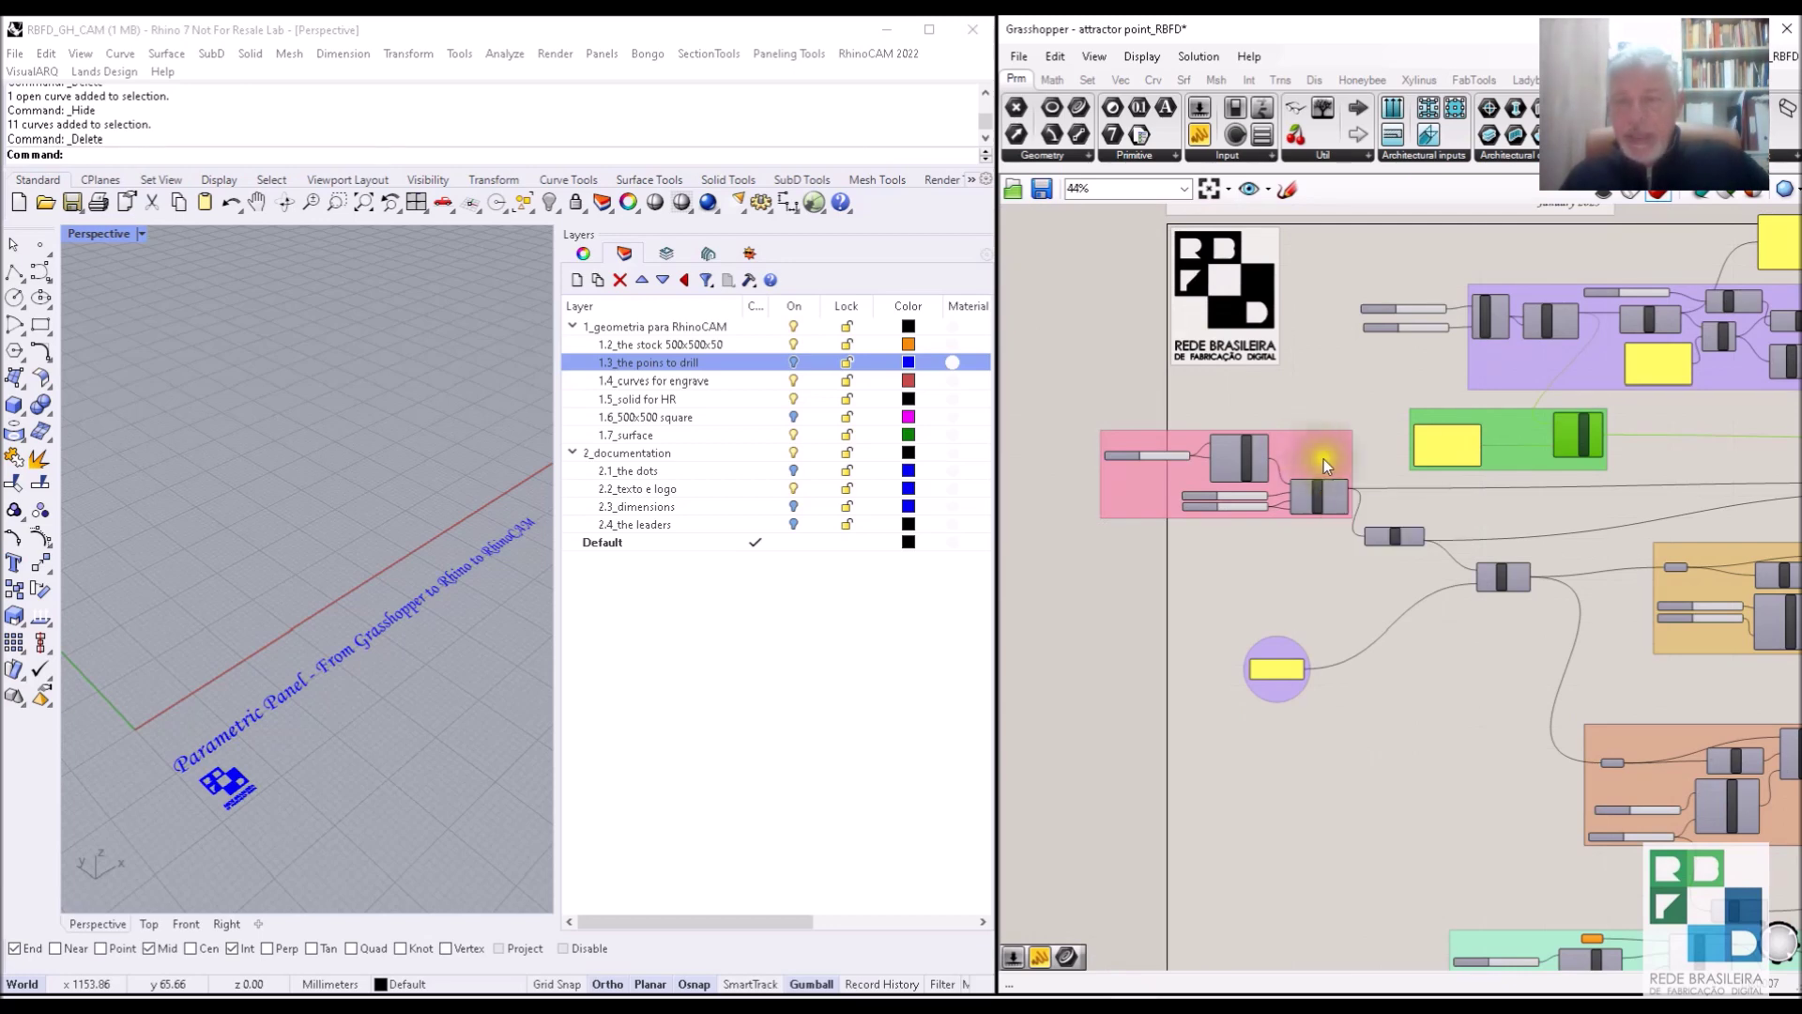
Examine the definition's component groups, focusing on the box group with its height panel and Box Rectangle component.
scroll(1479, 460, "up", 5)
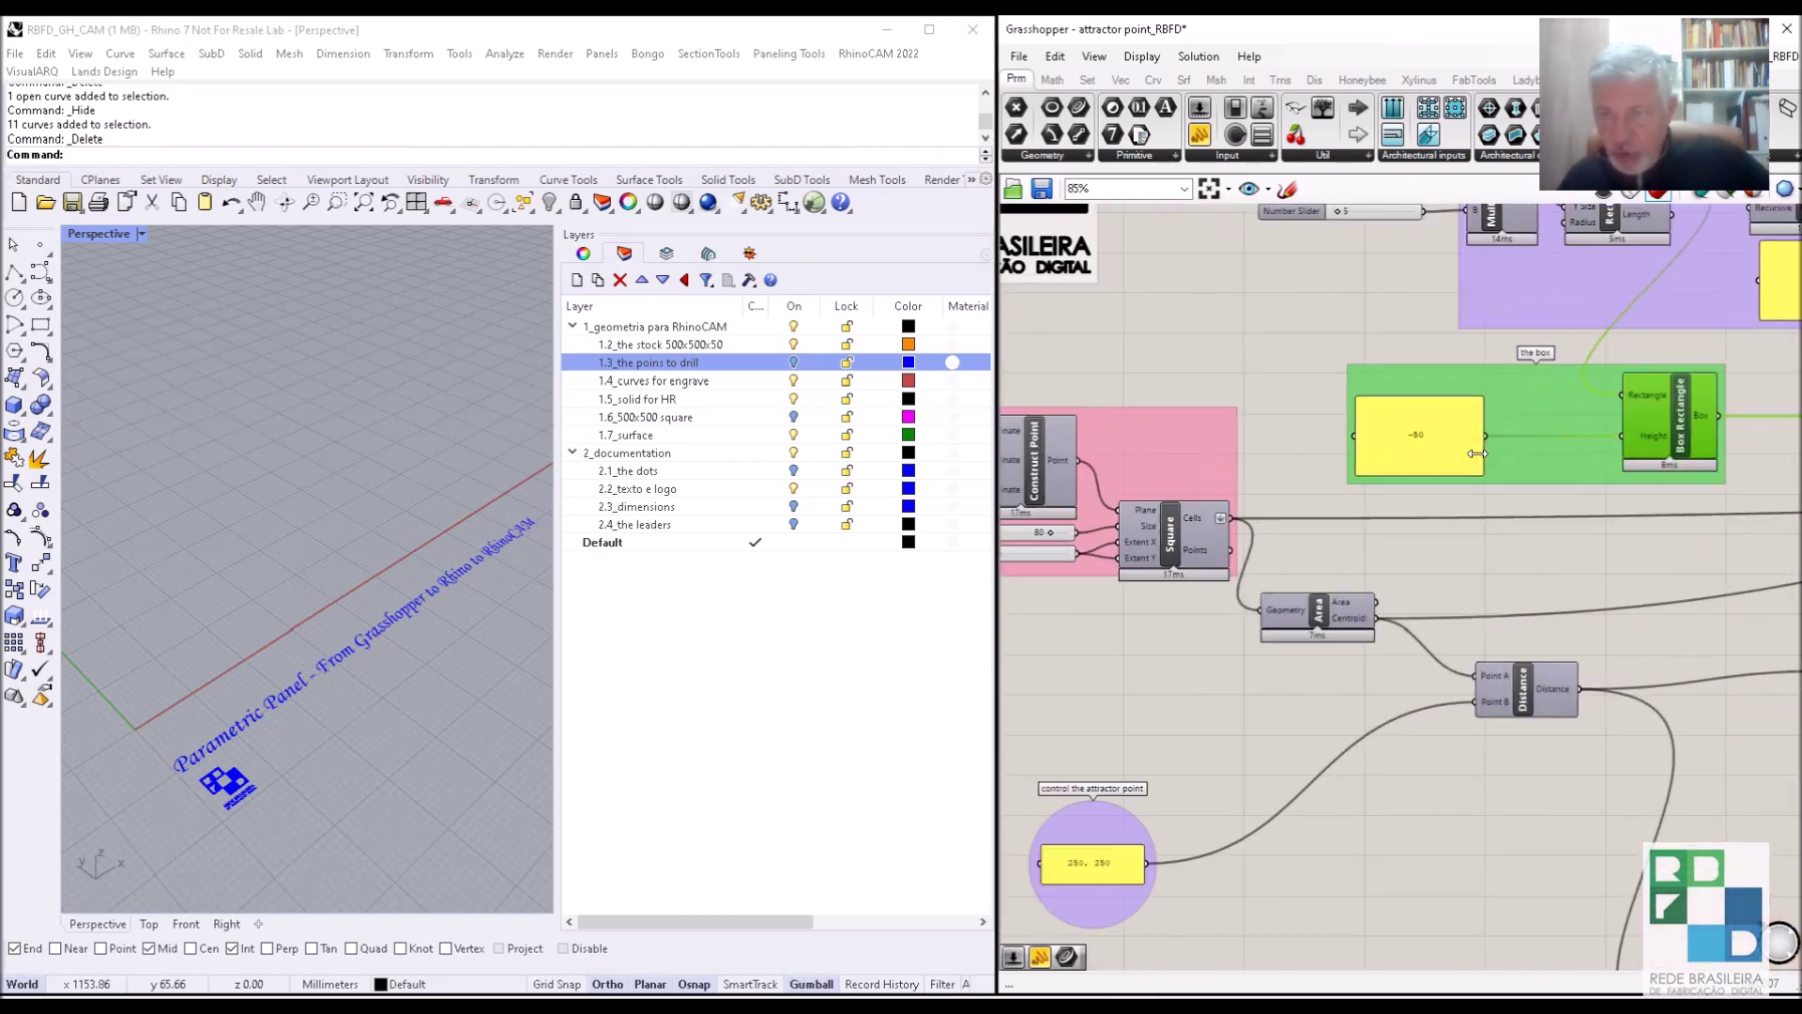
scroll(1476, 454, "down", 5)
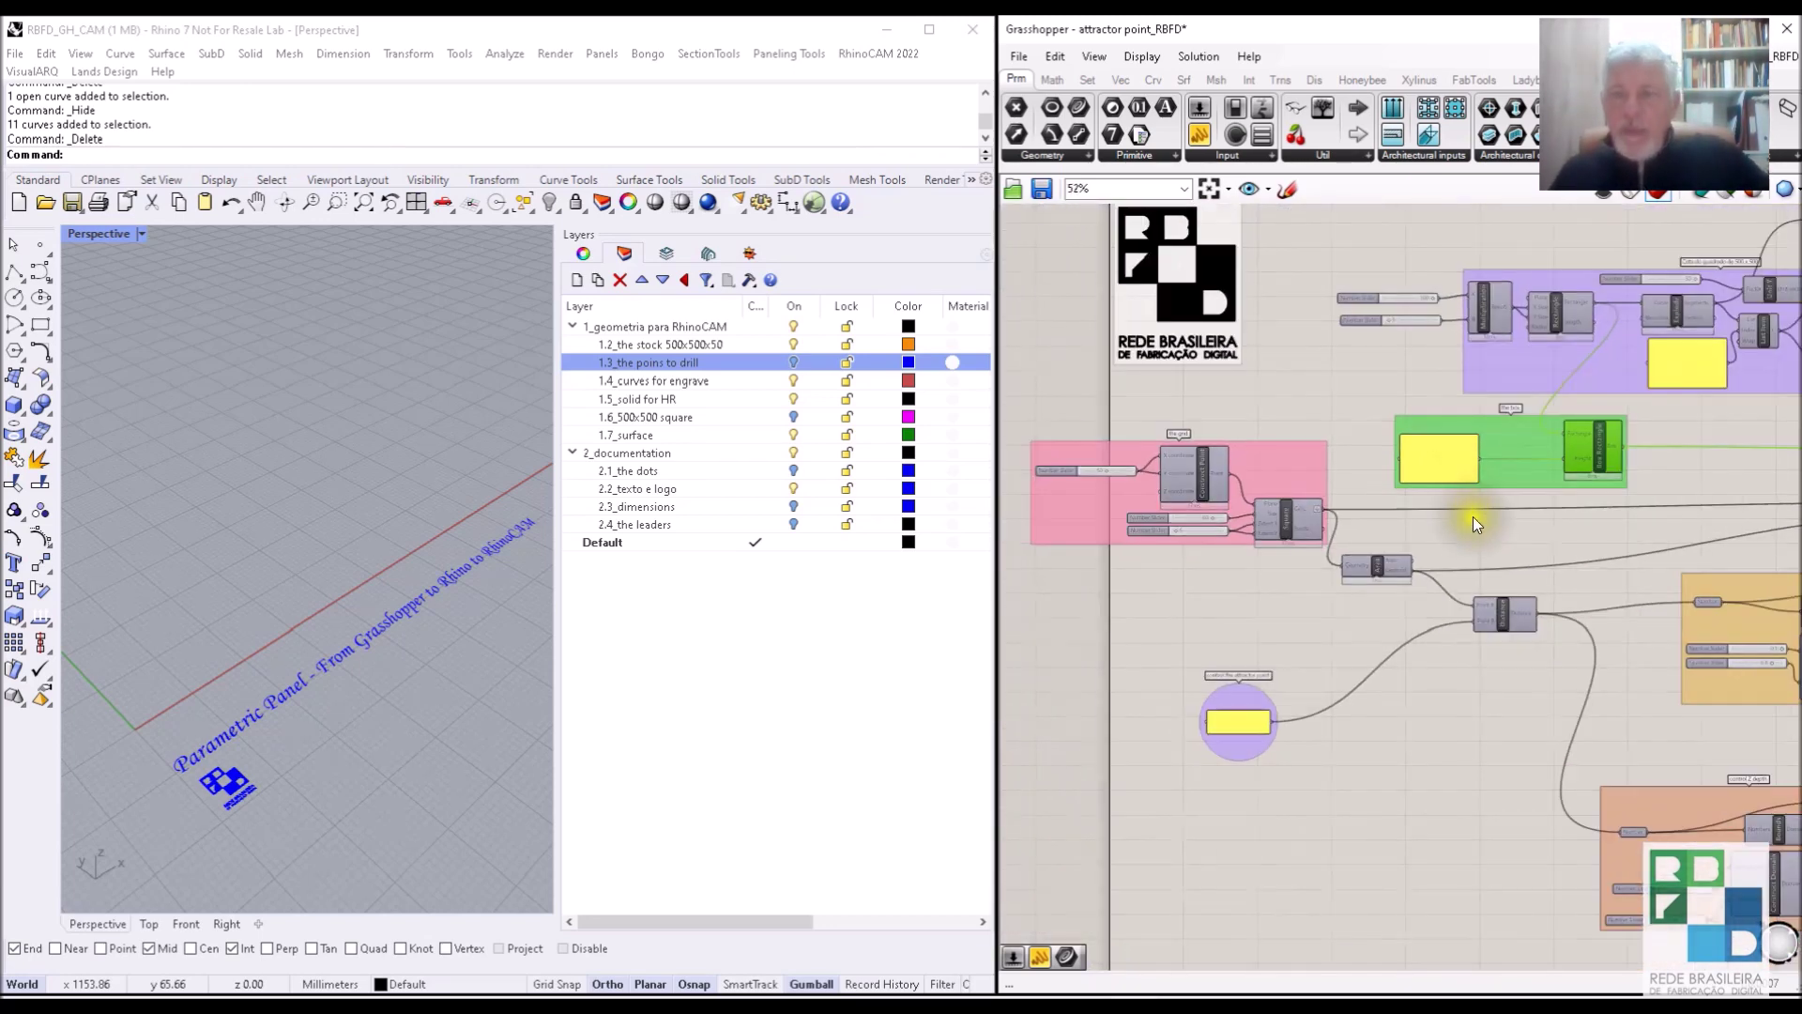
scroll(1485, 548, "down", 1)
right_click_drag(1357, 505, 1195, 482)
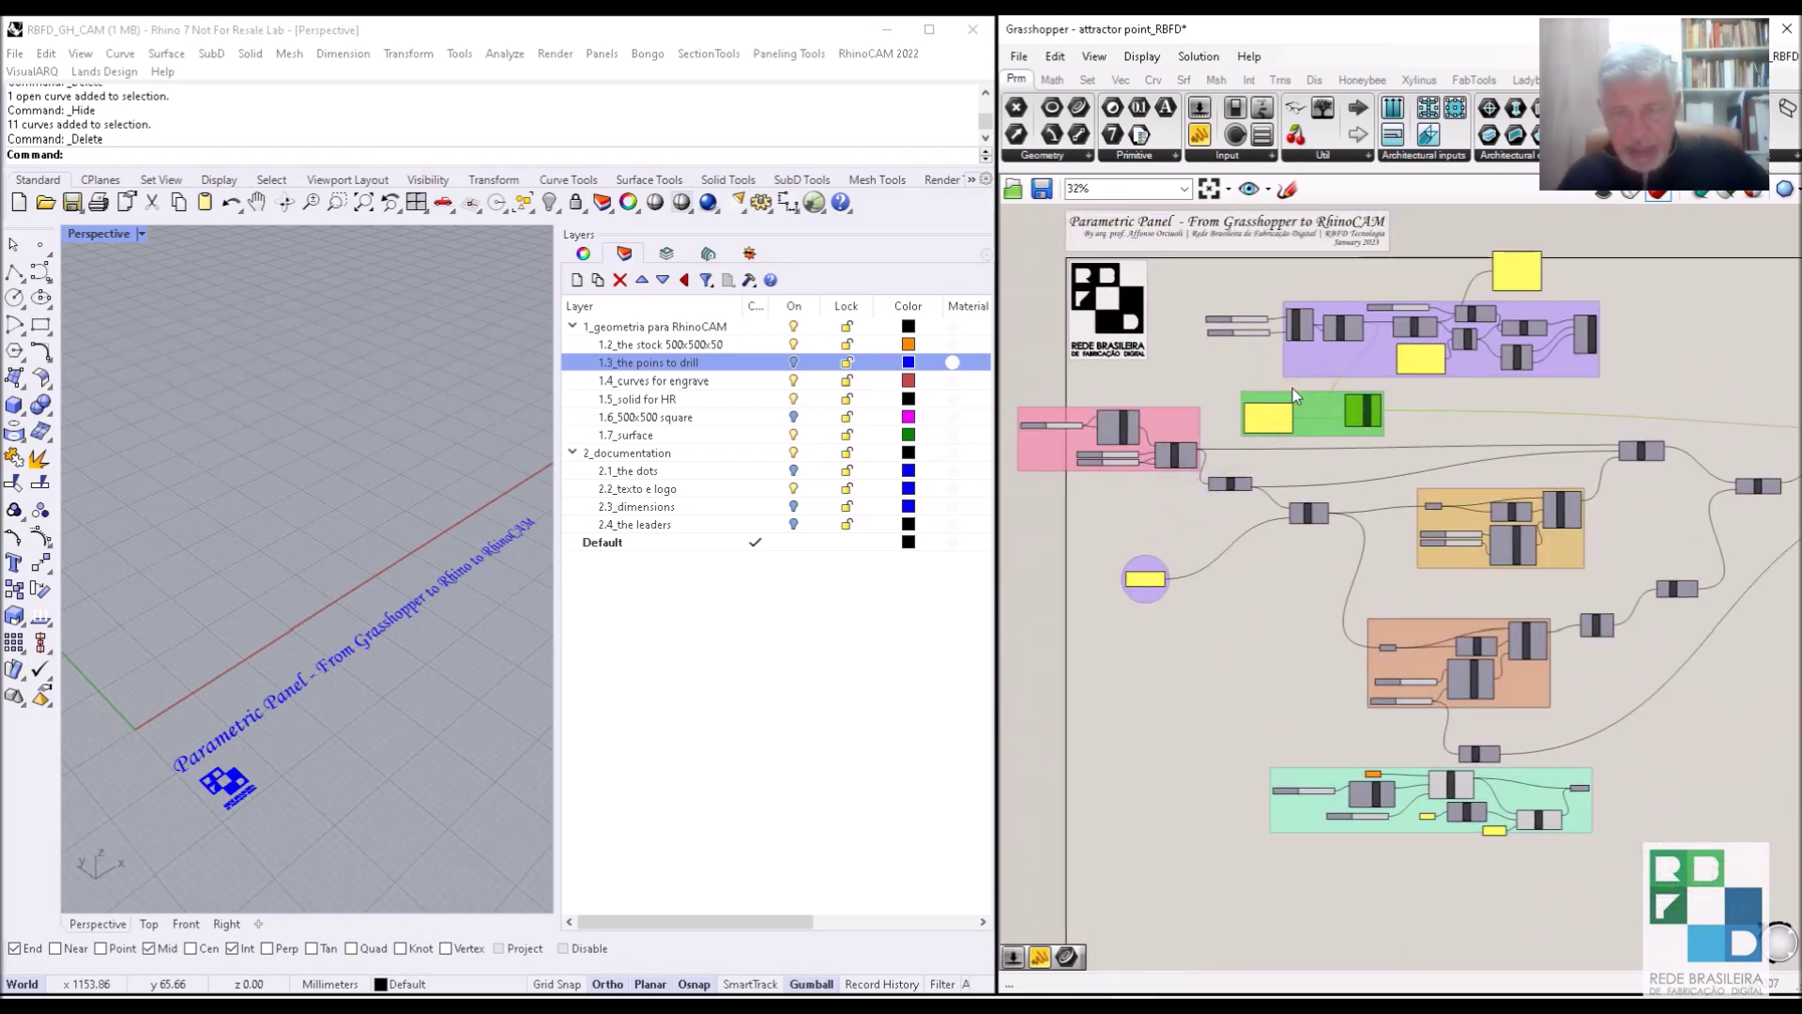
scroll(1292, 387, "up", 5)
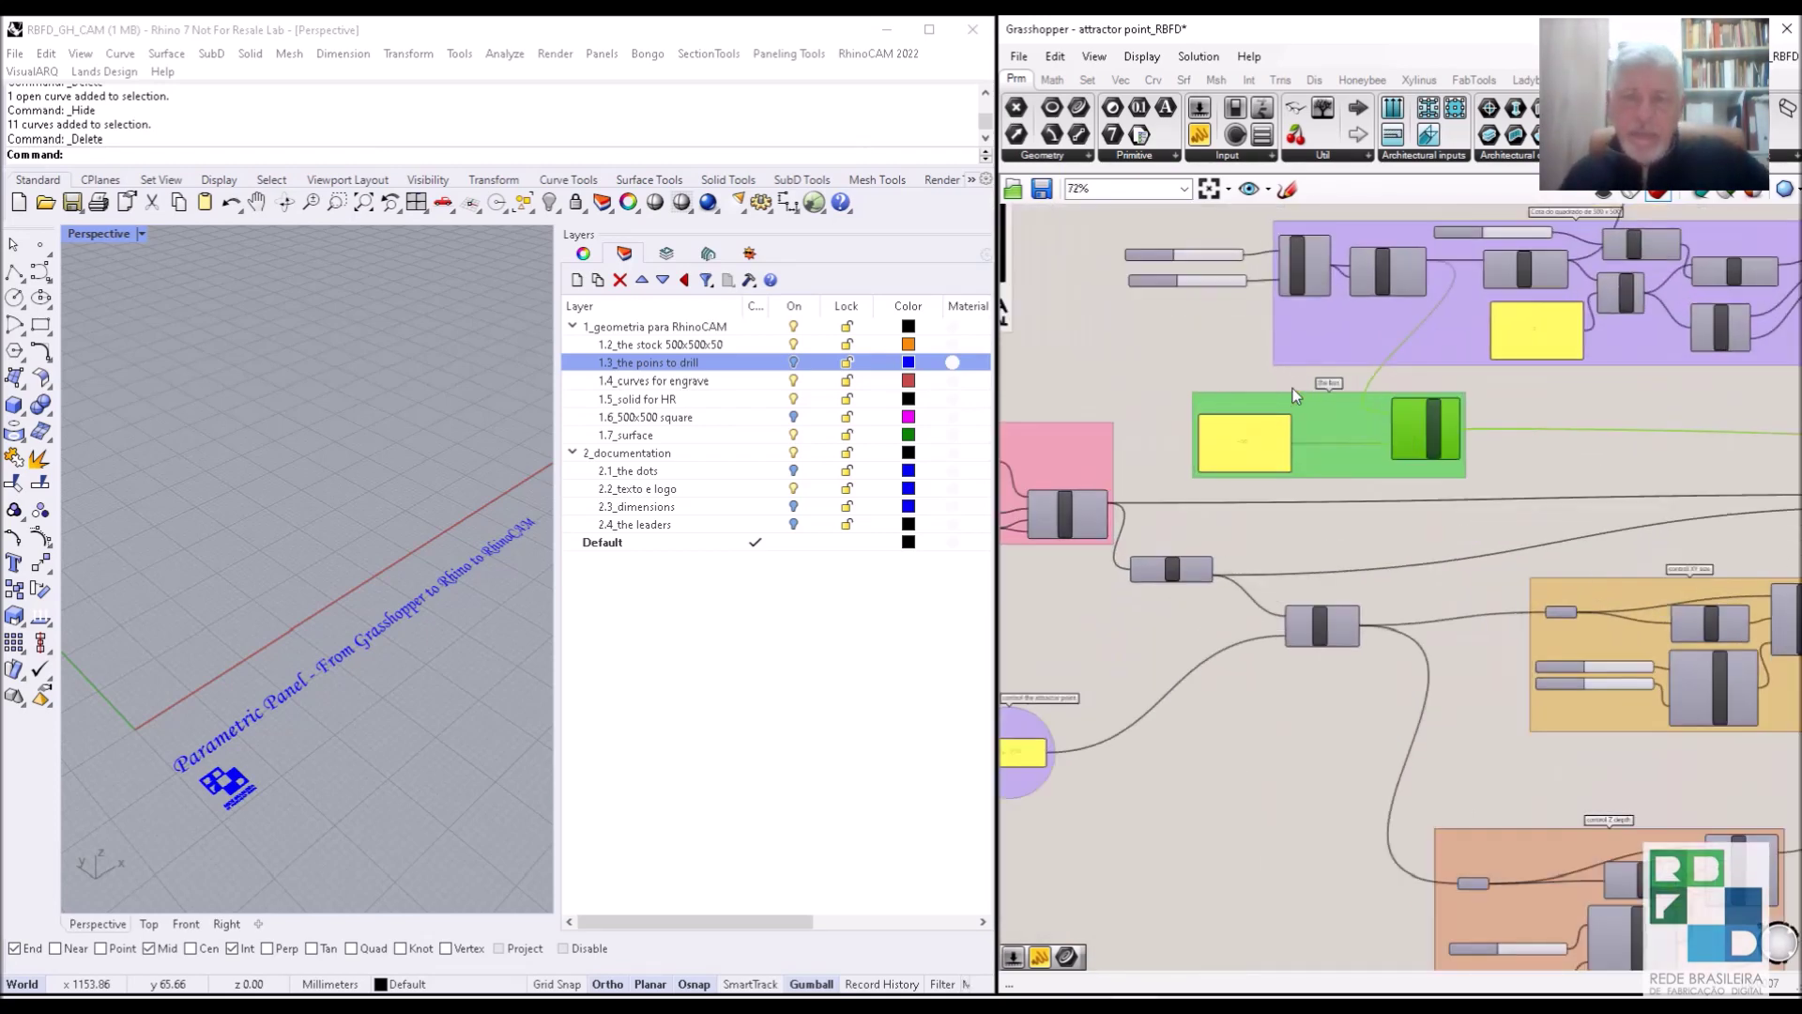
scroll(1292, 387, "up", 3)
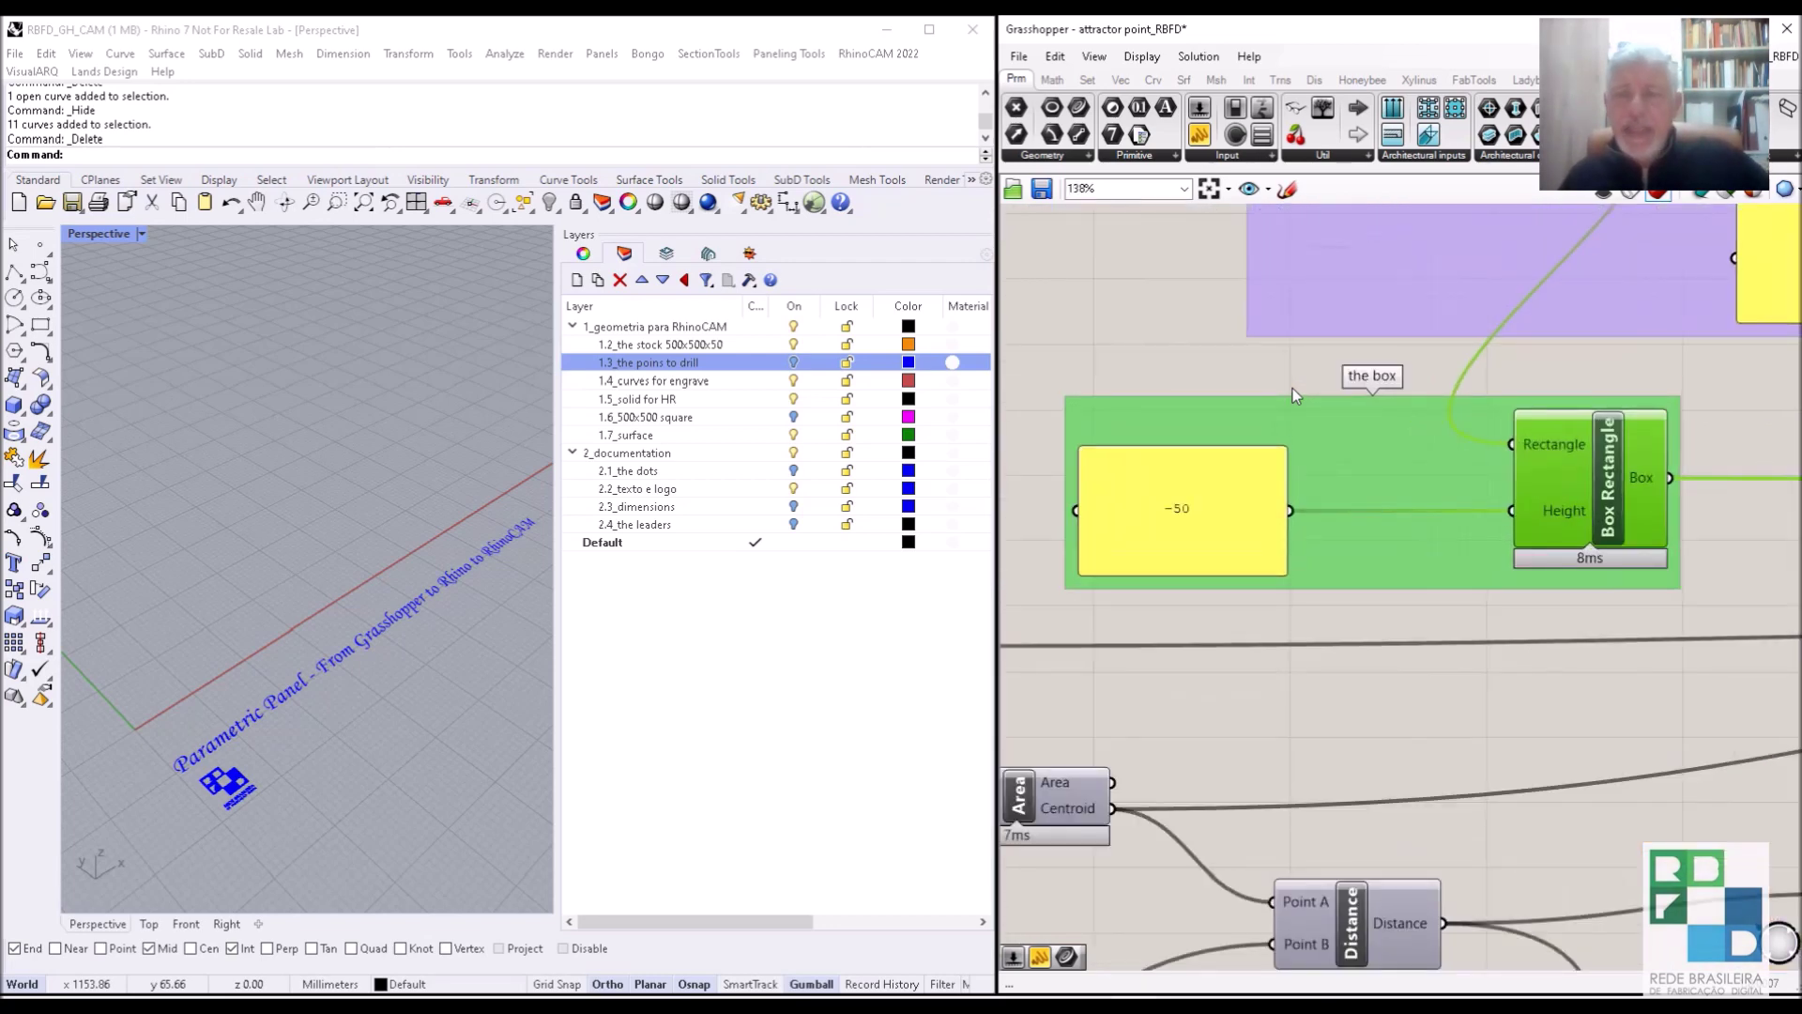
scroll(1297, 418, "down", 3)
right_click_drag(1297, 419, 1291, 536)
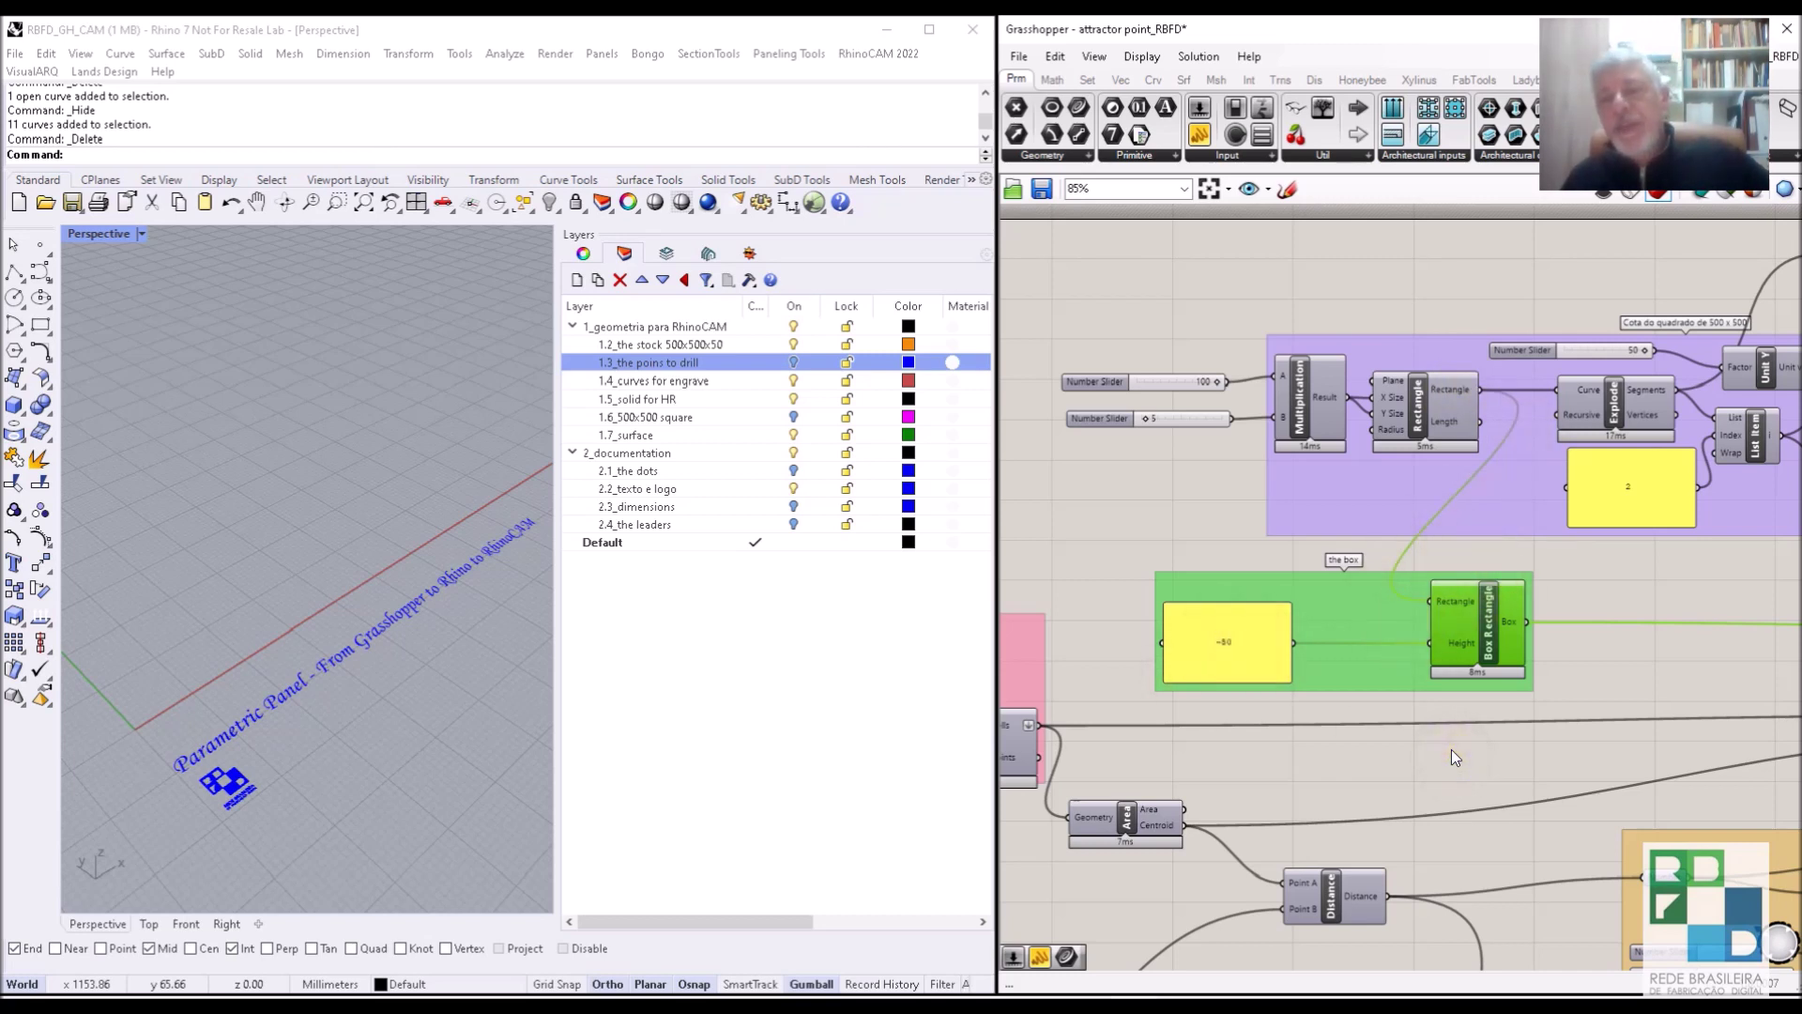
Turn on the preview of the Box Rectangle component and frame the box in the Perspective viewport.
middle_click(1489, 633)
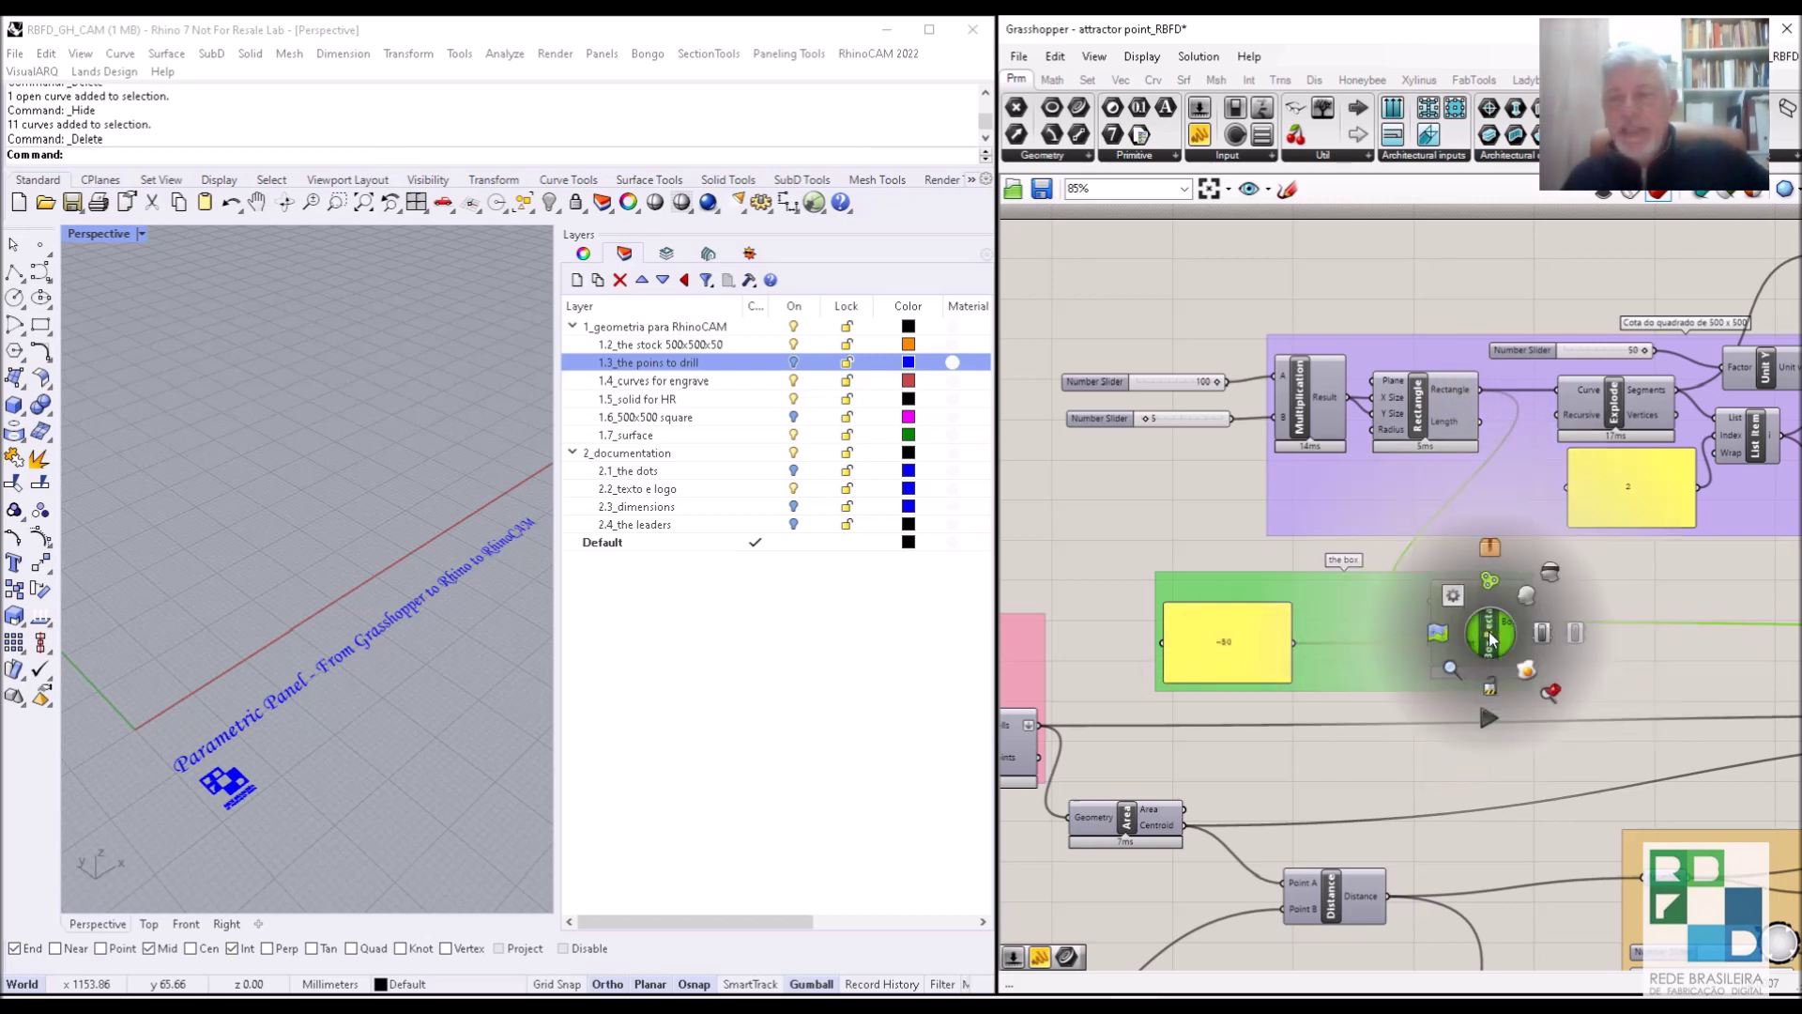
left_click(1526, 599)
right_click_drag(275, 565, 404, 492)
left_click(347, 468)
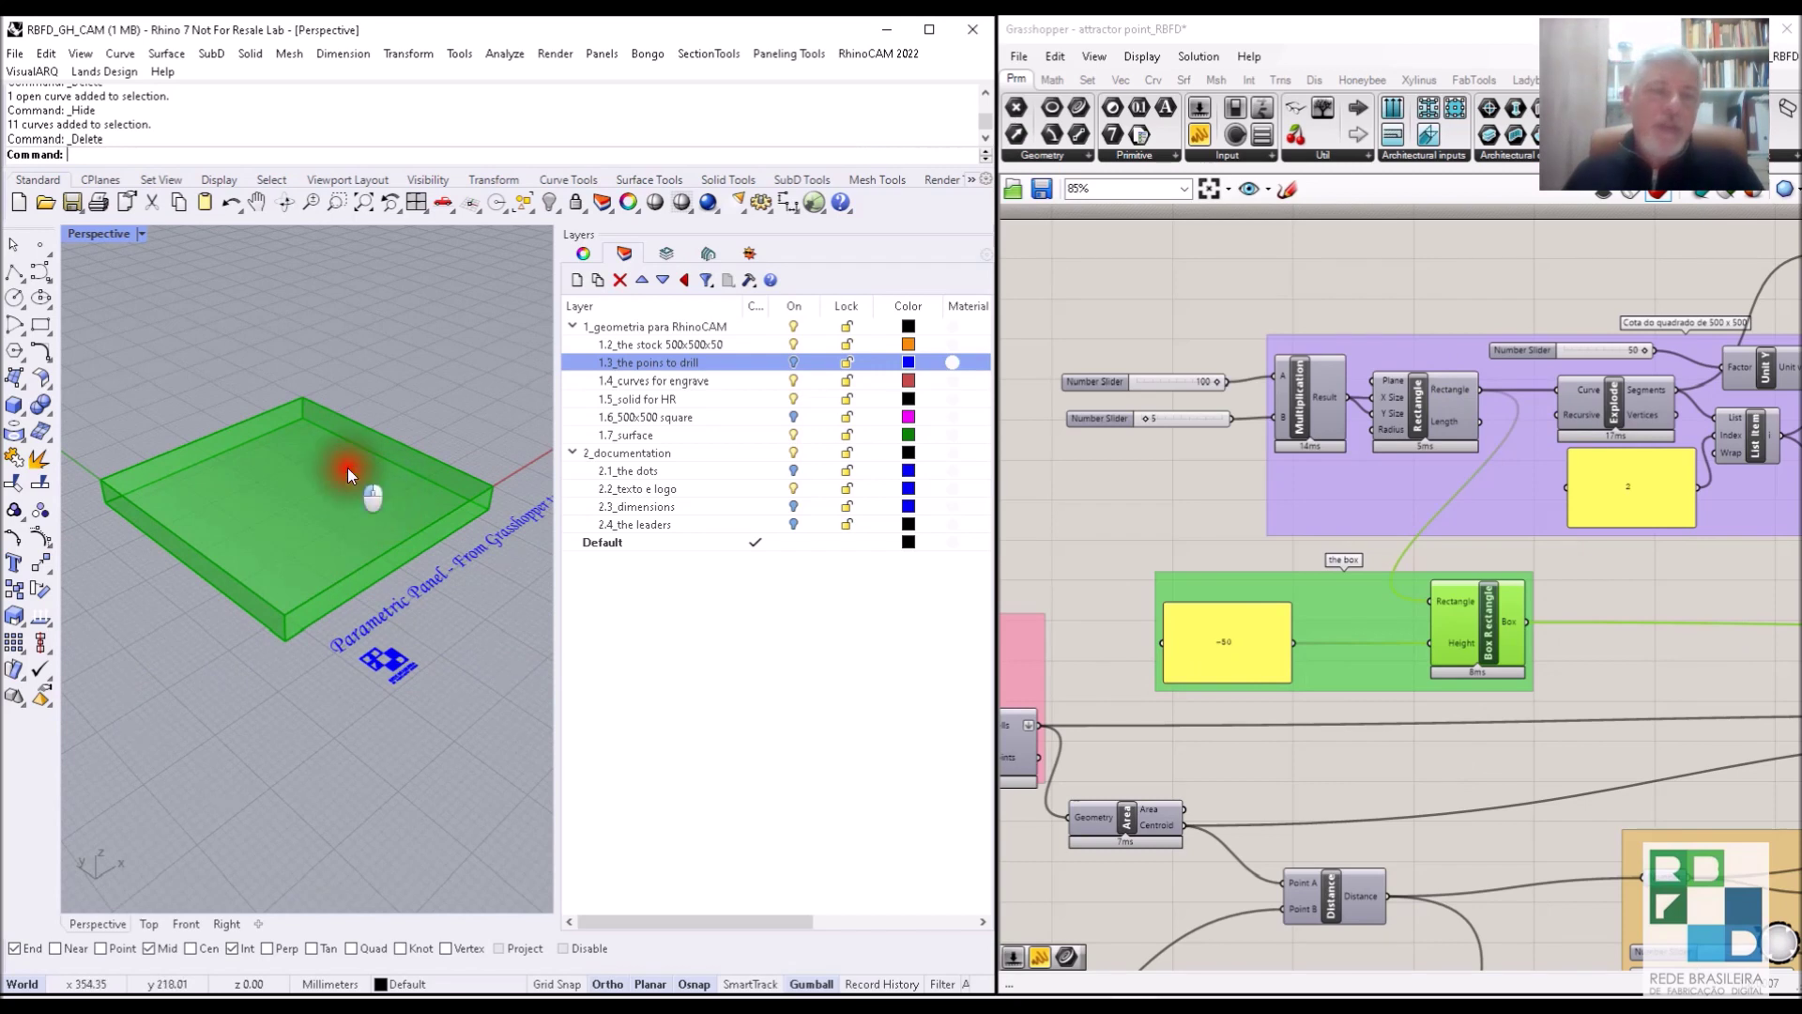
left_click(344, 366)
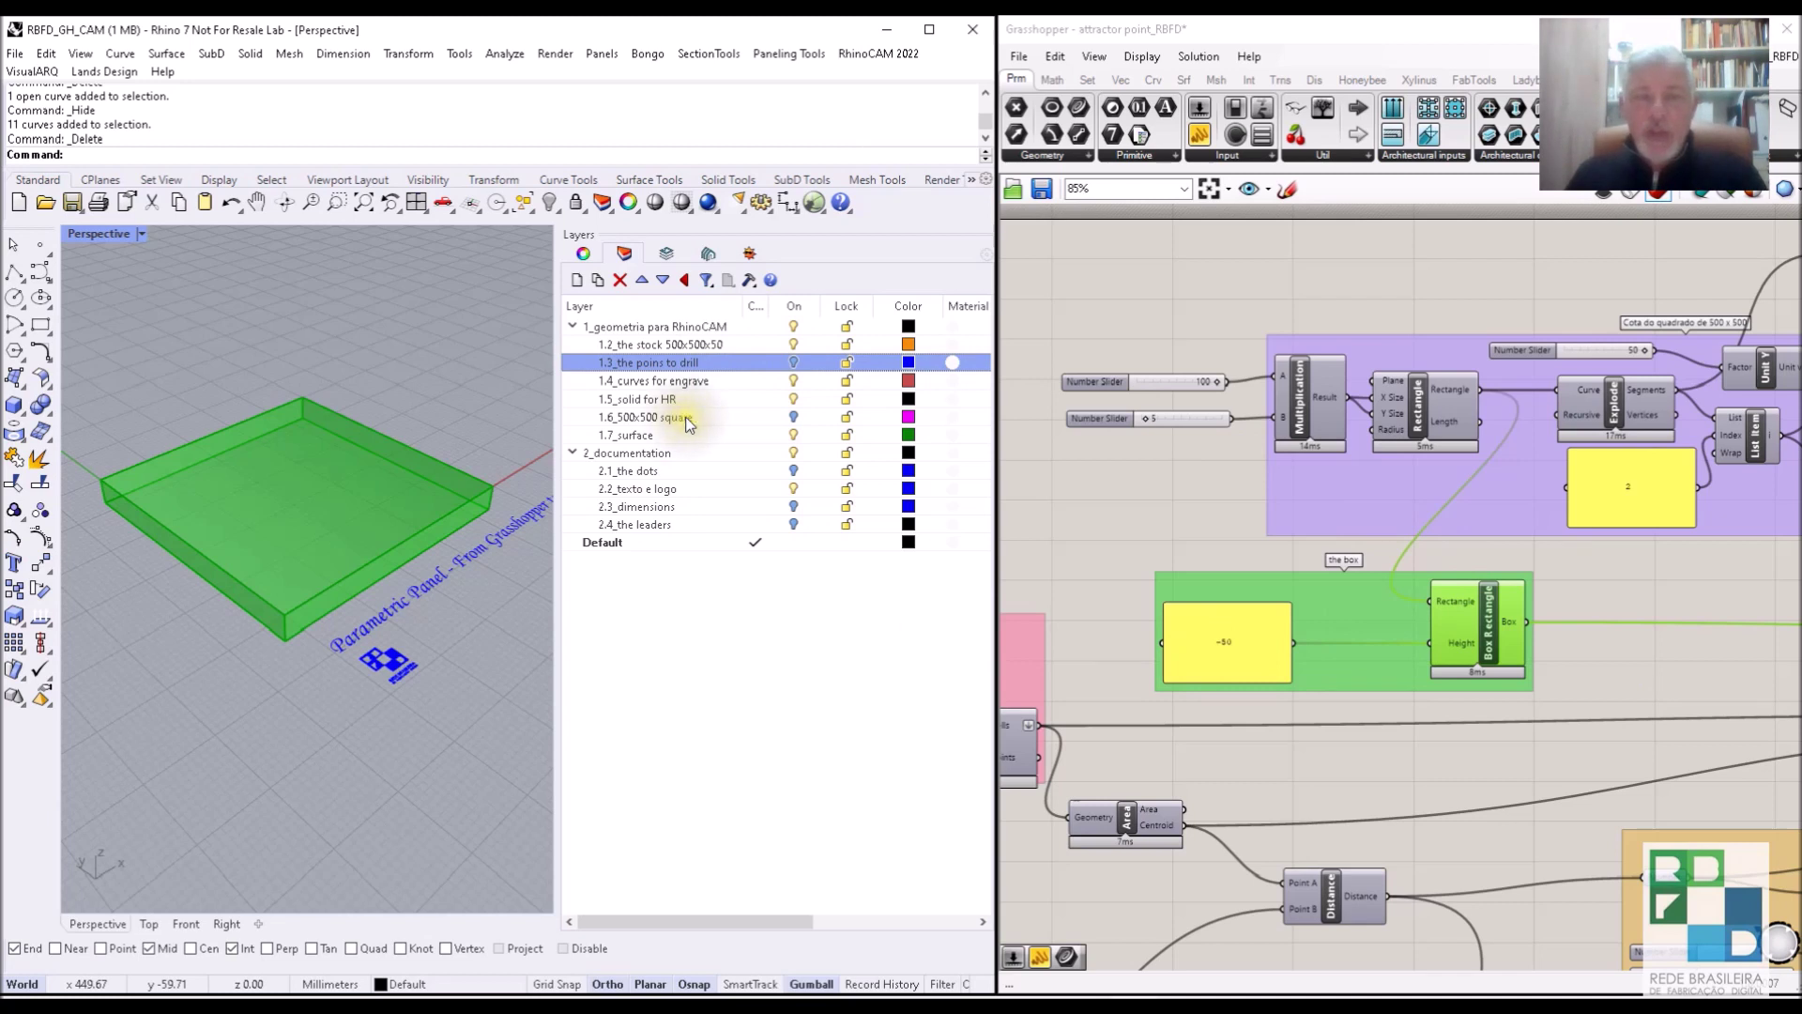
Bake the Box Rectangle component onto the layer 1.2_the stock 500x500x50.
left_click(1485, 617)
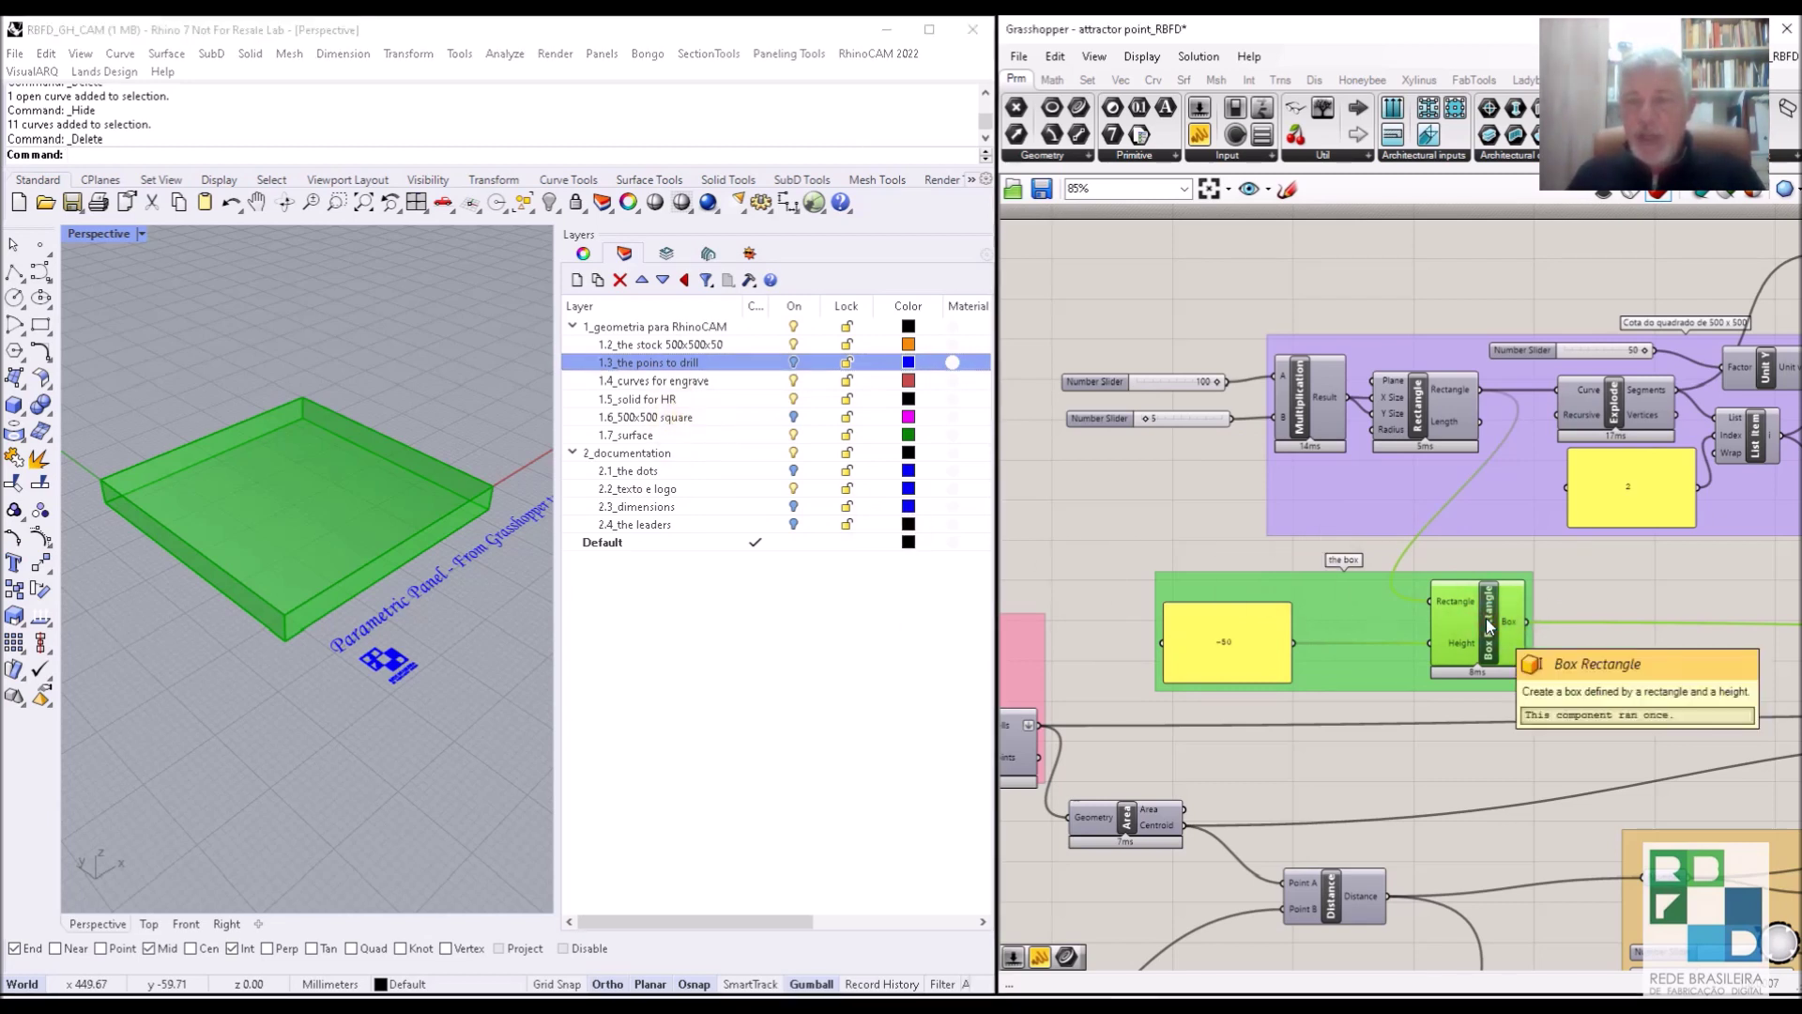
right_click(1487, 621)
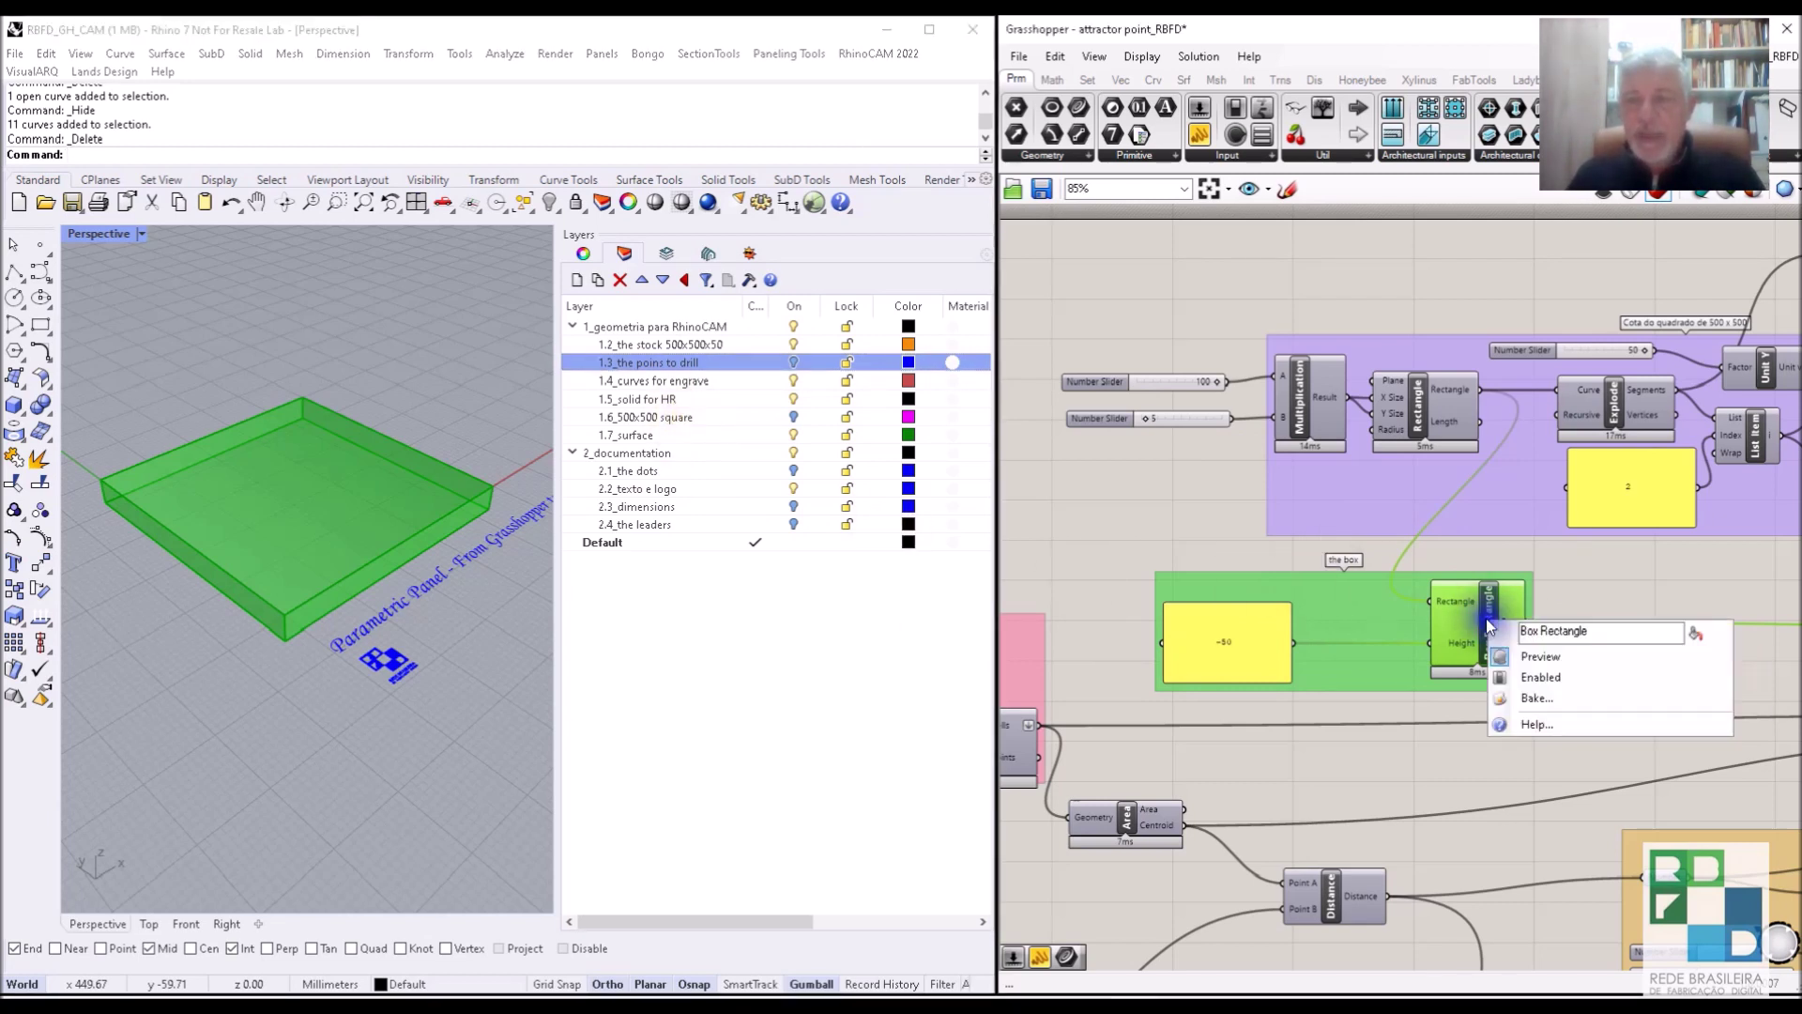
left_click(1520, 698)
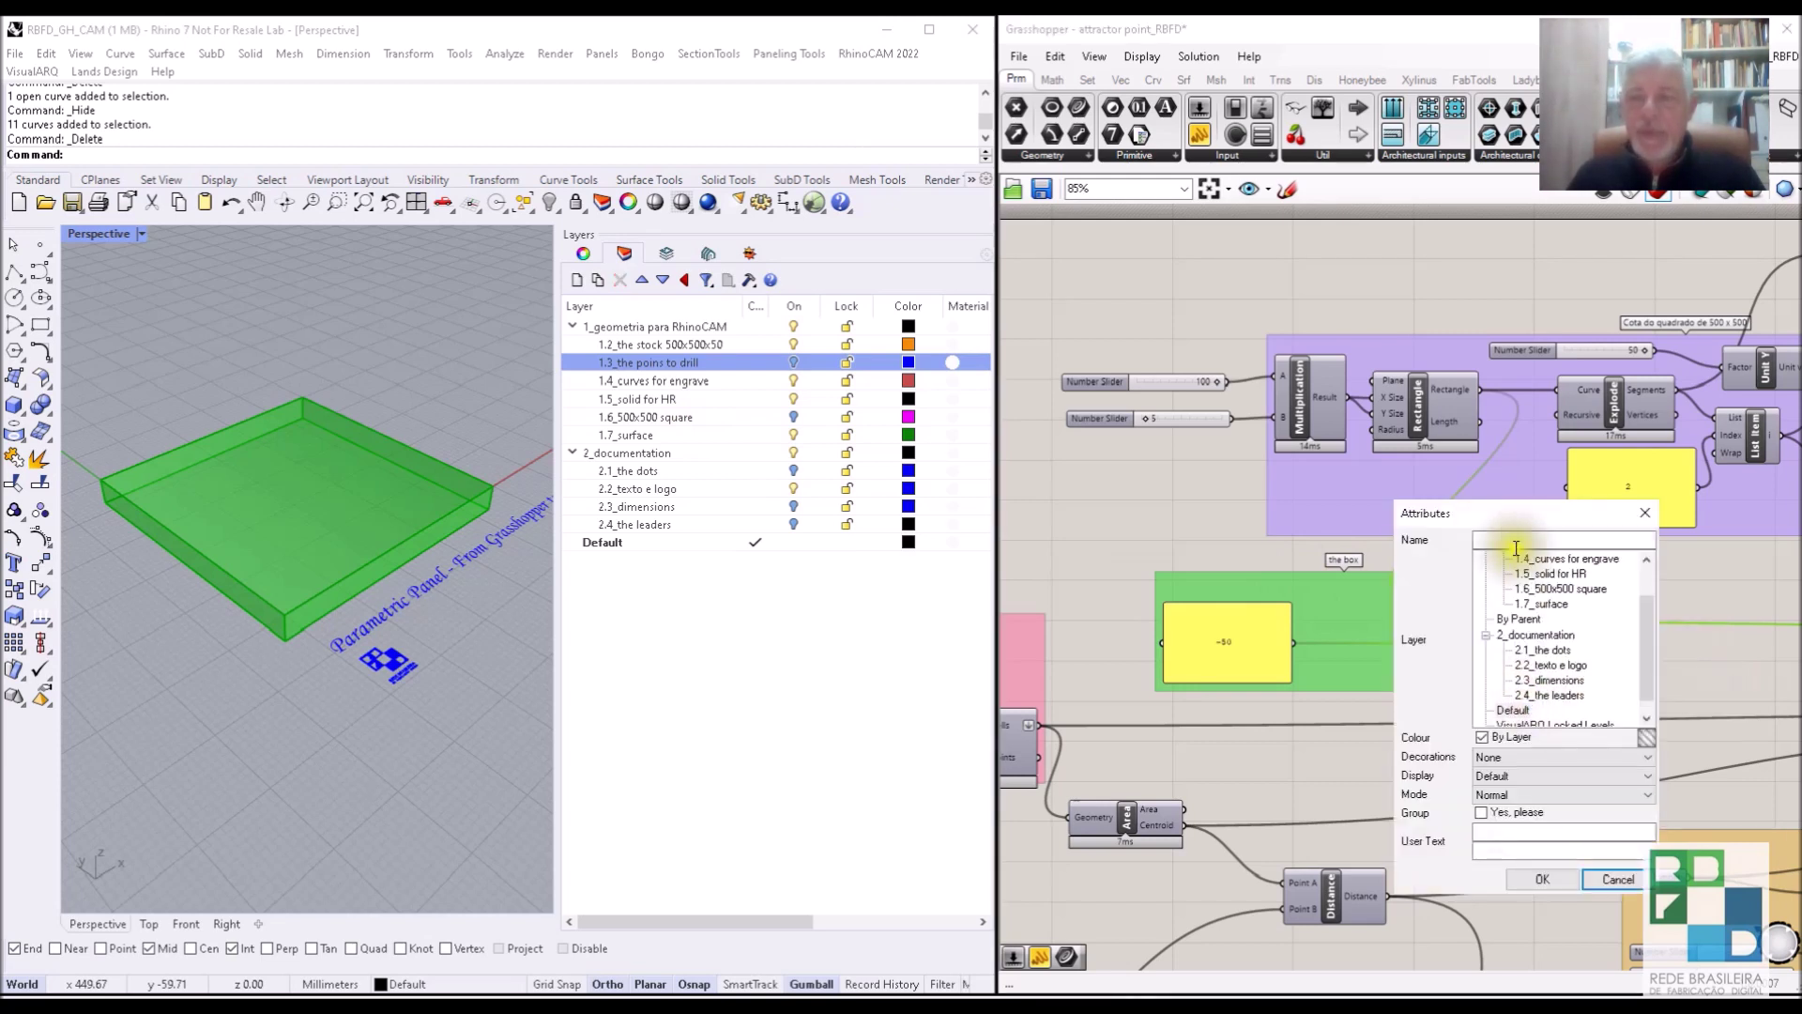
left_click_drag(1489, 505, 1473, 293)
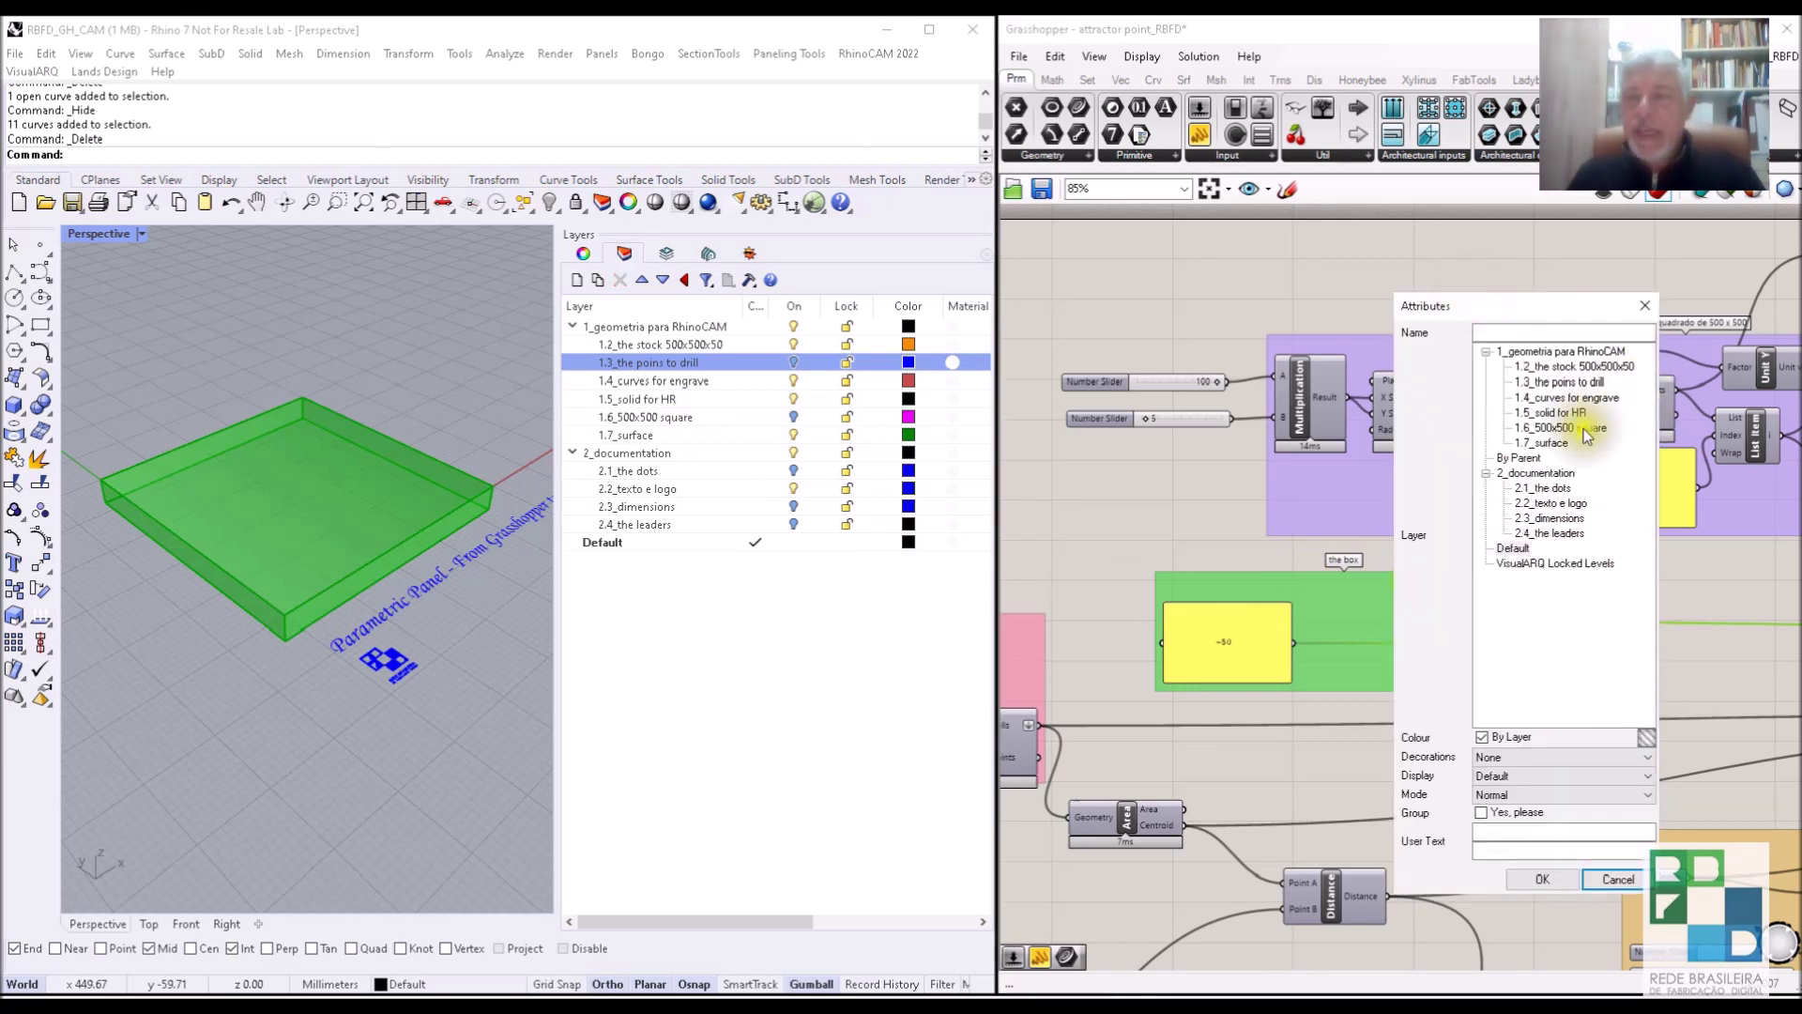
left_click(1546, 366)
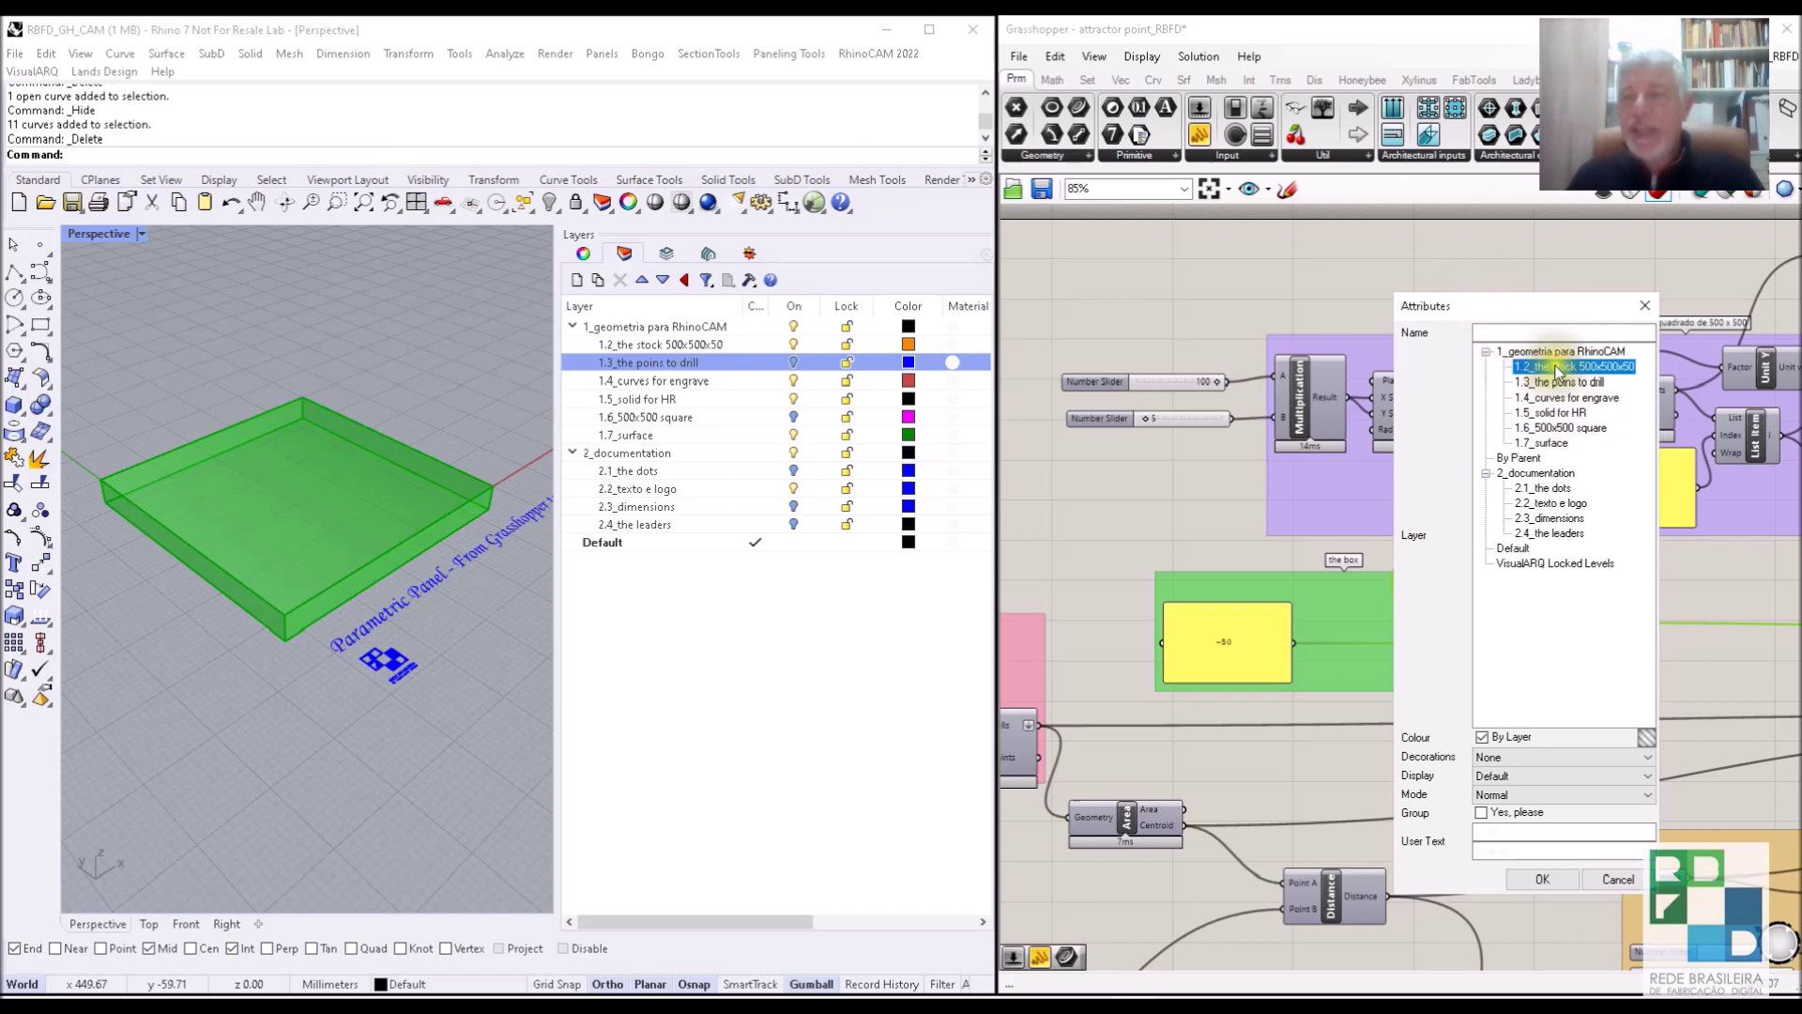
left_click(1540, 879)
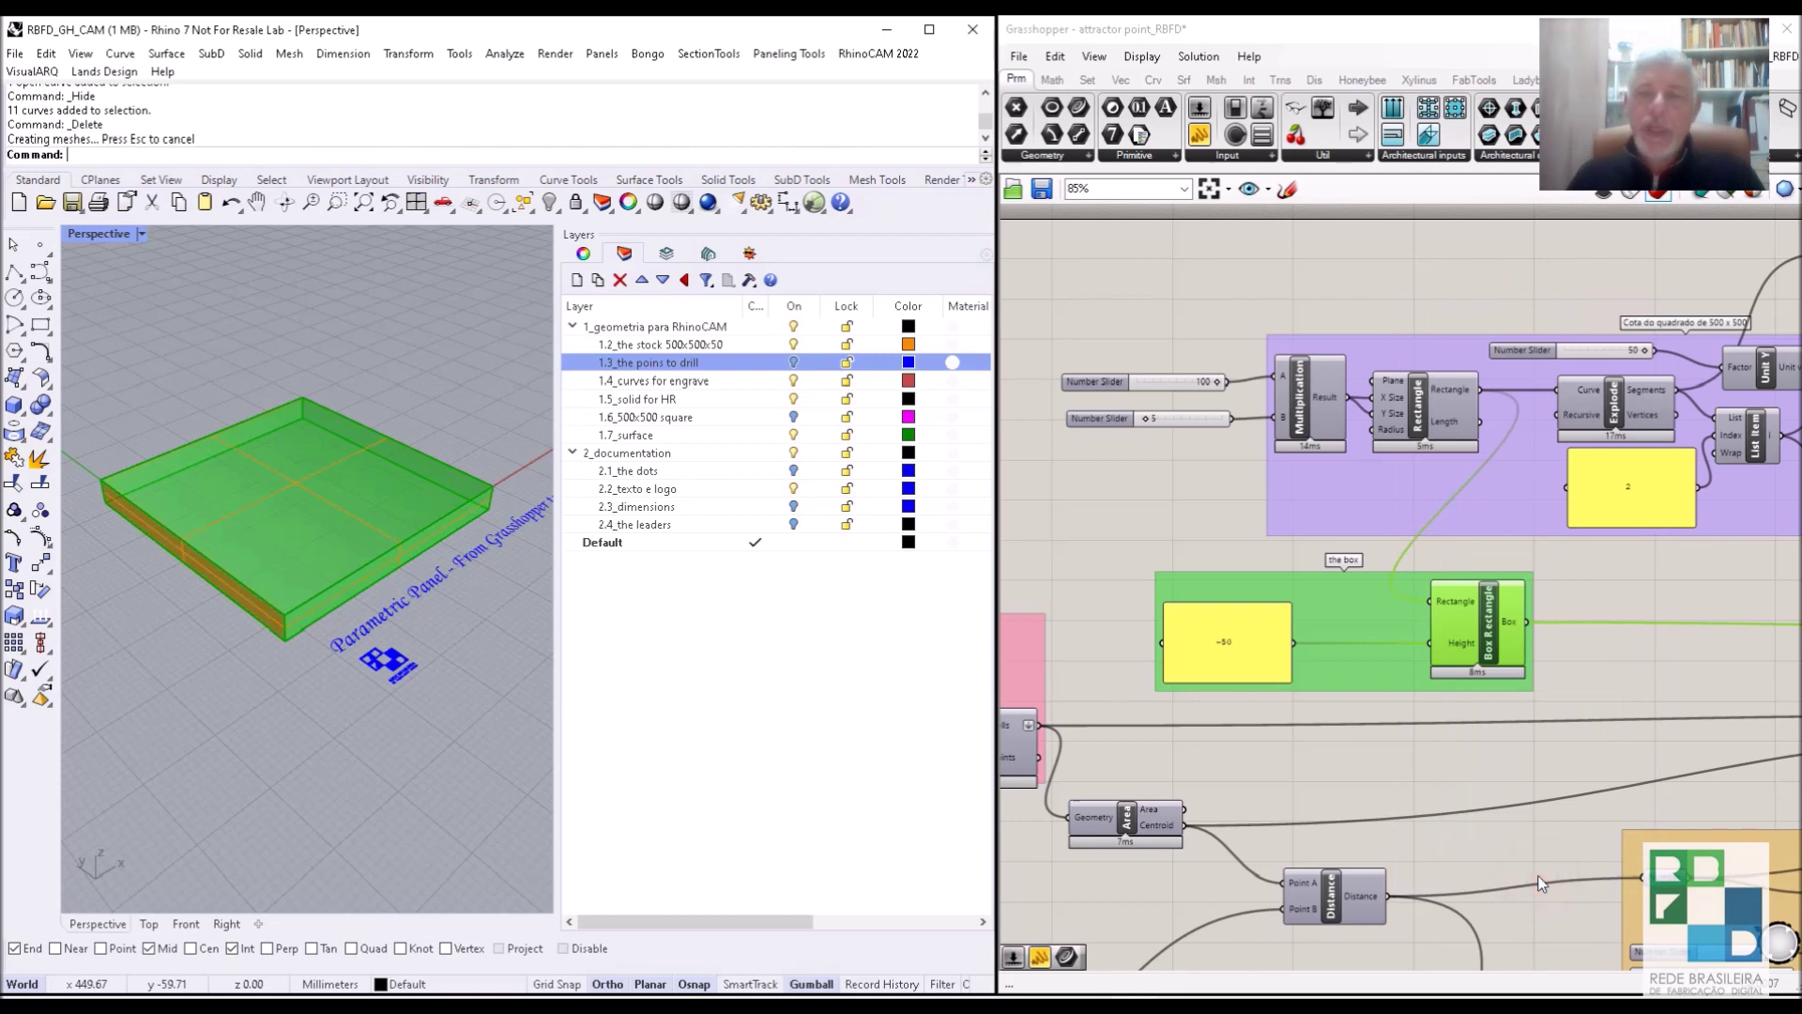
Turn off the Box Rectangle preview and select the baked stock box in the Rhino viewport.
middle_click(1473, 622)
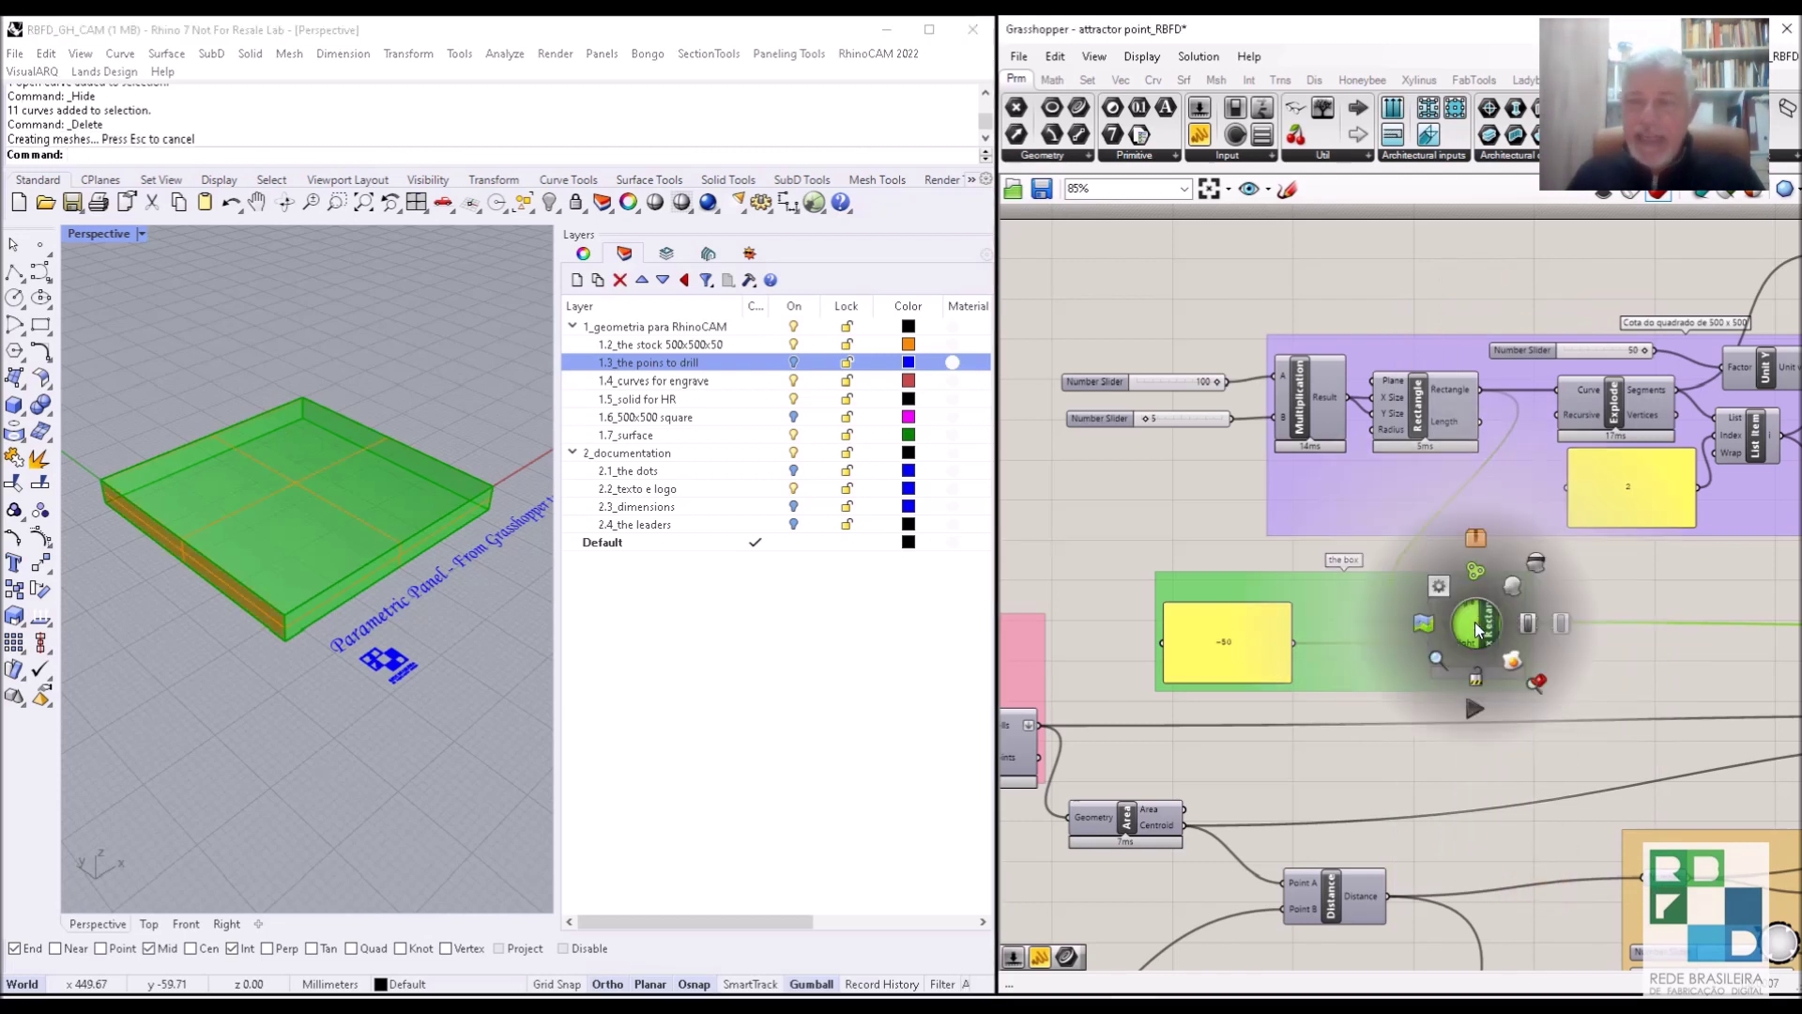
left_click(1534, 564)
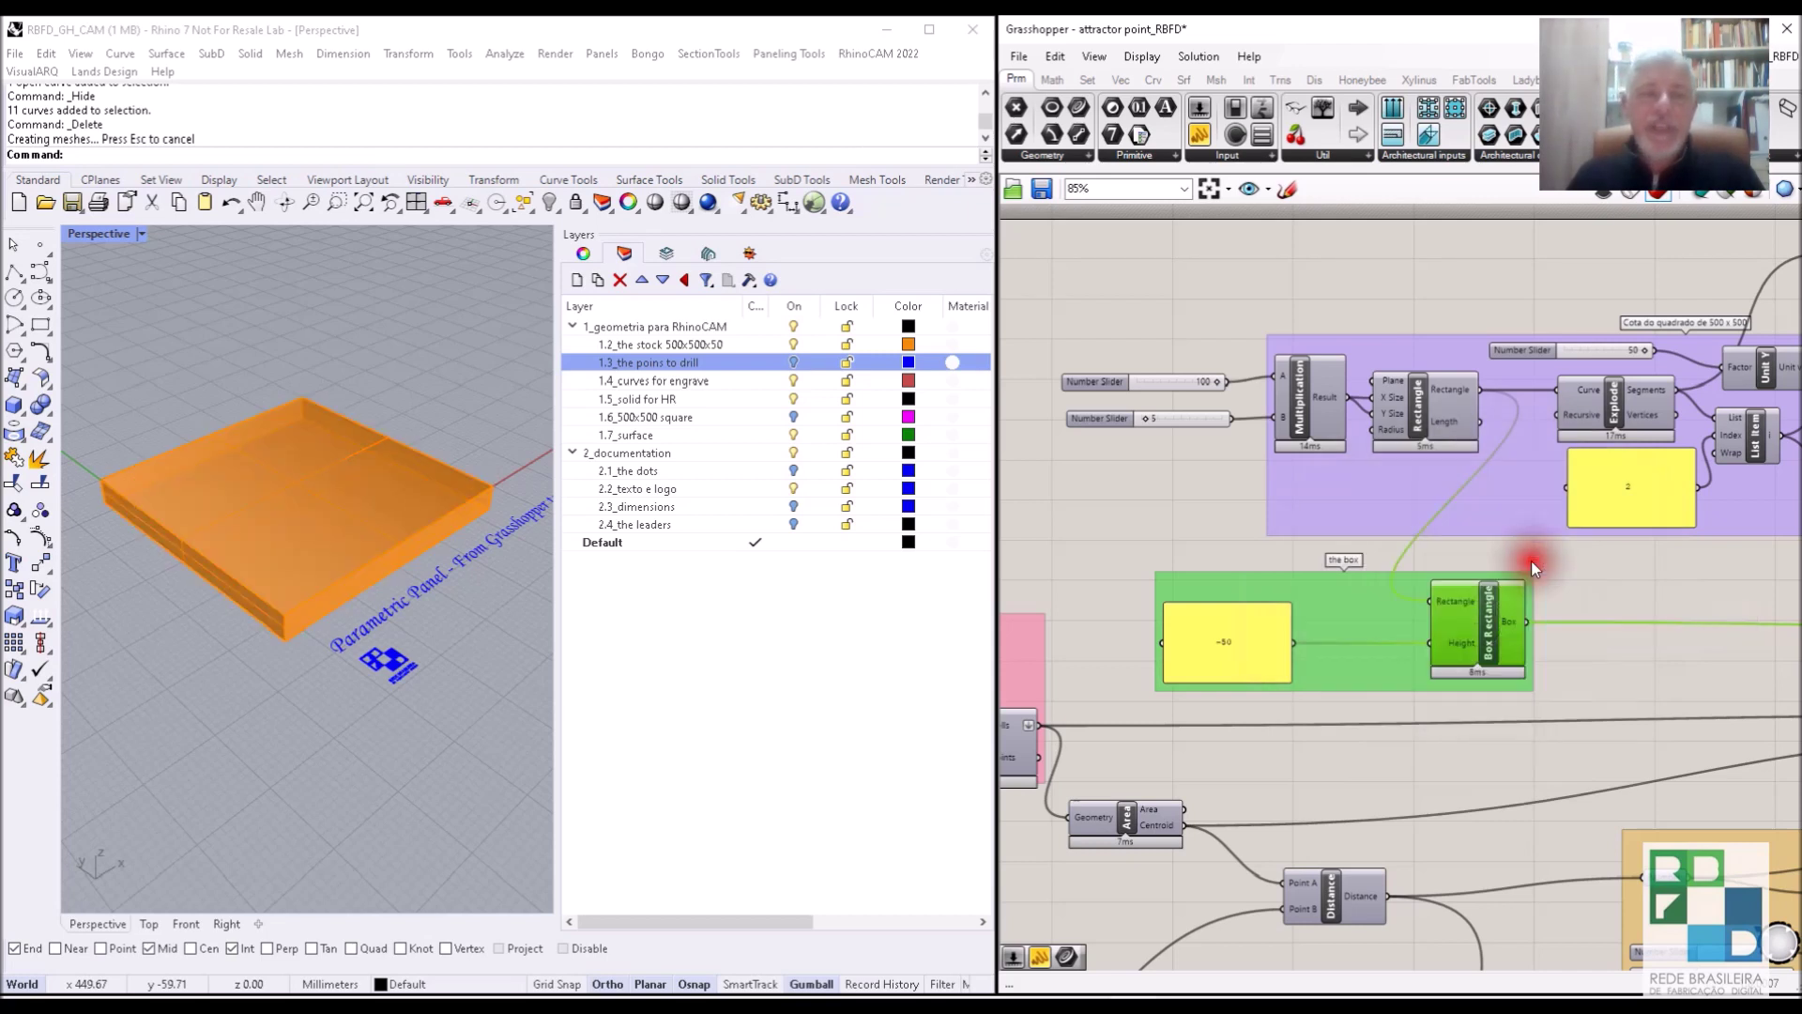
left_click(417, 296)
left_click(346, 443)
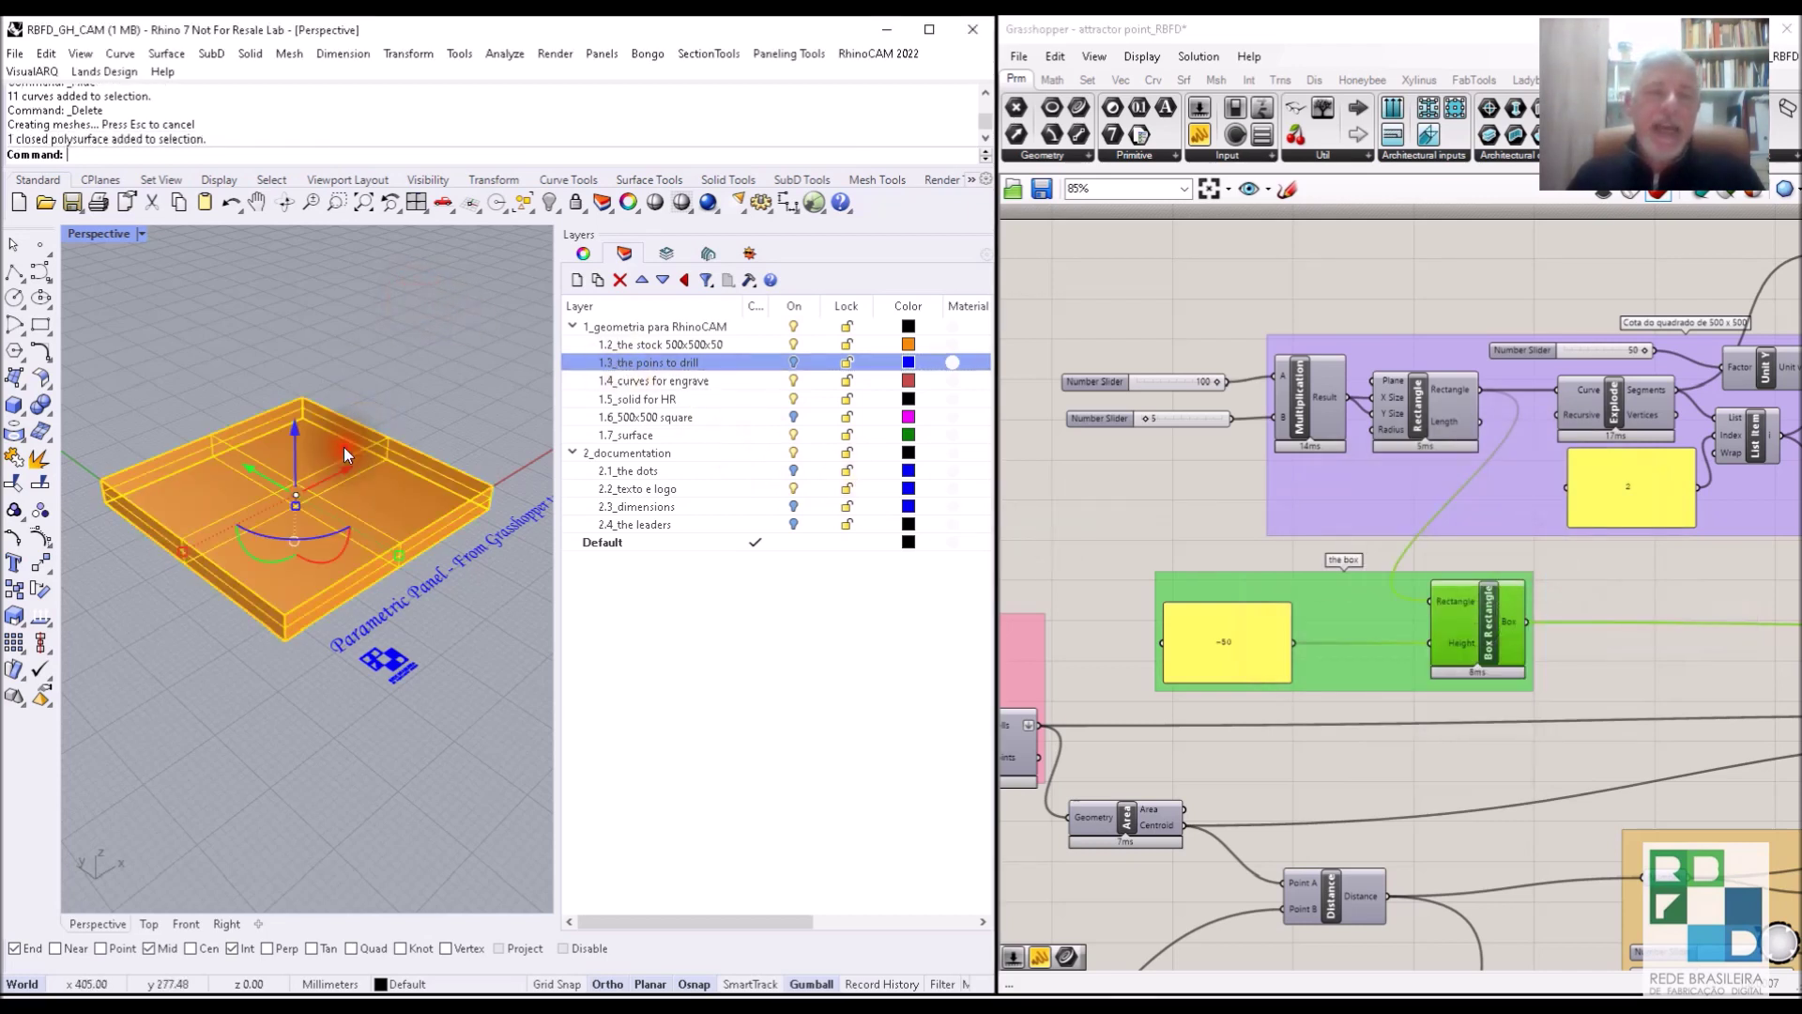
Switch the stock layer off and back on, and turn on the 2.3_dimensions layer.
left_click(793, 345)
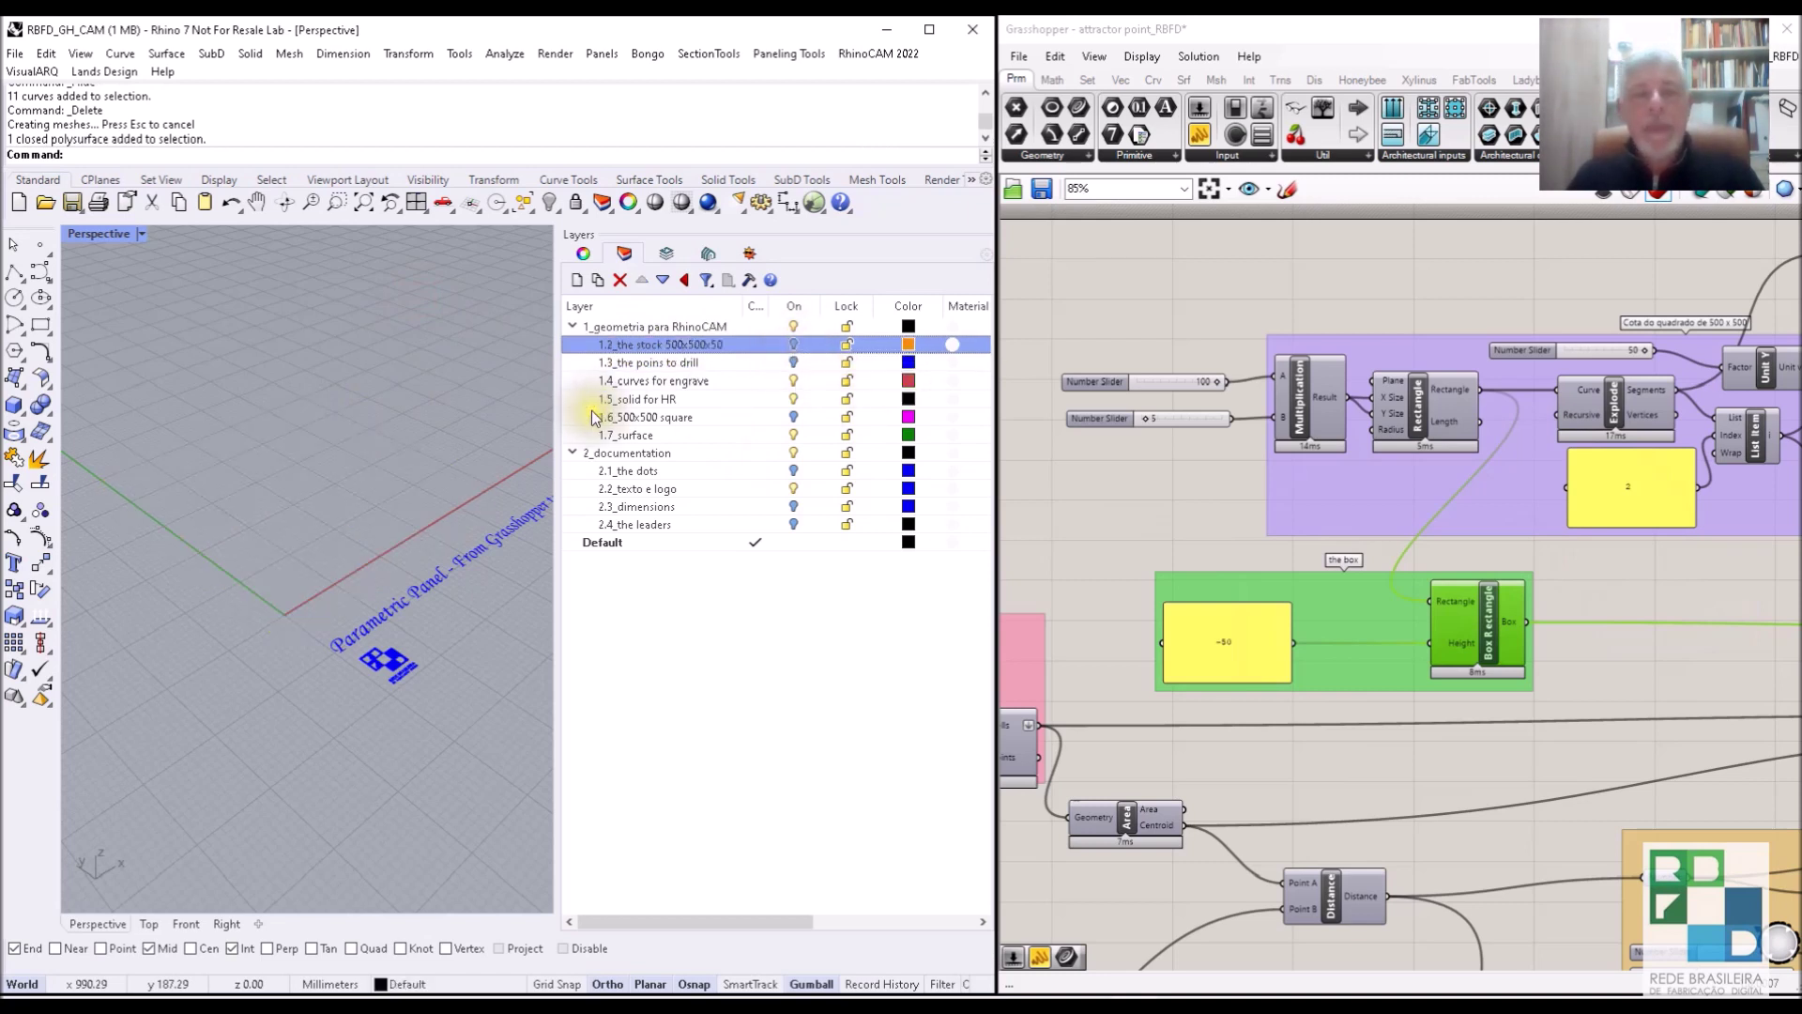
left_click(793, 345)
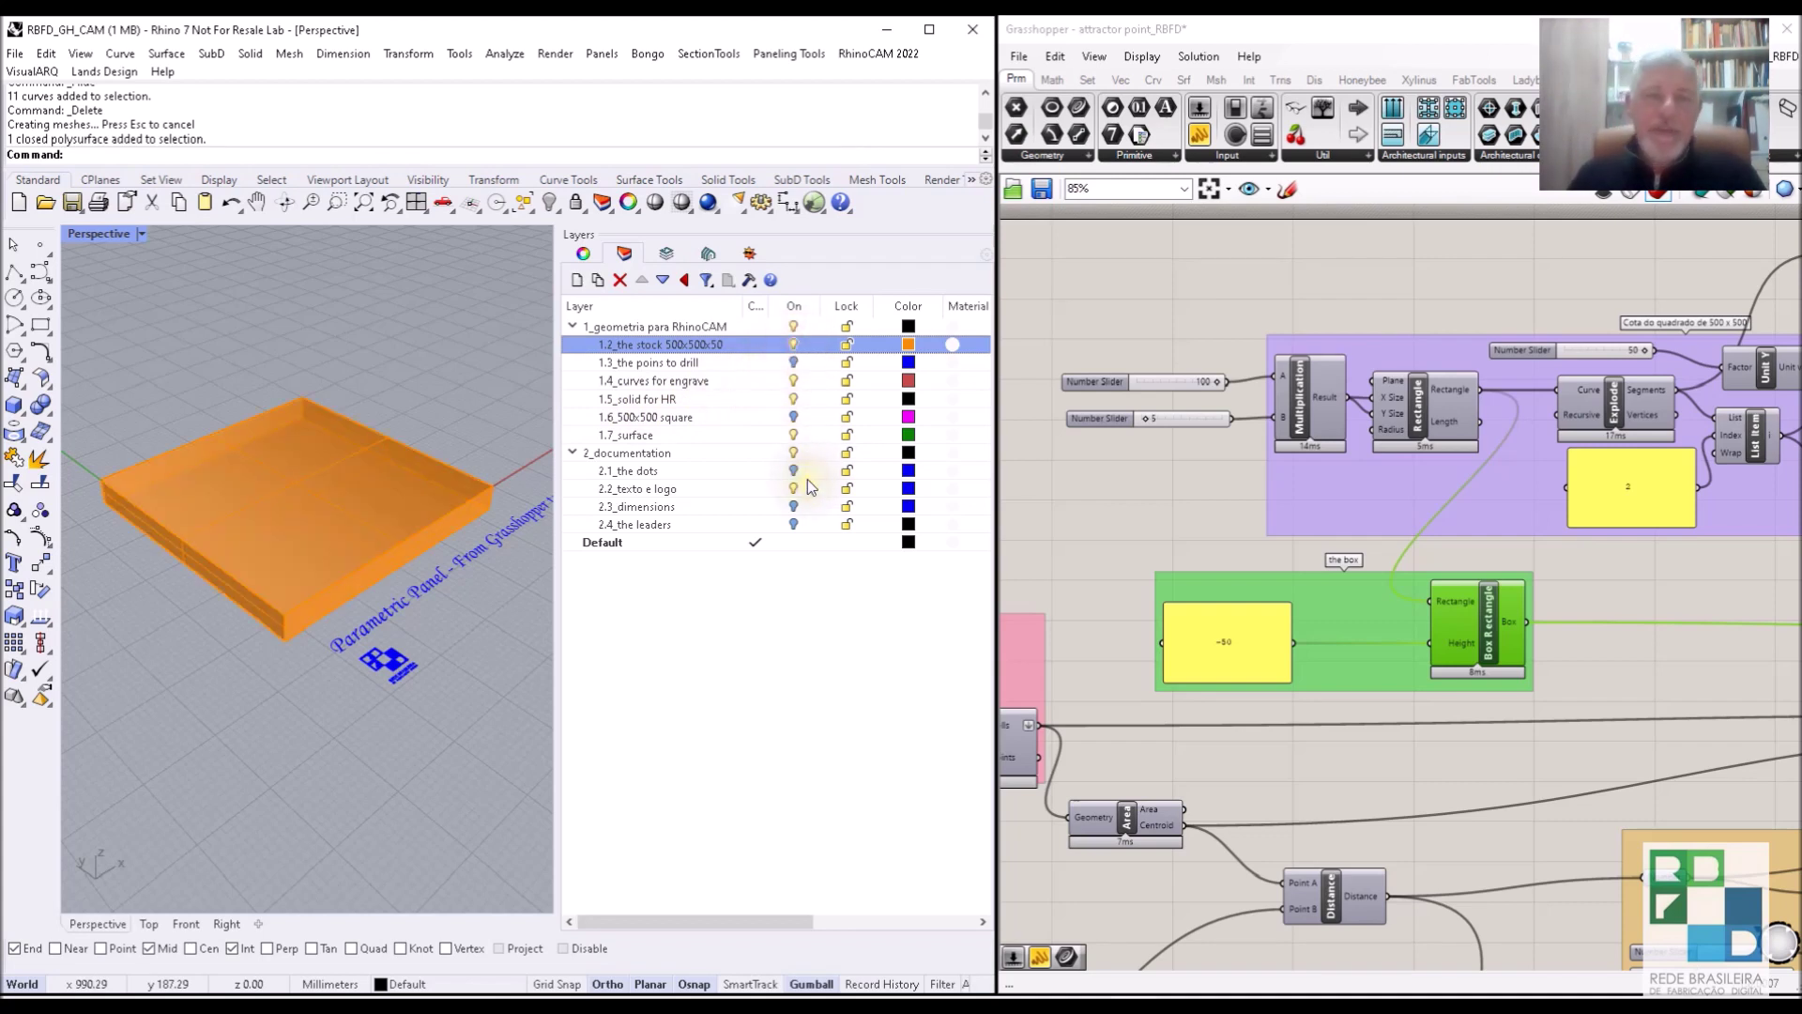
left_click(797, 526)
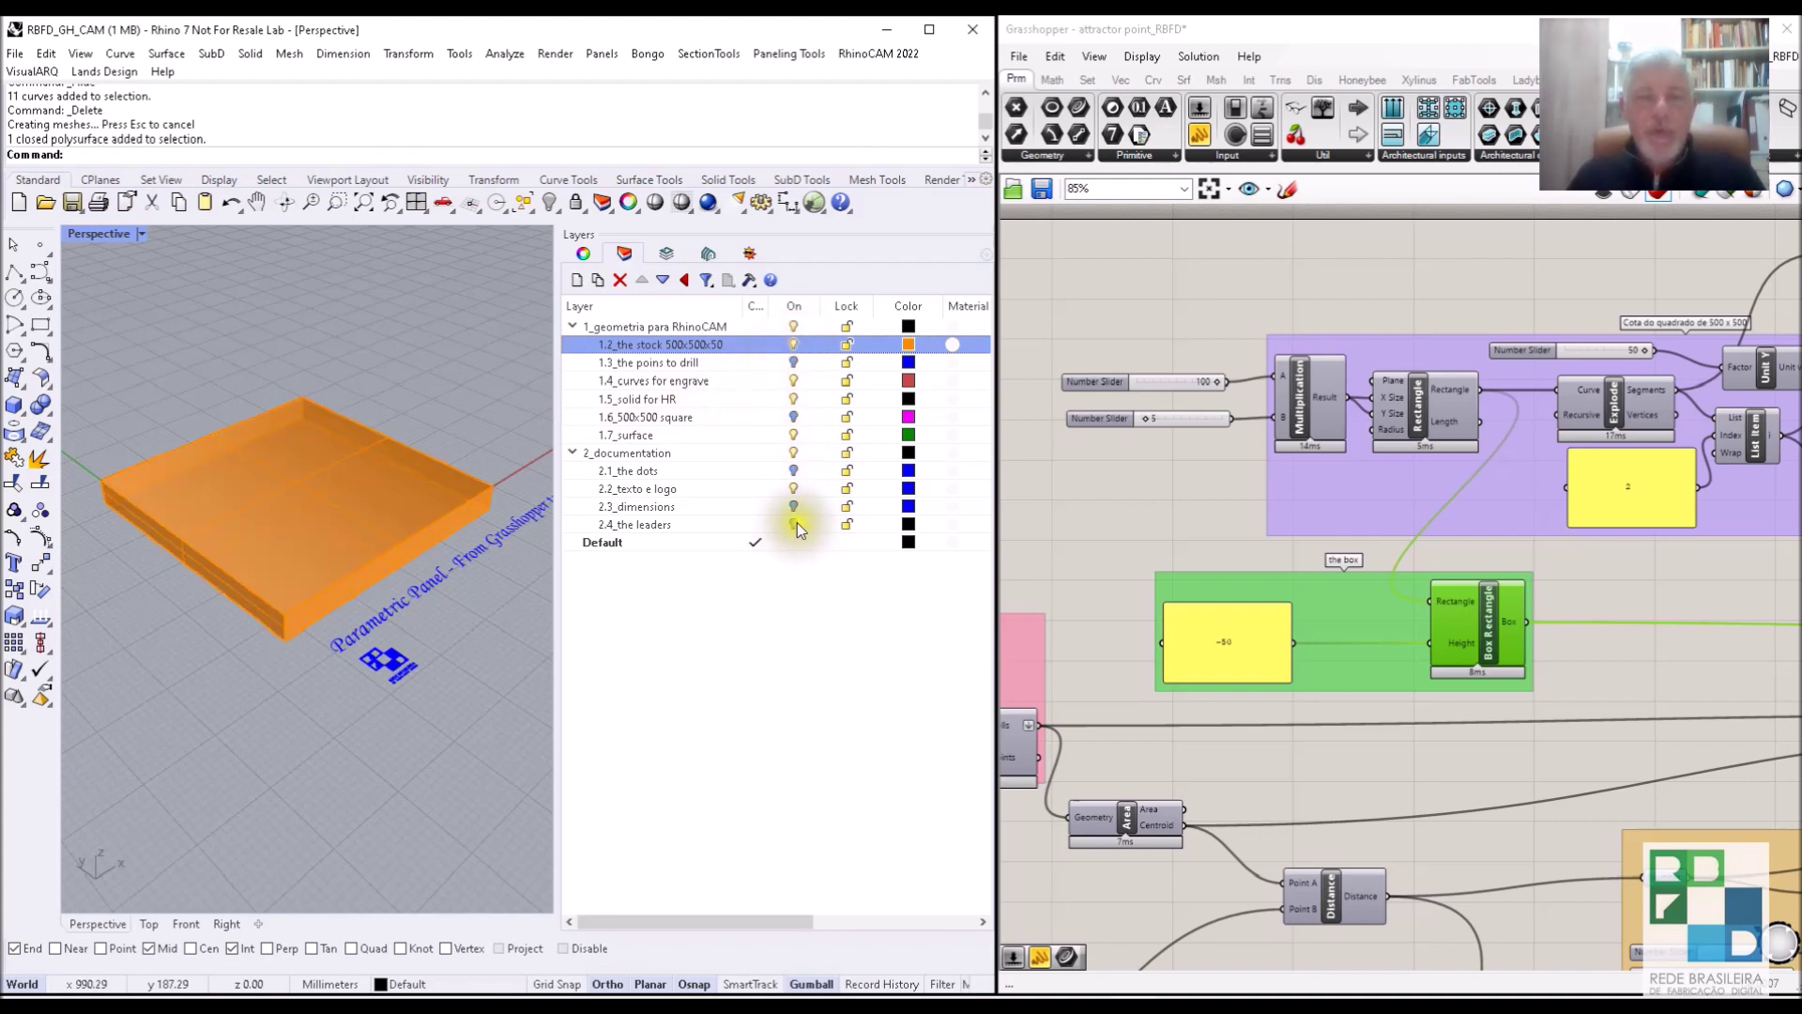
left_click(796, 503)
right_click_drag(403, 544, 390, 579)
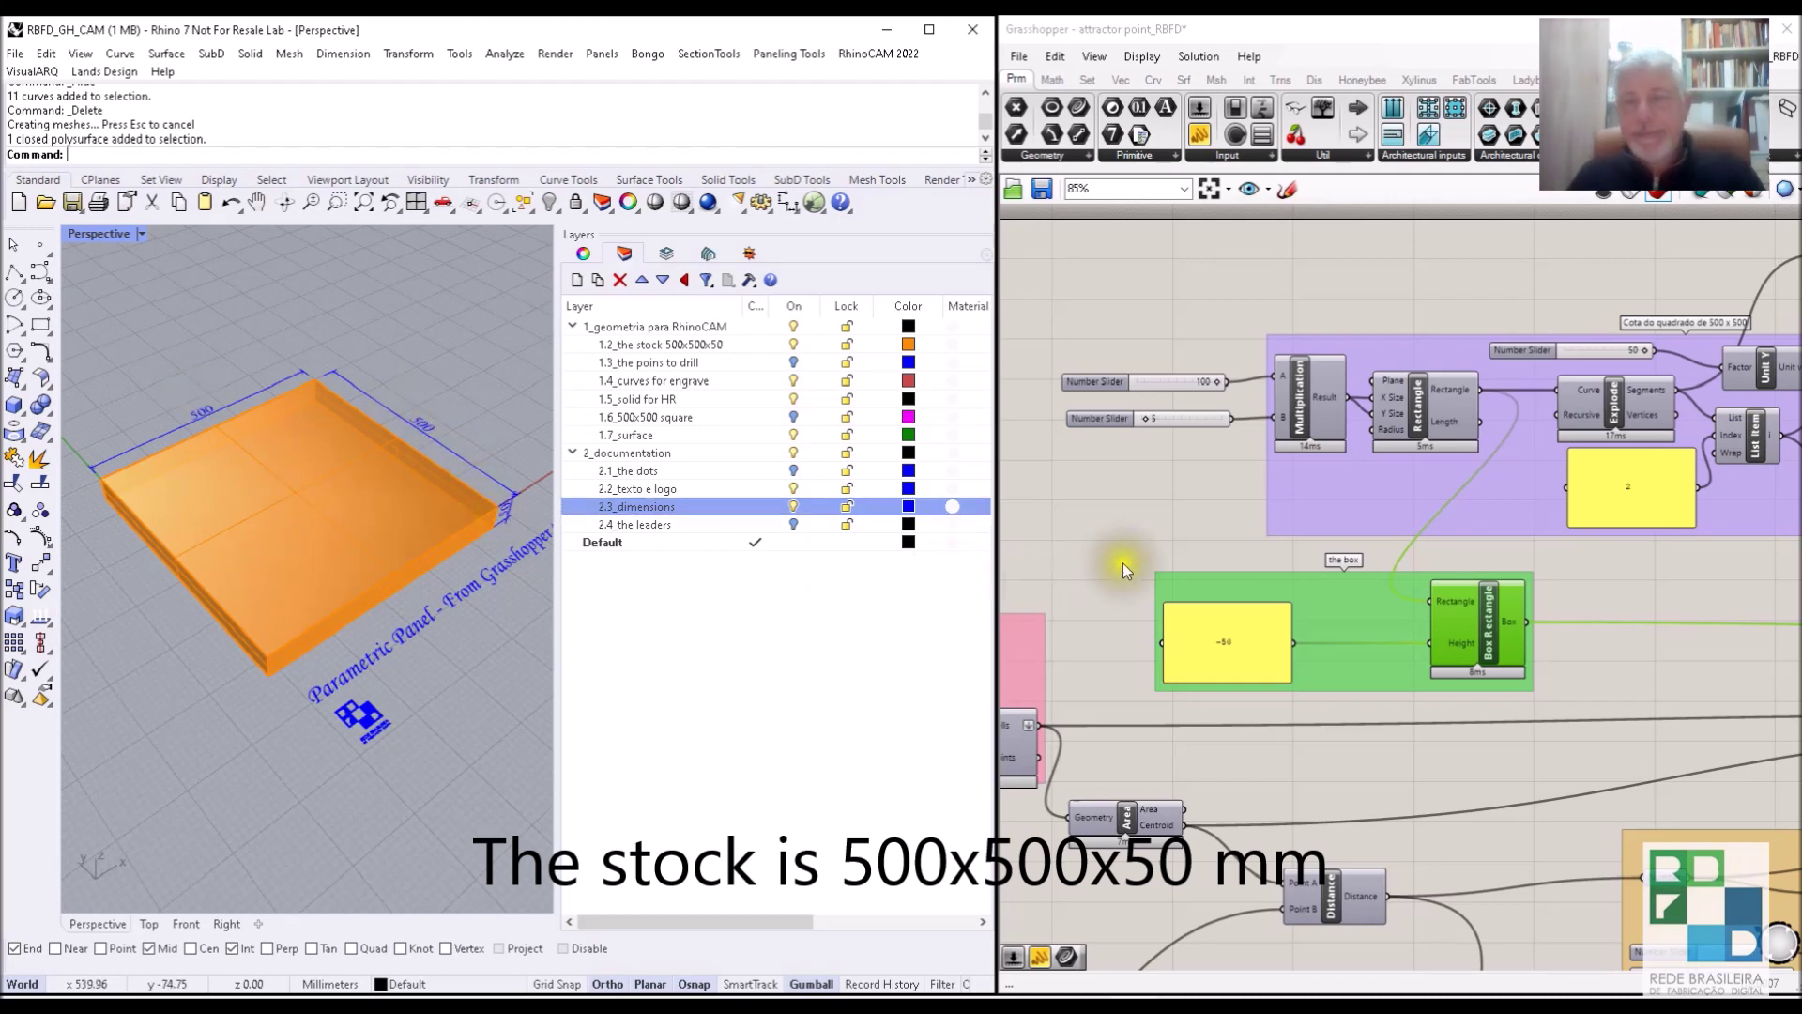
Review the grid and attractor point groups and turn off the layer 1.2_the stock 500x500x50.
right_click_drag(1117, 566, 1169, 441)
right_click_drag(1258, 684, 1371, 554)
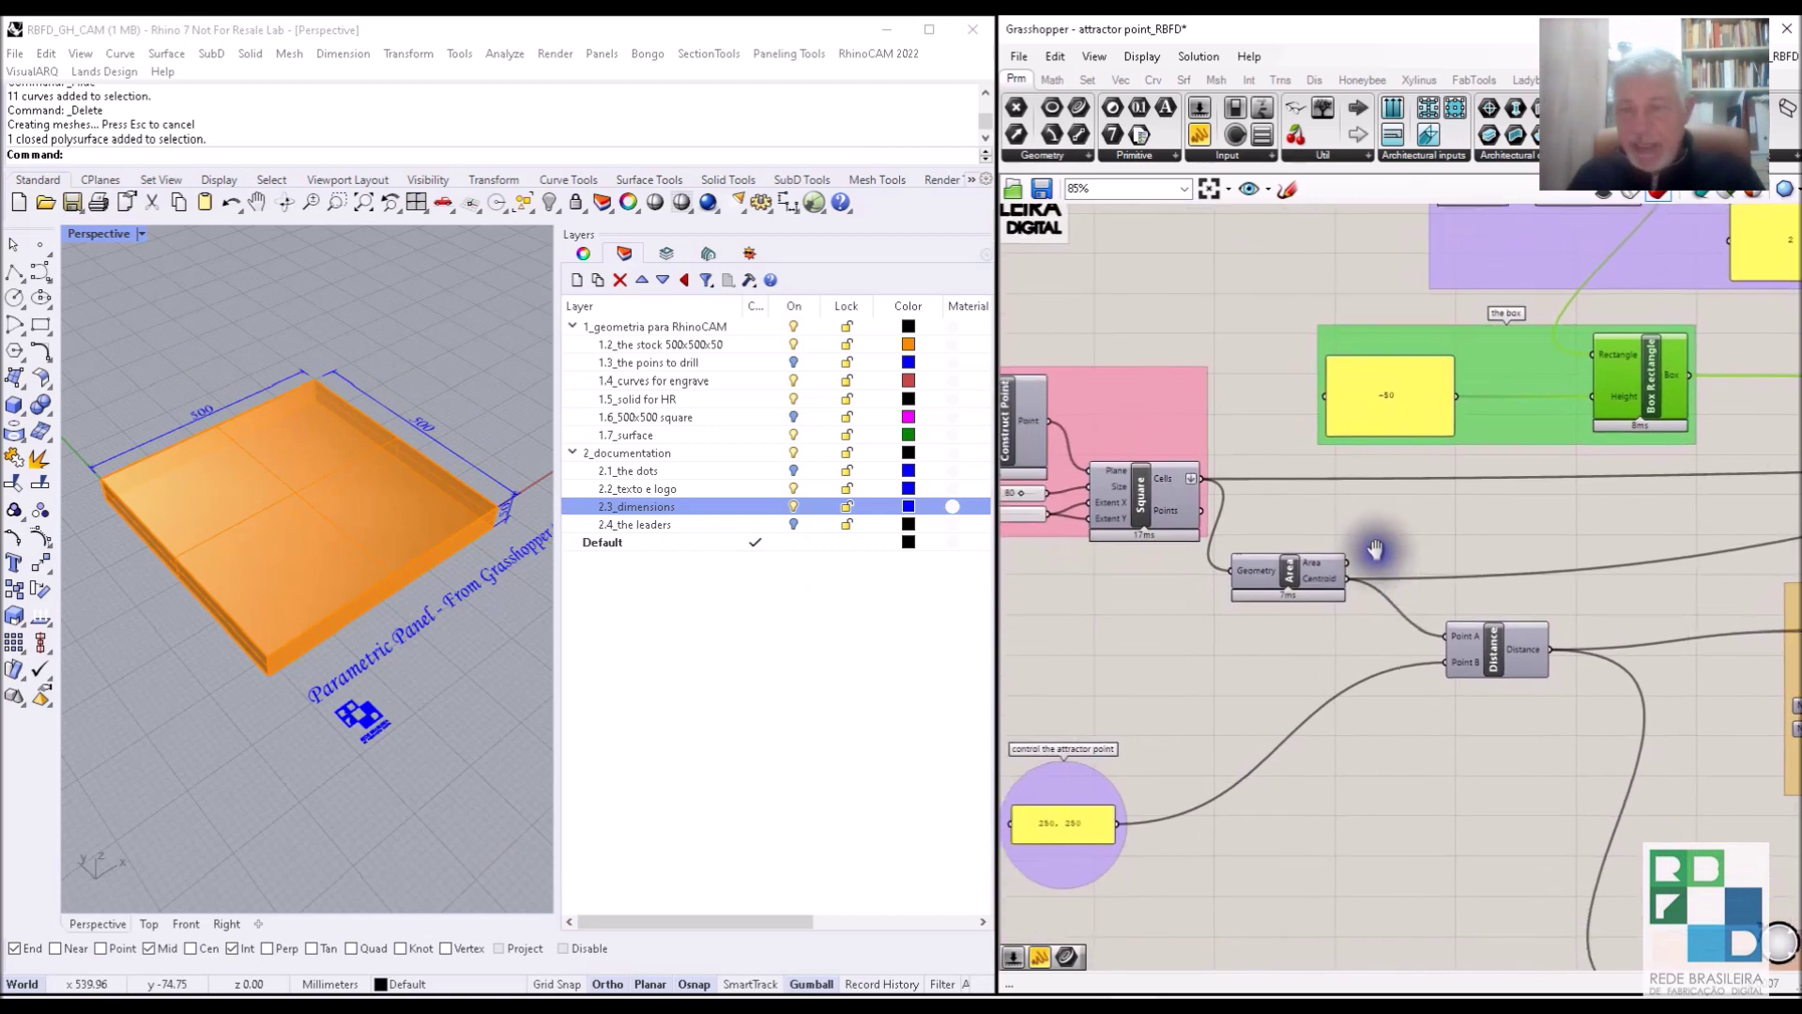
right_click_drag(1329, 672, 1521, 547)
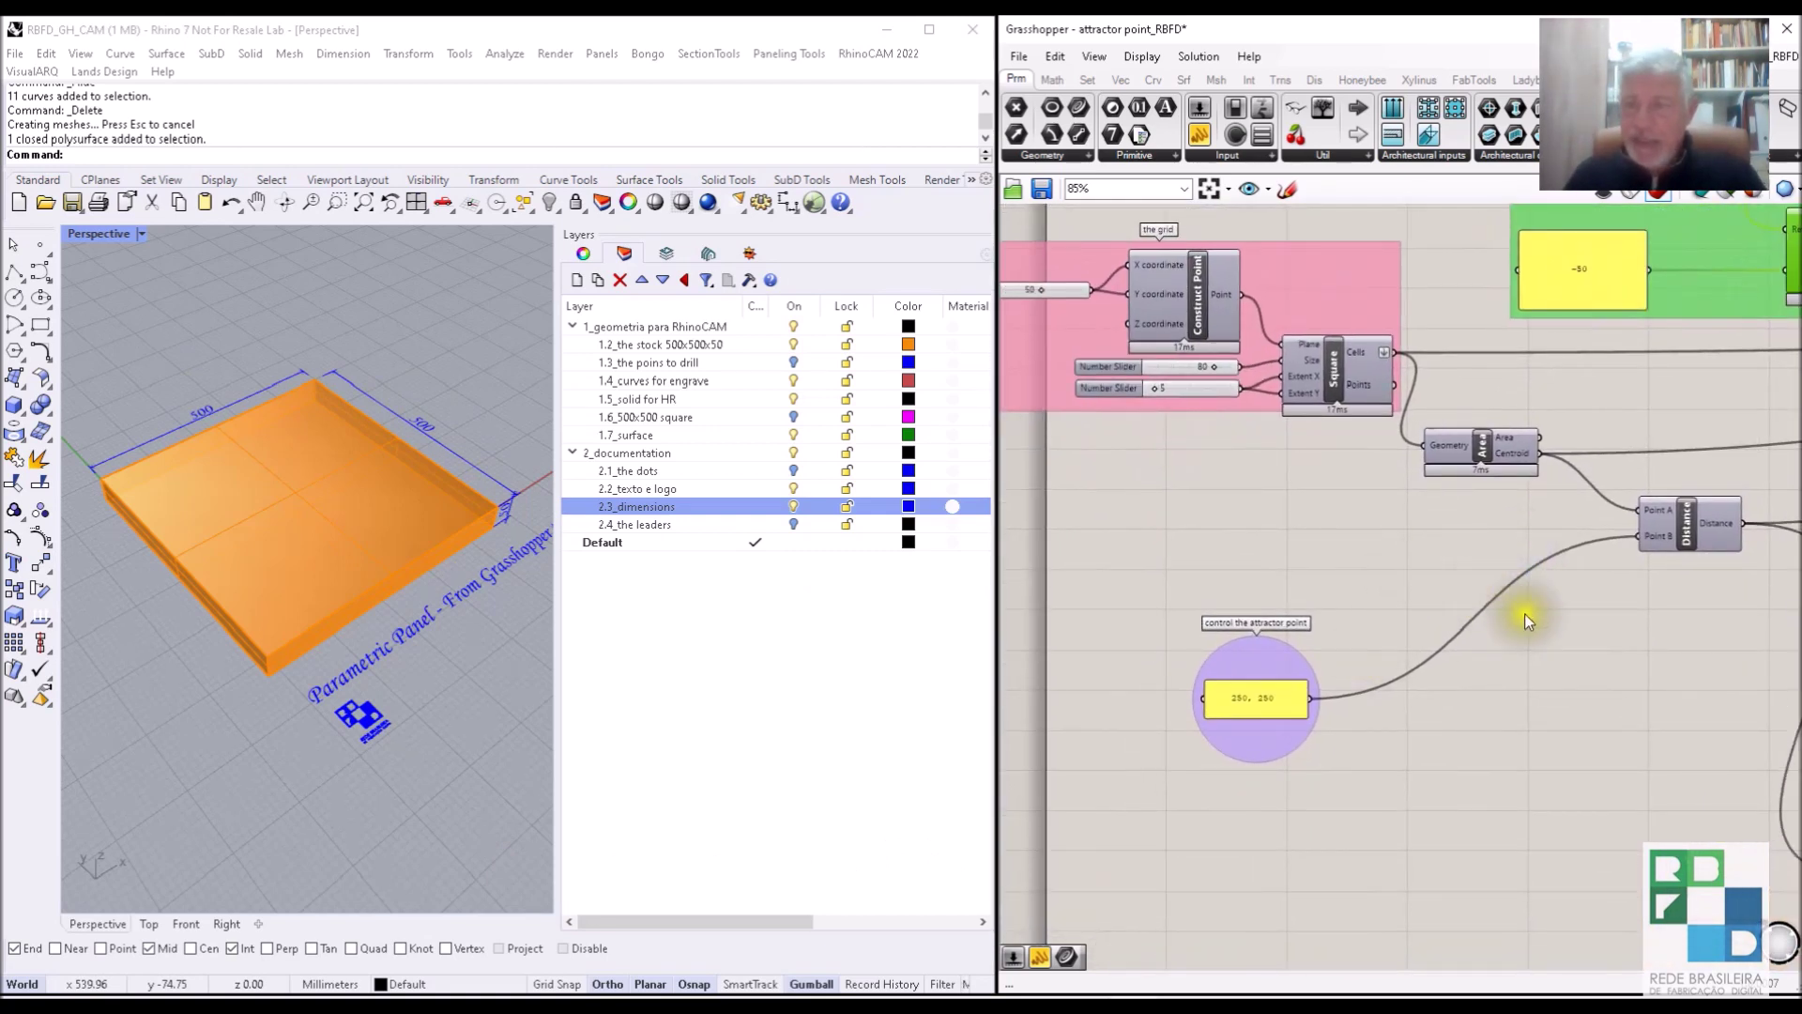
right_click_drag(1605, 616, 1493, 660)
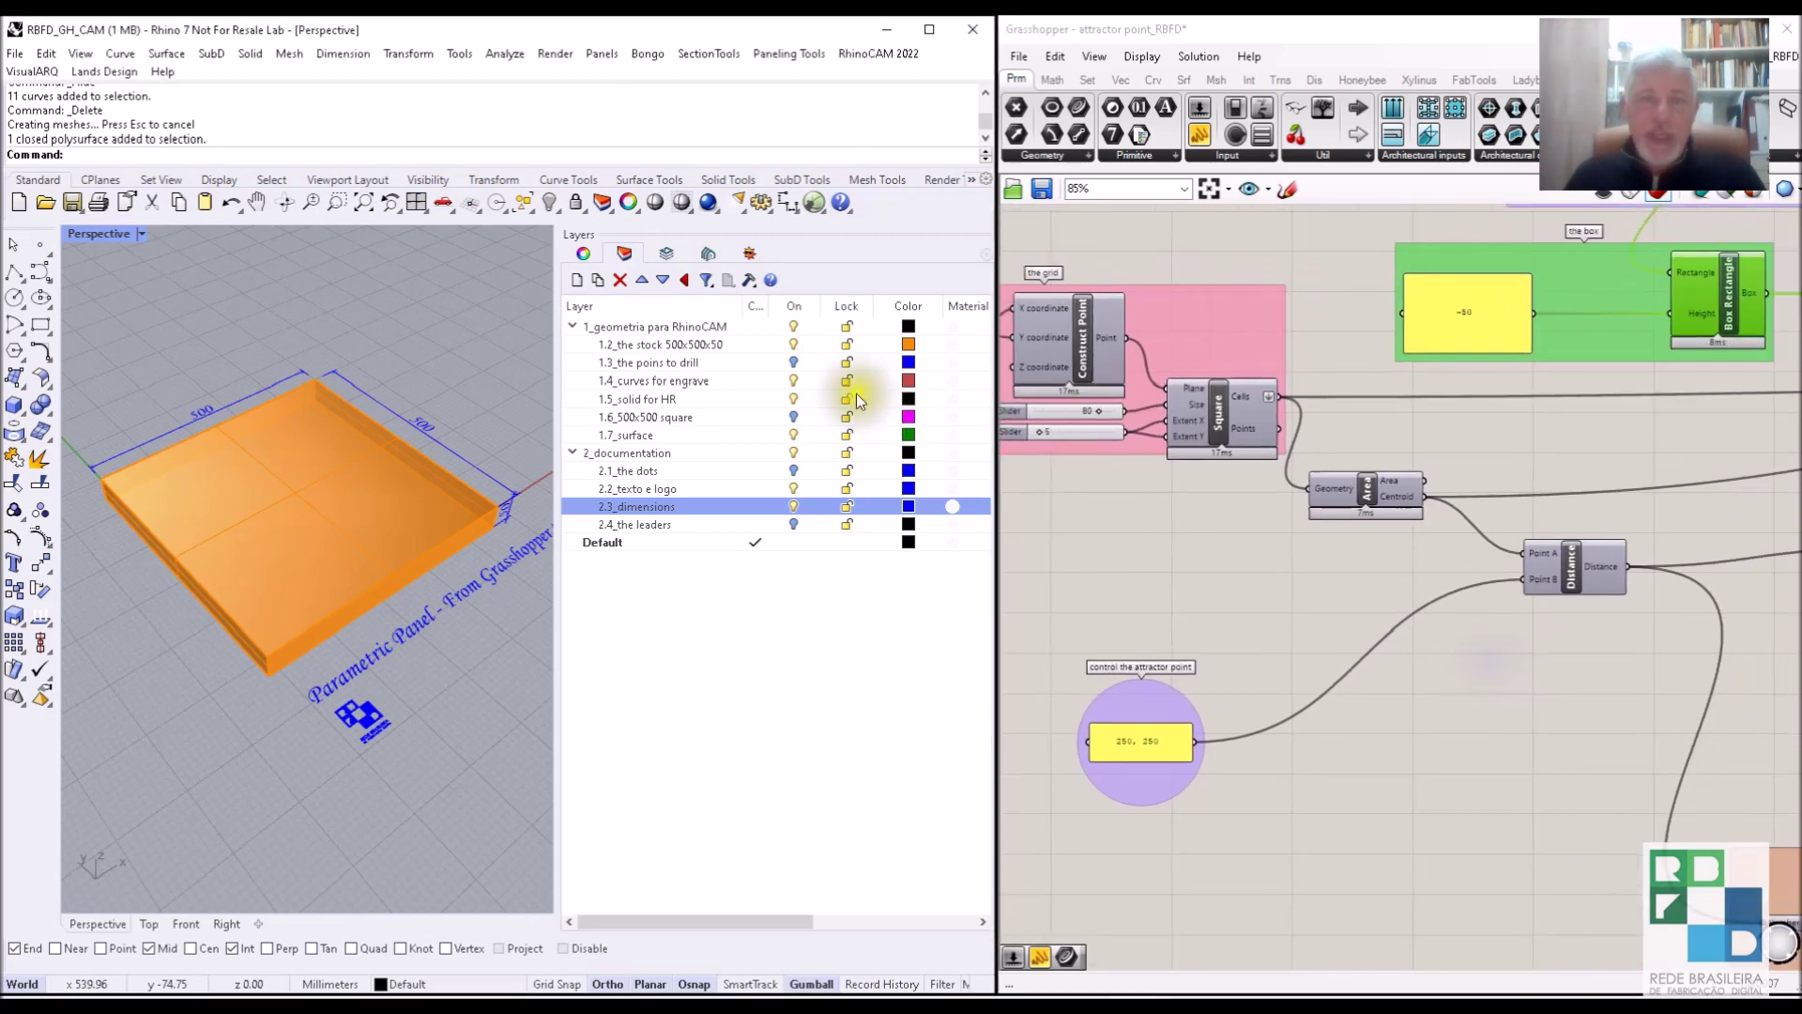
left_click(793, 345)
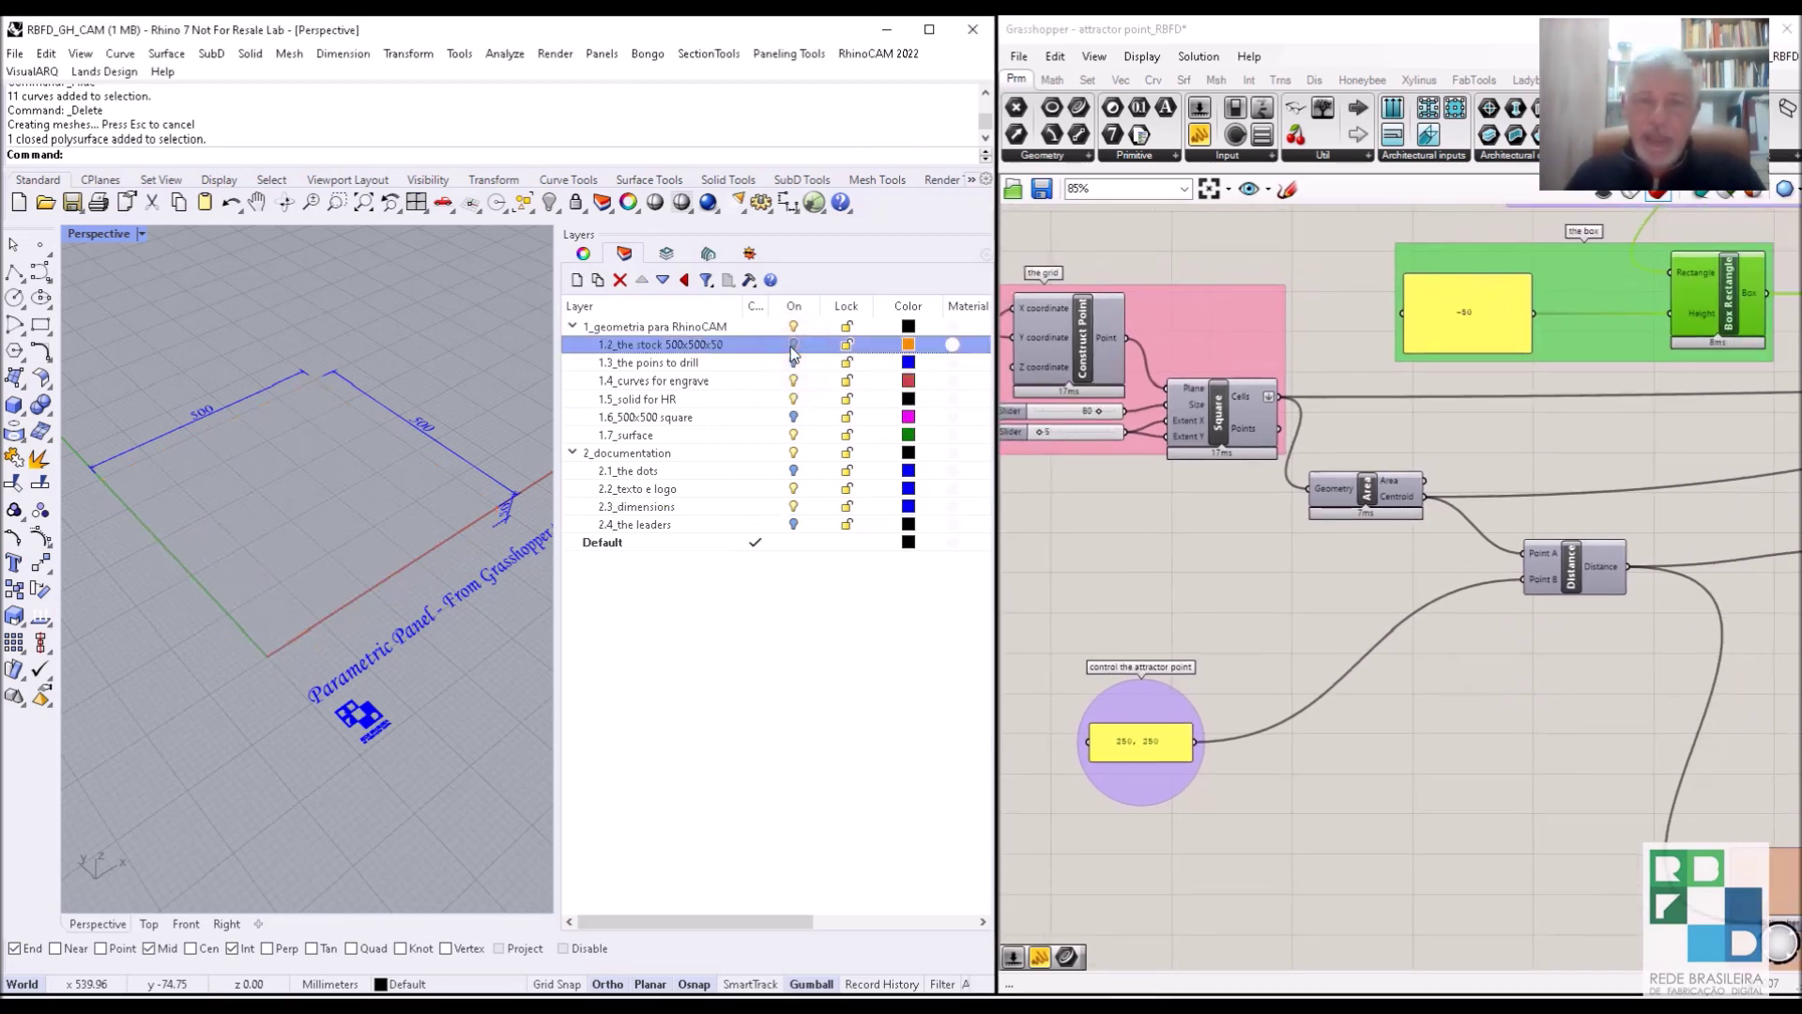
Turn on the preview of the Scale component that feeds the Move component.
right_click_drag(1396, 722, 1186, 563)
scroll(1598, 758, "down", 1)
right_click_drag(1598, 758, 1158, 597)
right_click_drag(1520, 656, 1171, 720)
right_click_drag(1449, 535, 1211, 655)
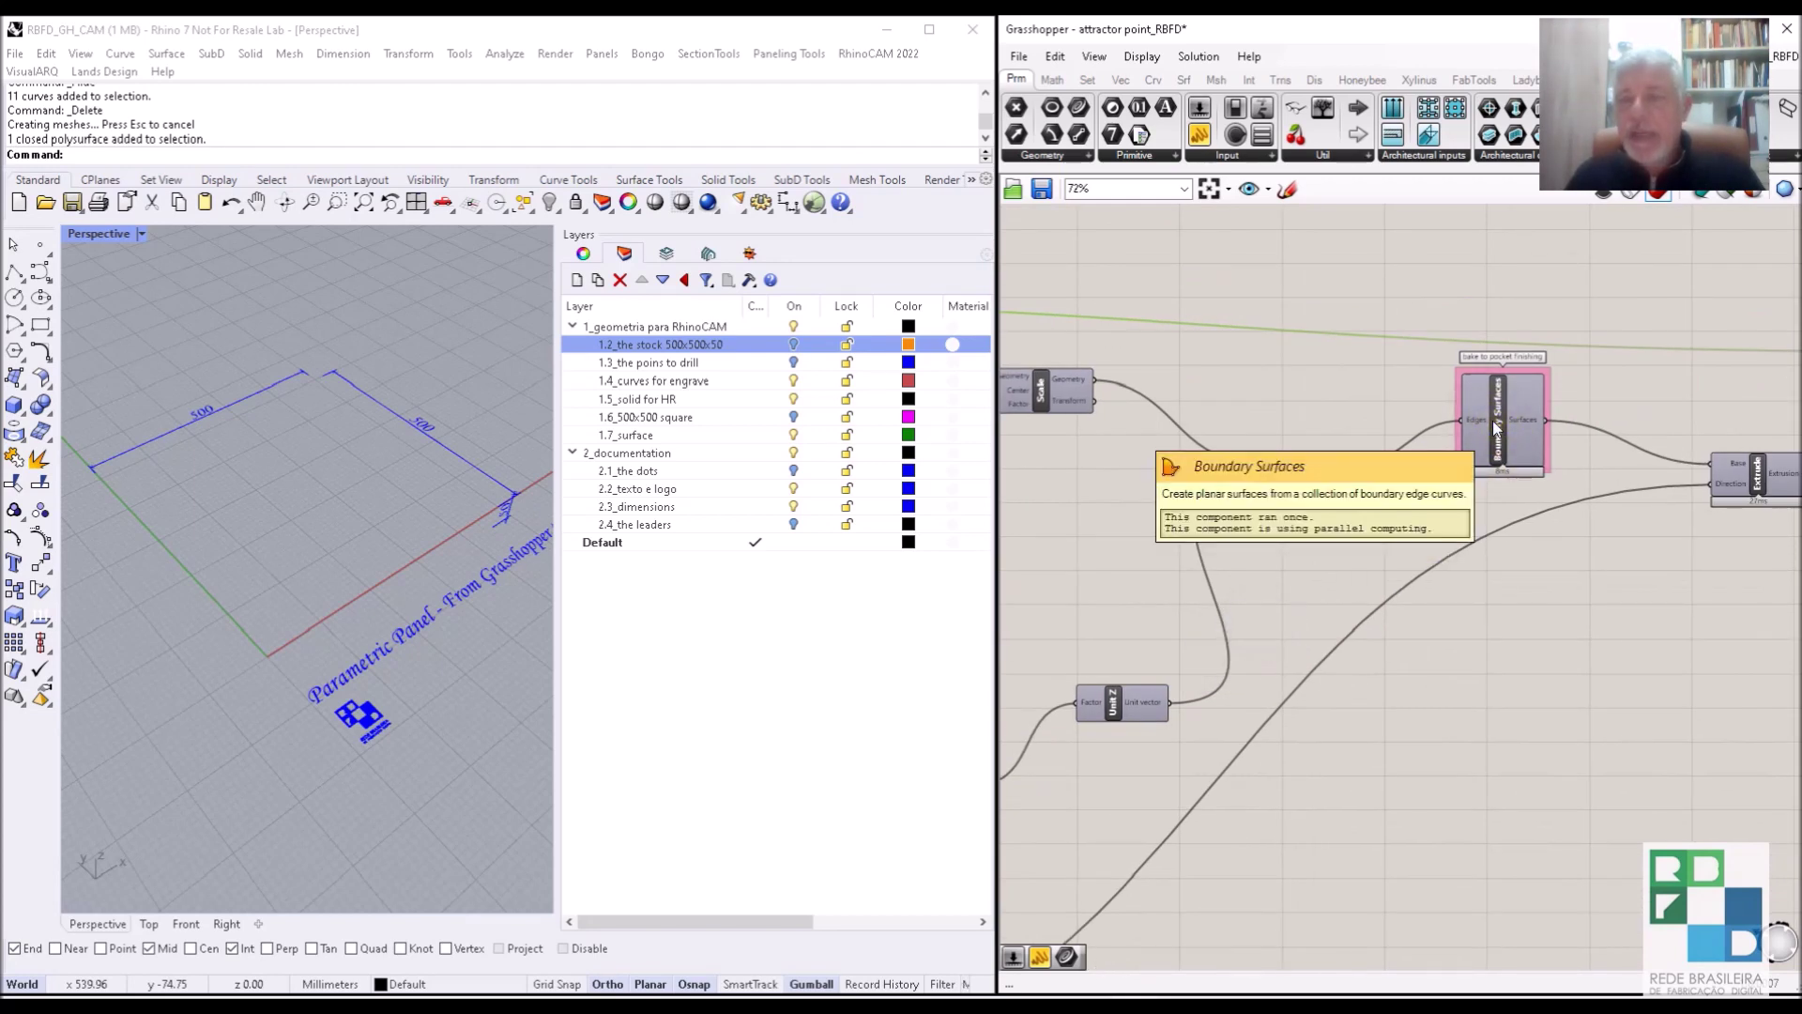
right_click_drag(1140, 475, 1360, 538)
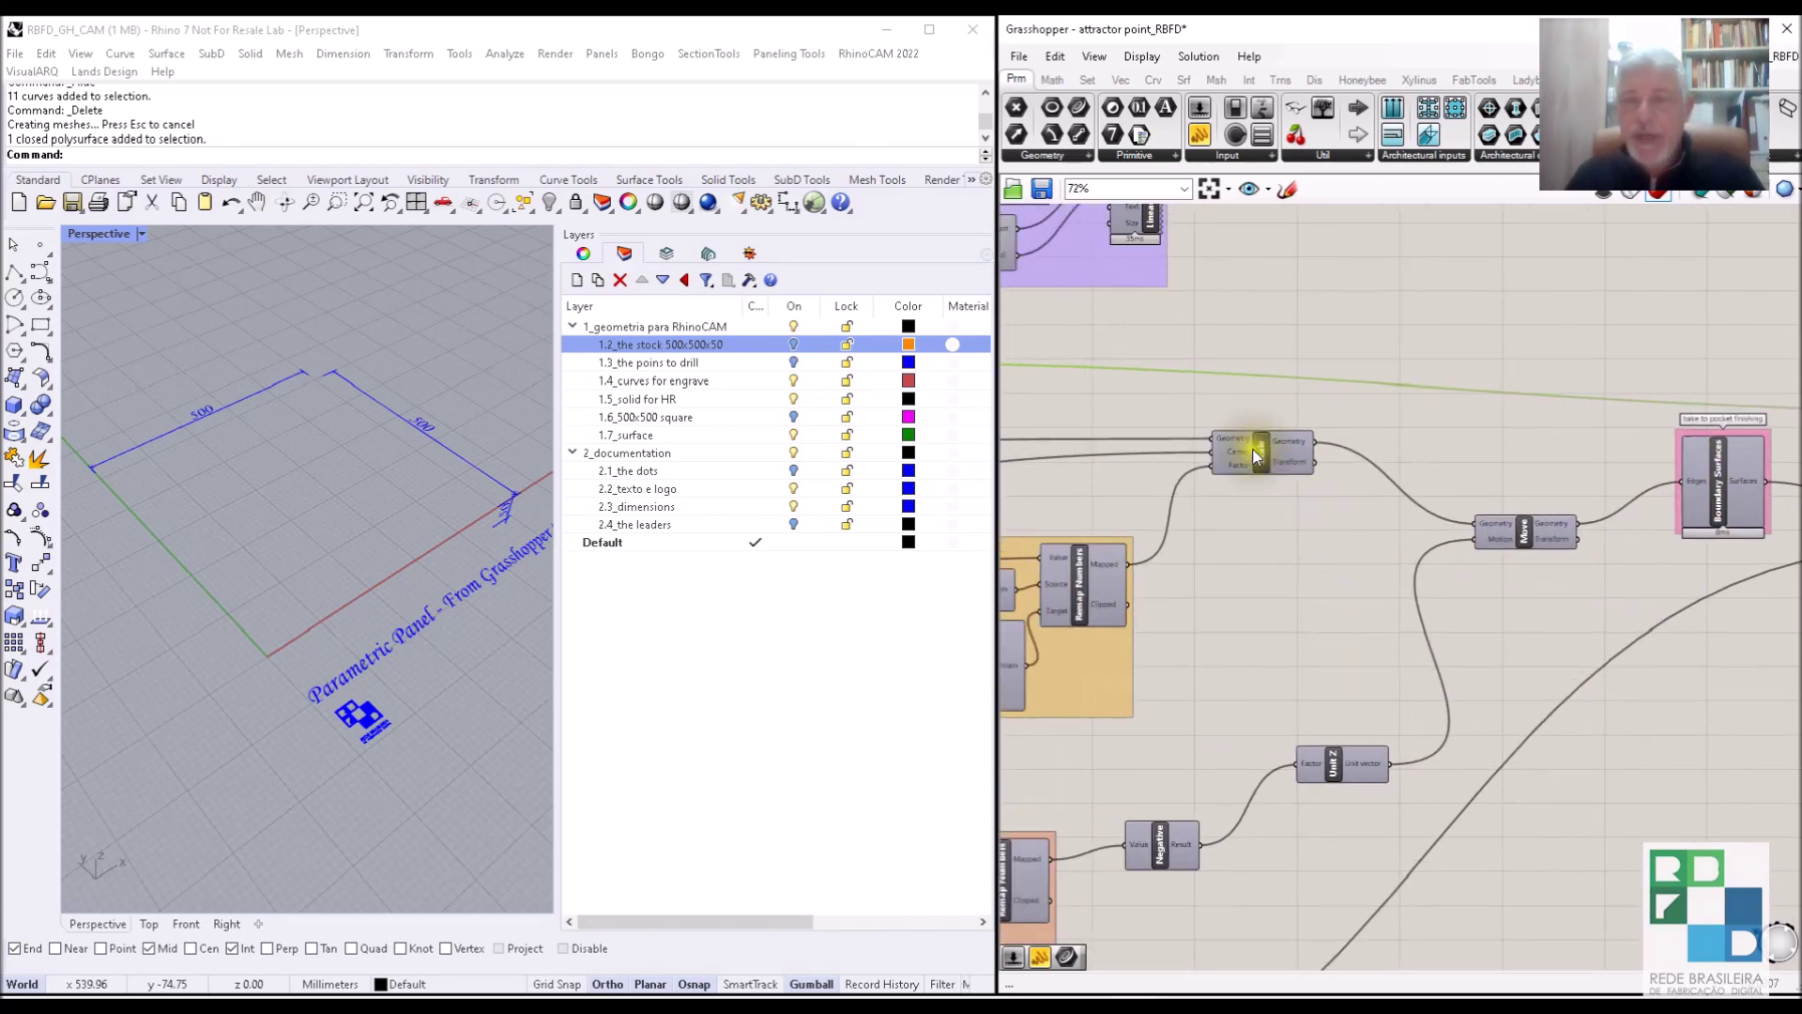
left_click(1252, 447)
scroll(1252, 446, "down", 2)
middle_click(1252, 447)
left_click(1288, 416)
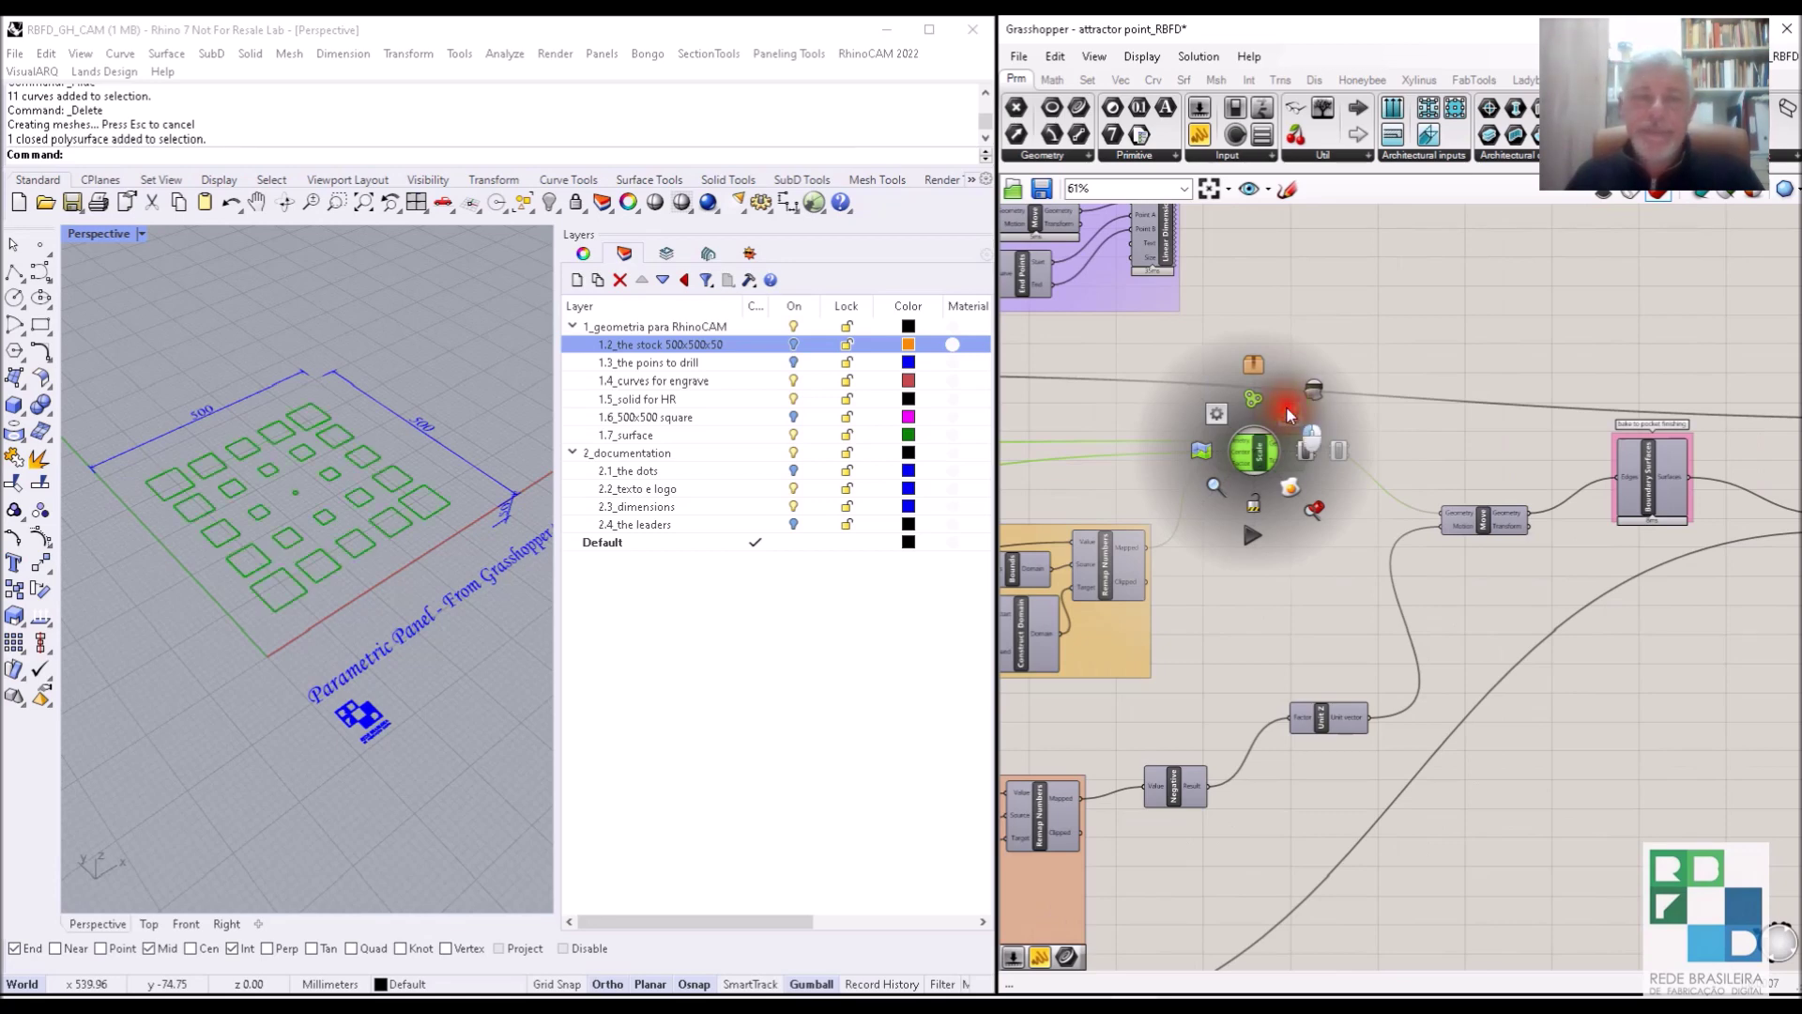
Show the previewed square grid in a maximized Top viewport.
left_click(235, 584)
right_click_drag(347, 612, 314, 656)
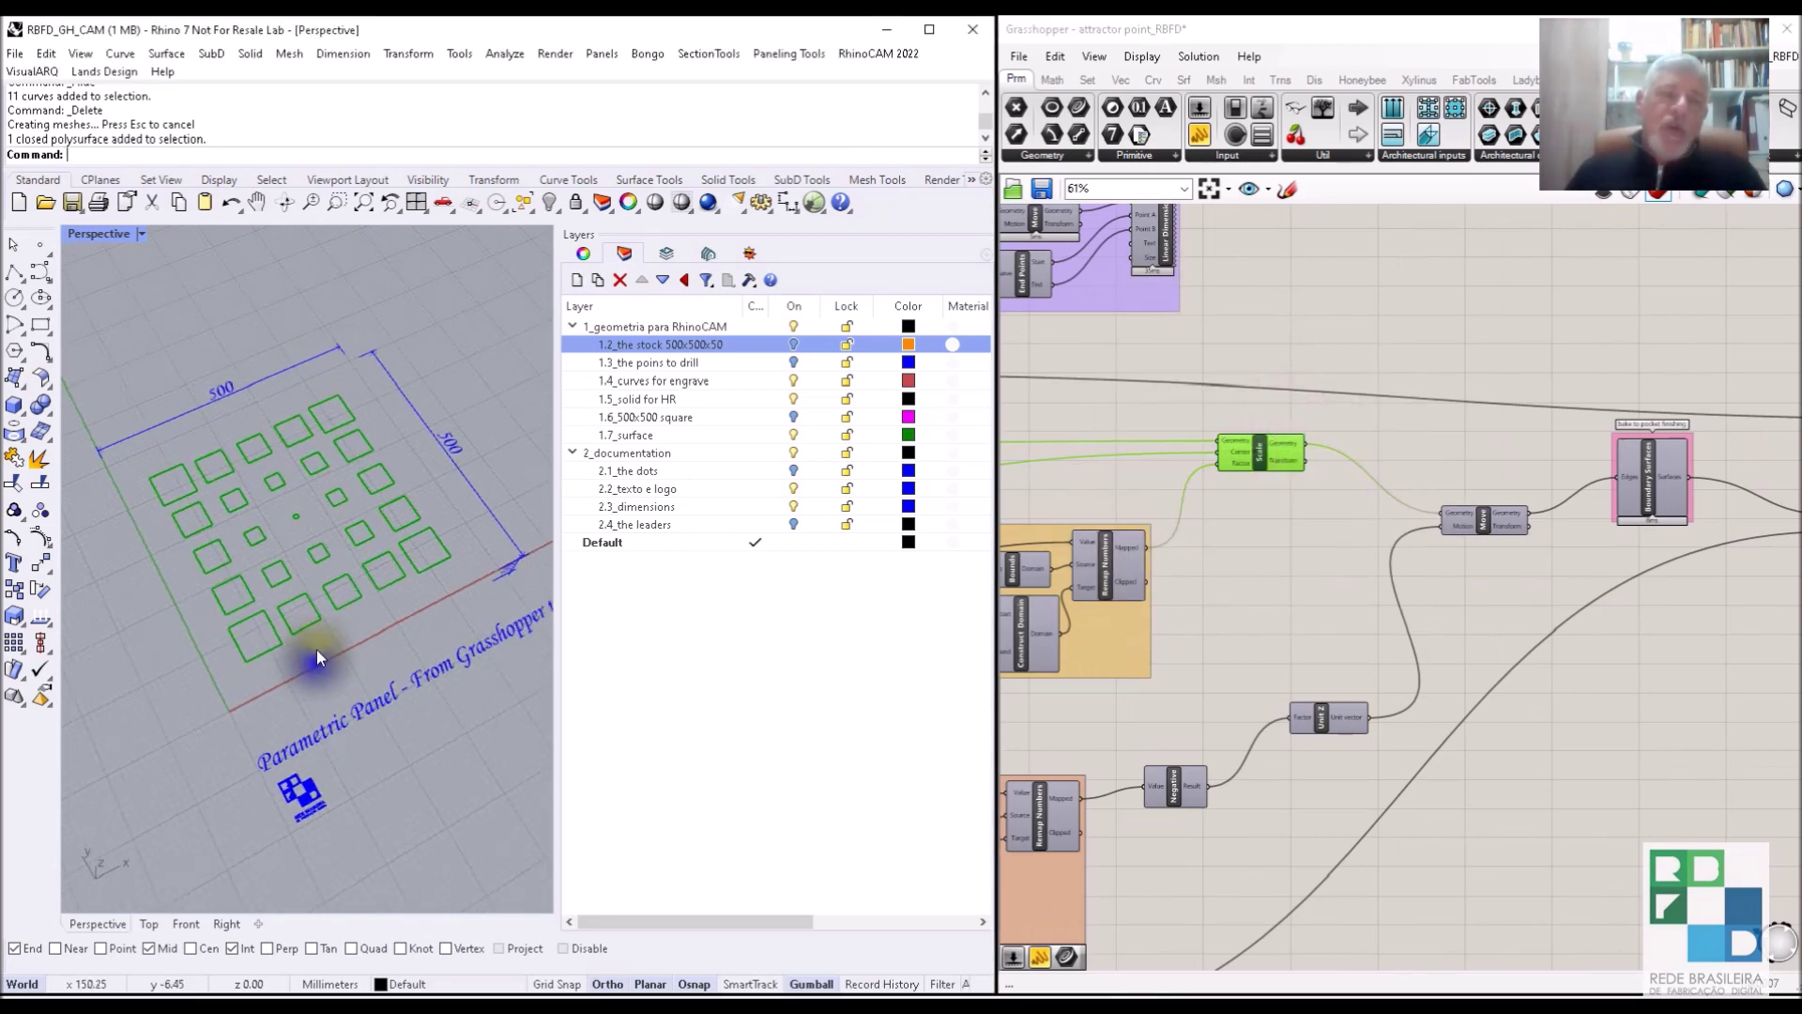
double_click(84, 233)
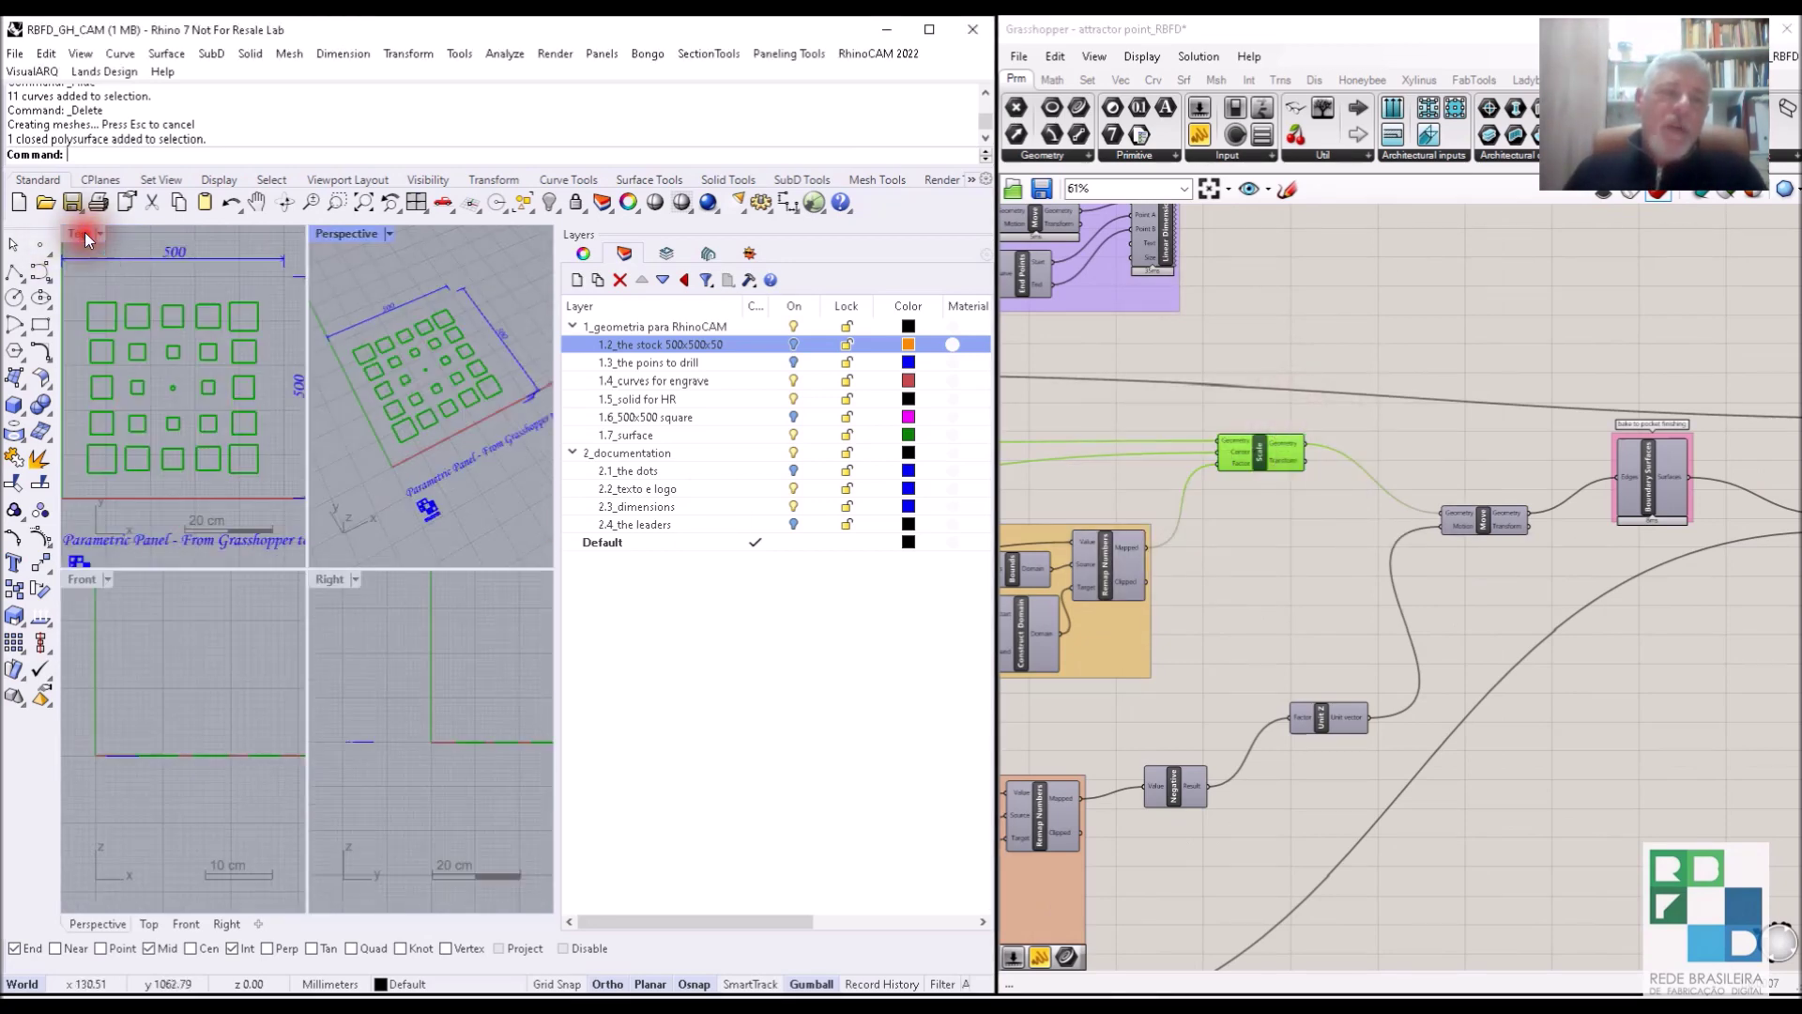
double_click(81, 239)
left_click(321, 565)
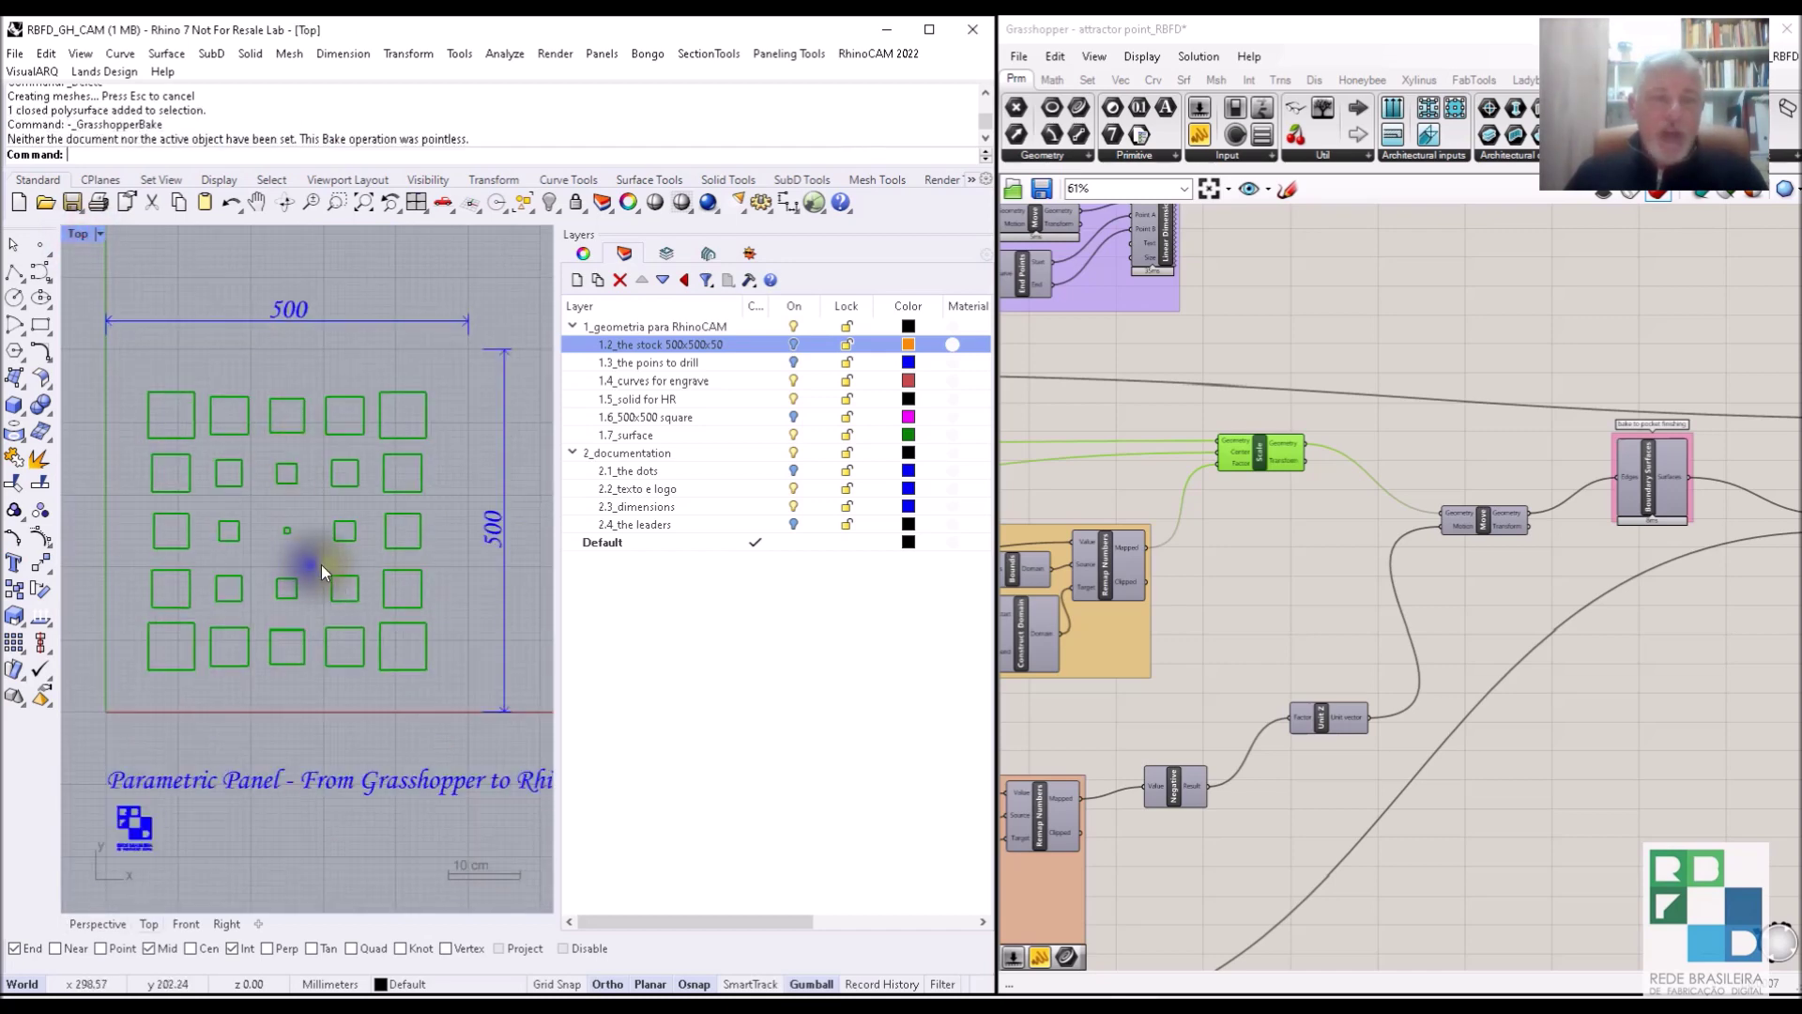
Inspect the panel that controls the attractor point in the Grasshopper definition.
right_click_drag(1224, 623, 1540, 575)
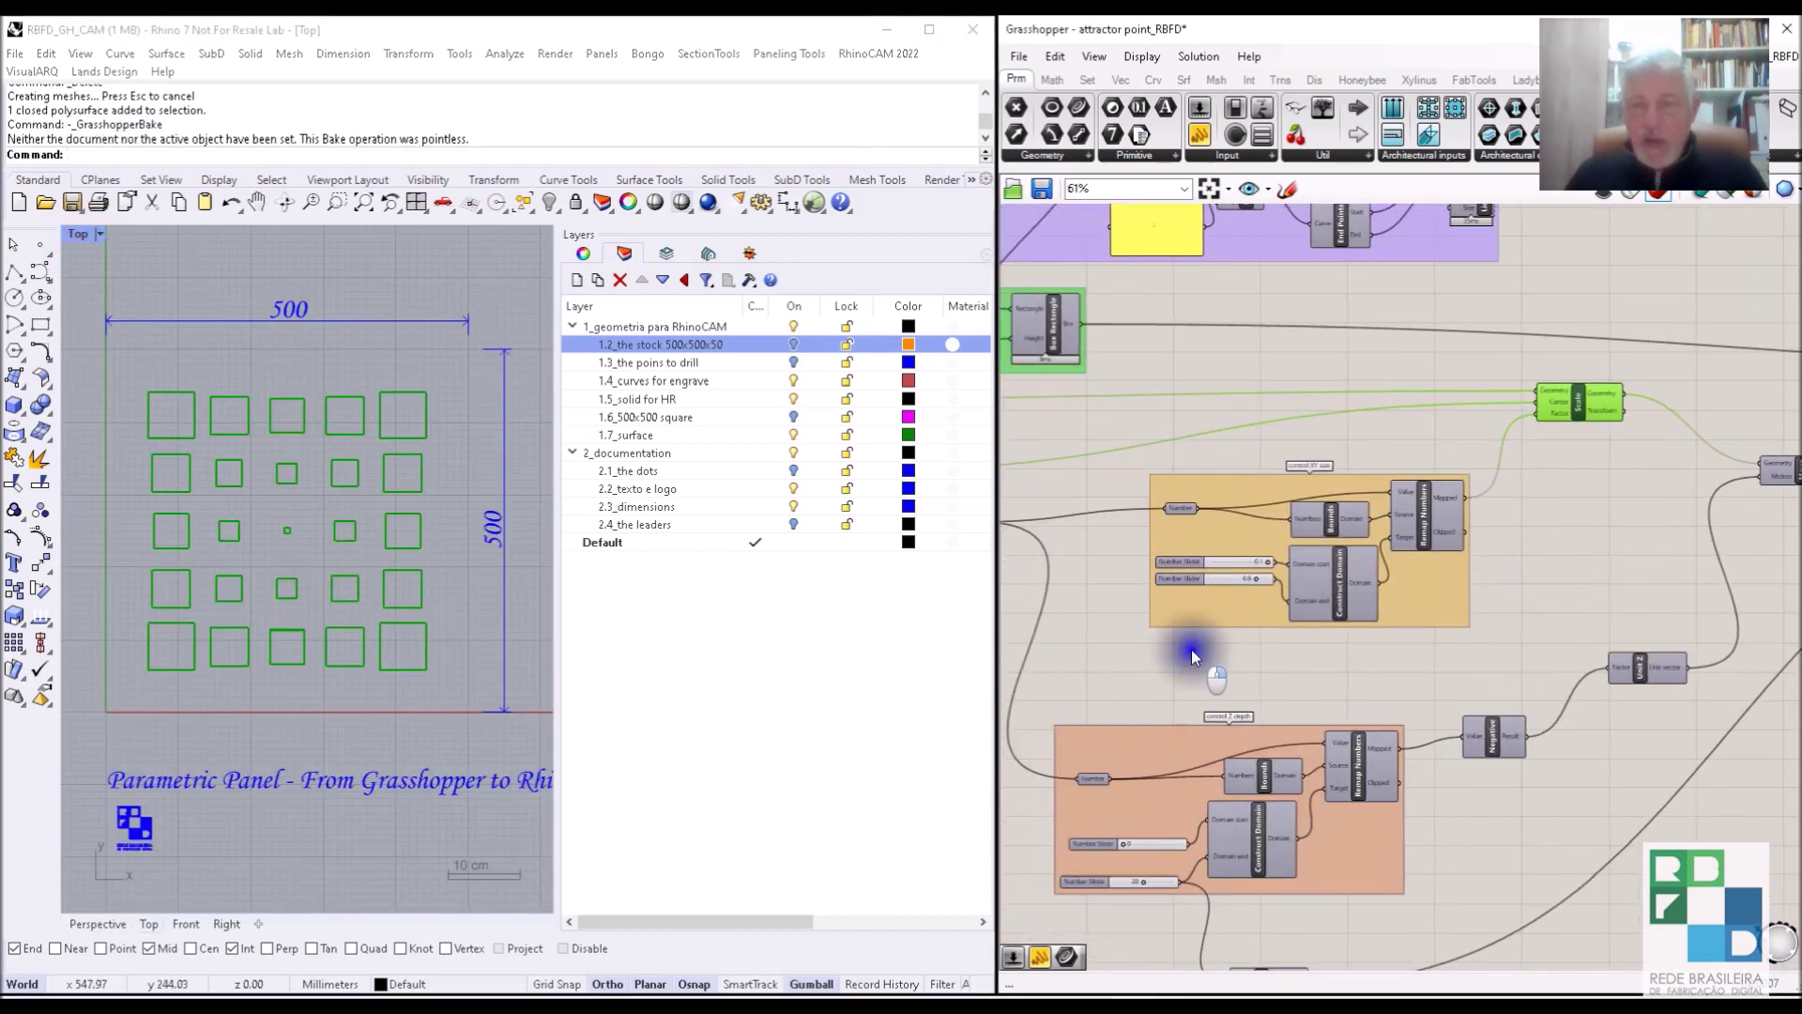
right_click_drag(1191, 647, 1545, 587)
right_click_drag(1267, 567, 1520, 563)
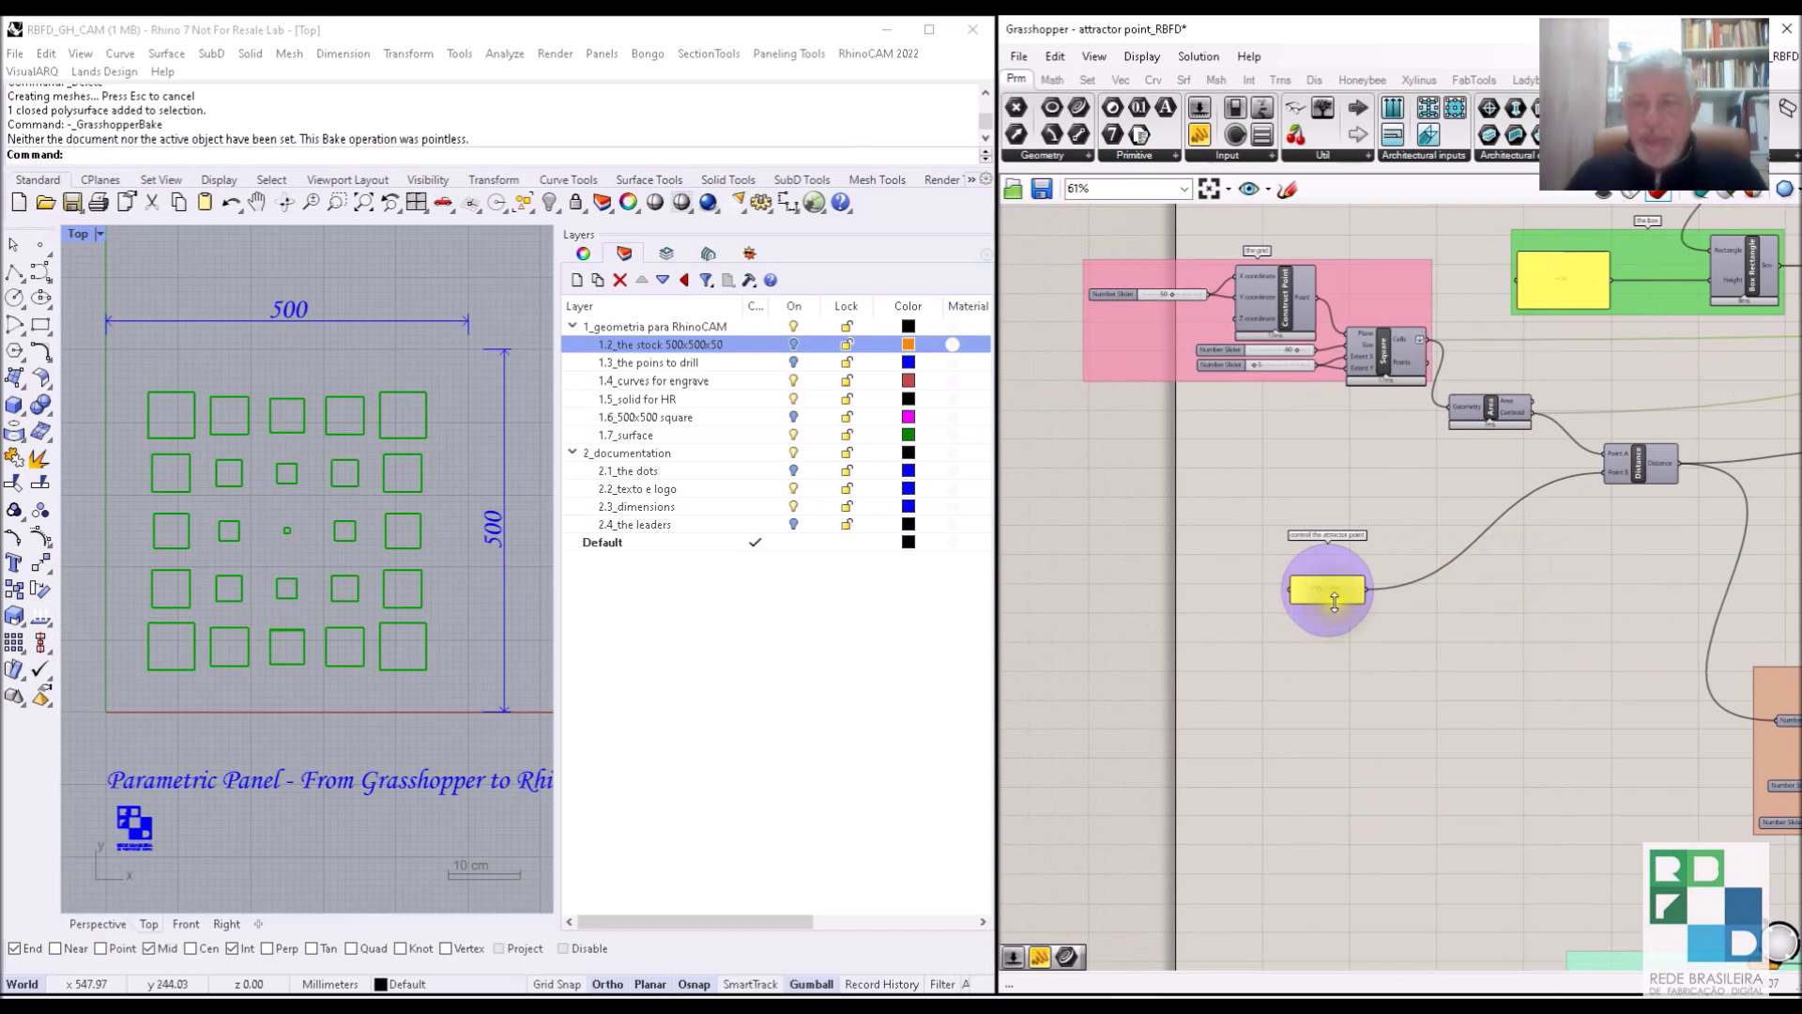
scroll(1258, 526, "up", 4)
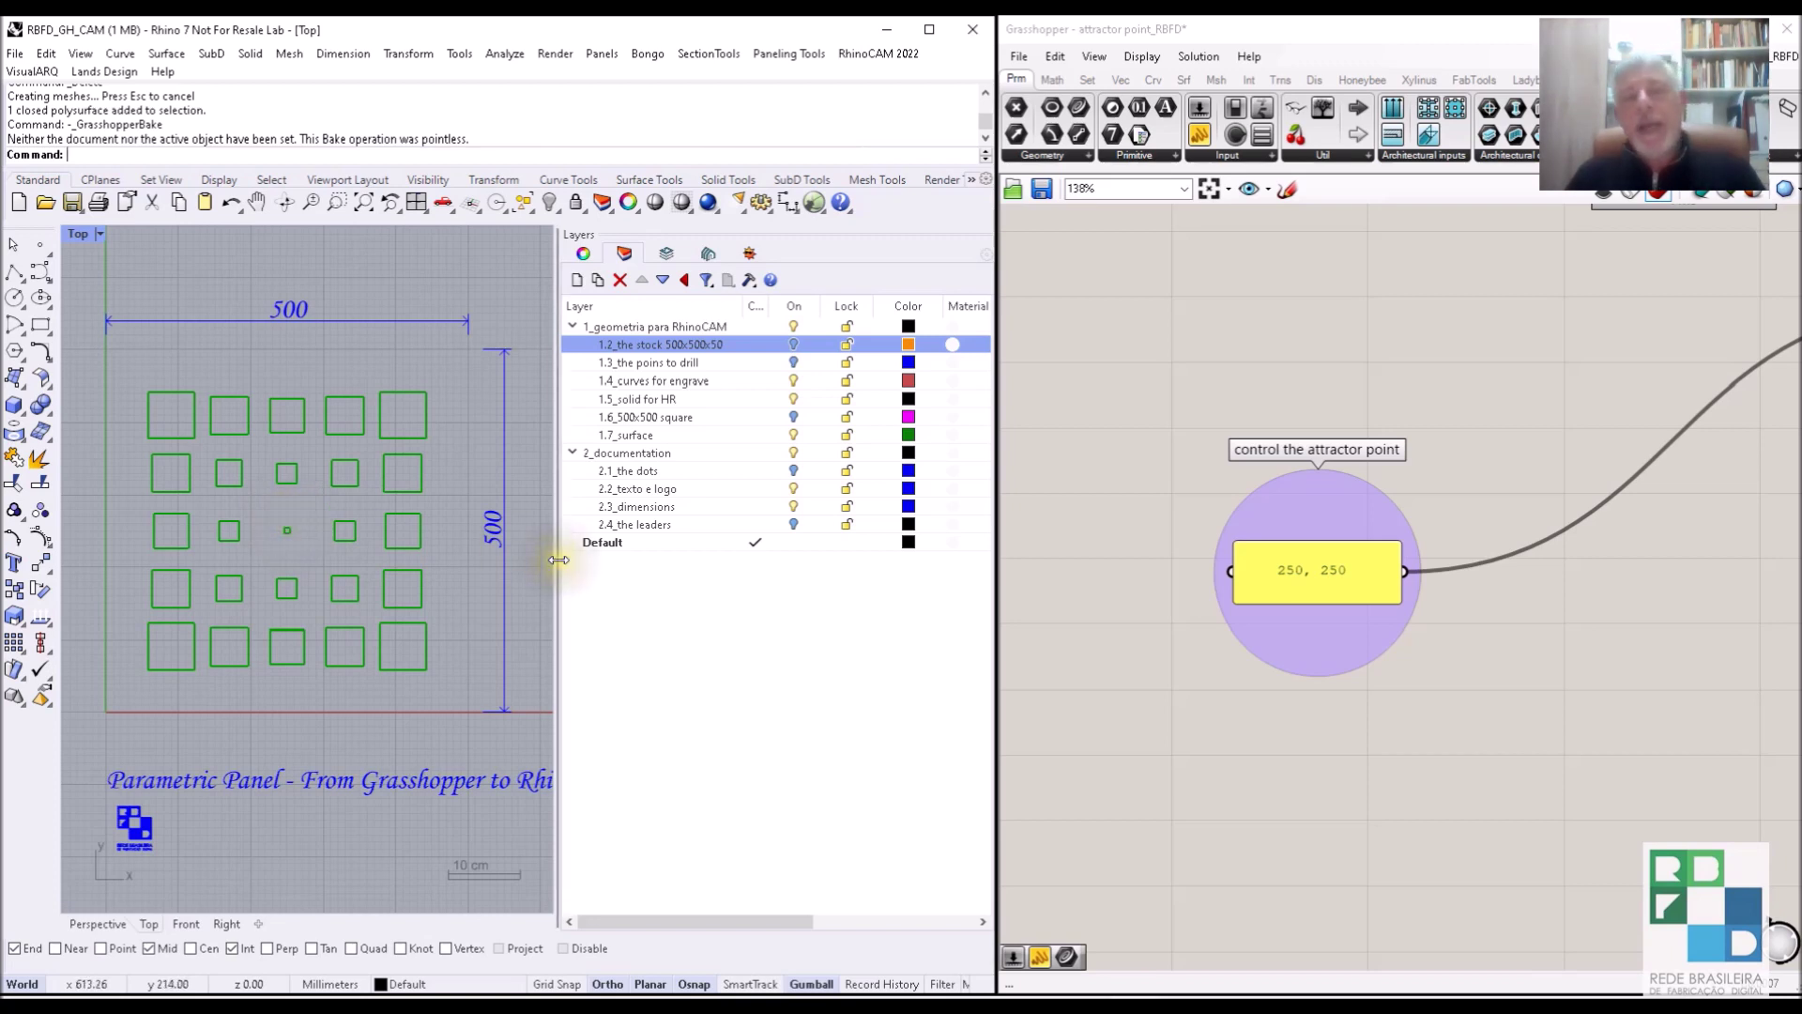
Set the panel that controls the attractor point to 150, 4000.
double_click(1308, 580)
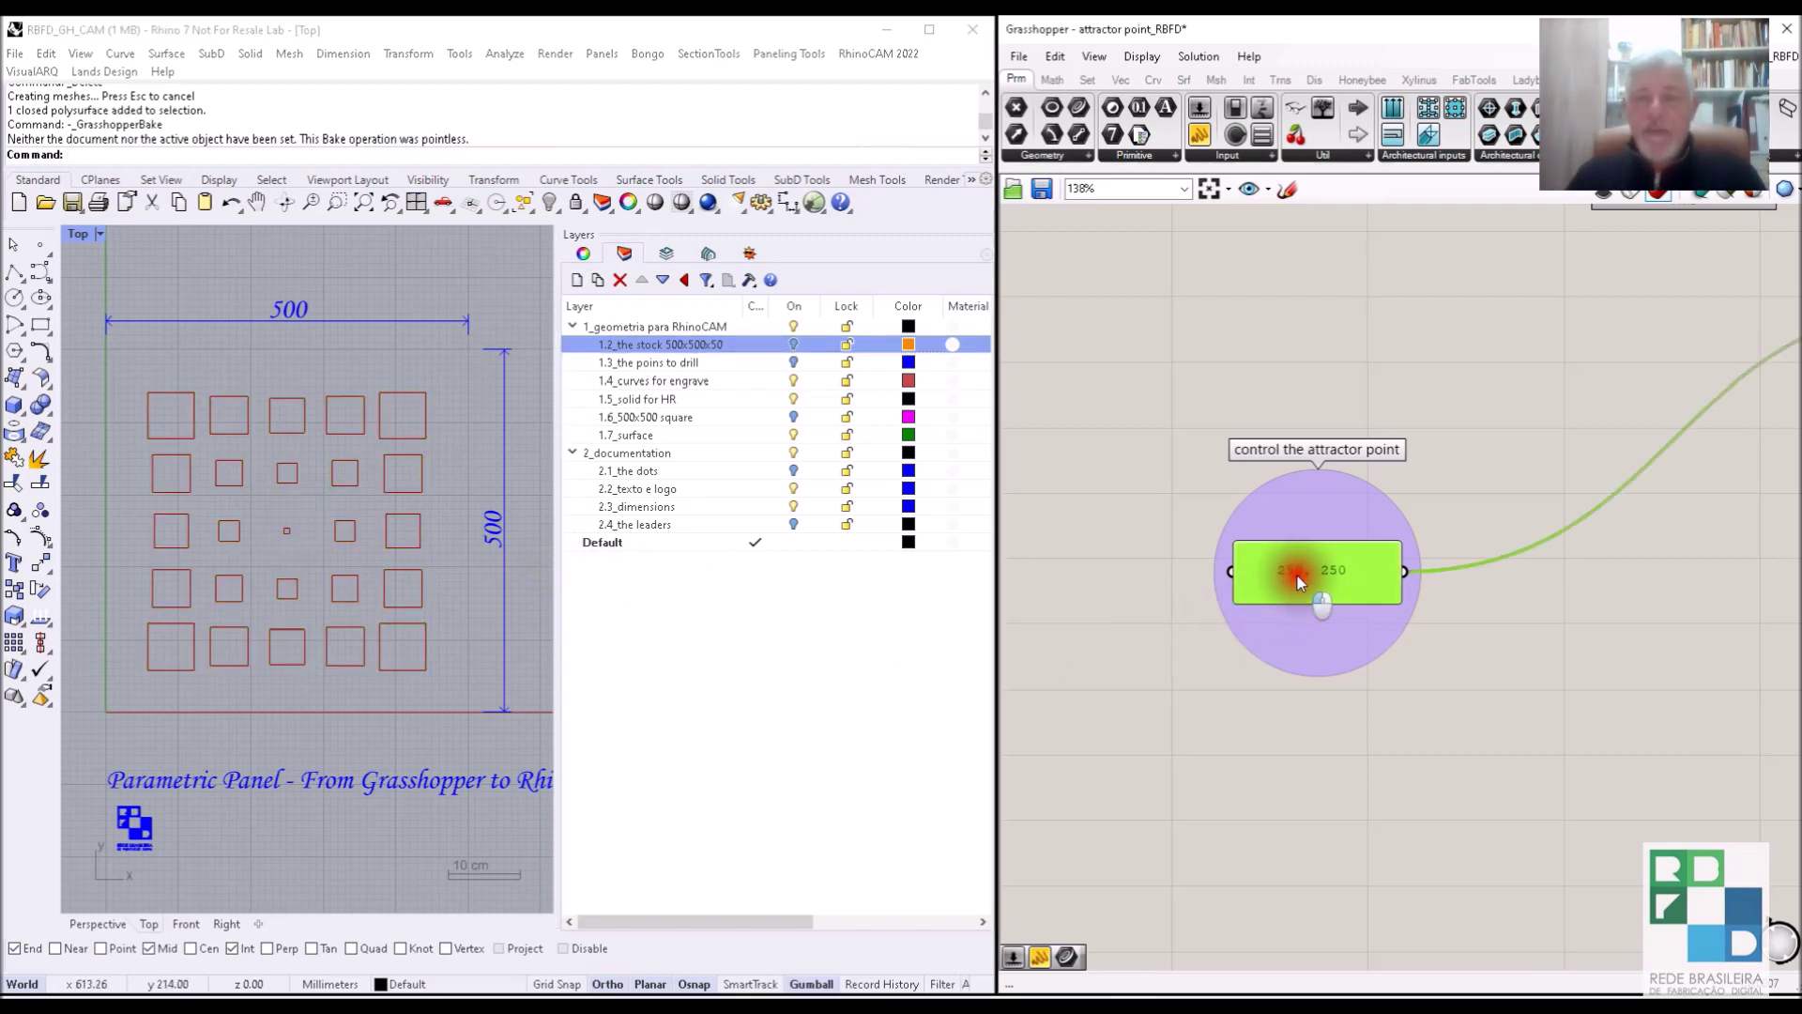
double_click(1160, 479)
type("150, ")
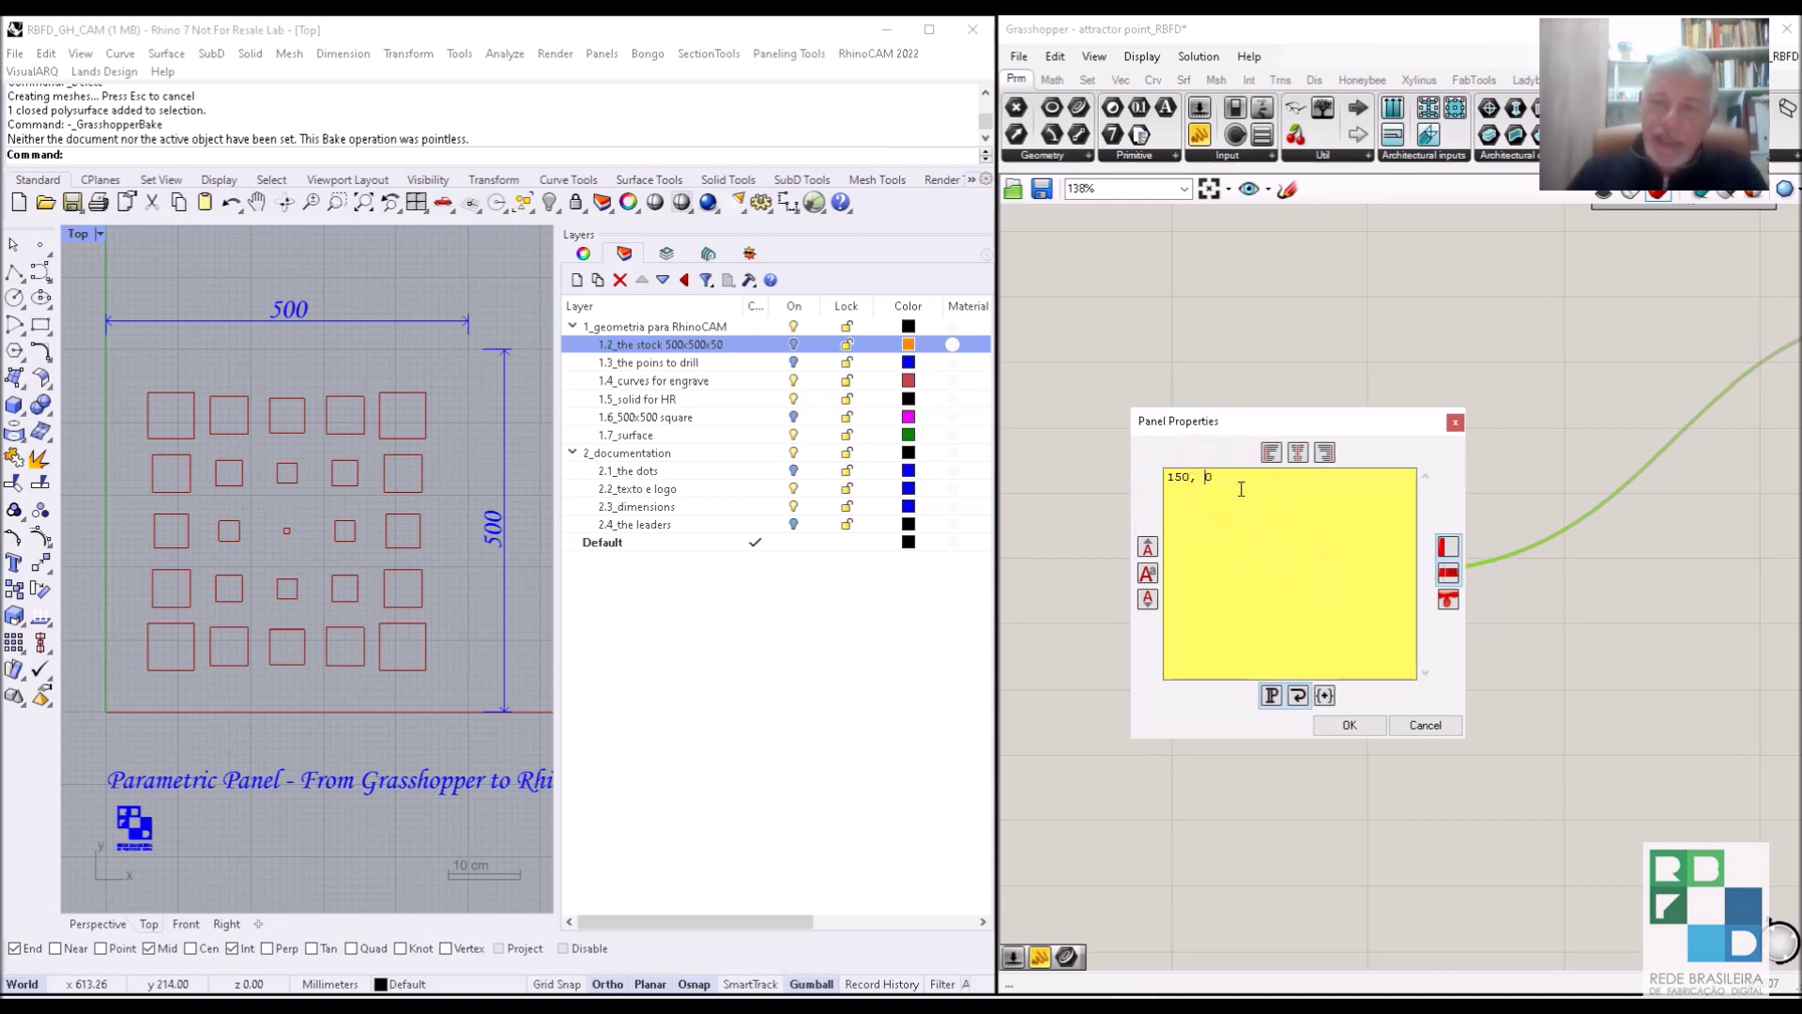
type("4000")
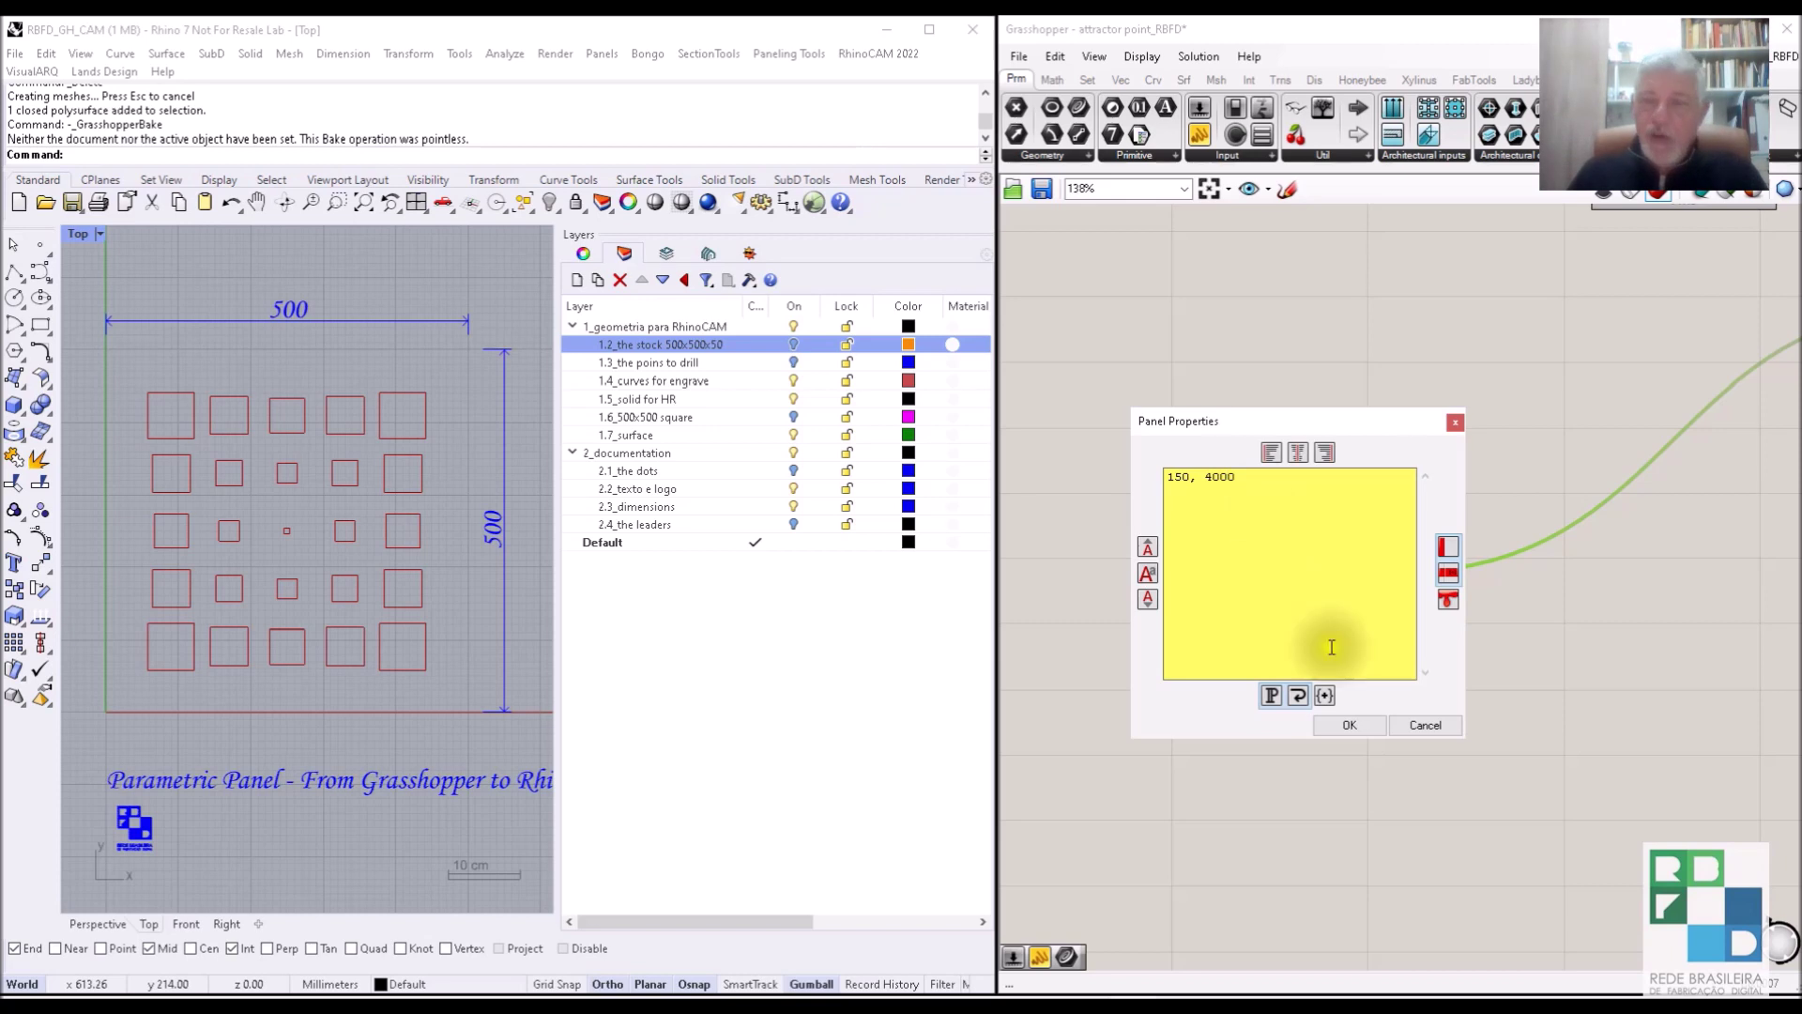
left_click(1349, 724)
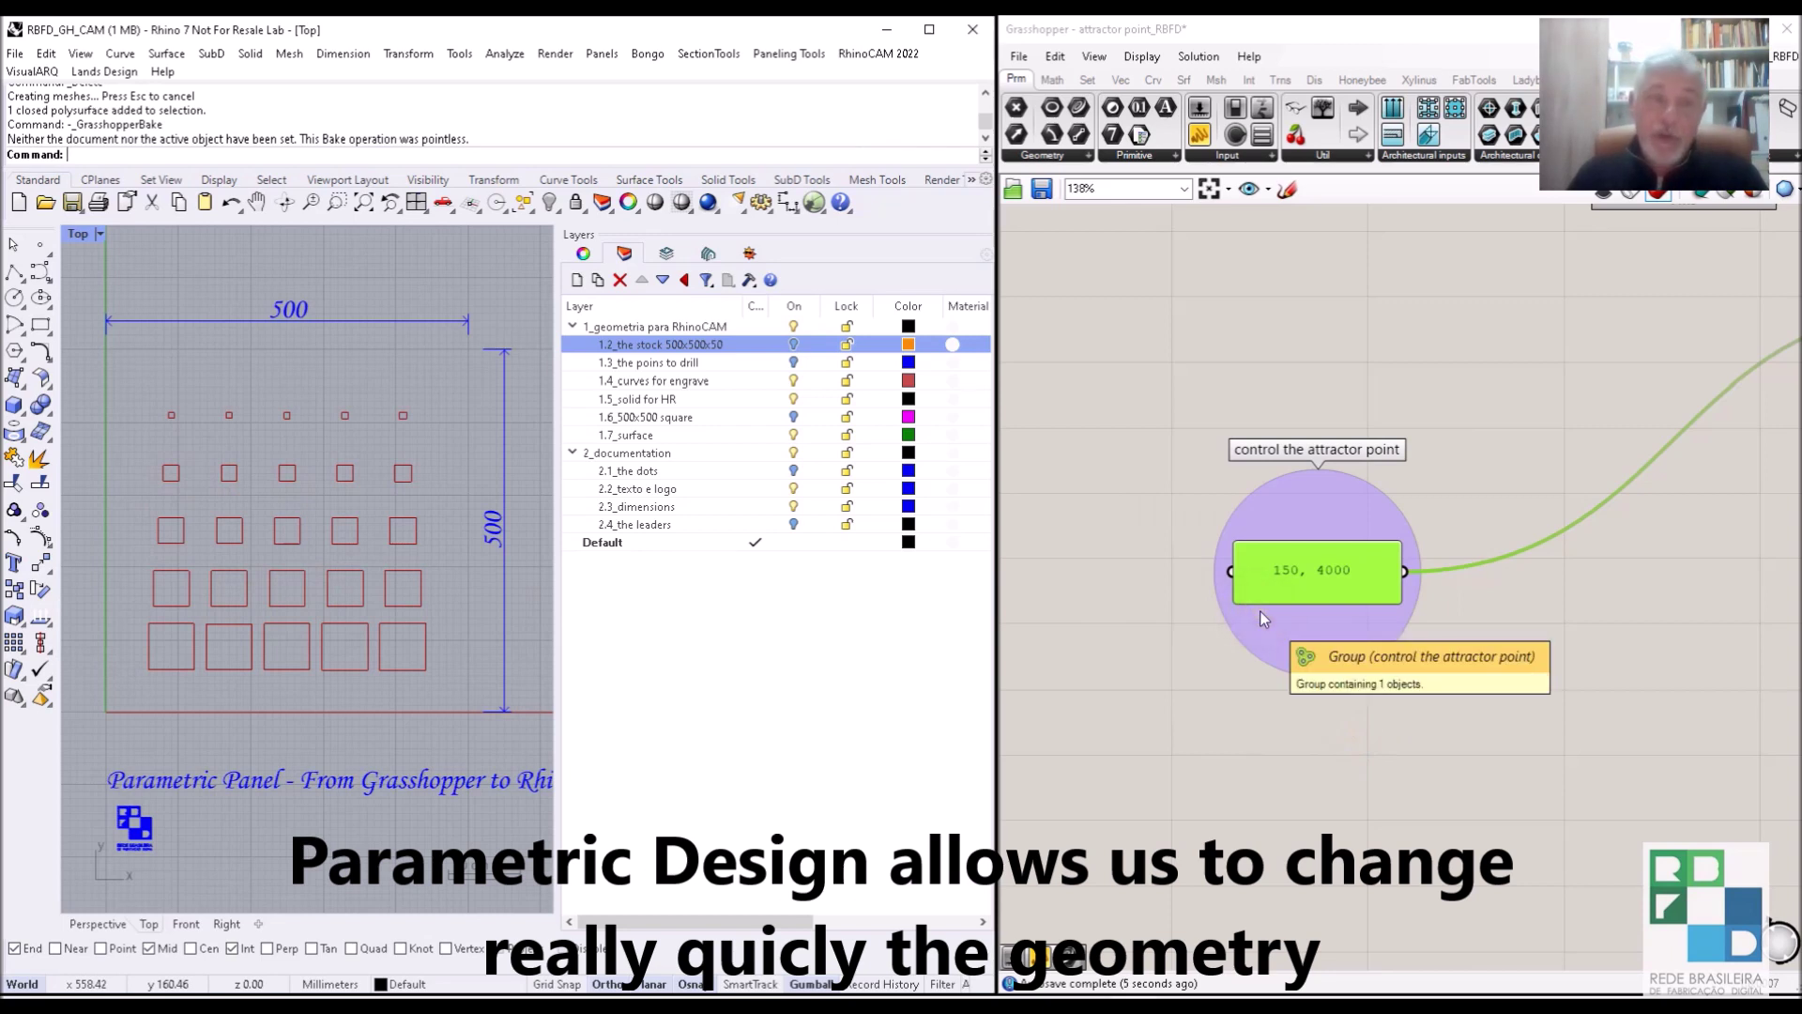
Set the attractor point coordinates back to 250, 250.
double_click(1282, 577)
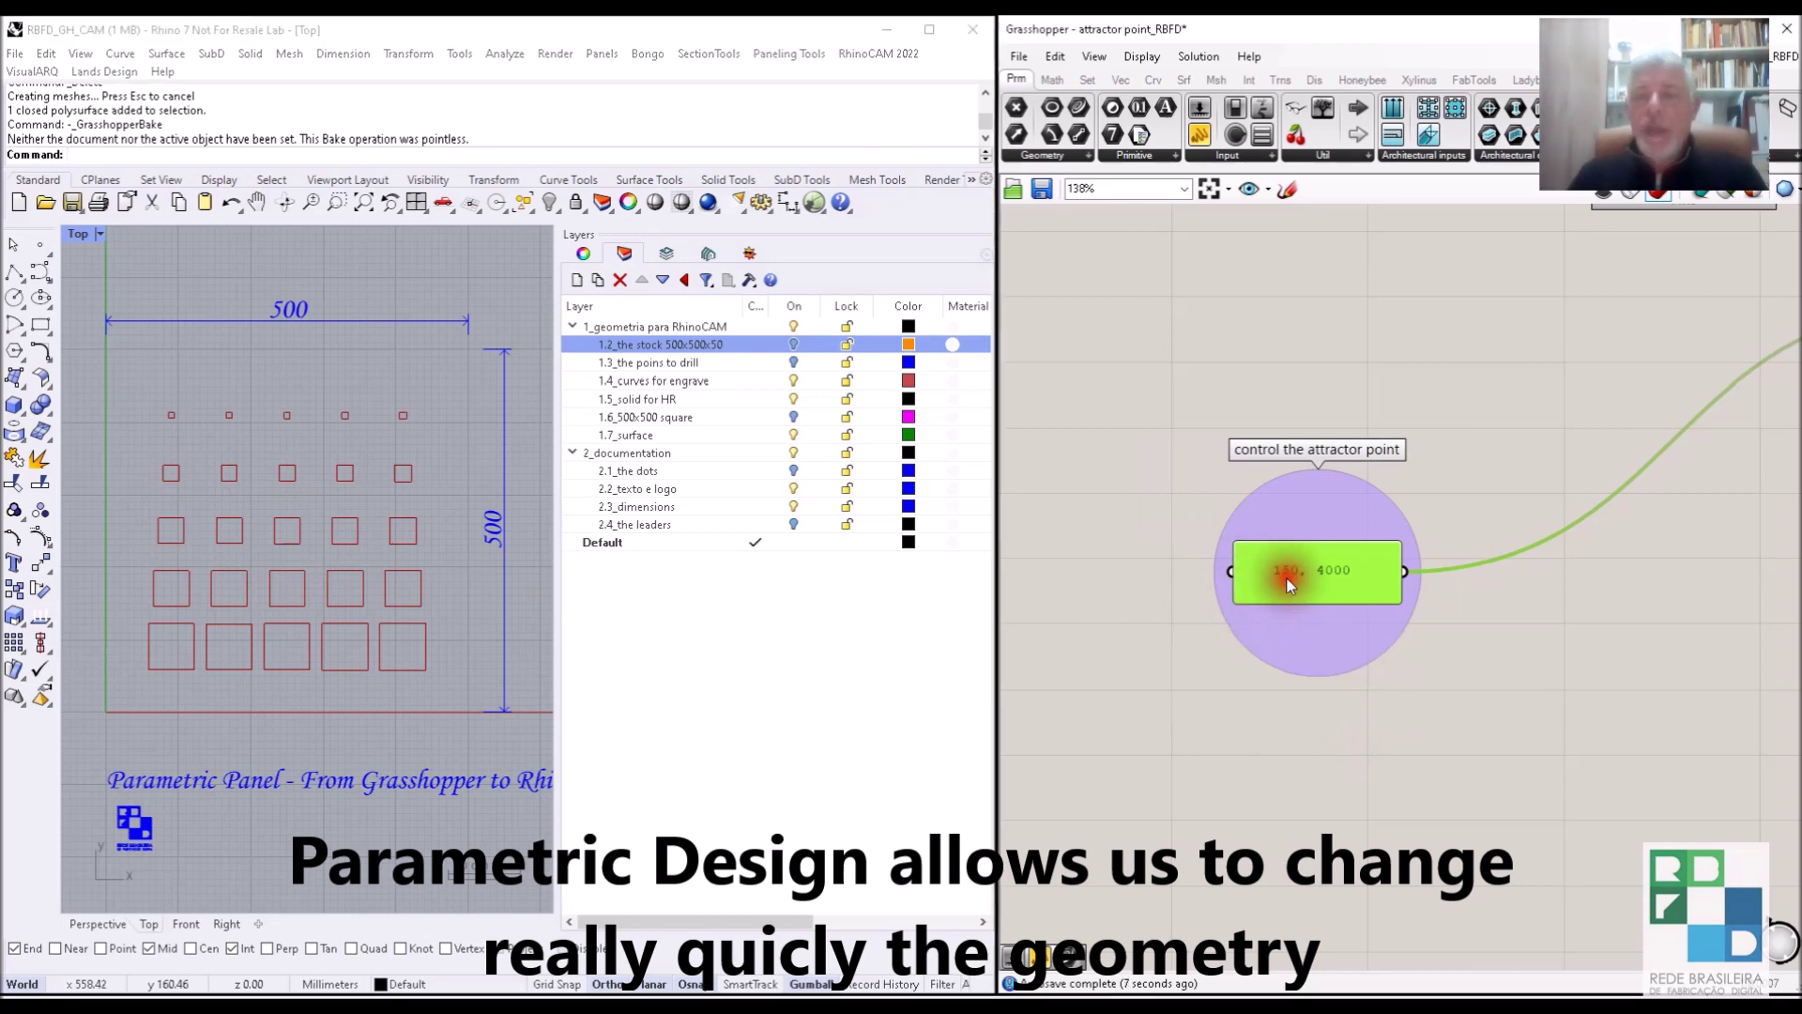
left_click_drag(1180, 480, 1145, 492)
type("250")
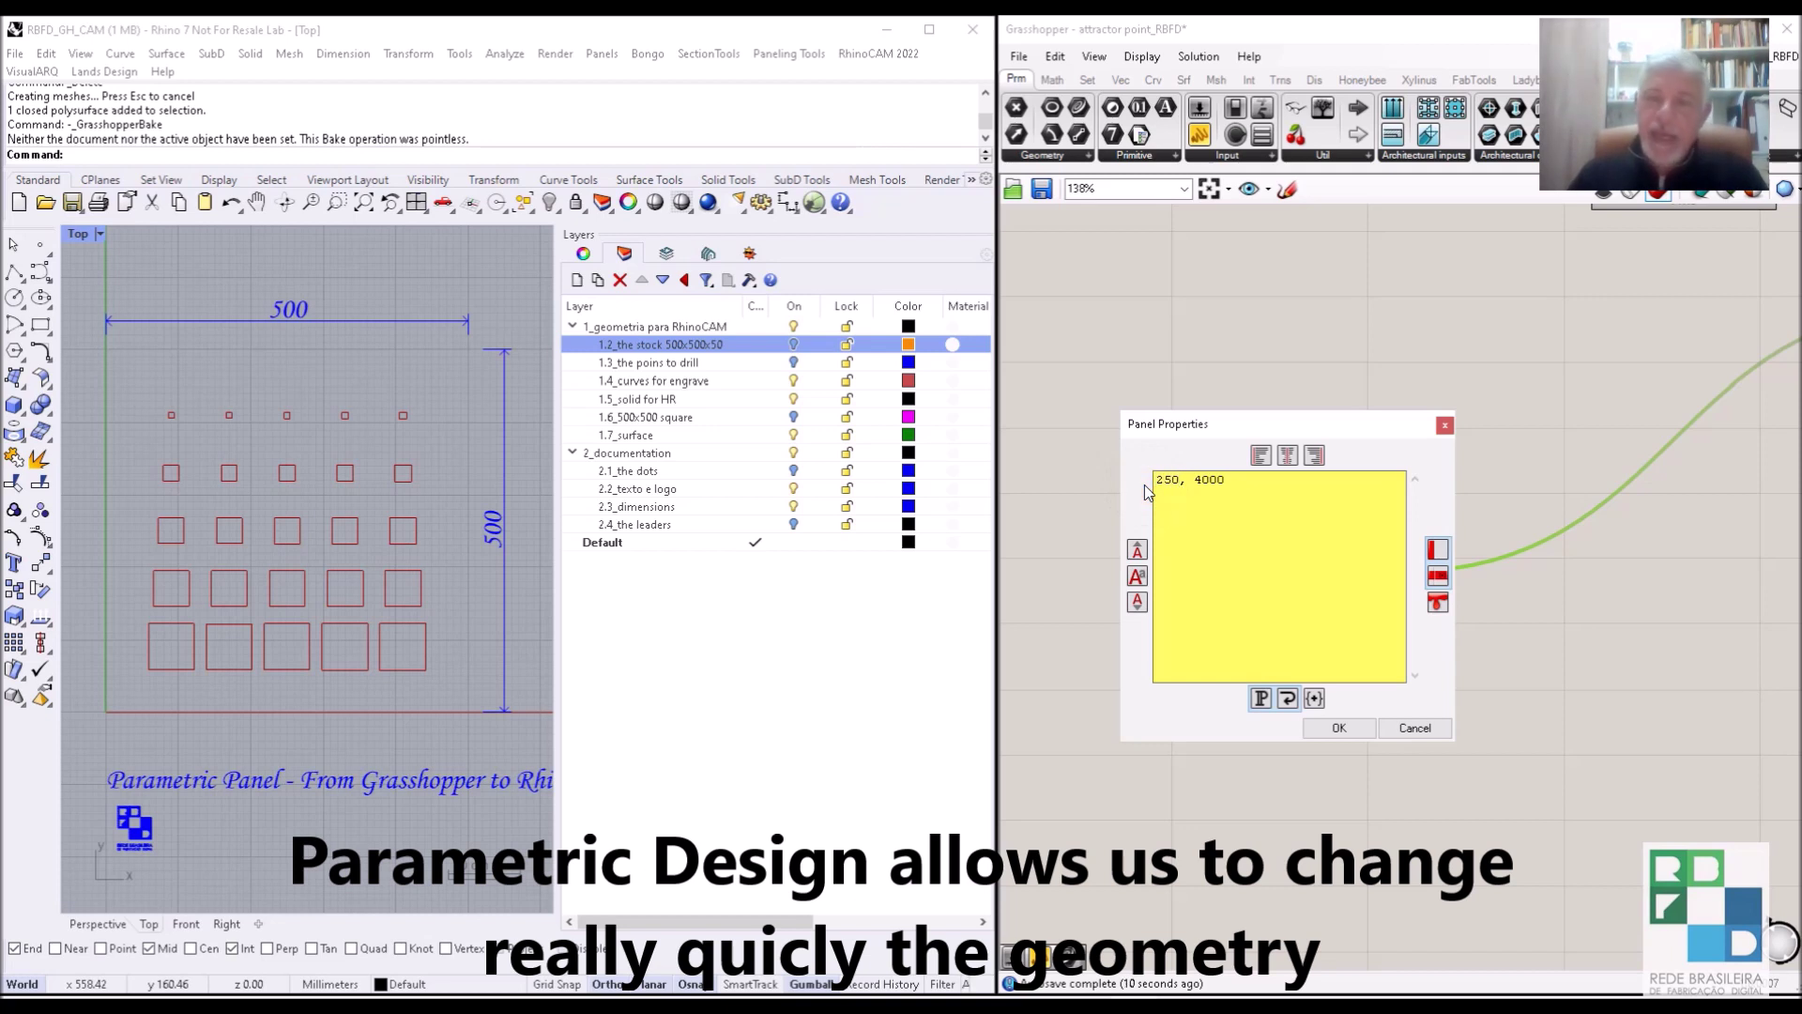
left_click(1219, 479)
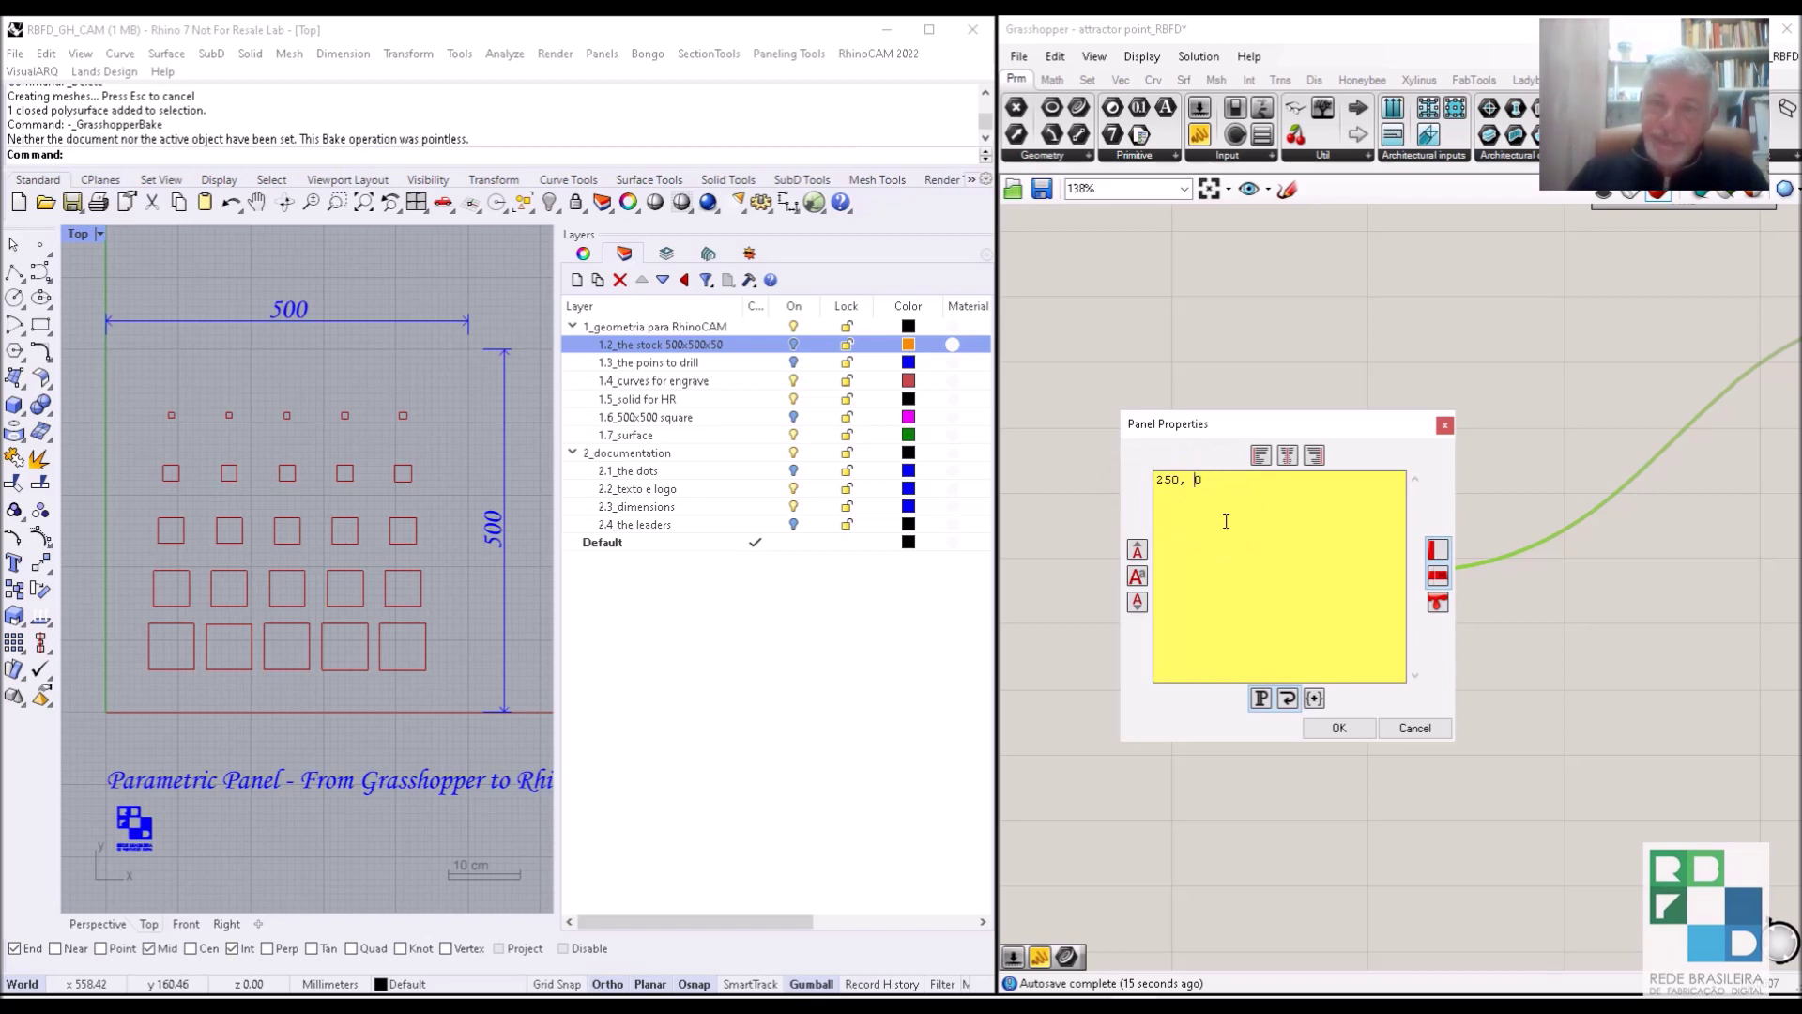
type("5")
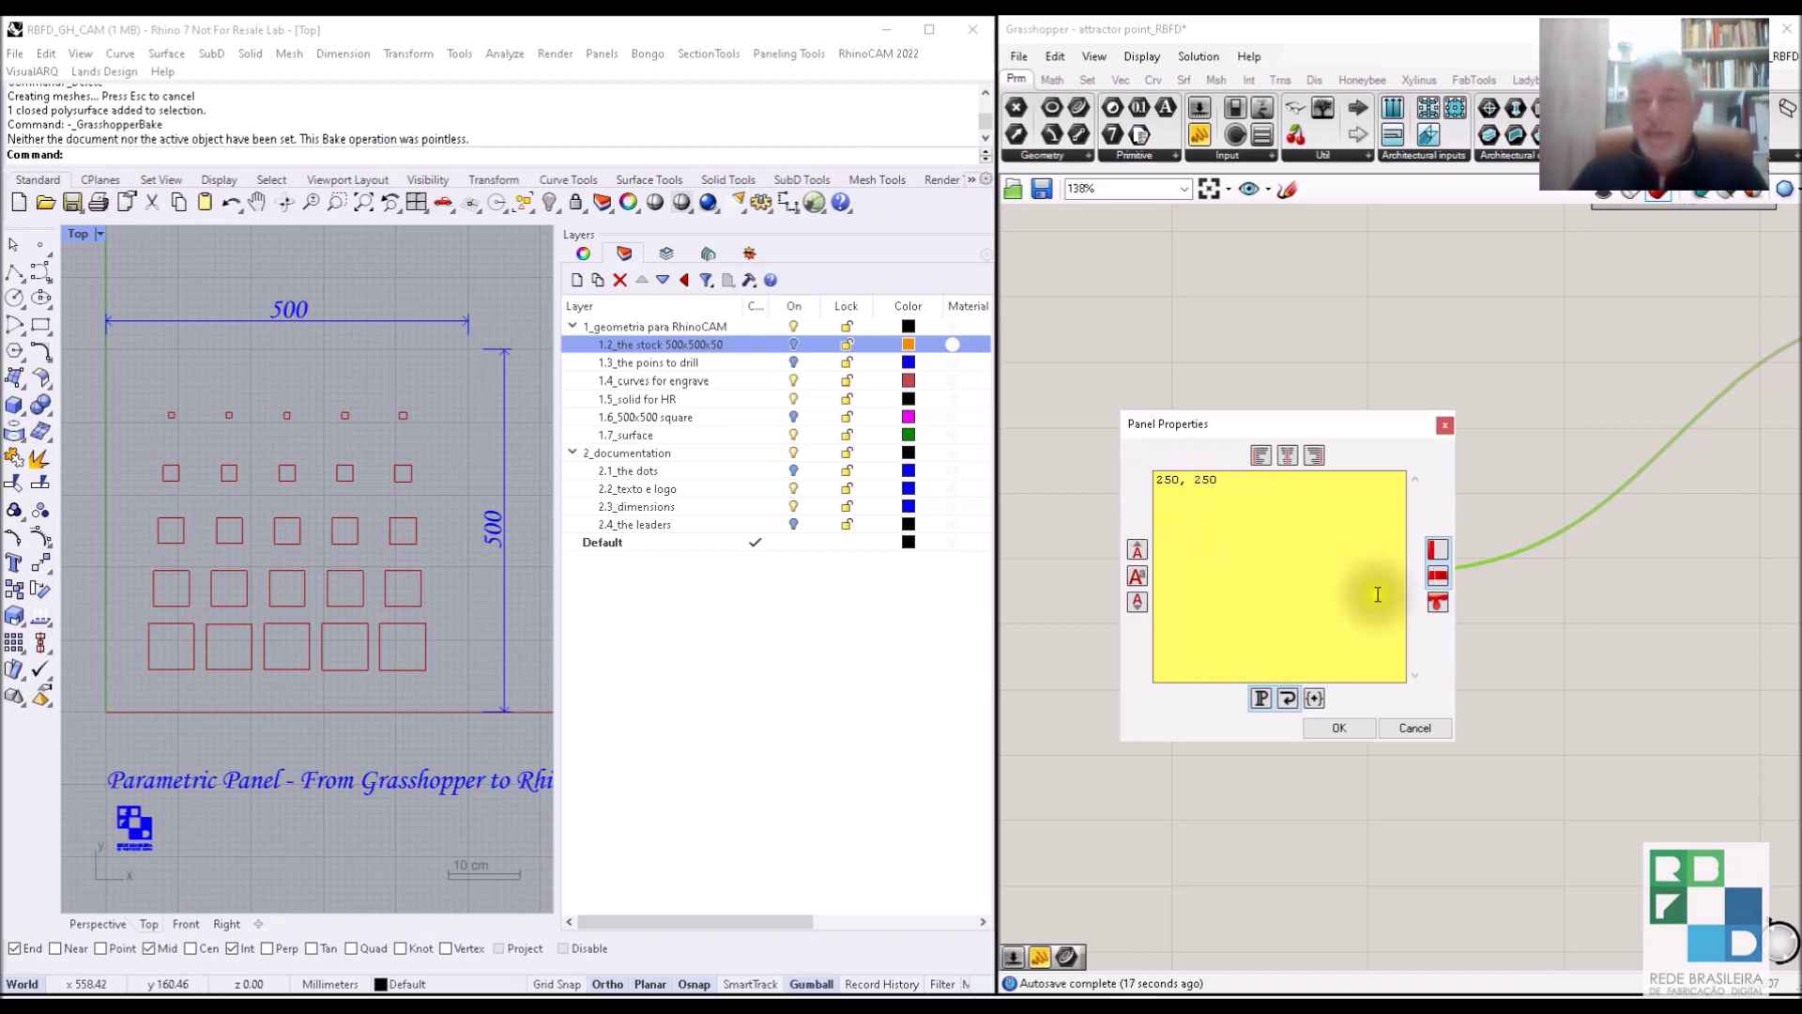
left_click(1338, 730)
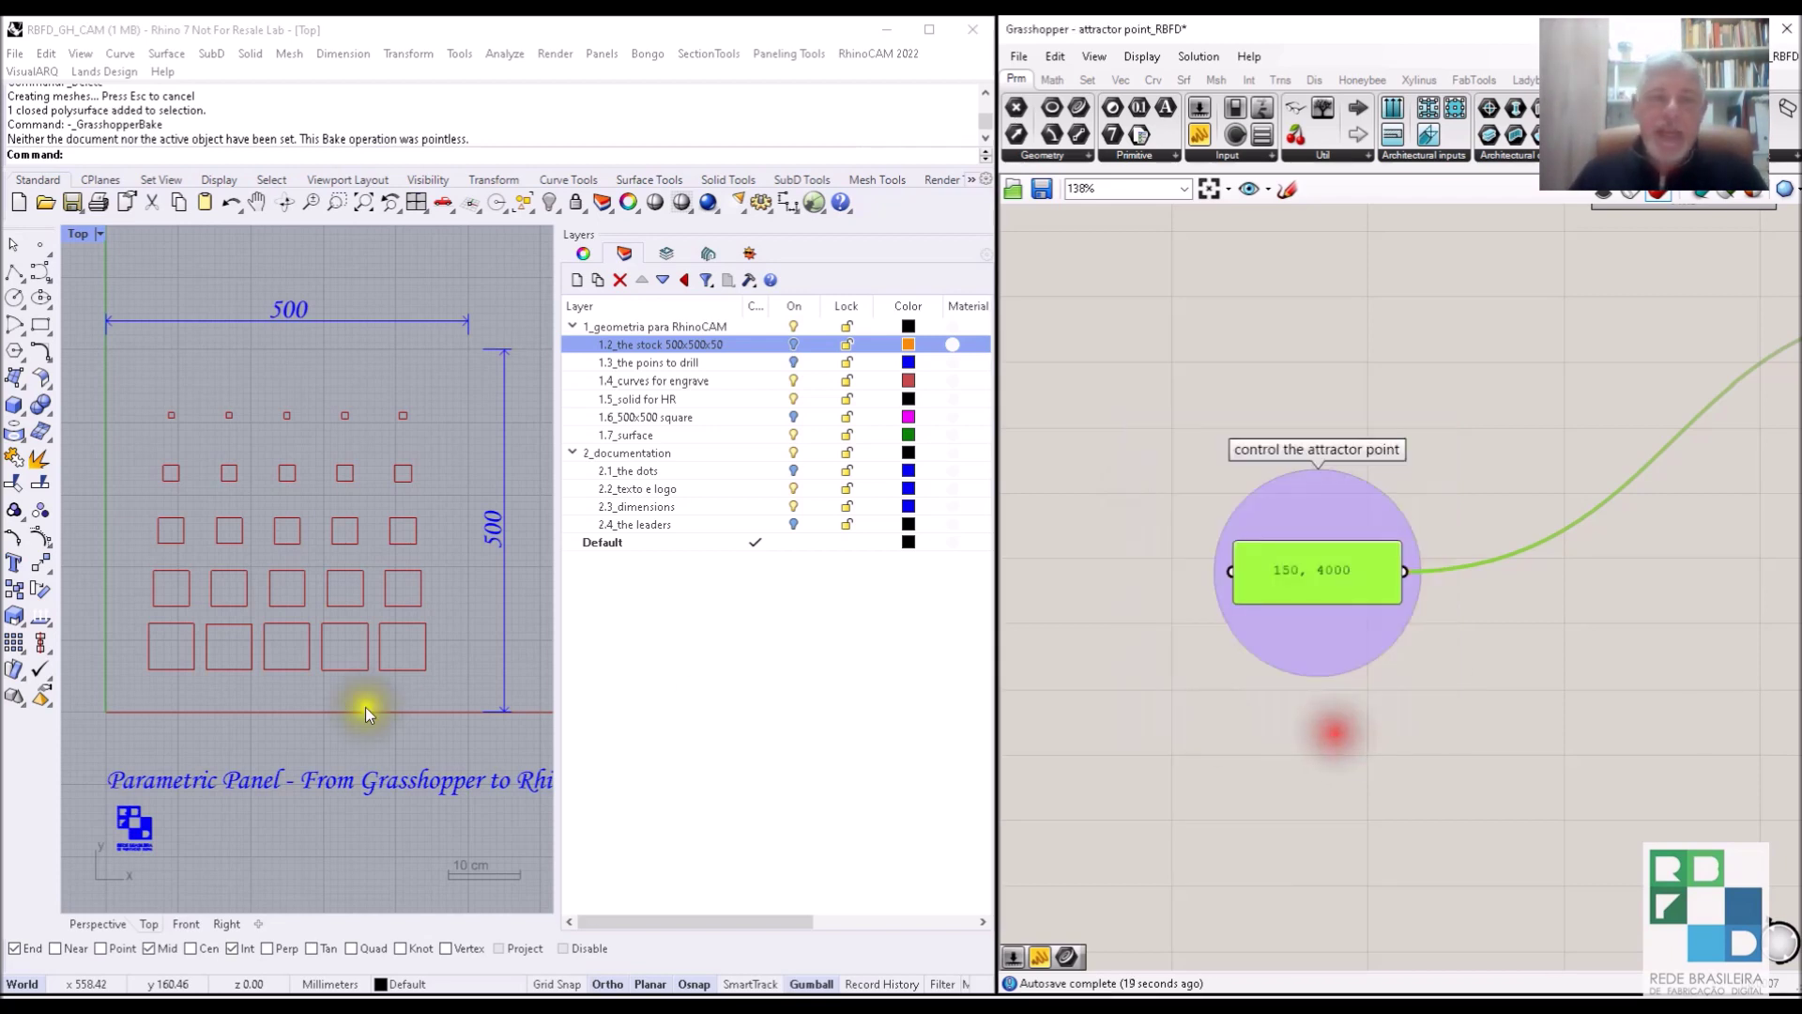
left_click(255, 463)
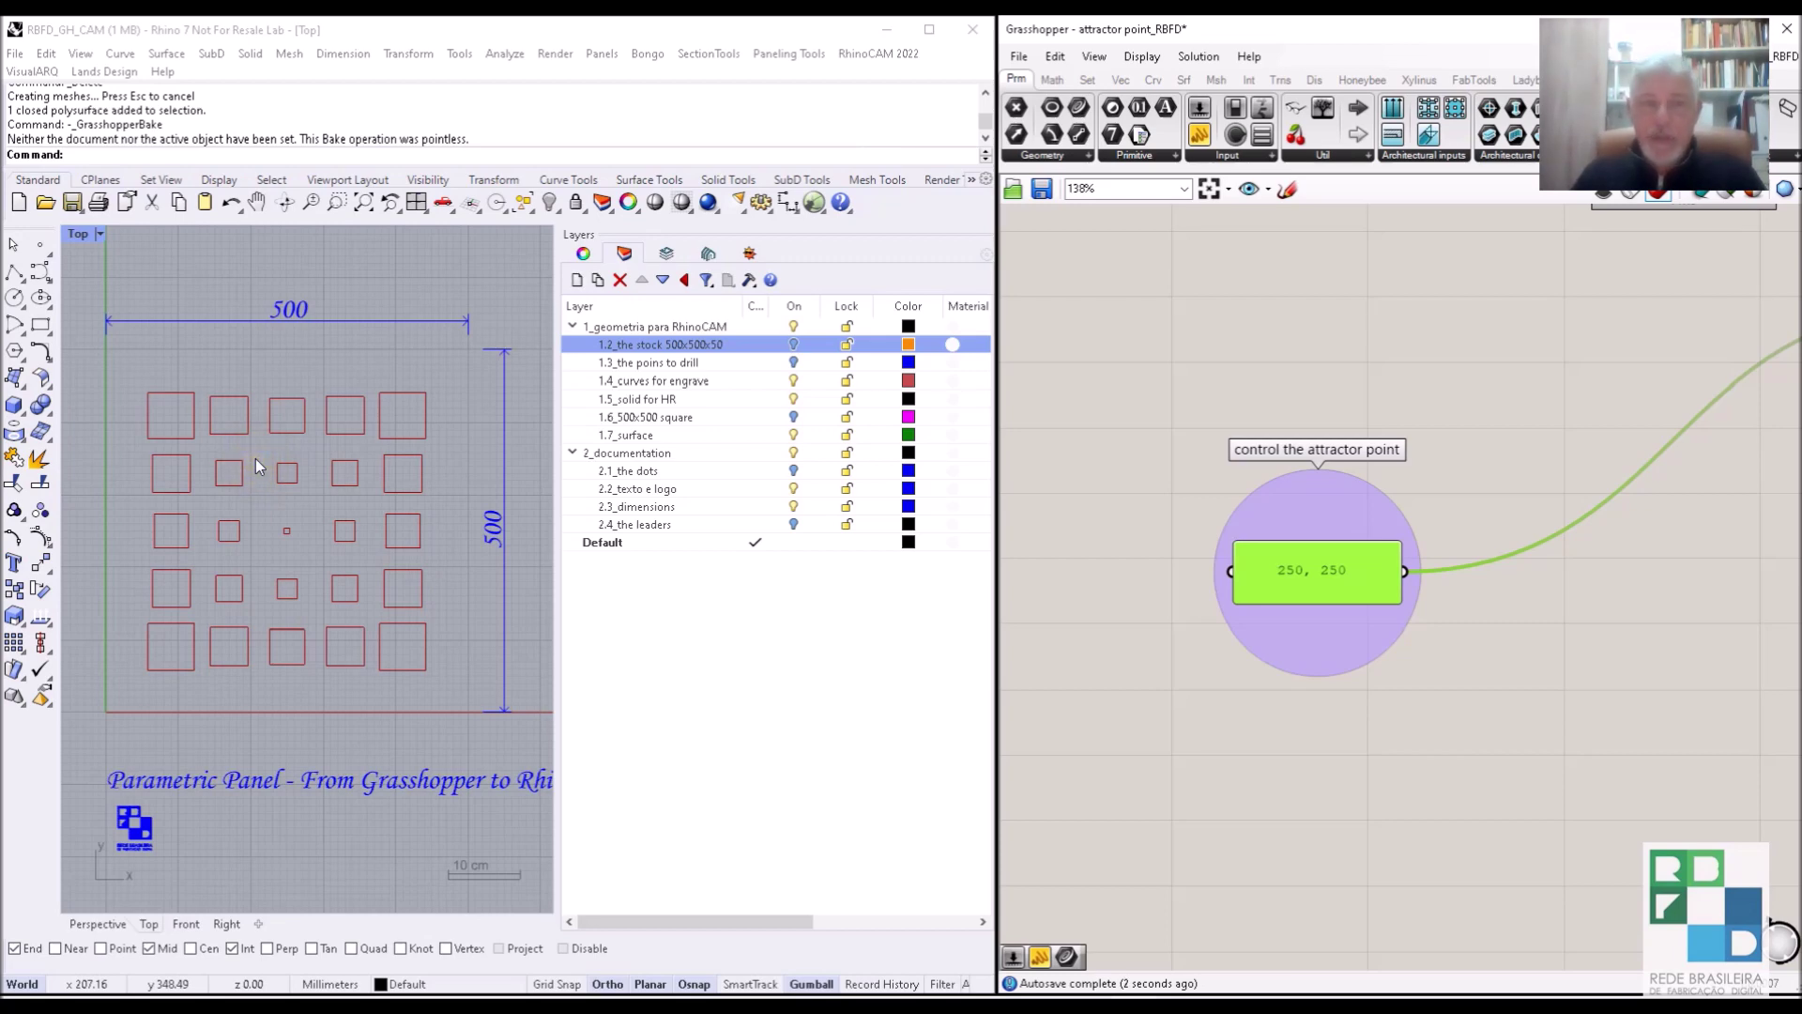
Trace the definition from the attractor point panel through the Distance and Remap Numbers components to Scale and Move.
scroll(1439, 721, "down", 2)
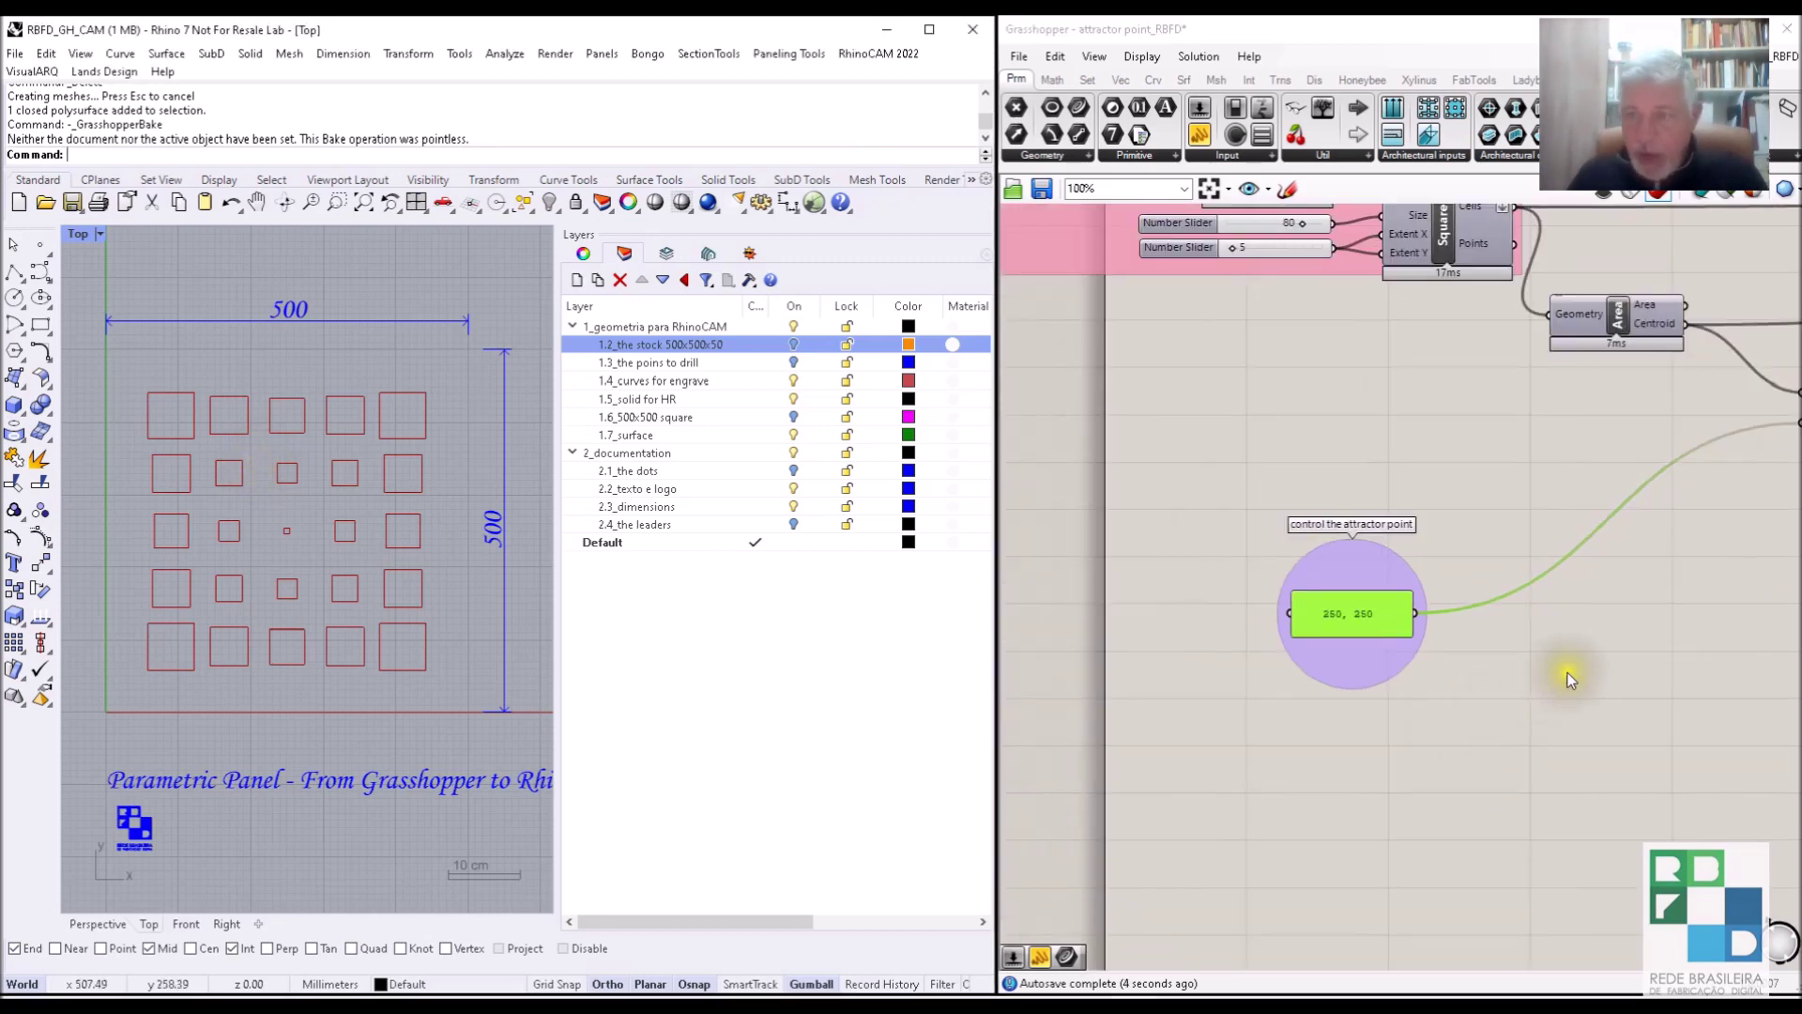
right_click_drag(1502, 699, 1246, 734)
right_click_drag(1620, 616, 1327, 572)
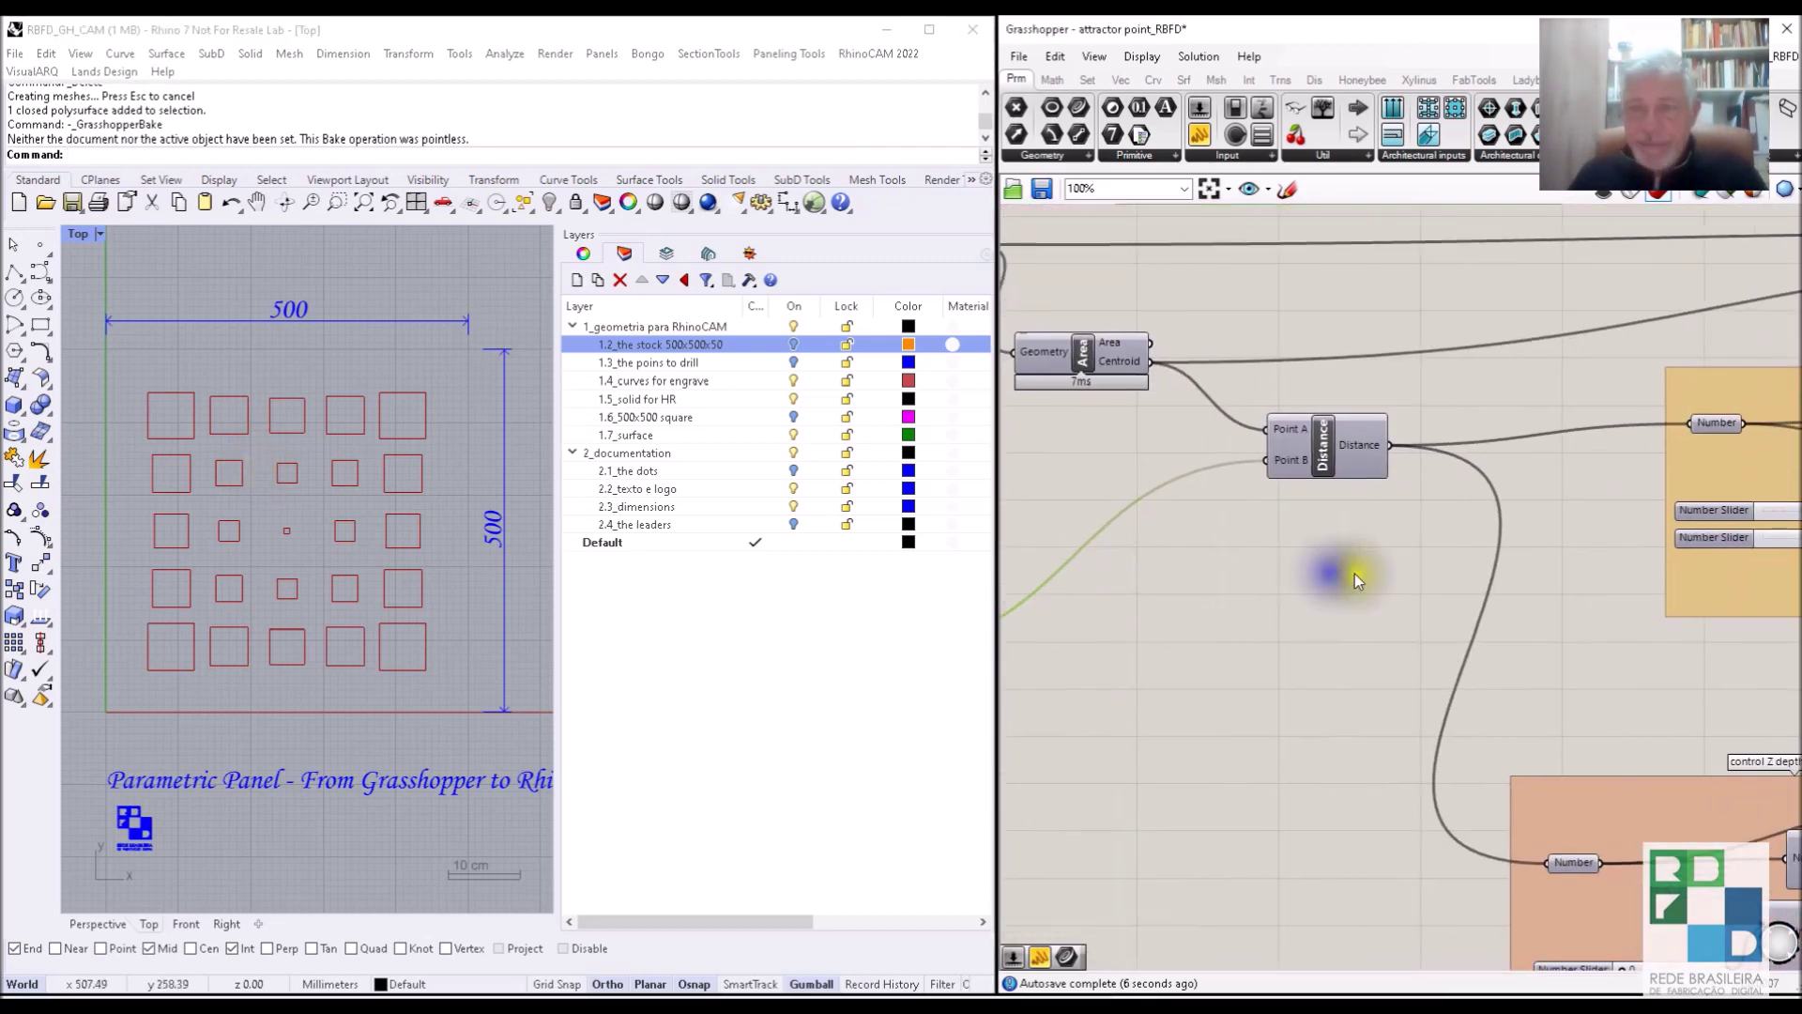
right_click_drag(1225, 481, 1469, 570)
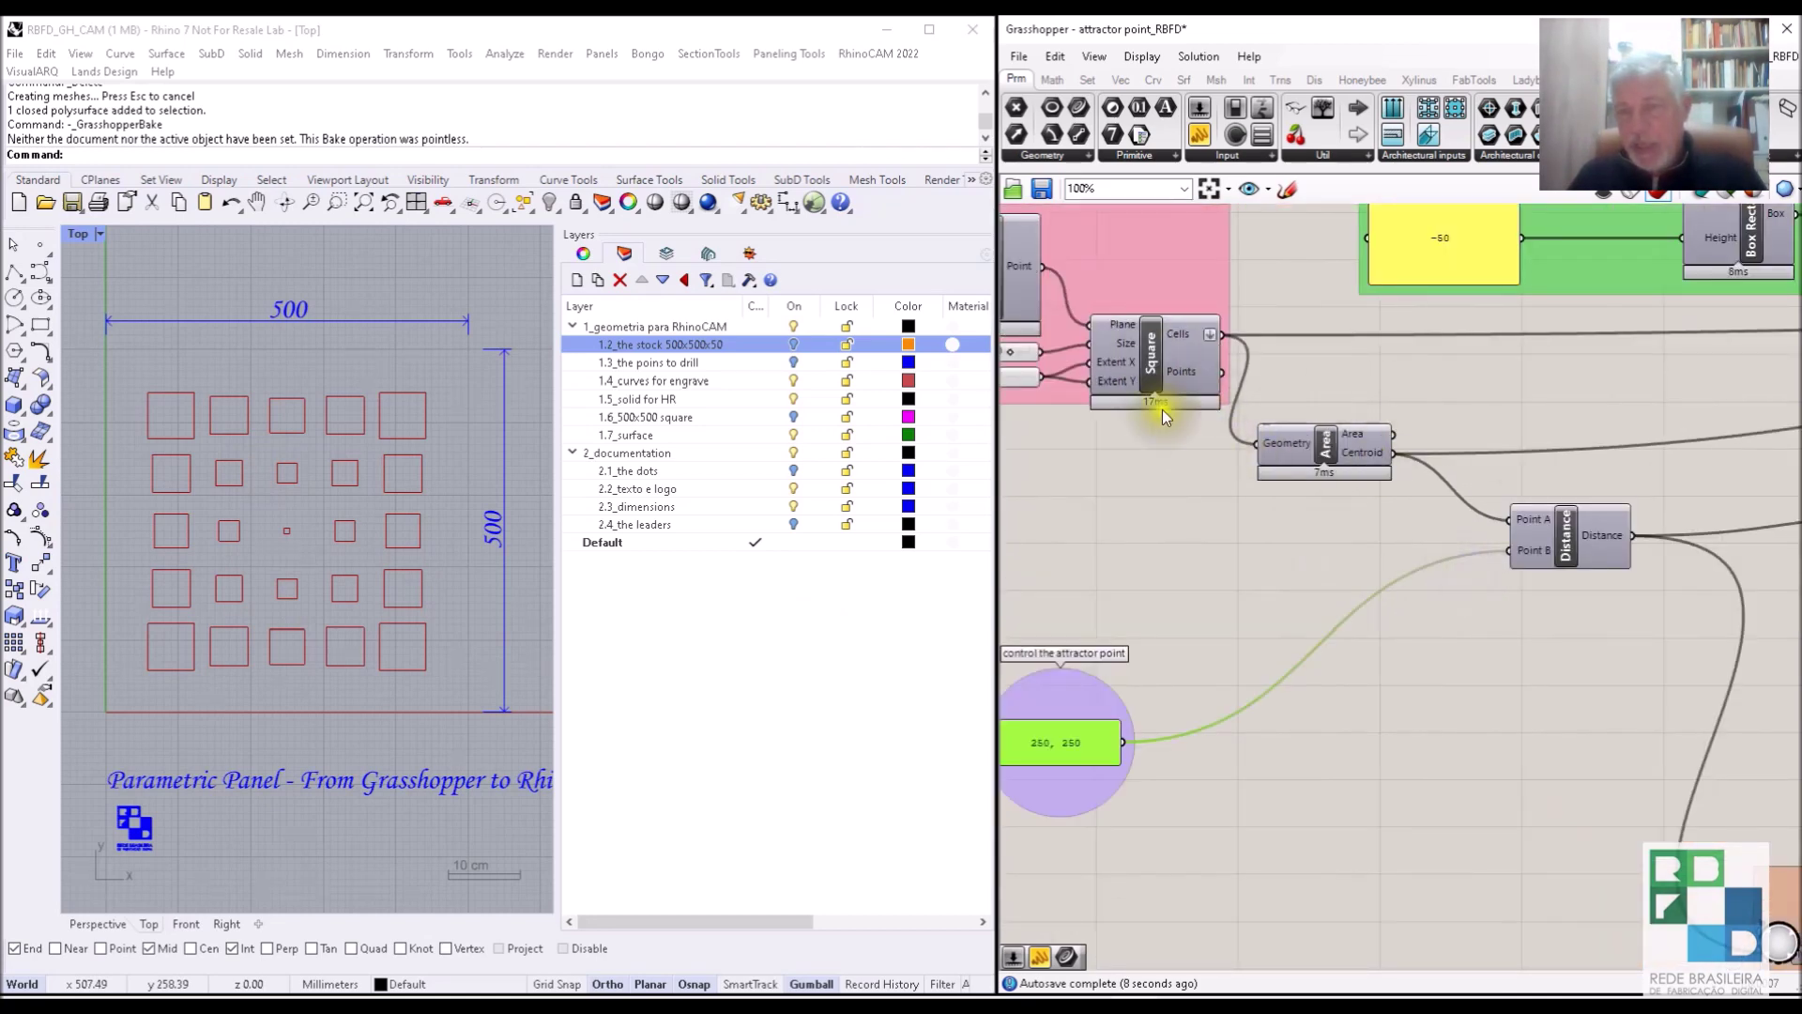
right_click_drag(1490, 608, 1107, 486)
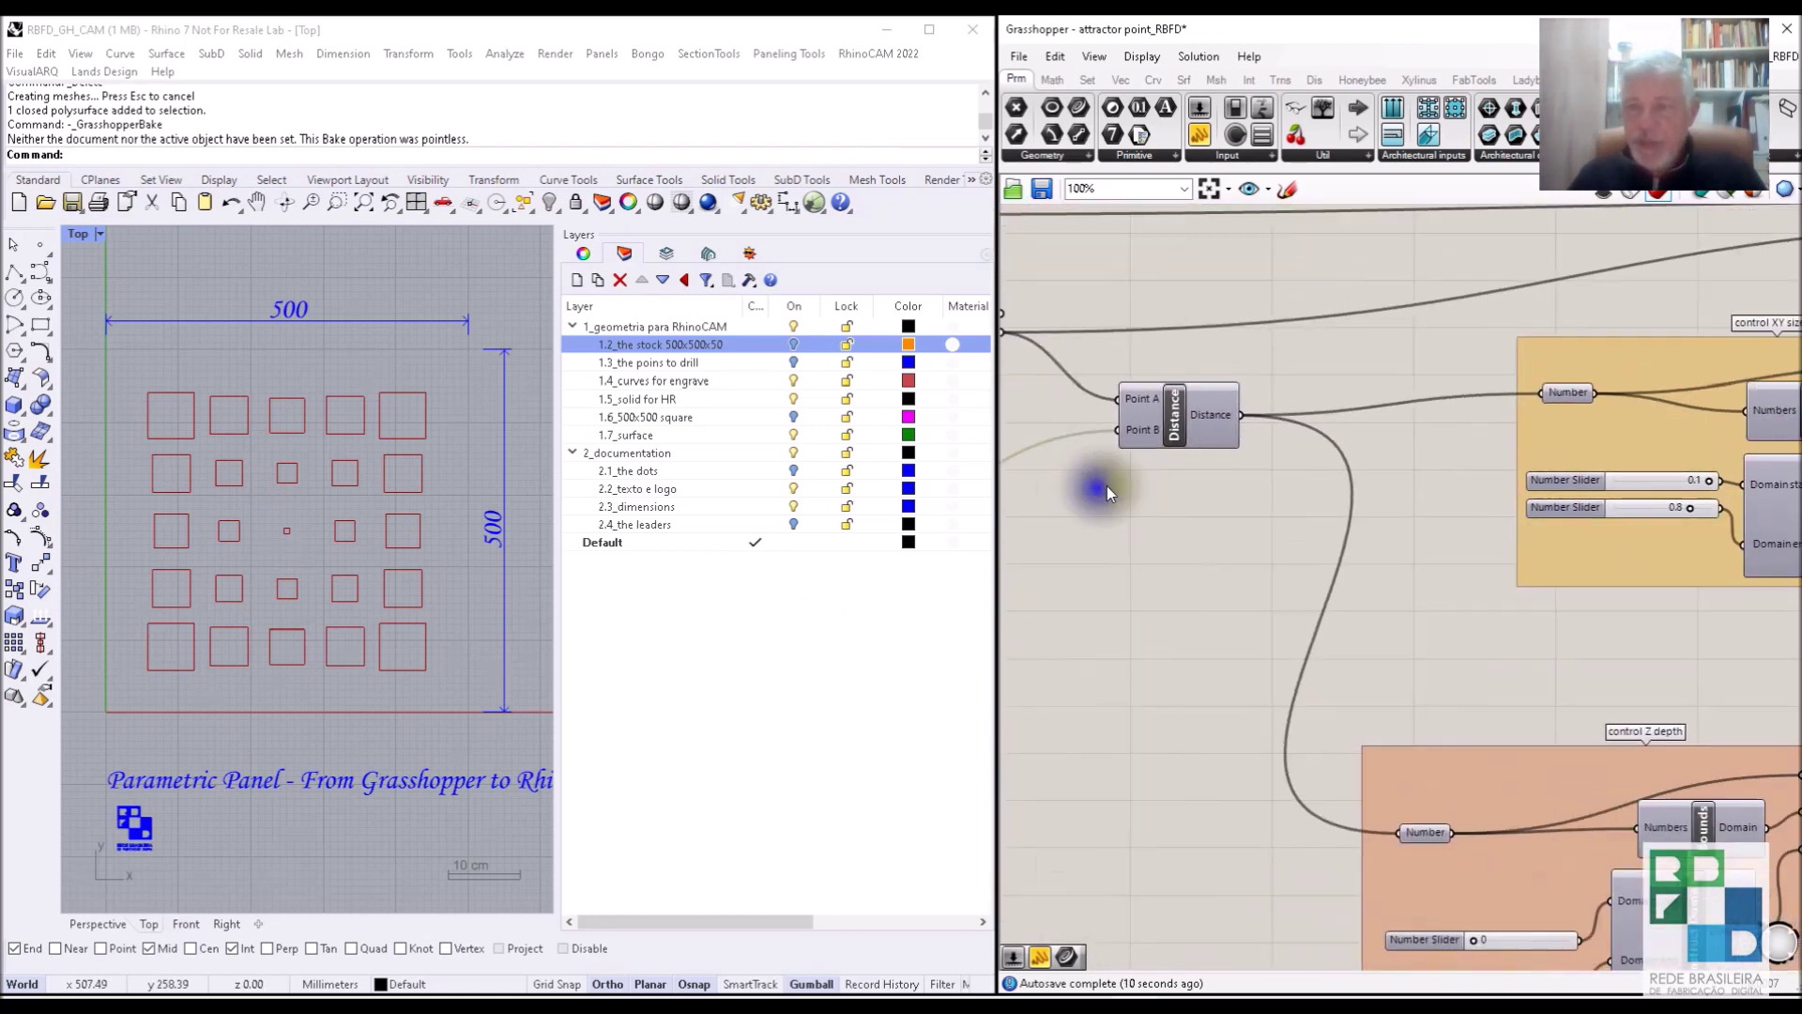
right_click_drag(1435, 558, 1360, 543)
right_click_drag(1501, 623, 1251, 402)
right_click_drag(1496, 563, 1199, 716)
right_click_drag(1145, 658, 1213, 723)
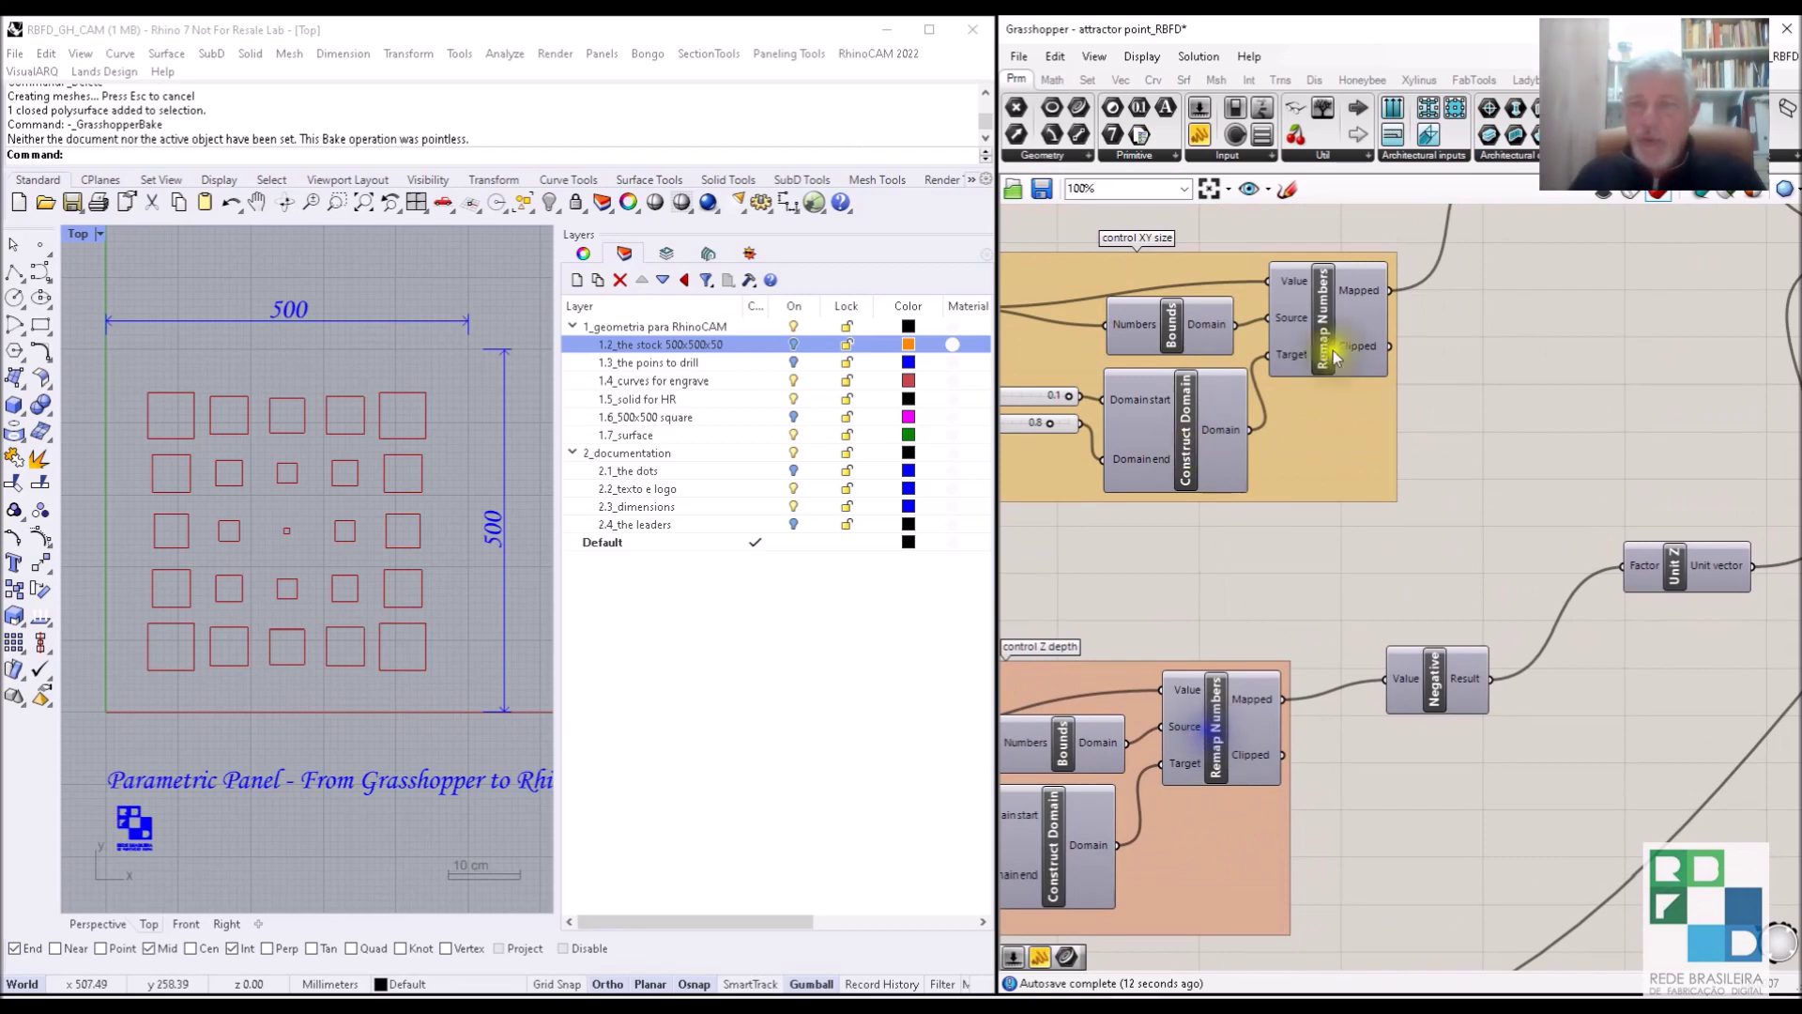
right_click_drag(1488, 463, 1225, 626)
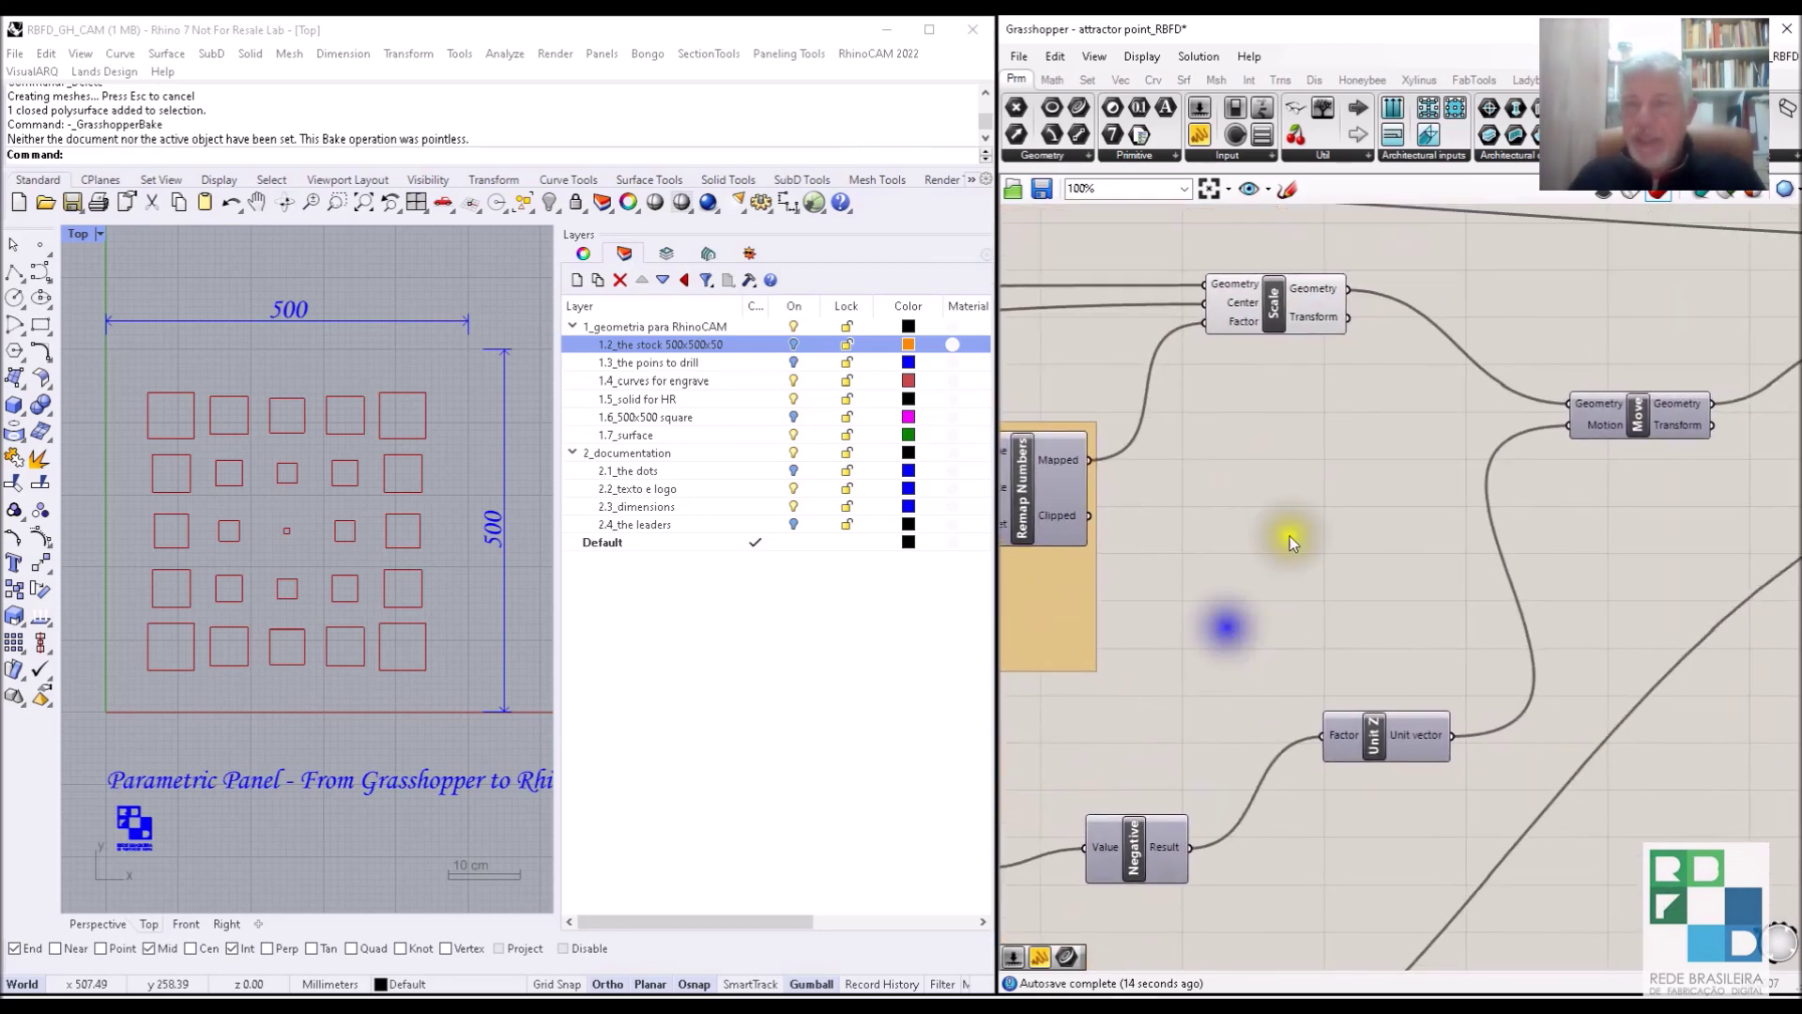
right_click_drag(1290, 536, 1360, 661)
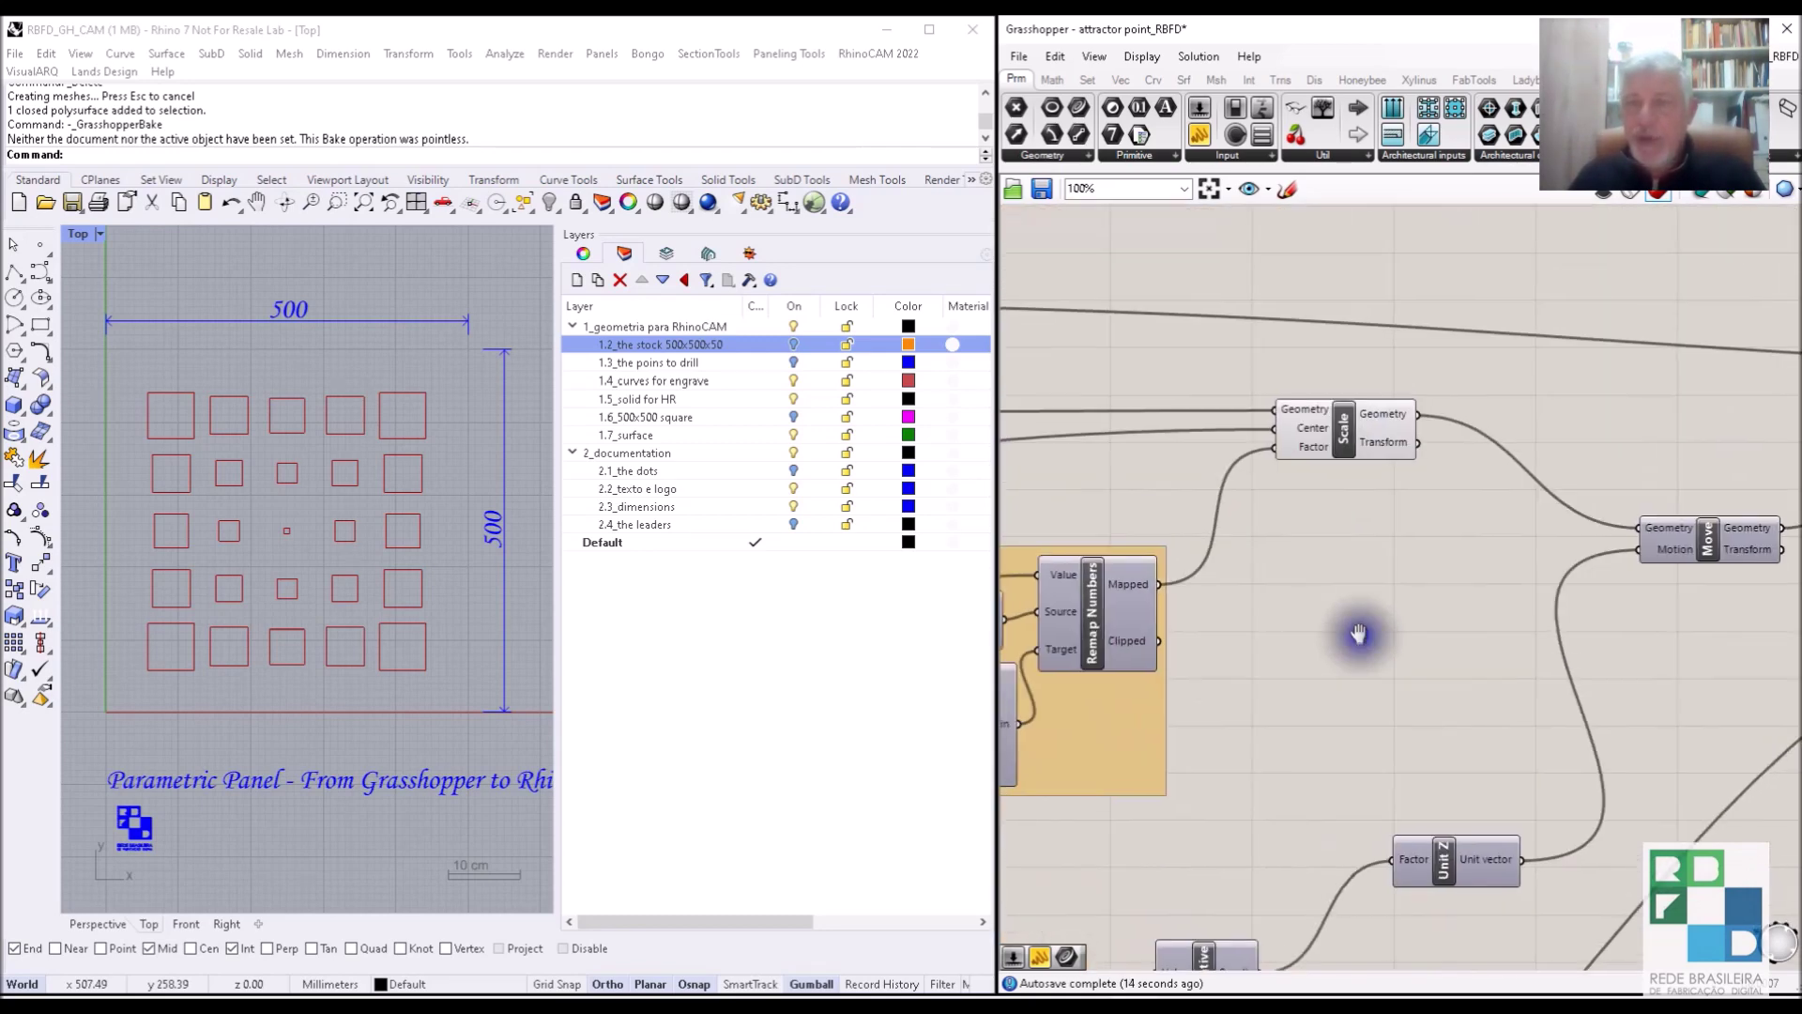
left_click(1347, 439)
right_click_drag(1614, 526, 1199, 470)
Maximize the Perspective viewport and turn on the preview of the Move component that lowers the scaled squares.
left_click(266, 241)
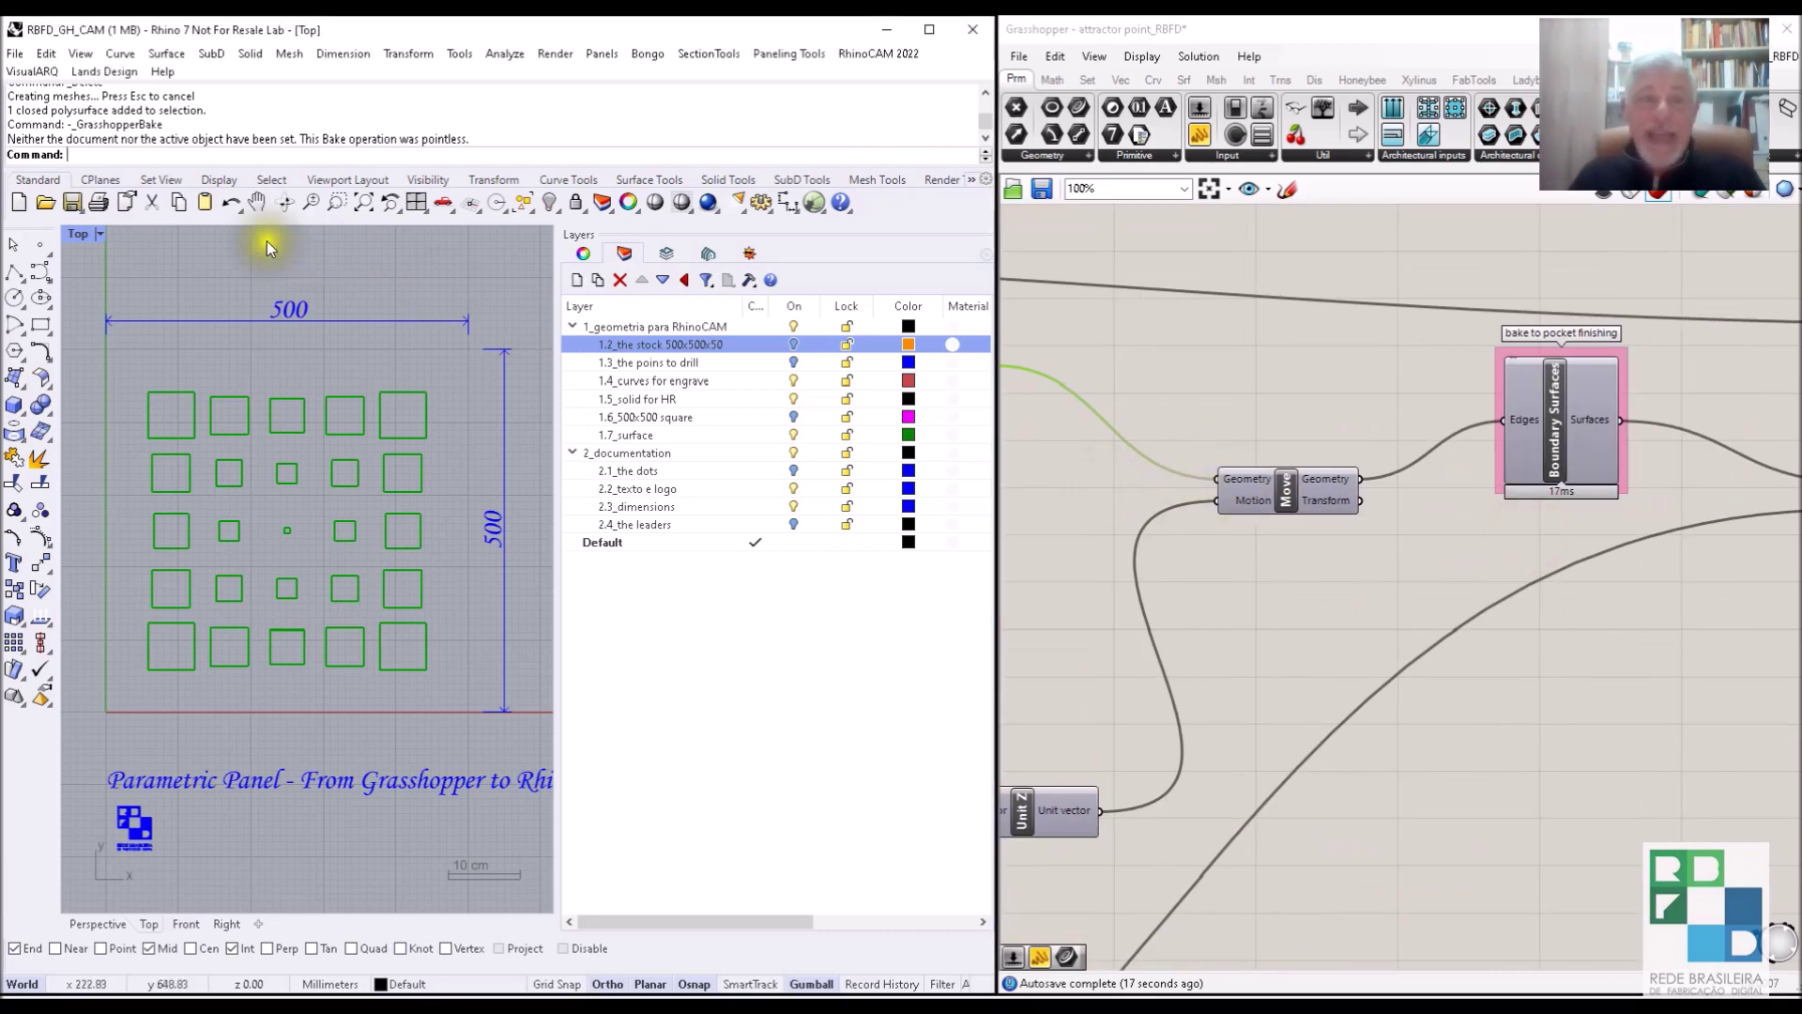
left_click(71, 233)
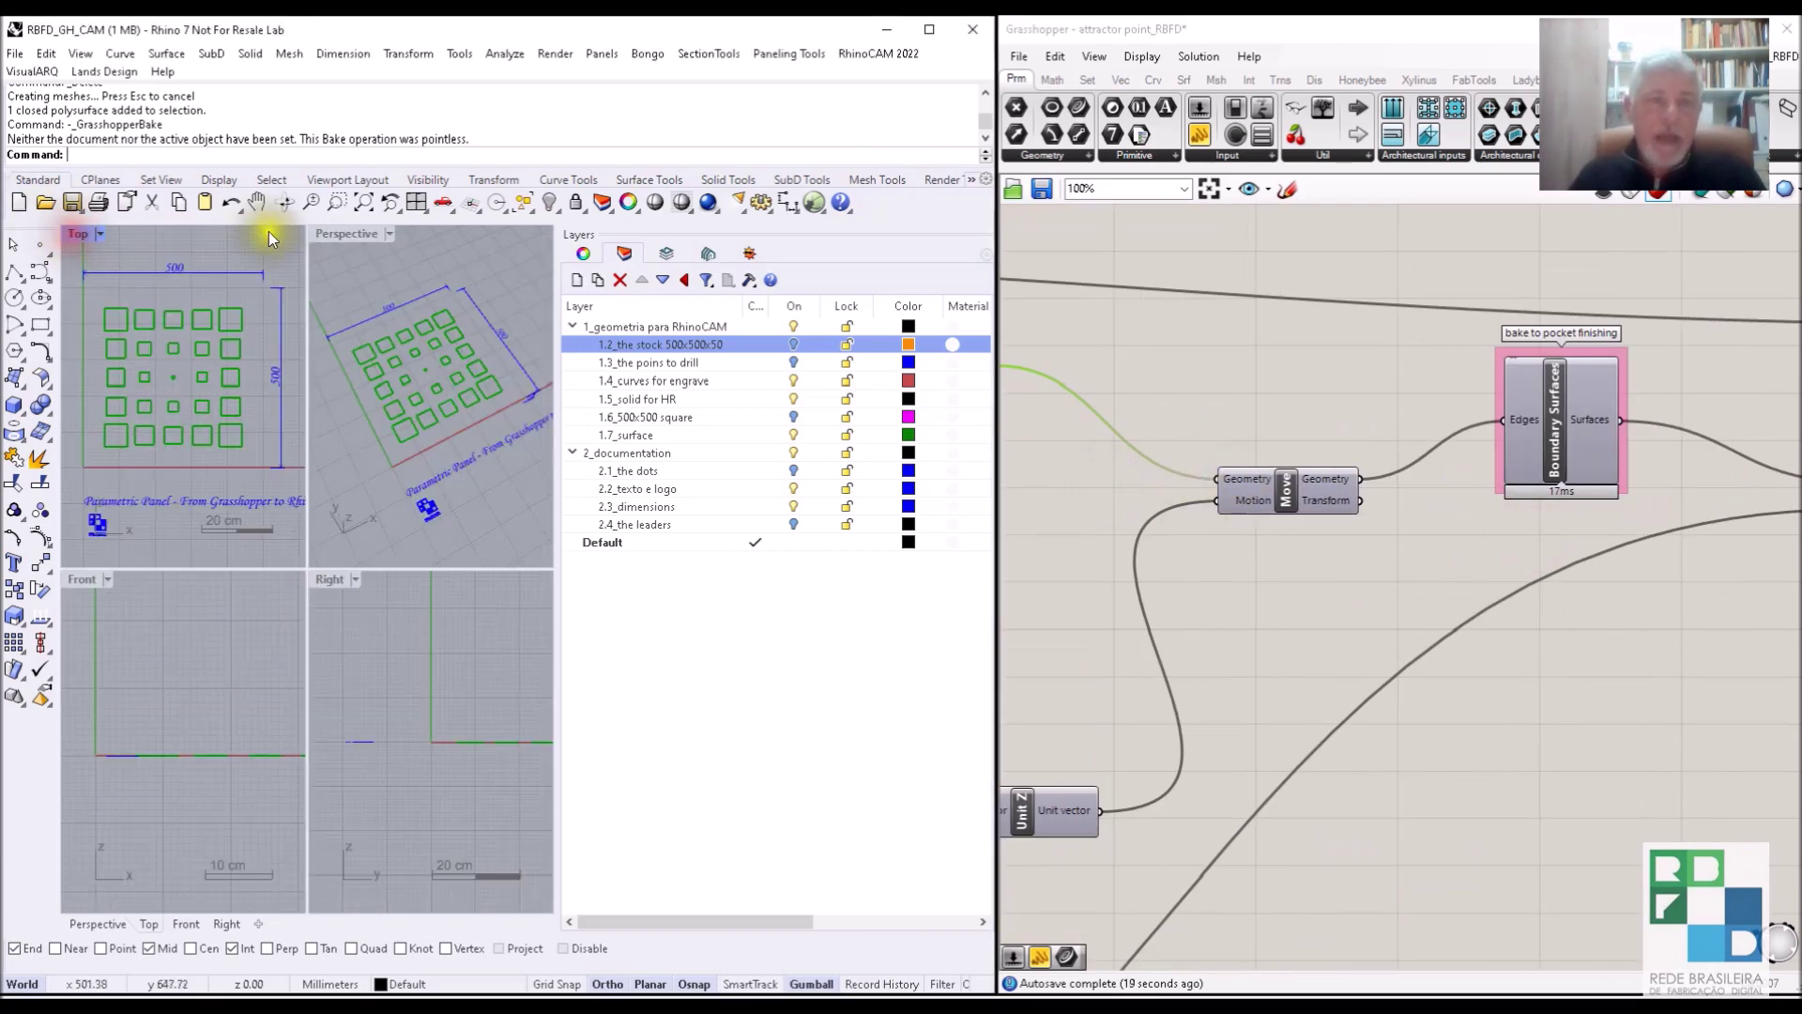
double_click(346, 233)
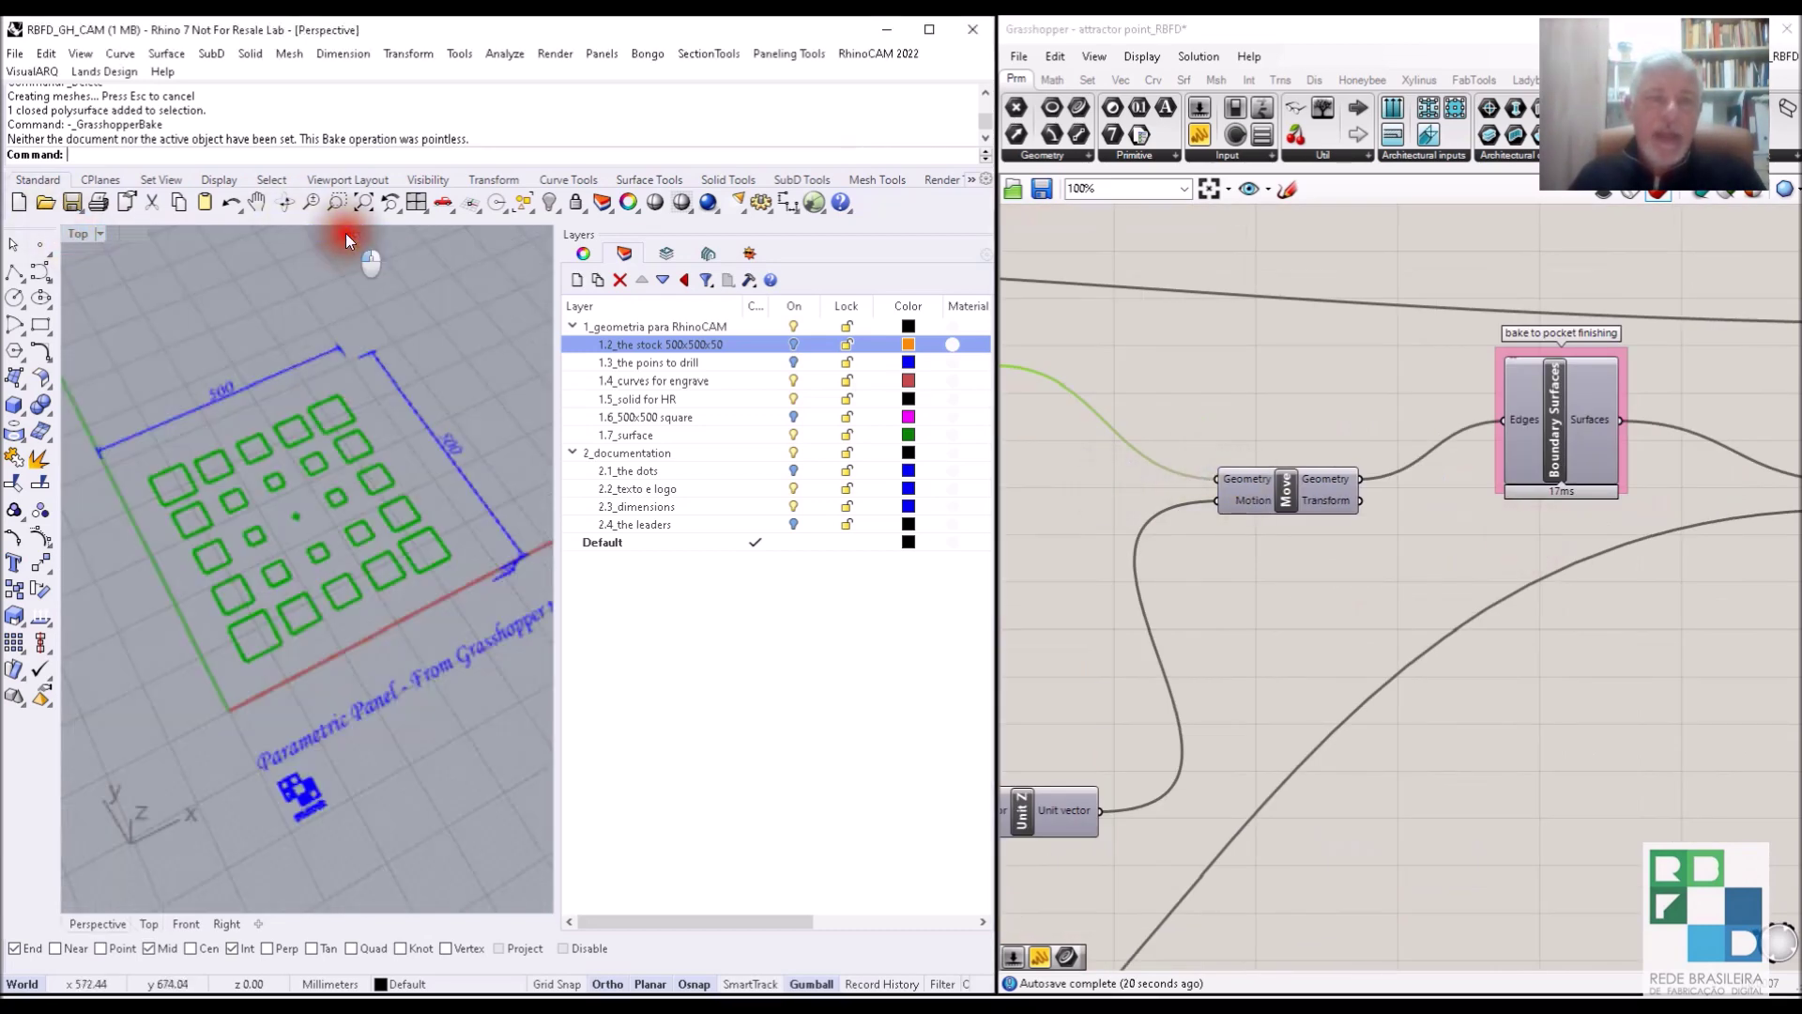
left_click(1293, 495)
middle_click(1294, 496)
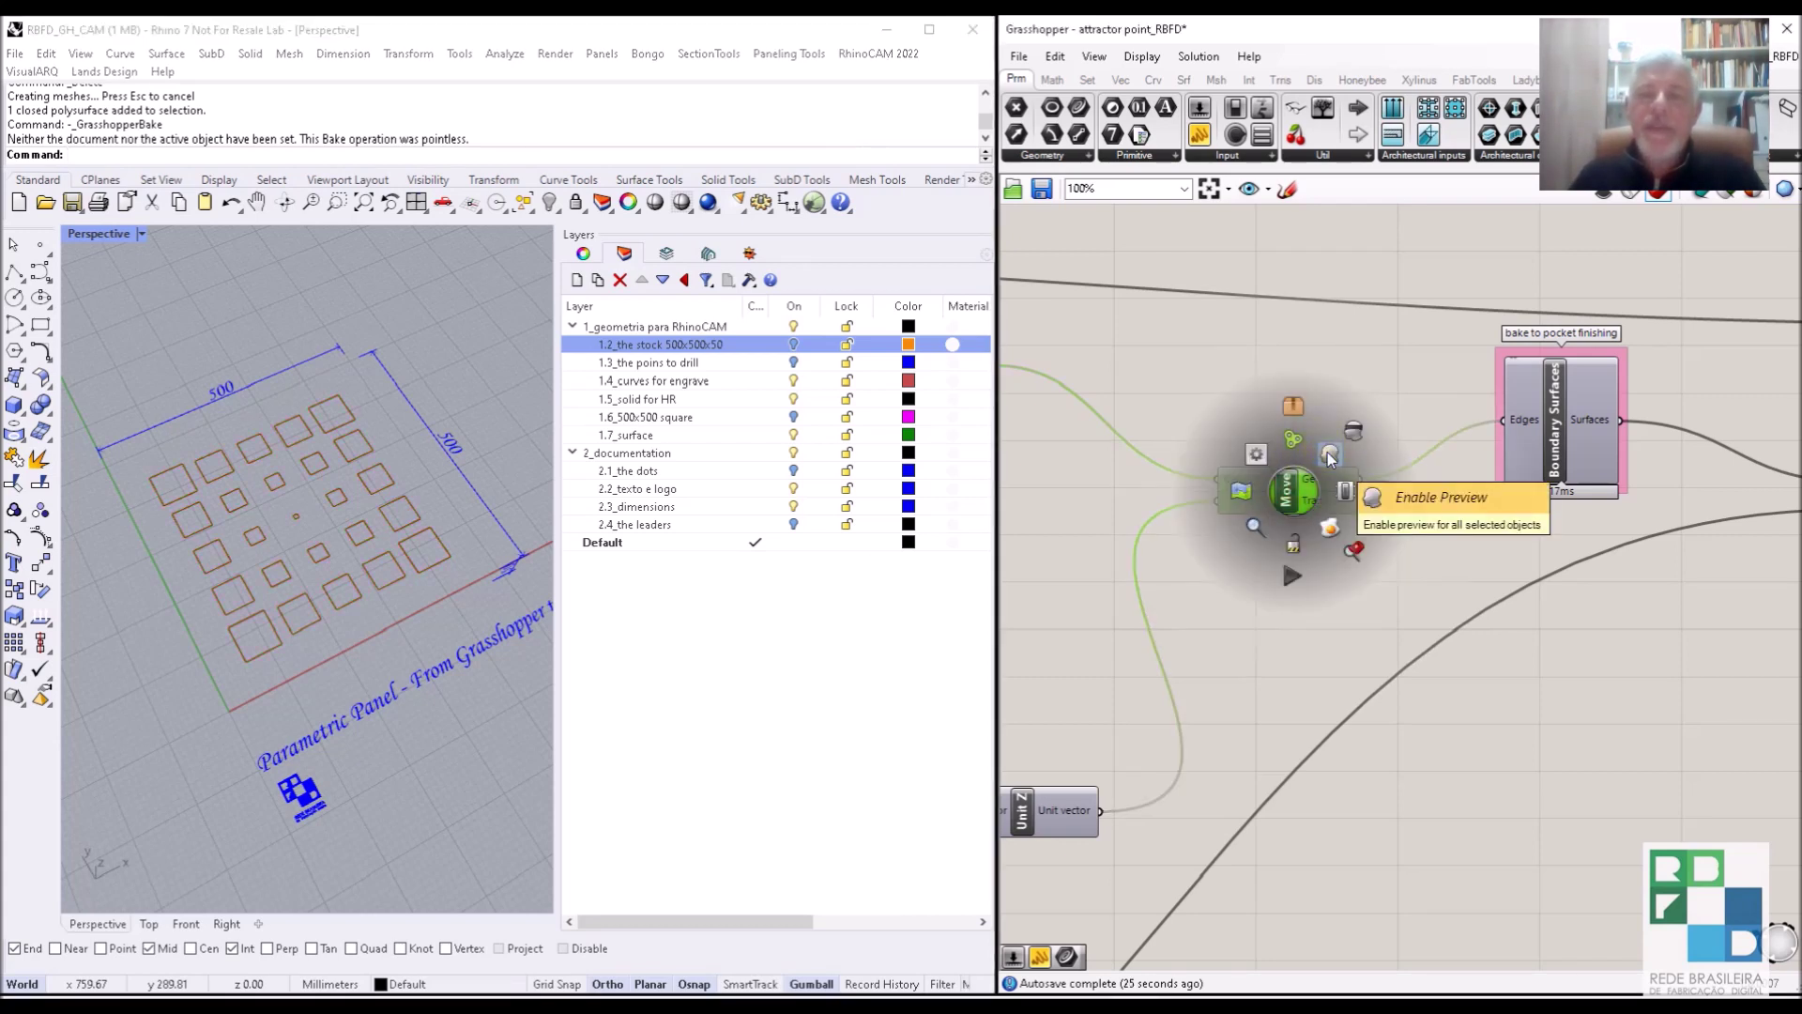
left_click(1329, 457)
right_click_drag(294, 611, 327, 538)
scroll(262, 560, "up", 4)
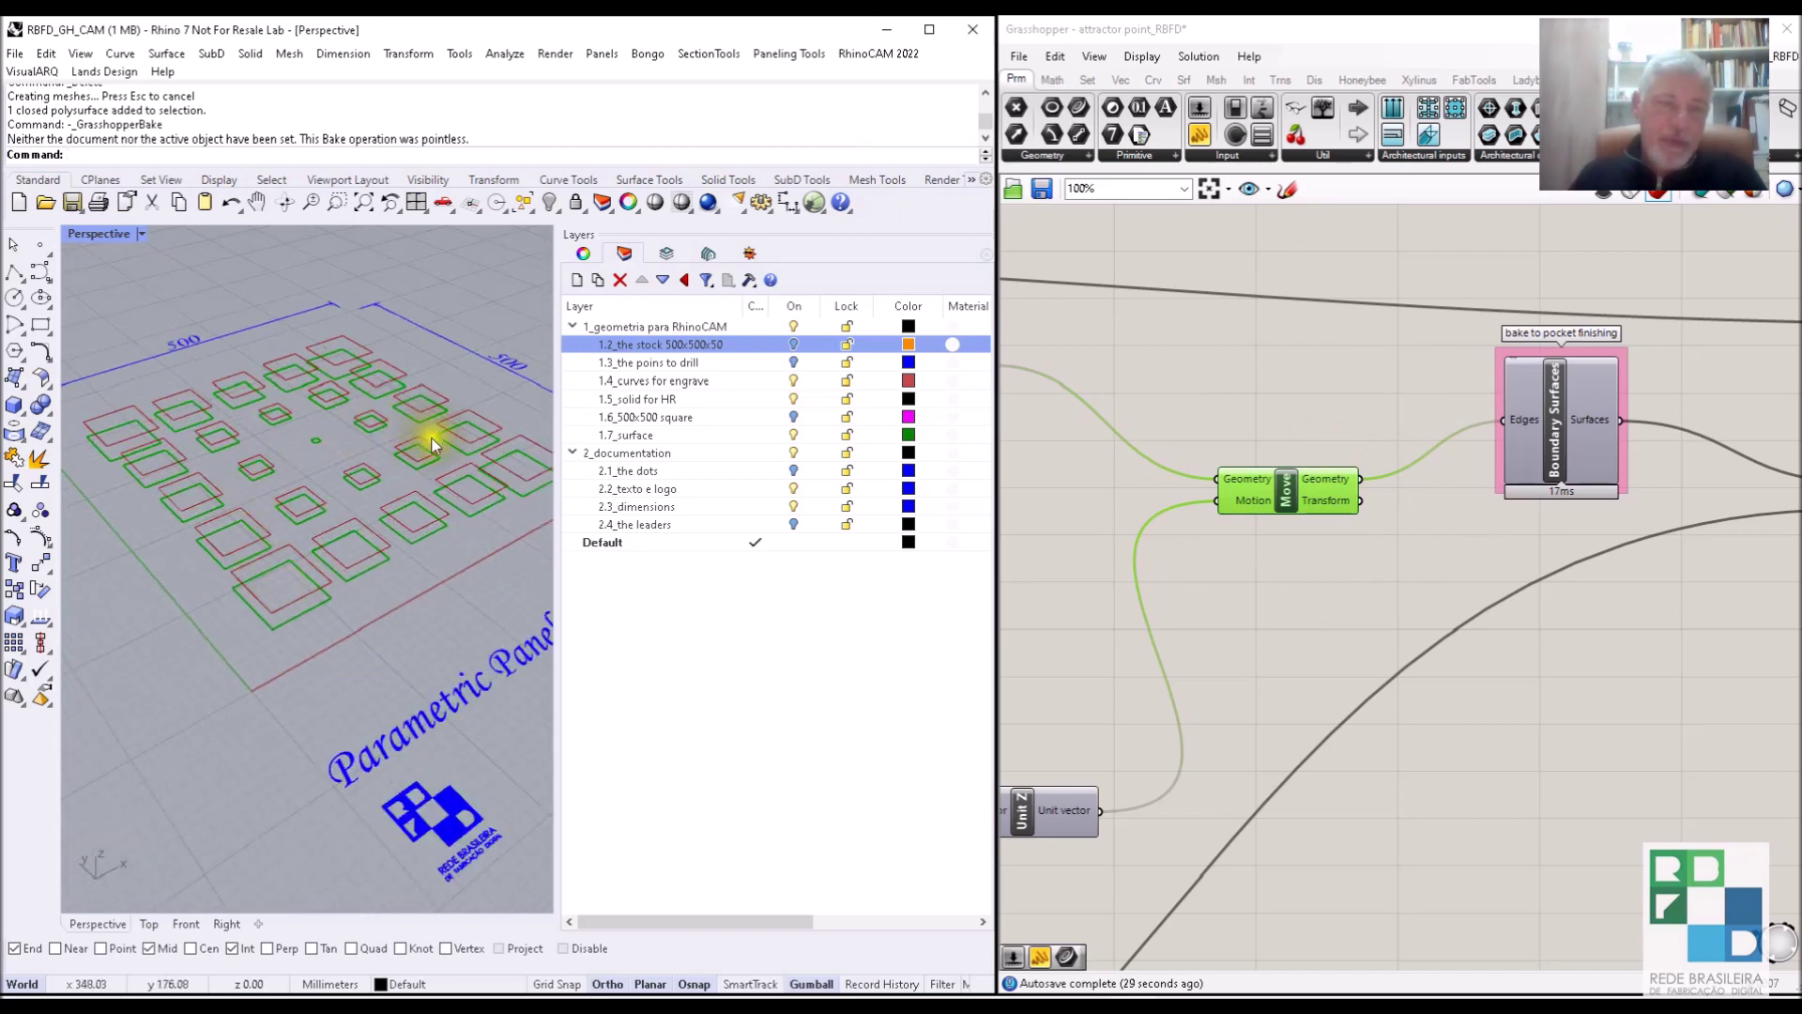
Turn off the preview of the selected Move component.
right_click_drag(1094, 593, 1480, 575)
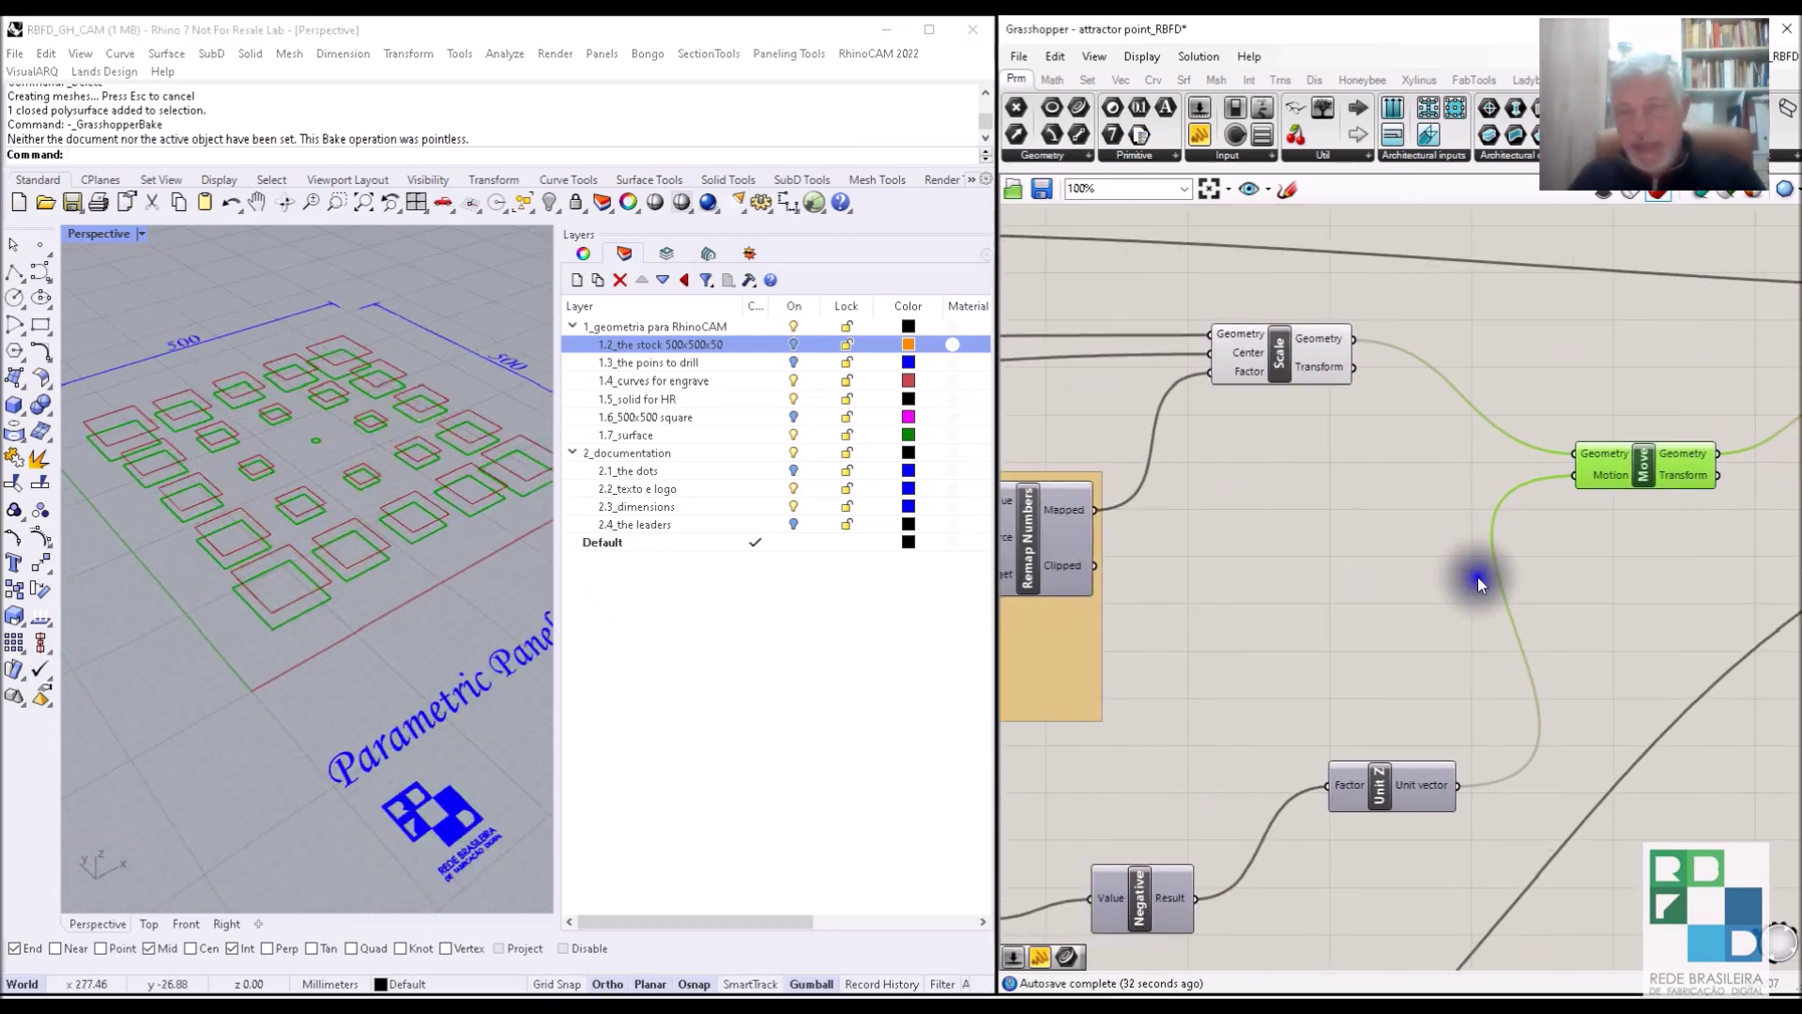
middle_click(1276, 356)
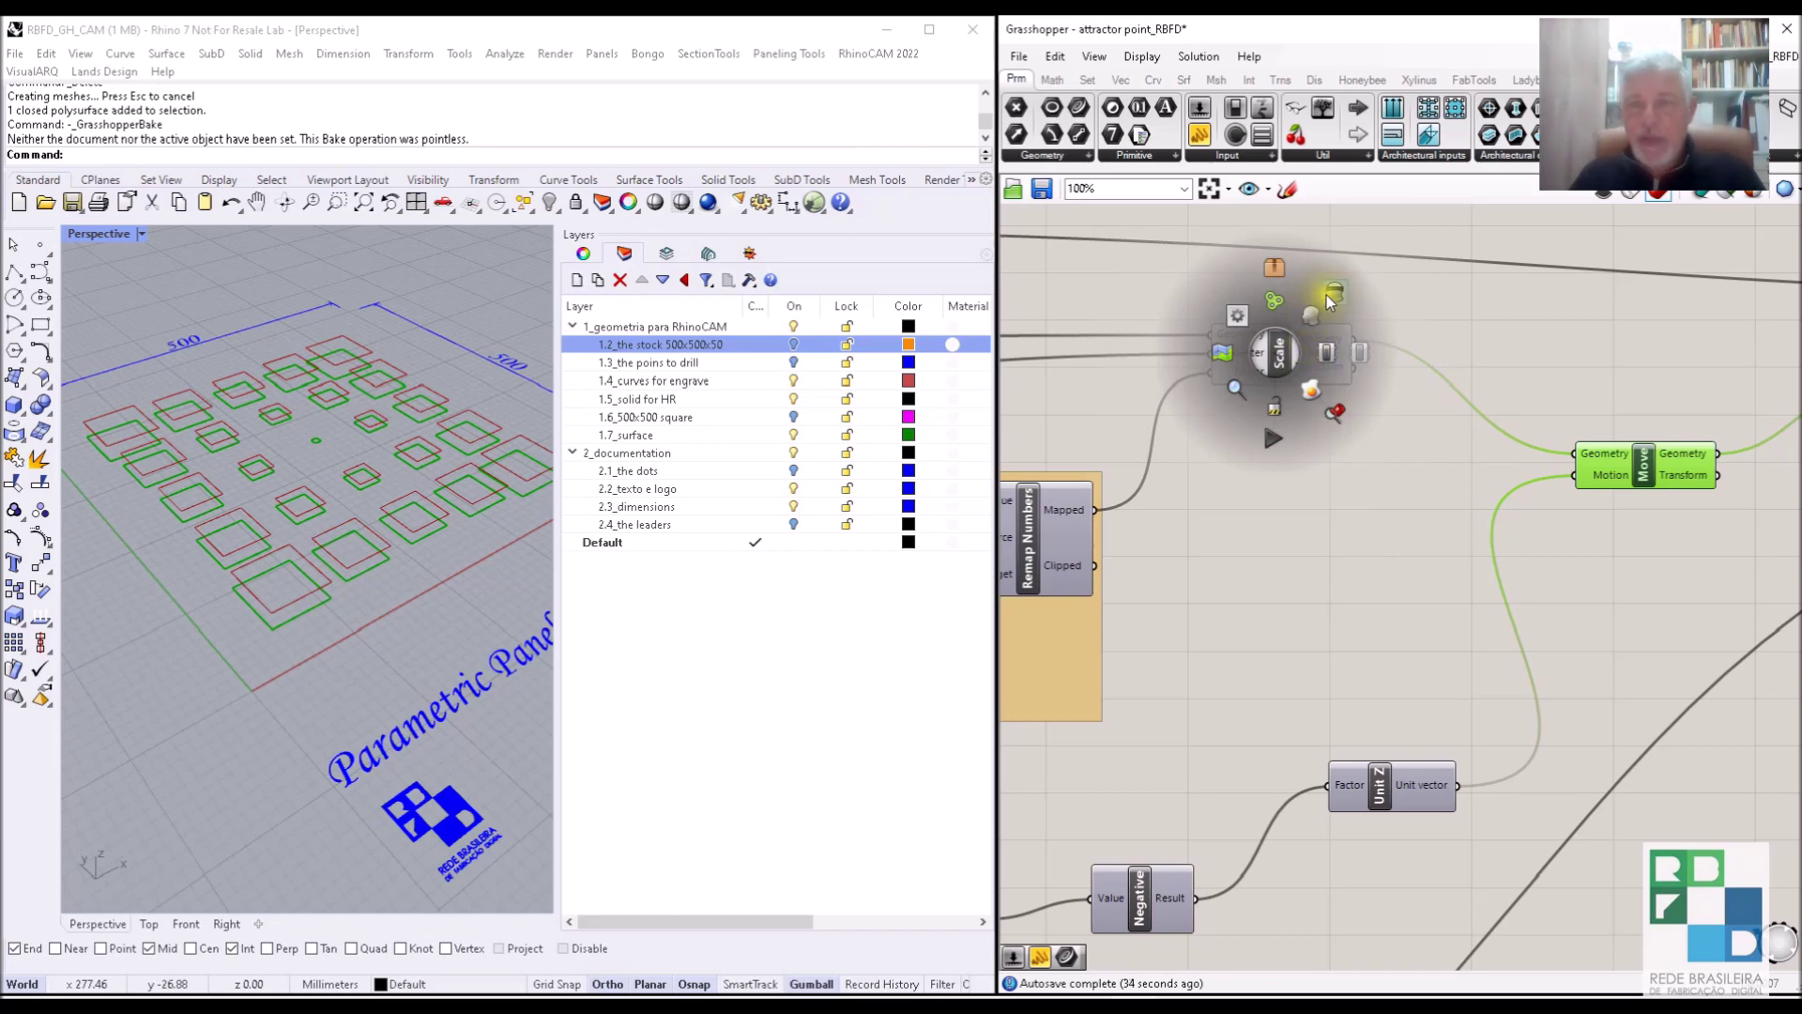
left_click(1326, 295)
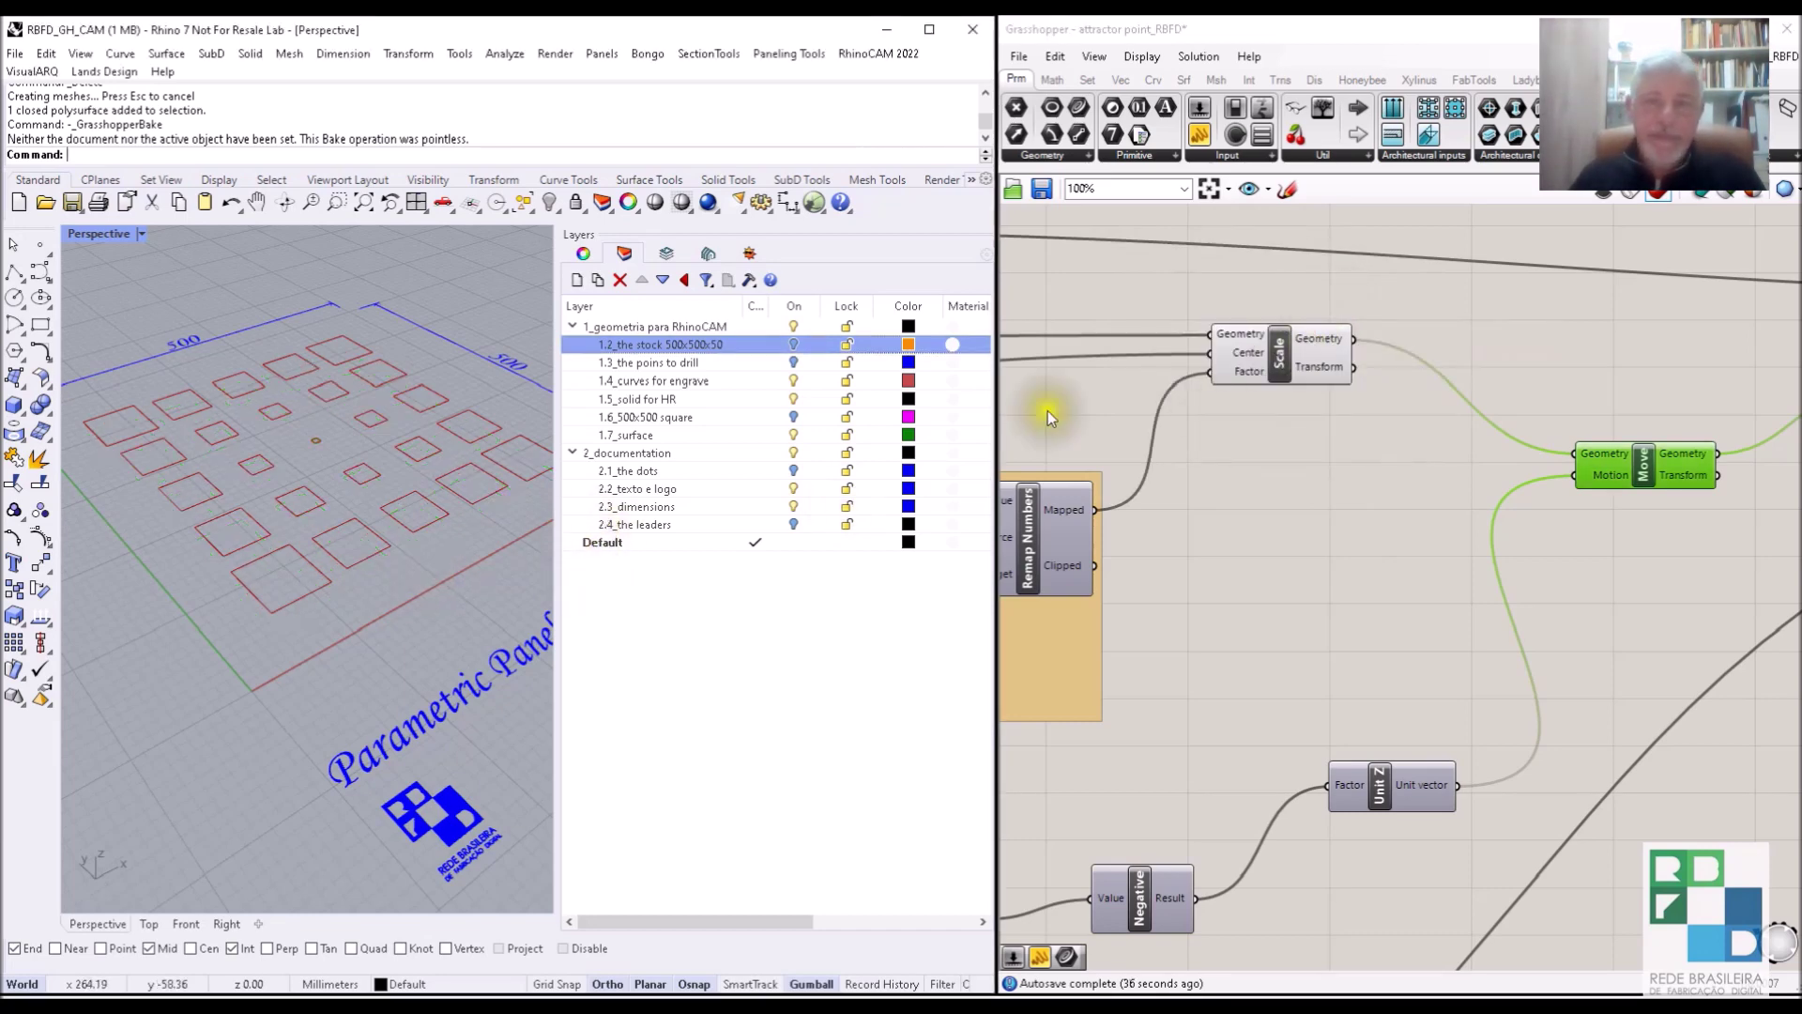
right_click_drag(1185, 535, 1135, 586)
right_click_drag(265, 575, 402, 623)
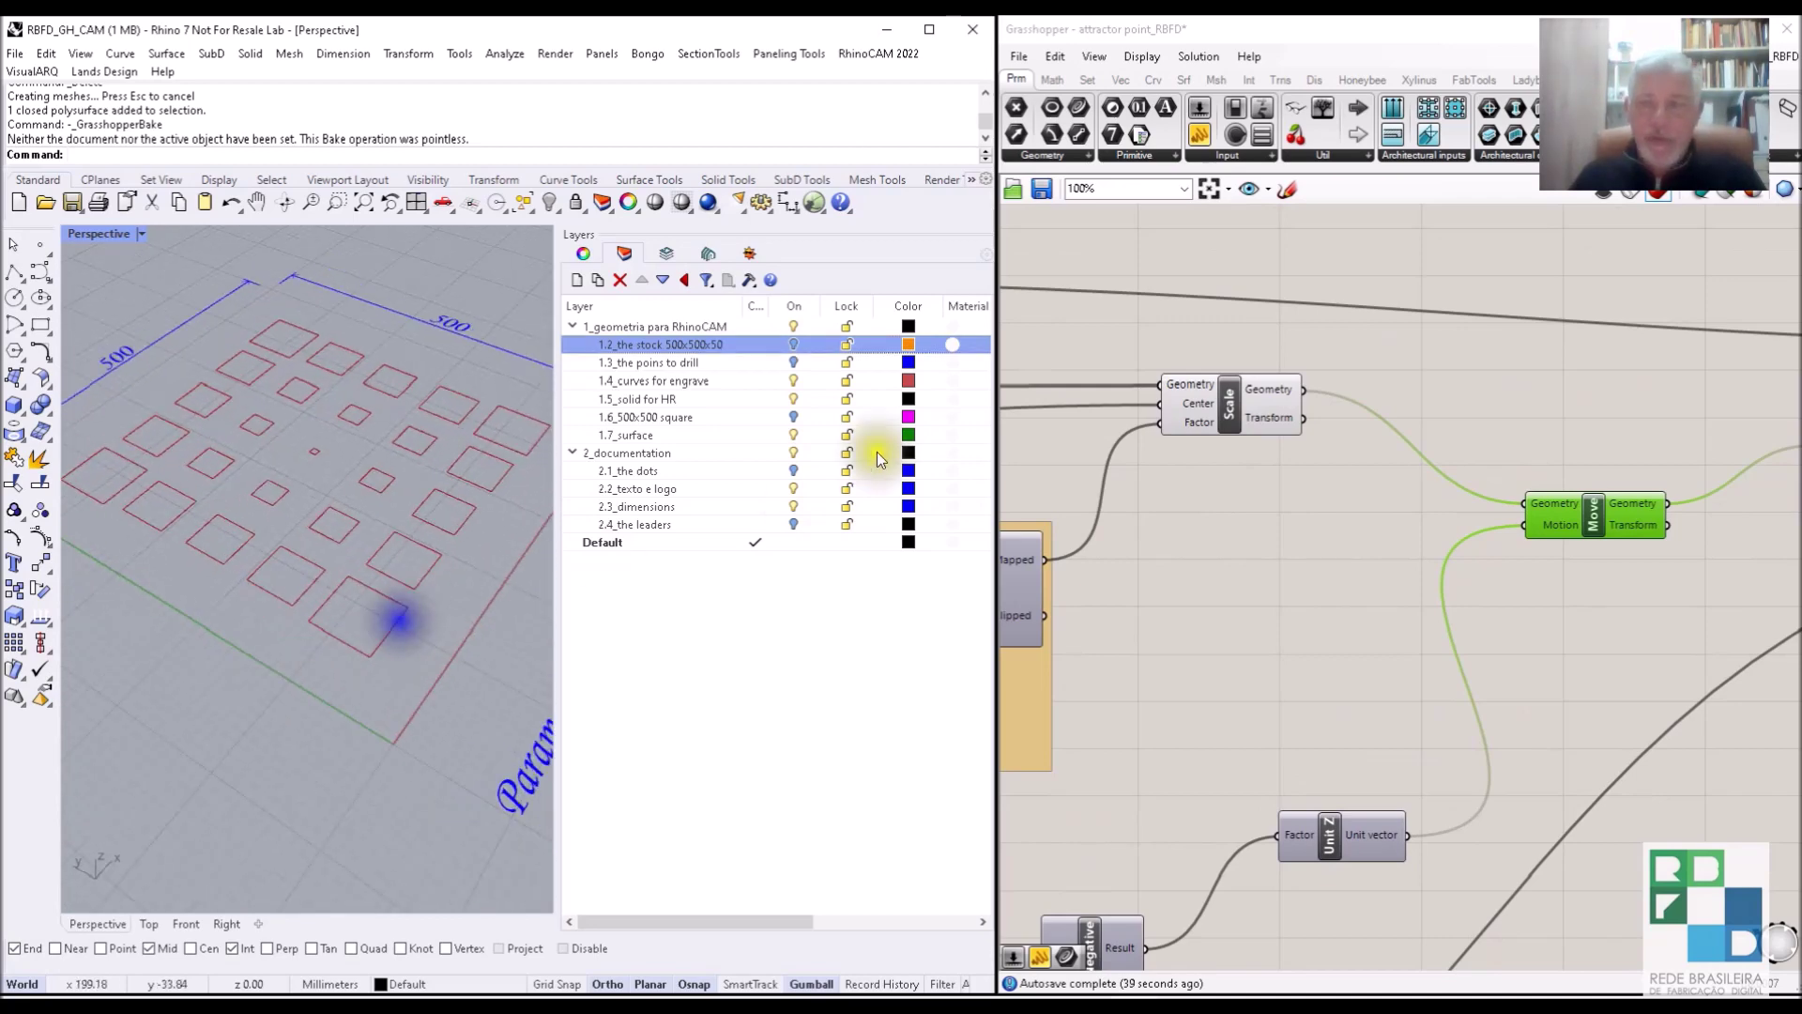
Turn off the preview of the Scale component and turn on the preview of the Move component.
left_click(1228, 414)
middle_click(1231, 415)
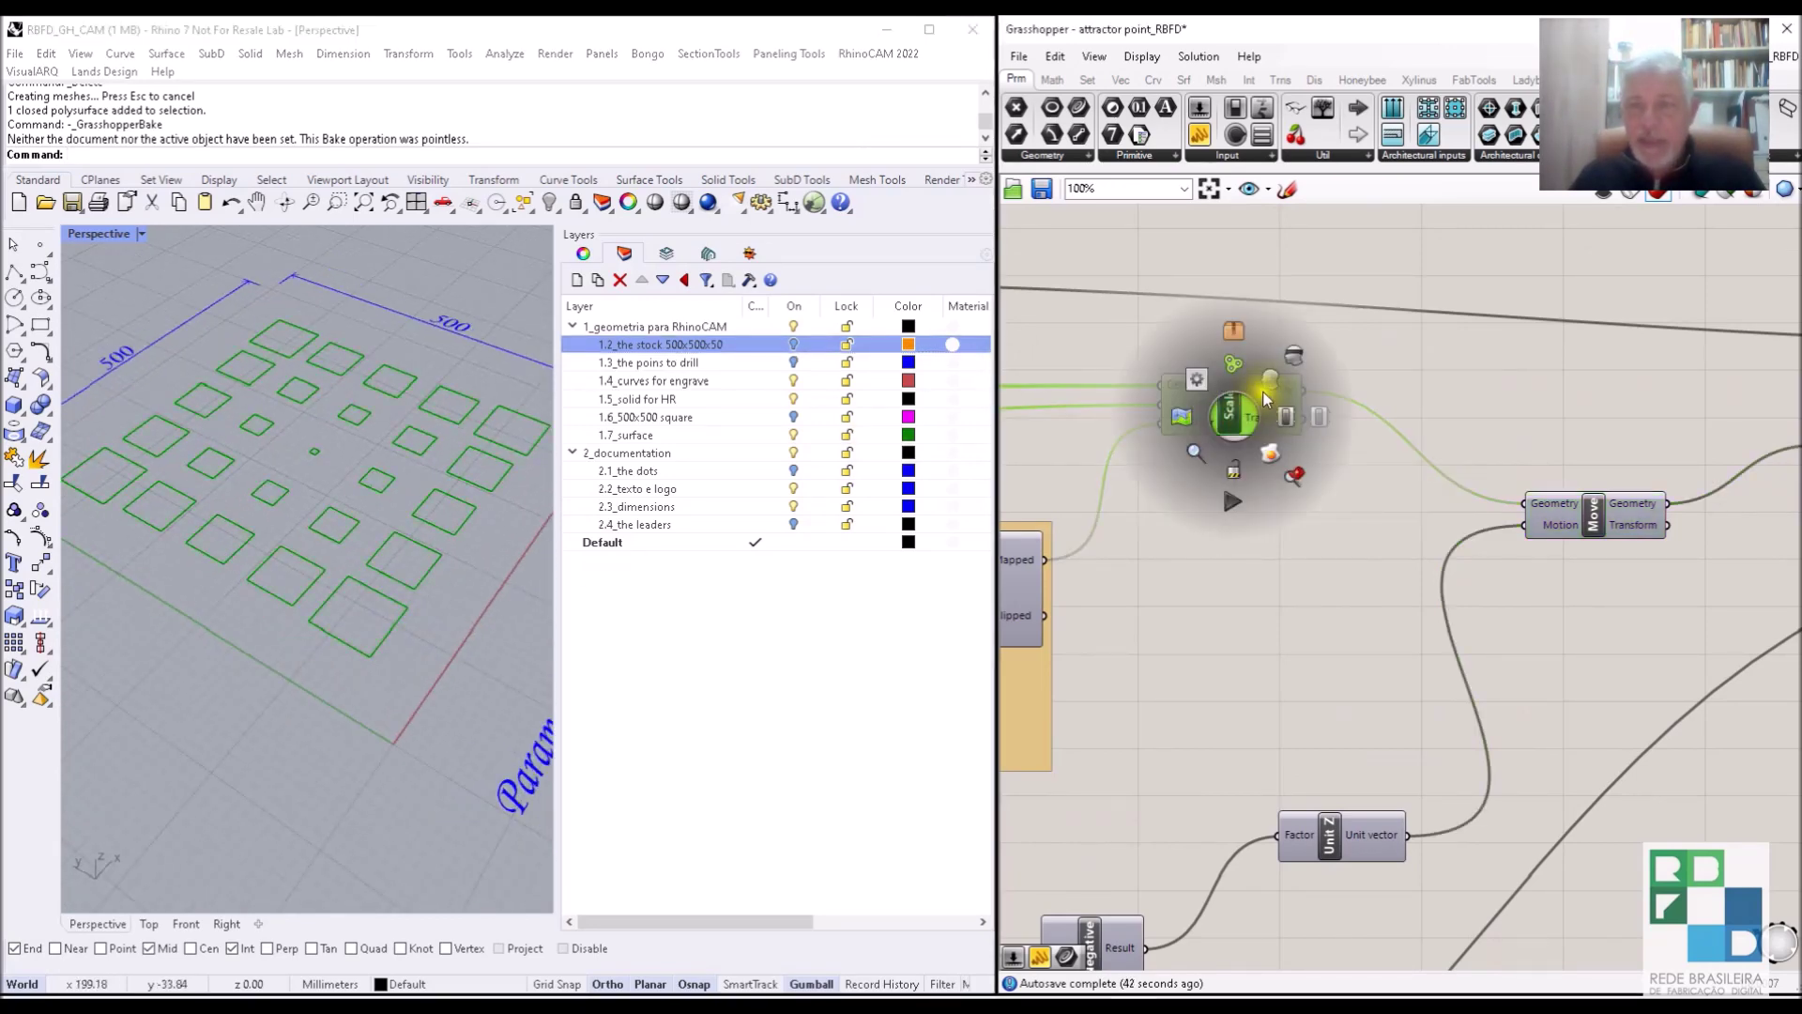
left_click(1295, 360)
left_click(1592, 512)
middle_click(1593, 512)
left_click(1631, 467)
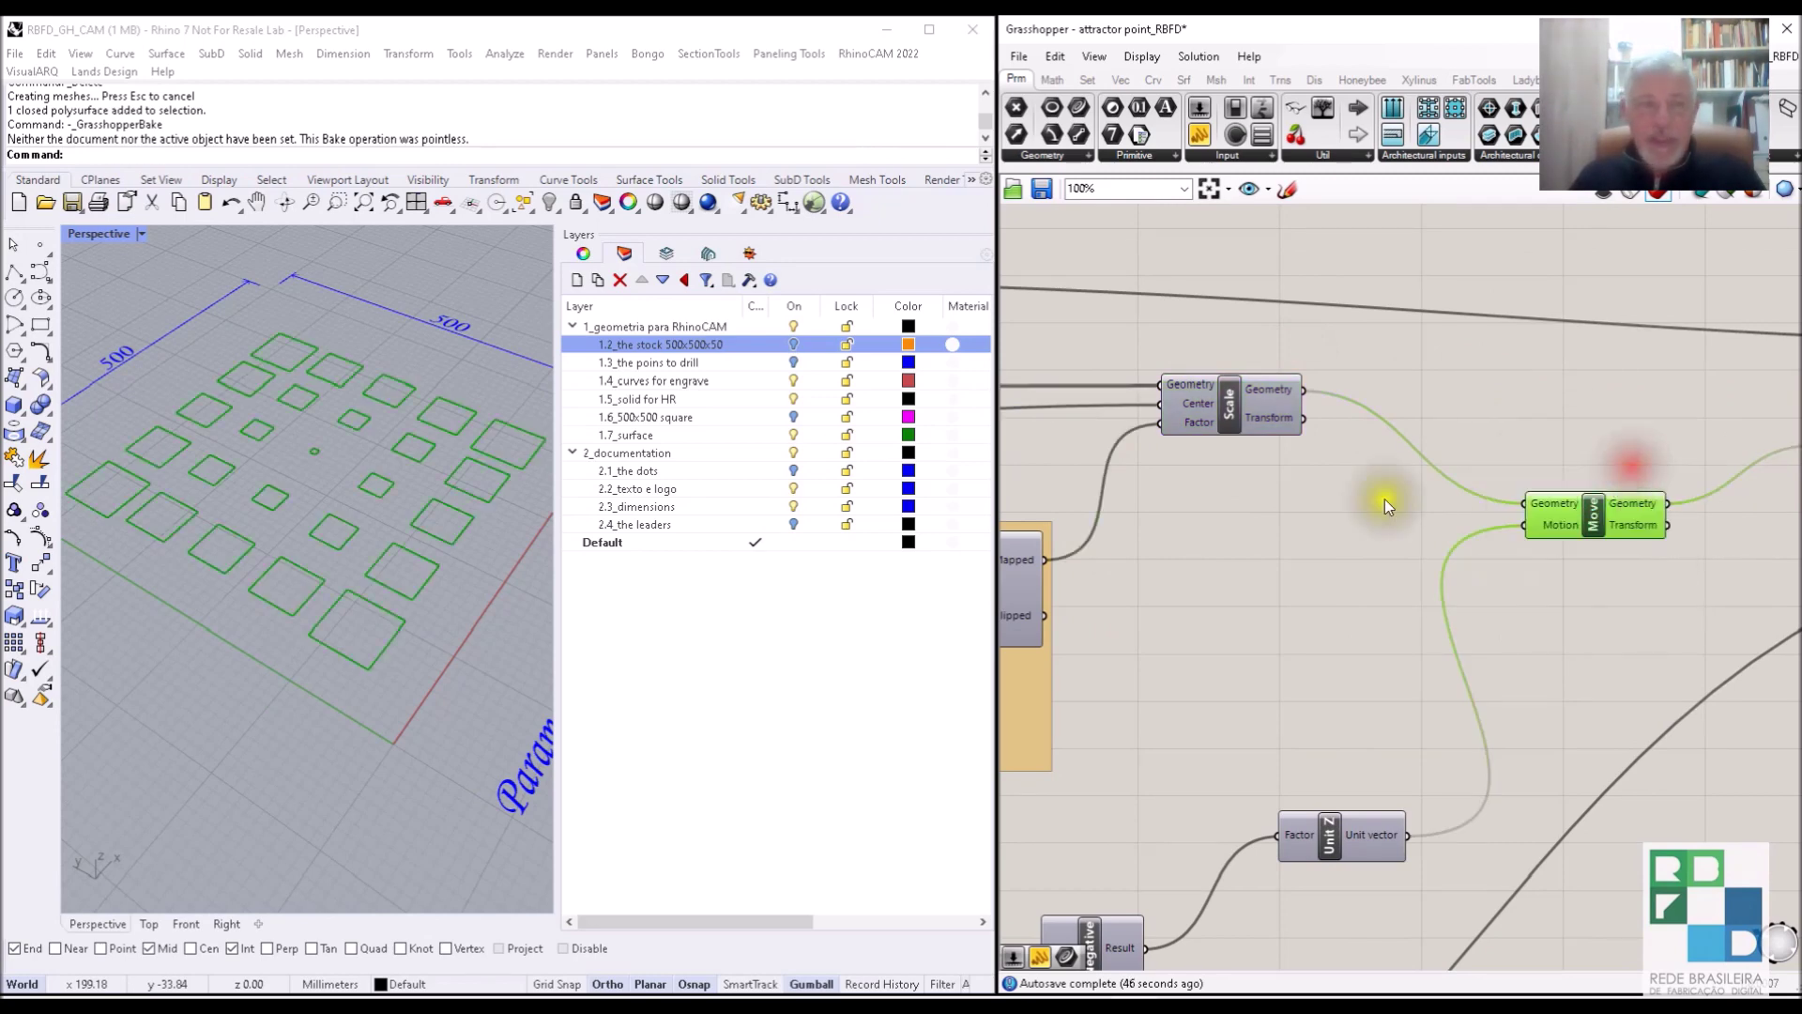
Inspect the depths of the moved squares in a maximized Front viewport.
right_click_drag(366, 620, 375, 578)
double_click(82, 232)
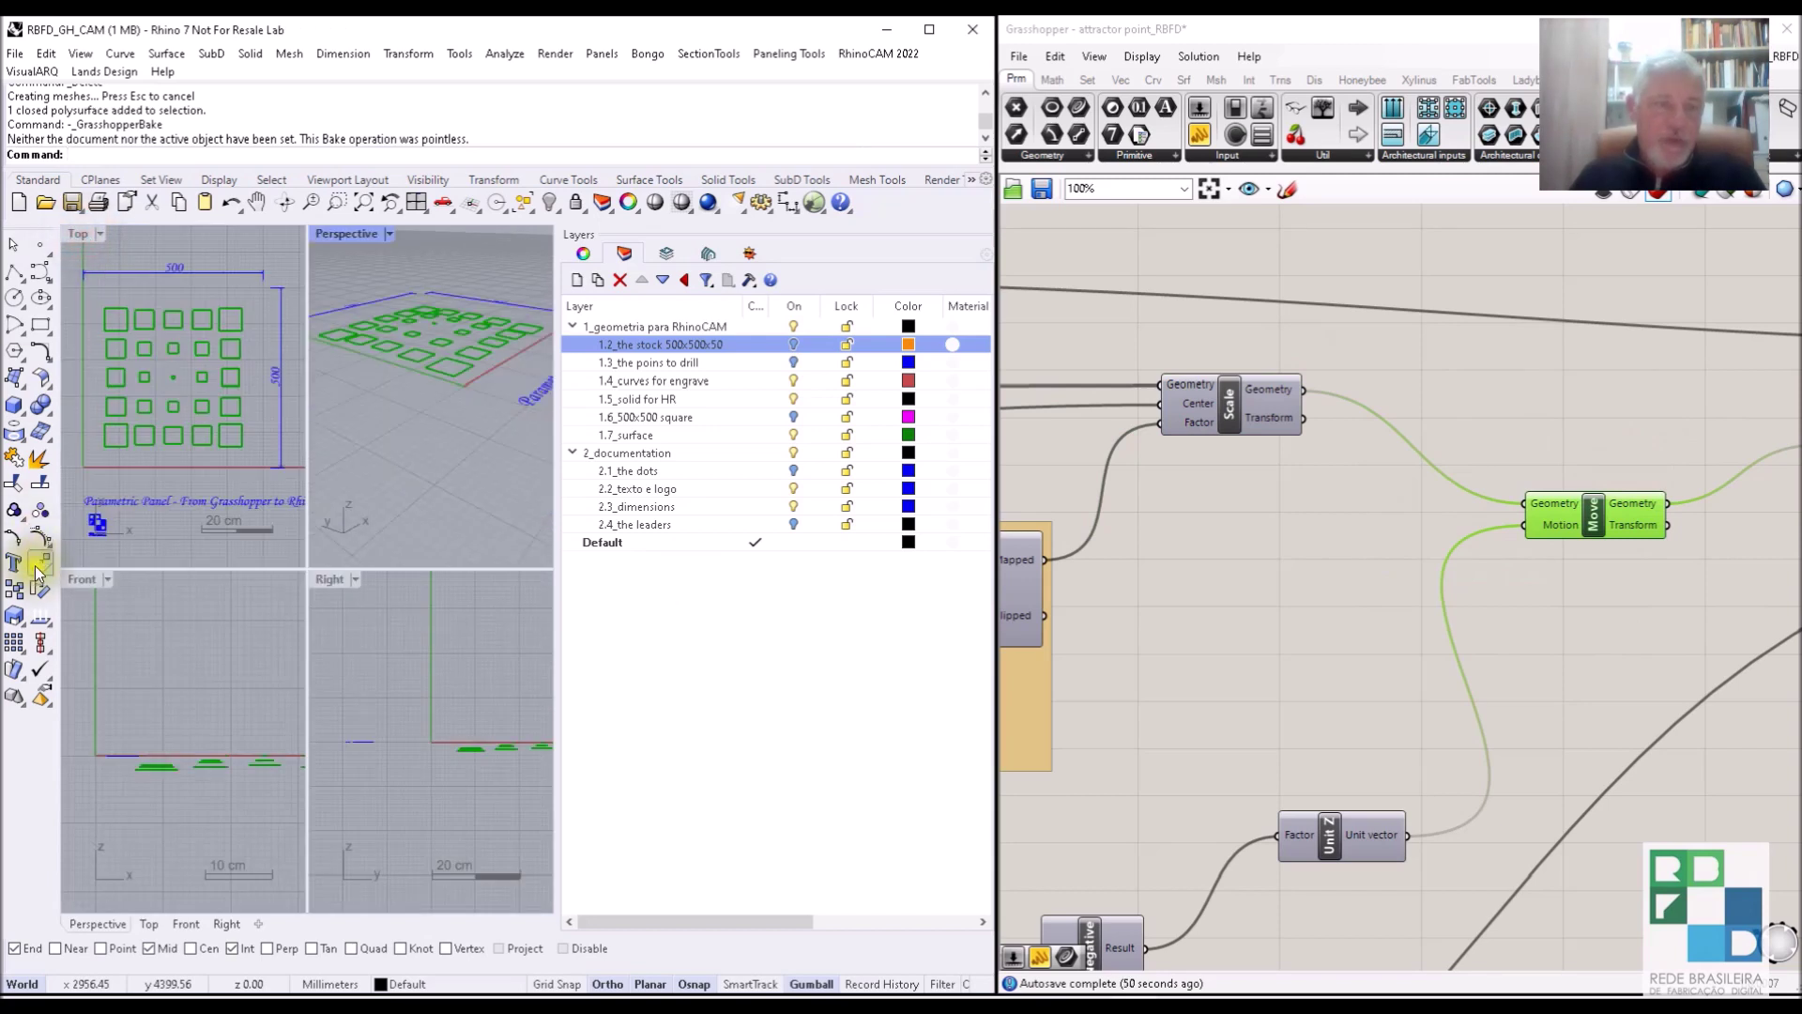
double_click(81, 579)
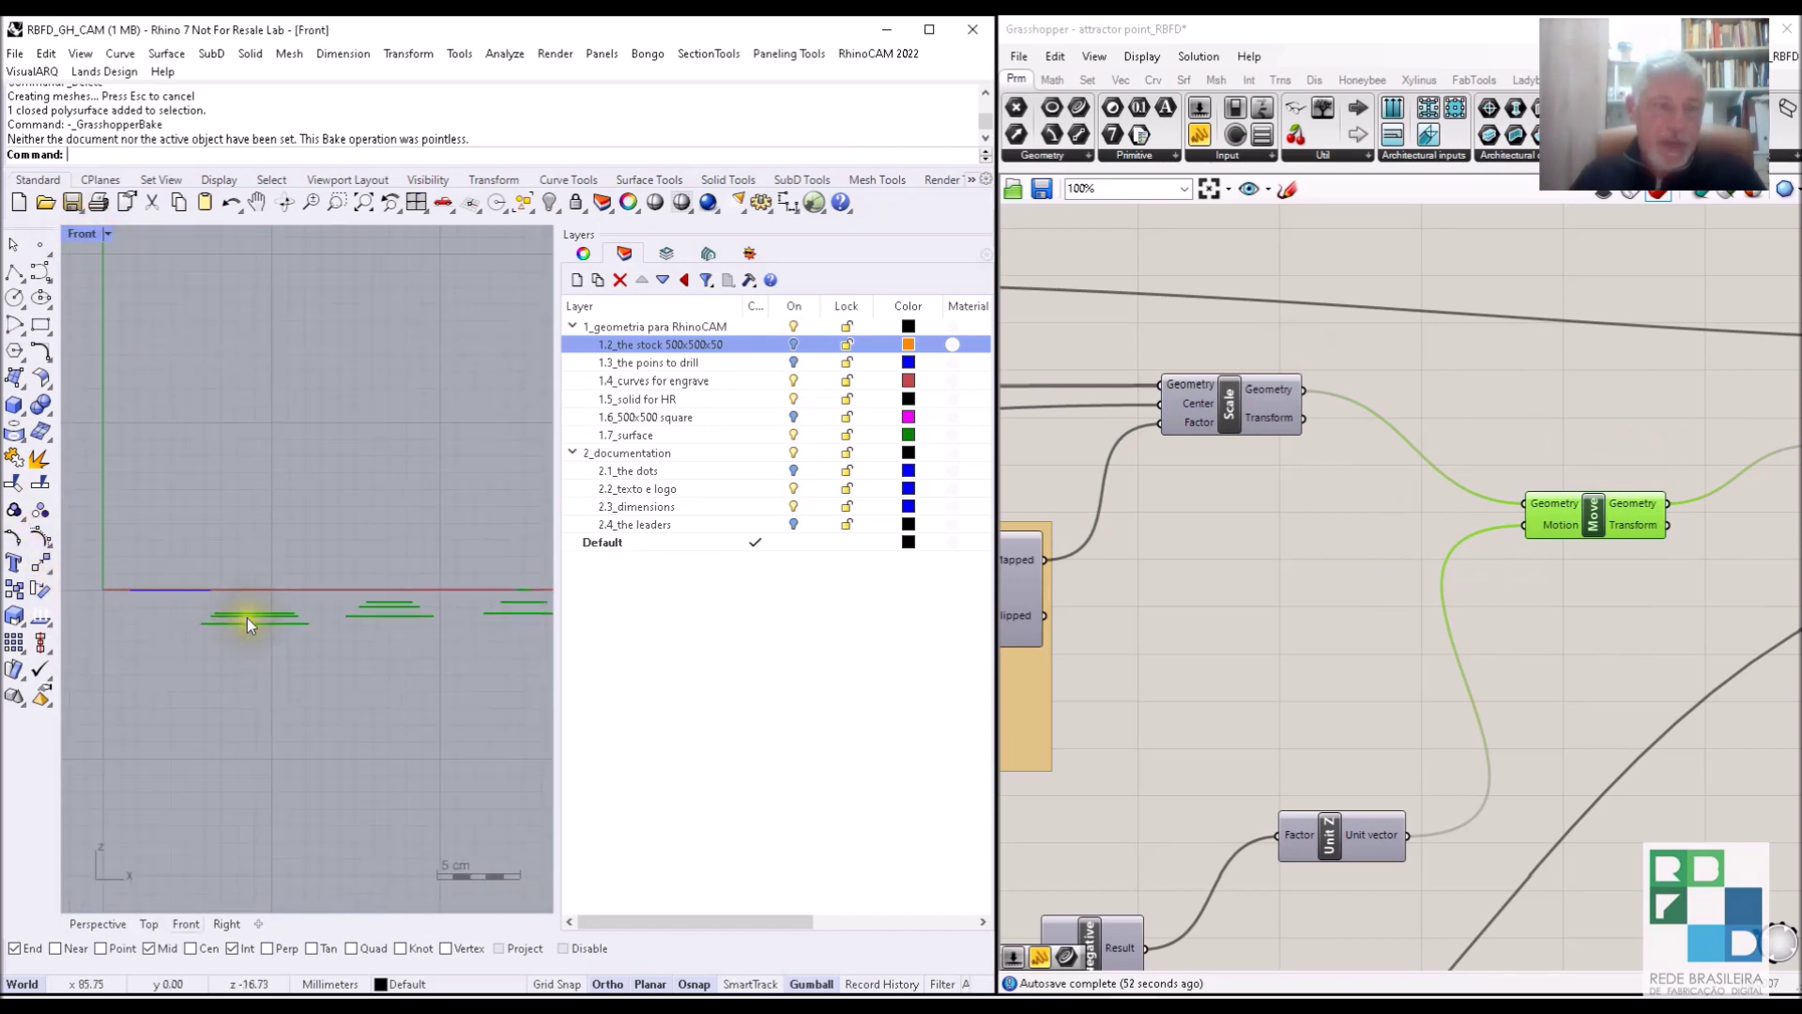
scroll(246, 618, "up", 3)
right_click_drag(330, 555, 136, 612)
scroll(397, 605, "down", 2)
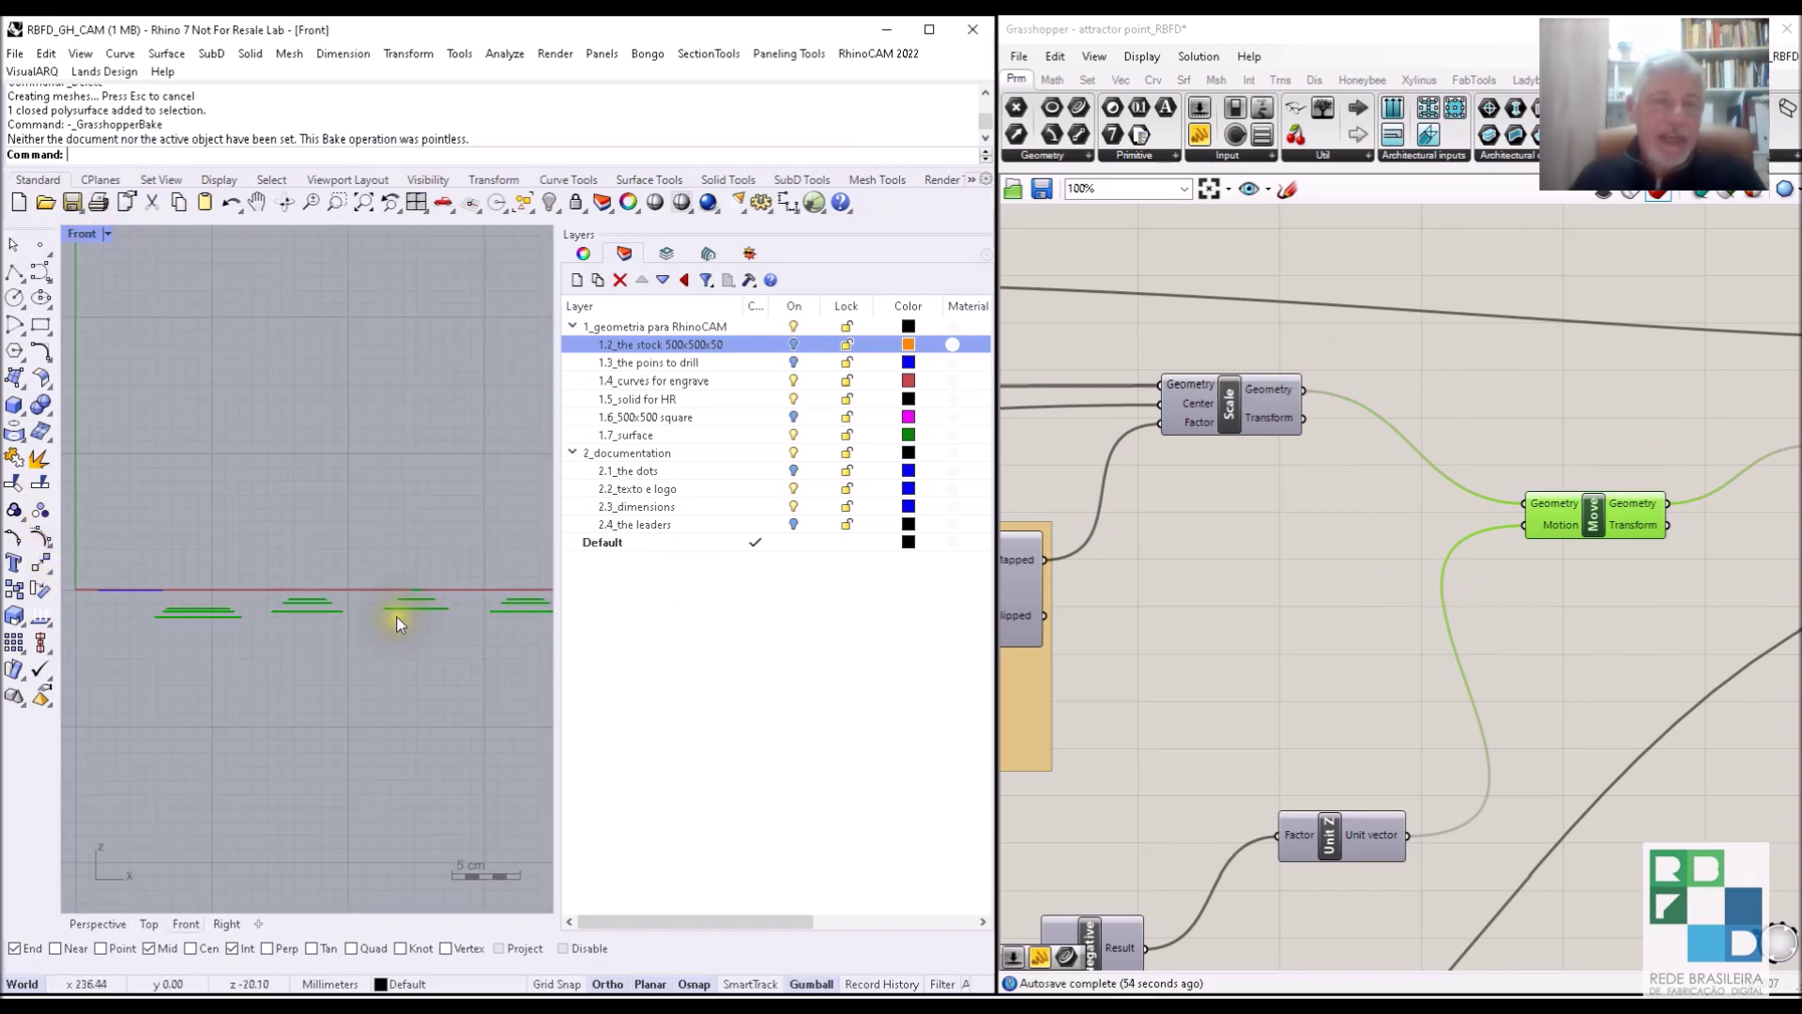
scroll(242, 644, "down", 2)
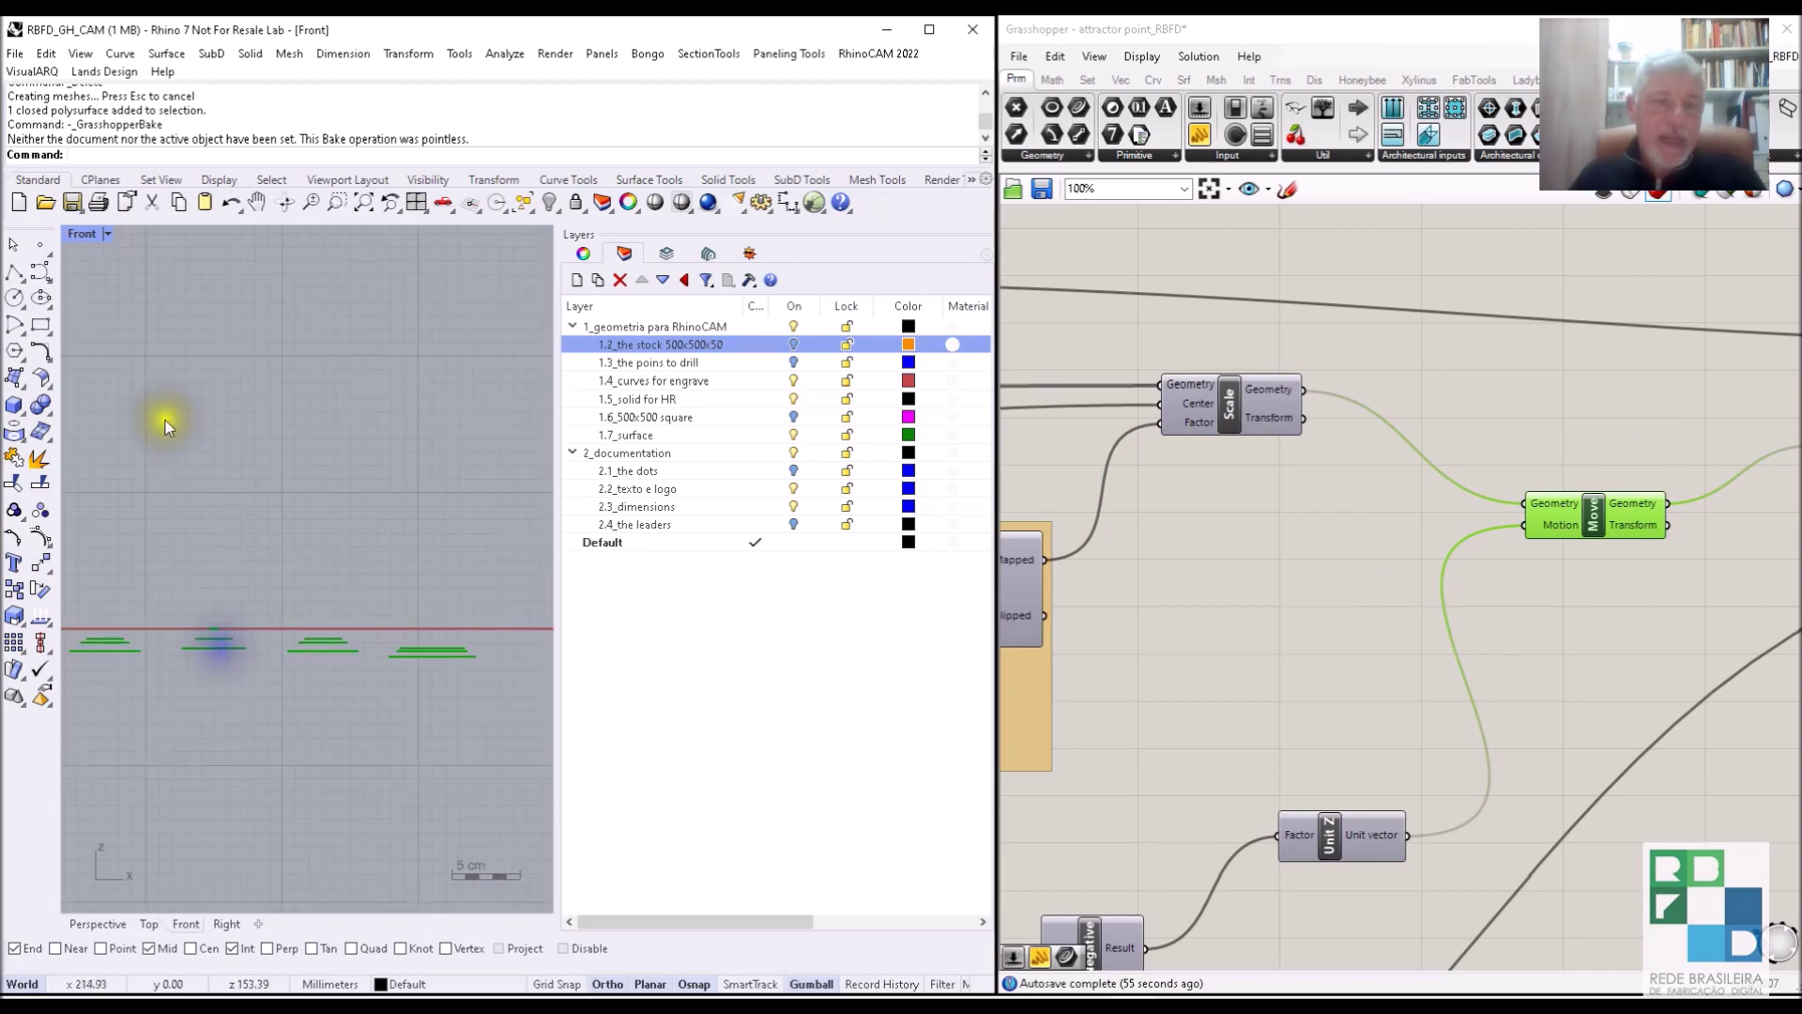
Show the moved squares in a maximized Perspective viewport and locate the Boundary Surfaces component that follows Move.
double_click(80, 233)
left_click(353, 235)
double_click(353, 235)
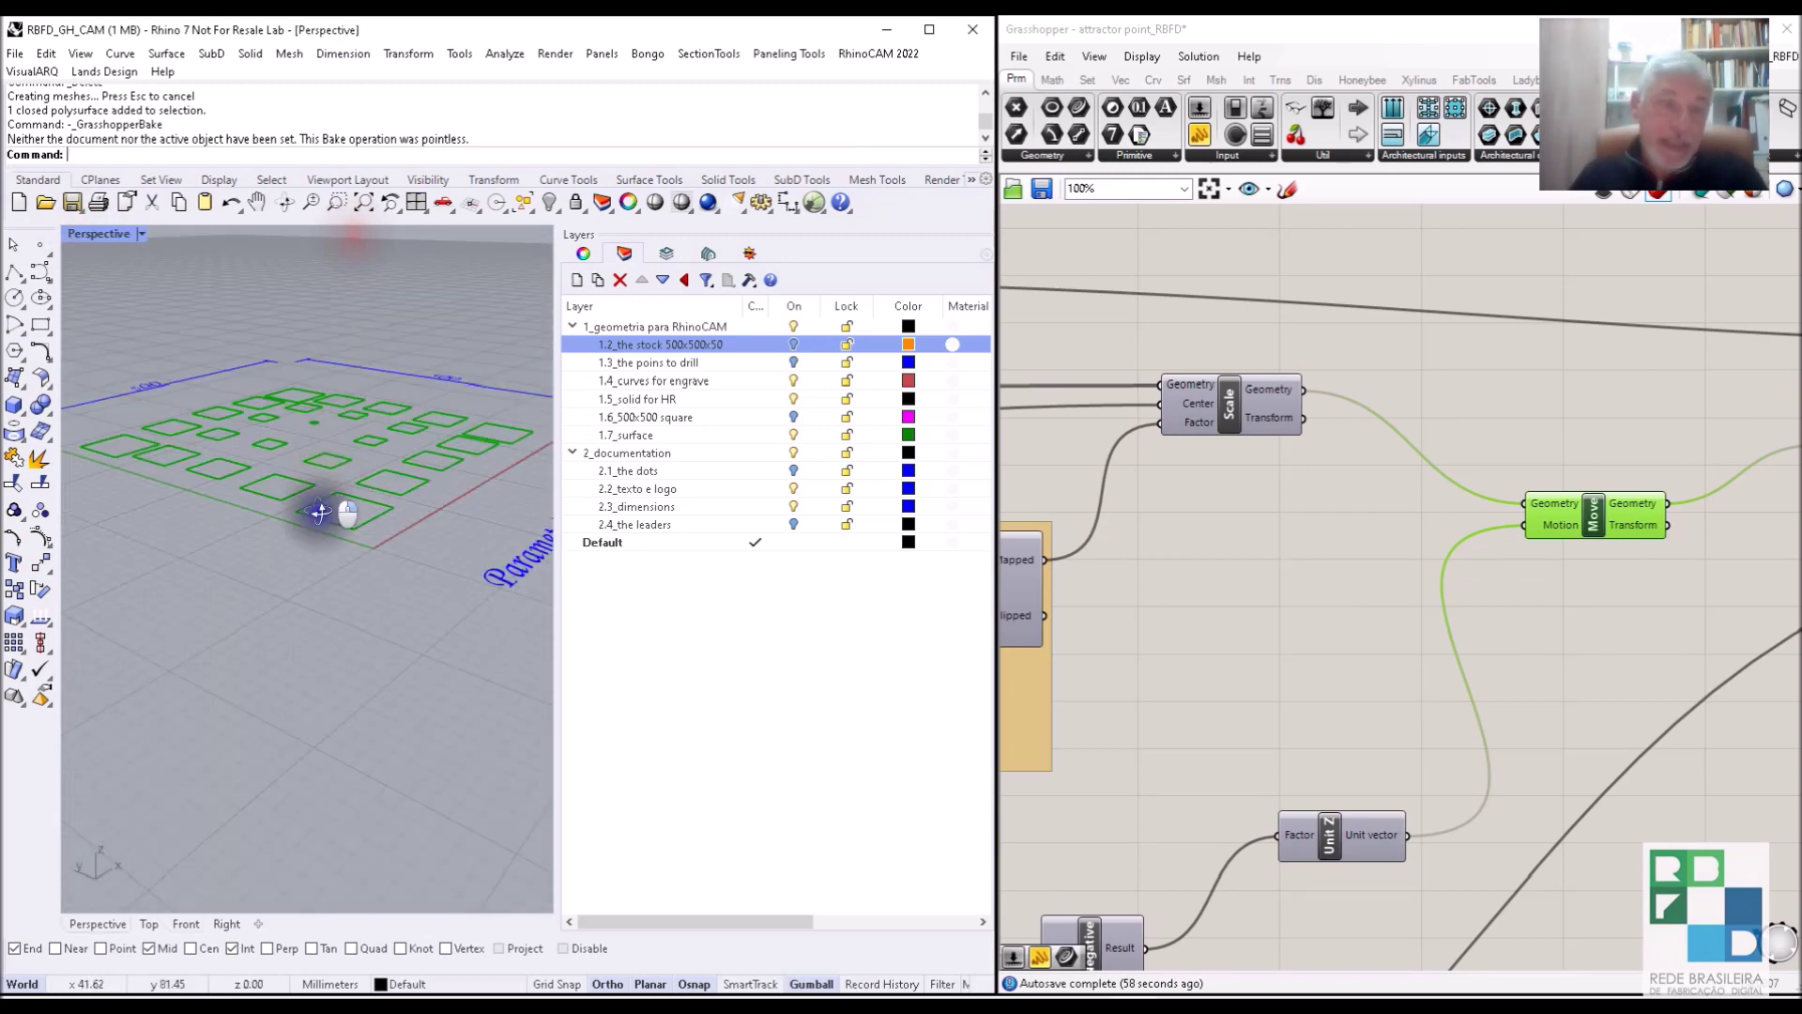
scroll(322, 482, "up", 3)
right_click_drag(1233, 535, 1058, 595)
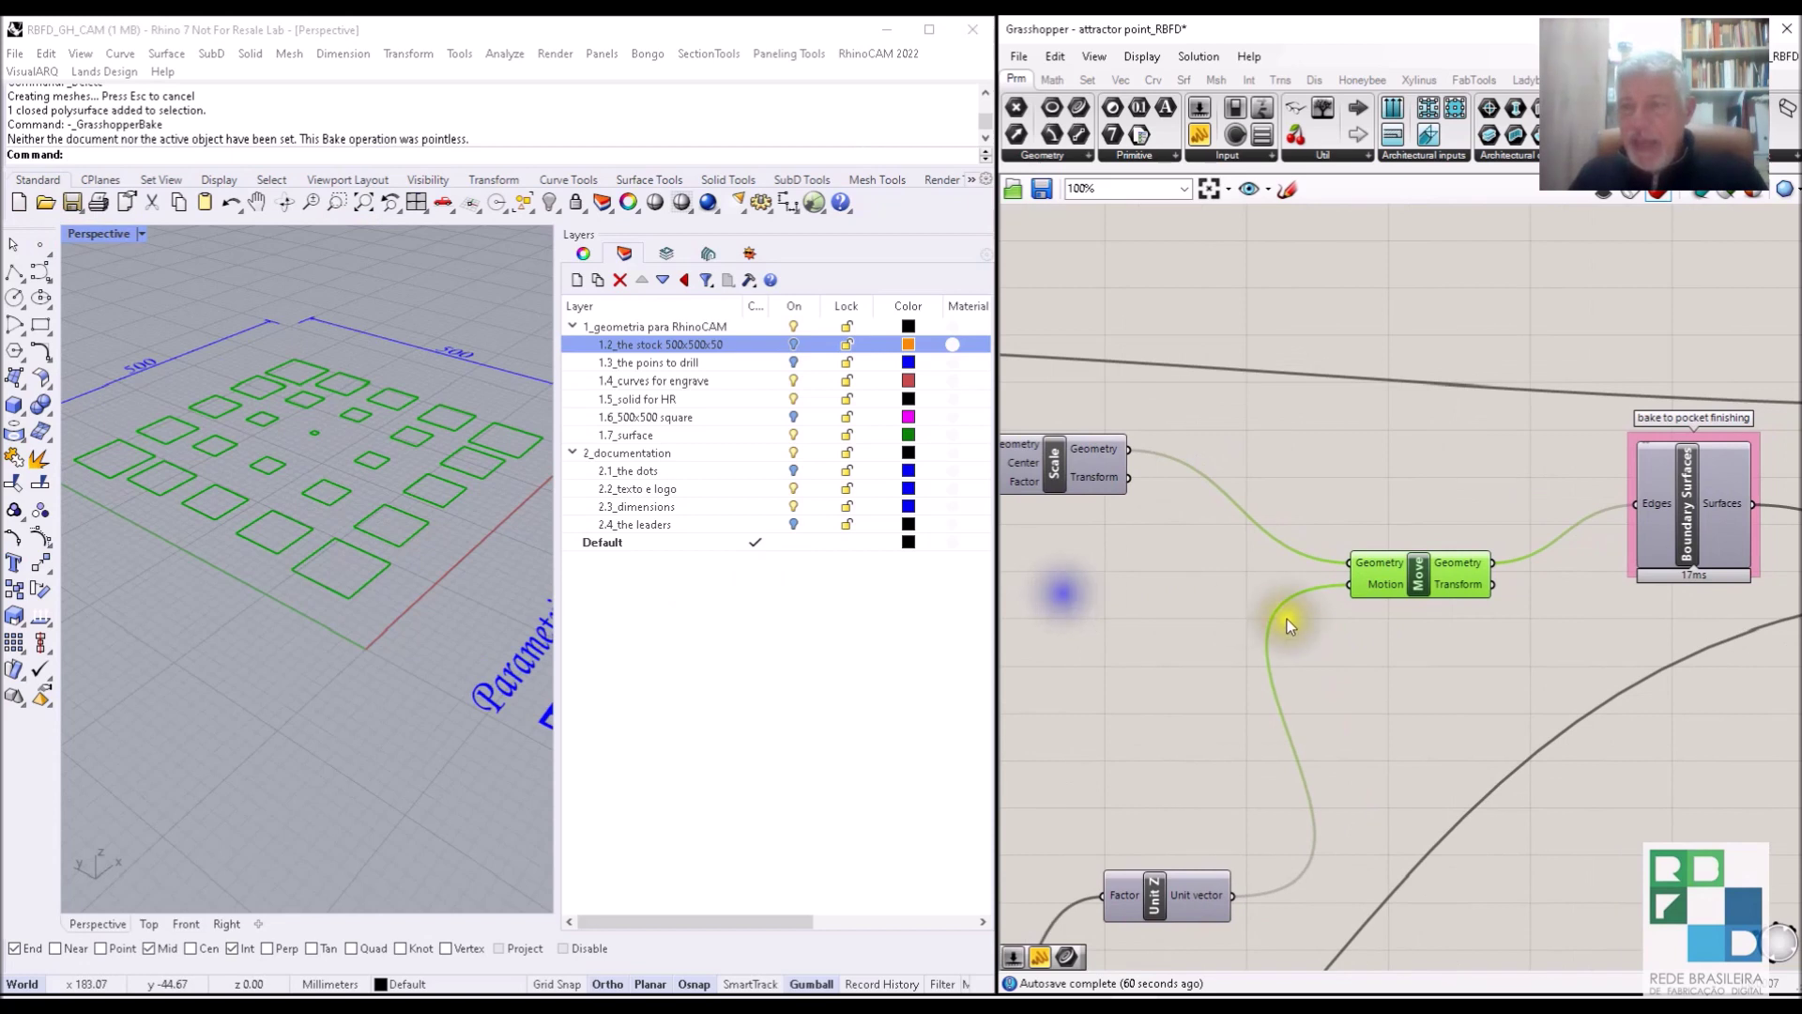
right_click_drag(1287, 618, 1078, 611)
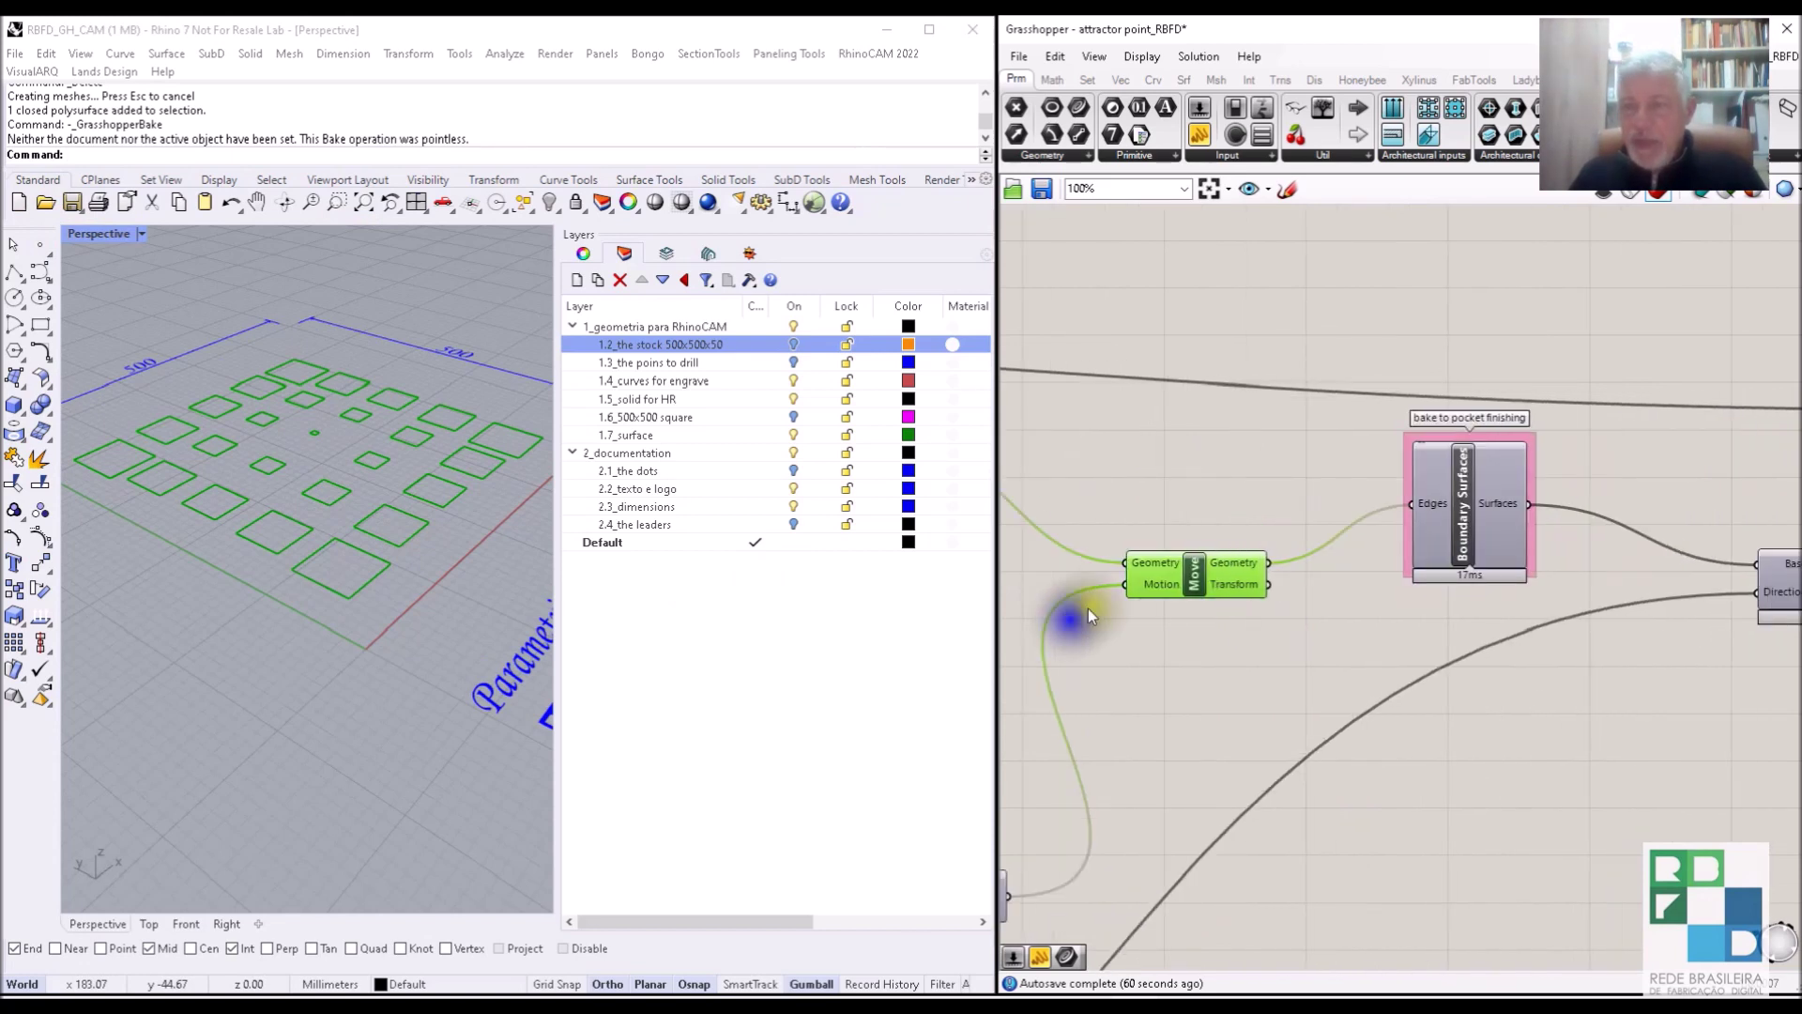
Turn on the preview of the Boundary Surfaces component and turn off the preview of the Move component.
middle_click(1468, 507)
left_click(1502, 474)
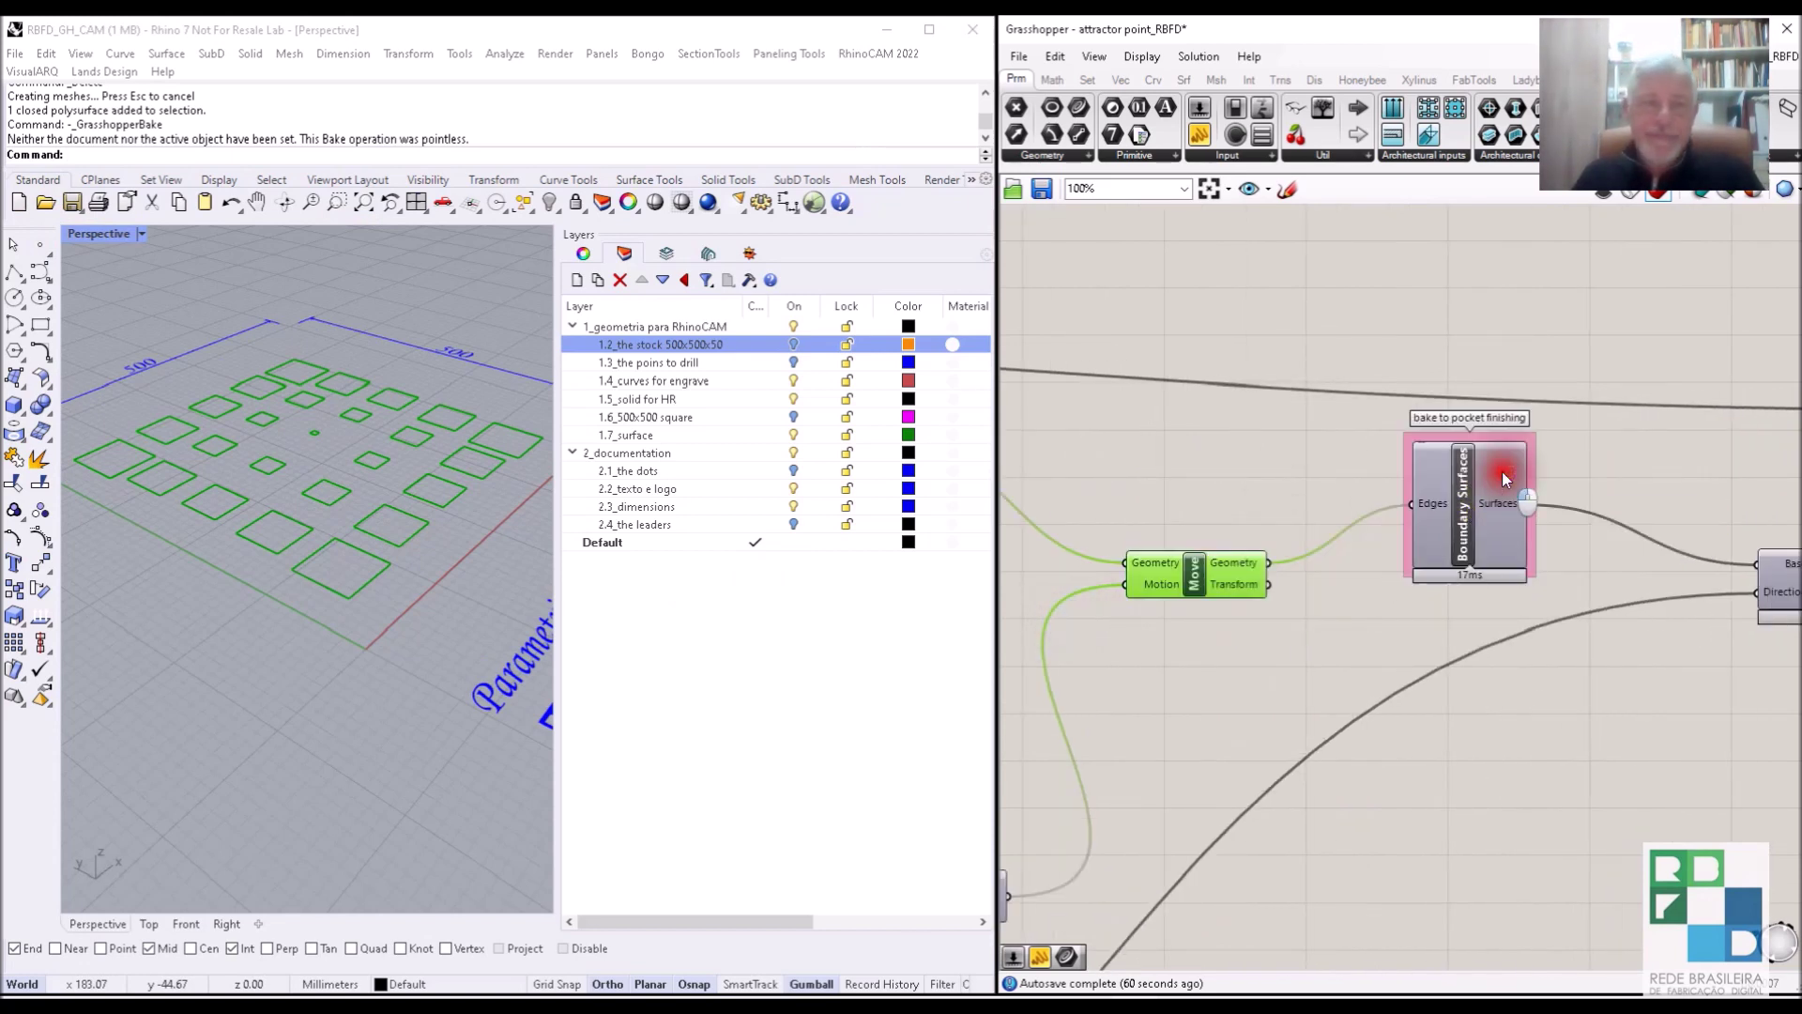
middle_click(1502, 471)
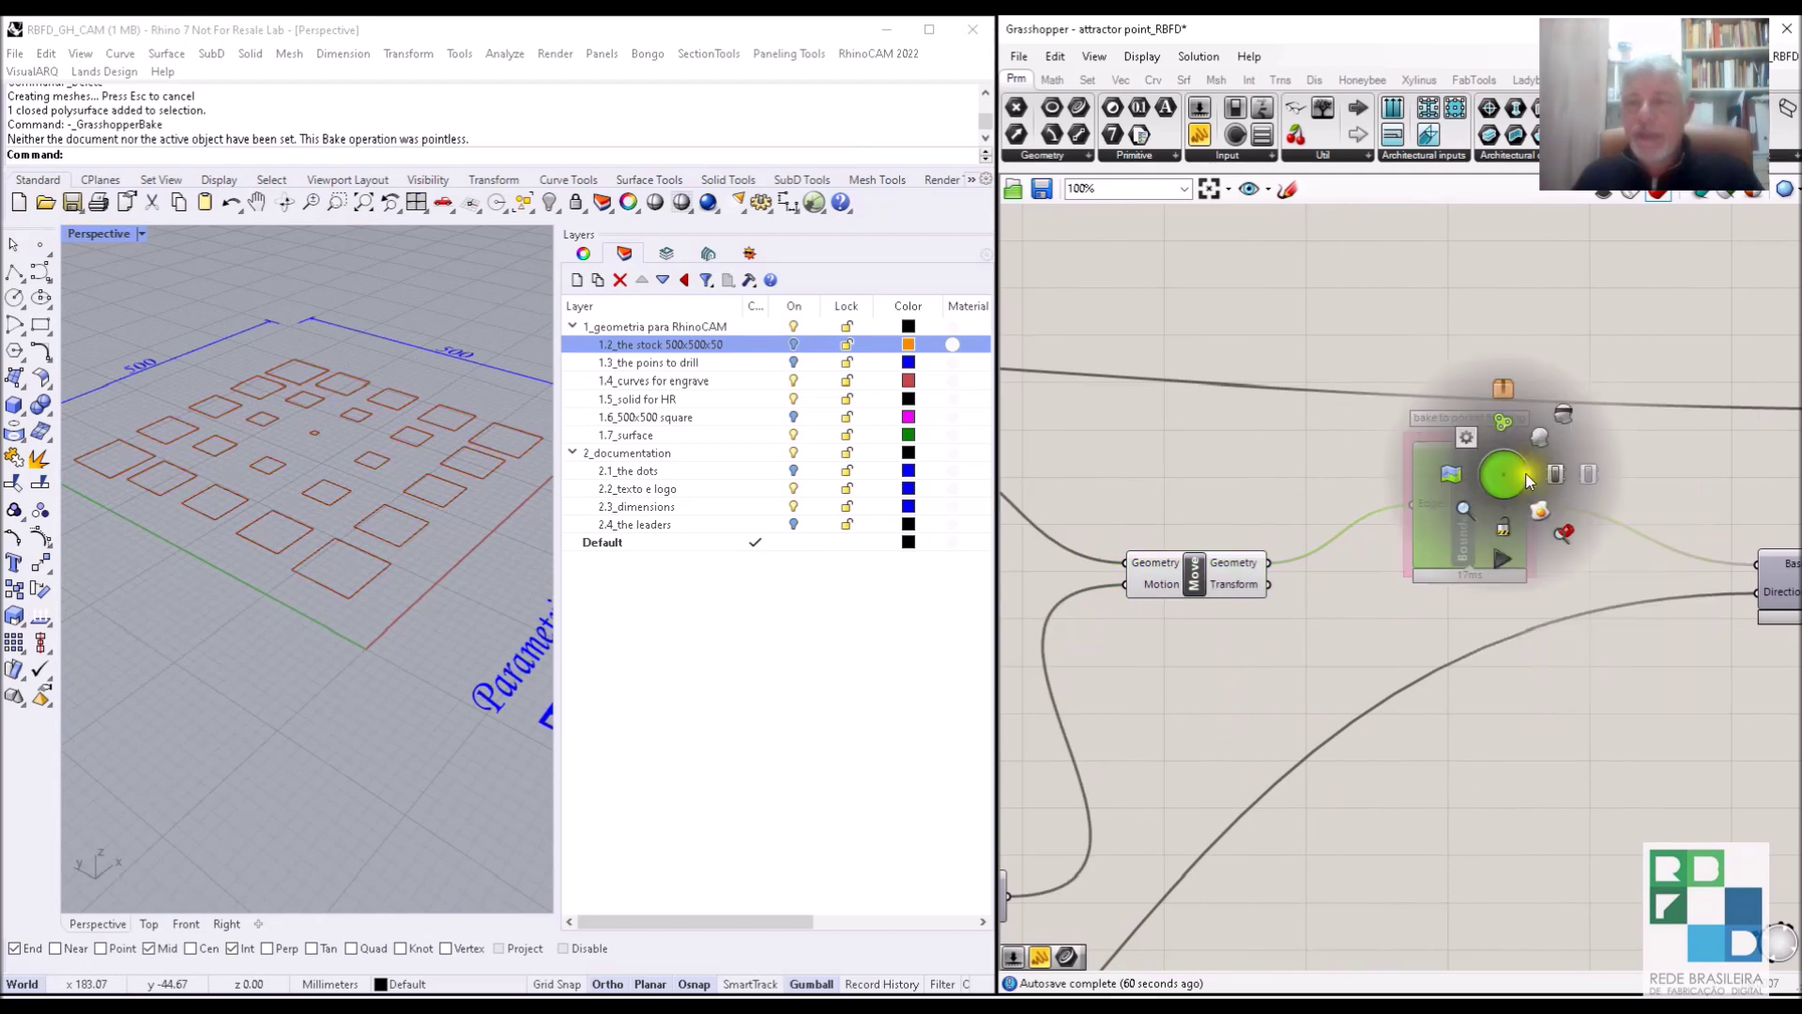
left_click(1540, 440)
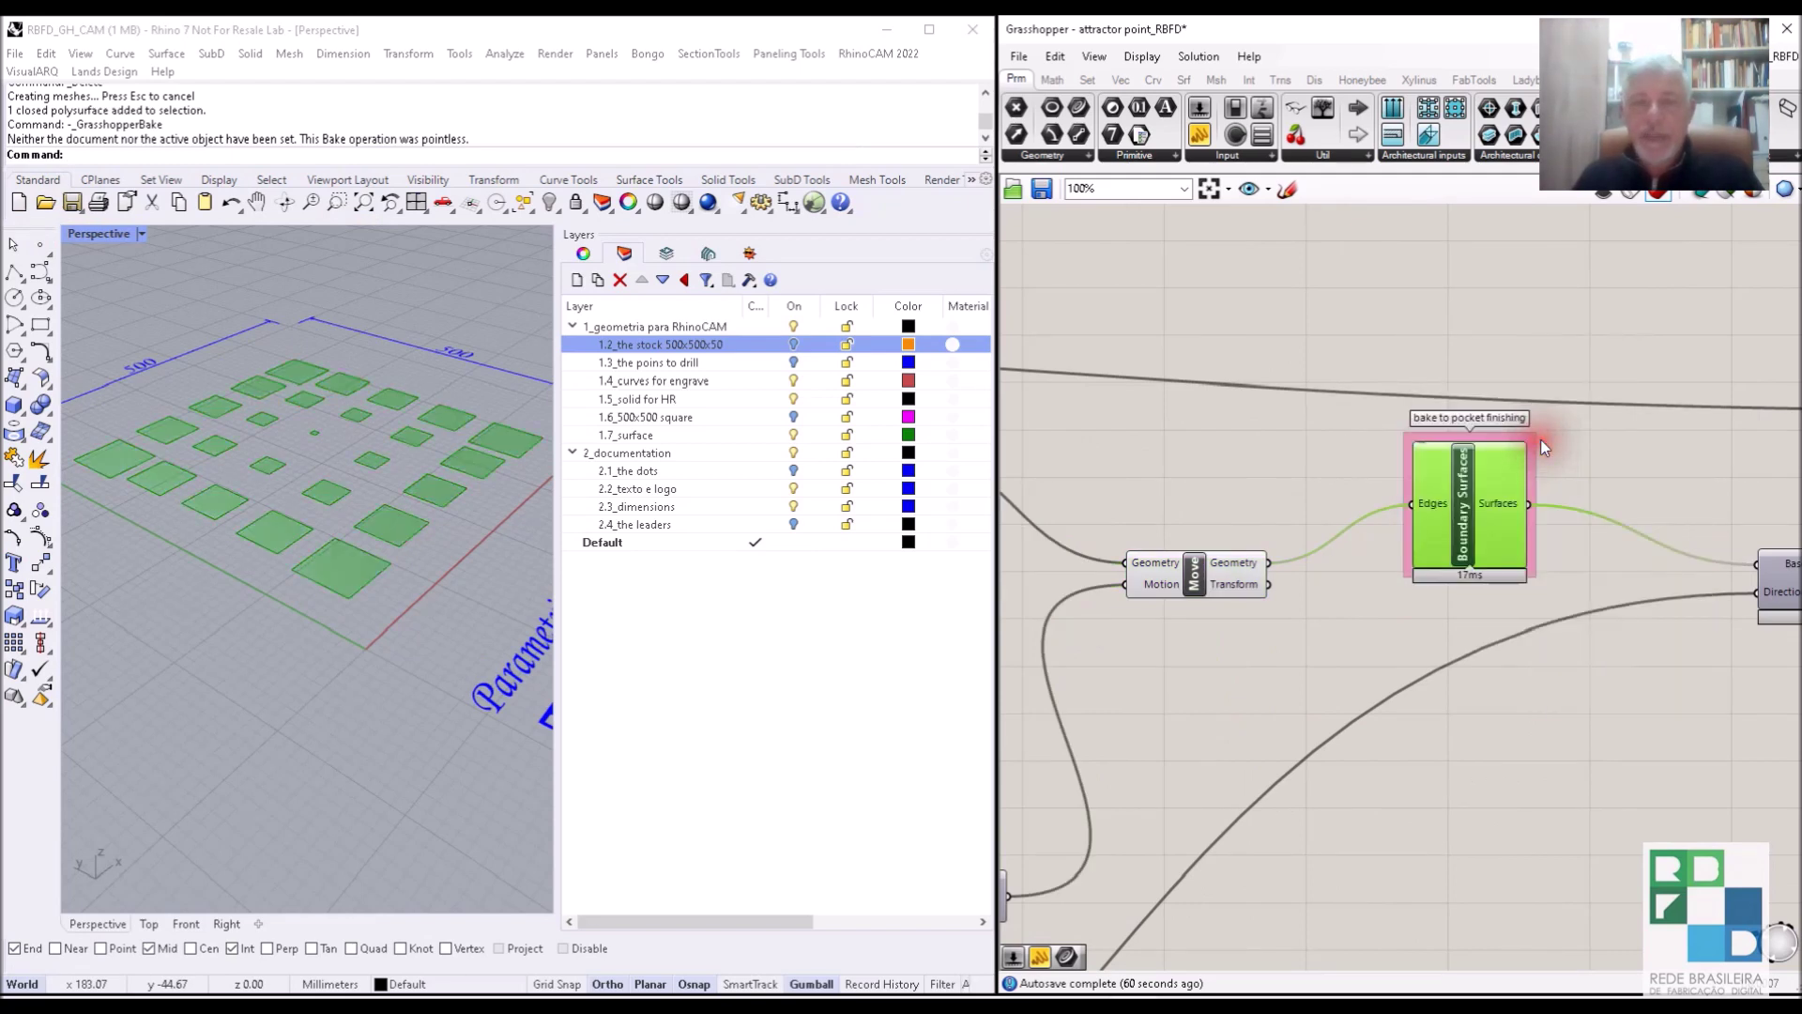
left_click(1190, 575)
middle_click(1189, 574)
left_click(1248, 526)
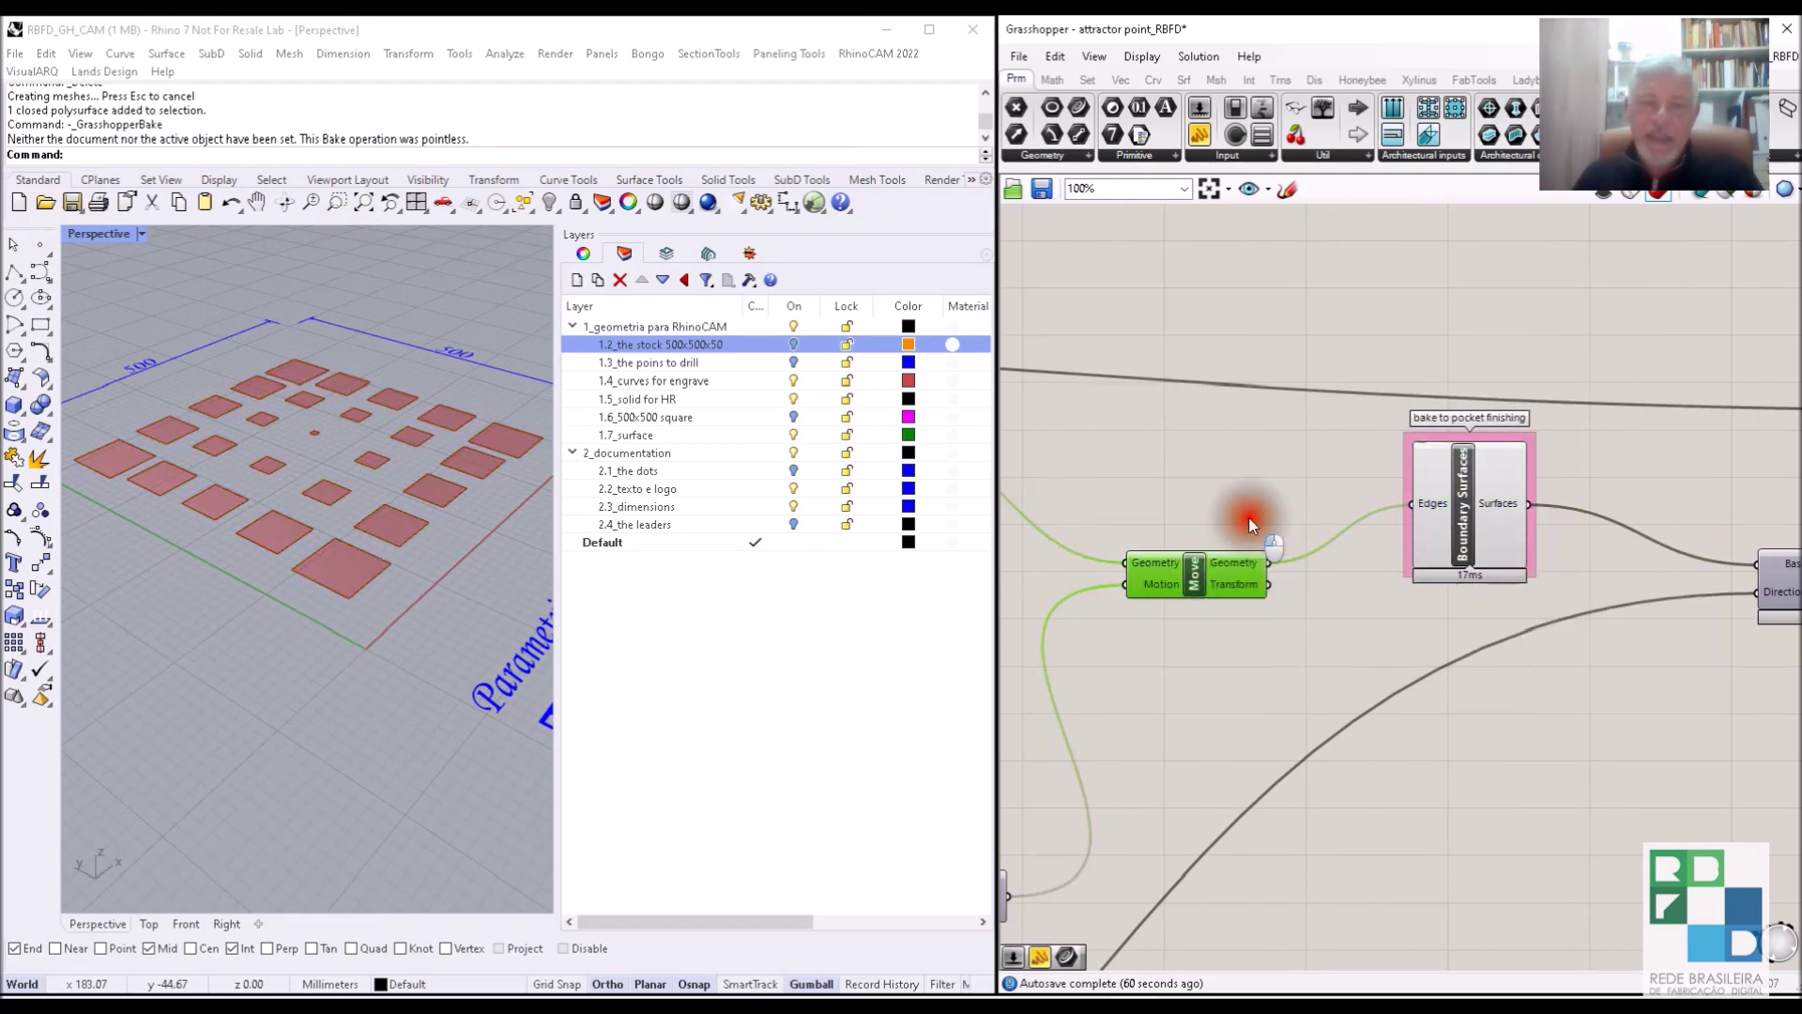
left_click(1458, 497)
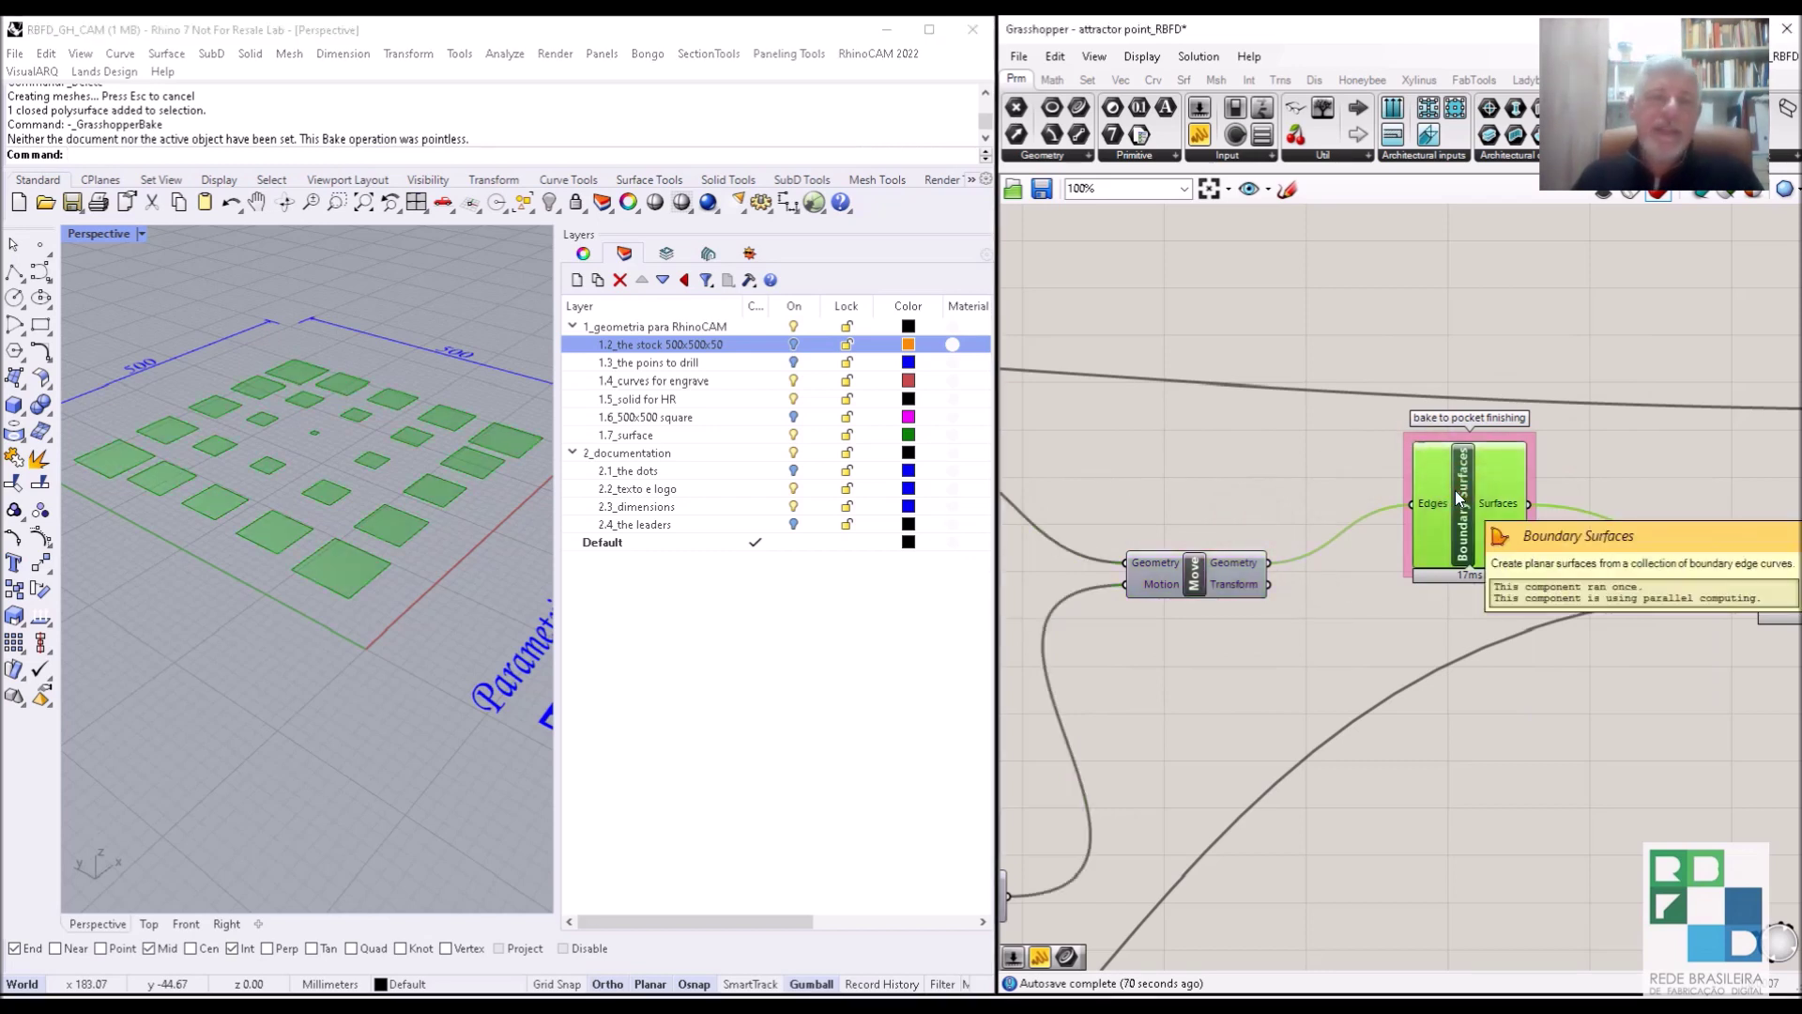
right_click_drag(426, 508, 339, 565)
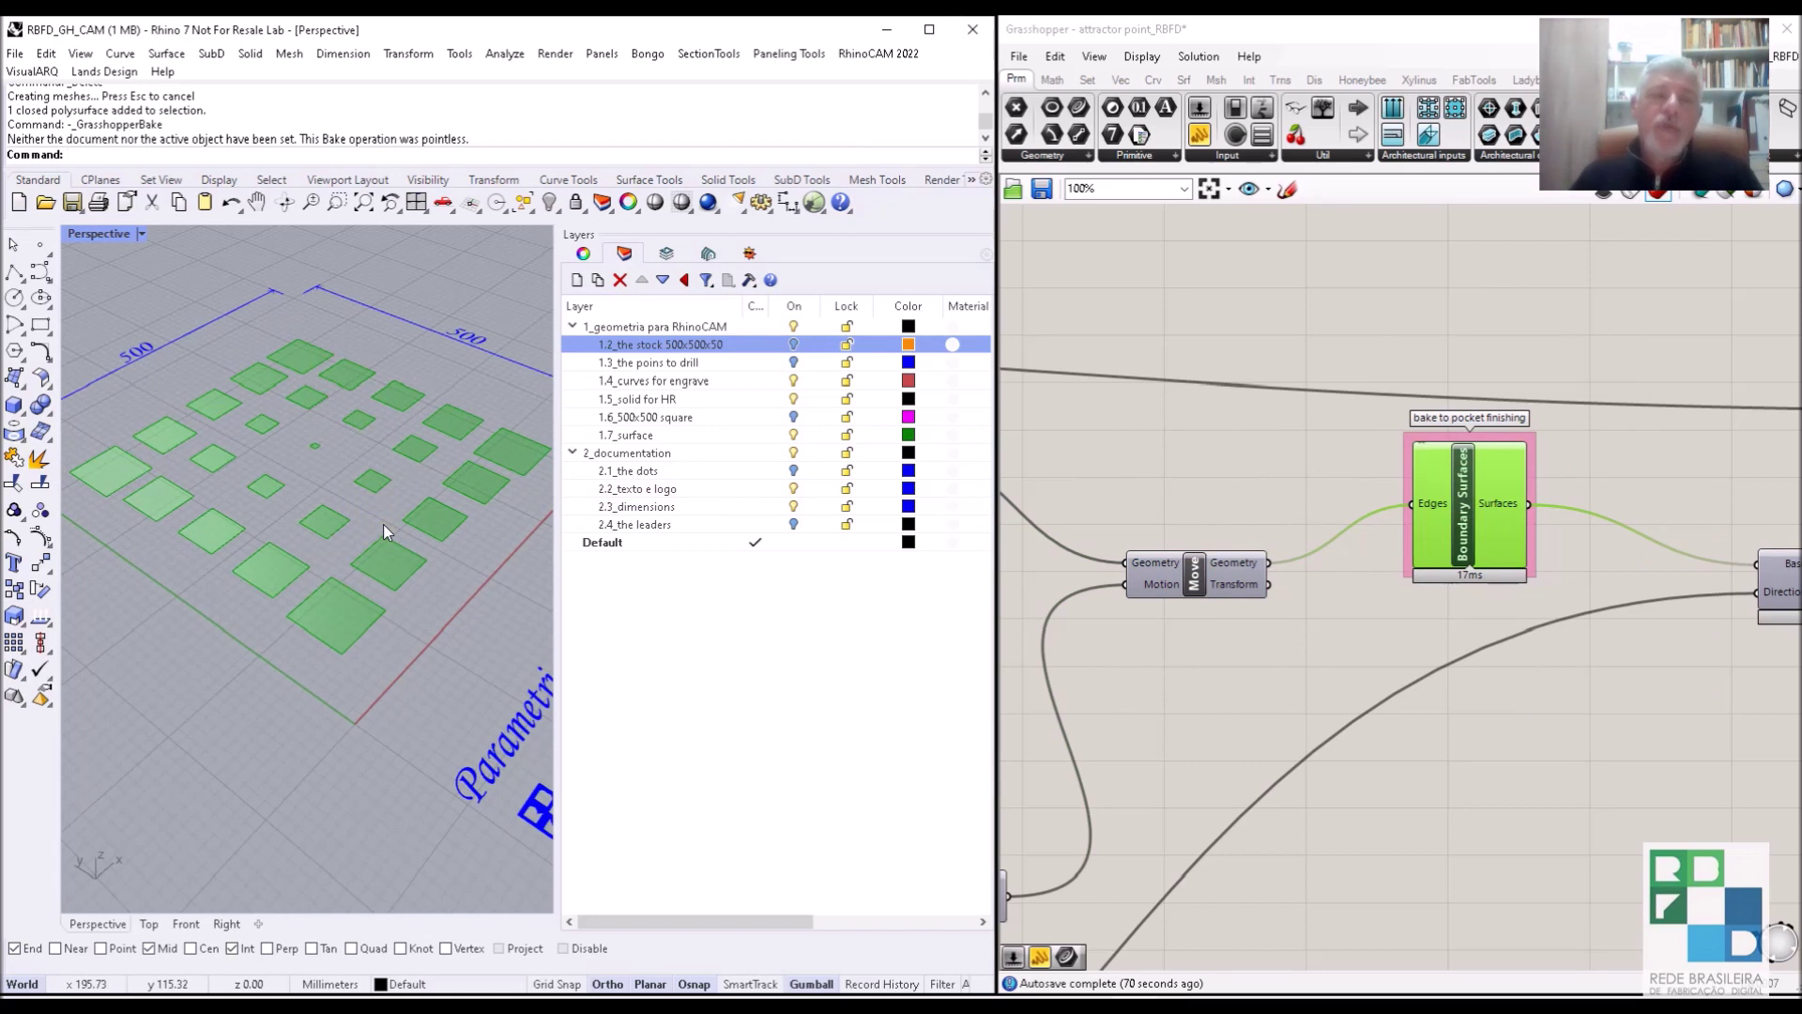
Bake the surfaces output of Boundary Surfaces onto the 1.7_surface layer.
left_click(1477, 470)
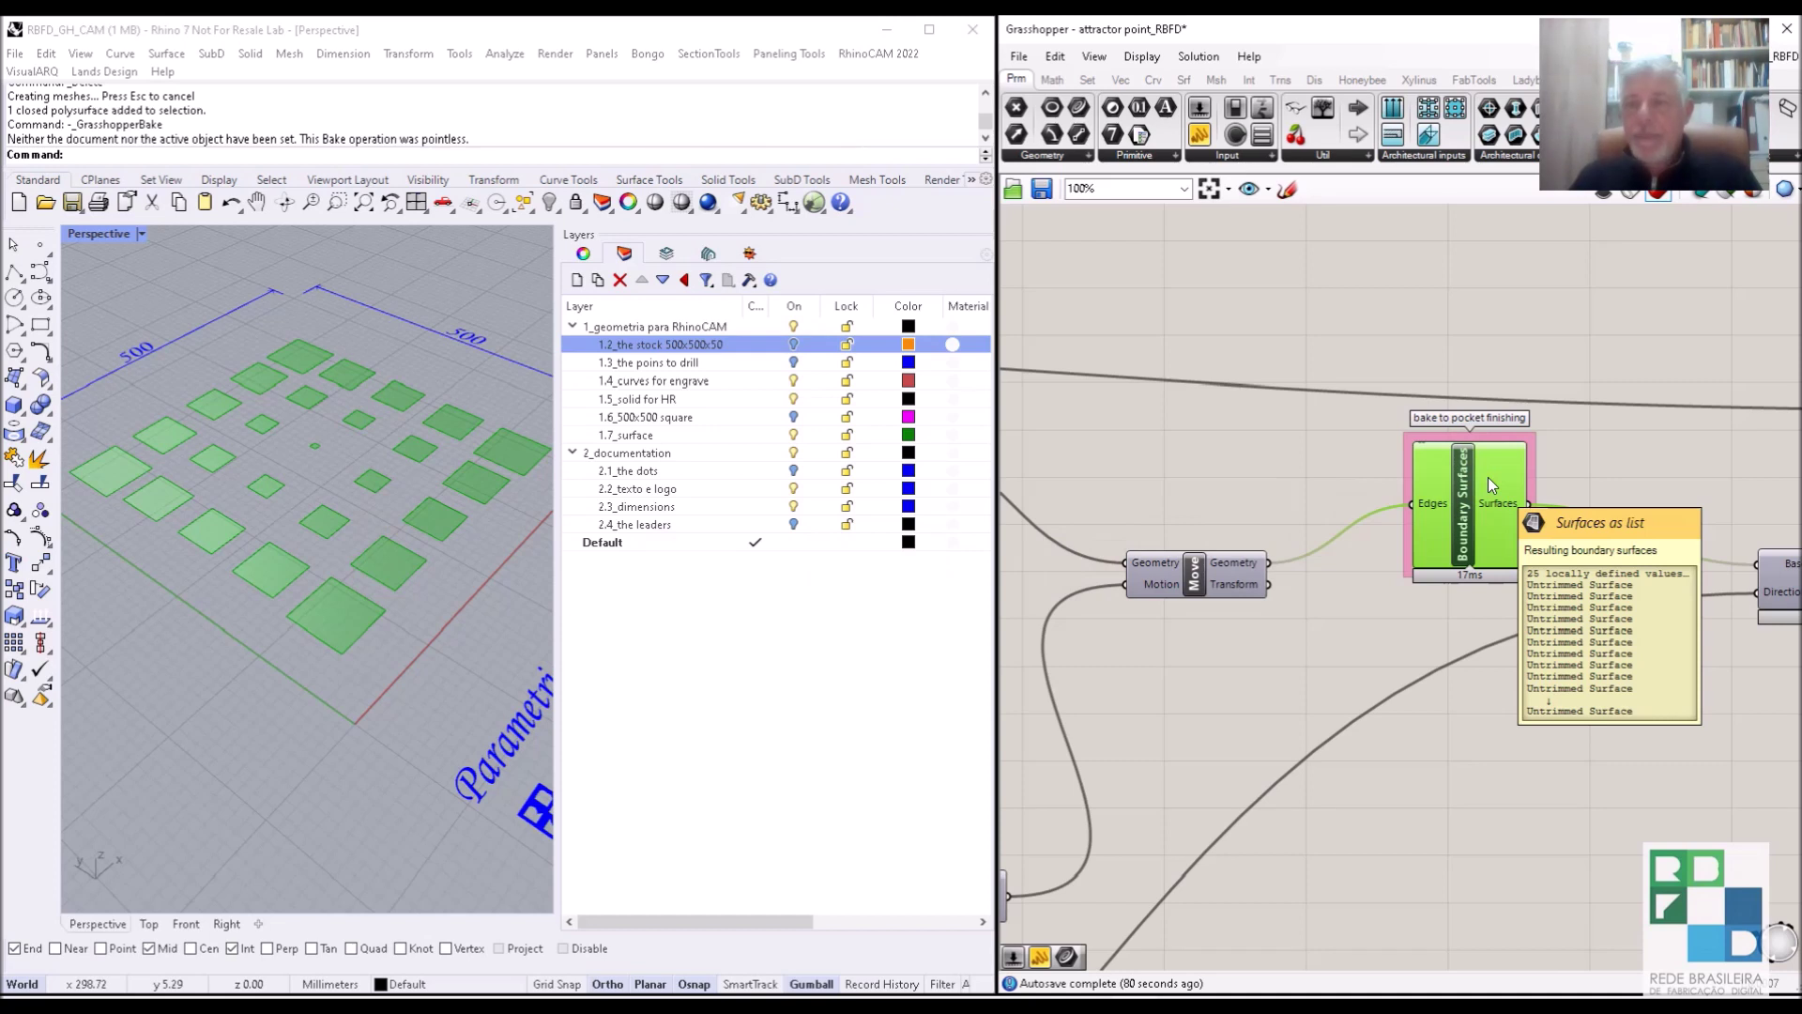
right_click(1489, 479)
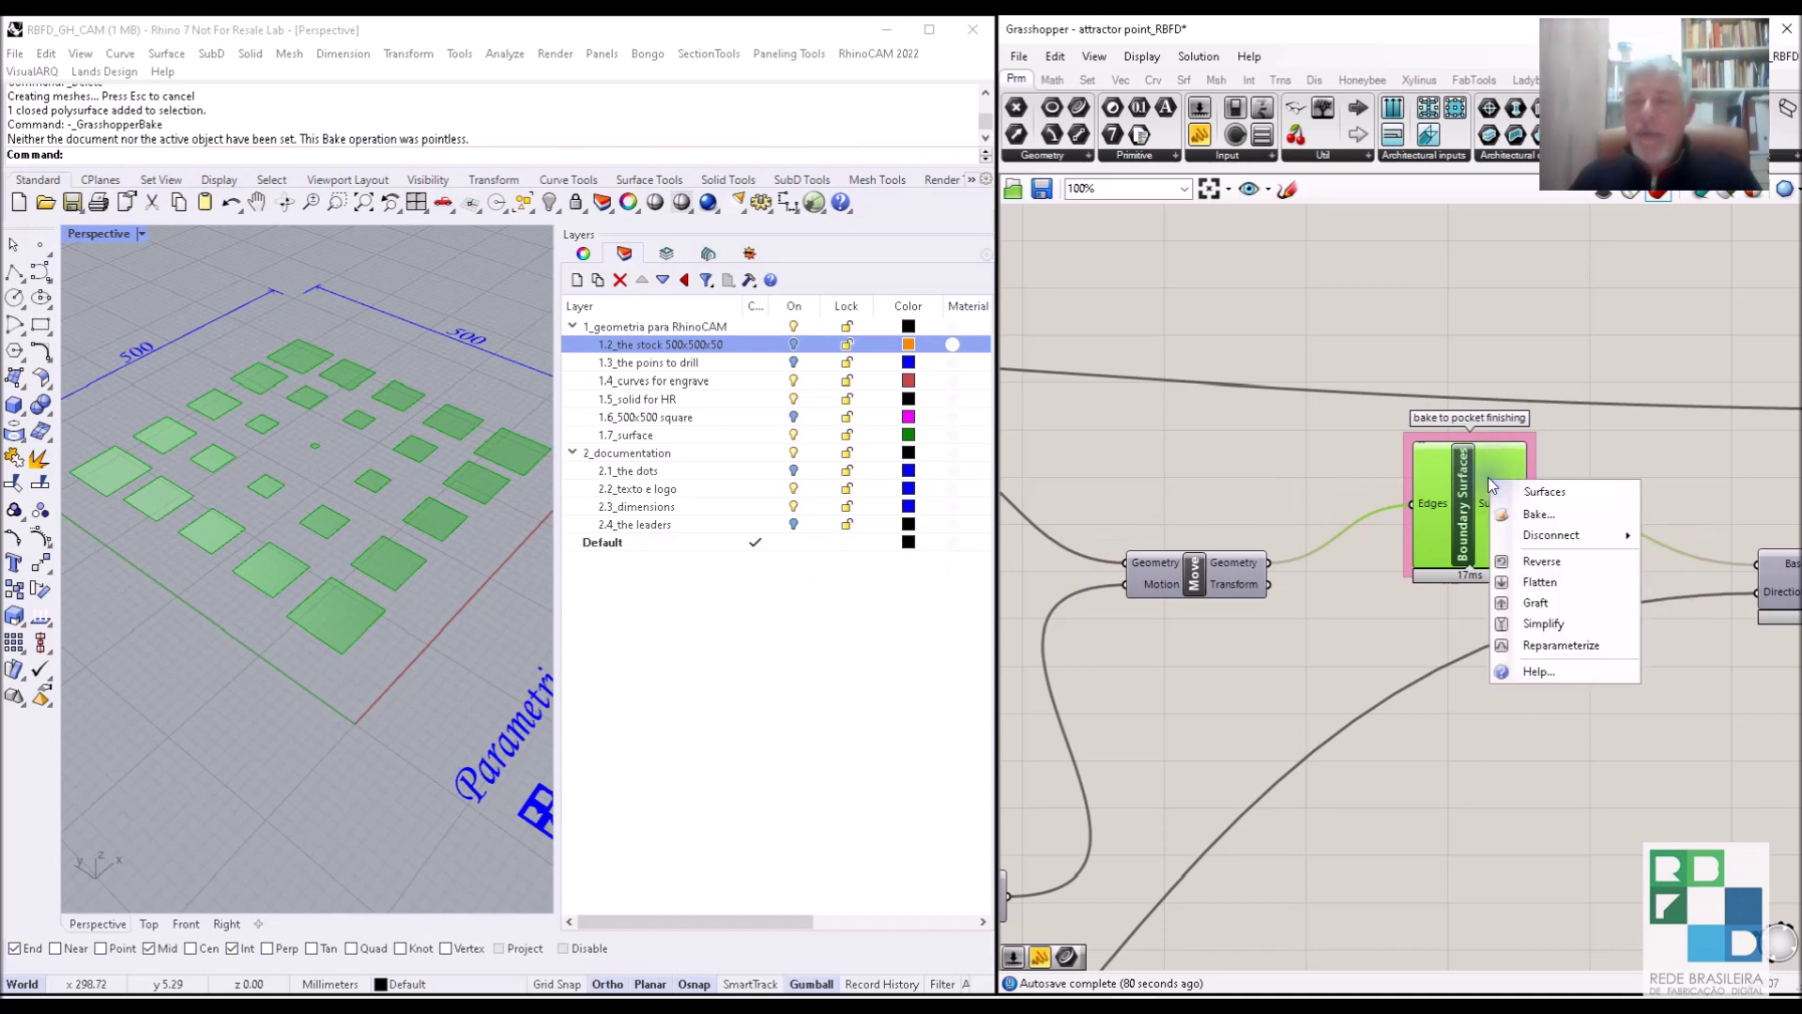
right_click(1529, 516)
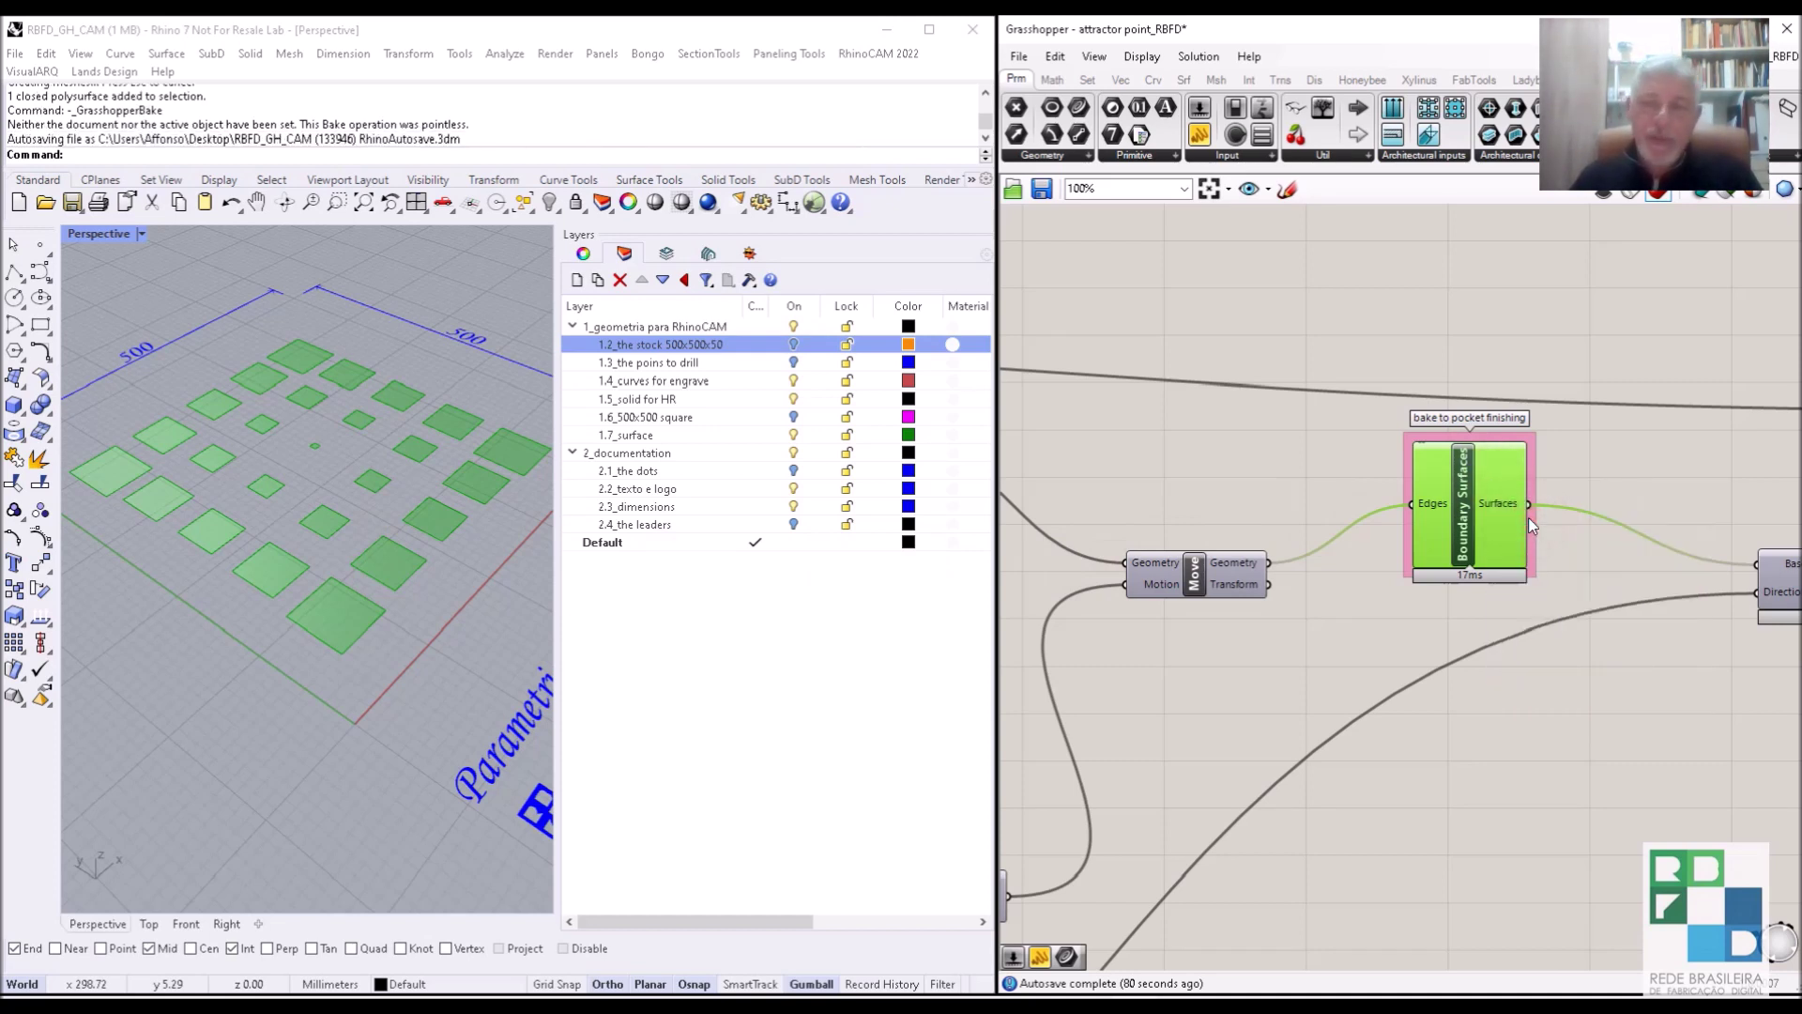
scroll(1649, 463, "down", 3)
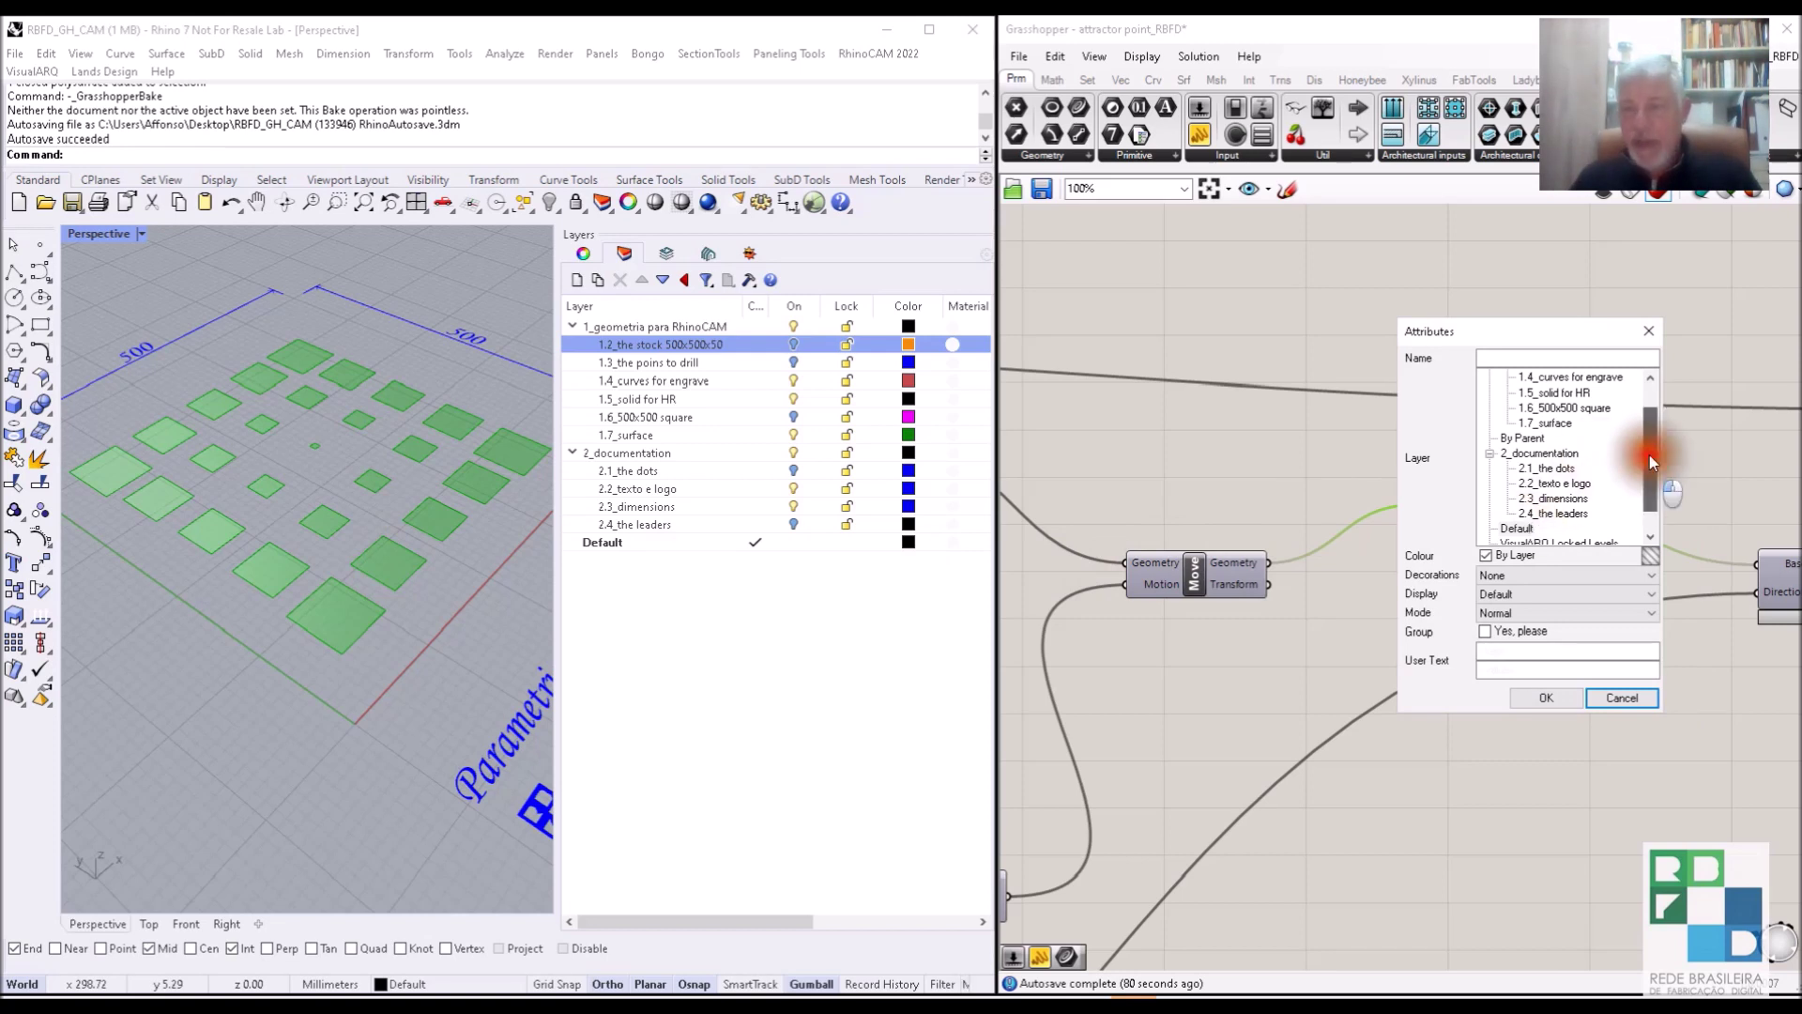
left_click_drag(1649, 464, 1659, 420)
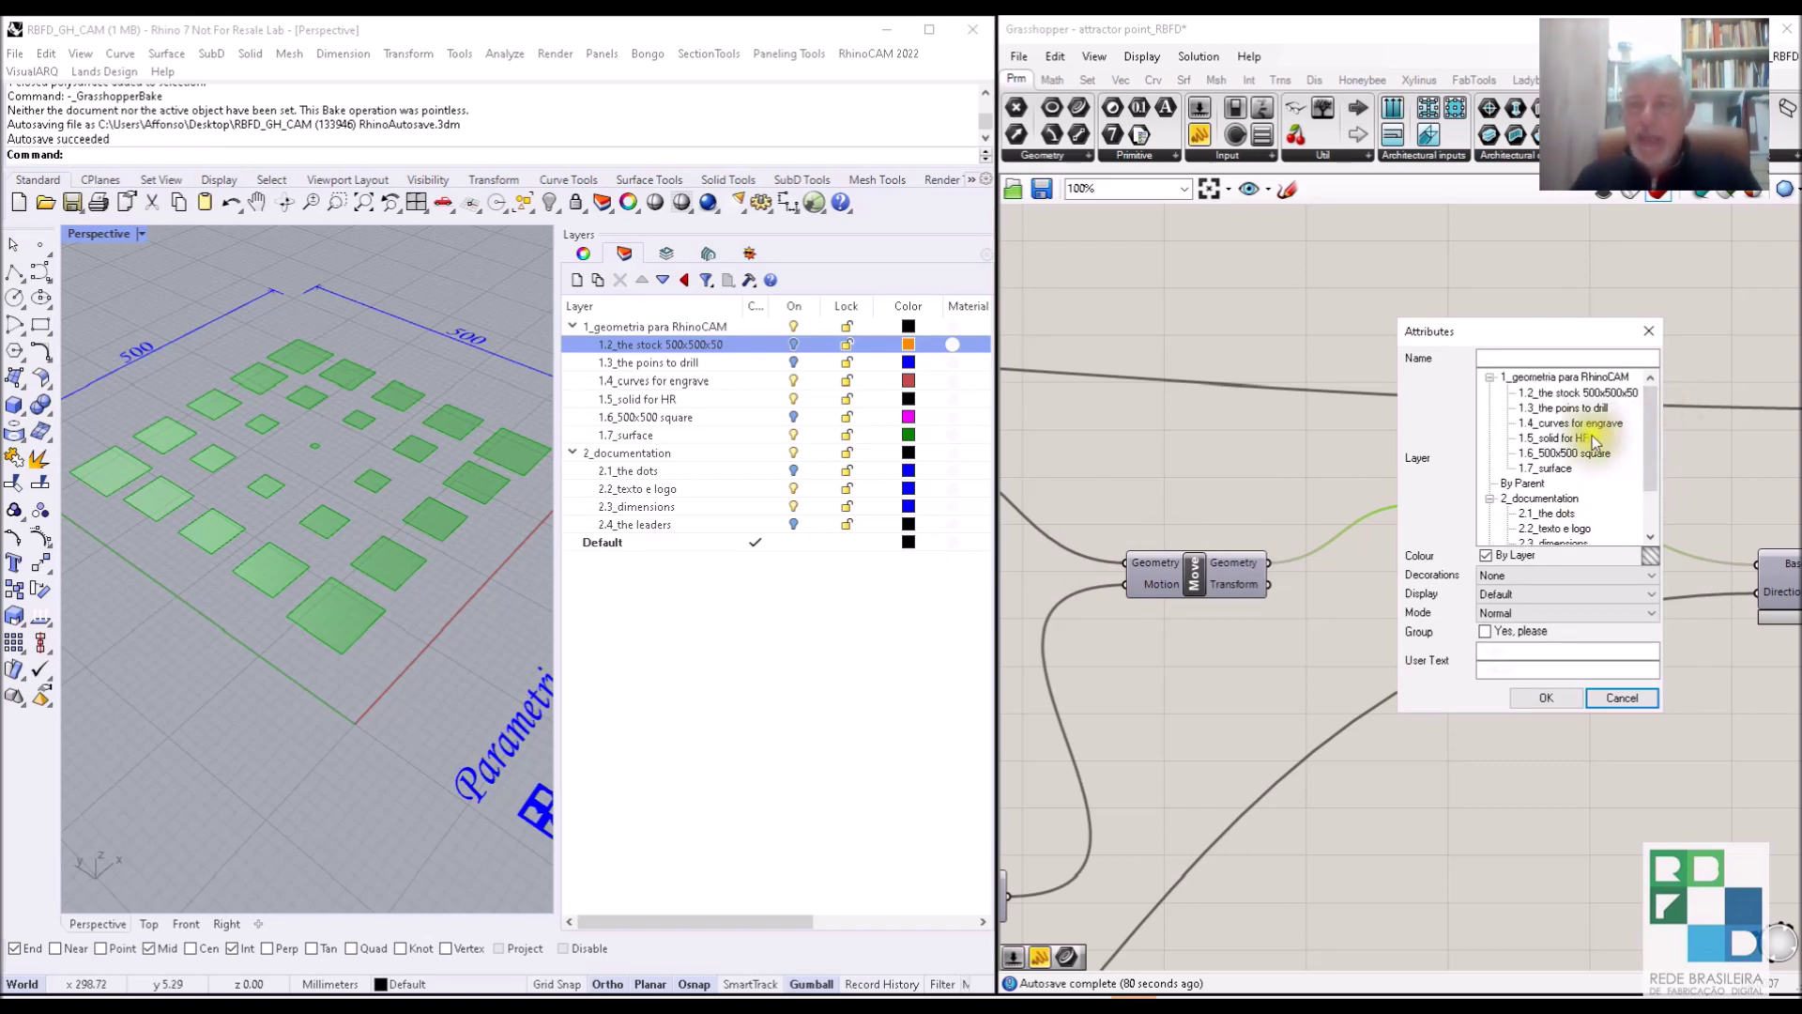
left_click(1545, 468)
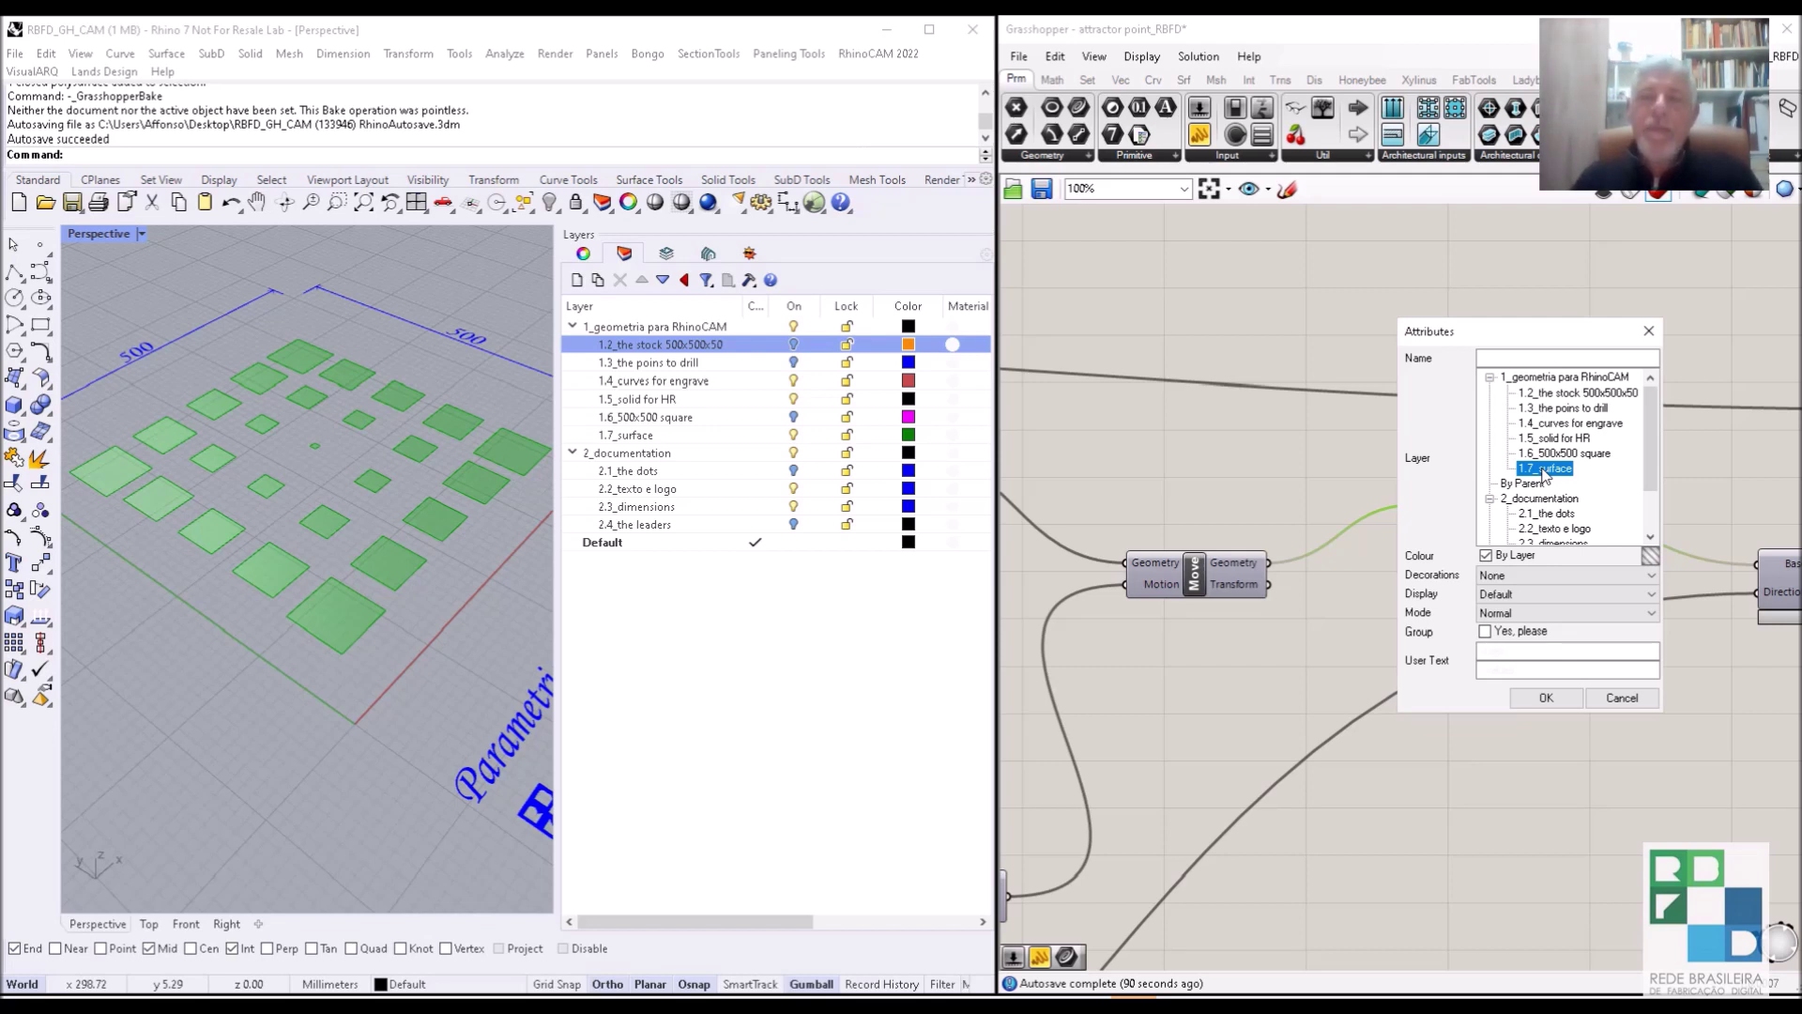
left_click(1545, 697)
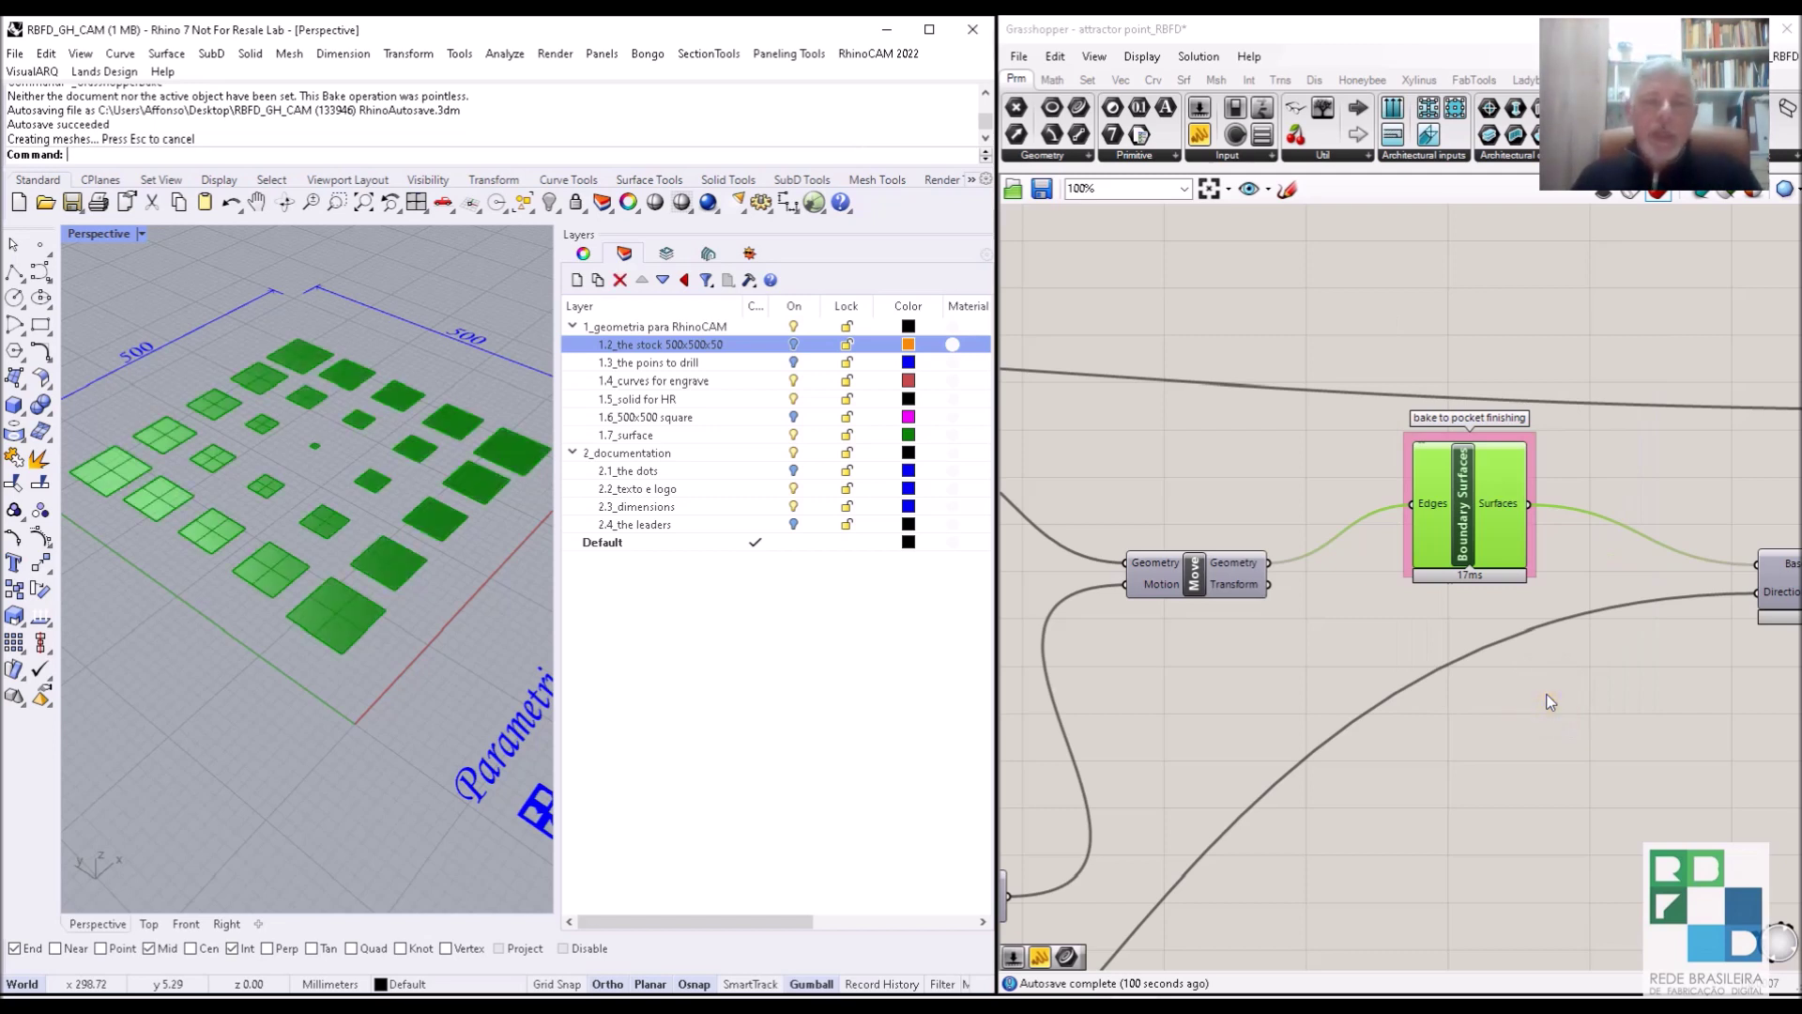
Hide the 1.7_surface layer and turn off the preview of the Boundary Surfaces component.
left_click(793, 434)
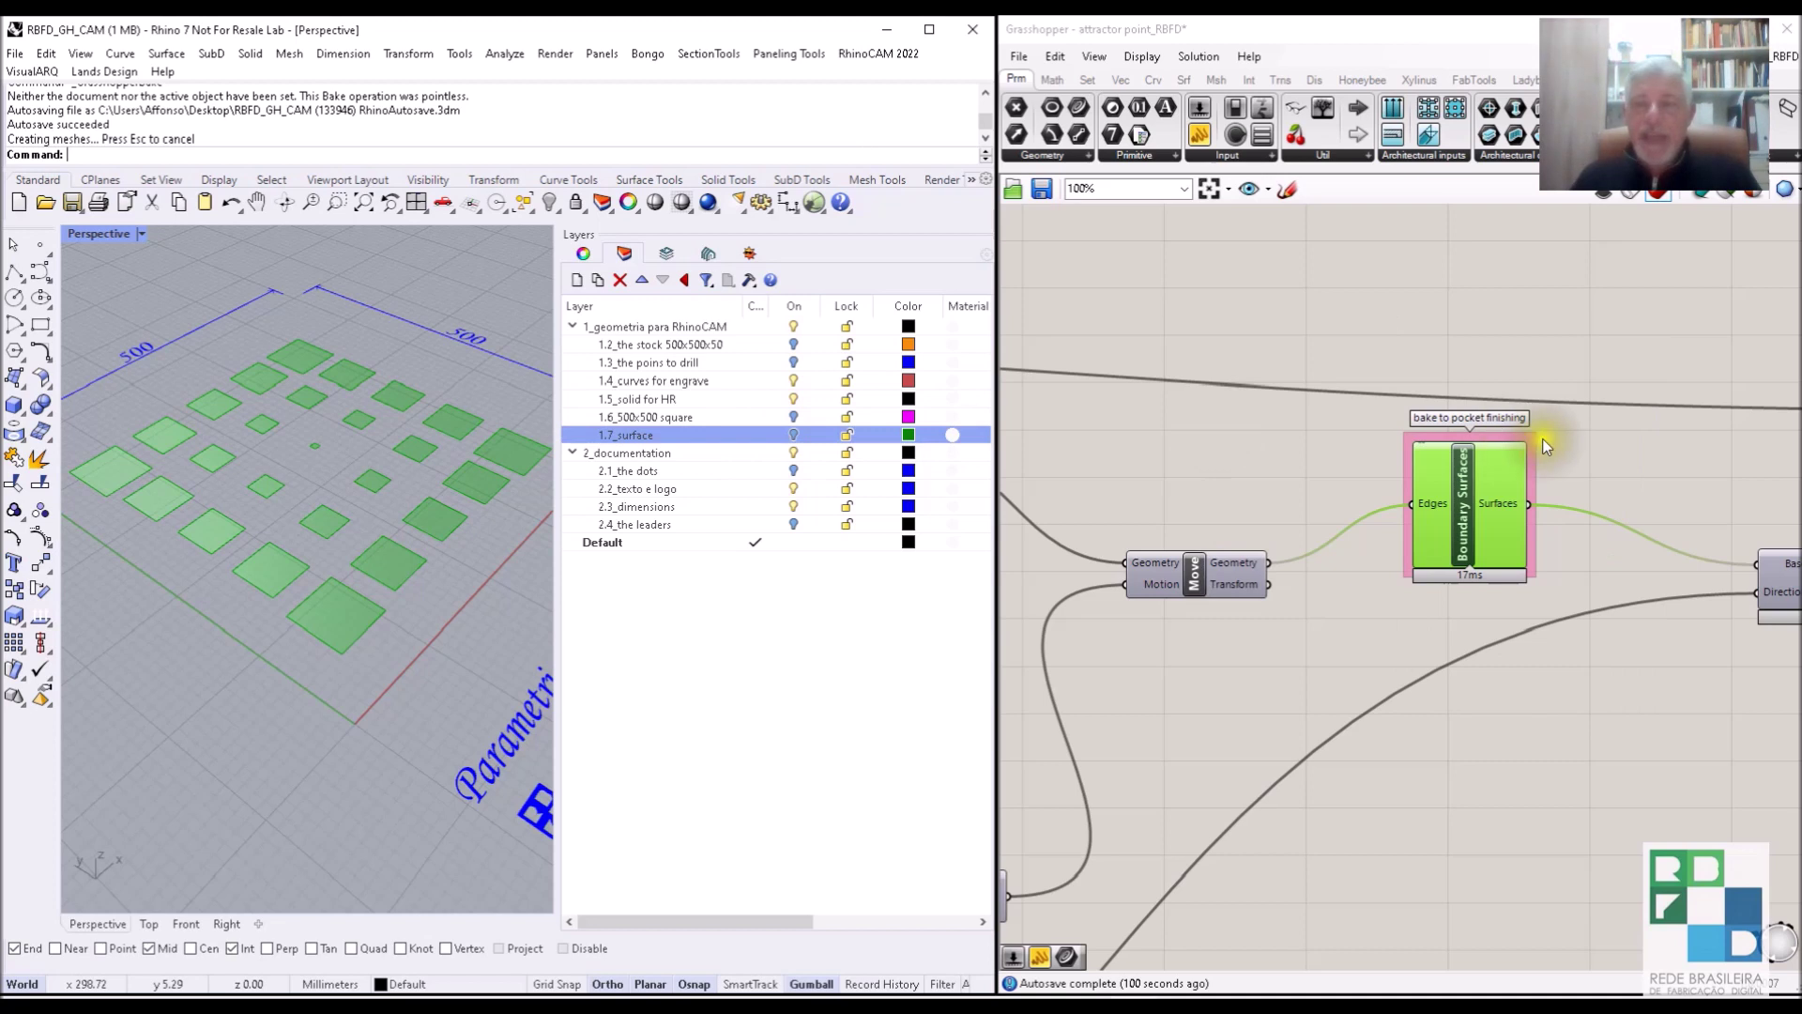
middle_click(1481, 471)
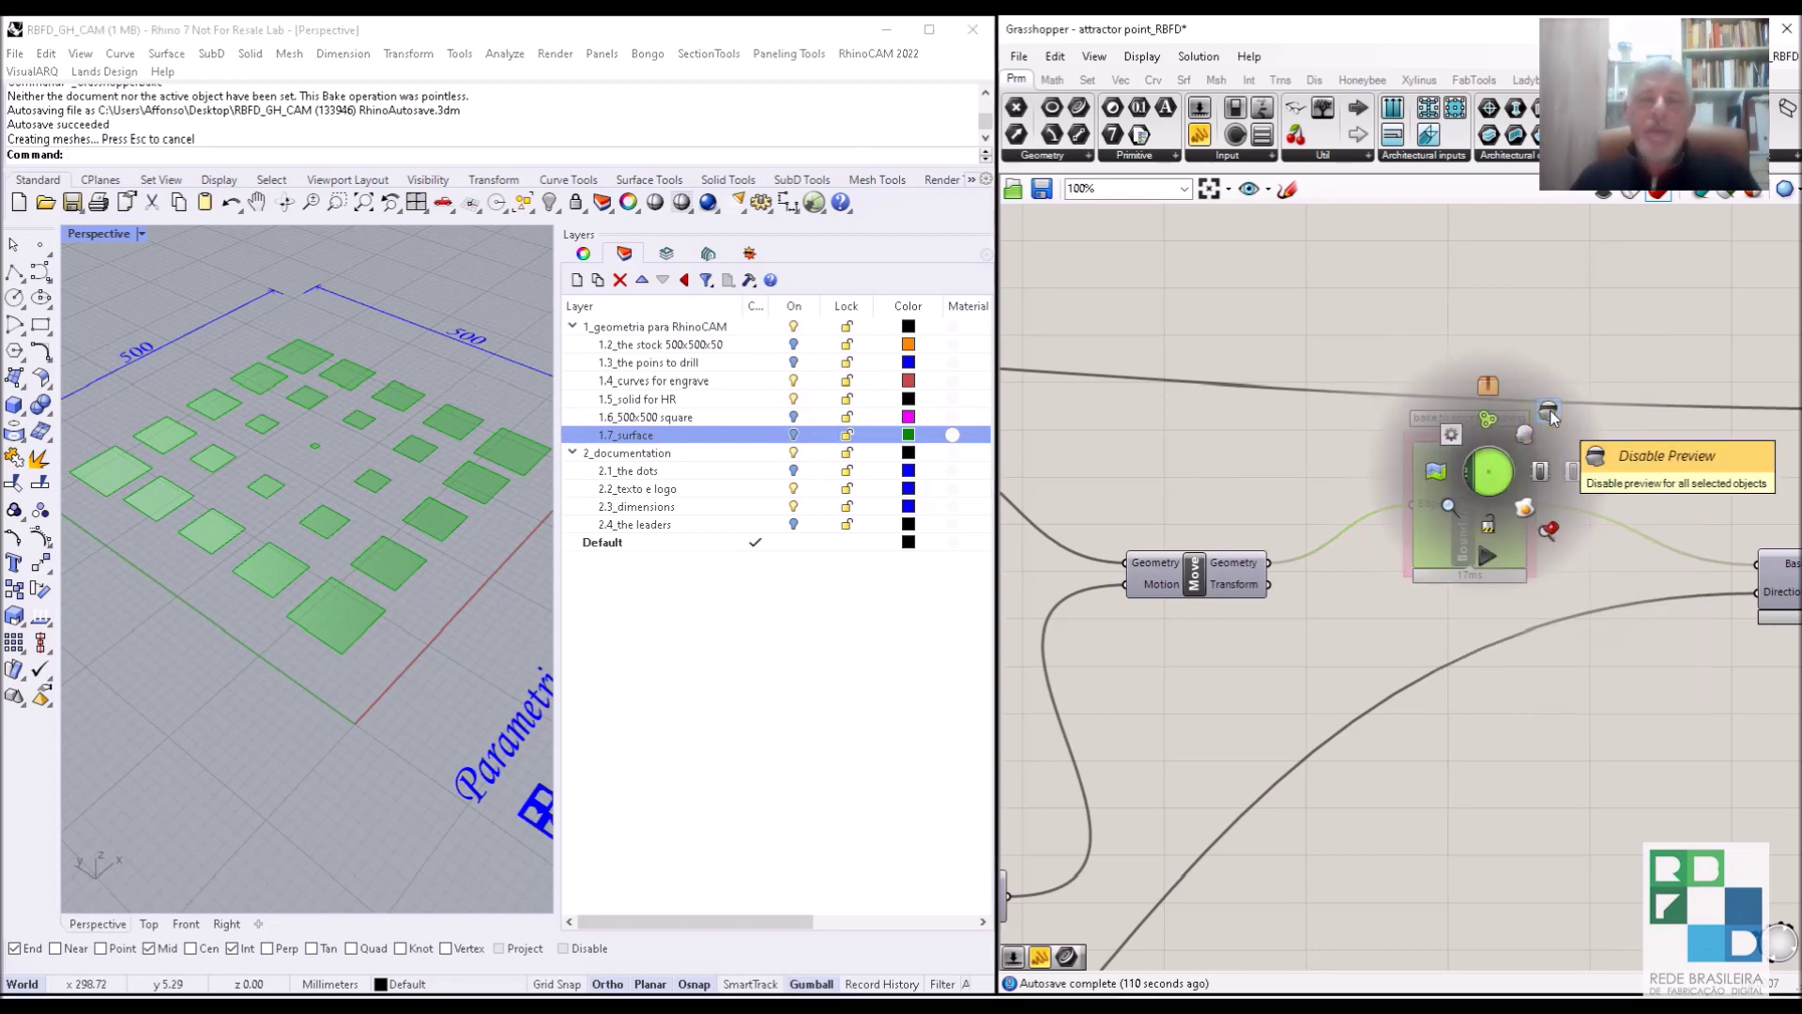
left_click(1549, 414)
Turn on the preview of the Solid Difference component labelled "bake to horizontal roughing".
scroll(1554, 422, "down", 1)
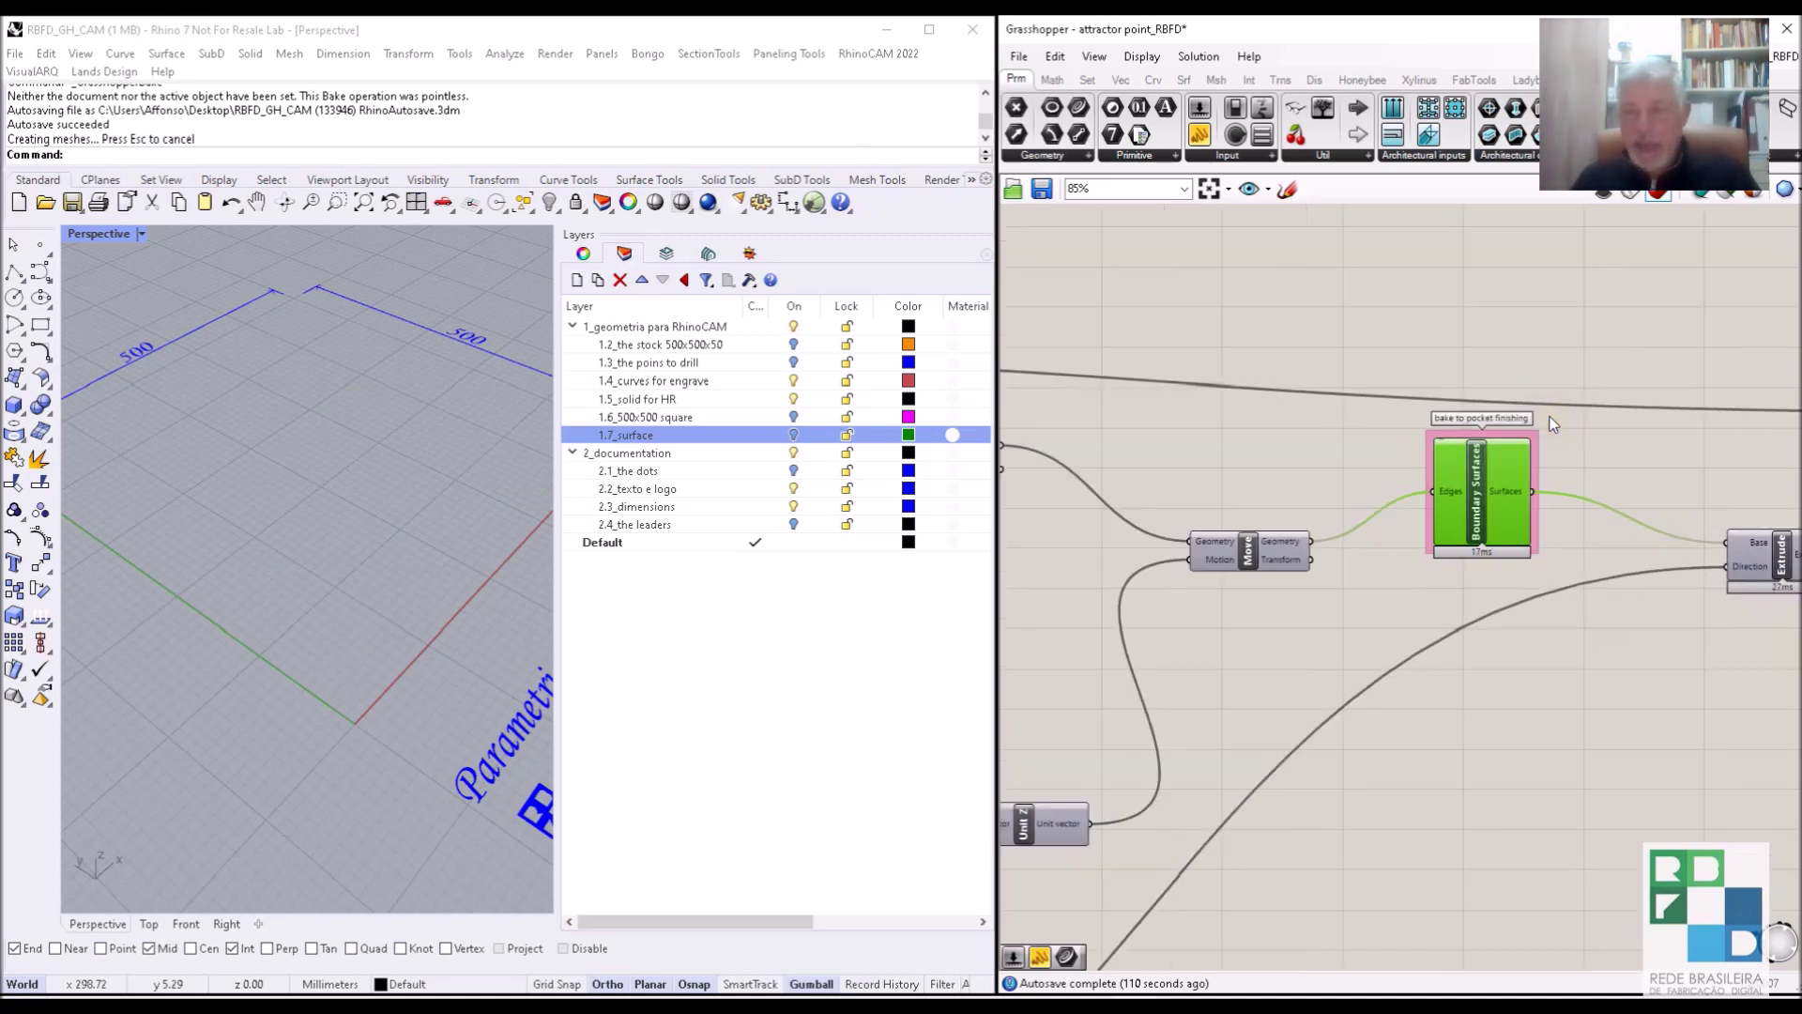
right_click_drag(1633, 492, 1295, 442)
right_click_drag(1649, 463, 1291, 503)
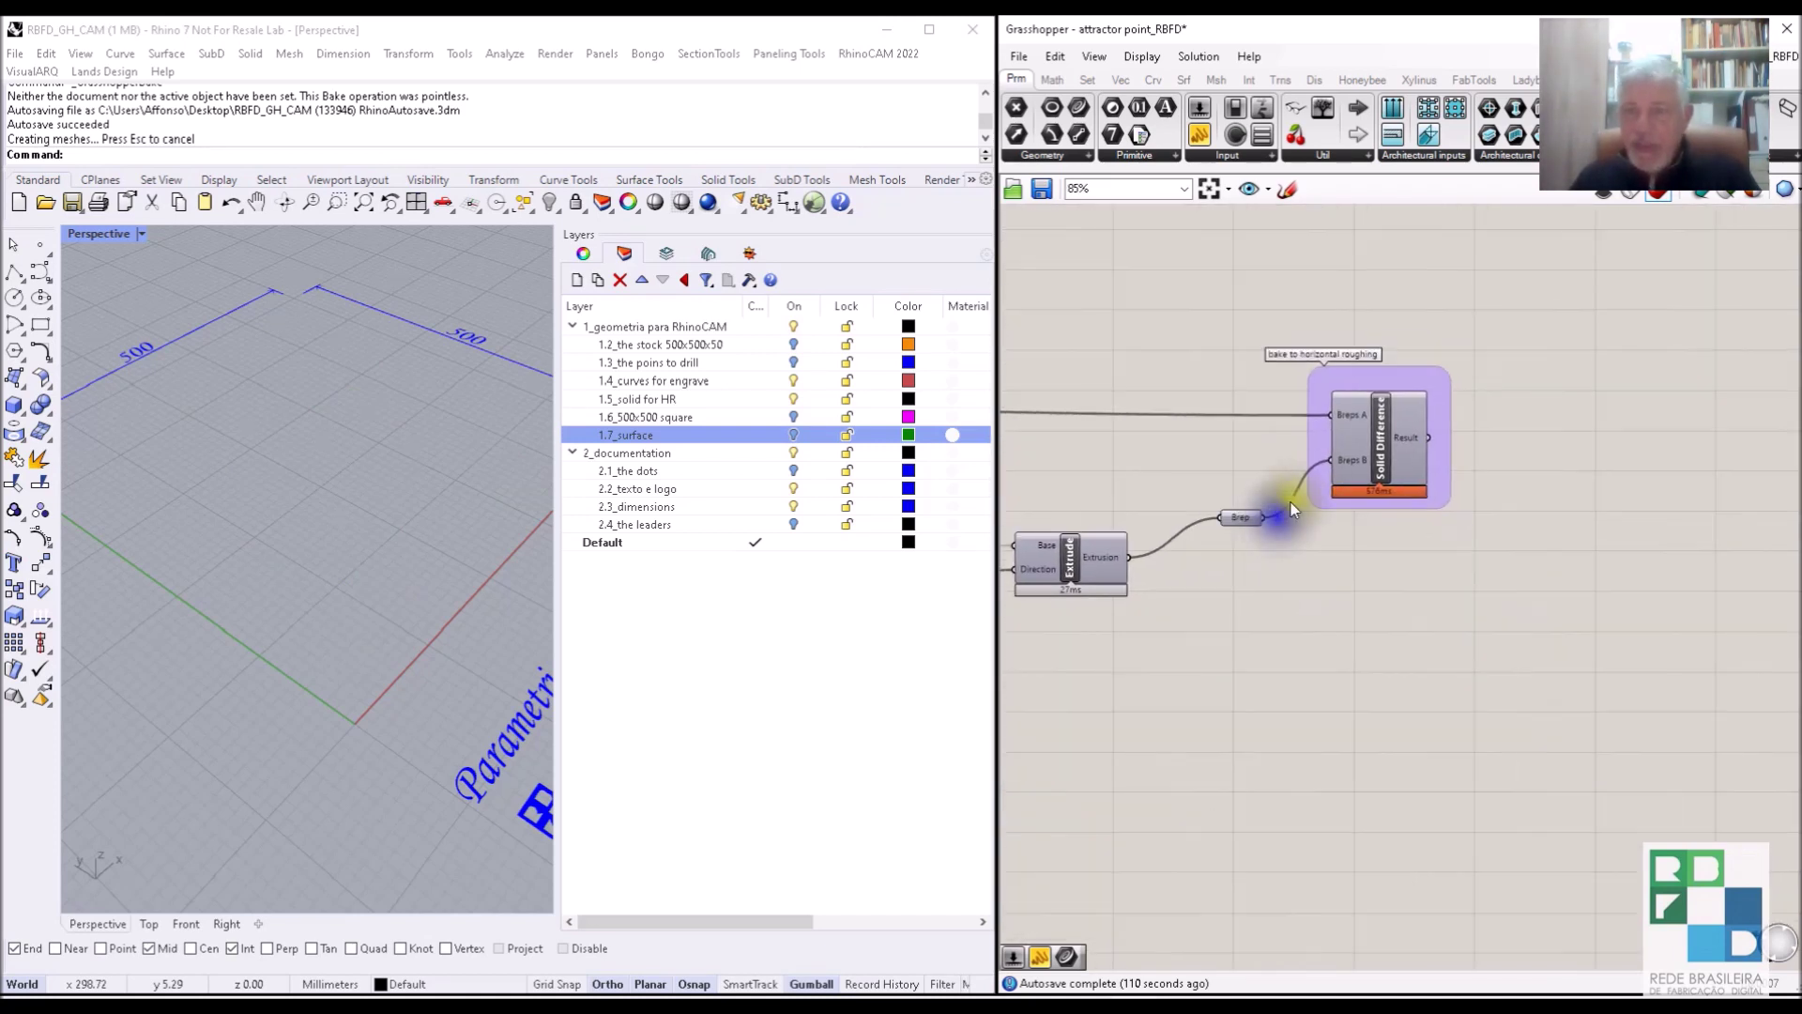
scroll(1398, 459, "up", 2)
left_click(1378, 425)
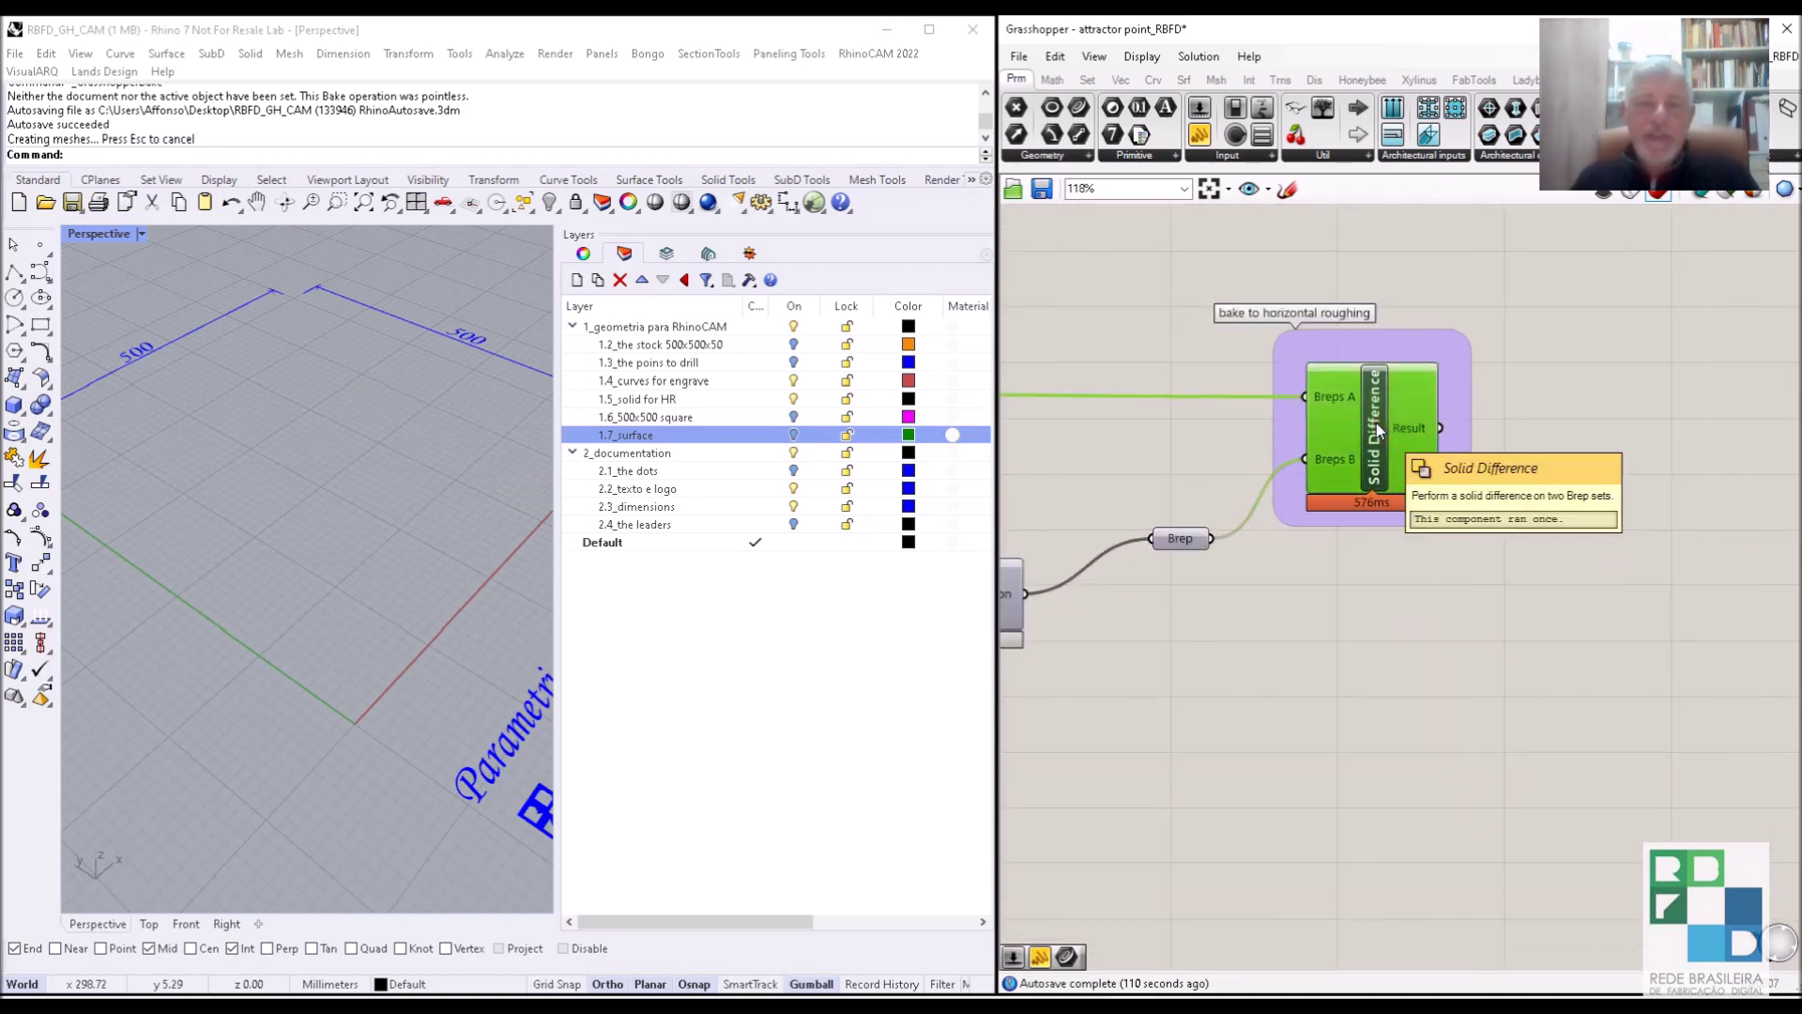
middle_click(1376, 423)
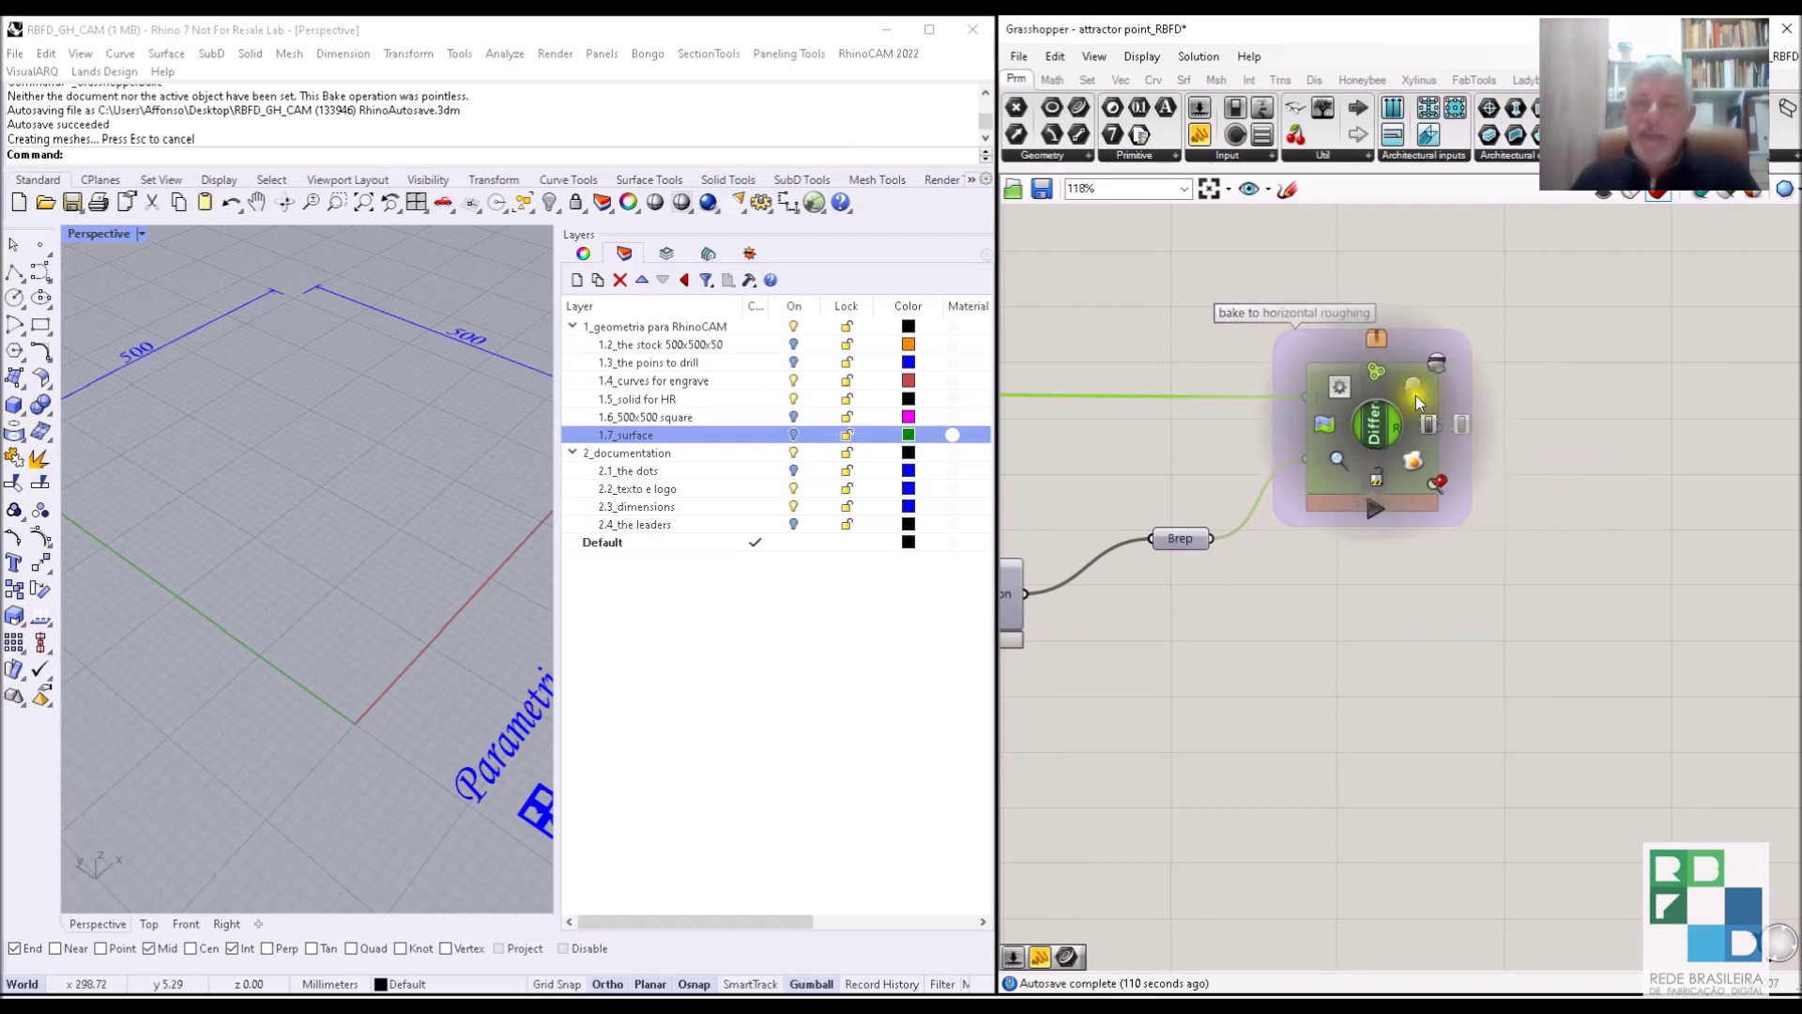
left_click(1416, 393)
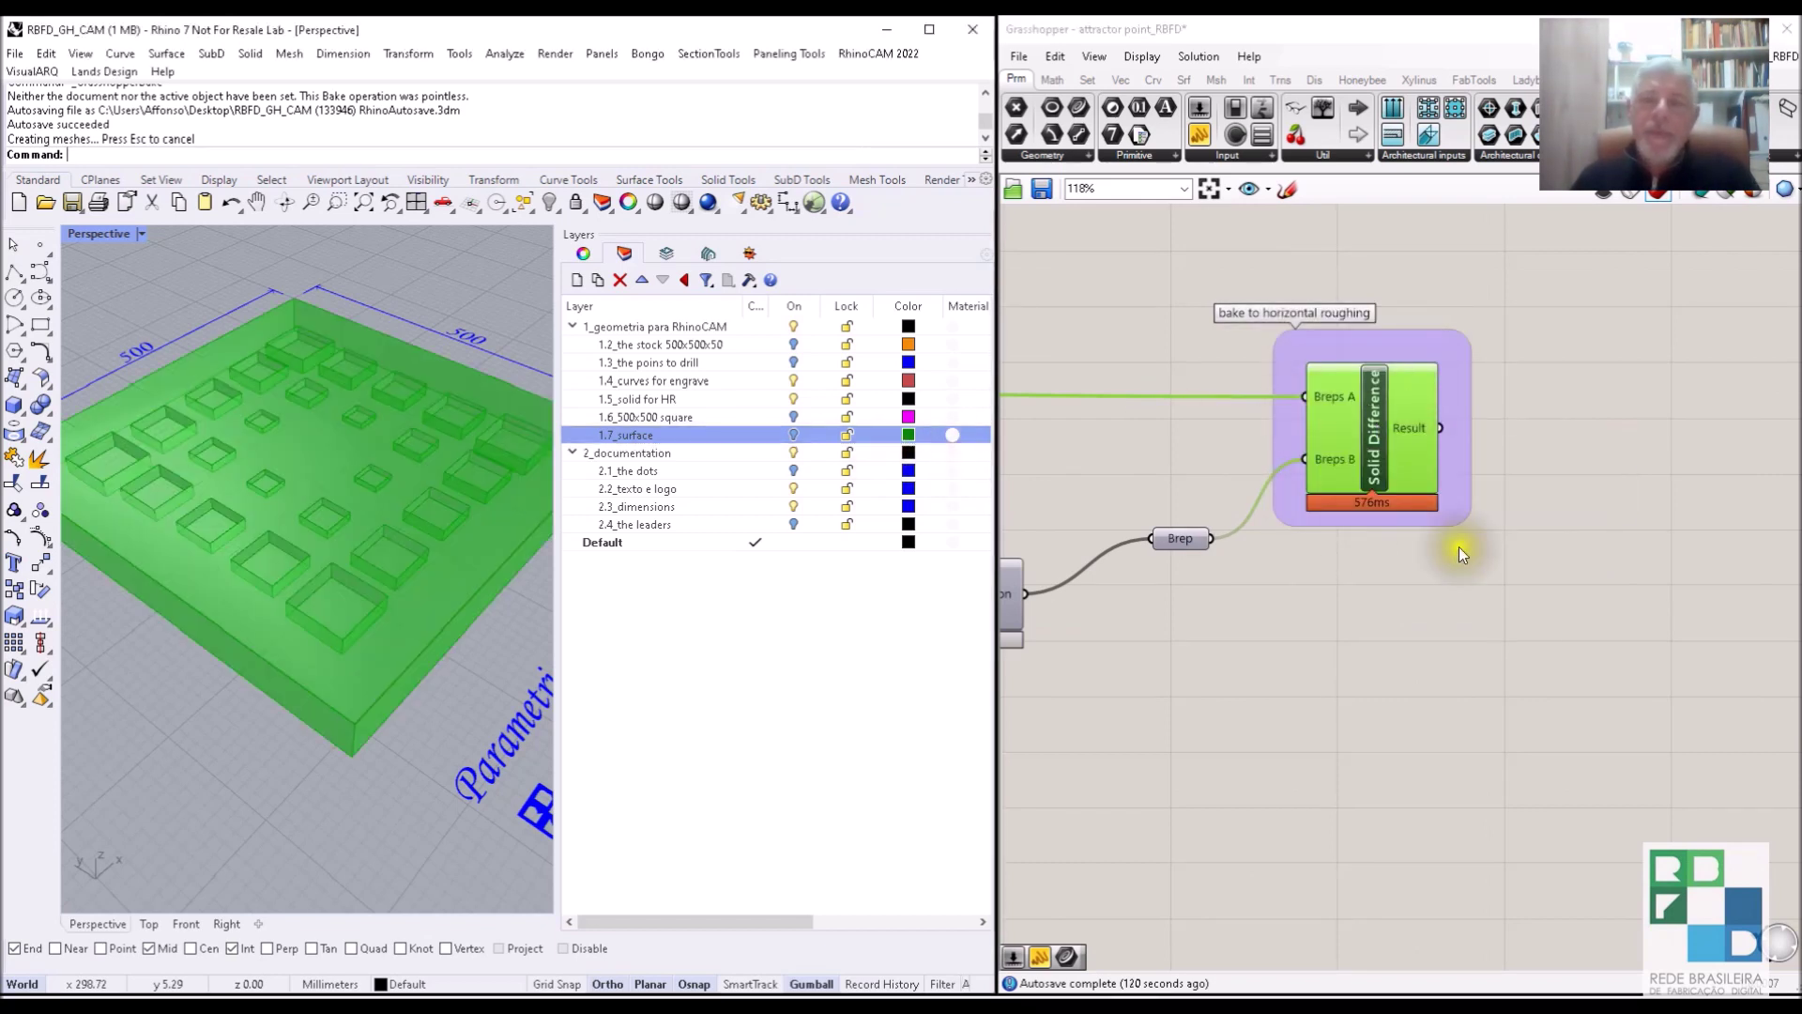
Trace how Boundary Surfaces and the Unit Z vector feed Extrude, and how the extrusion reaches Solid Difference through the Brep parameter.
right_click_drag(1458, 546, 1629, 523)
right_click_drag(916, 499, 1477, 523)
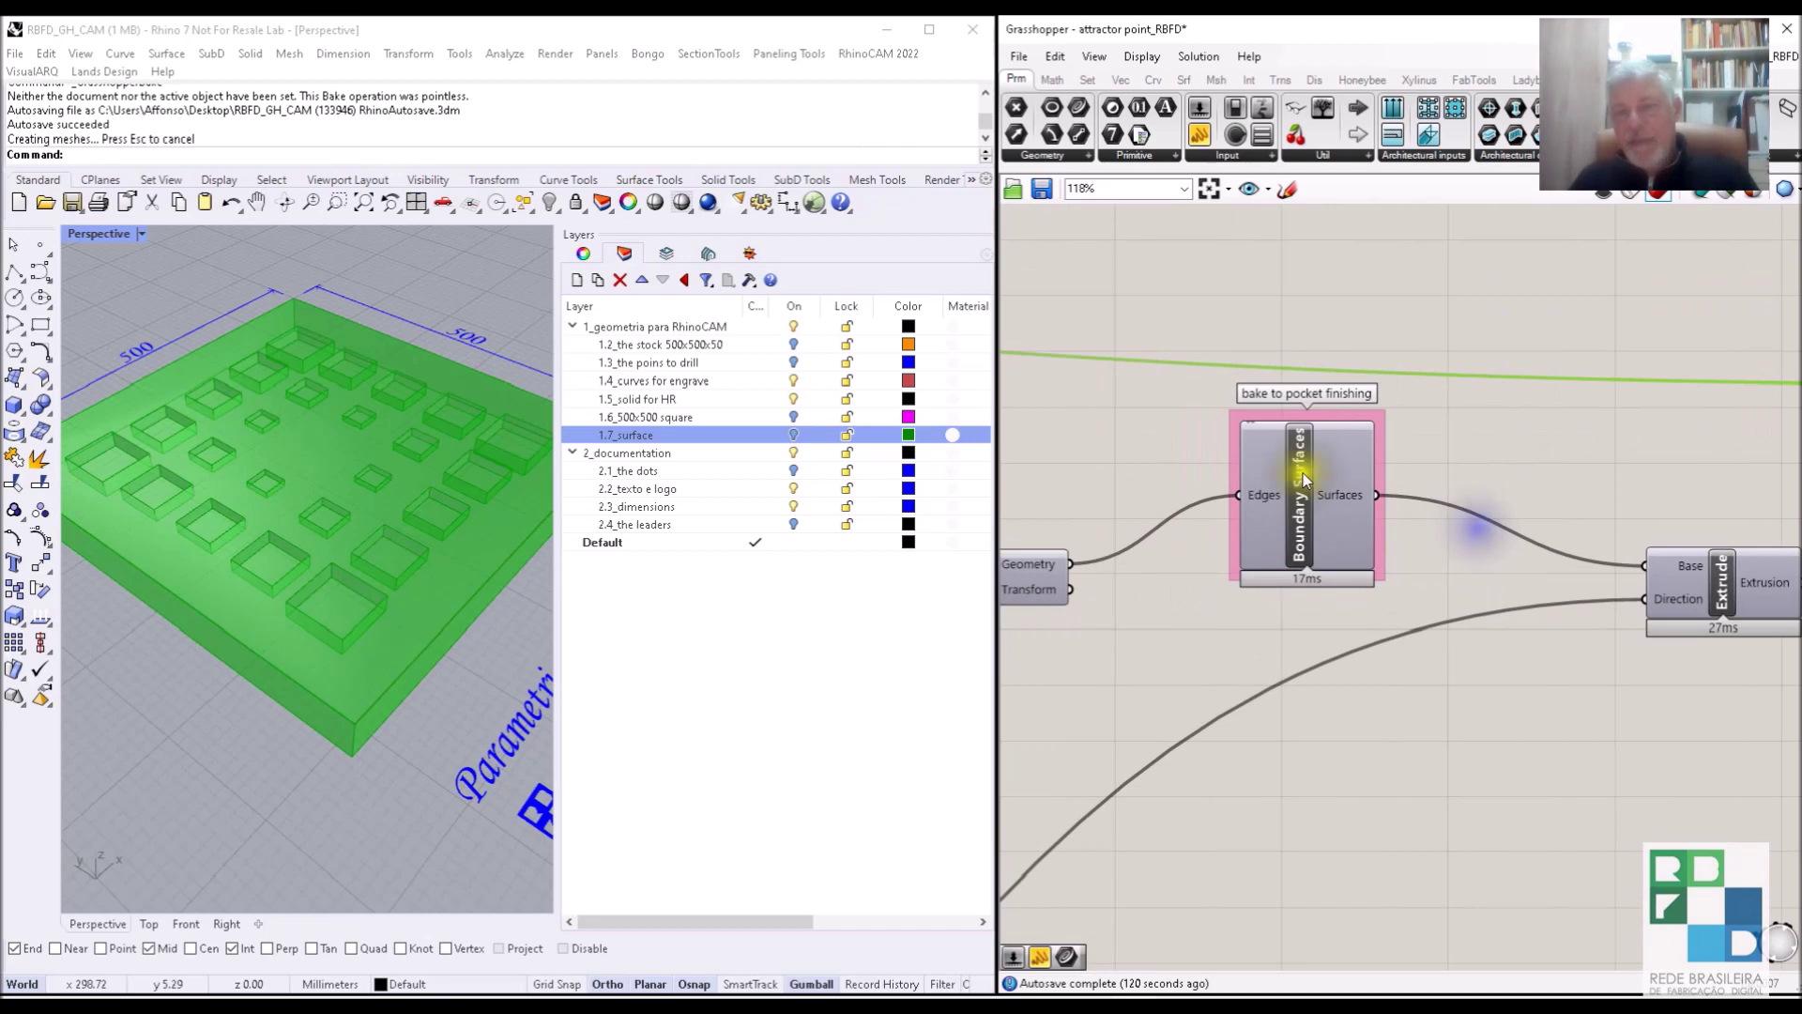
right_click_drag(1518, 610, 1253, 528)
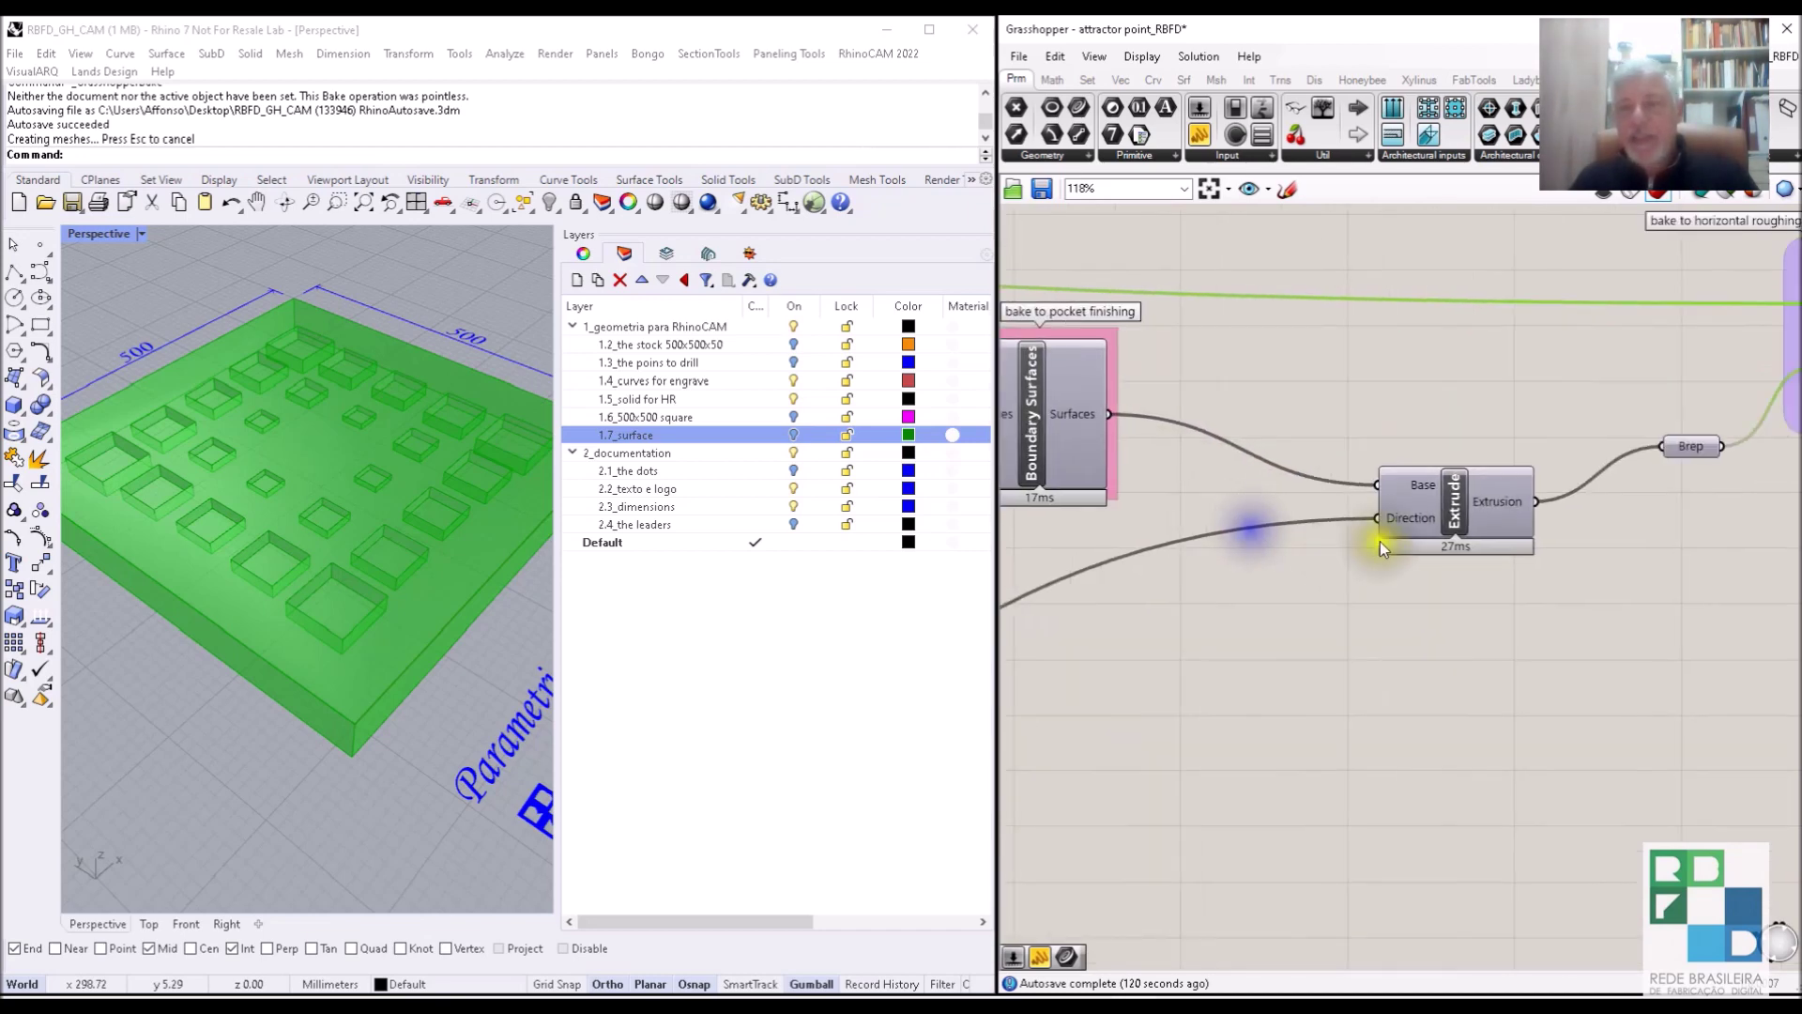
right_click_drag(1461, 486, 1407, 554)
scroll(1554, 507, "down", 2)
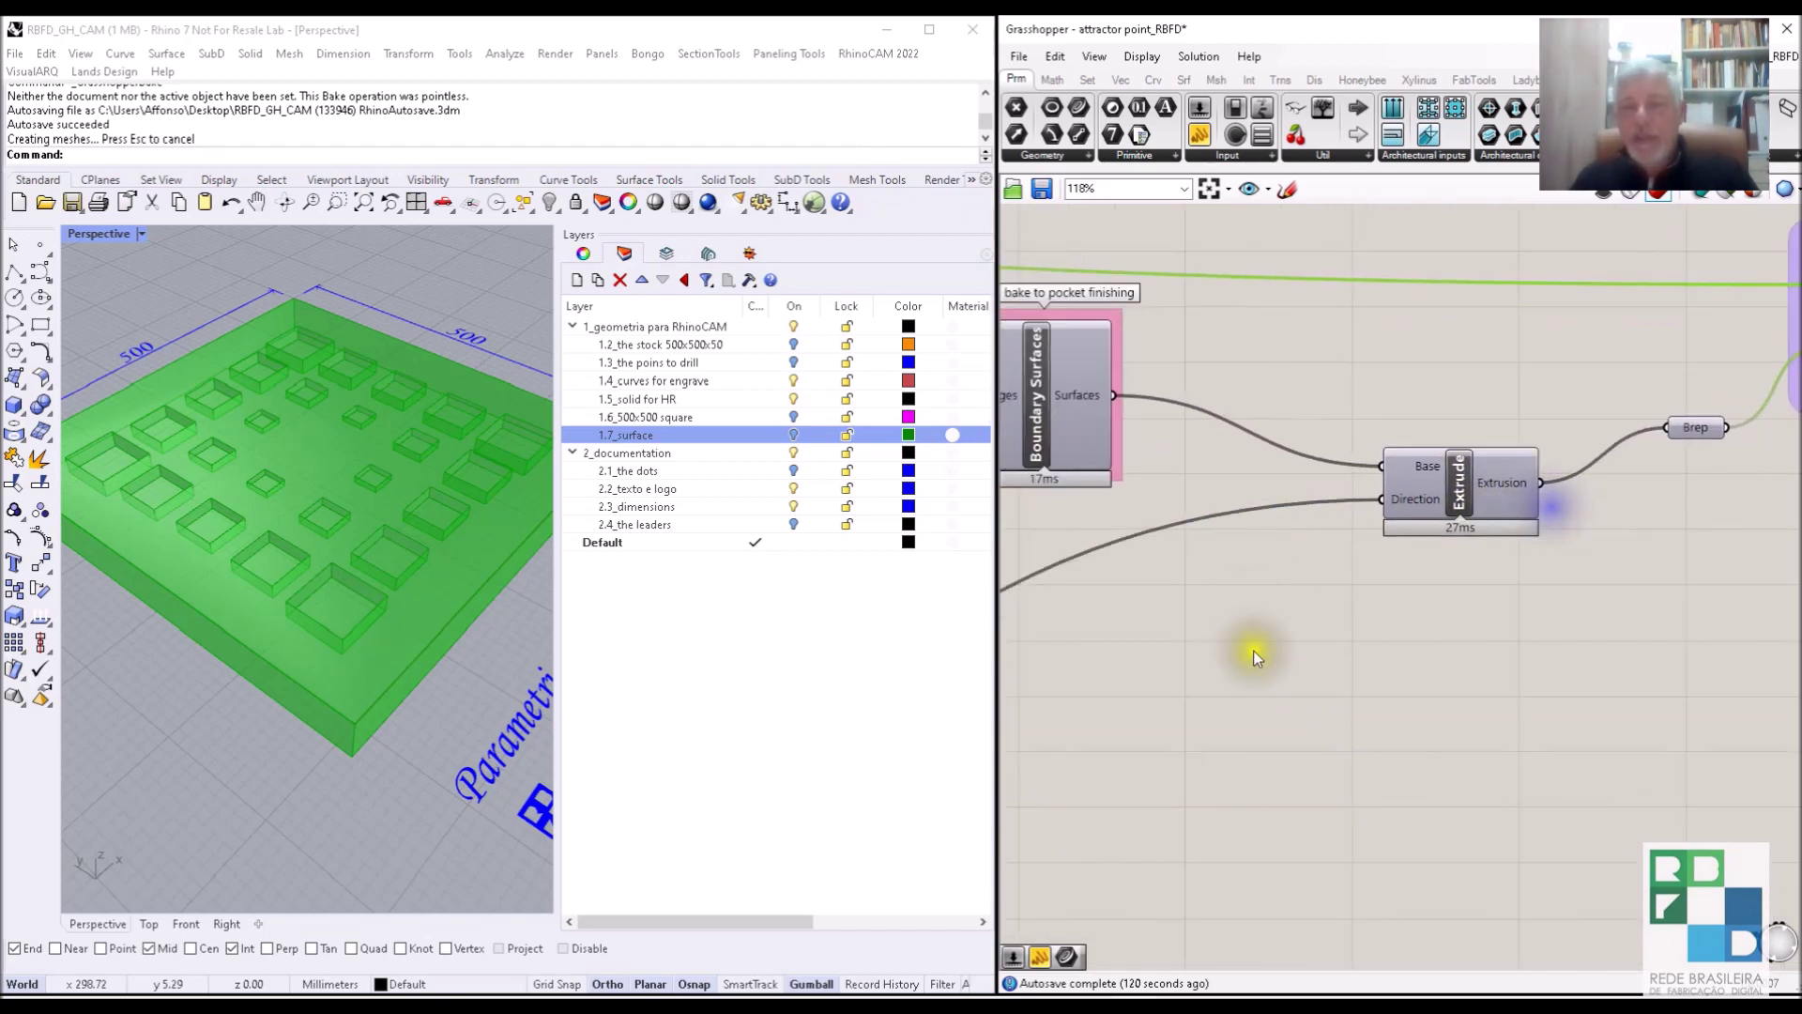
right_click_drag(1198, 651, 1297, 650)
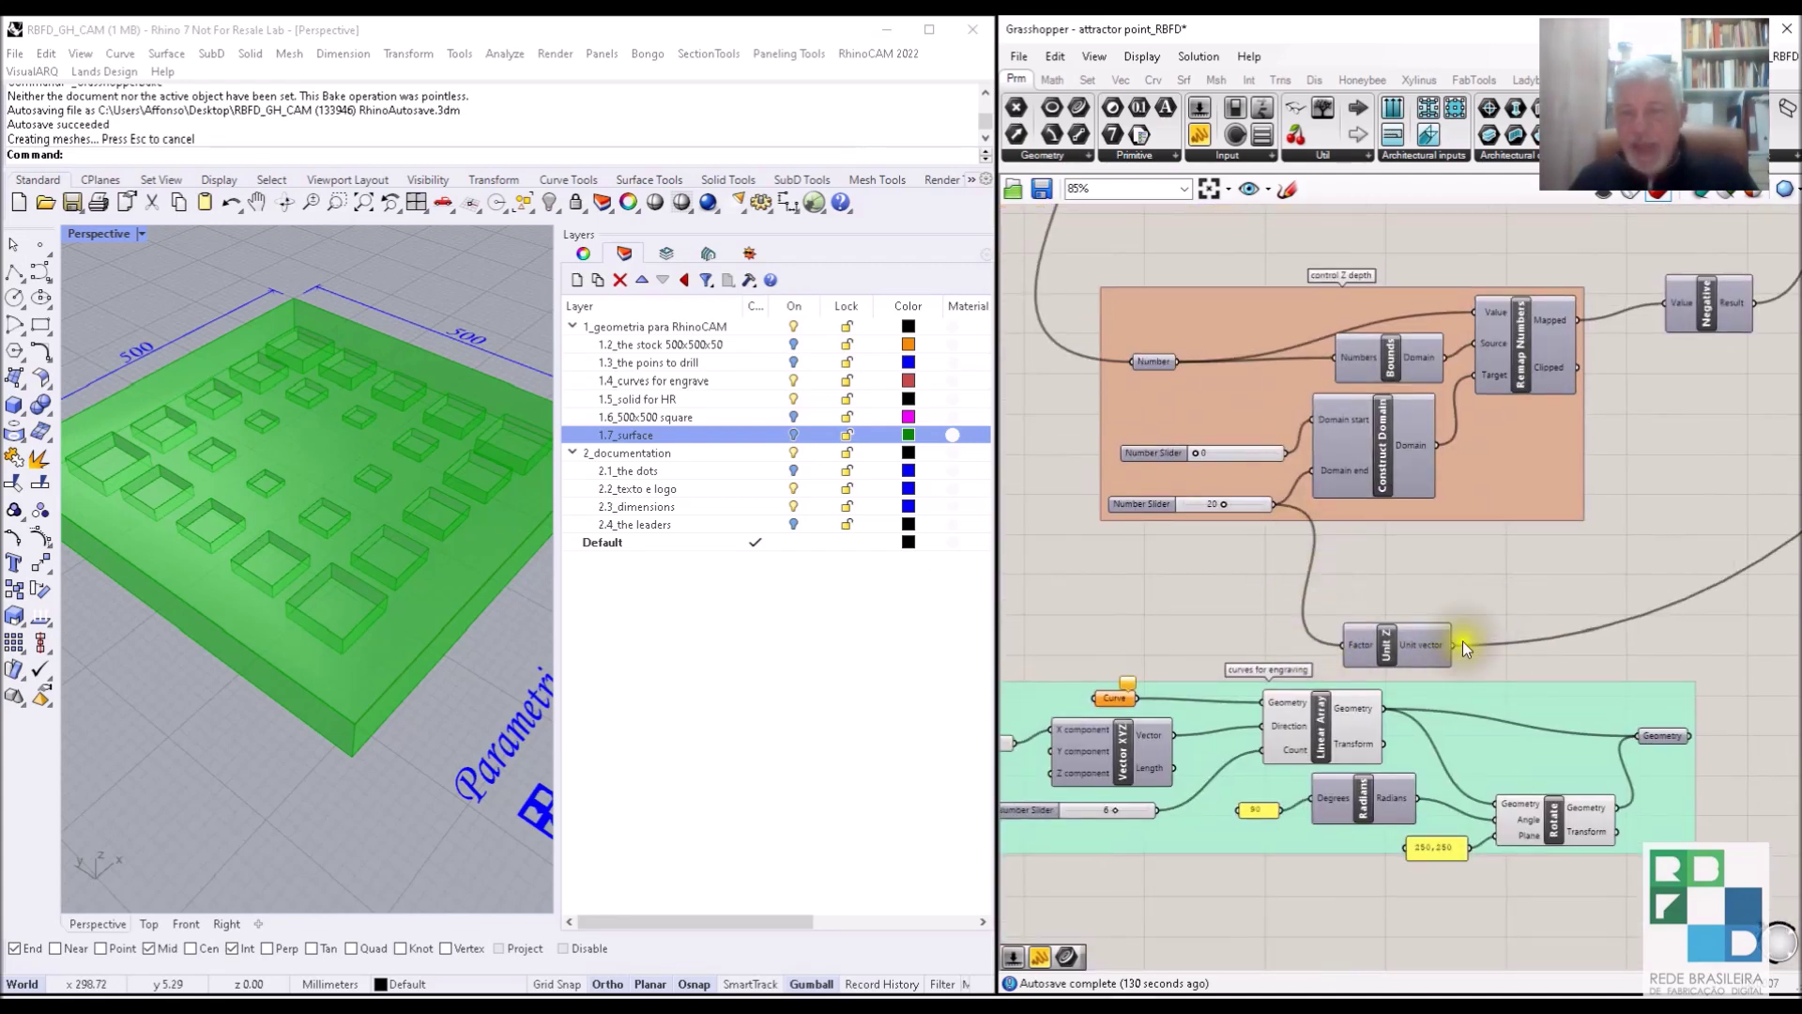
scroll(1501, 582, "down", 3)
scroll(1187, 685, "up", 2)
right_click_drag(1609, 475, 1484, 533)
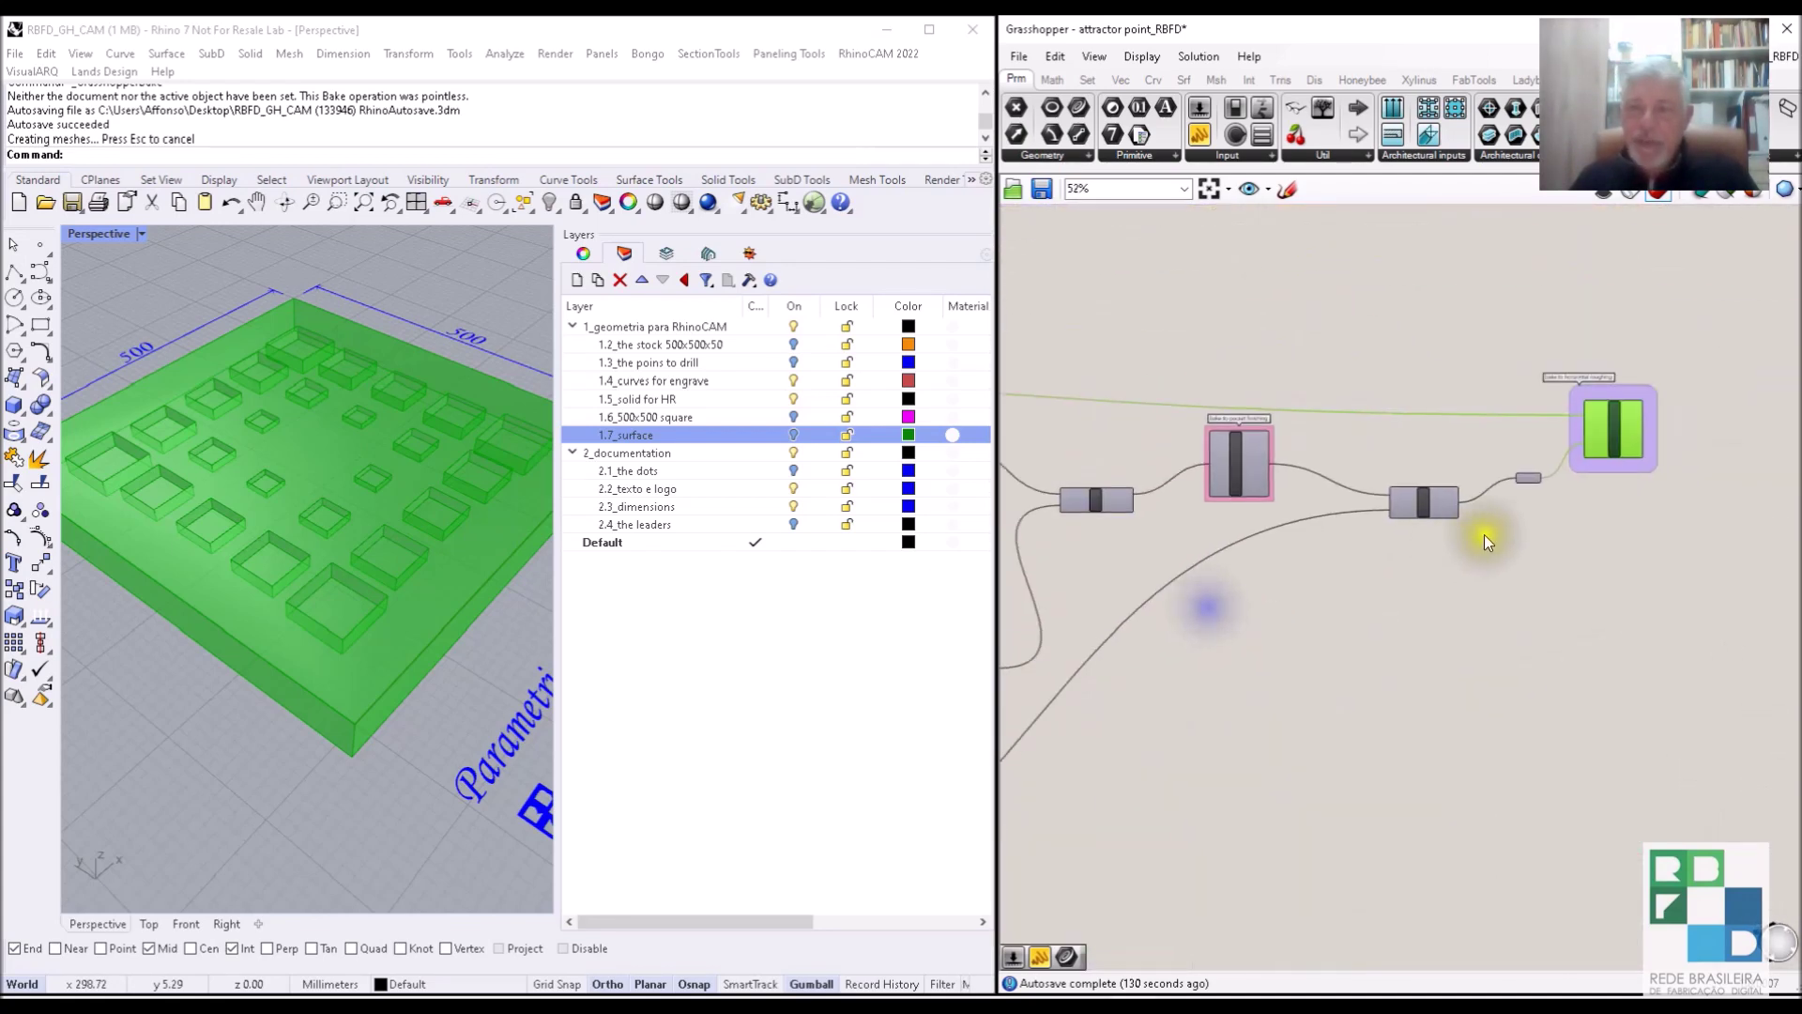
scroll(1410, 507, "up", 6)
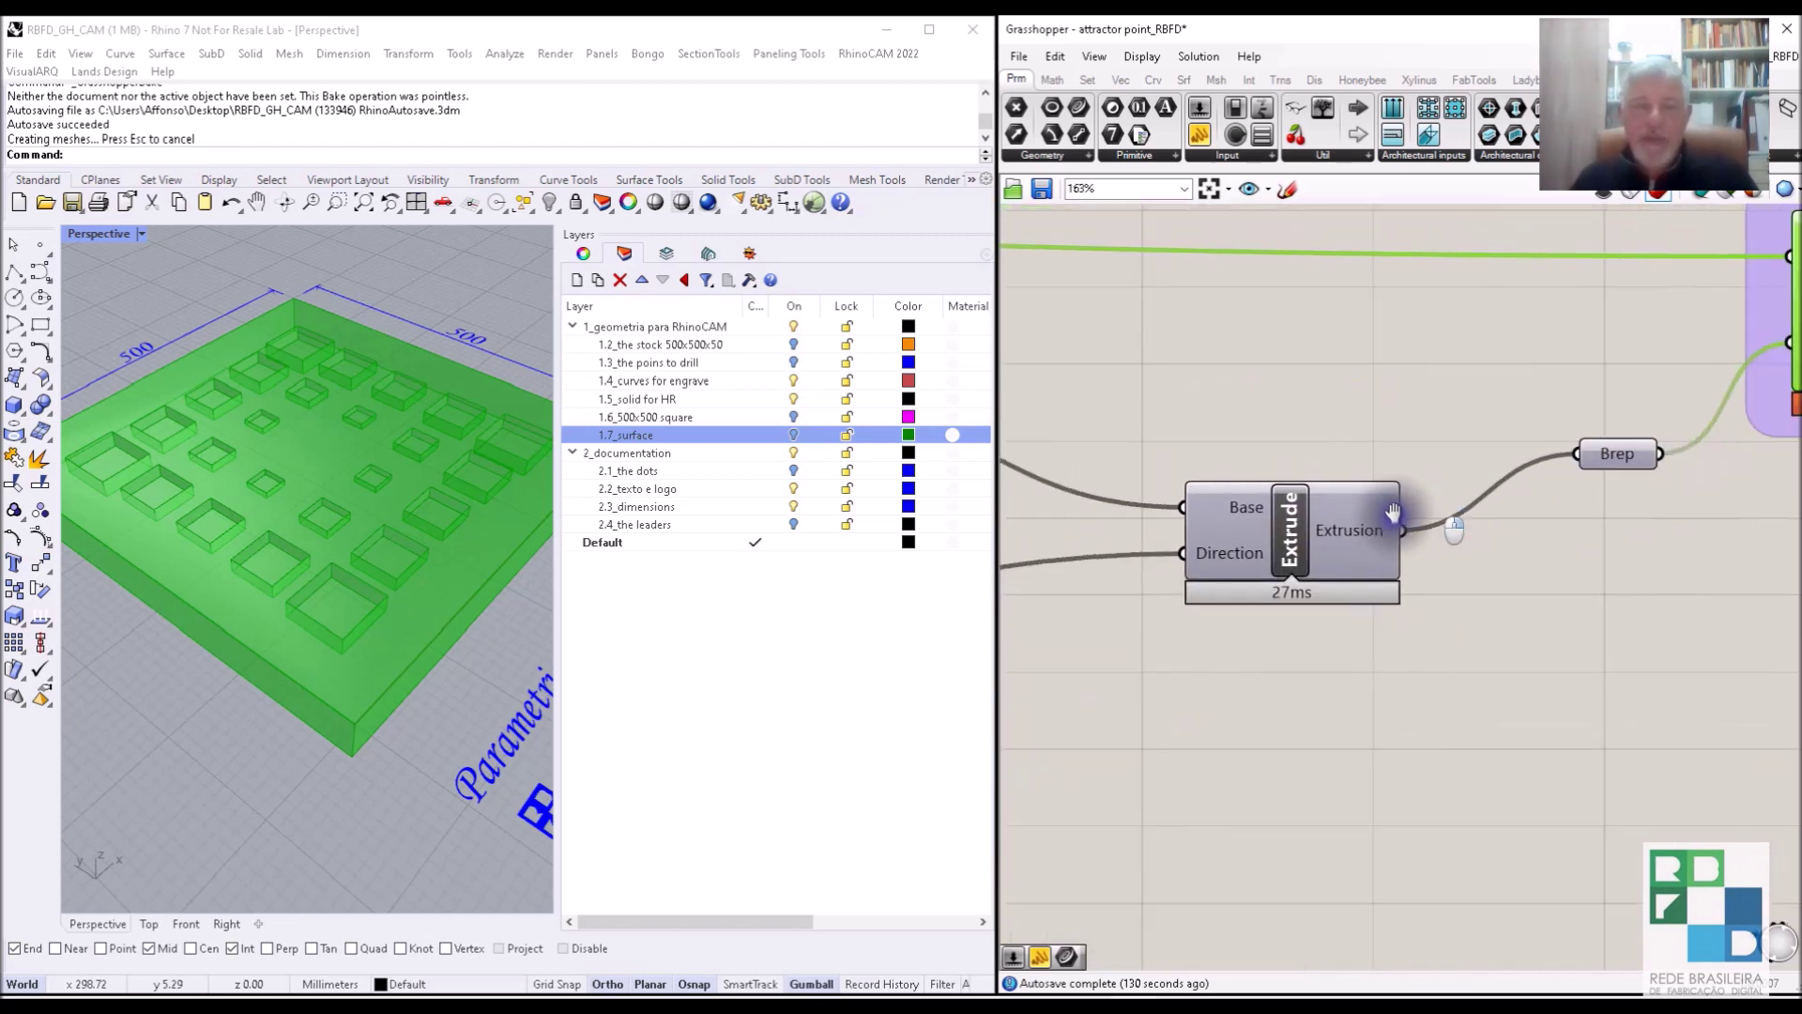
right_click_drag(1392, 512, 1378, 519)
scroll(1439, 494, "down", 1)
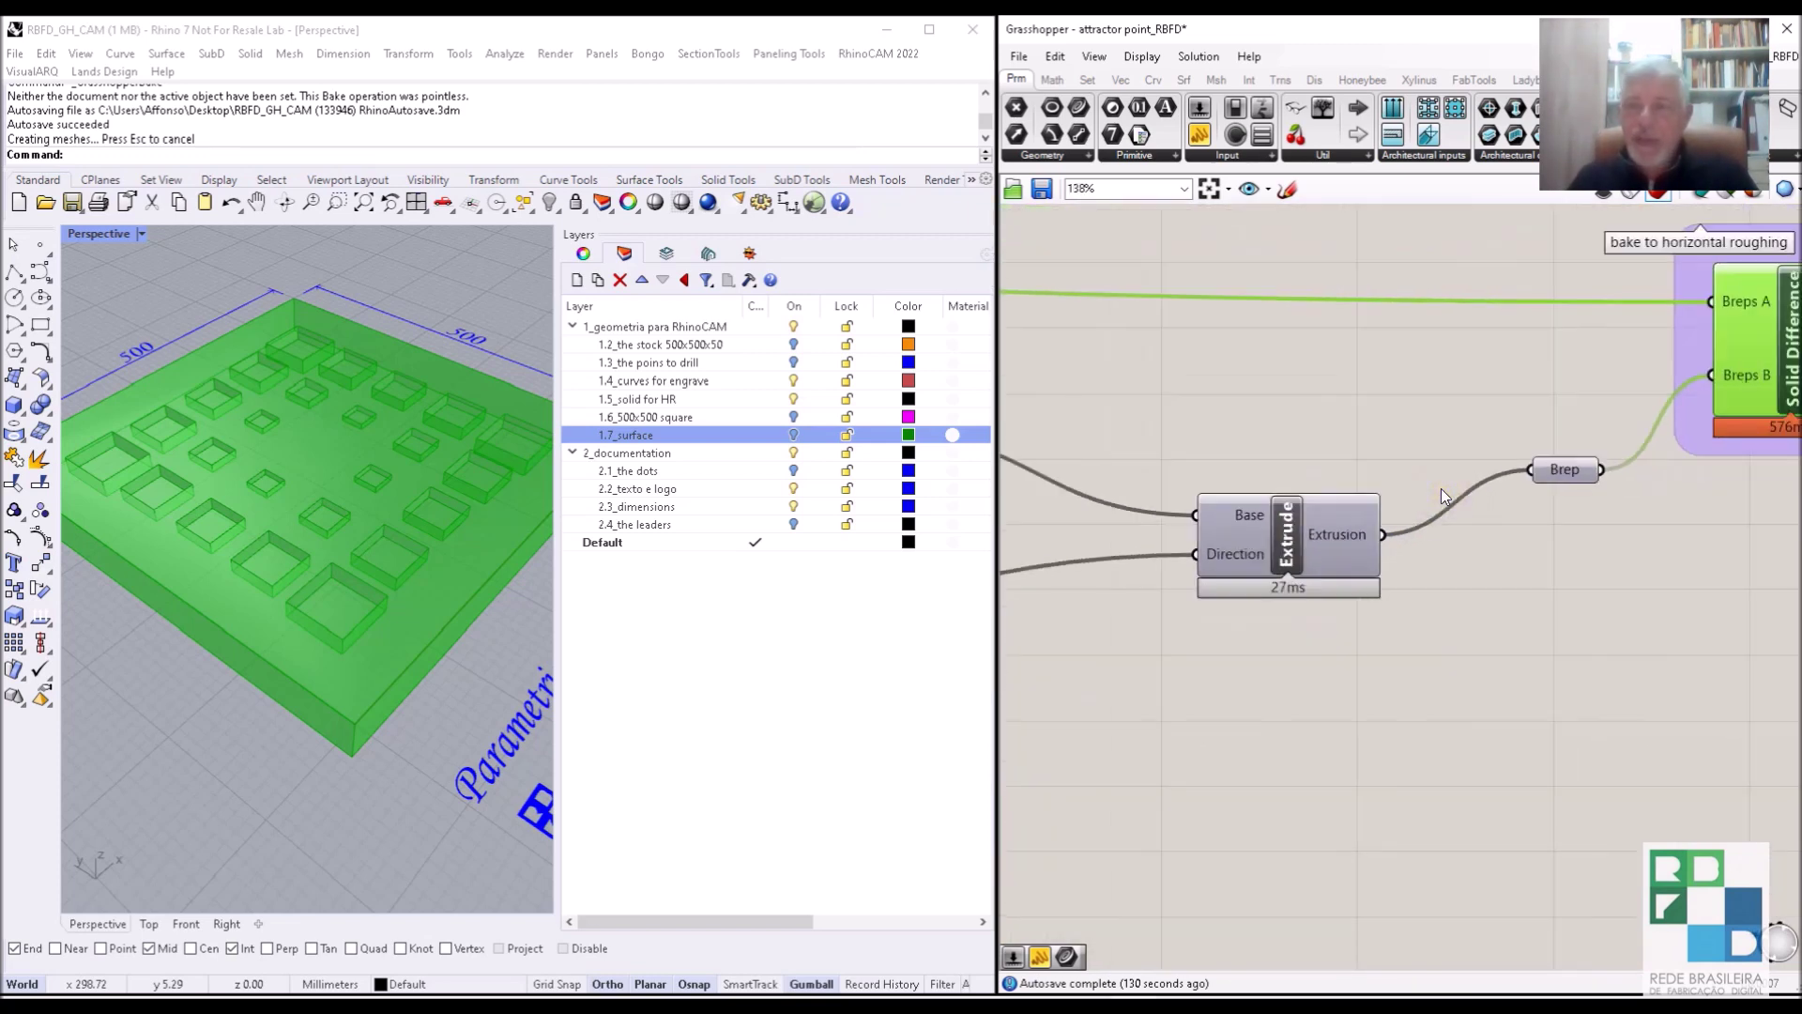
right_click_drag(1549, 488, 1366, 493)
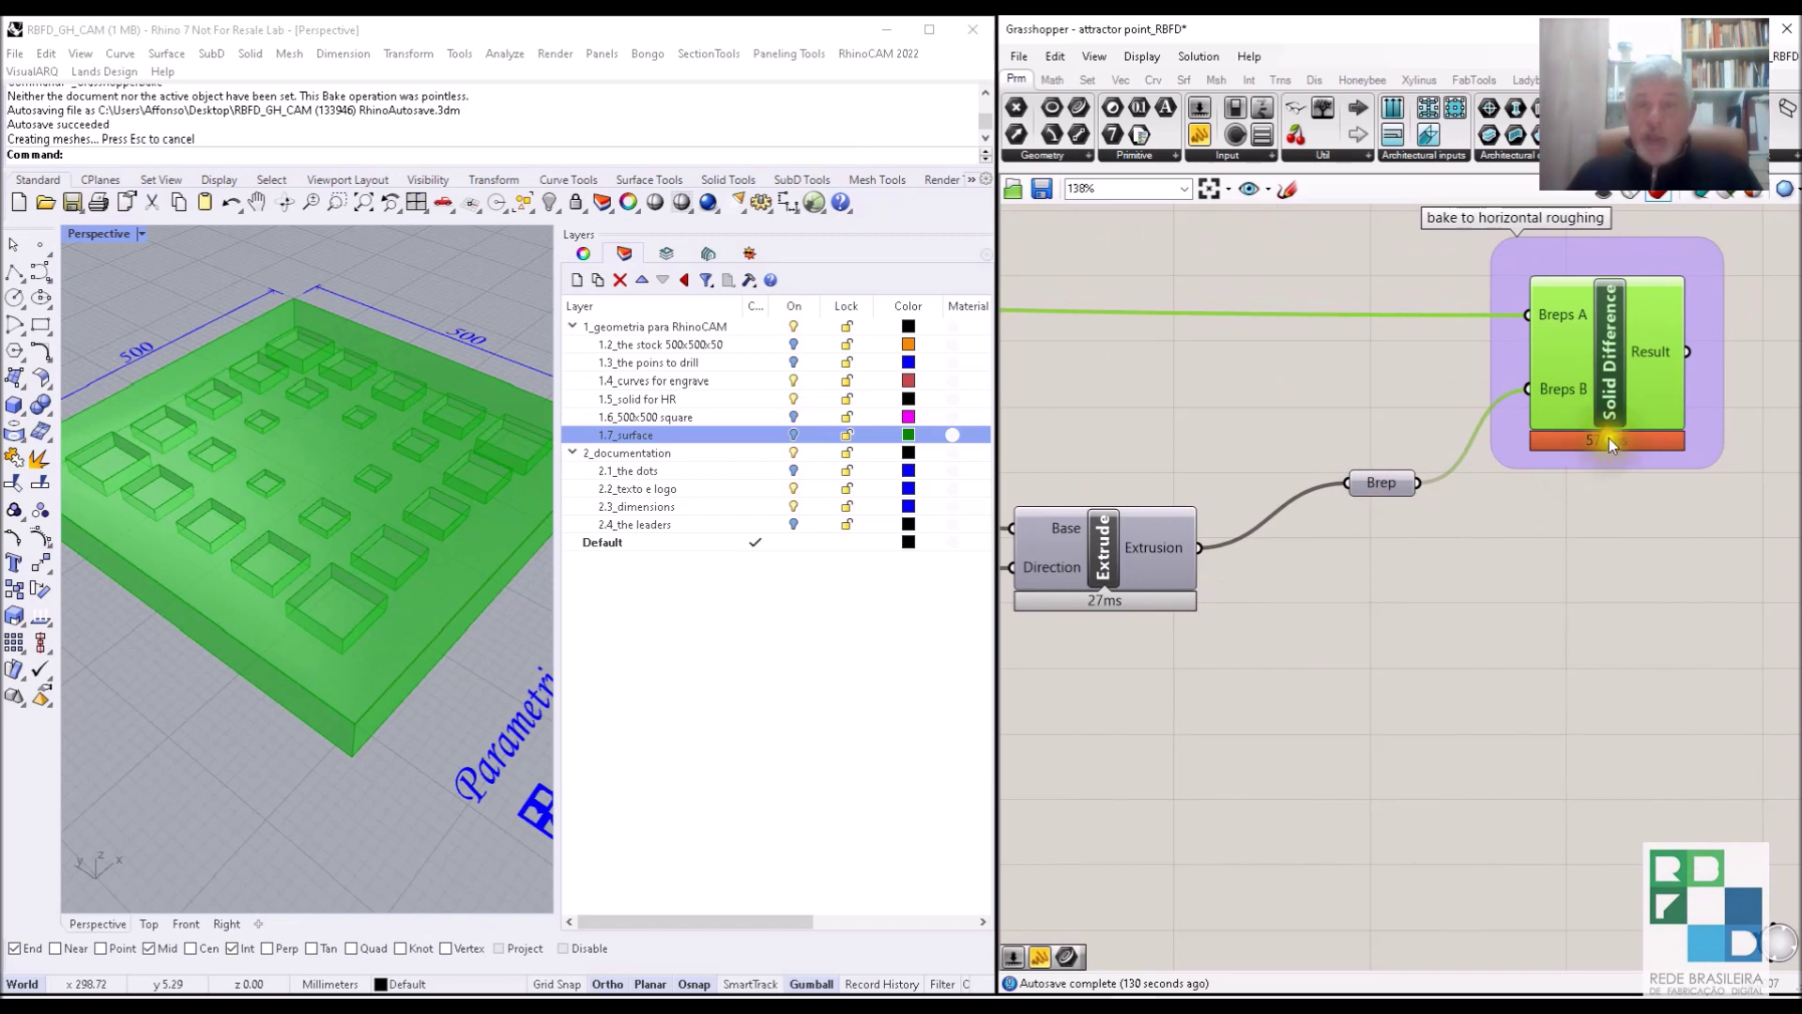
Bake the Solid Difference result onto the 1.5_solid for HR layer and turn off the component's preview.
right_click(1633, 347)
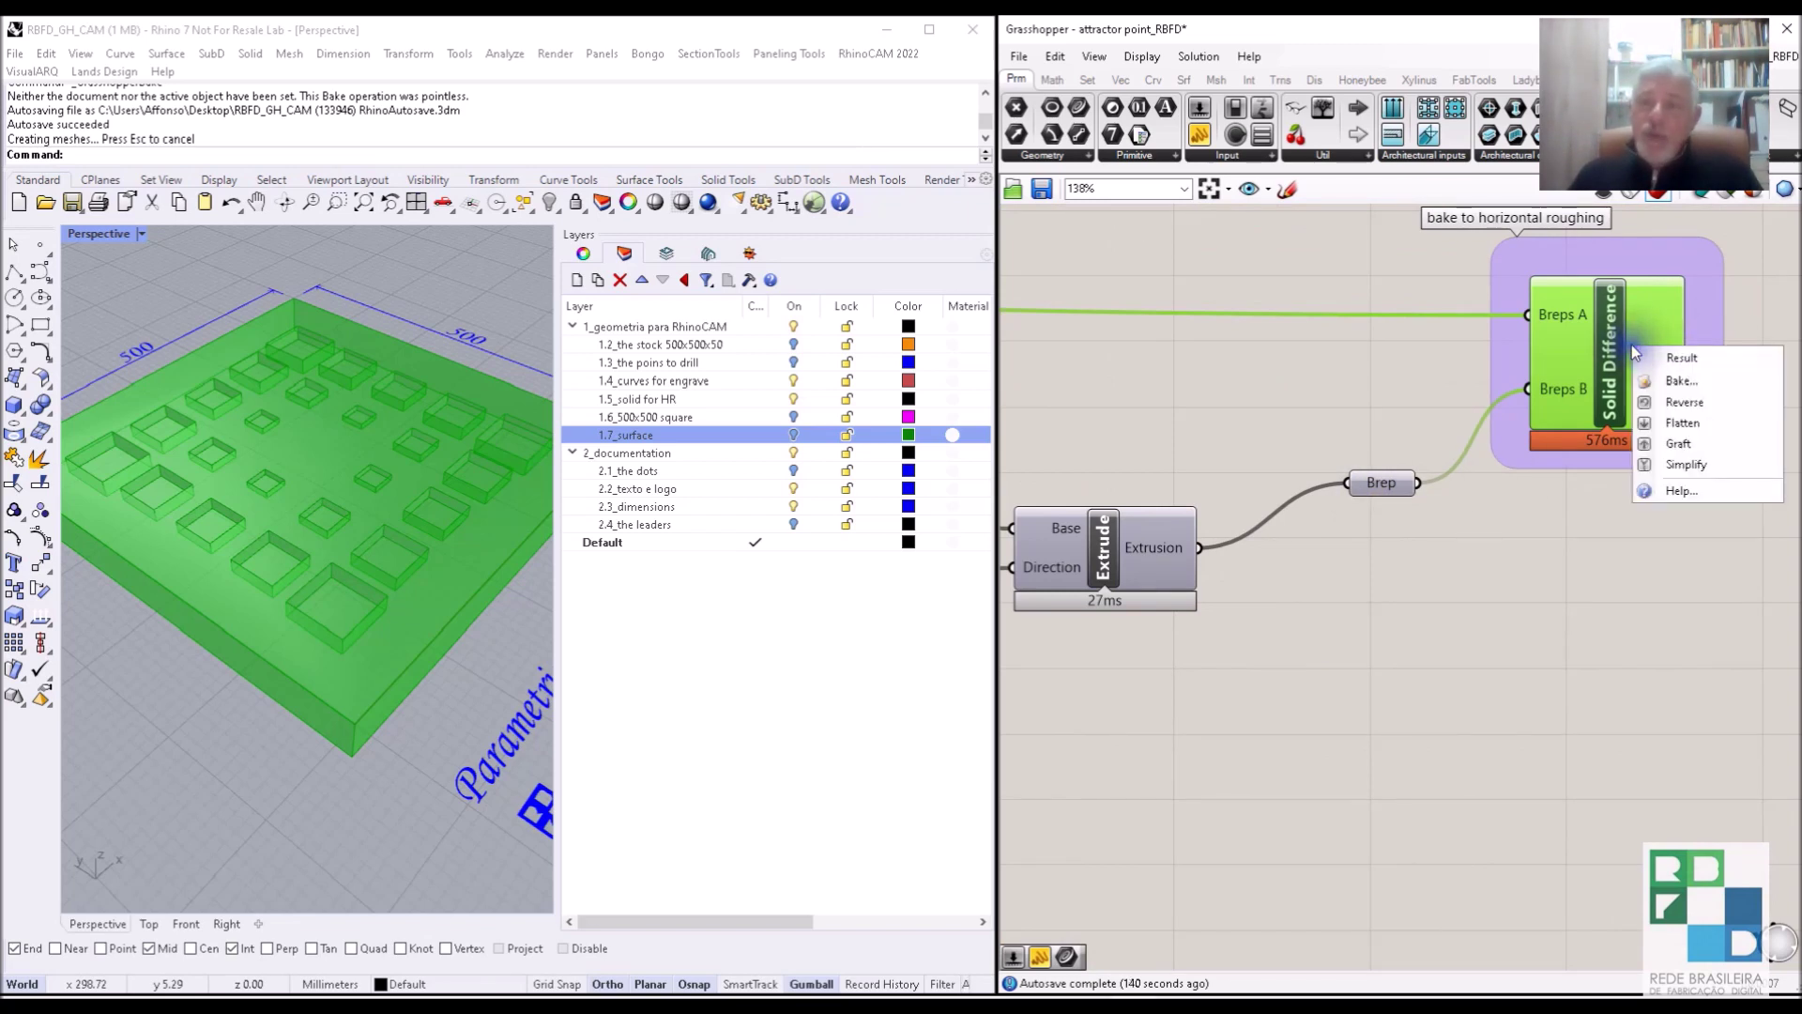
left_click(1669, 382)
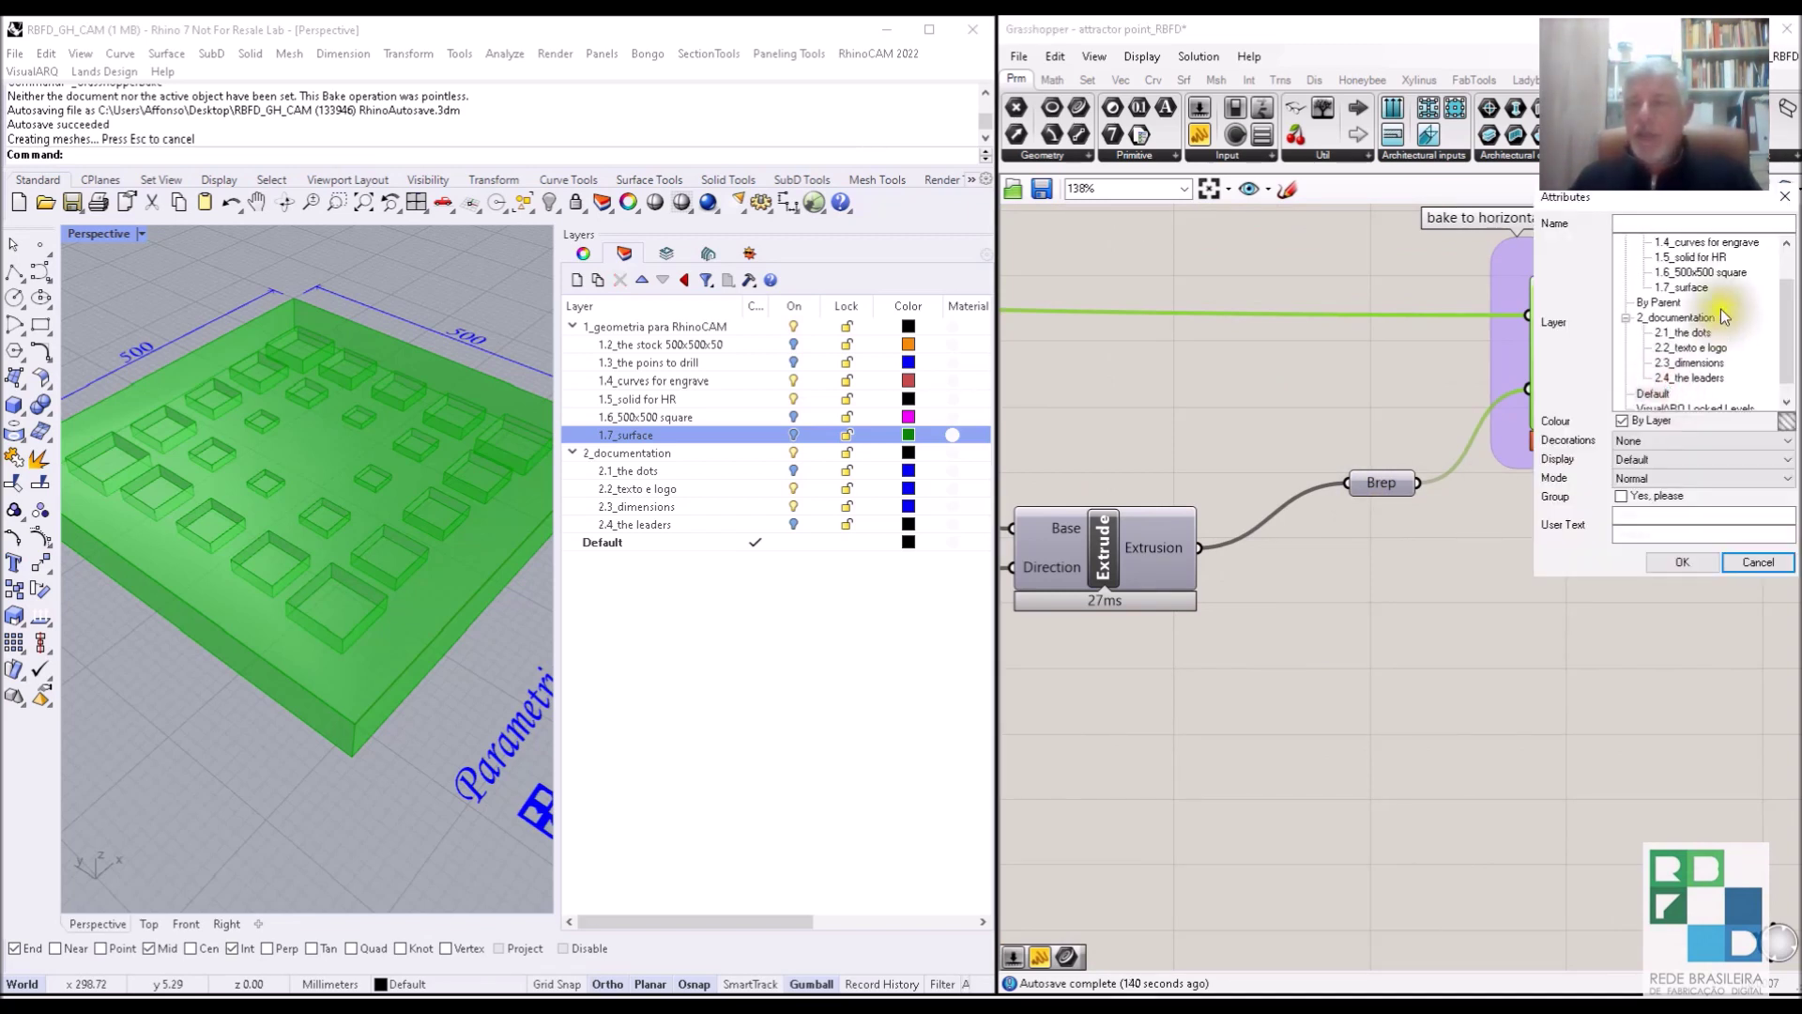
scroll(1774, 352, "up", 1)
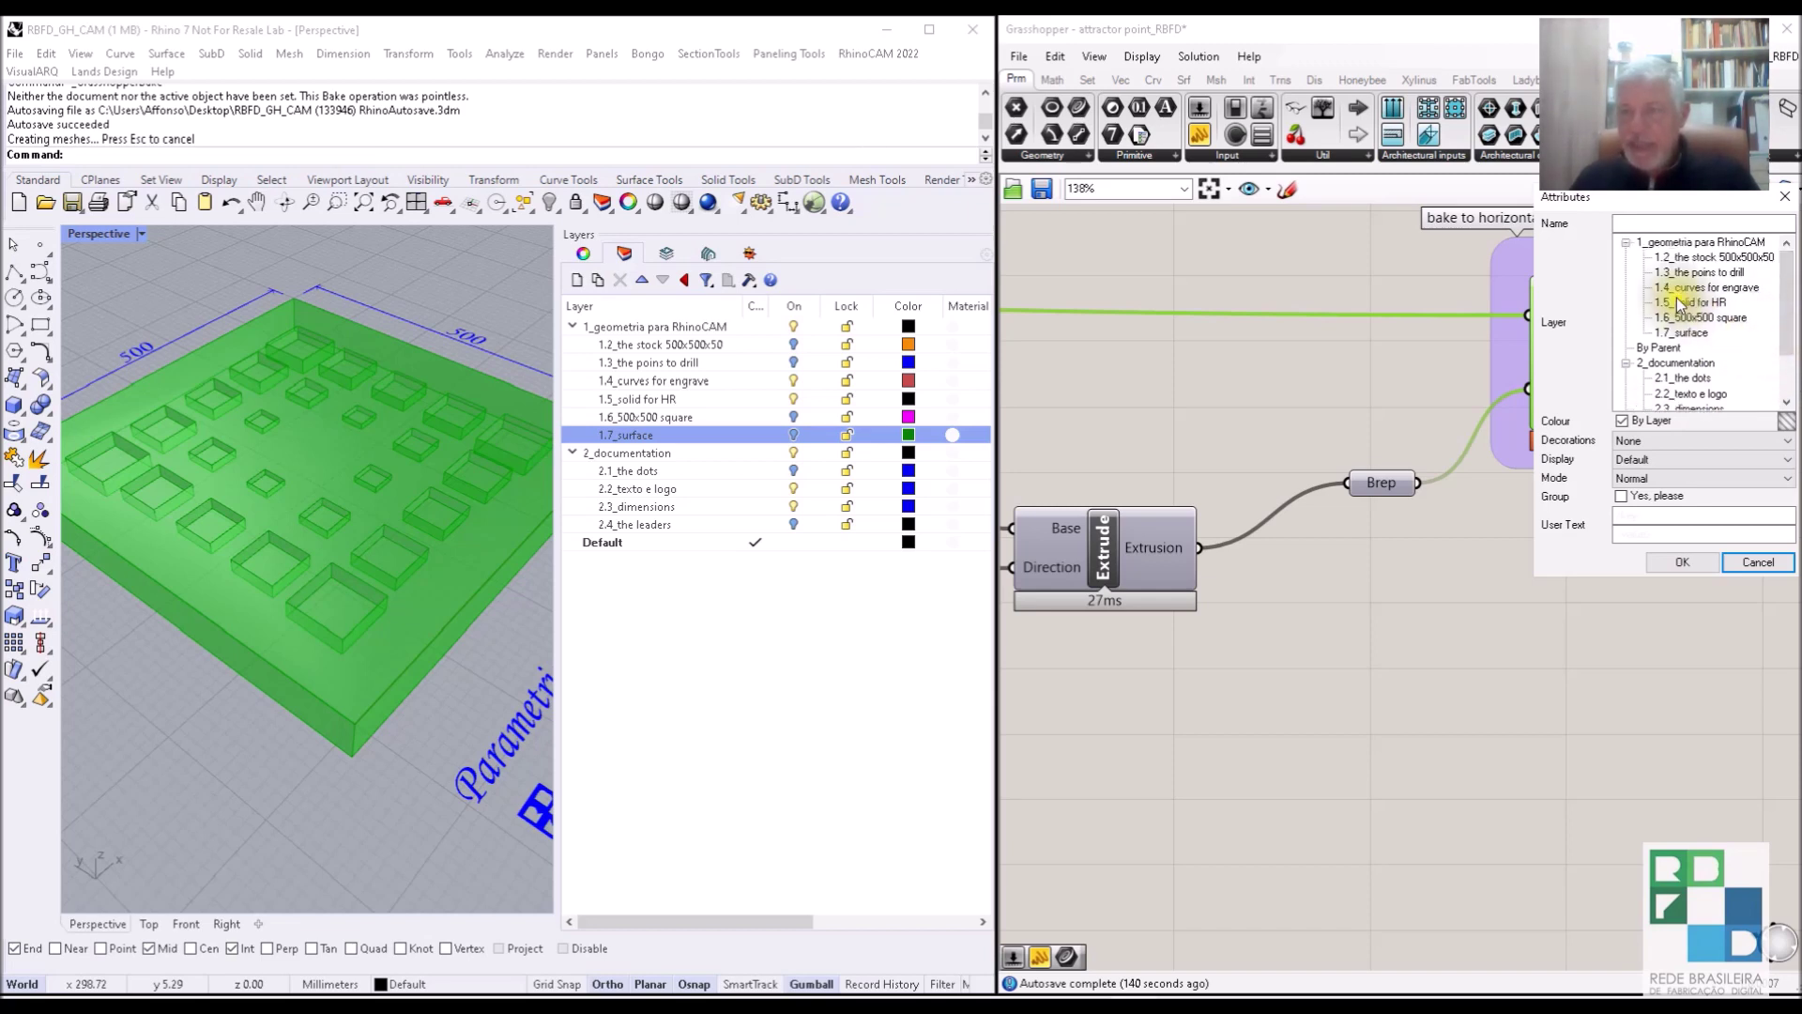
left_click(1701, 303)
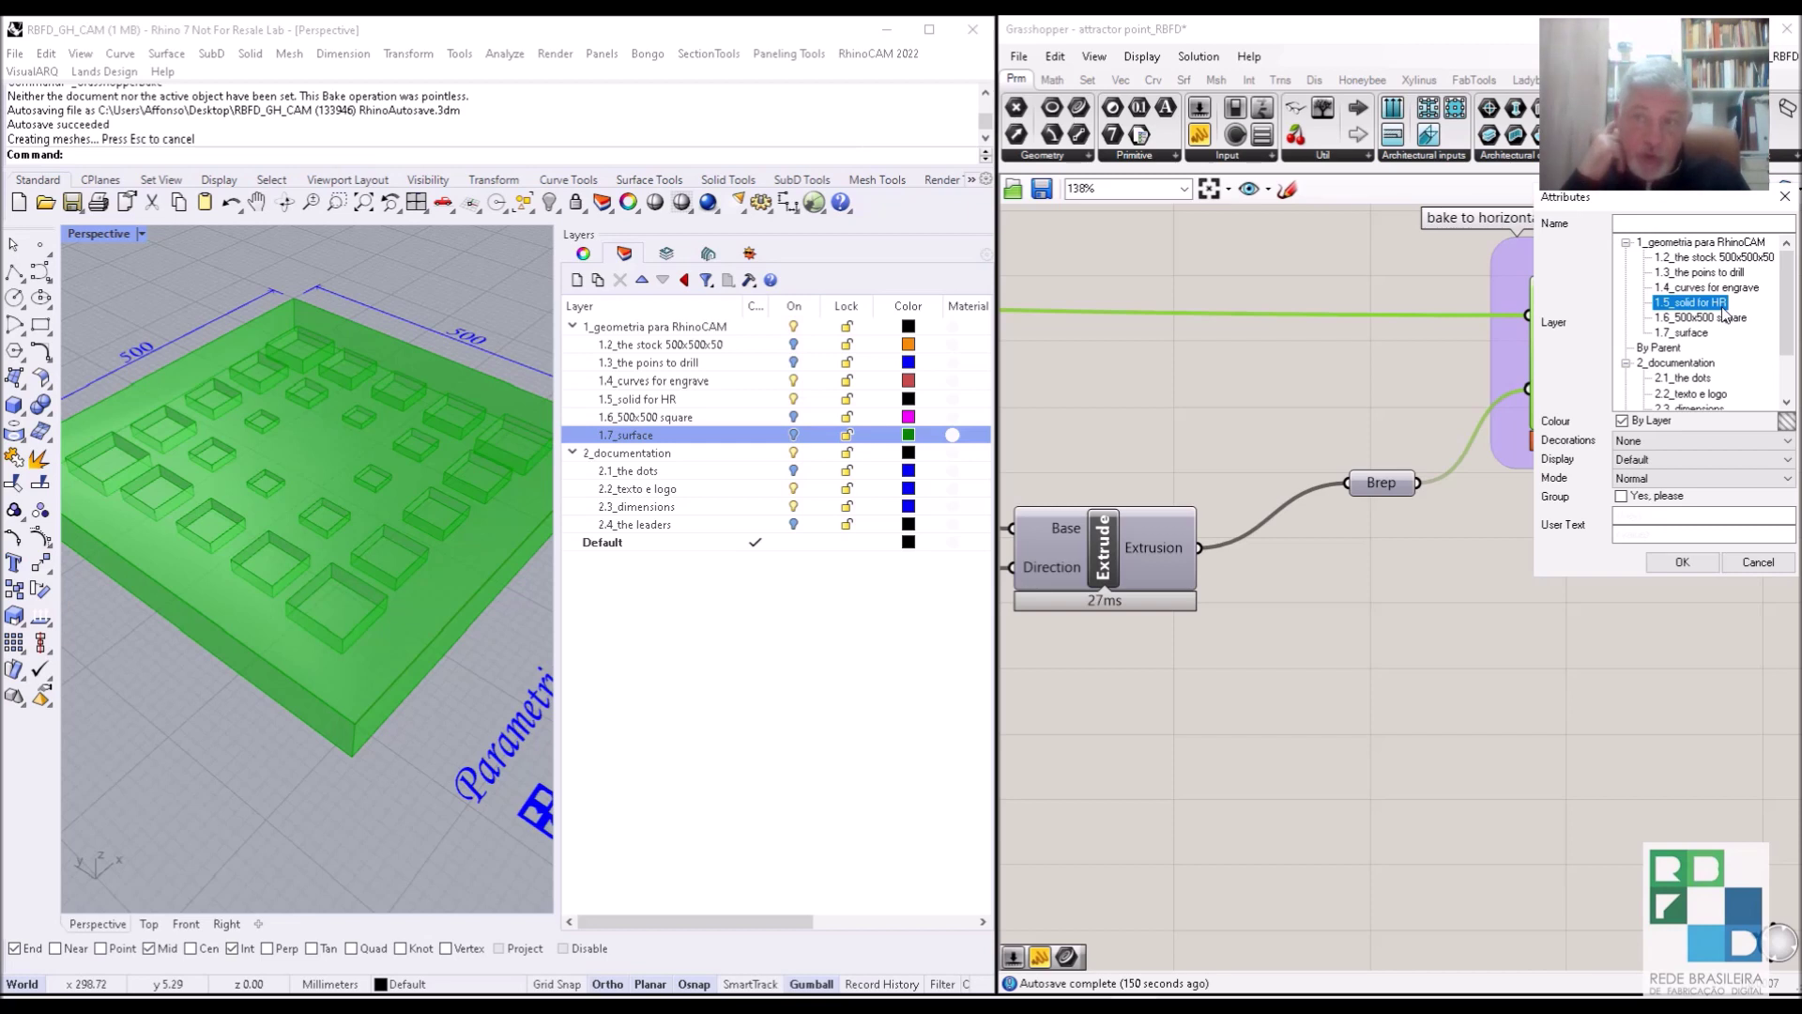
left_click(1691, 560)
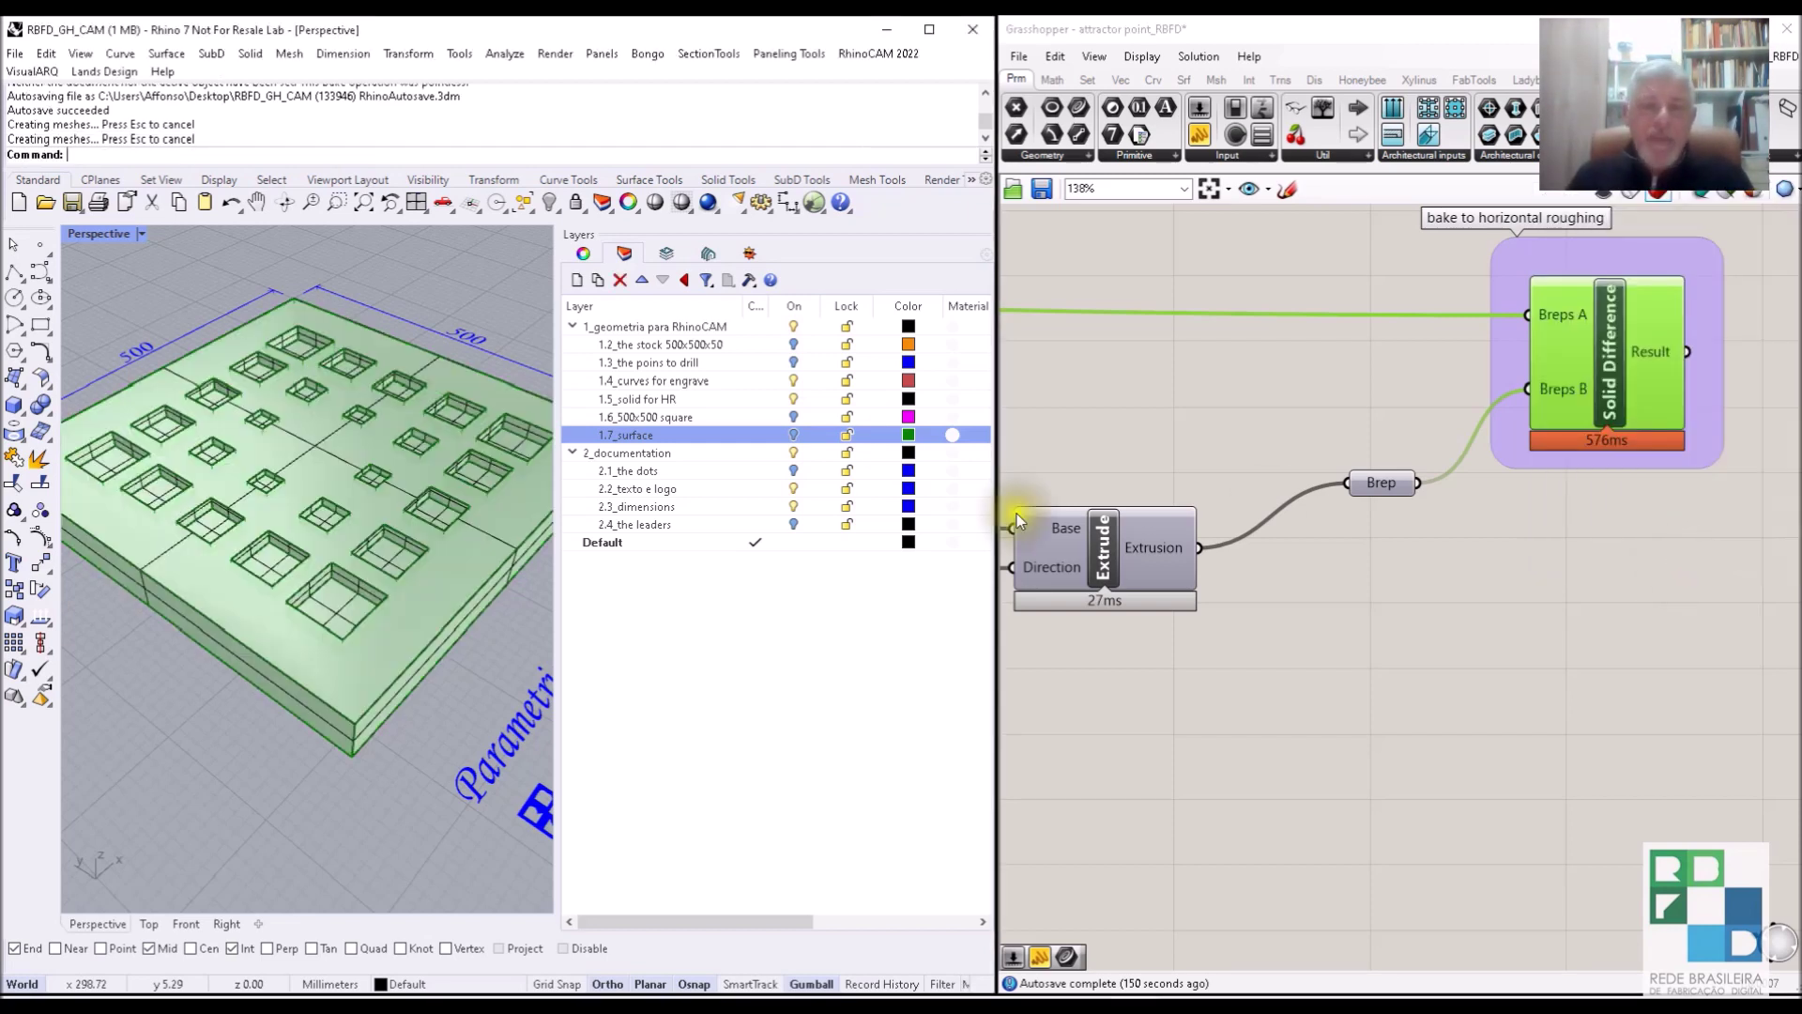
middle_click(1647, 312)
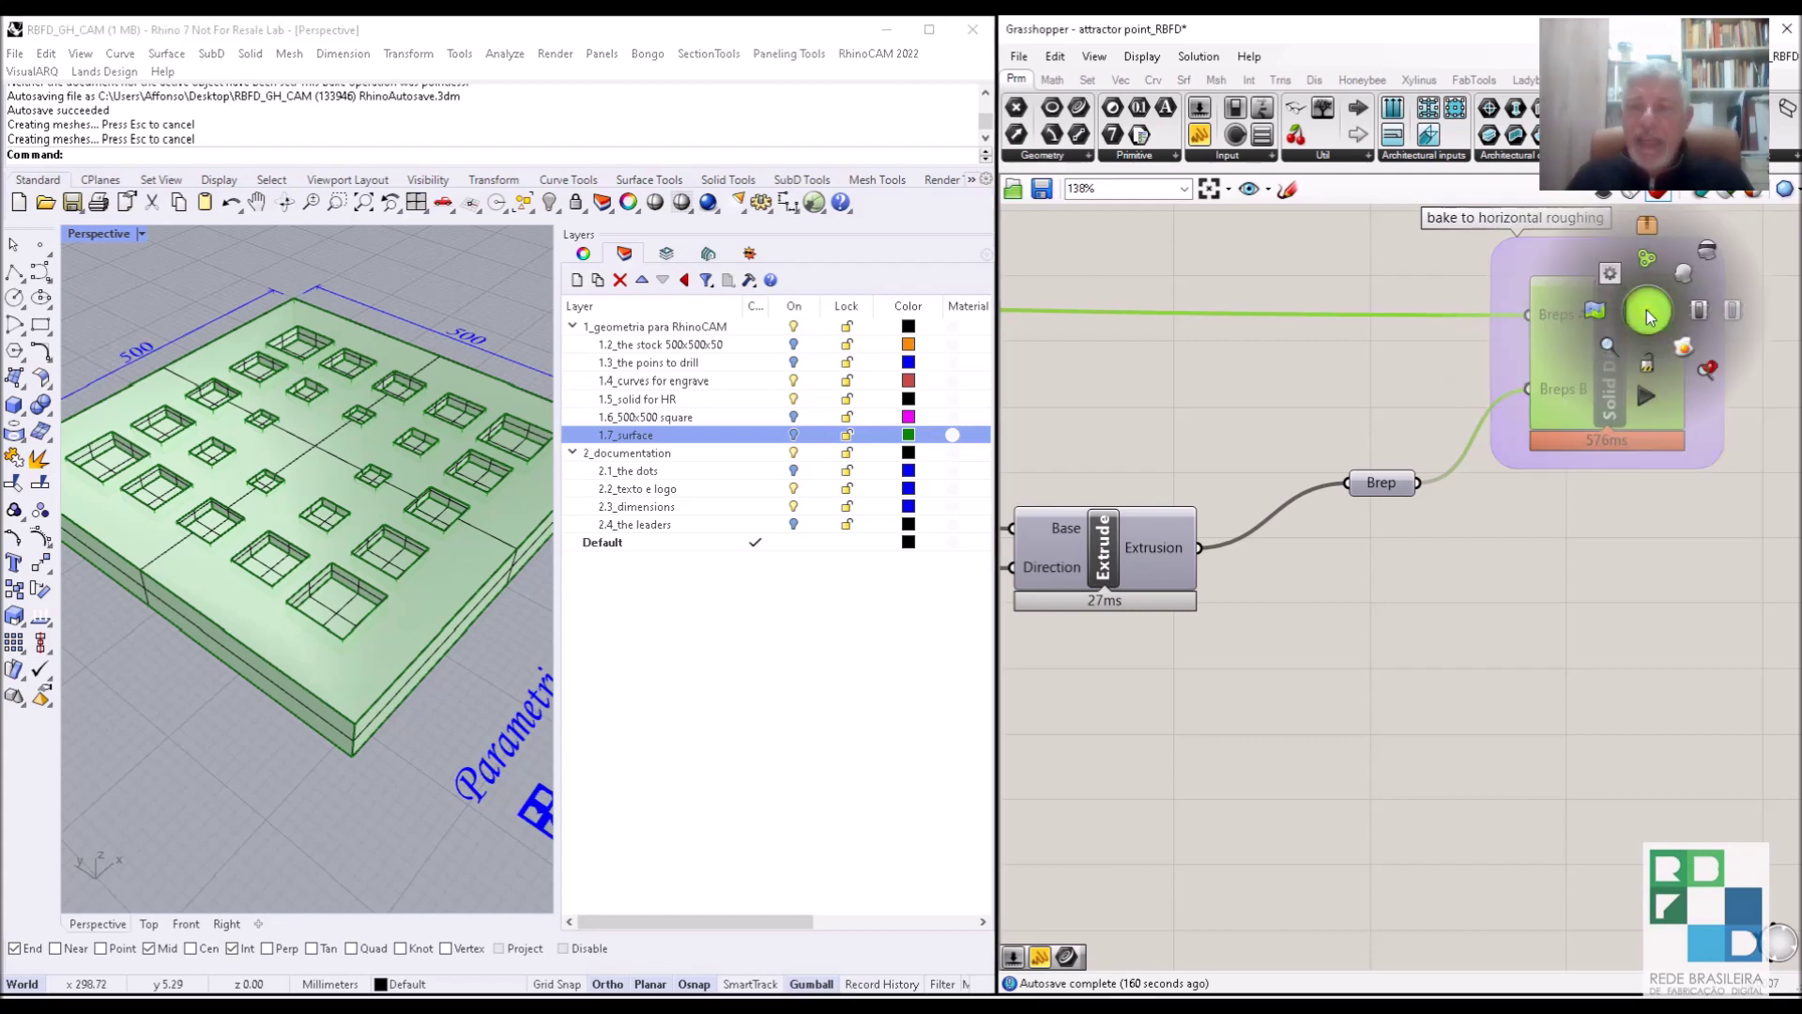
left_click(1706, 246)
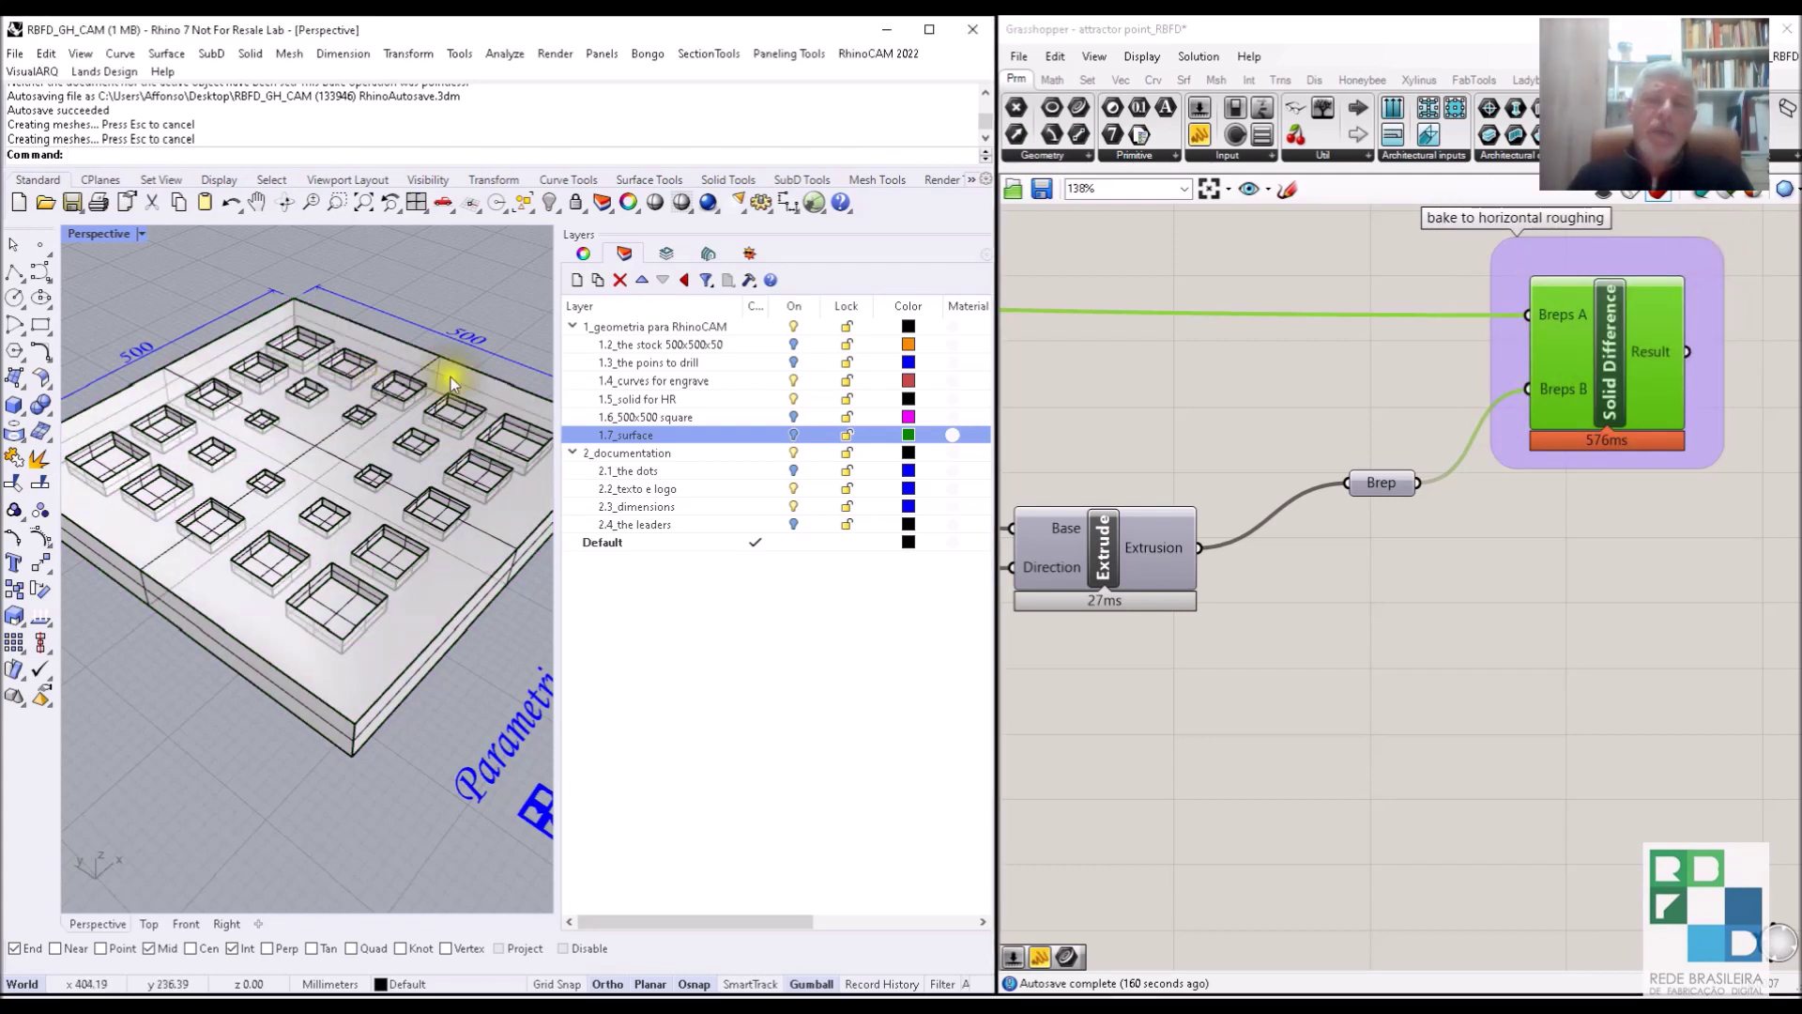
Minimize Grasshopper, enlarge Rhino to full screen and open the RhinoCAM 2022 MILL module.
scroll(1179, 387, "down", 2)
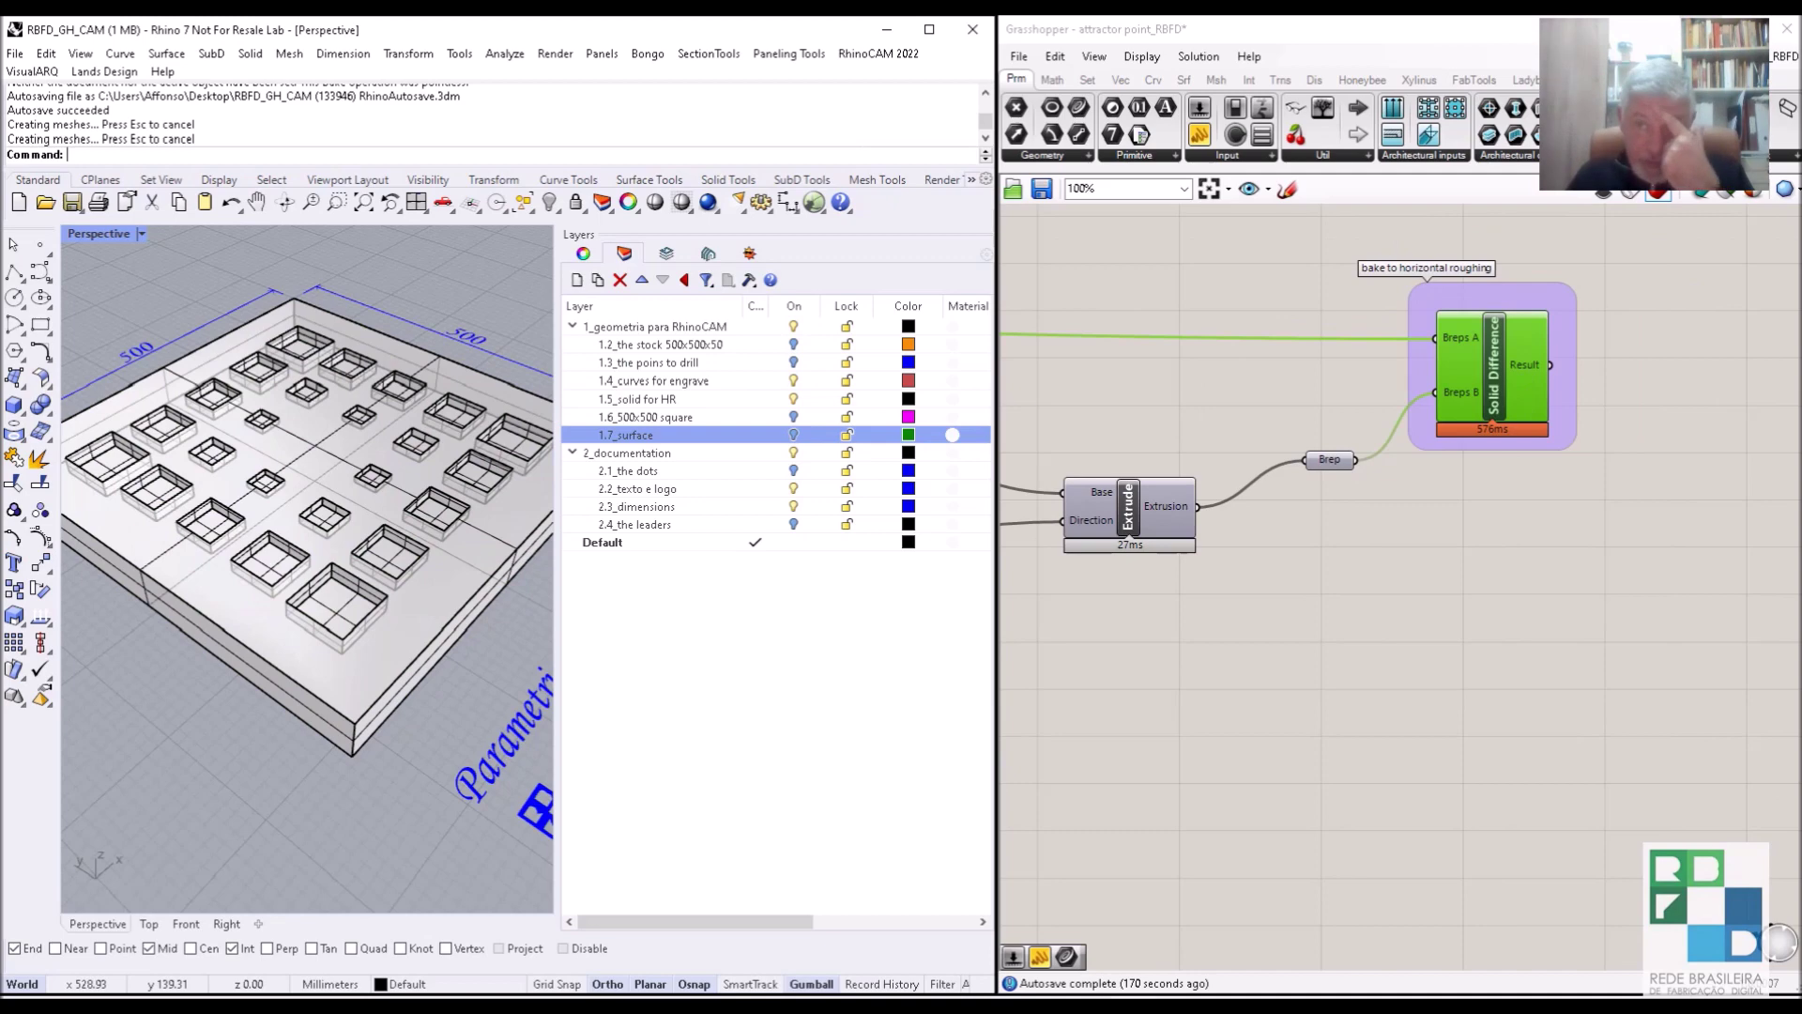
left_click(1736, 29)
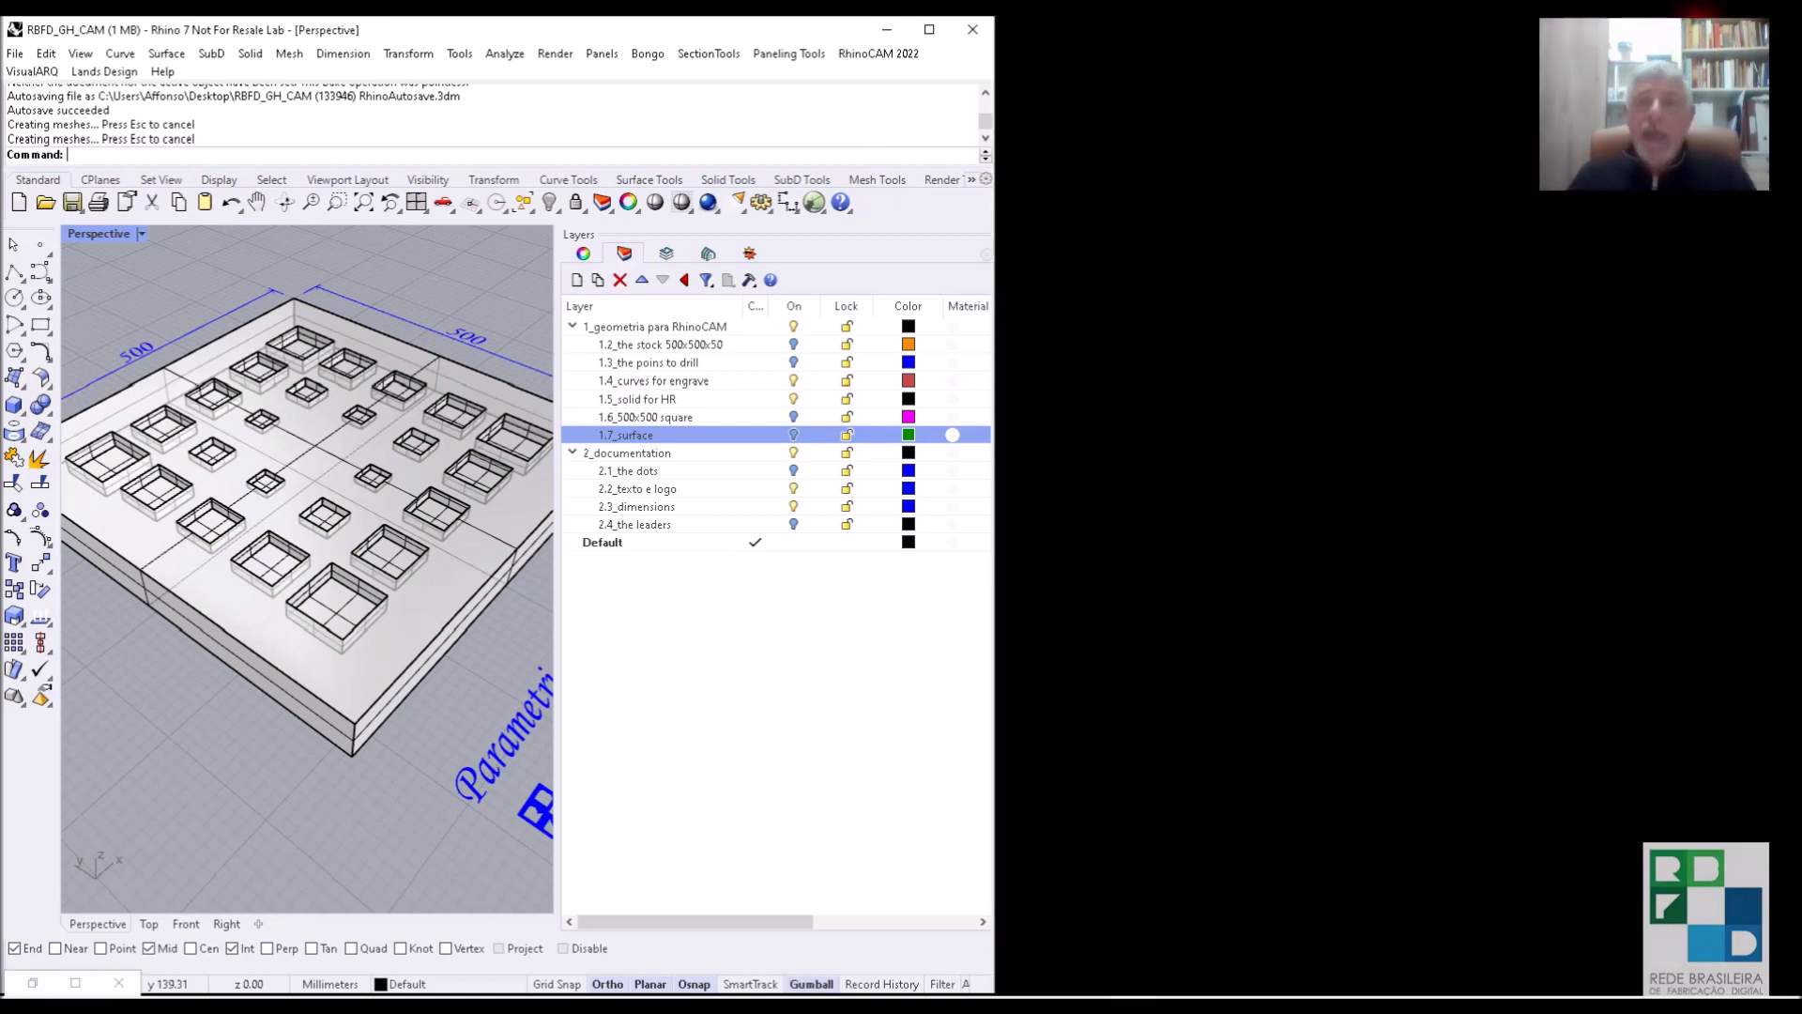
left_click(926, 30)
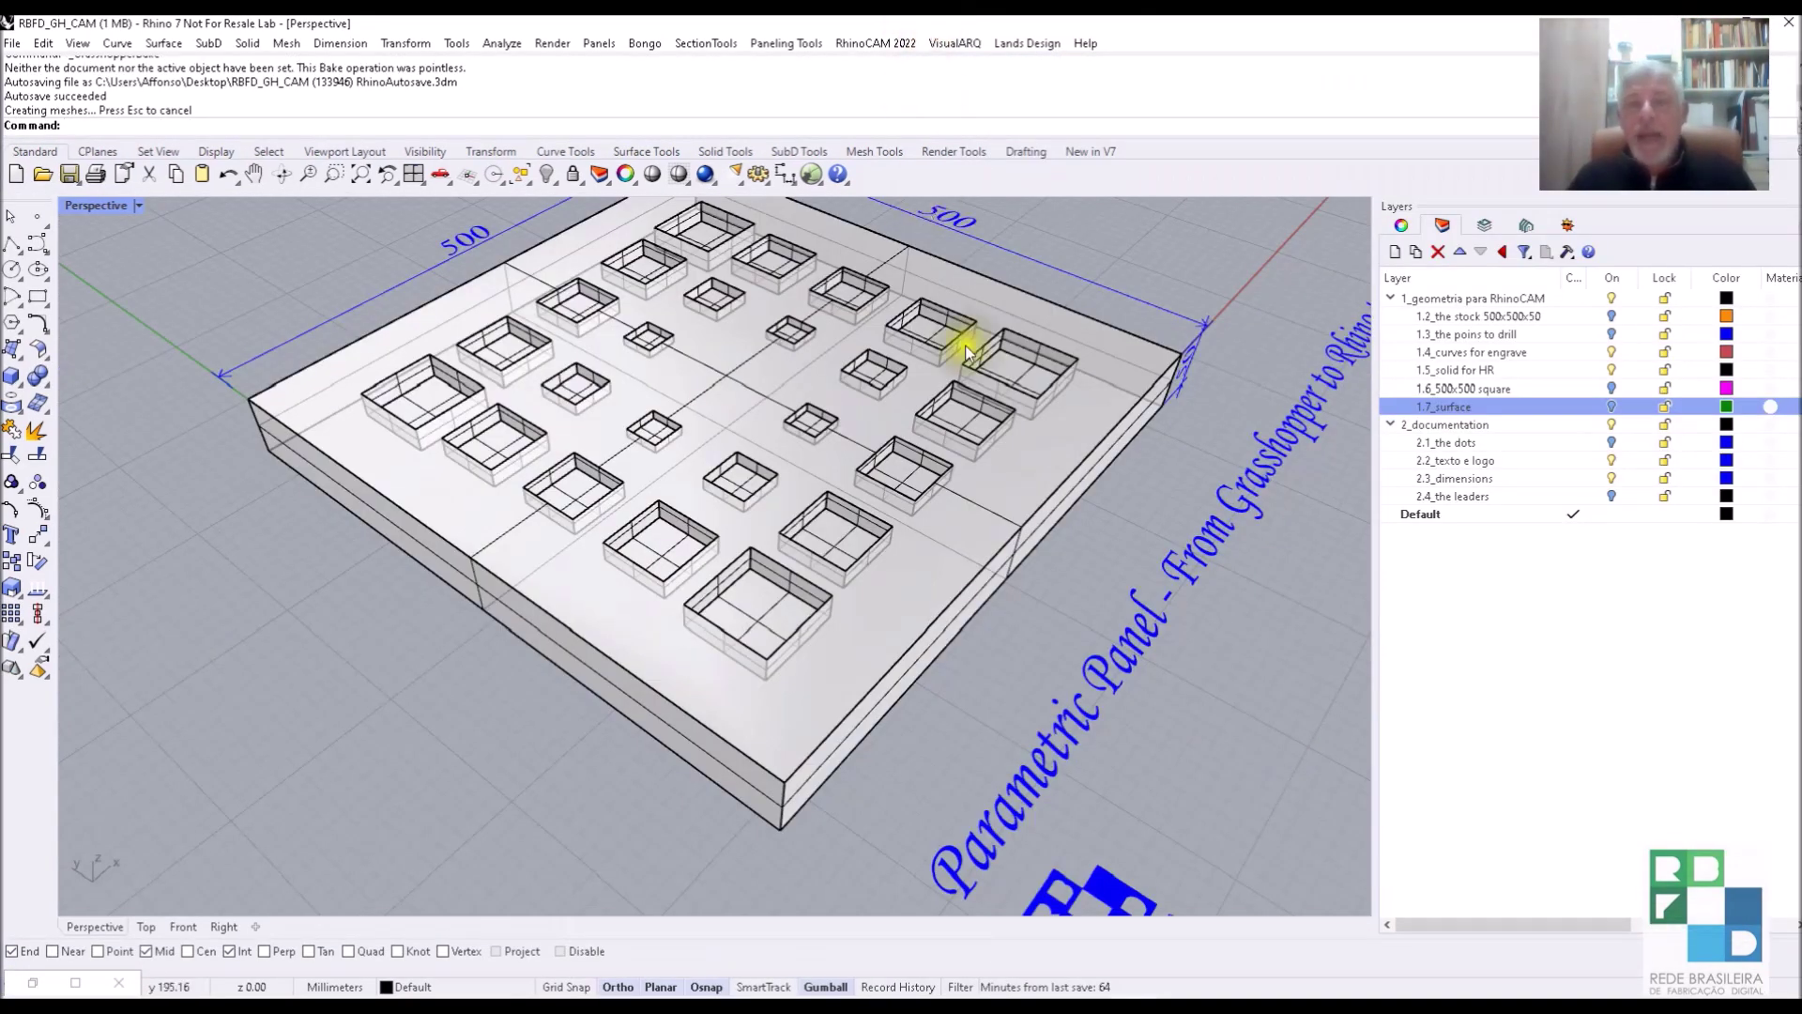
scroll(1051, 433, "down", 5)
right_click_drag(1061, 428, 997, 491)
left_click(886, 43)
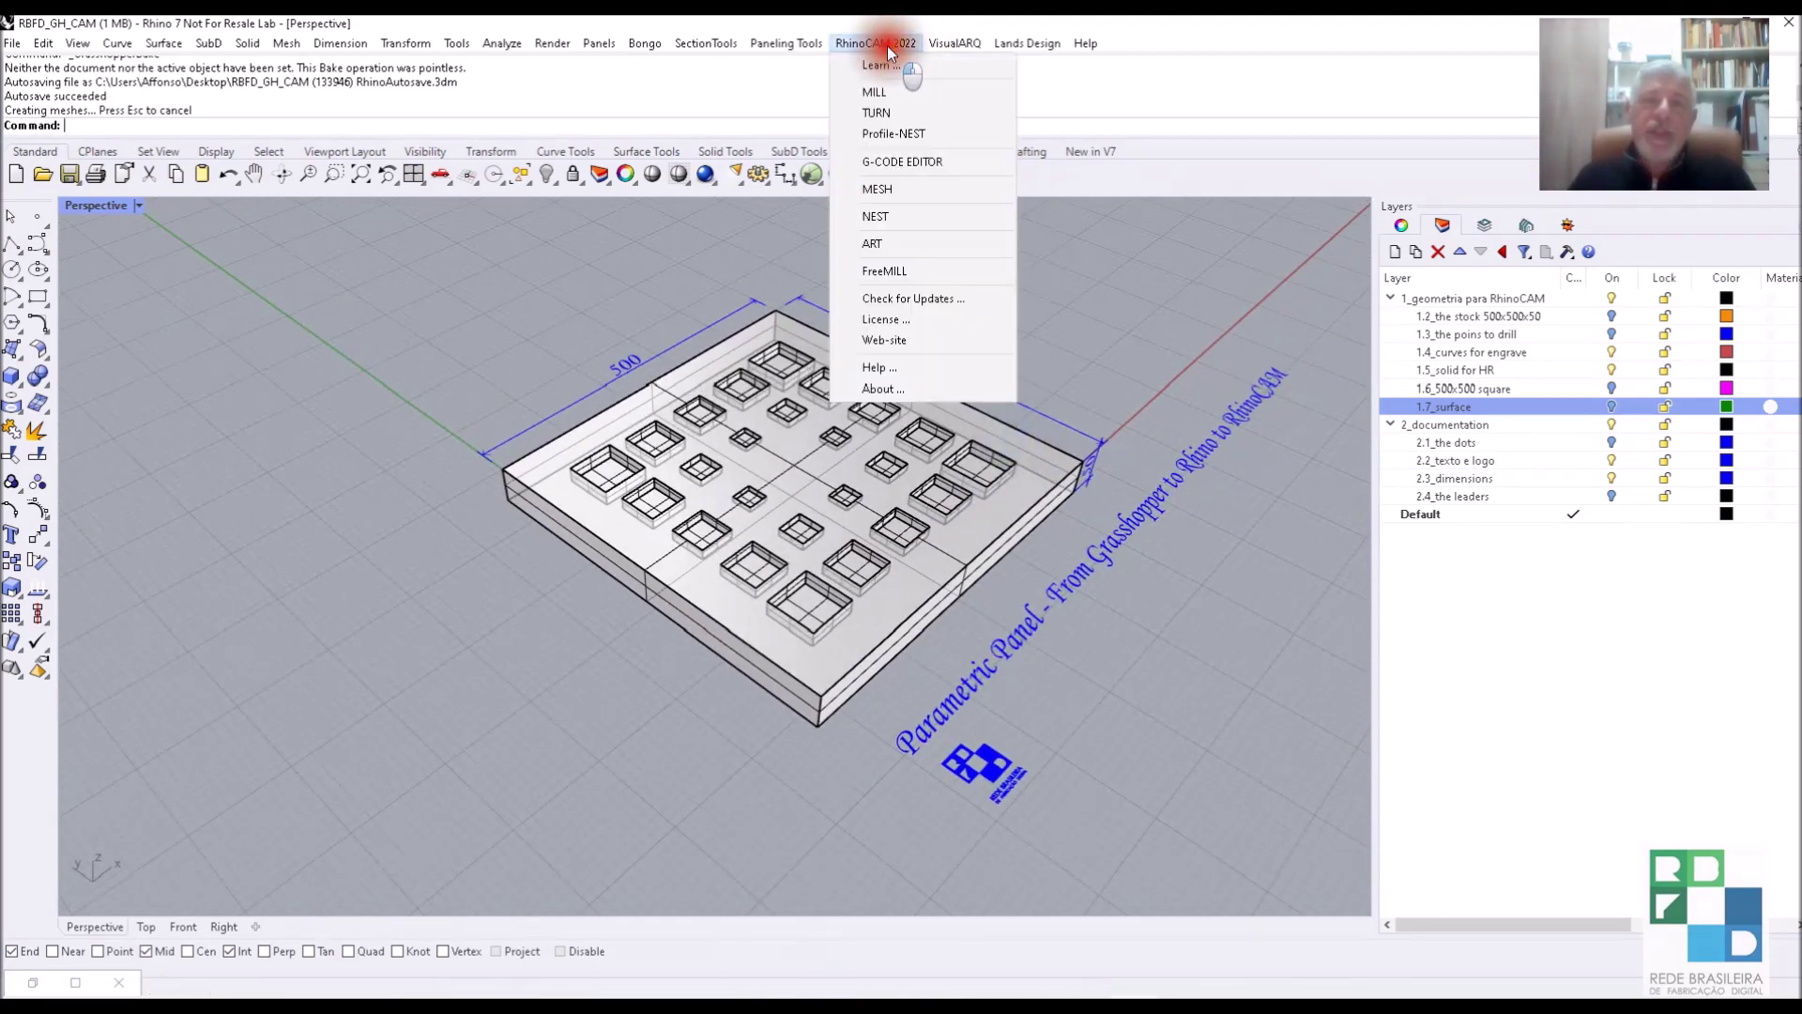
left_click(886, 92)
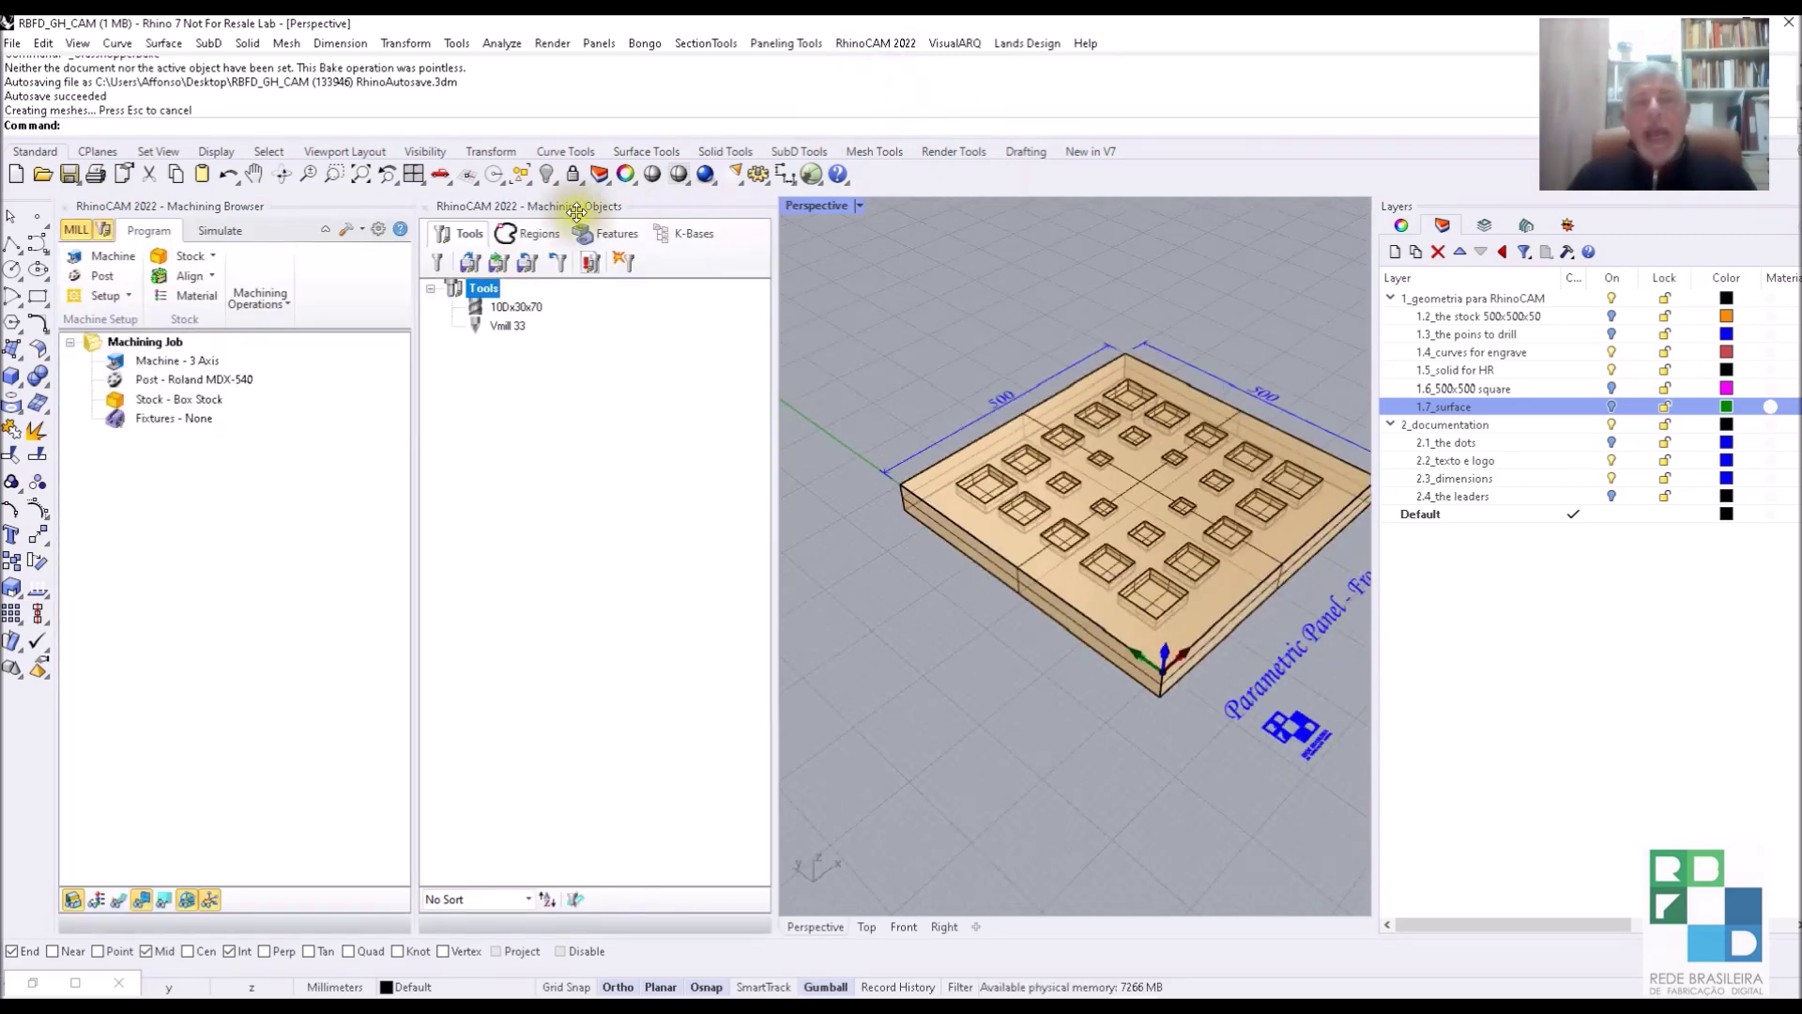
Review the properties of the 10Dx30x70 flat end mill in the machining tool list, then close its definition.
left_click(518, 314)
double_click(516, 313)
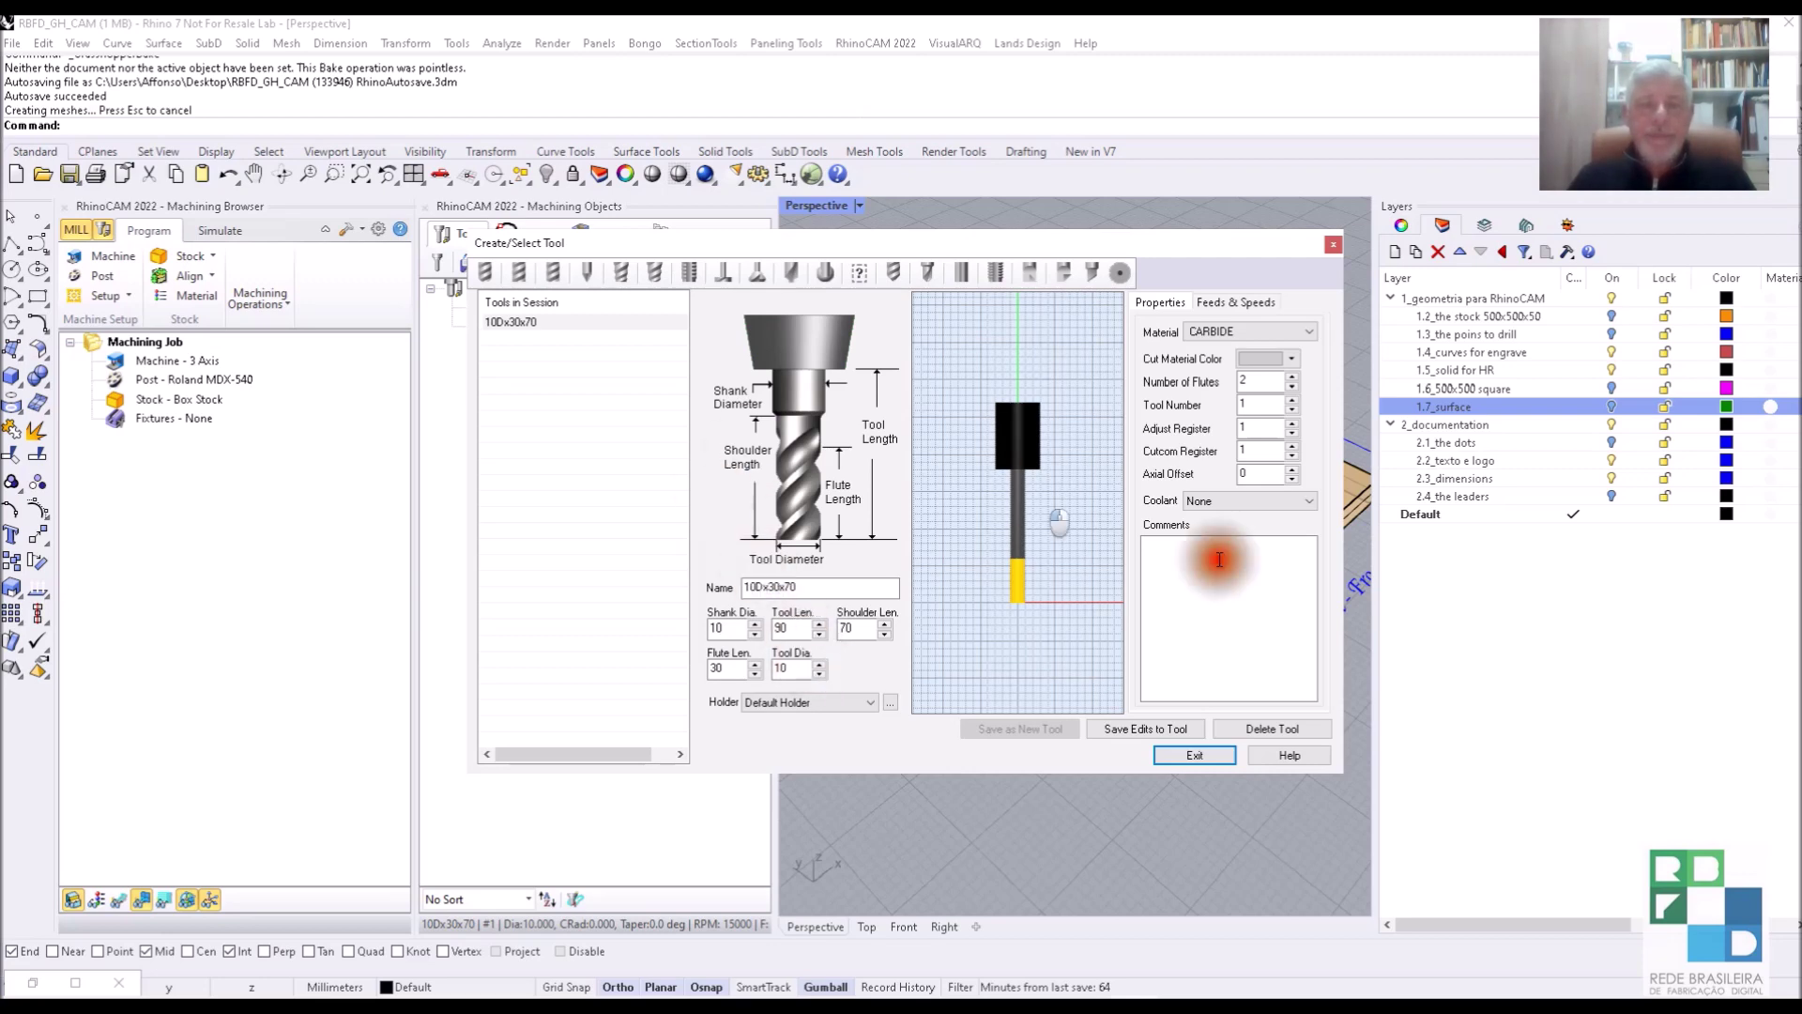
left_click(1197, 751)
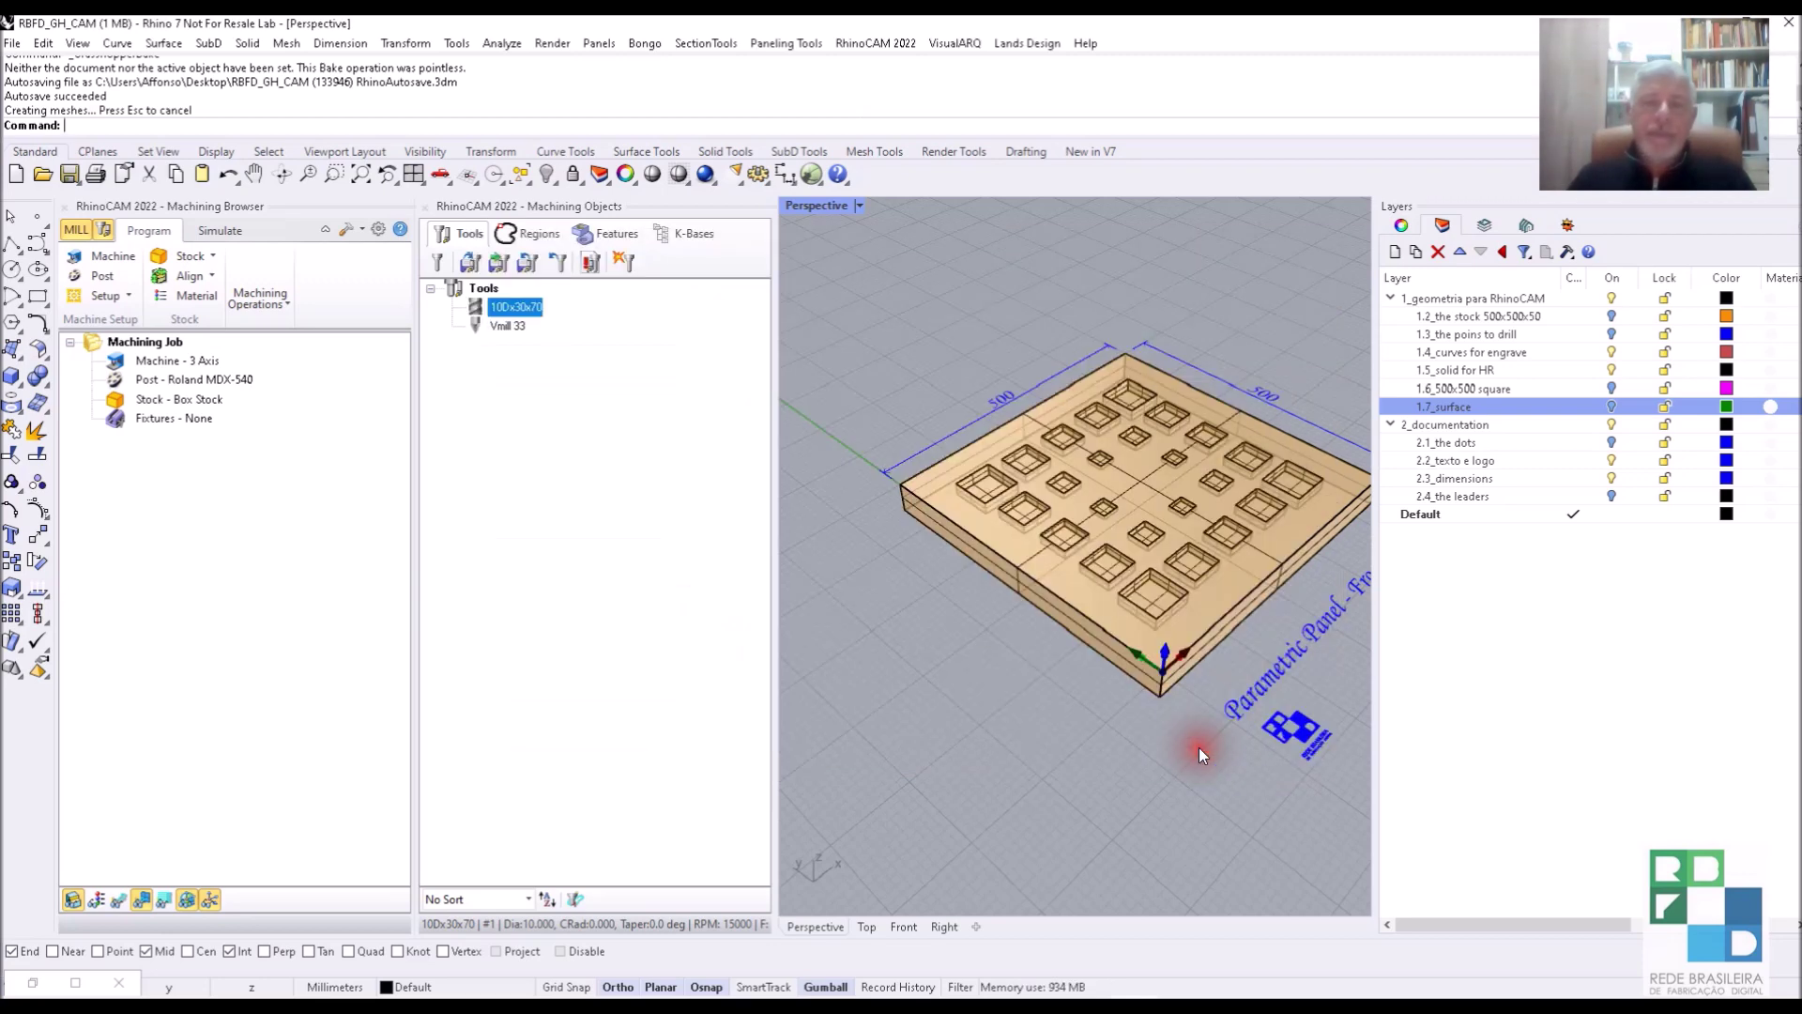
Review the Vmill 33 tool's dimensions, feeds and speeds, and general properties, then close its definition.
left_click(512, 329)
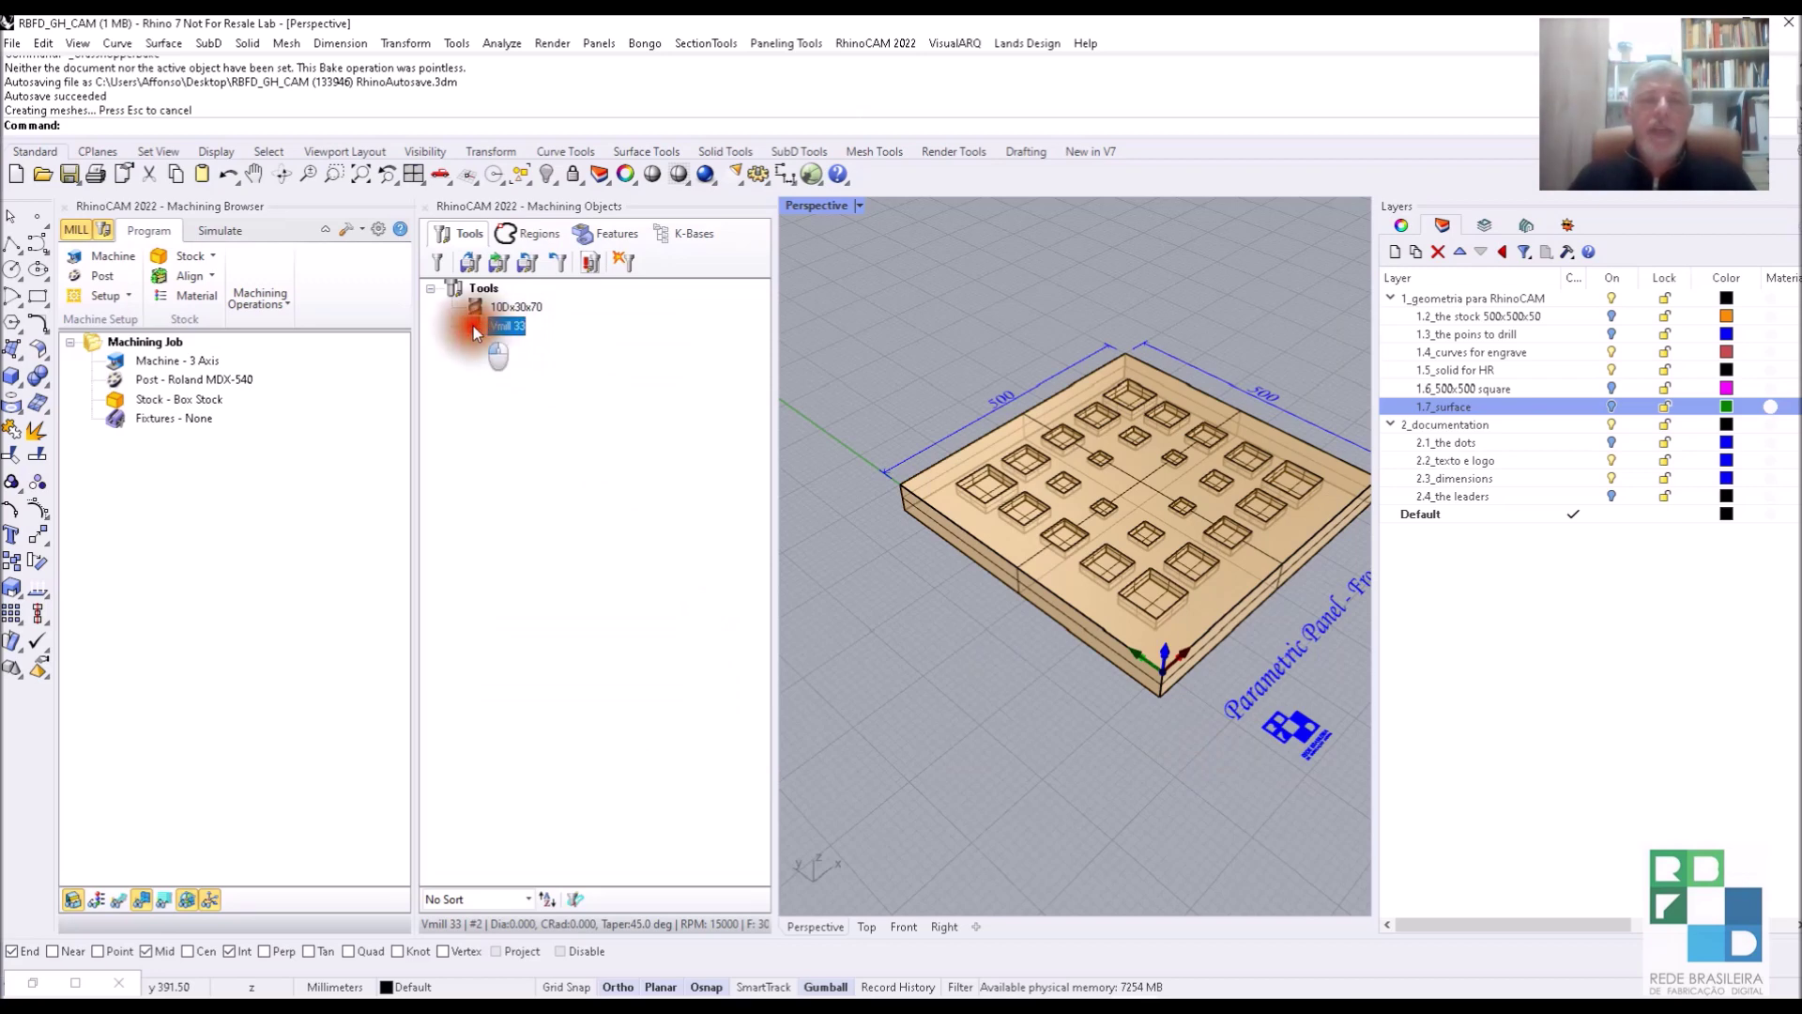
double_click(473, 325)
double_click(721, 668)
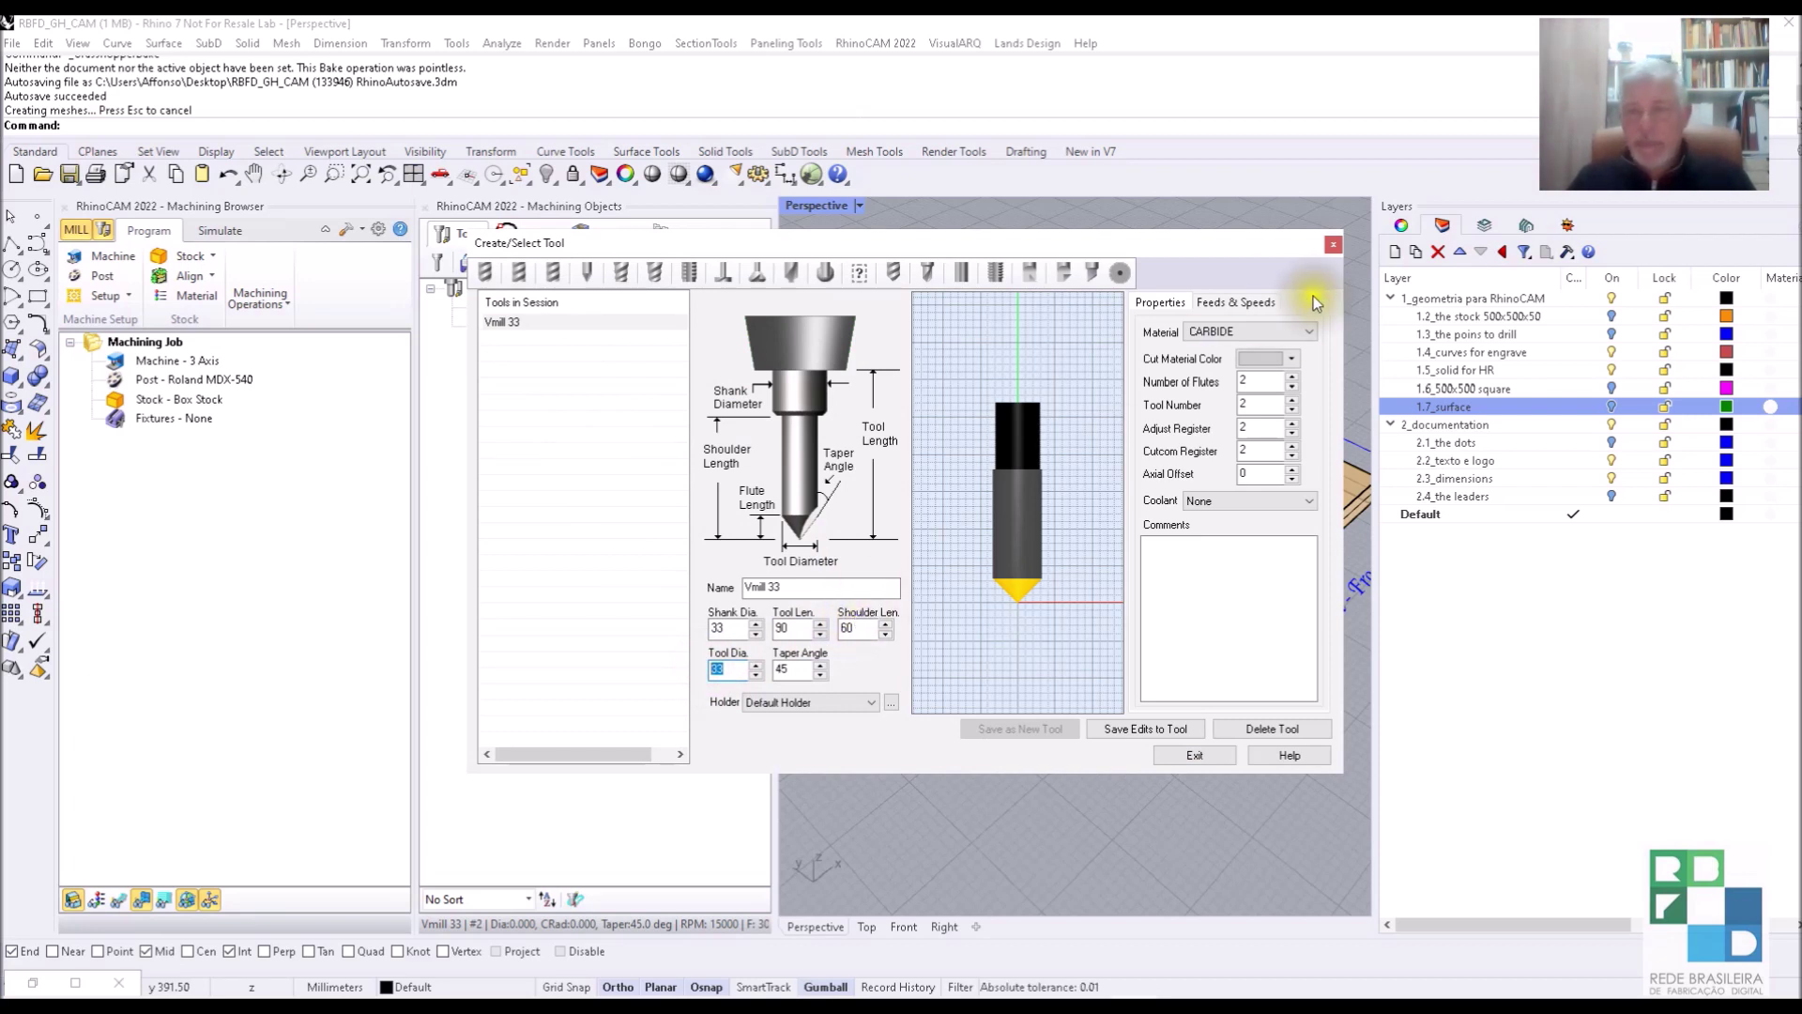
left_click(1252, 303)
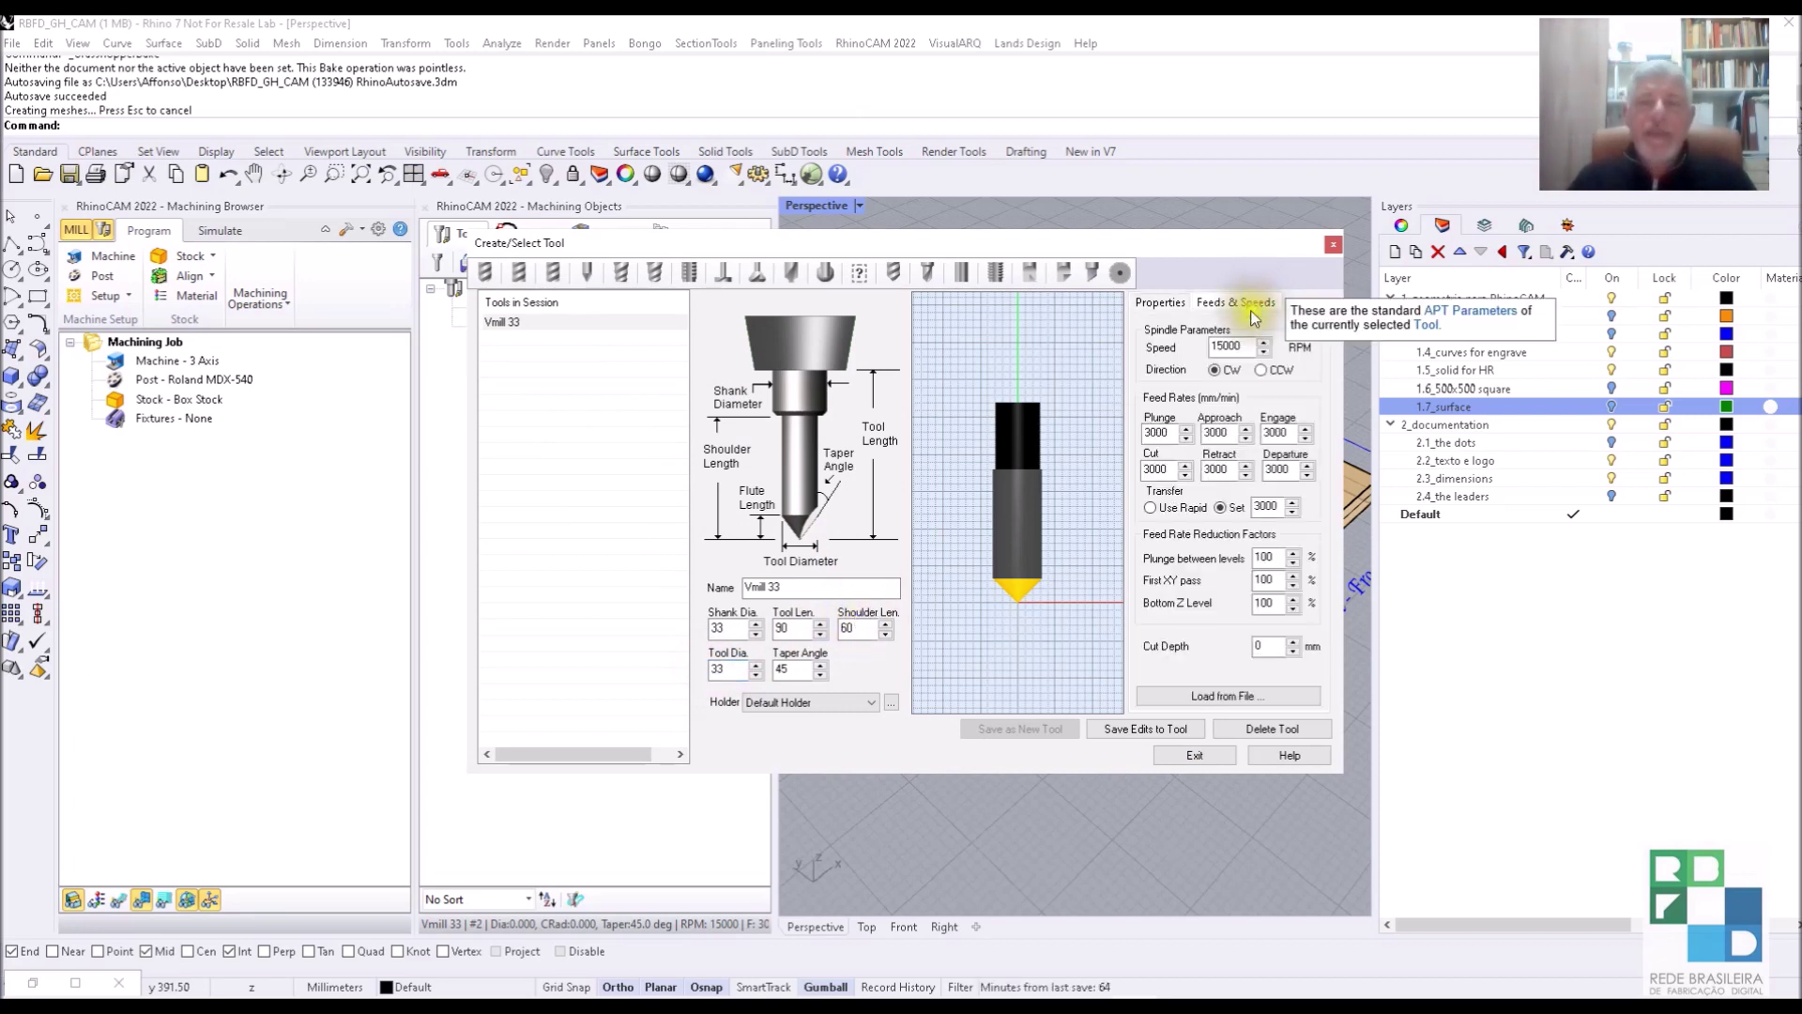
left_click(1158, 302)
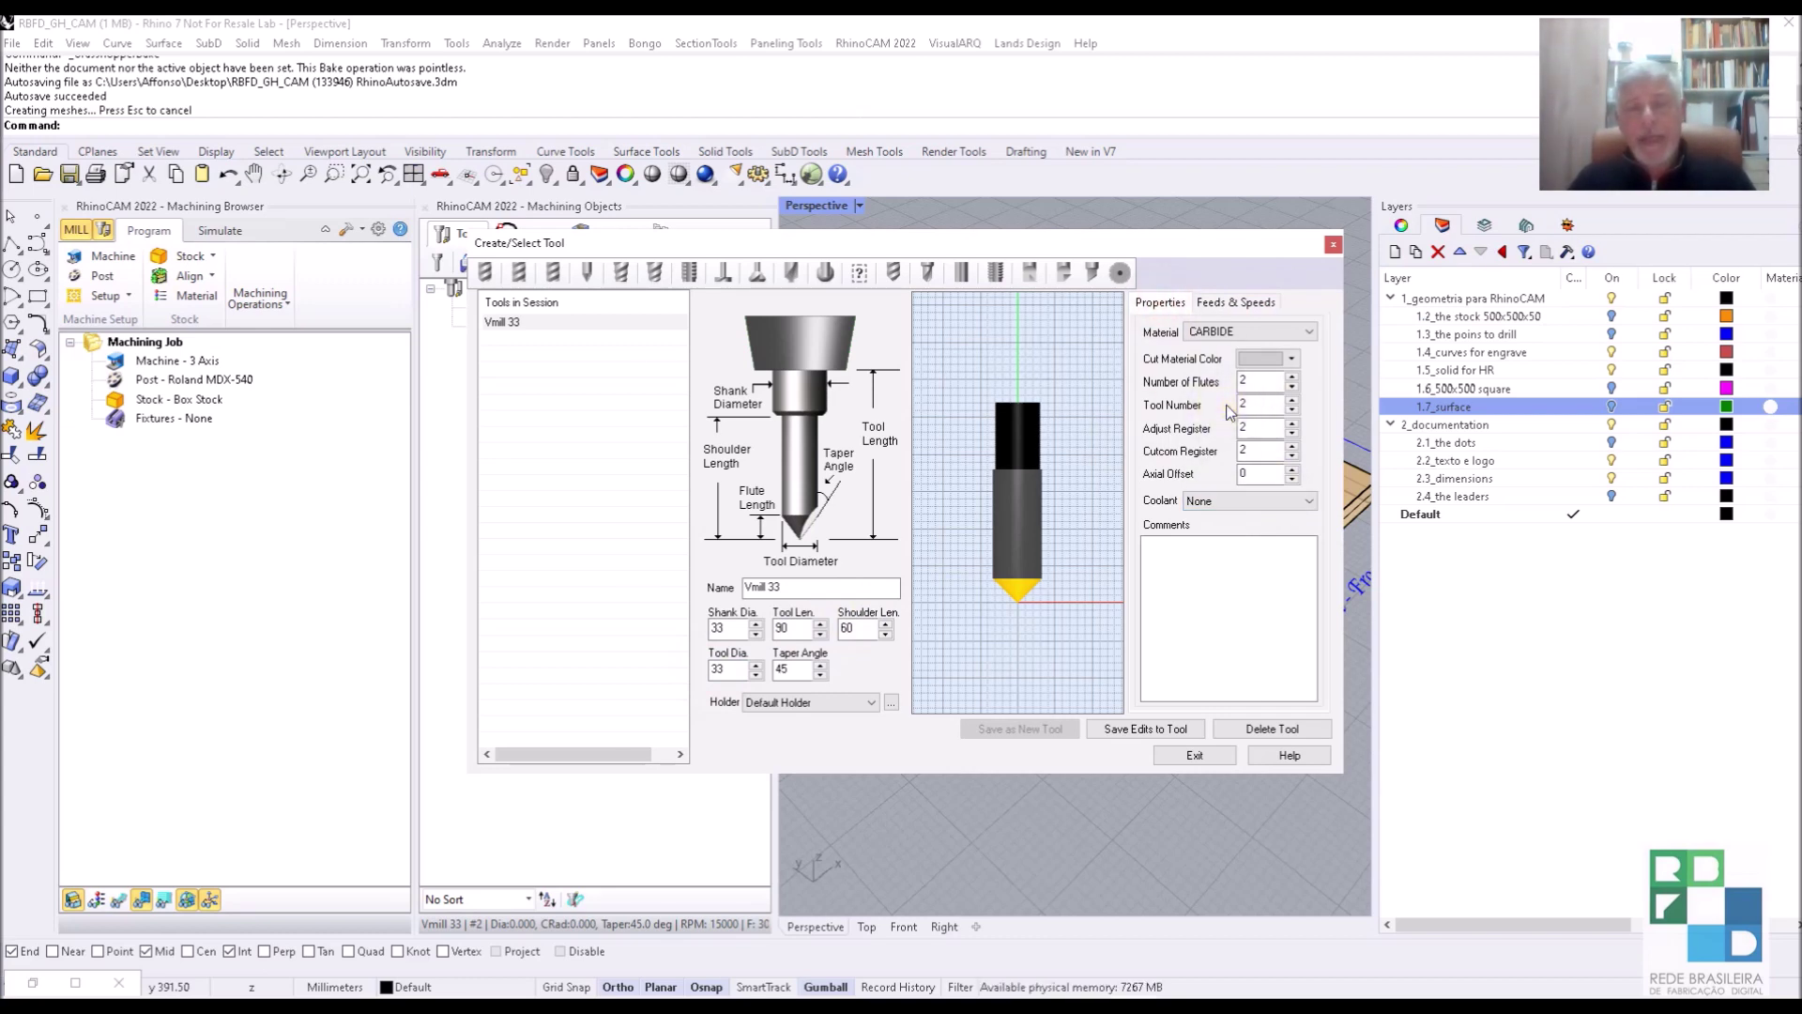
left_click(1227, 756)
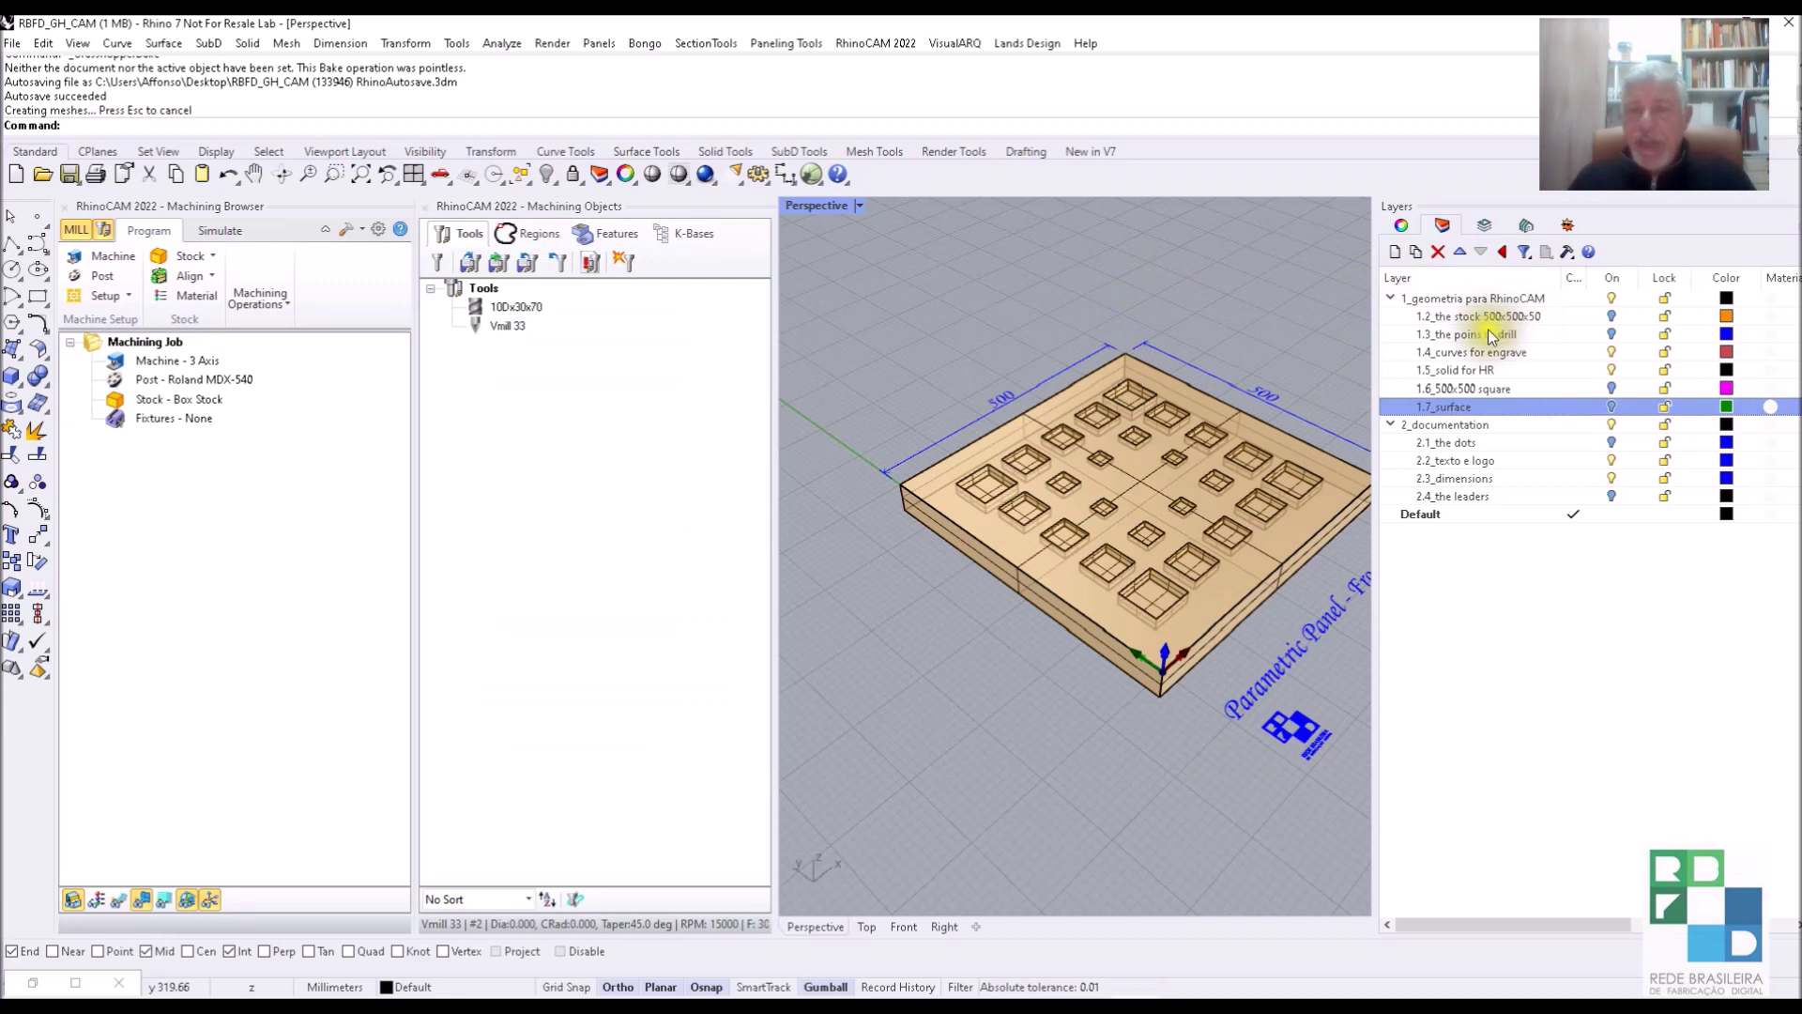
Hide the 1.4_curves for engrave and 2.3_dimensions layers and show the 1.2_the stock 500x500x50 layer.
left_click(1615, 352)
left_click(1613, 370)
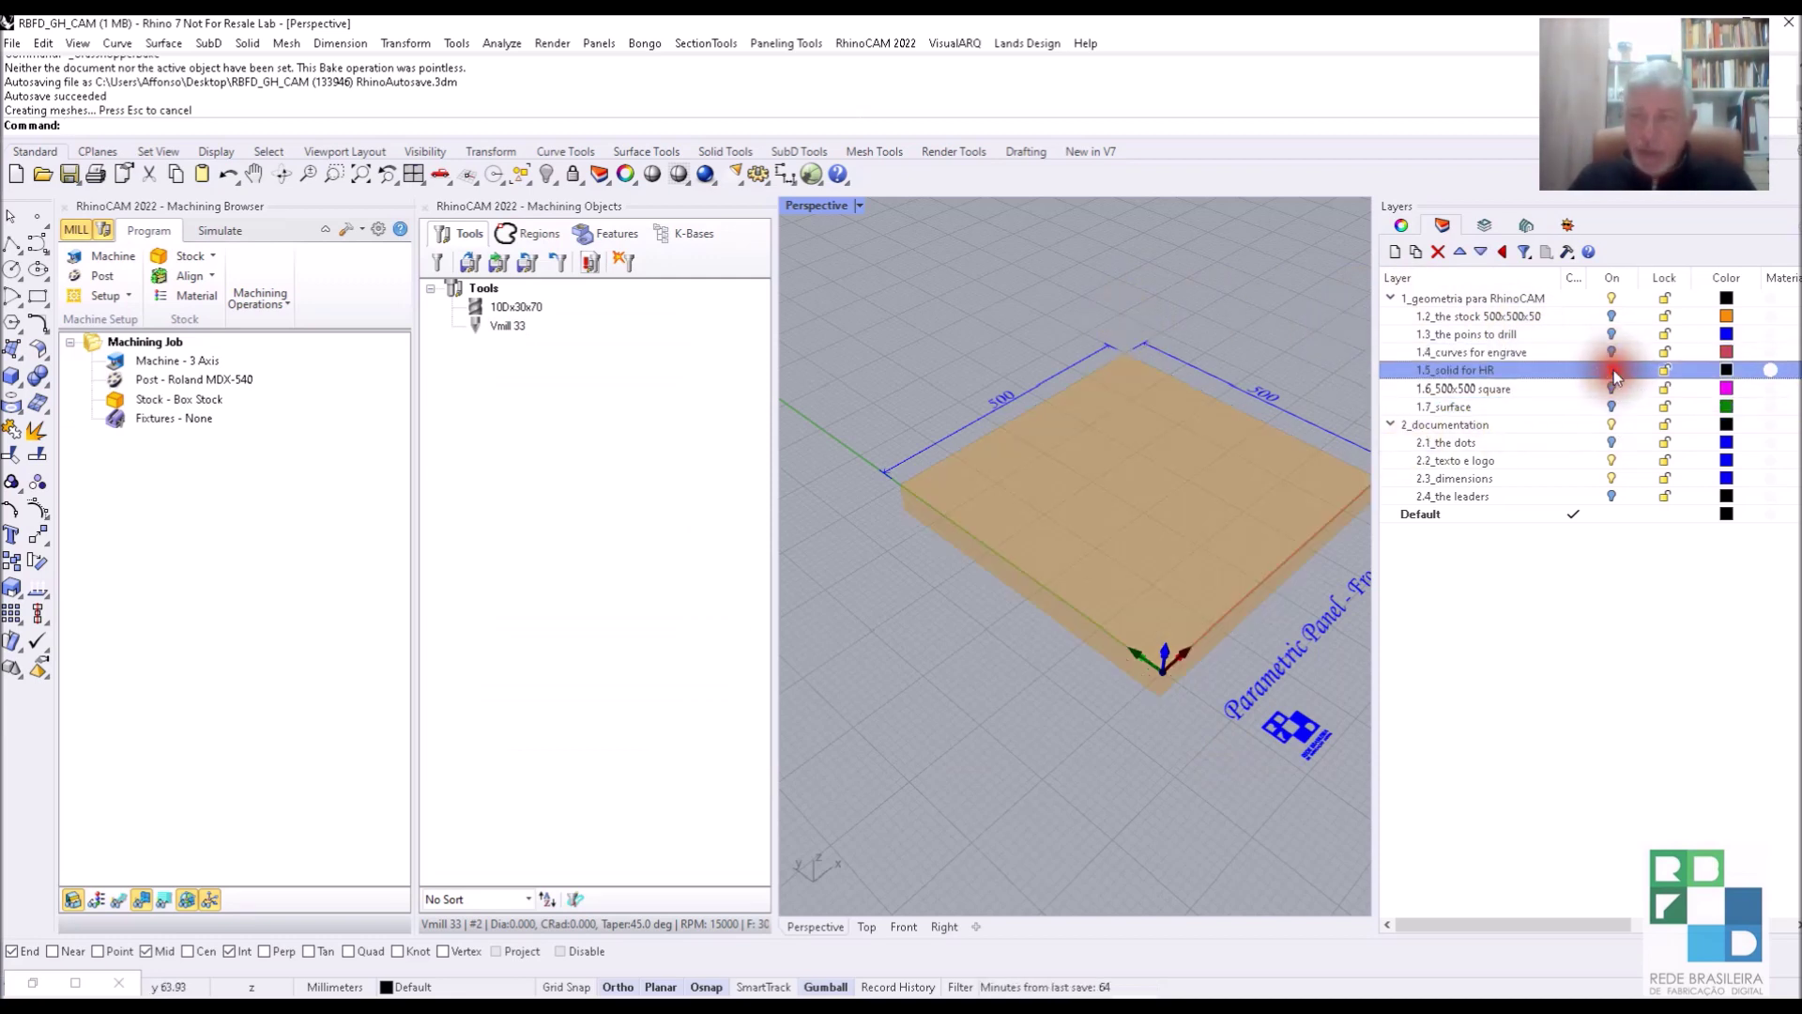
left_click(1612, 369)
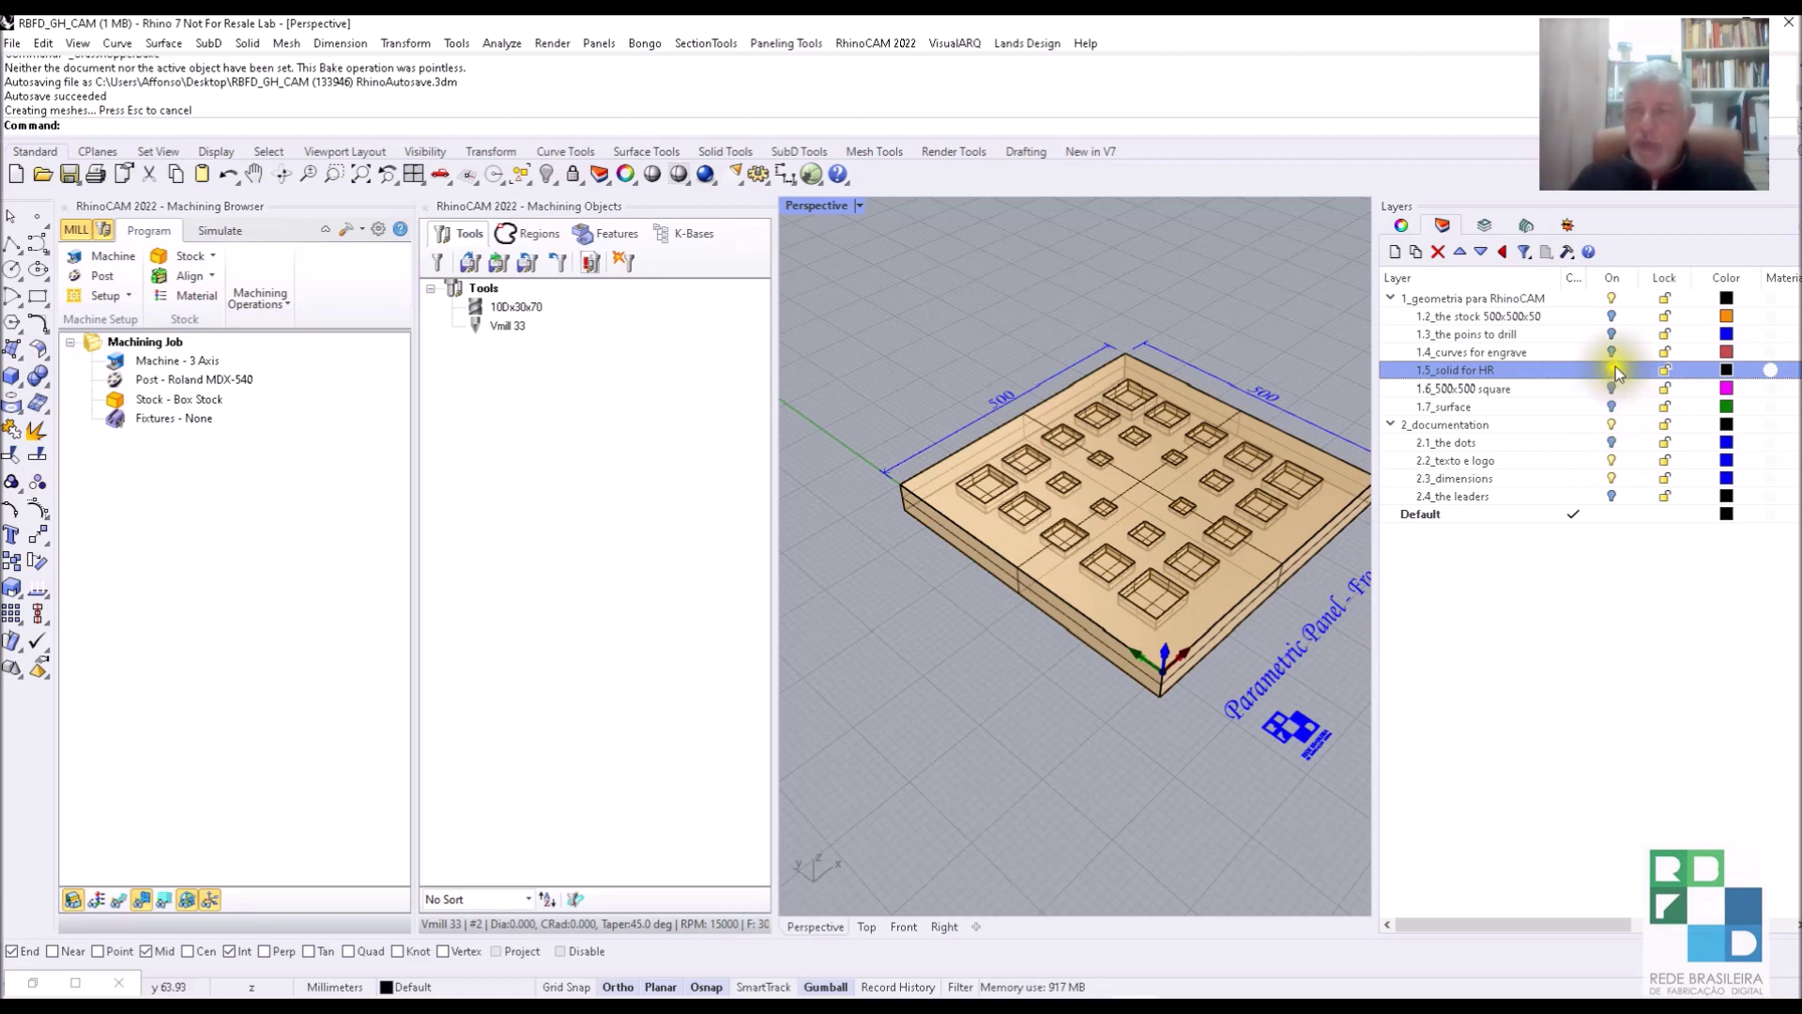
left_click(1612, 317)
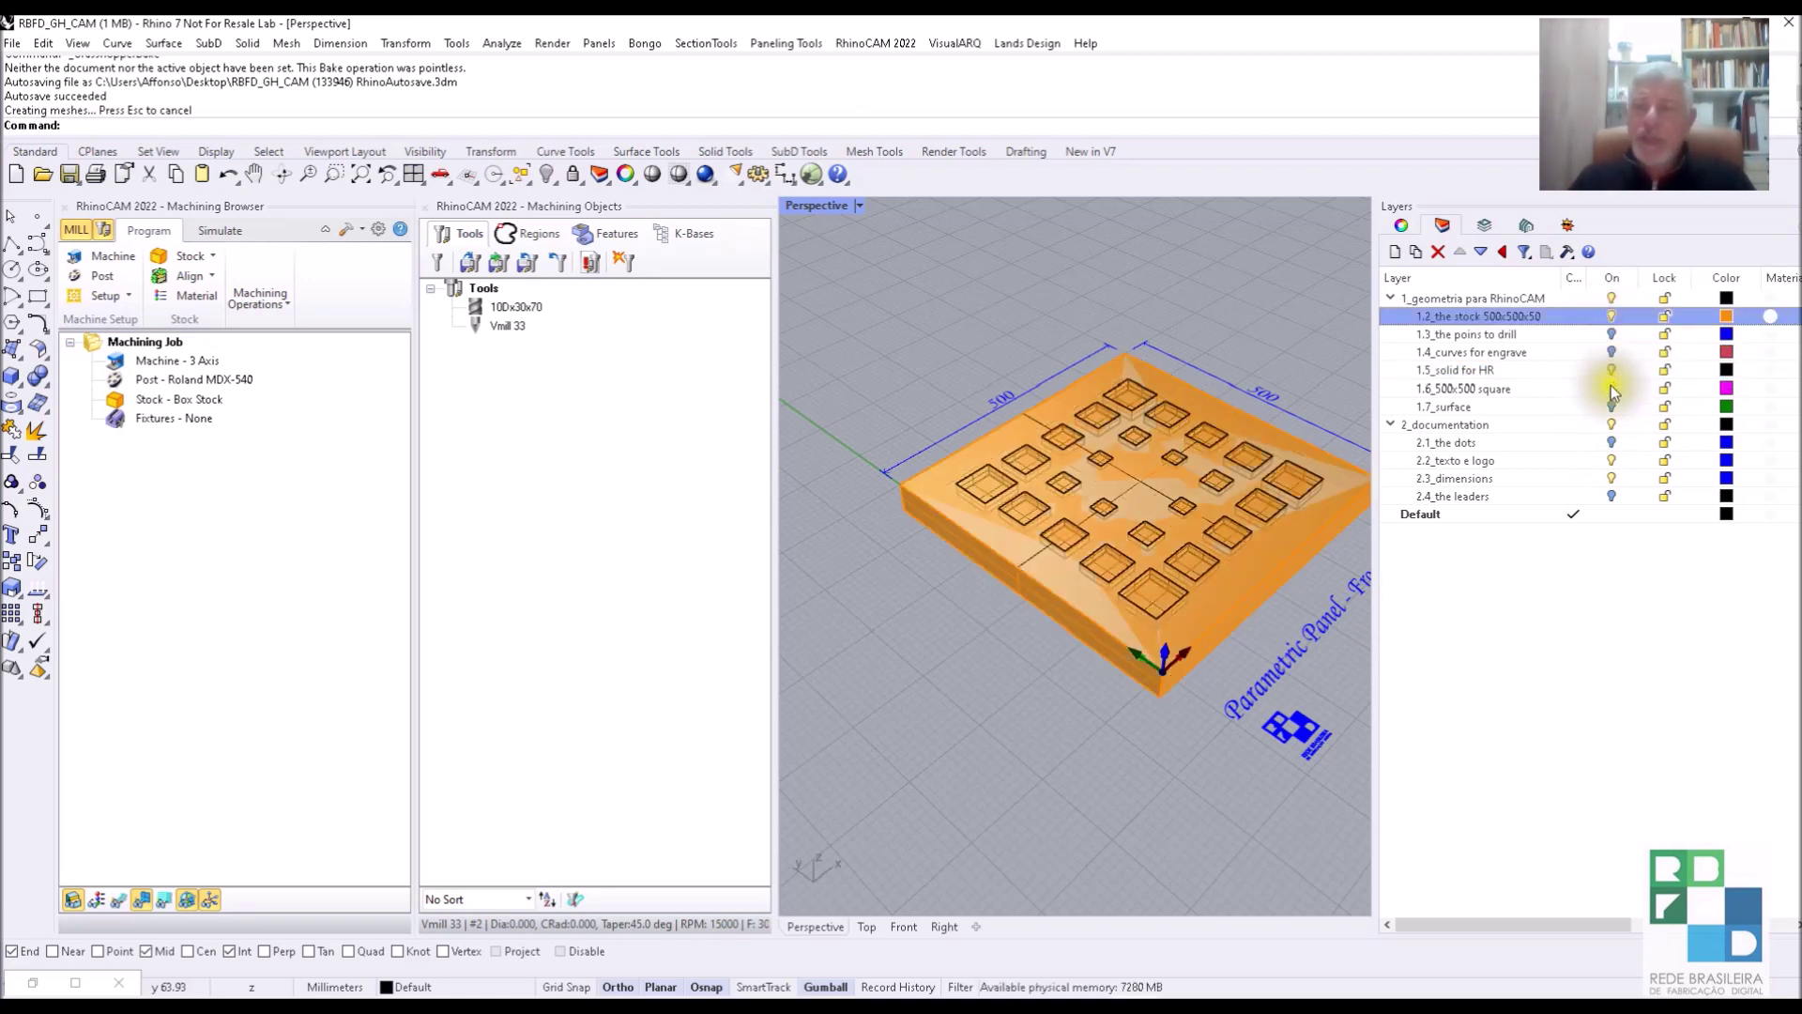
left_click(1611, 443)
left_click(1611, 443)
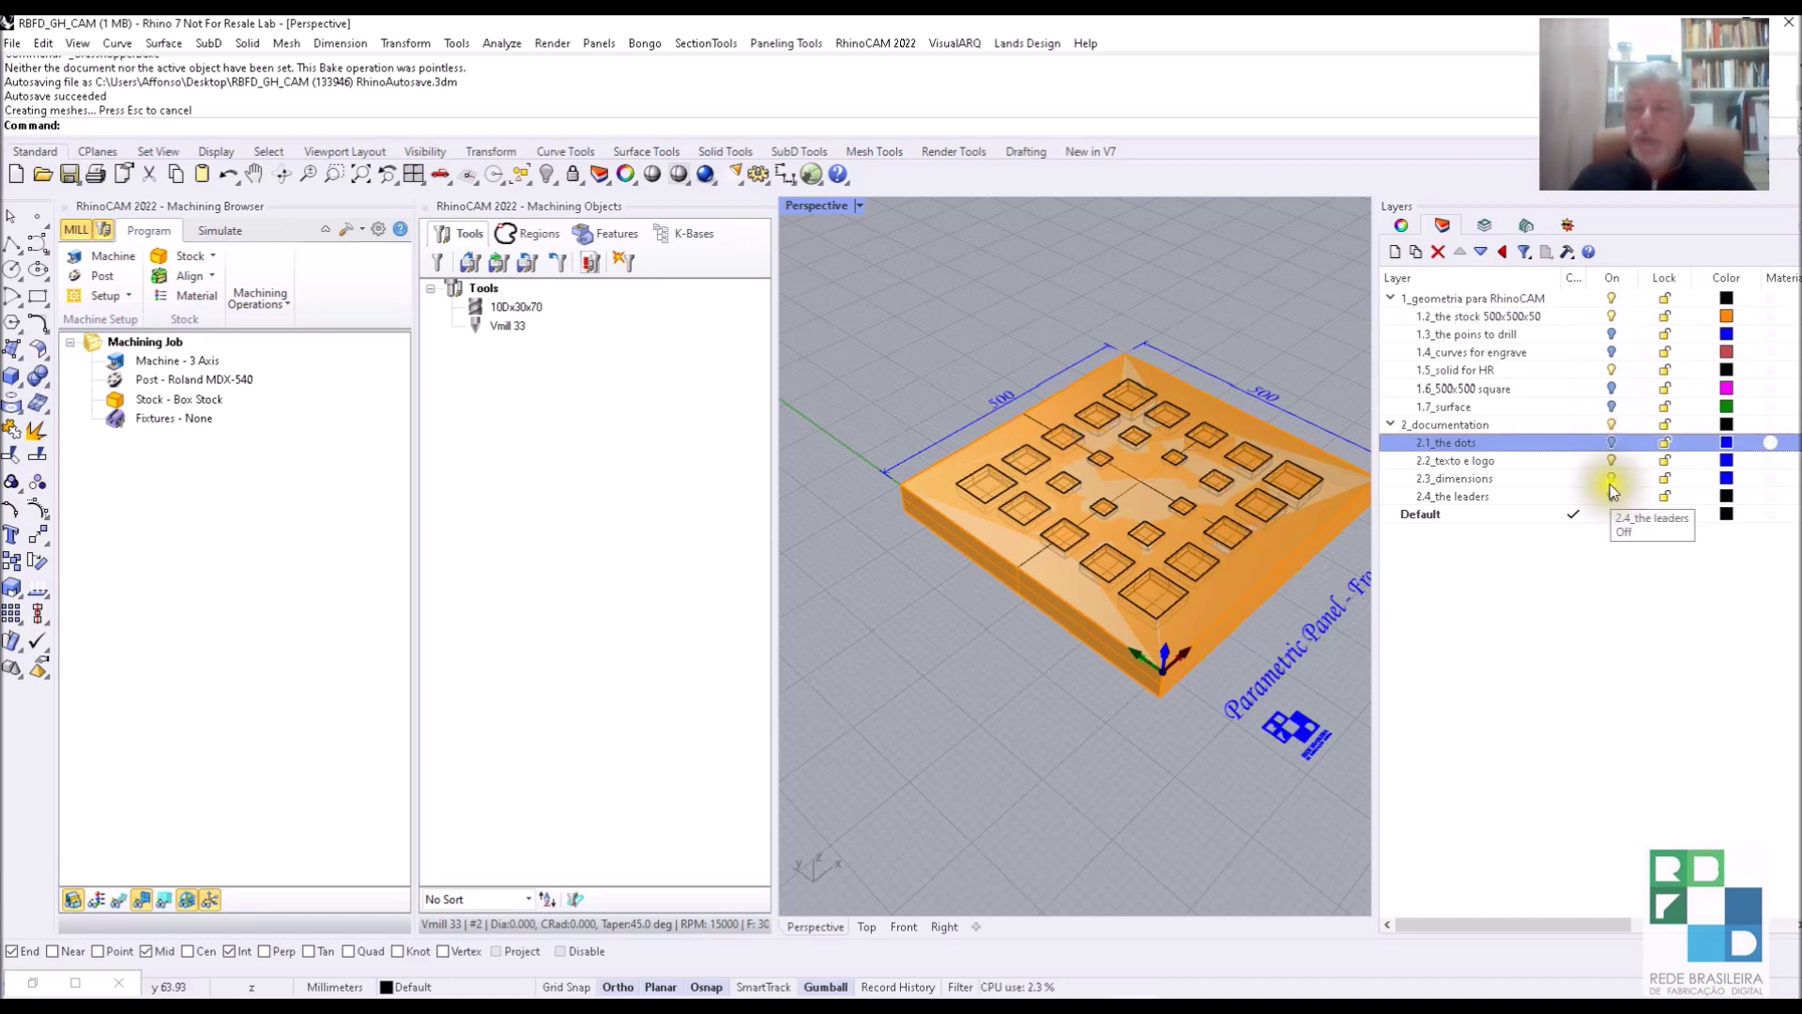
left_click(1612, 479)
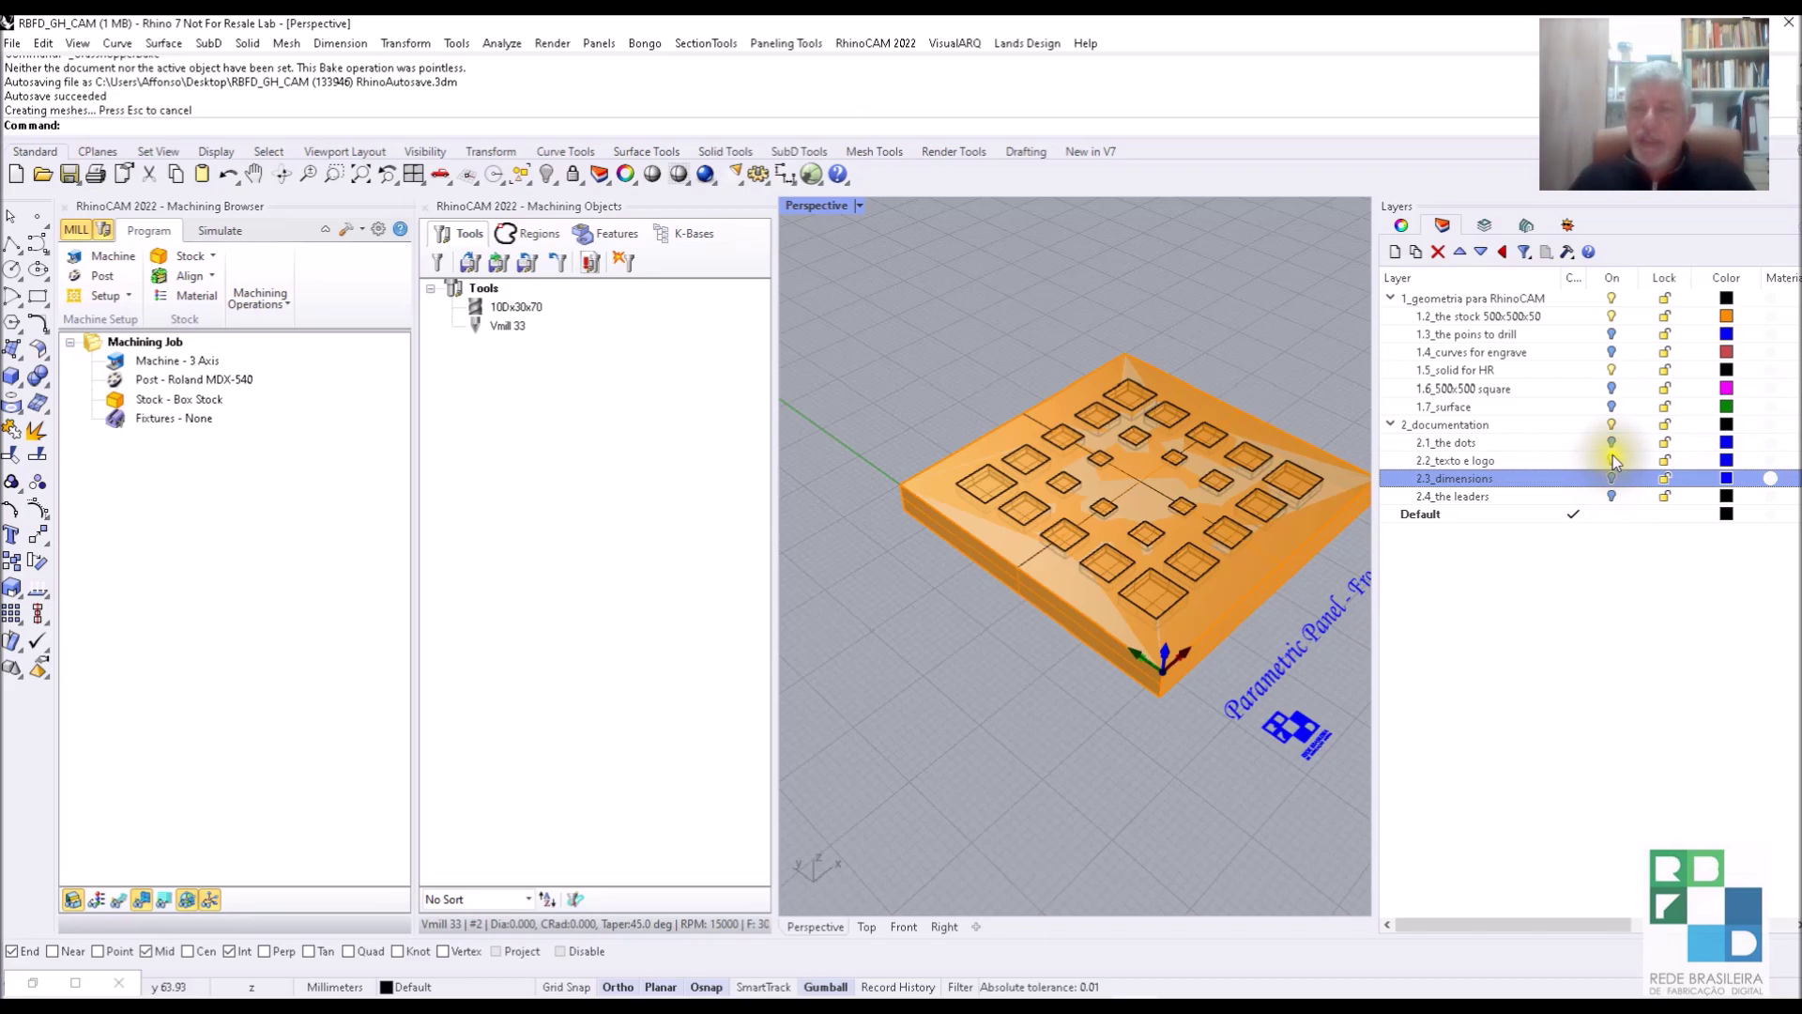
right_click_drag(1158, 443, 1025, 419)
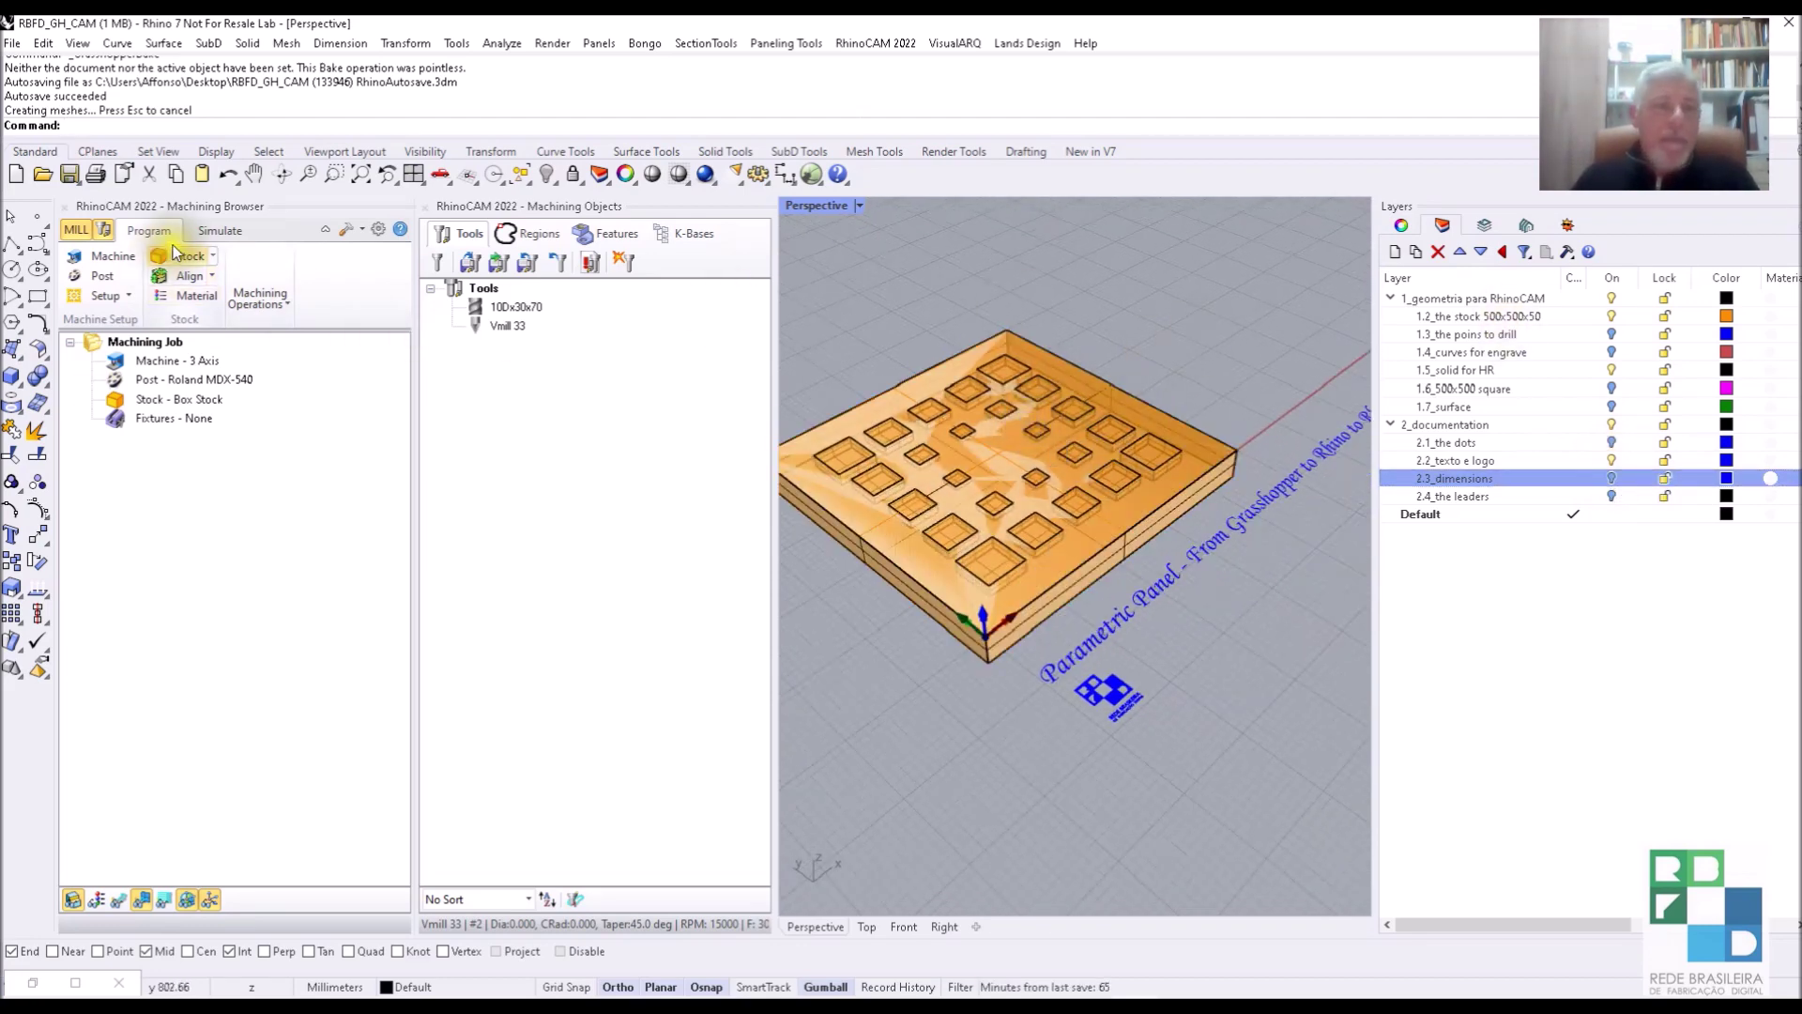
Select the stock block polysurface in the viewport and define the machining stock from that selection.
left_click(1479, 316)
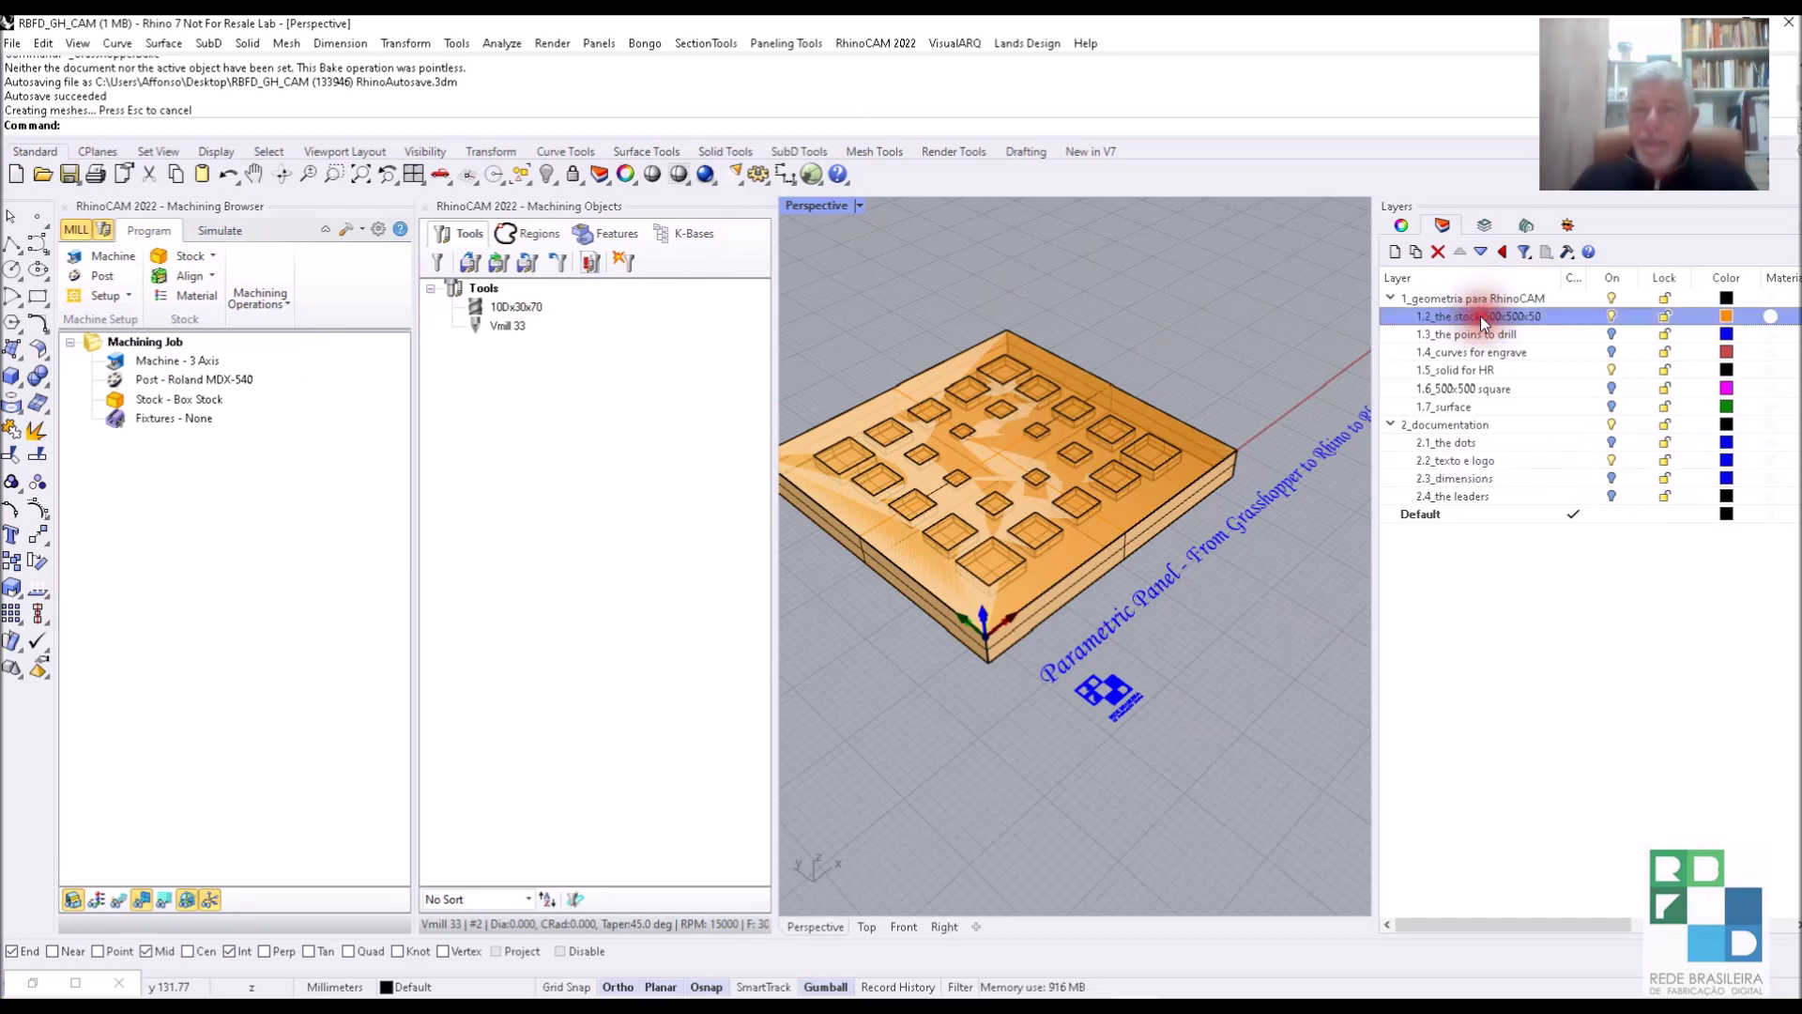
left_click(1070, 368)
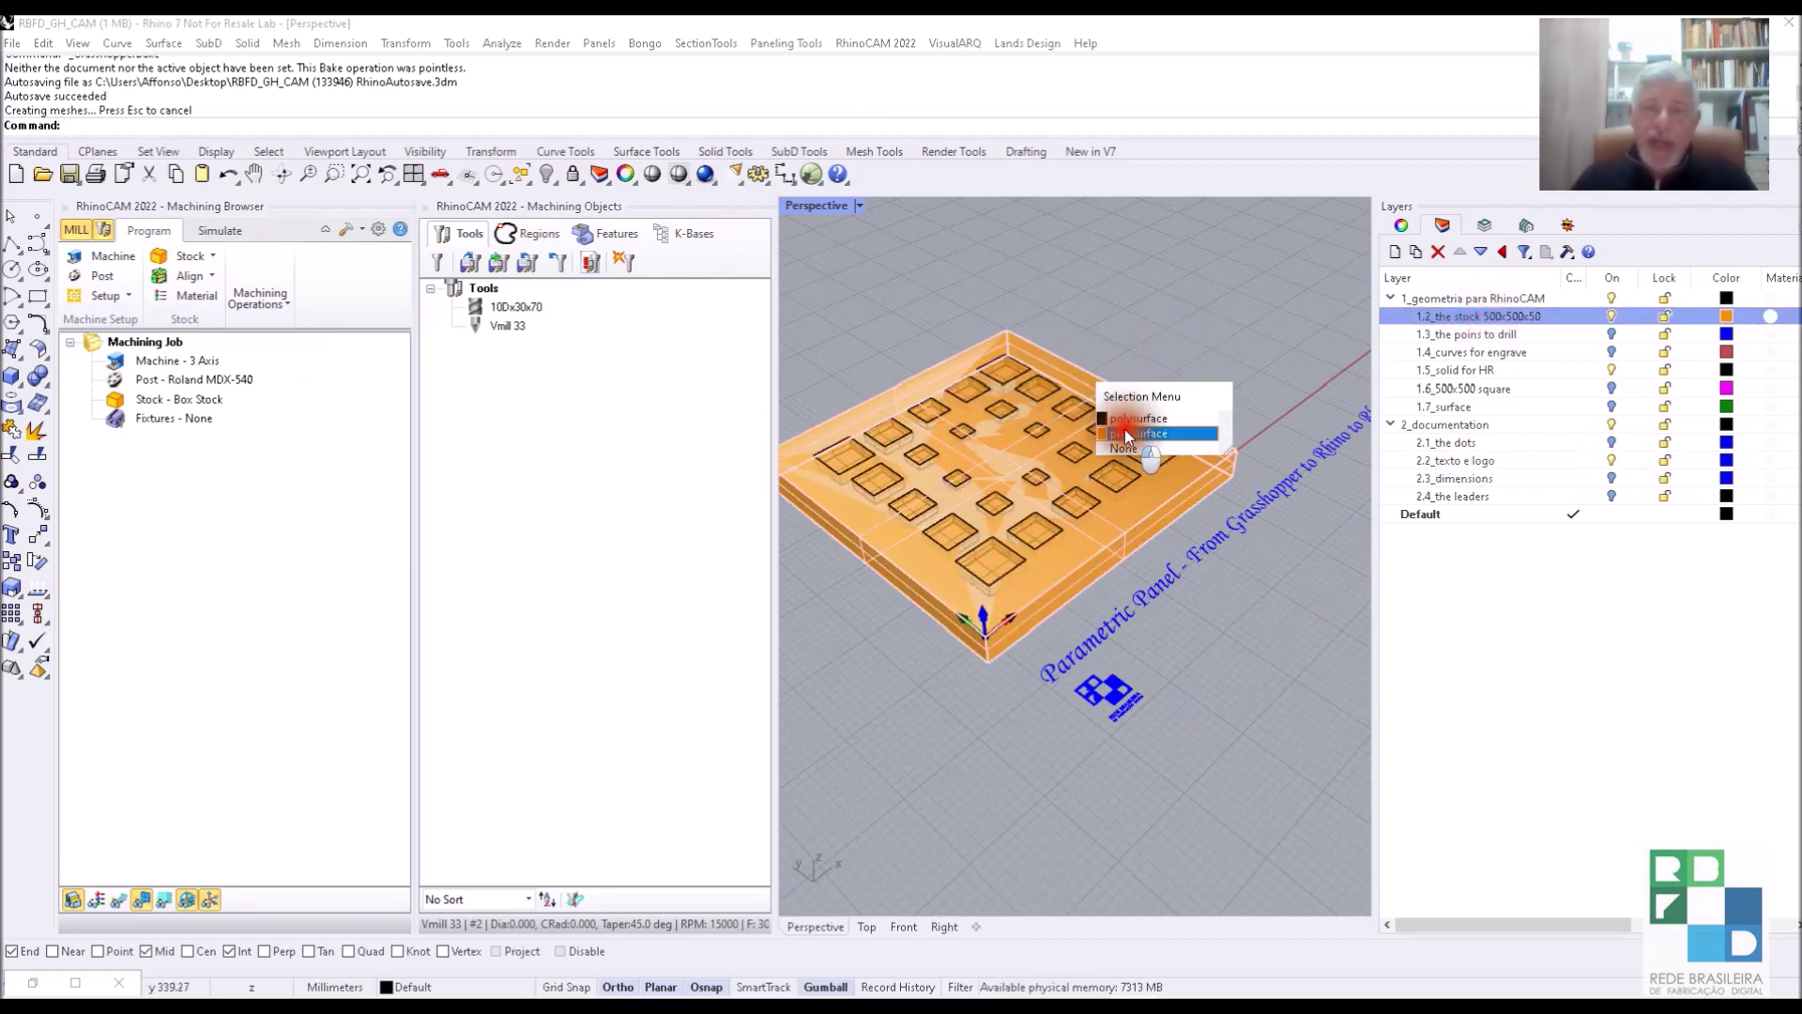
left_click(1123, 432)
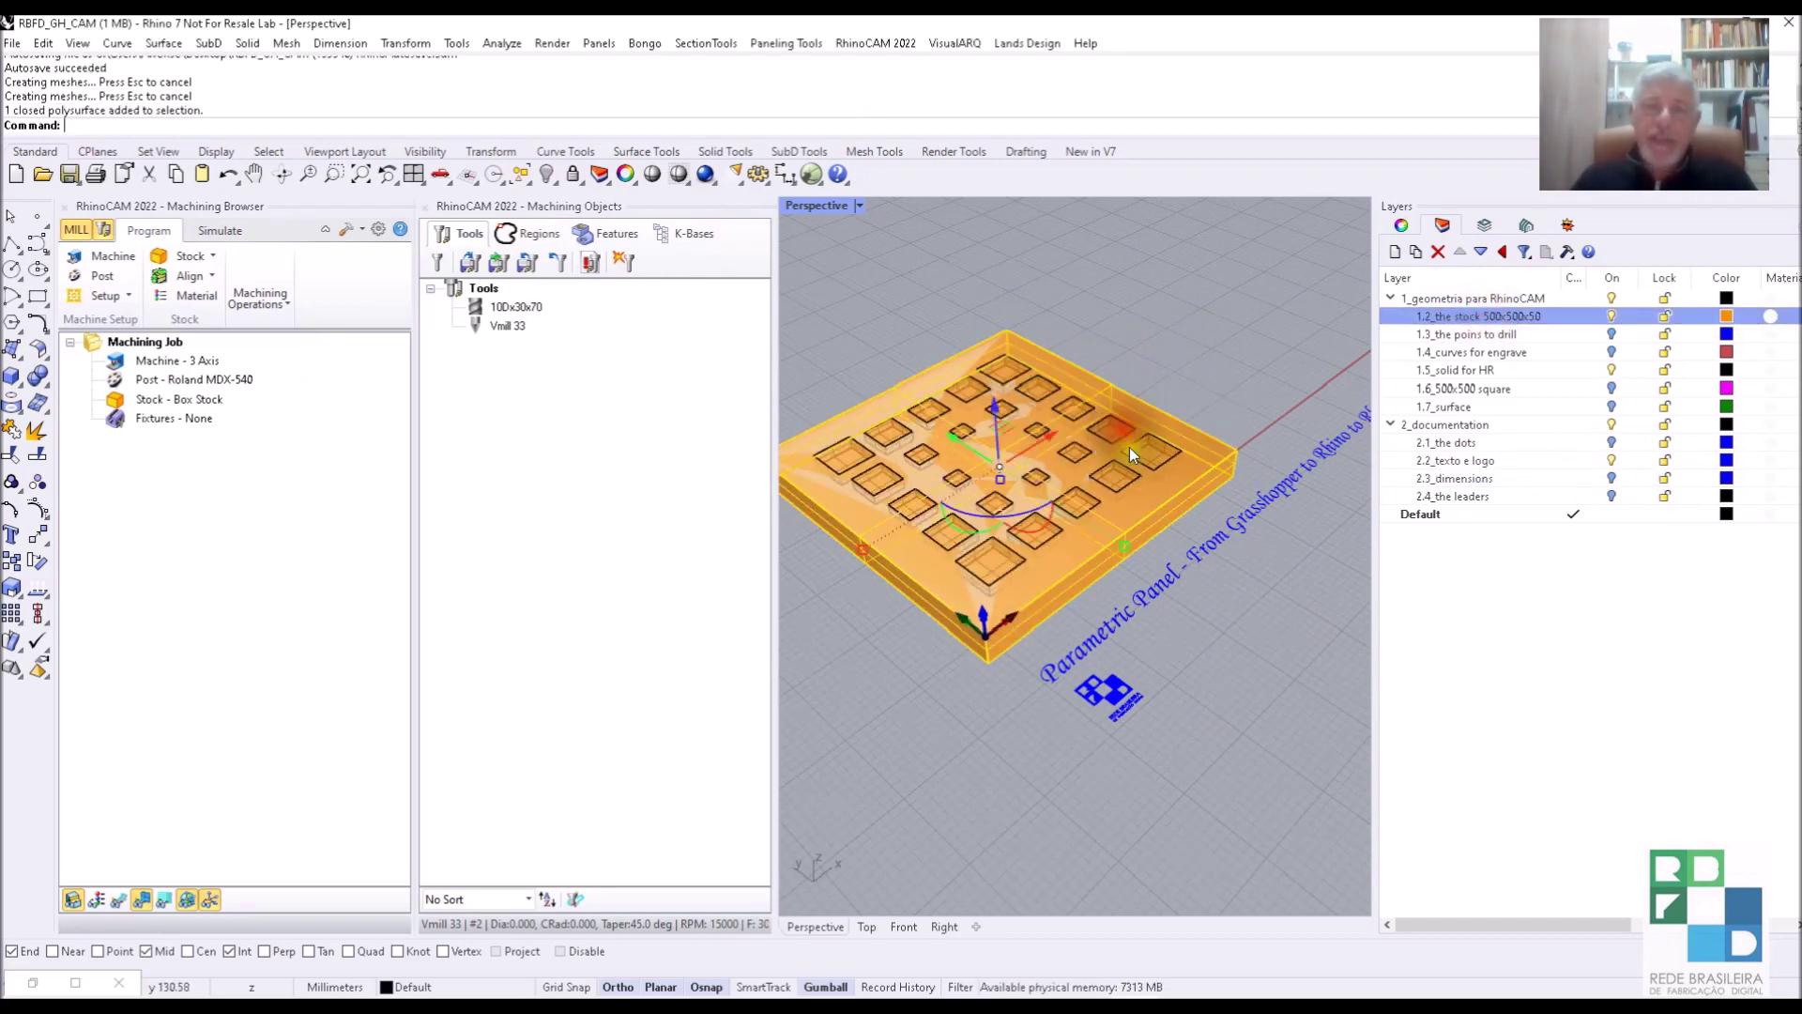
left_click(211, 255)
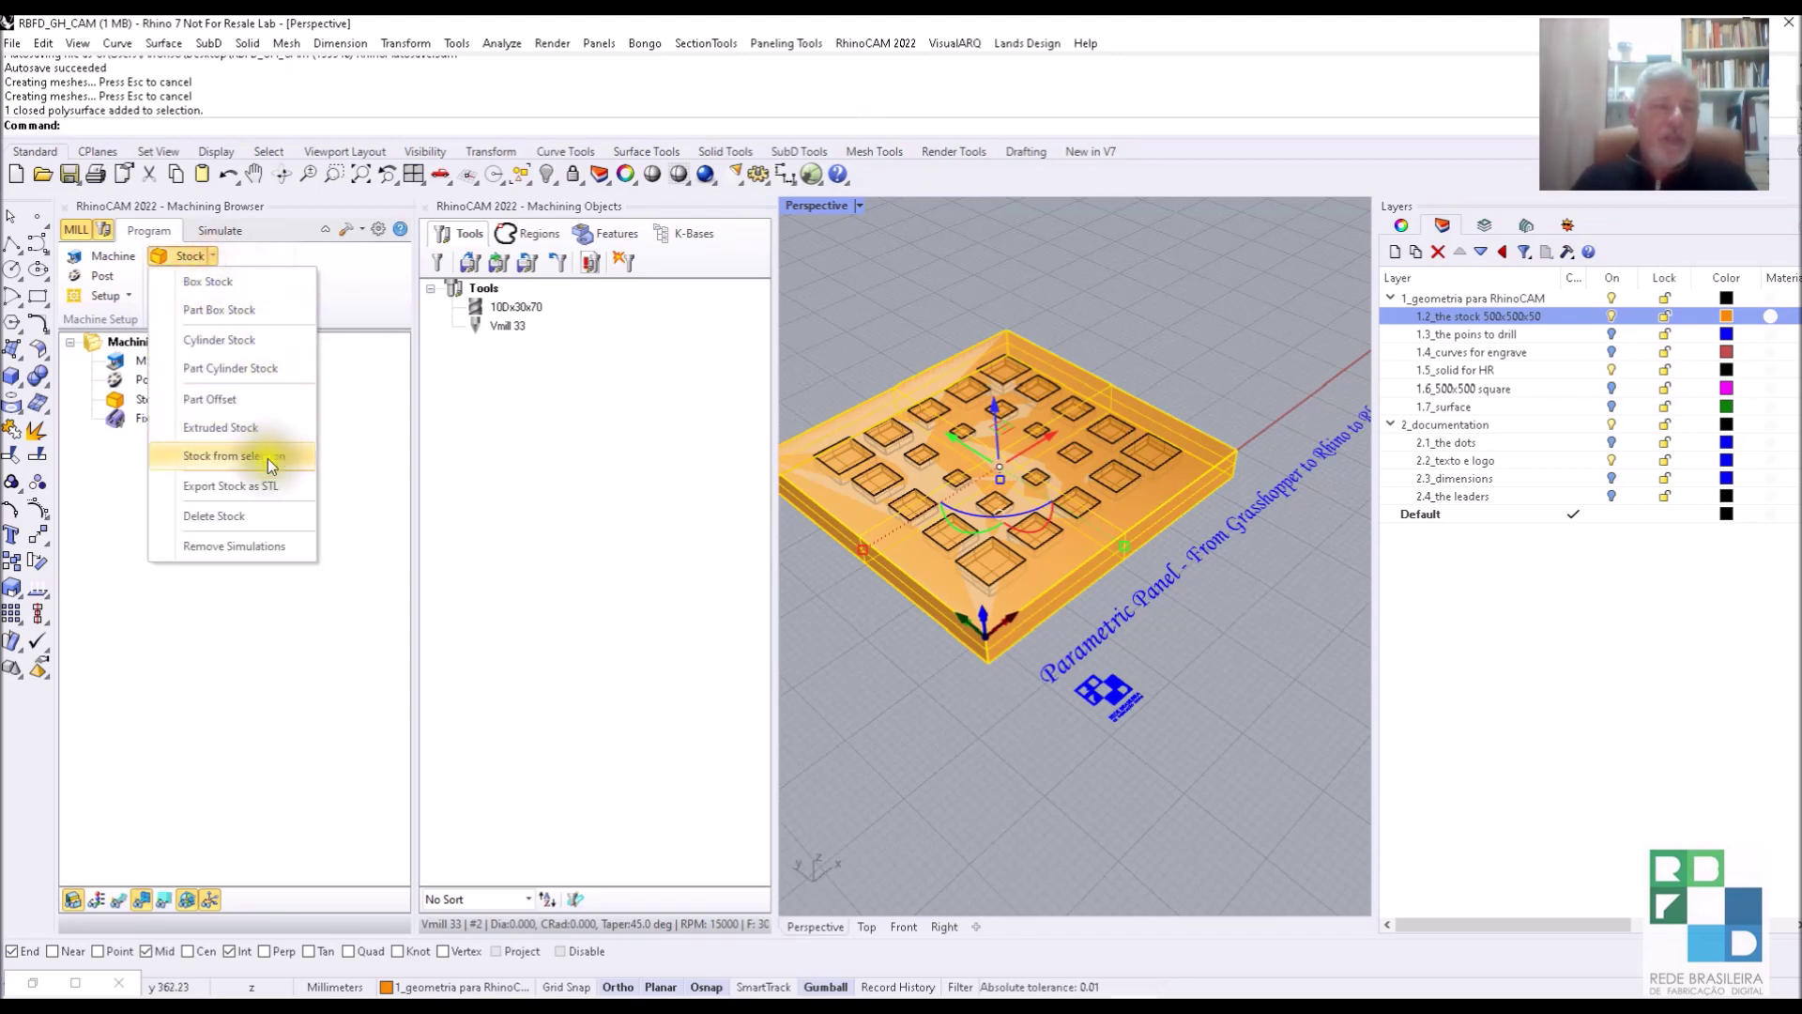
left_click(214, 454)
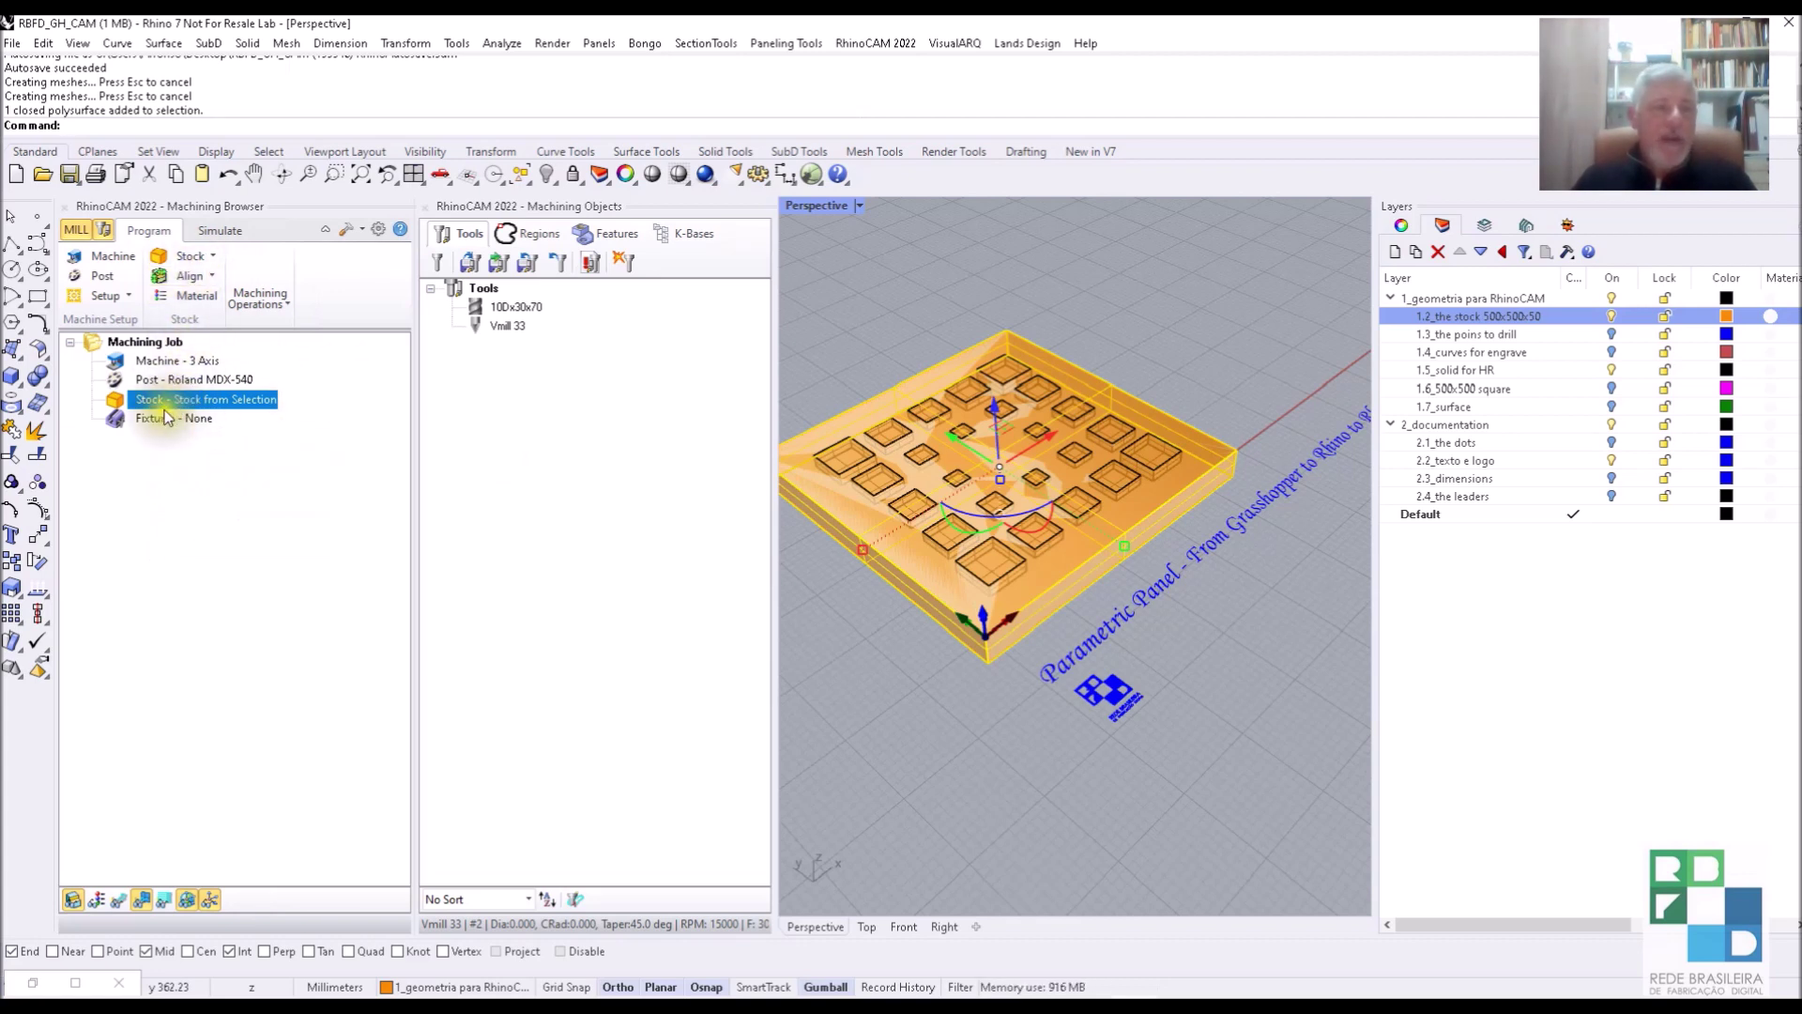
Define a box stock of 500 x 500 x 50 mm with its corner at X 0, Y 0, Z -50.
left_click(213, 256)
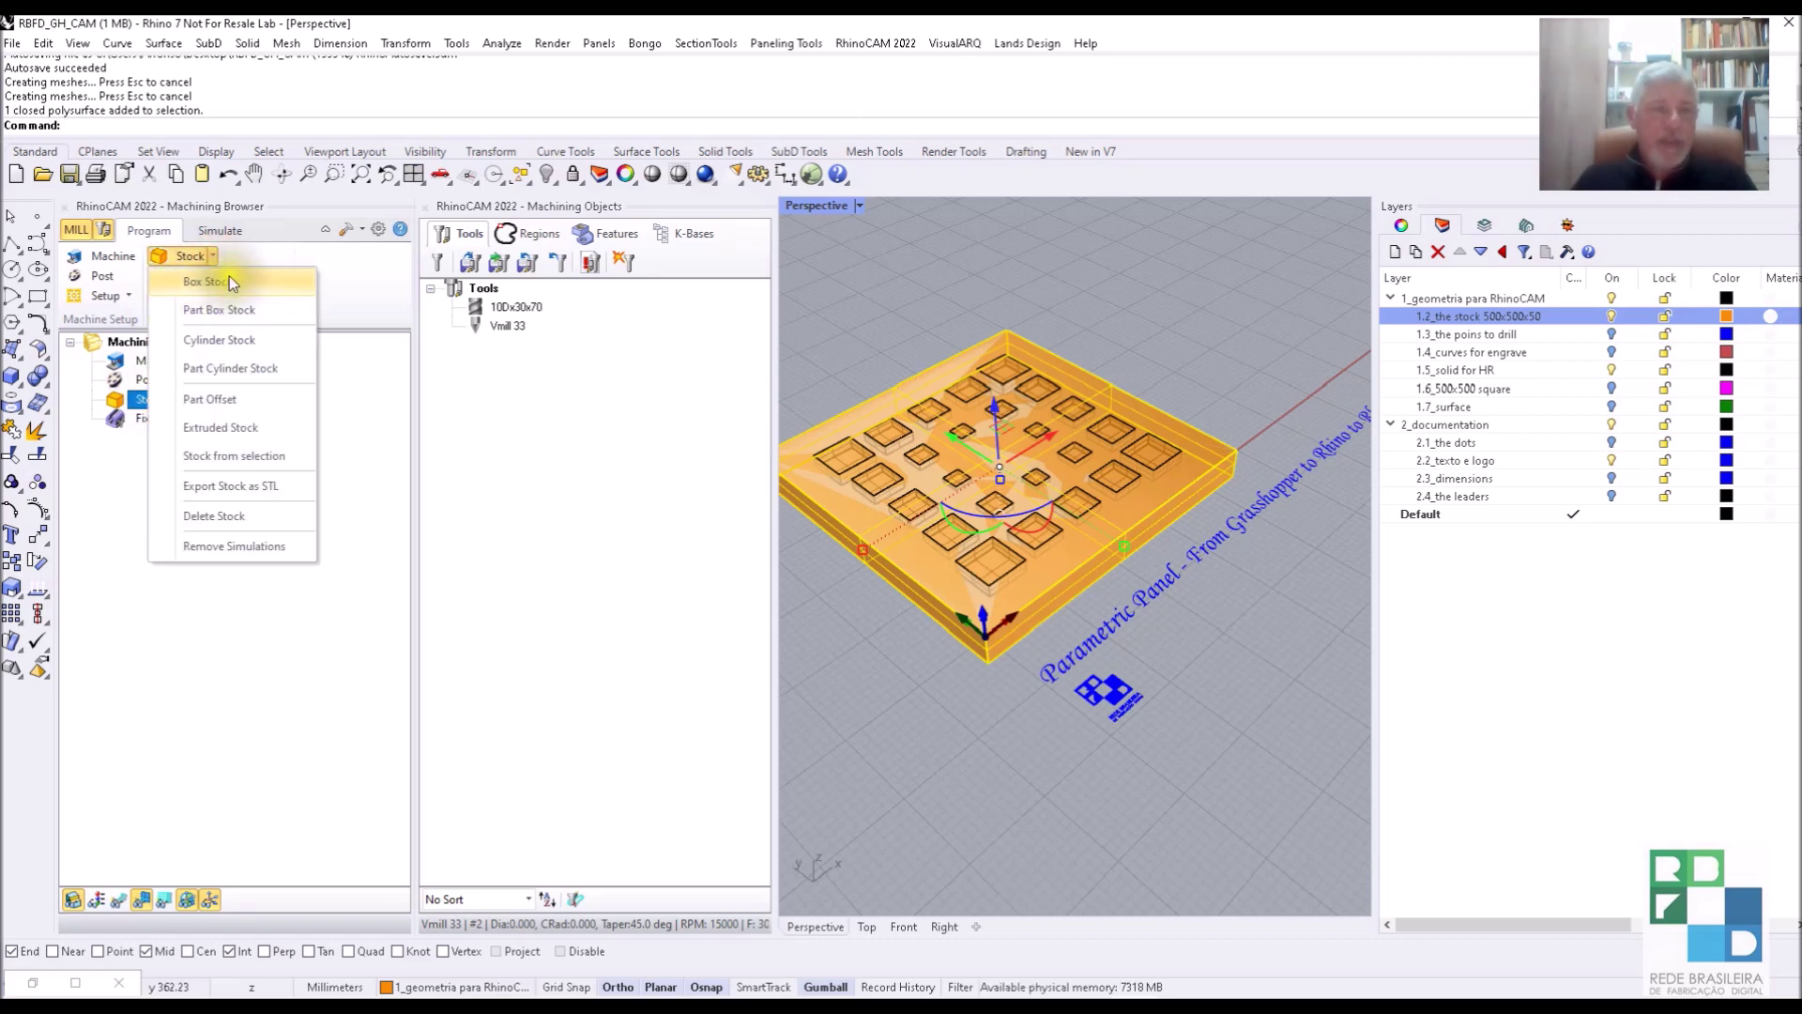
left_click(225, 278)
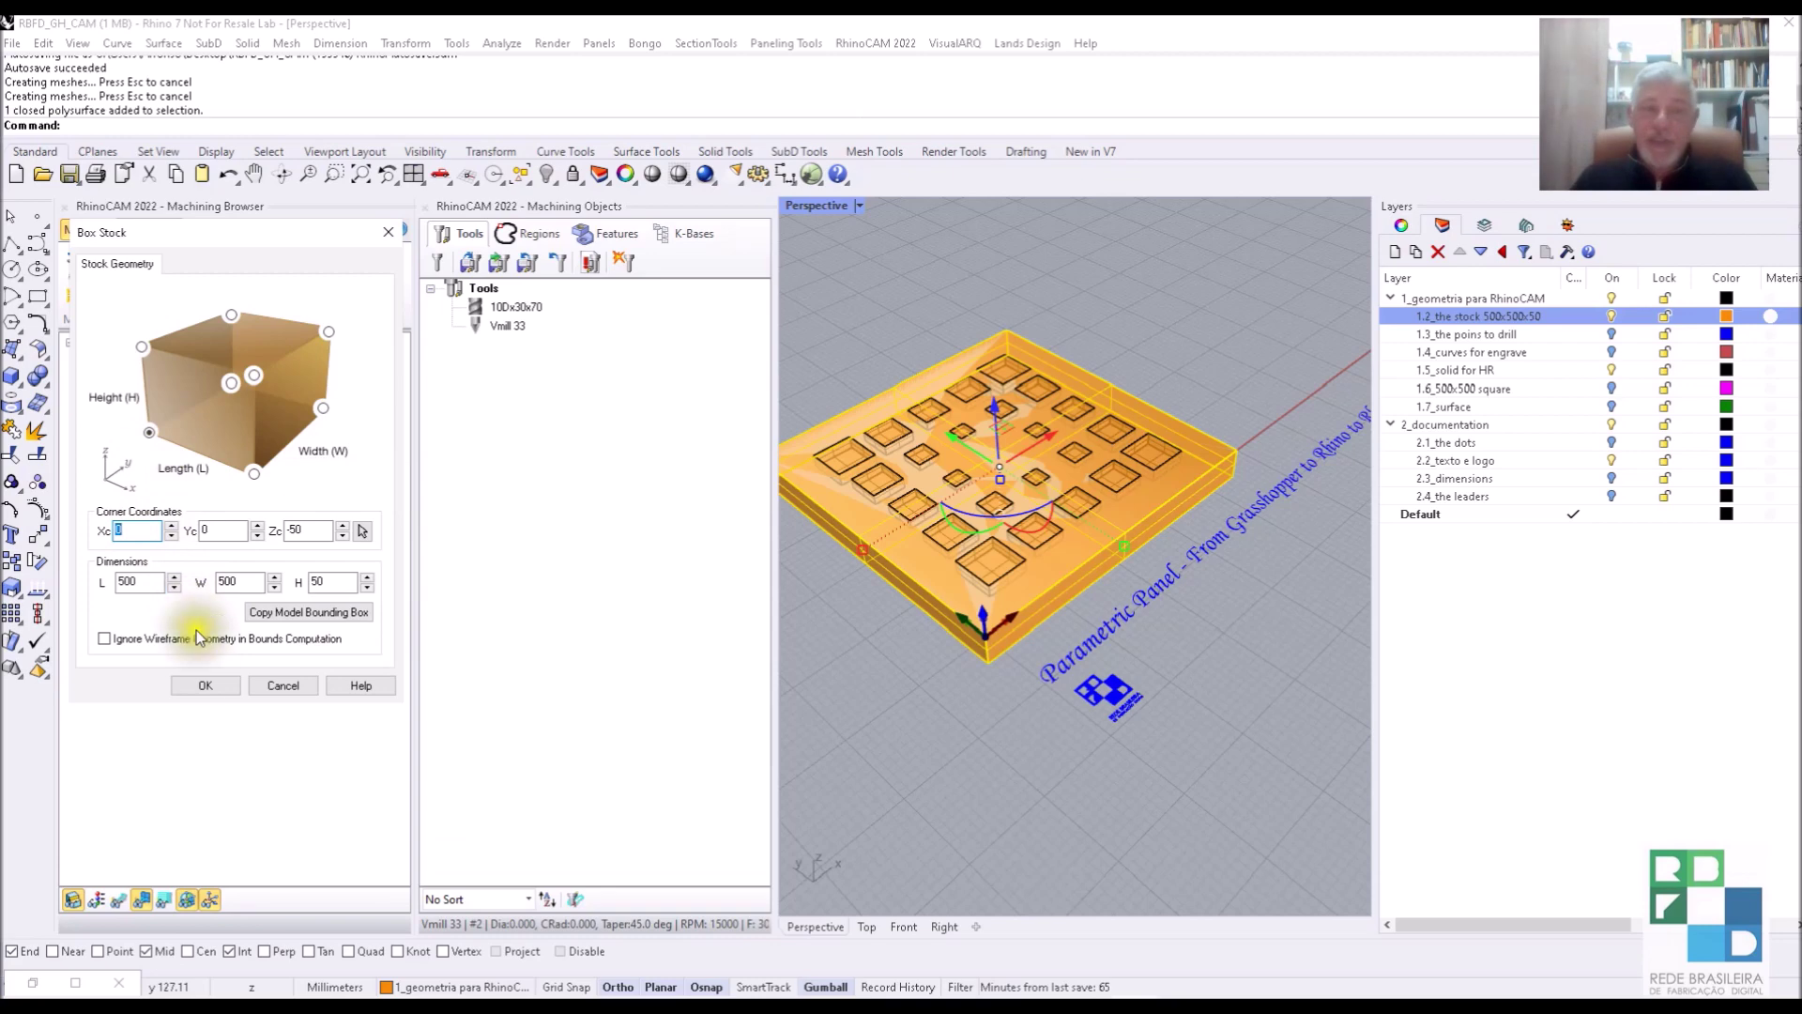
left_click(222, 688)
Align the stock to the part with Top for the Z alignment and North West for the XY alignment.
left_click(210, 280)
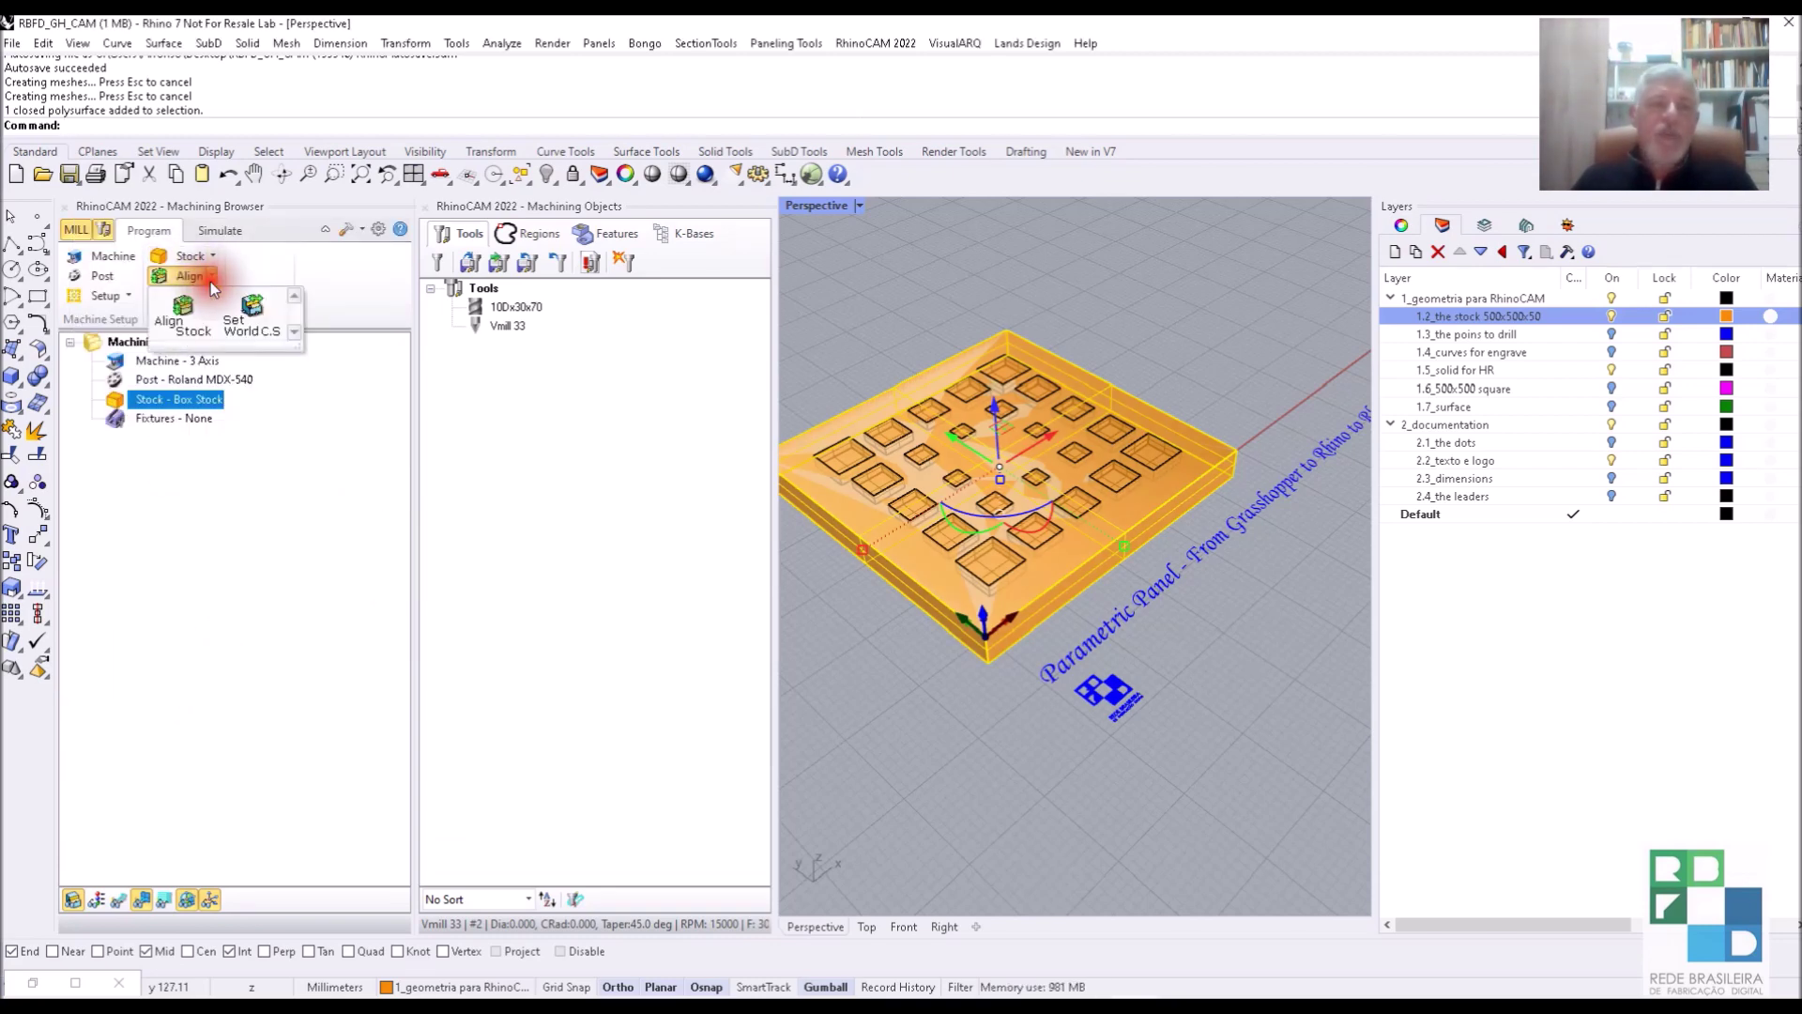
left_click(180, 312)
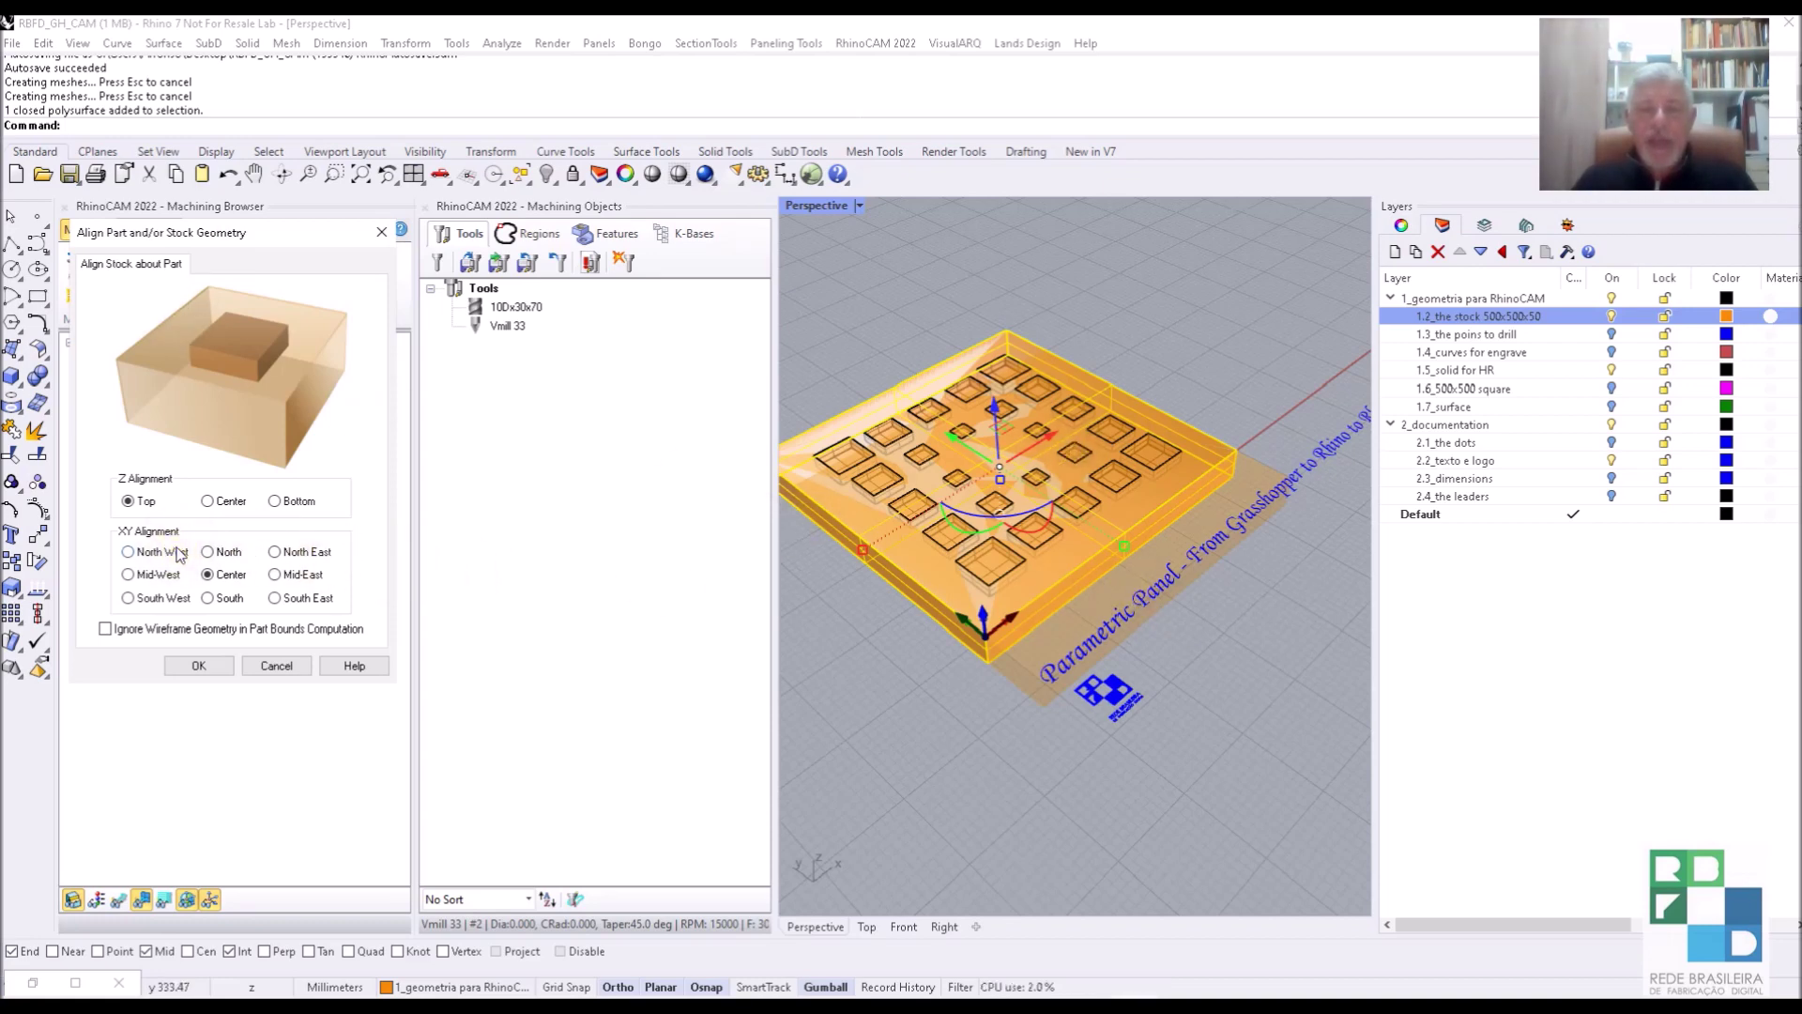
right_click_drag(1073, 618, 1032, 622)
left_click(129, 597)
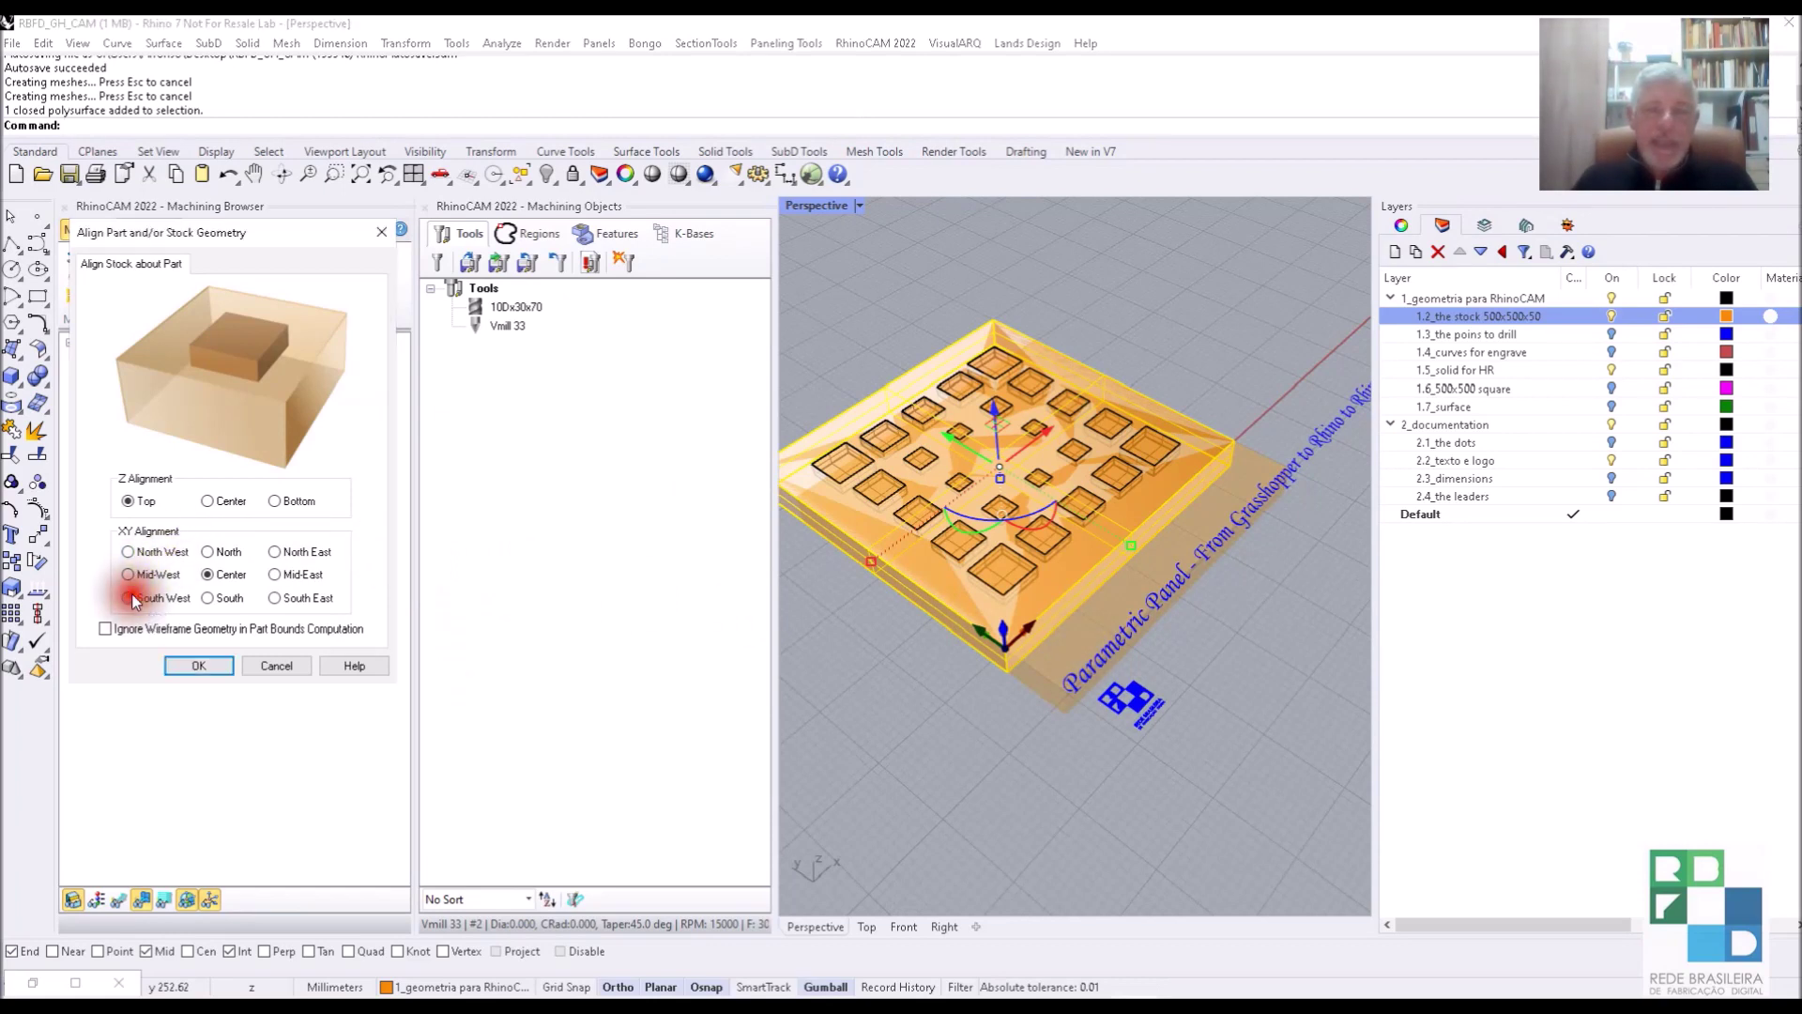
left_click(129, 552)
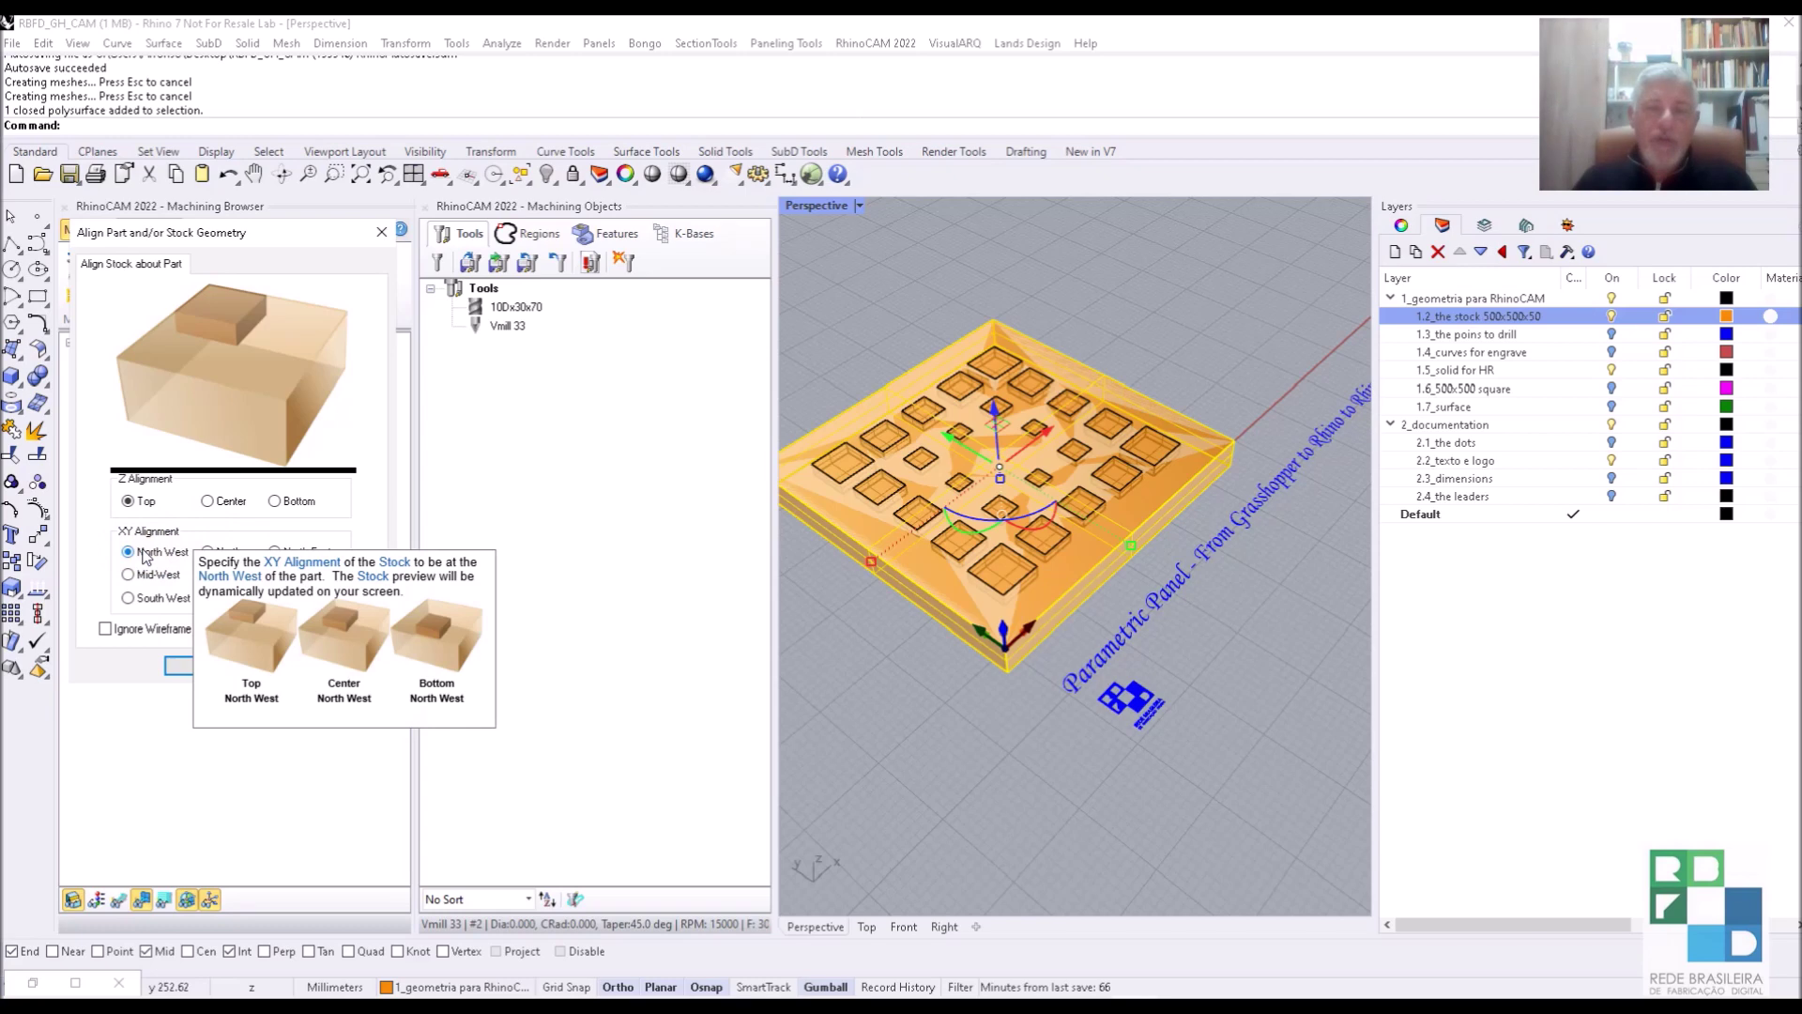
right_click_drag(1120, 643, 1028, 537)
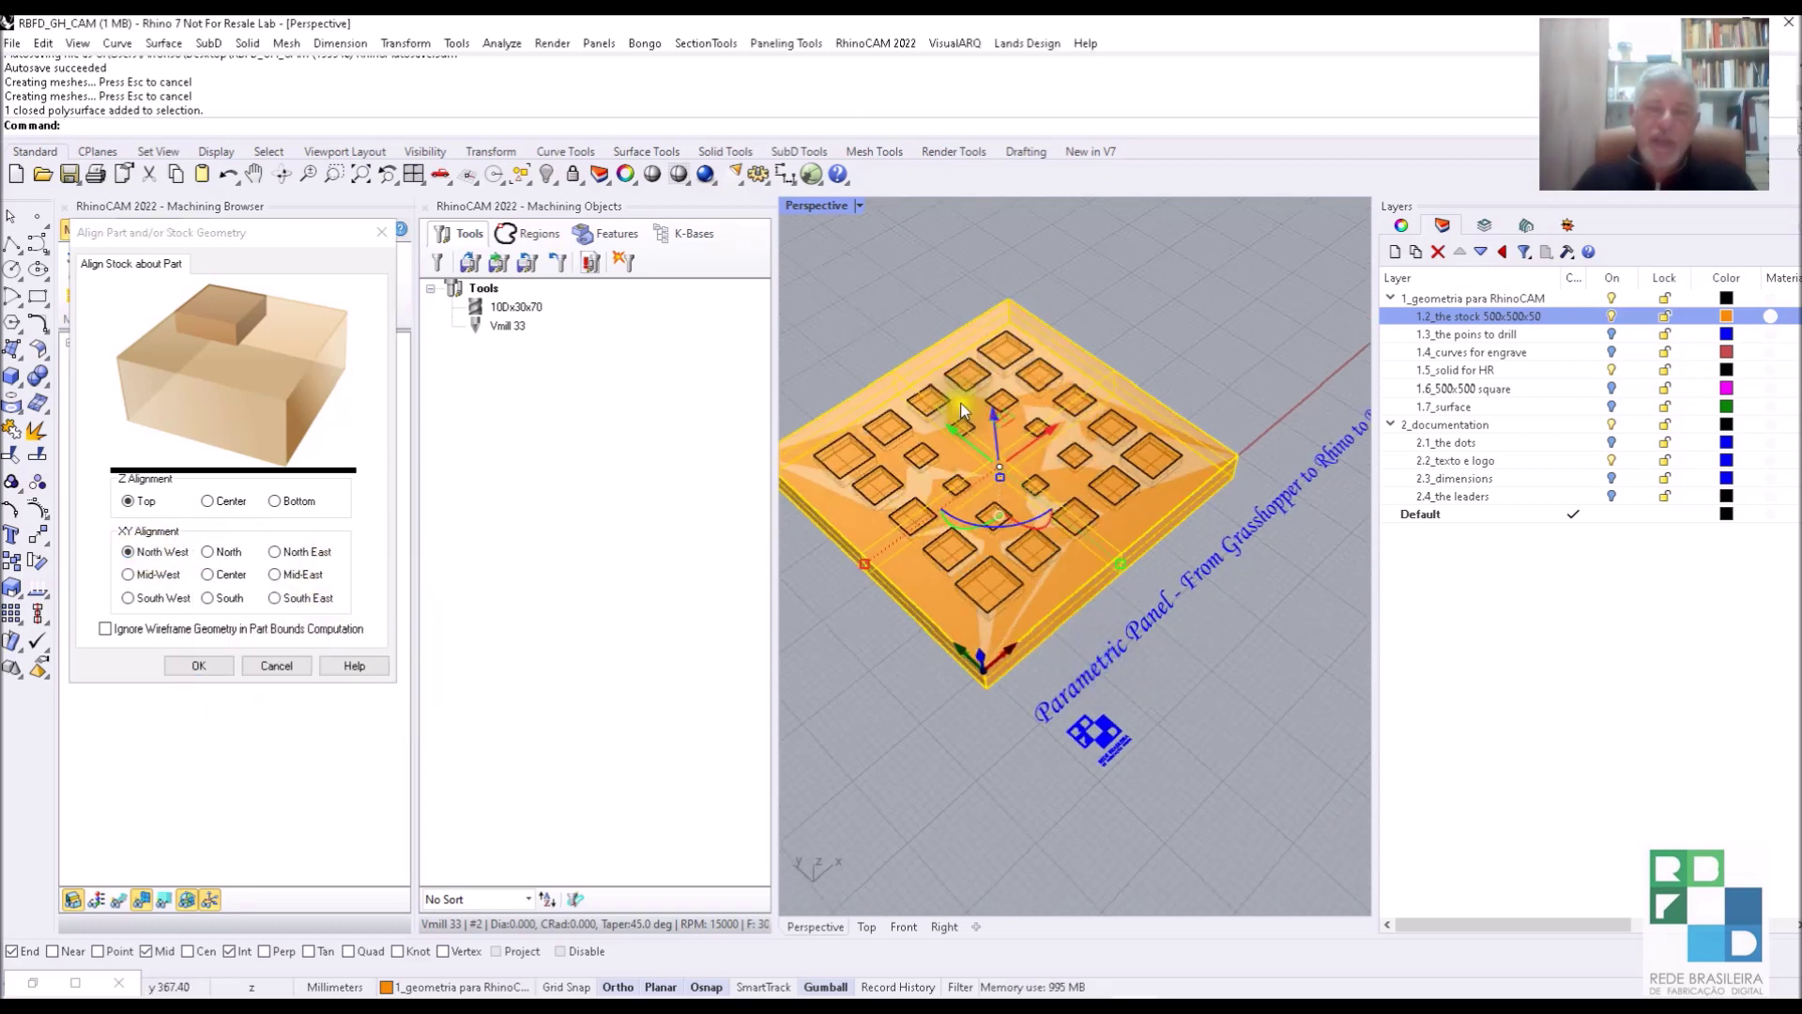
left_click(194, 664)
right_click_drag(1096, 346, 1117, 273)
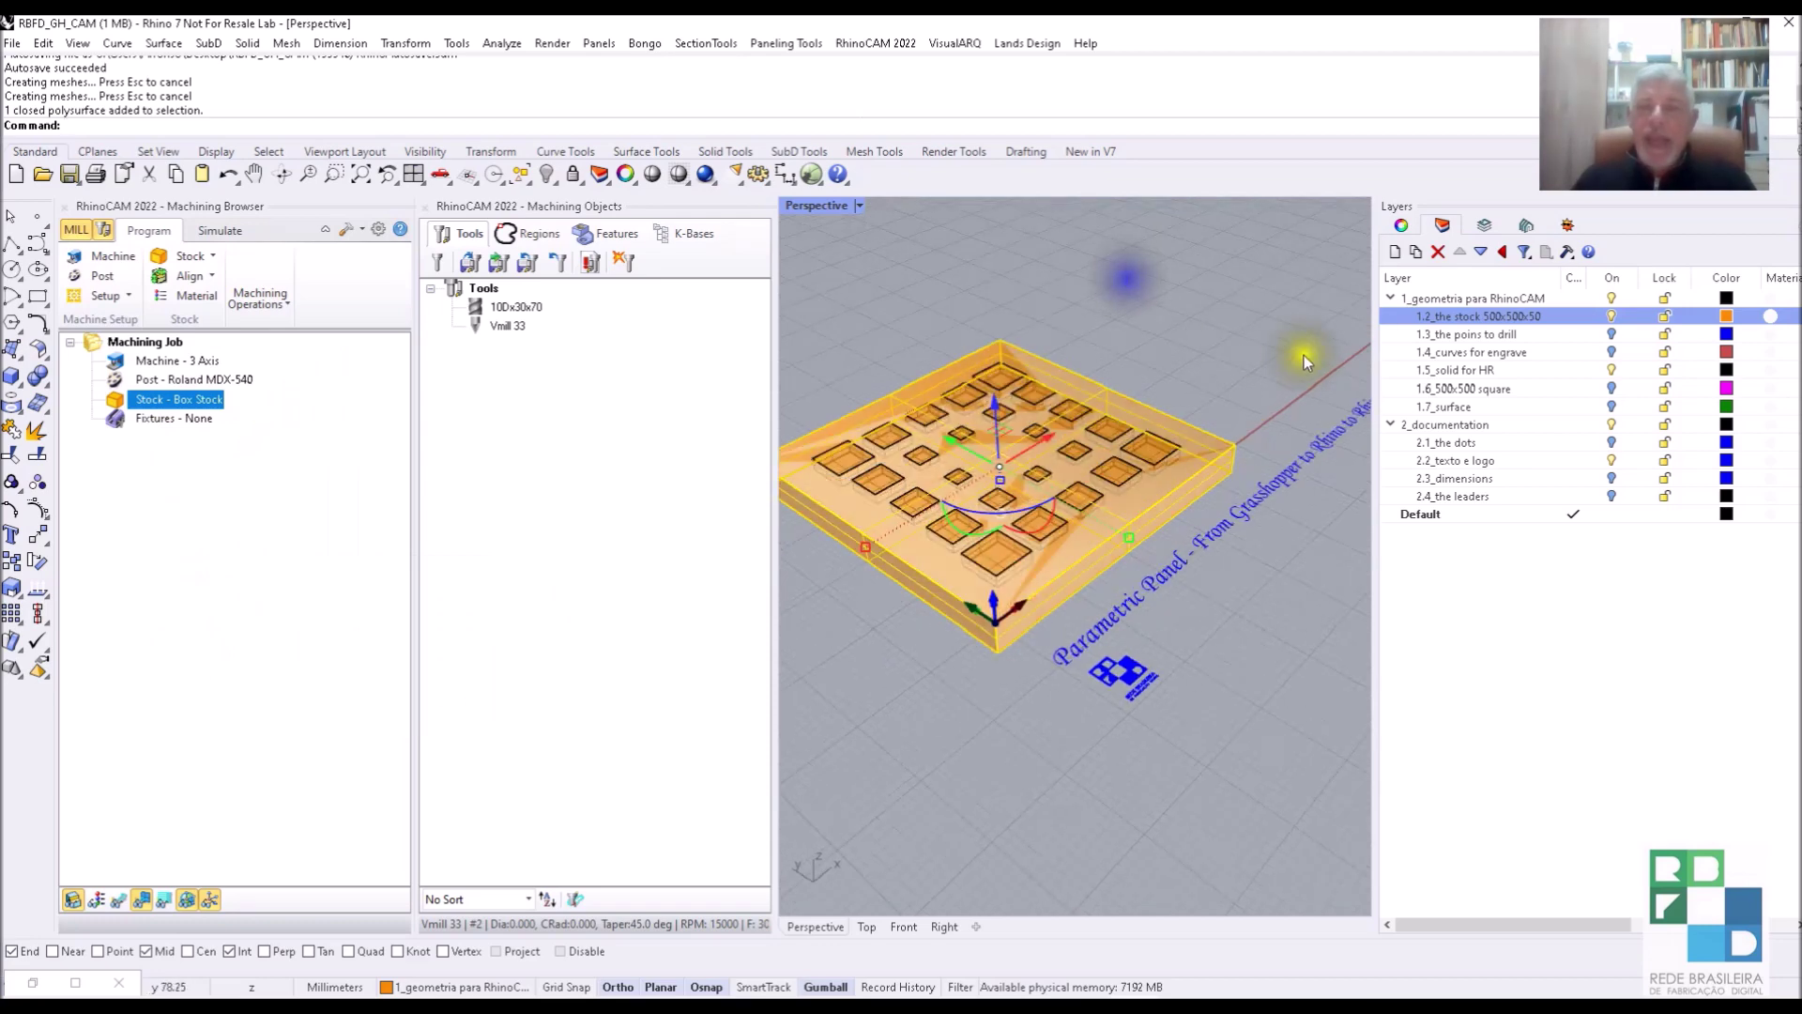
Hide the 1.2_the stock 500x500x50 and 1.5_solid for HR layers and show the 1.3_the poins to drill layer.
left_click(1611, 317)
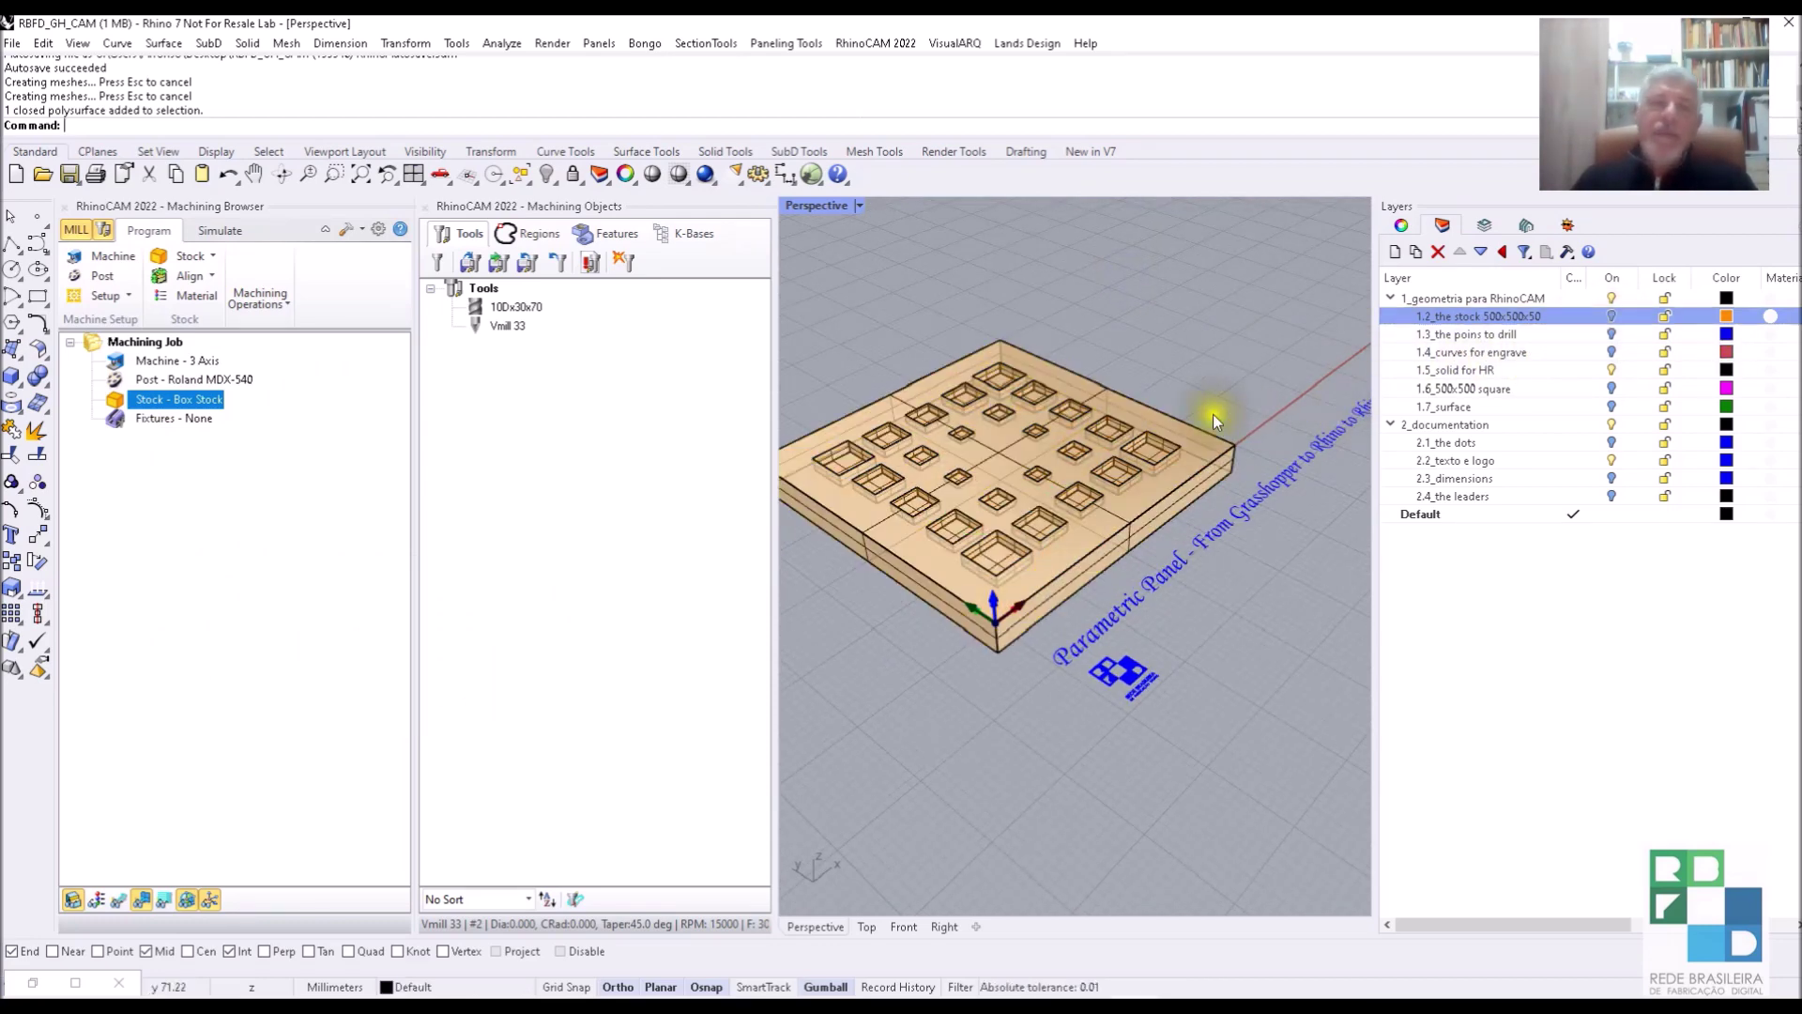
mouse_move(1162, 454)
right_mouse_down()
mouse_move(1167, 480)
mouse_move(1108, 465)
mouse_move(1214, 456)
mouse_move(1190, 462)
right_mouse_up()
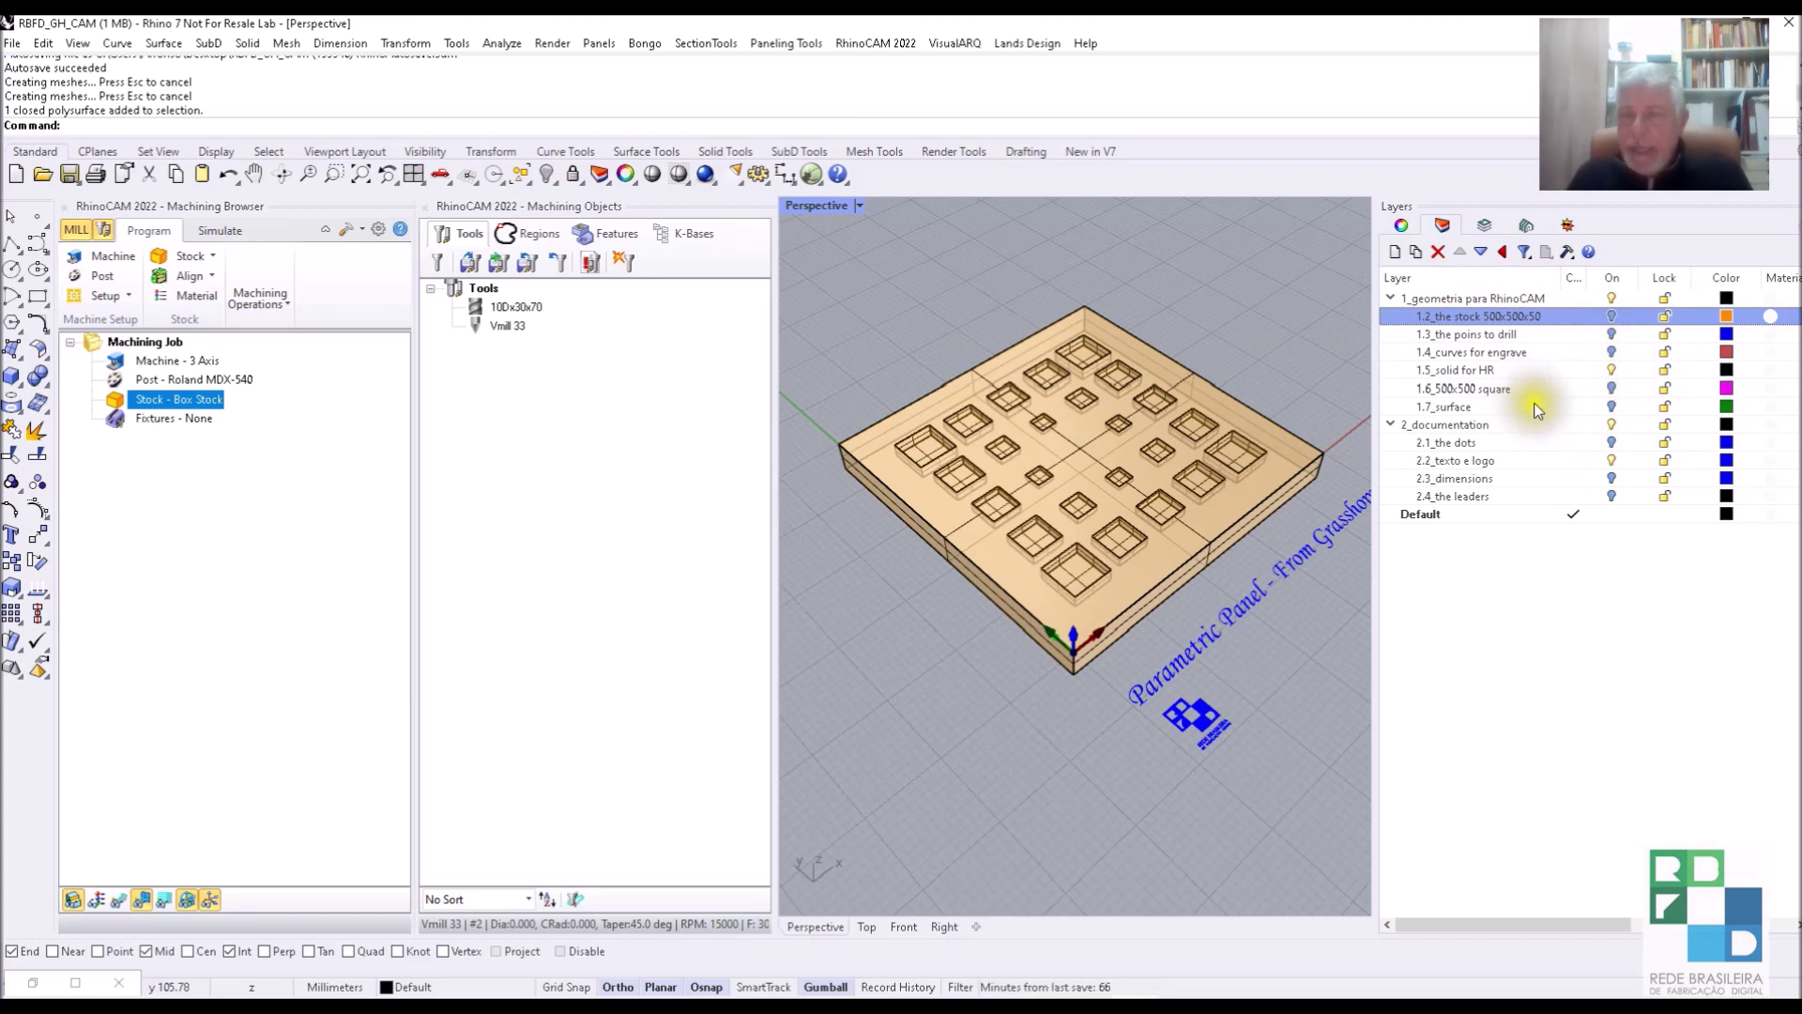
left_click(1611, 371)
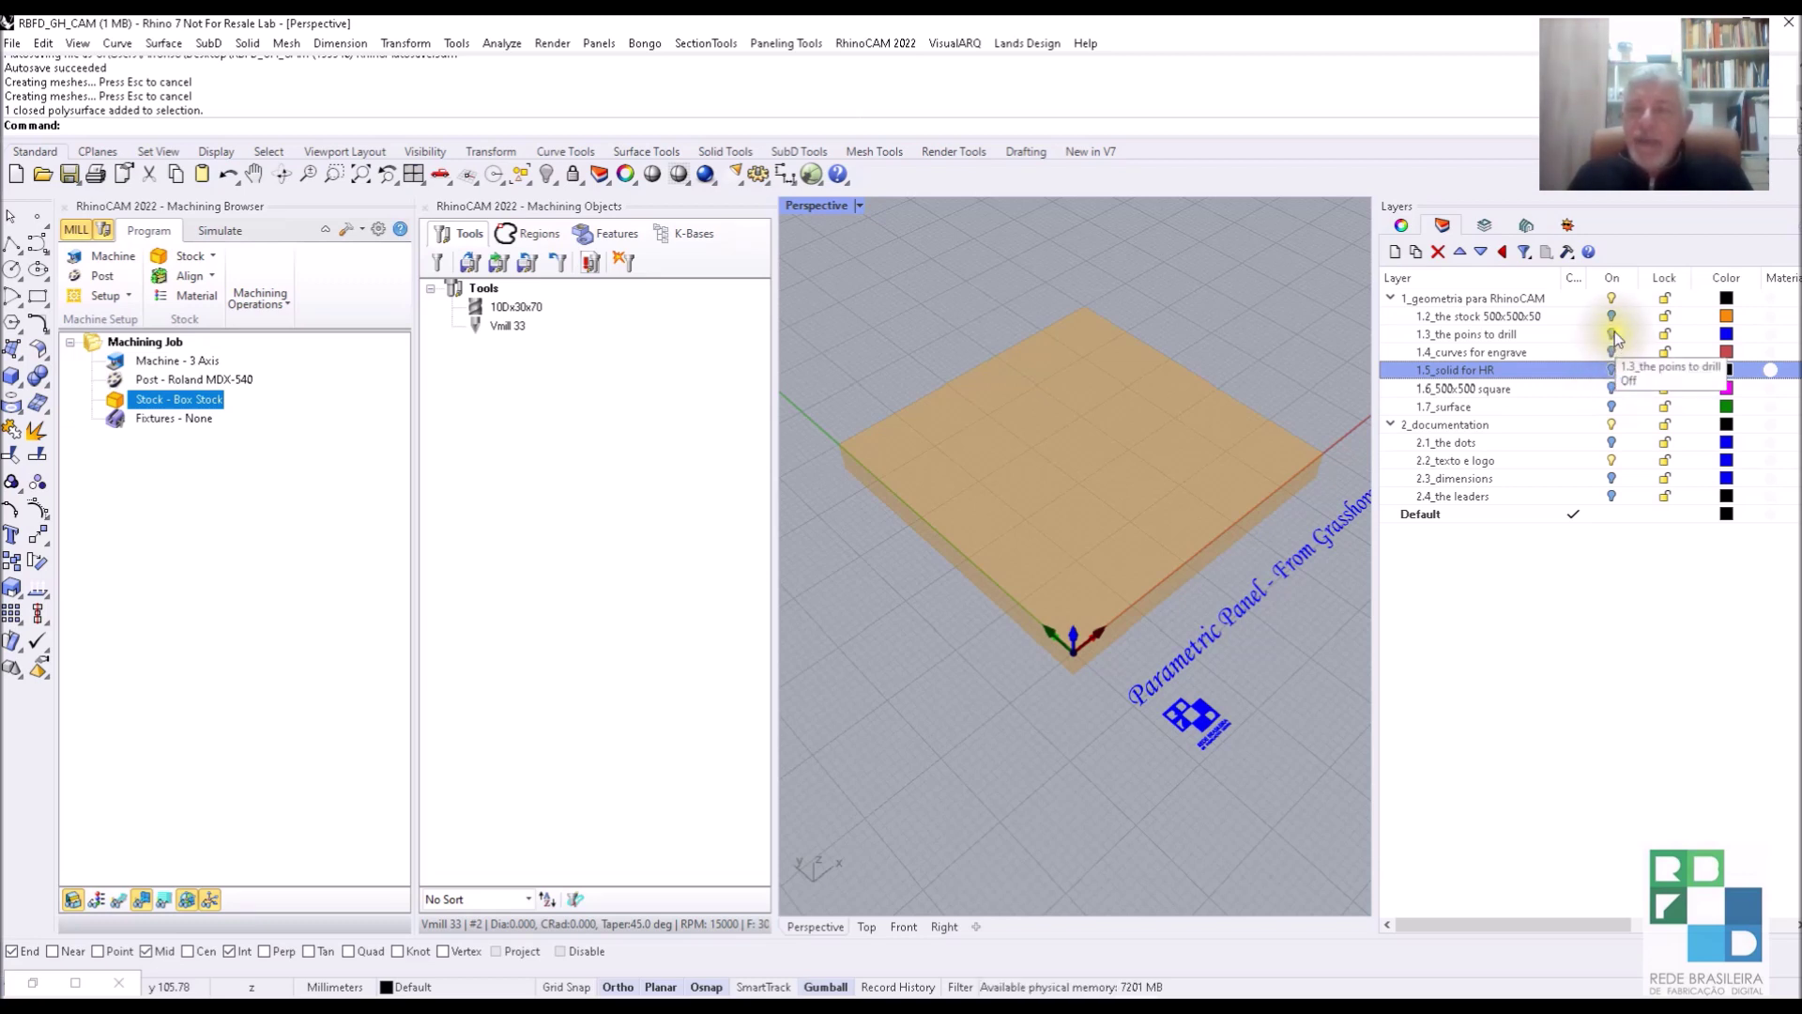
left_click(1613, 334)
right_click_drag(917, 616, 965, 595)
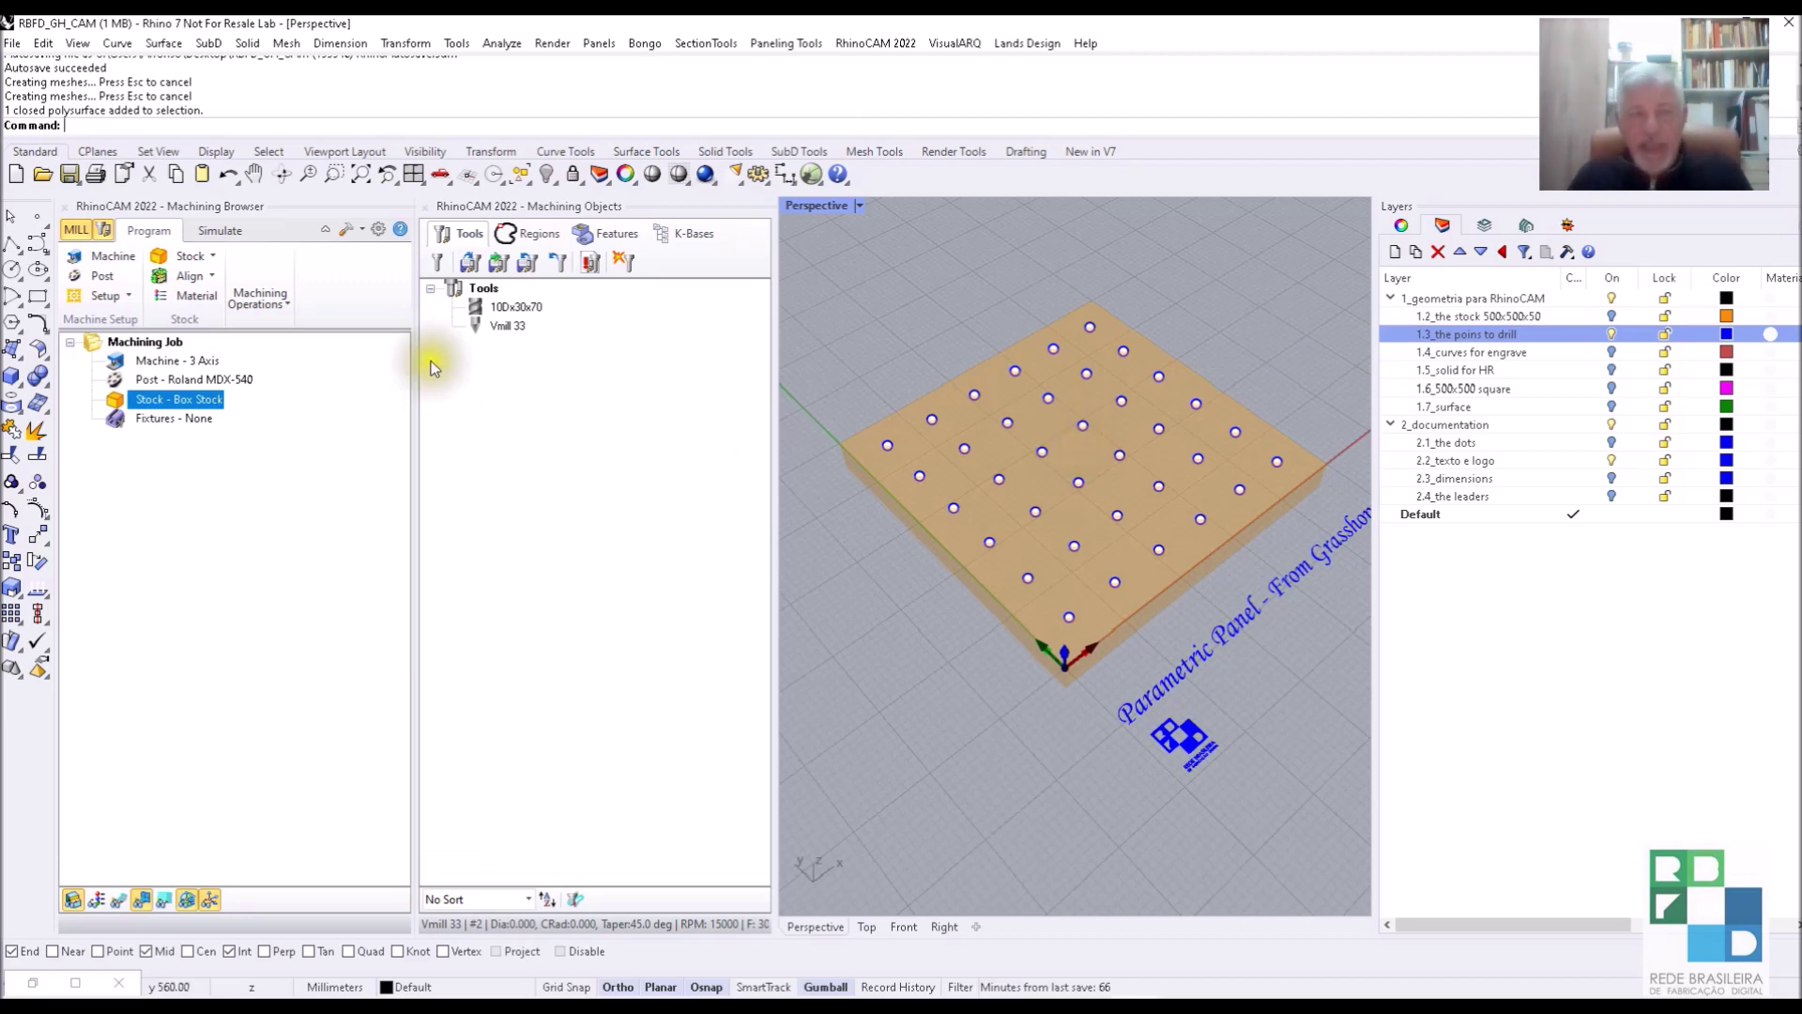
Create a Drilling operation from all points on the 1.3_the poins to drill layer and generate its toolpath.
left_click(263, 308)
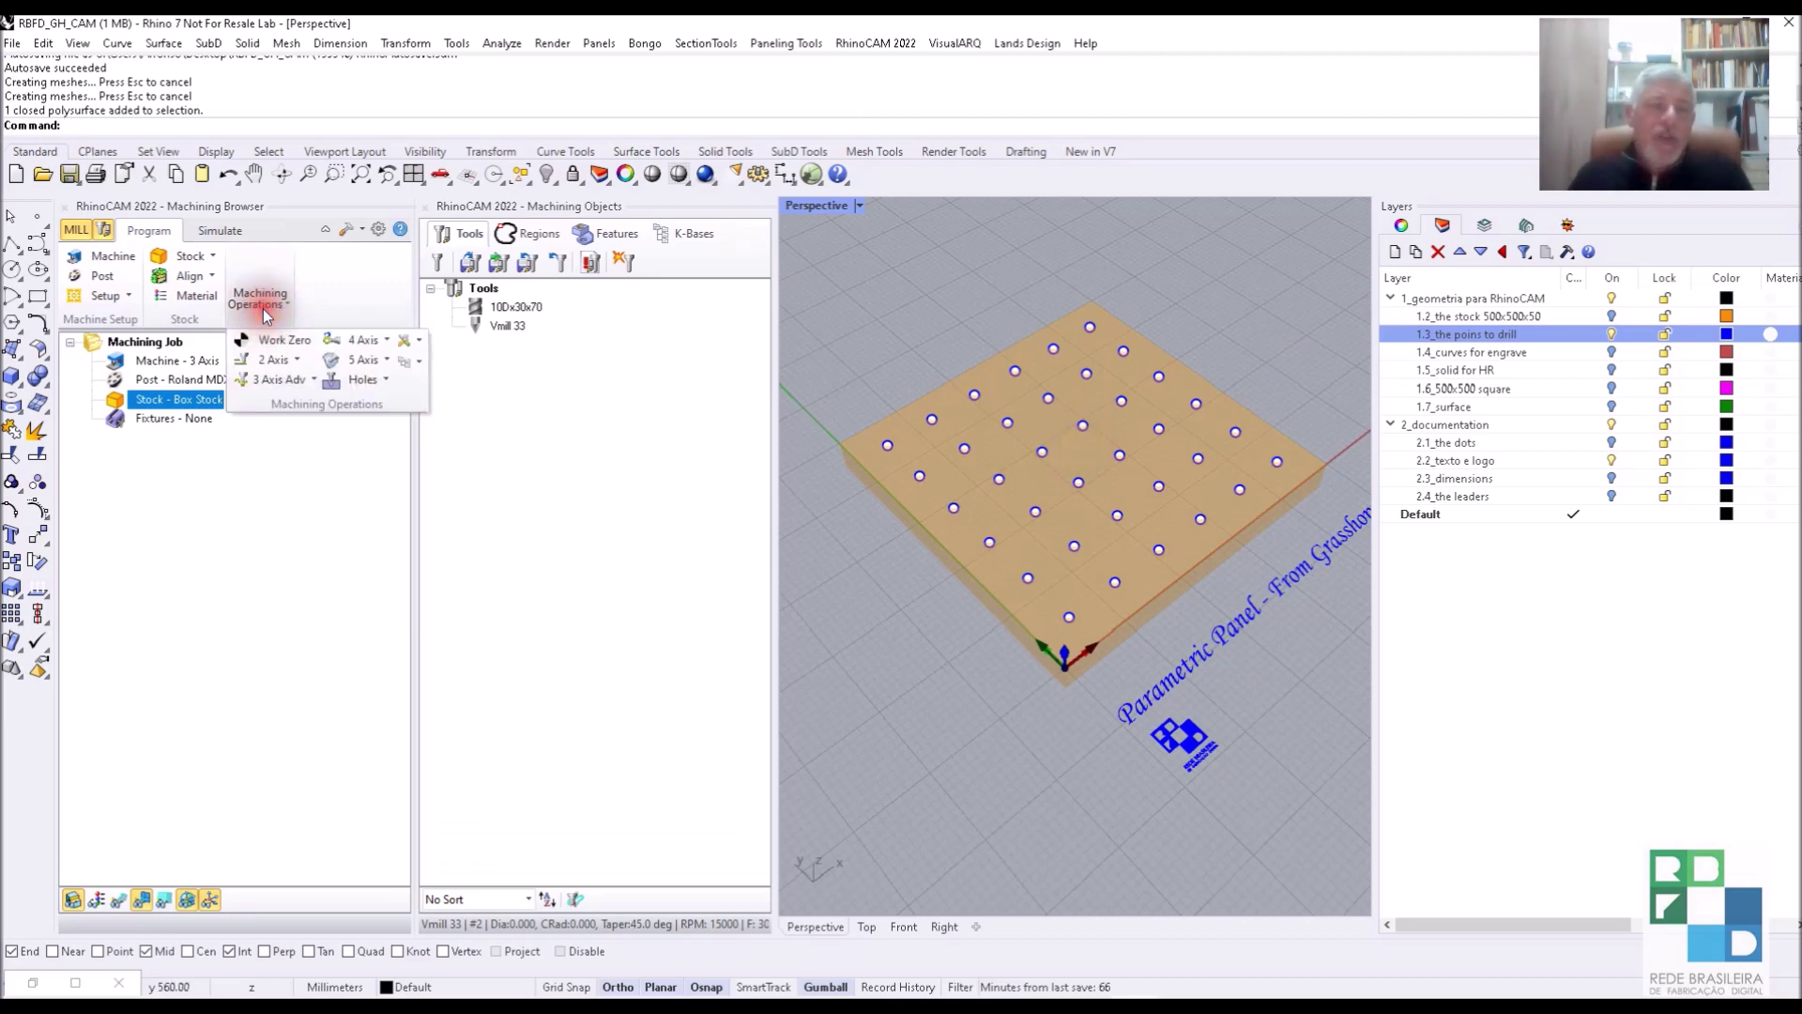
left_click(382, 379)
left_click(351, 419)
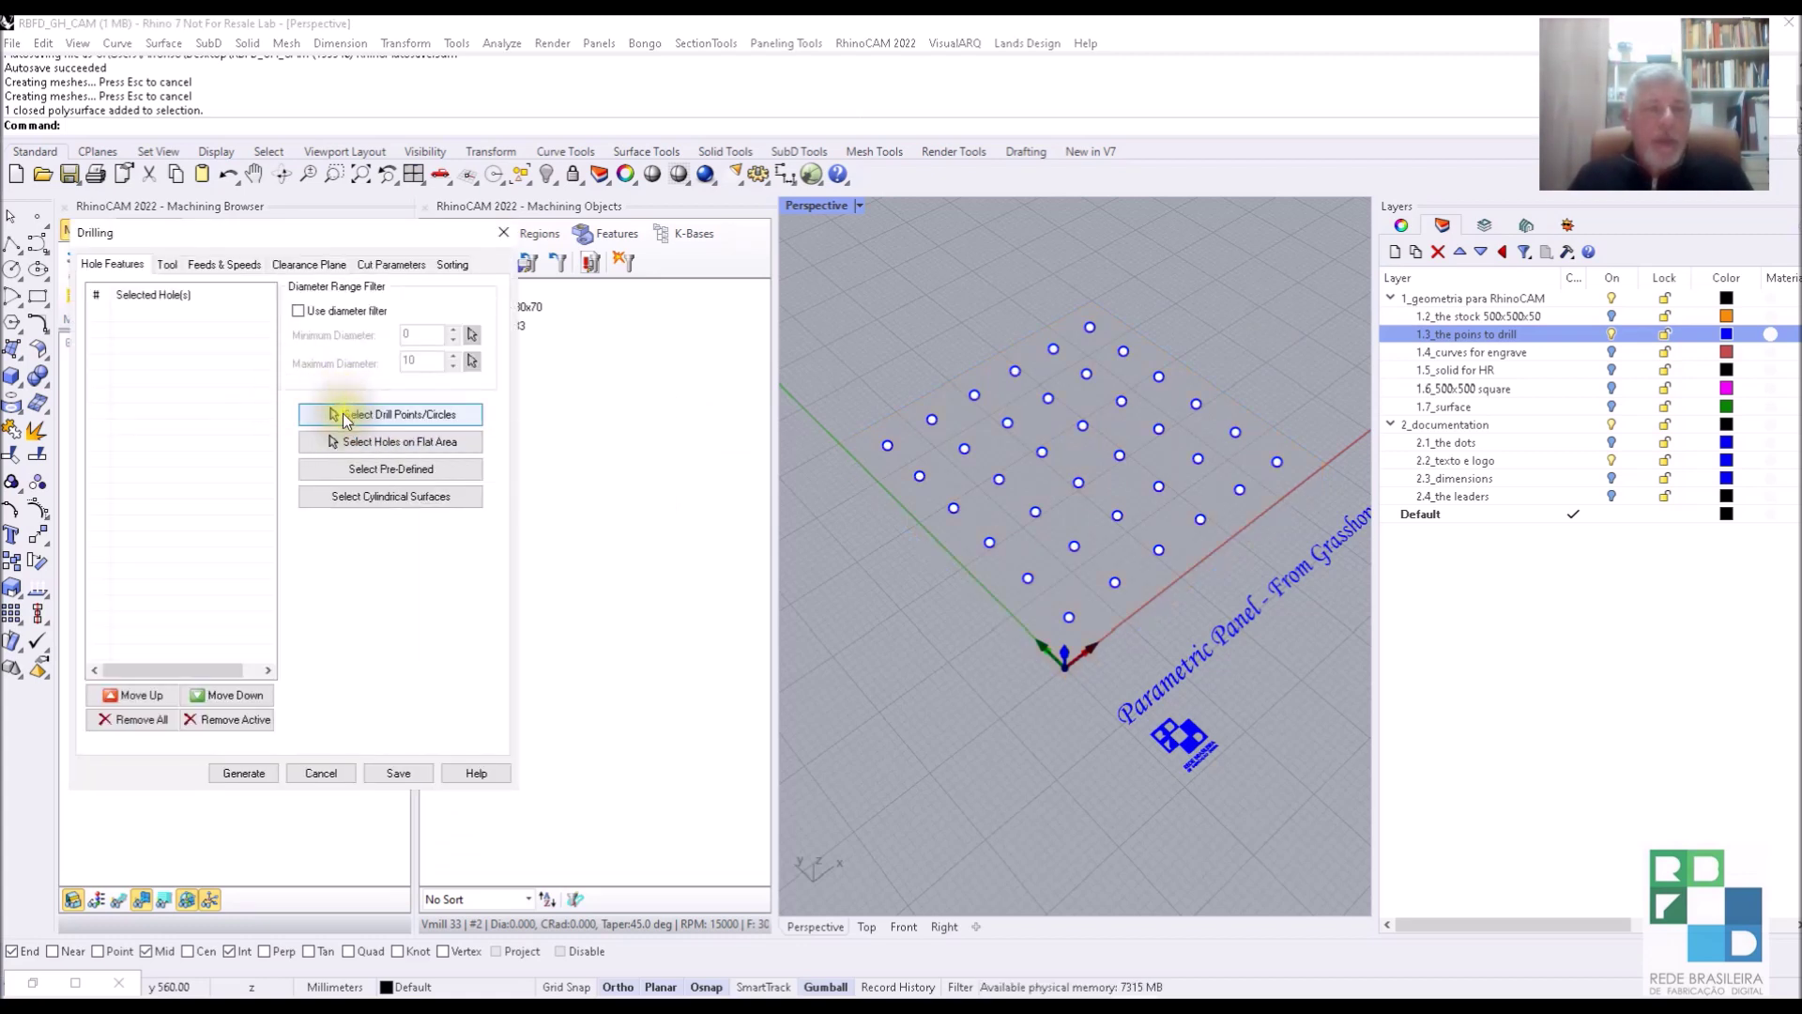
left_click(346, 415)
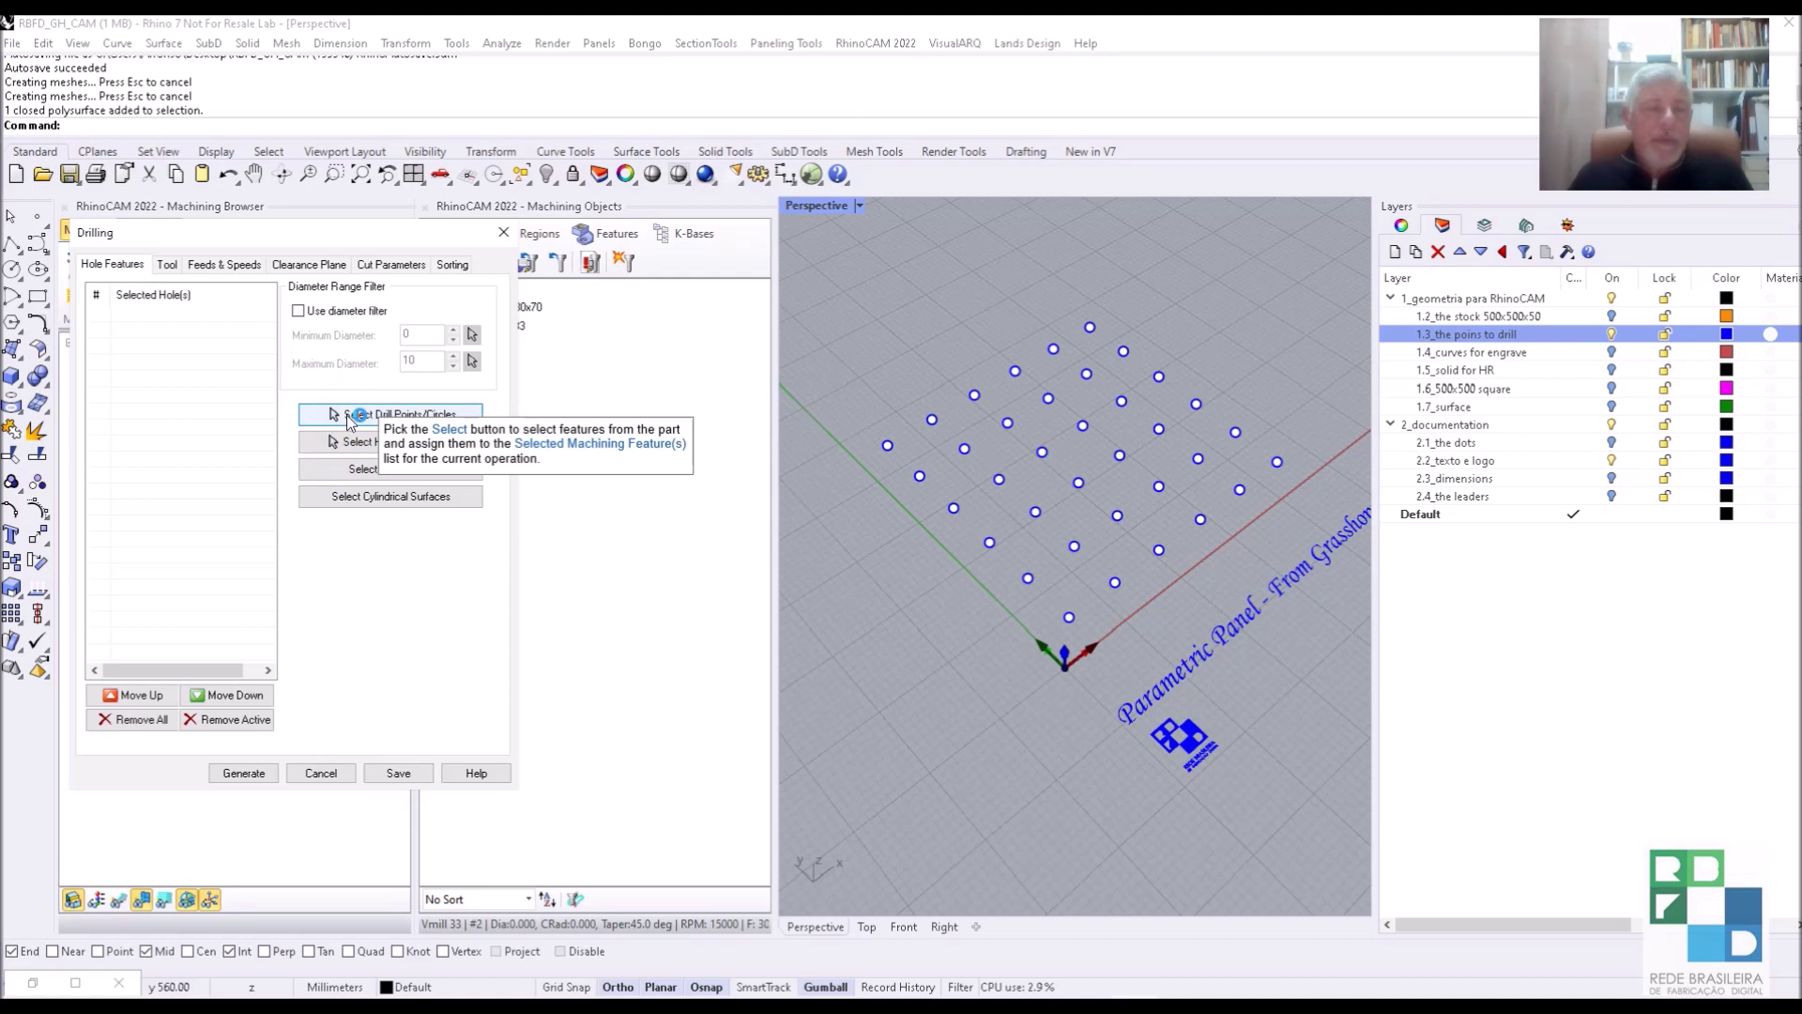
left_click(347, 415)
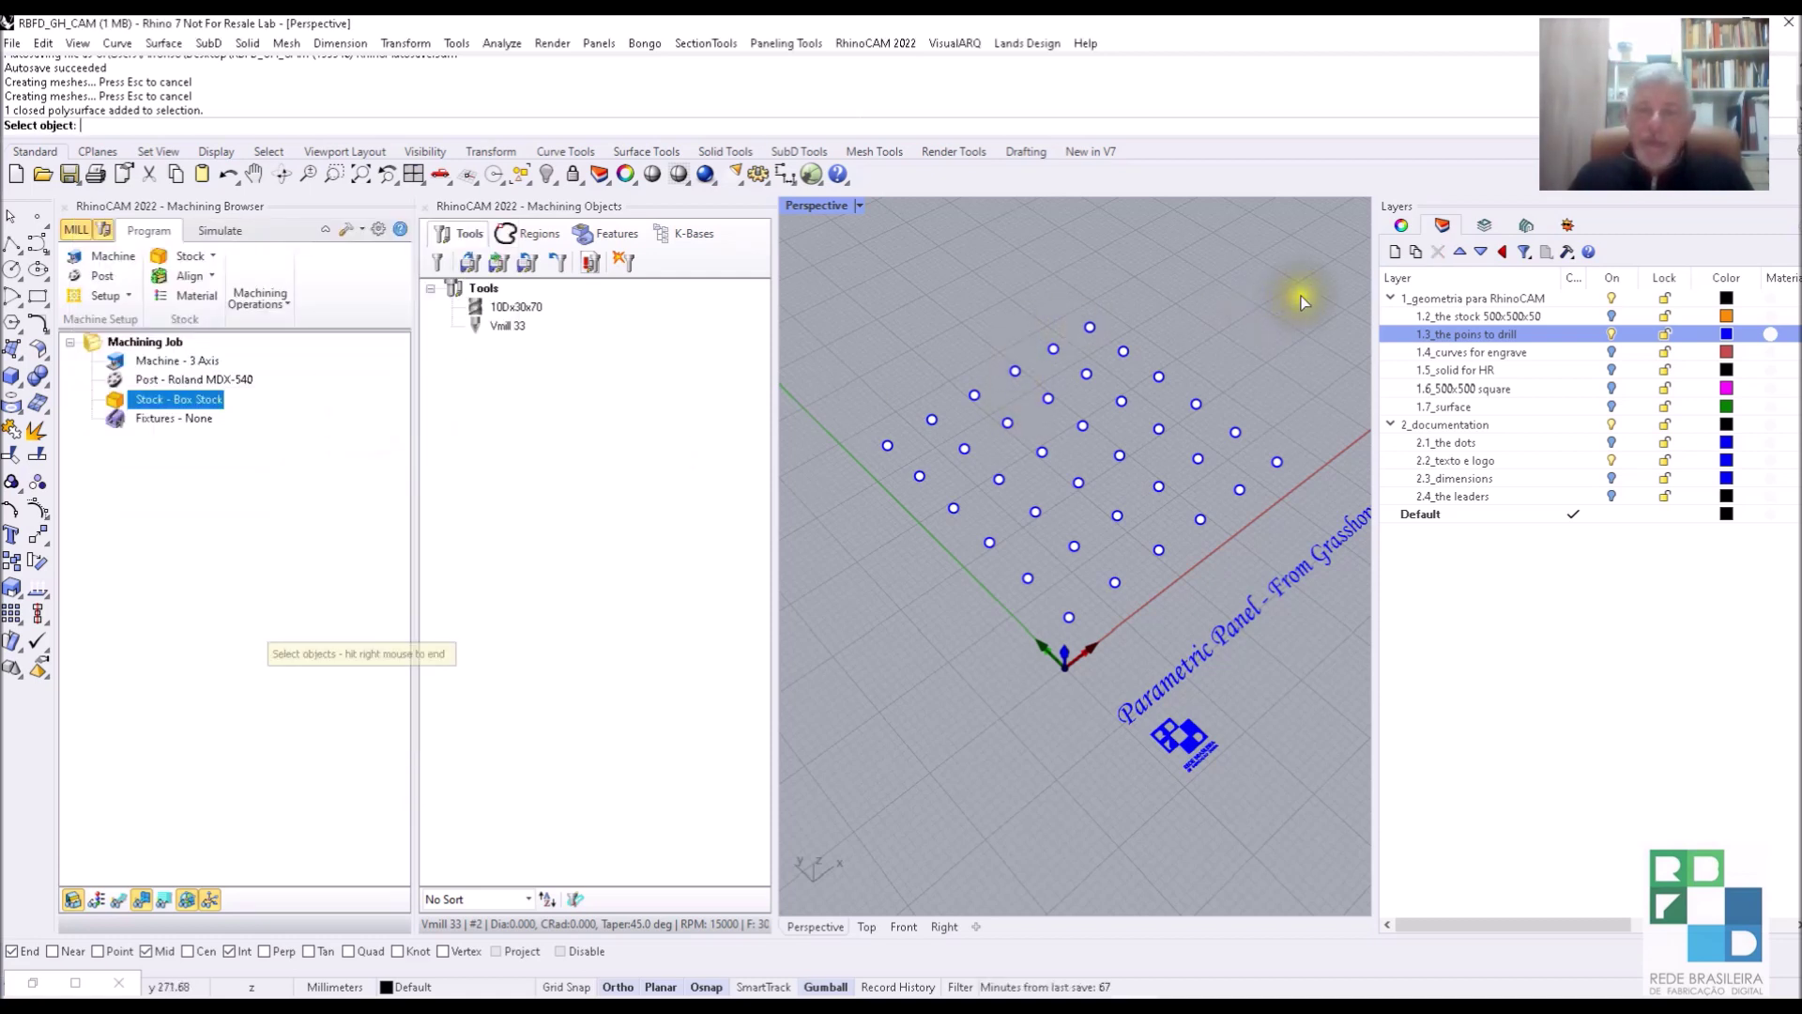
right_click_drag(1066, 548, 1051, 627)
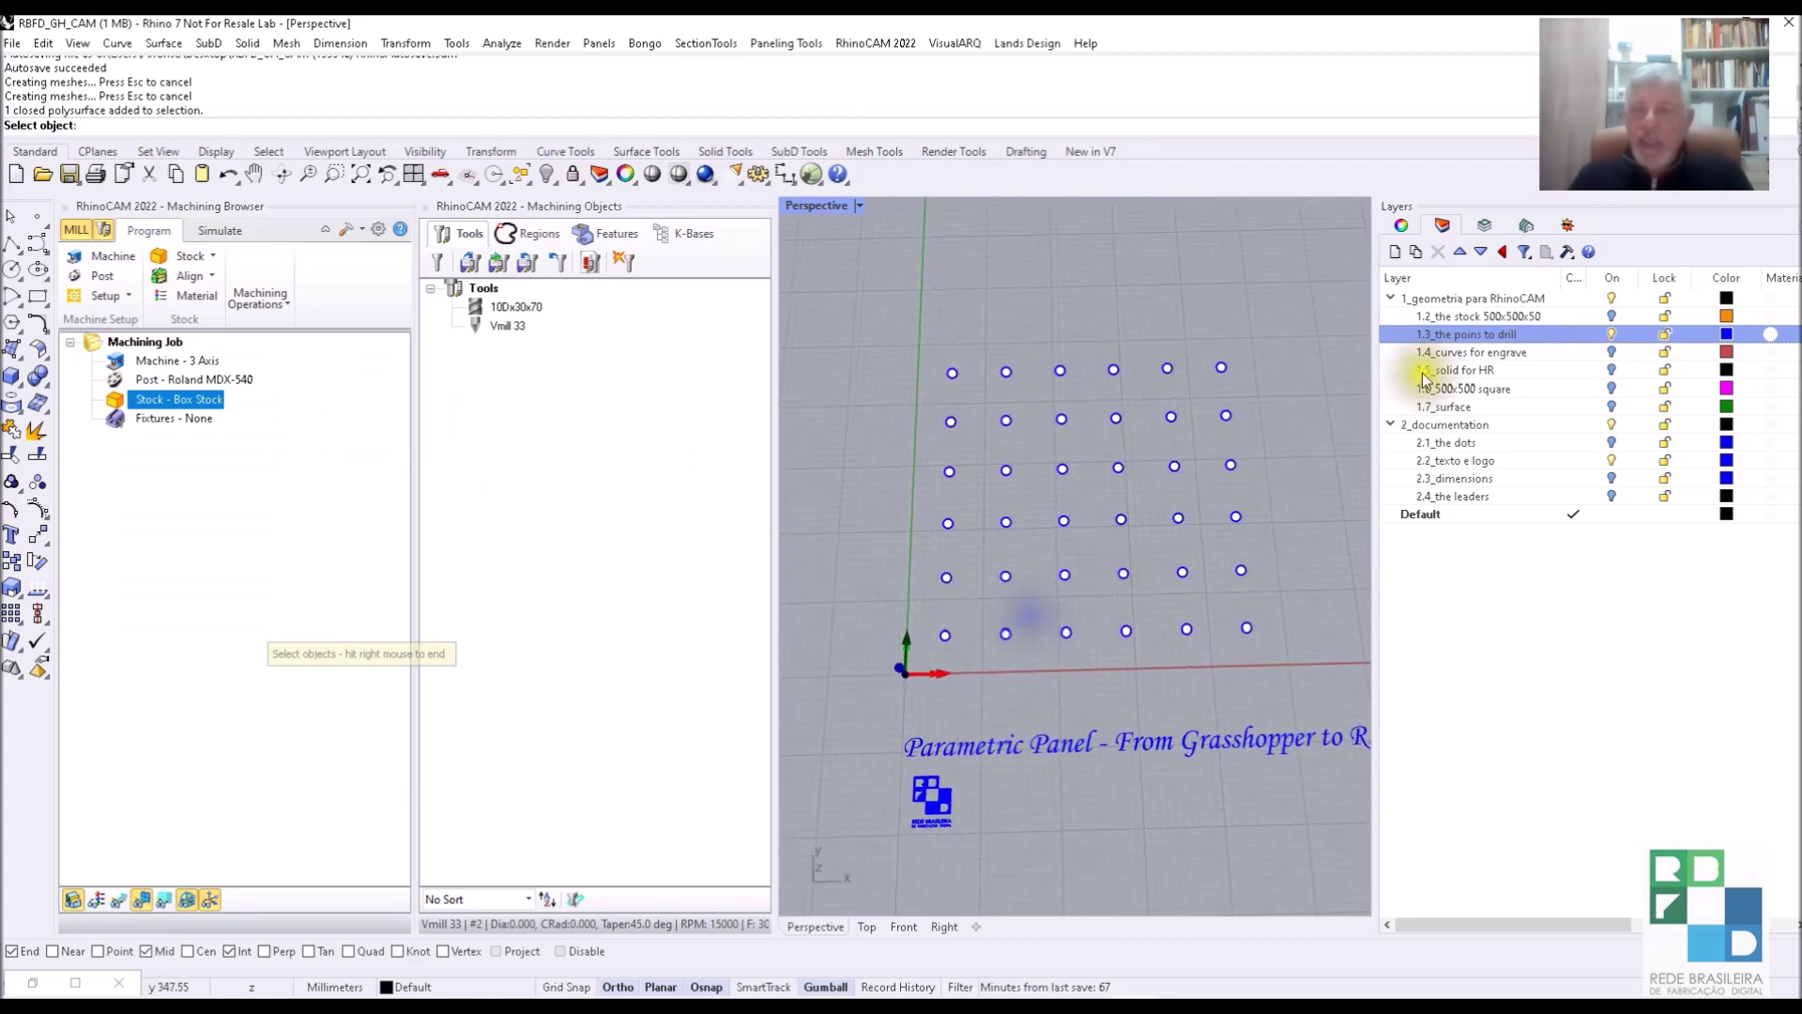
right_click(1451, 330)
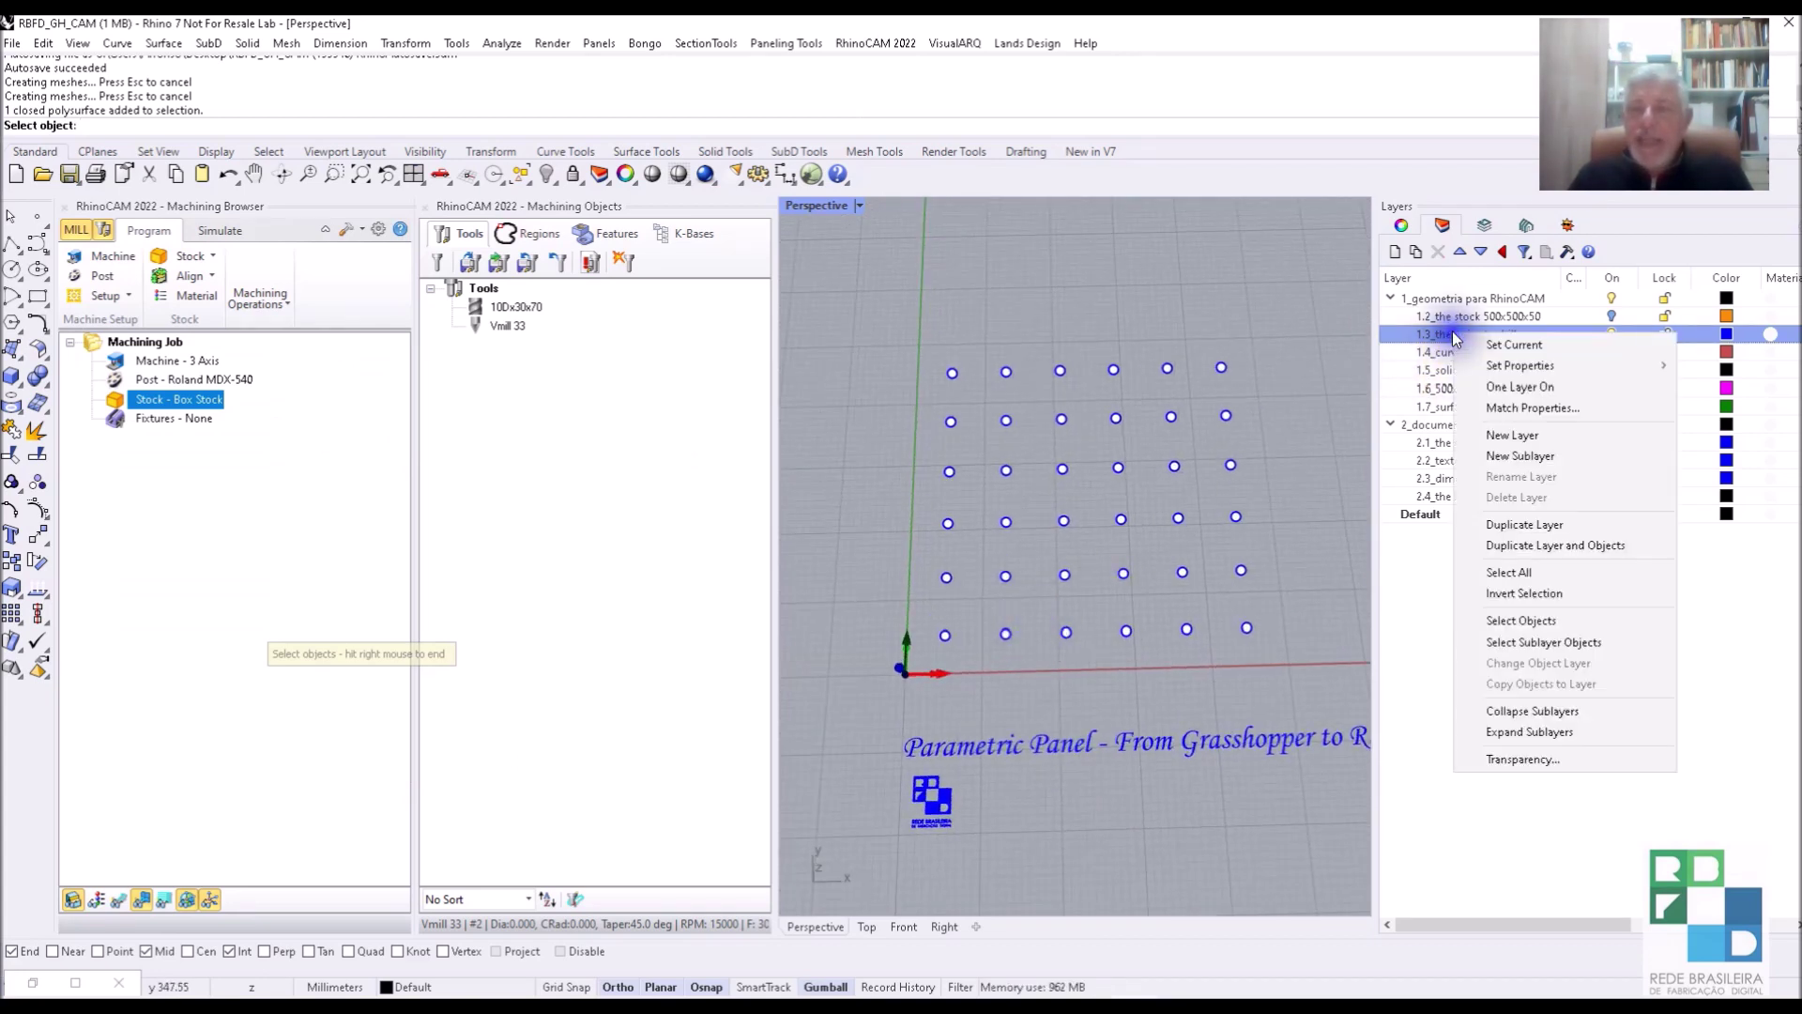
left_click(1516, 622)
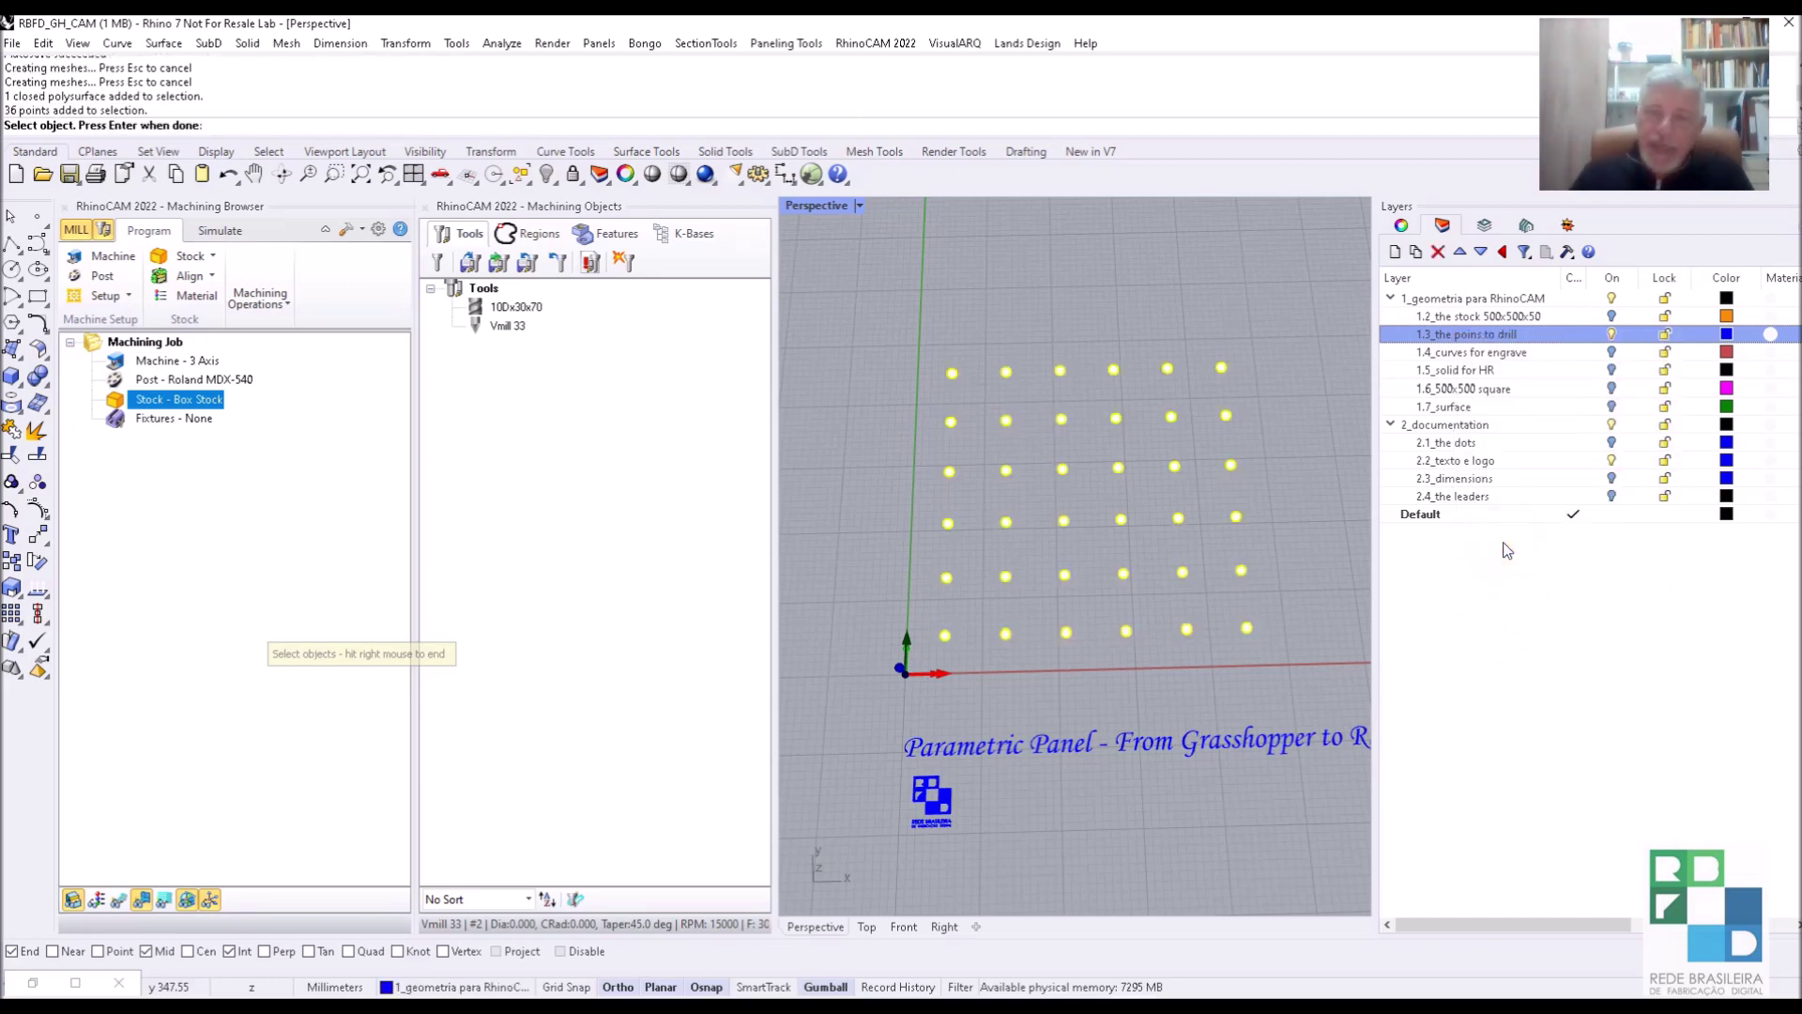
key("Return")
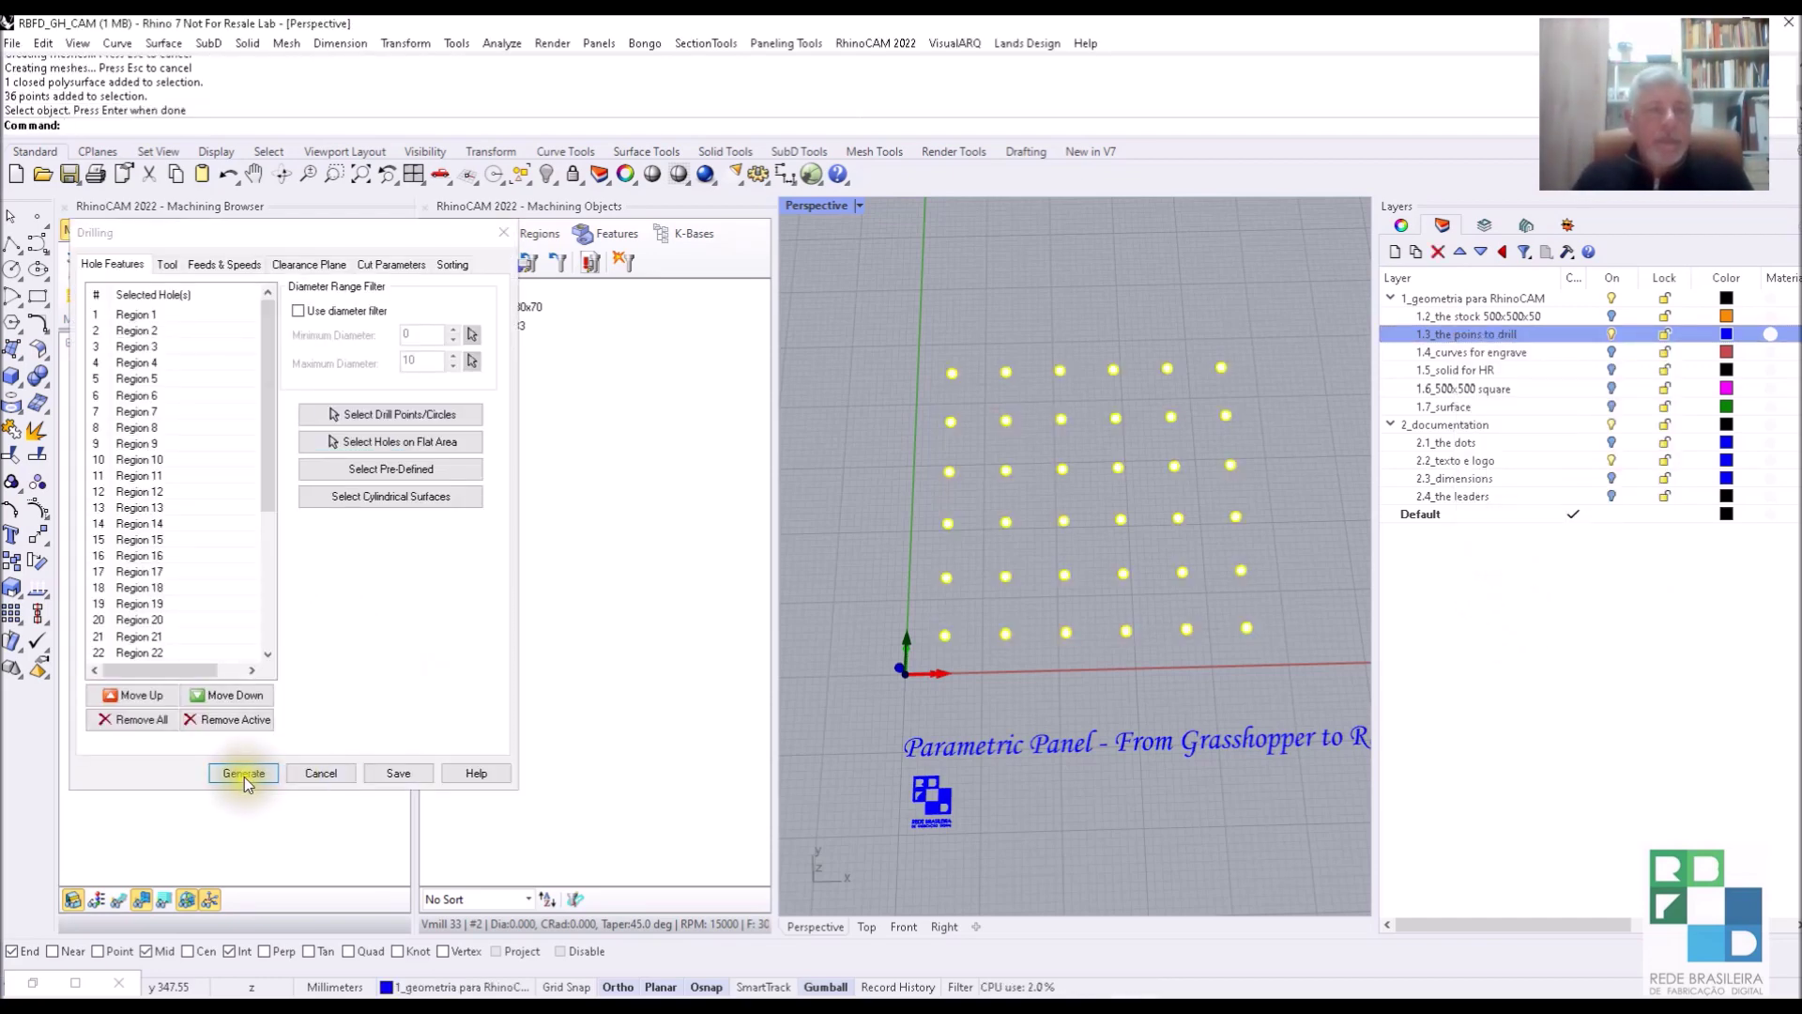
left_click(244, 773)
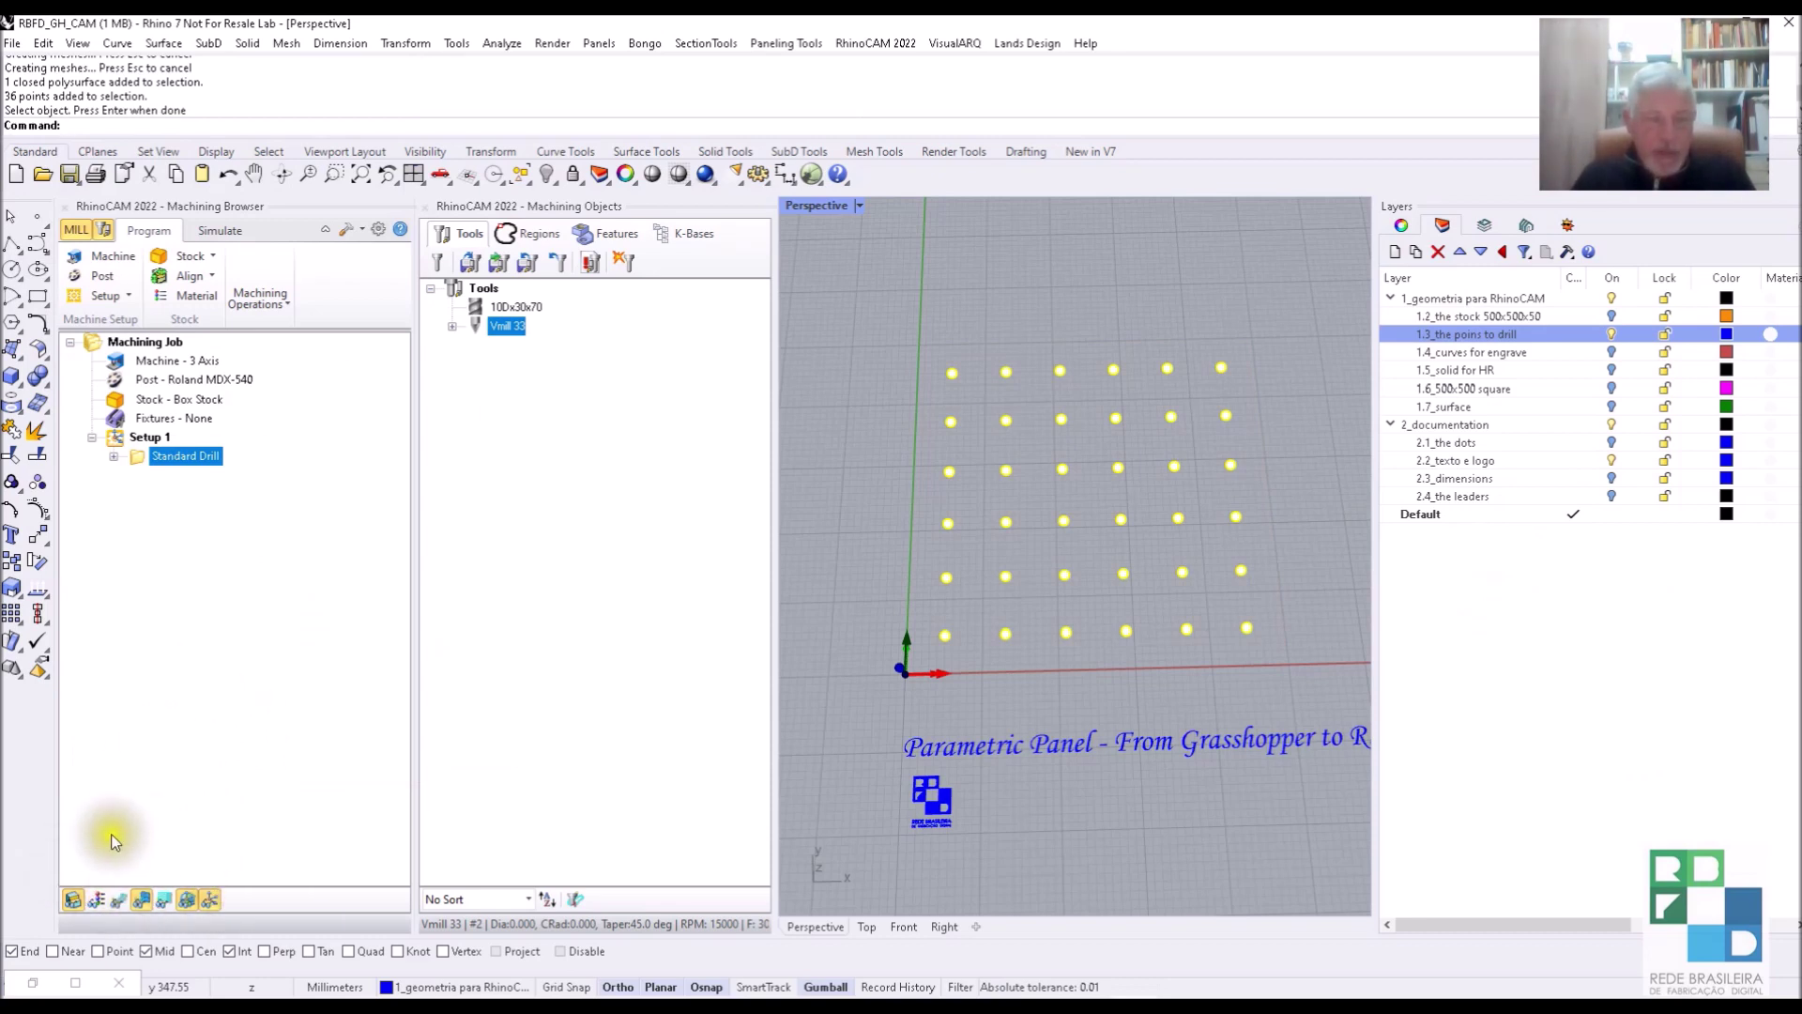
Turn on the toolpath display and examine the drilling path over the points.
left_click(119, 901)
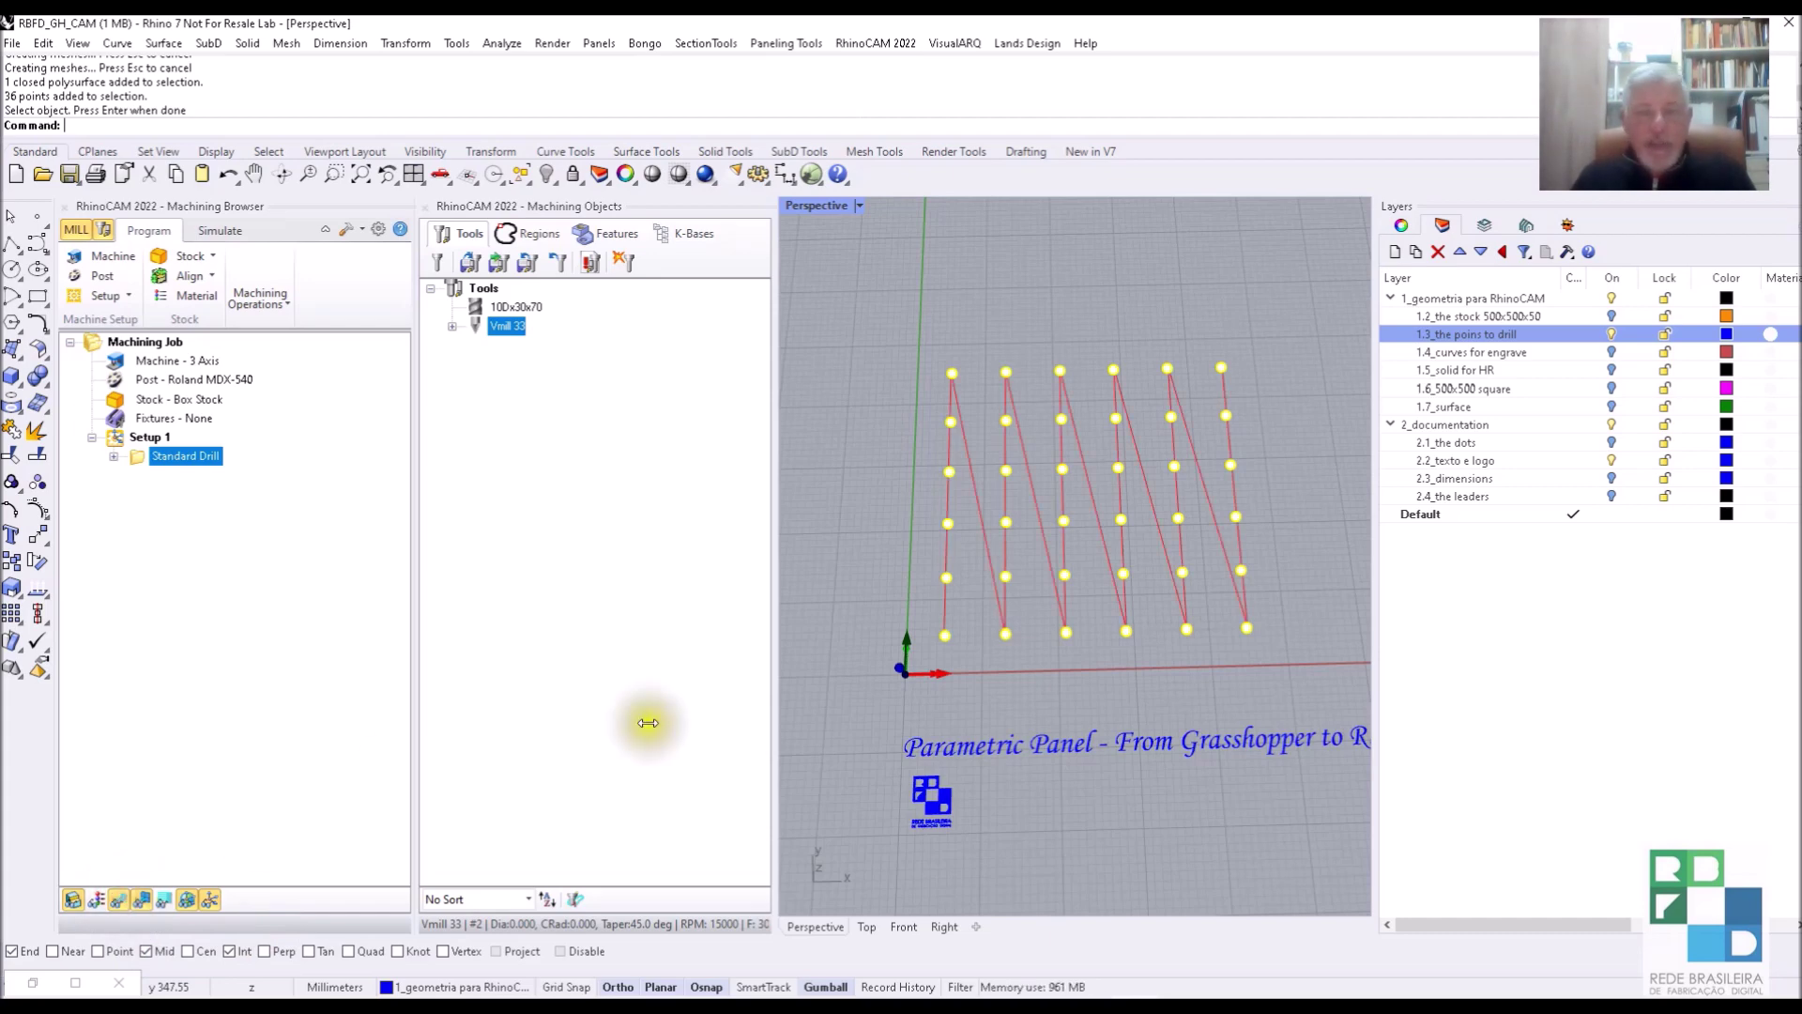
right_click_drag(1042, 611, 1179, 597)
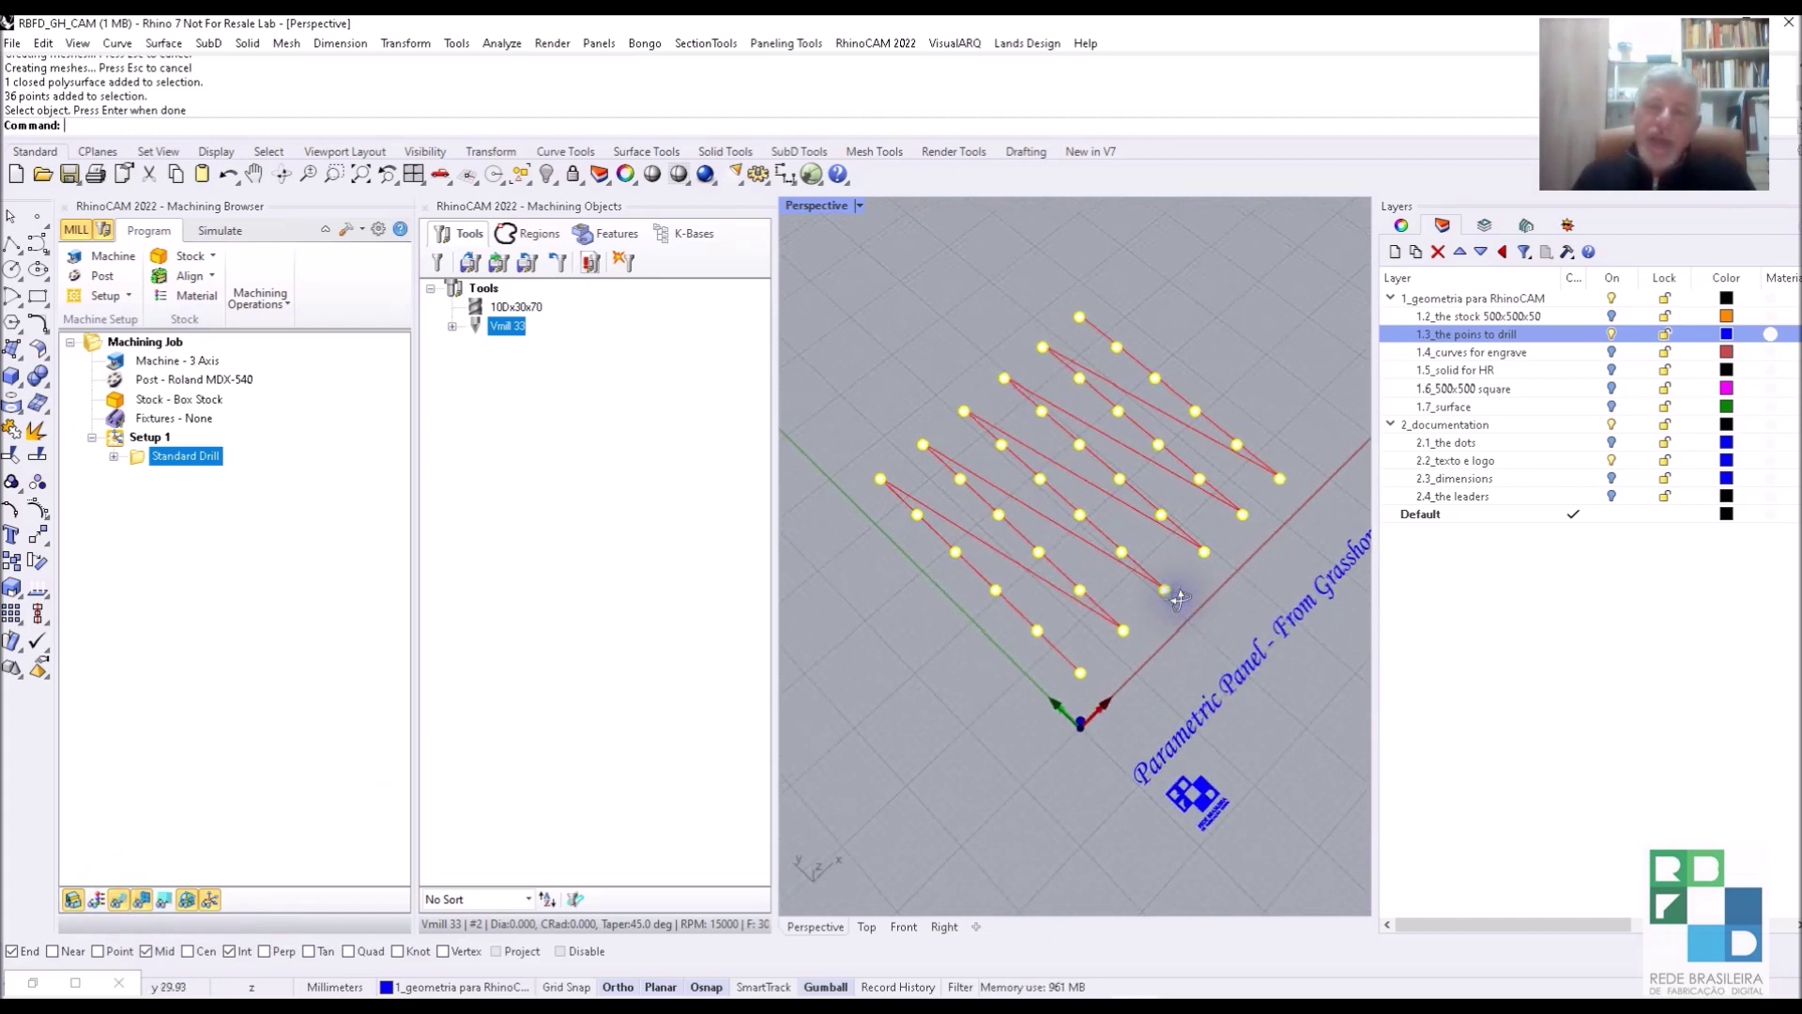
scroll(1179, 597, "up", 2)
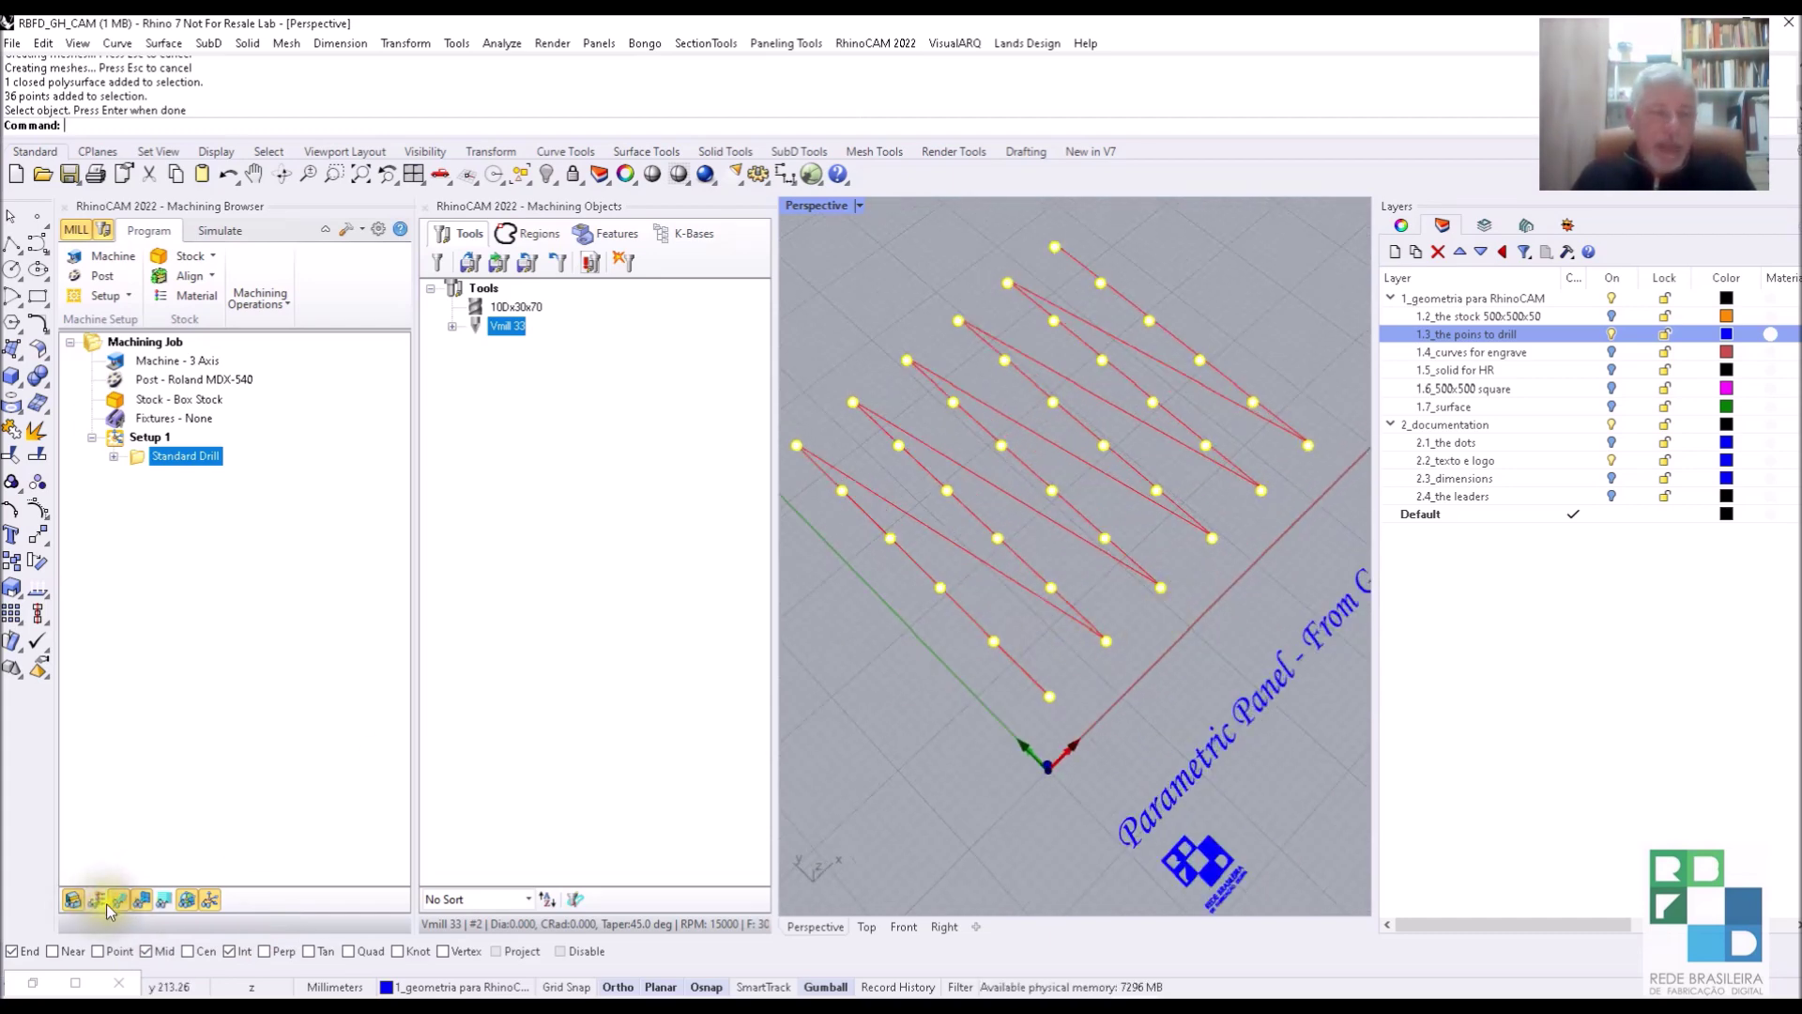
Change the drilling cycle to Deep Drill with a drill depth of 20 and a step increment of 4, and regenerate it.
left_click(113, 457)
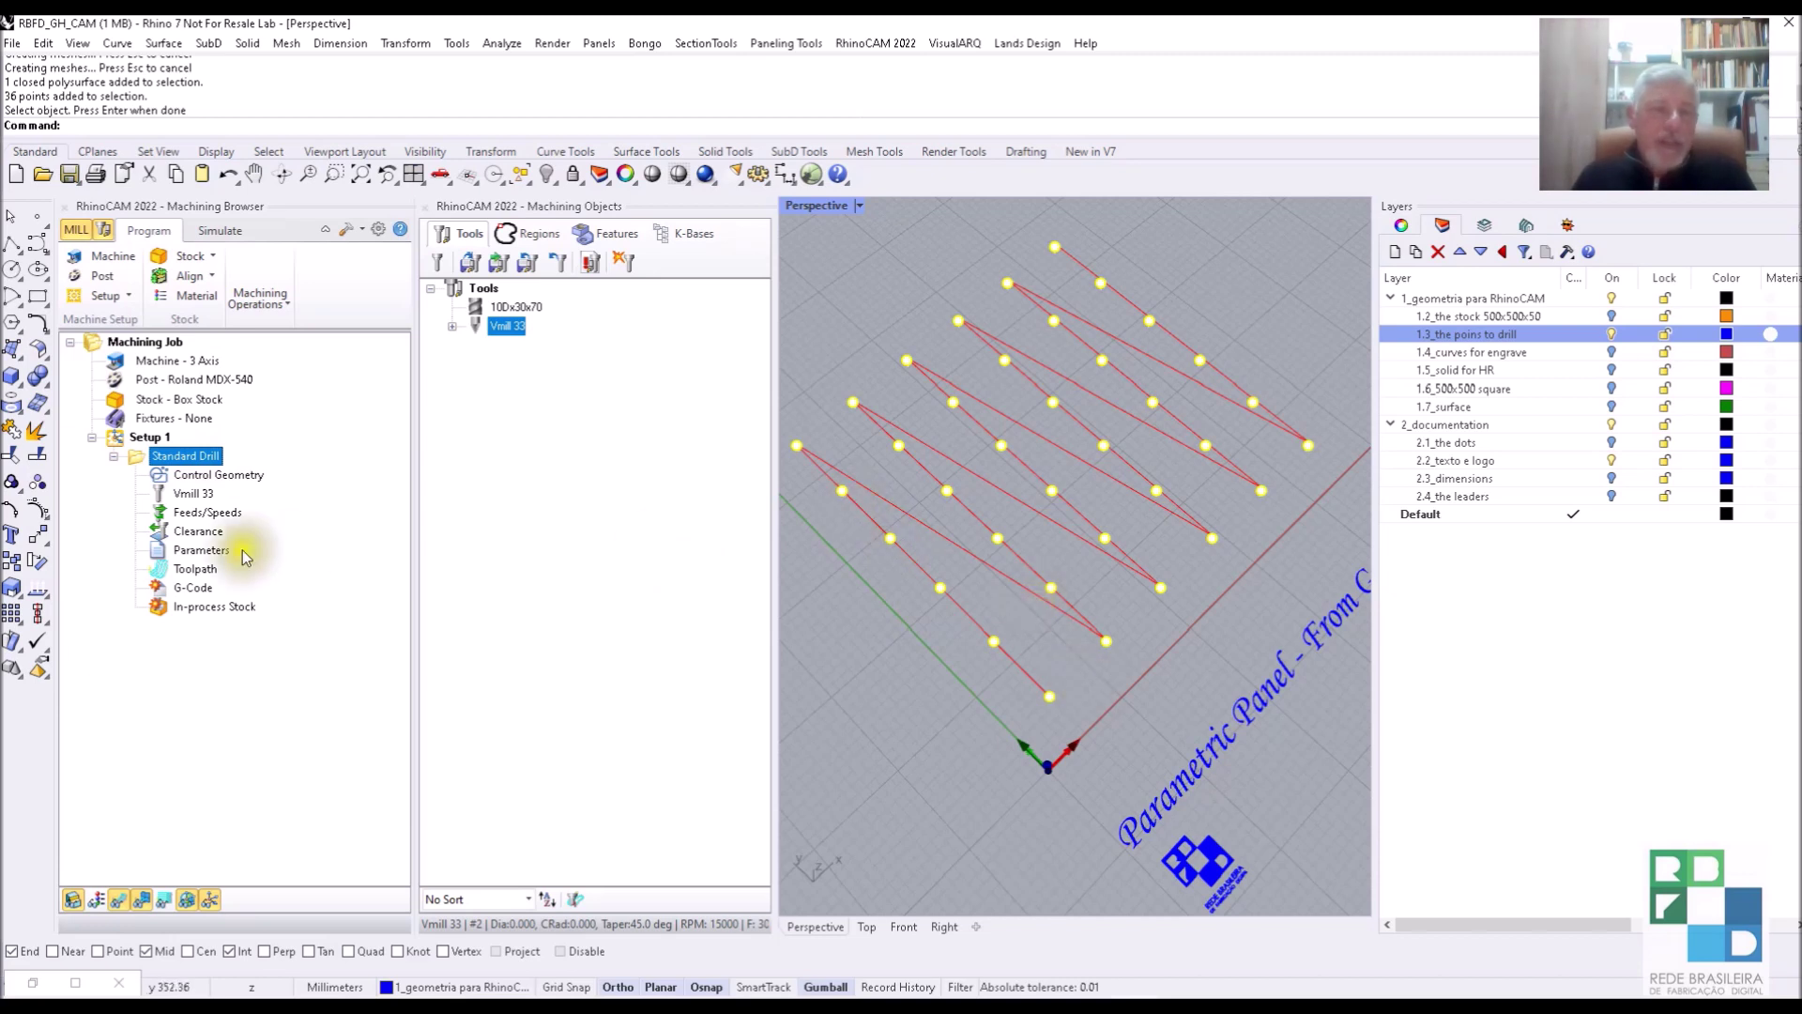
double_click(192, 556)
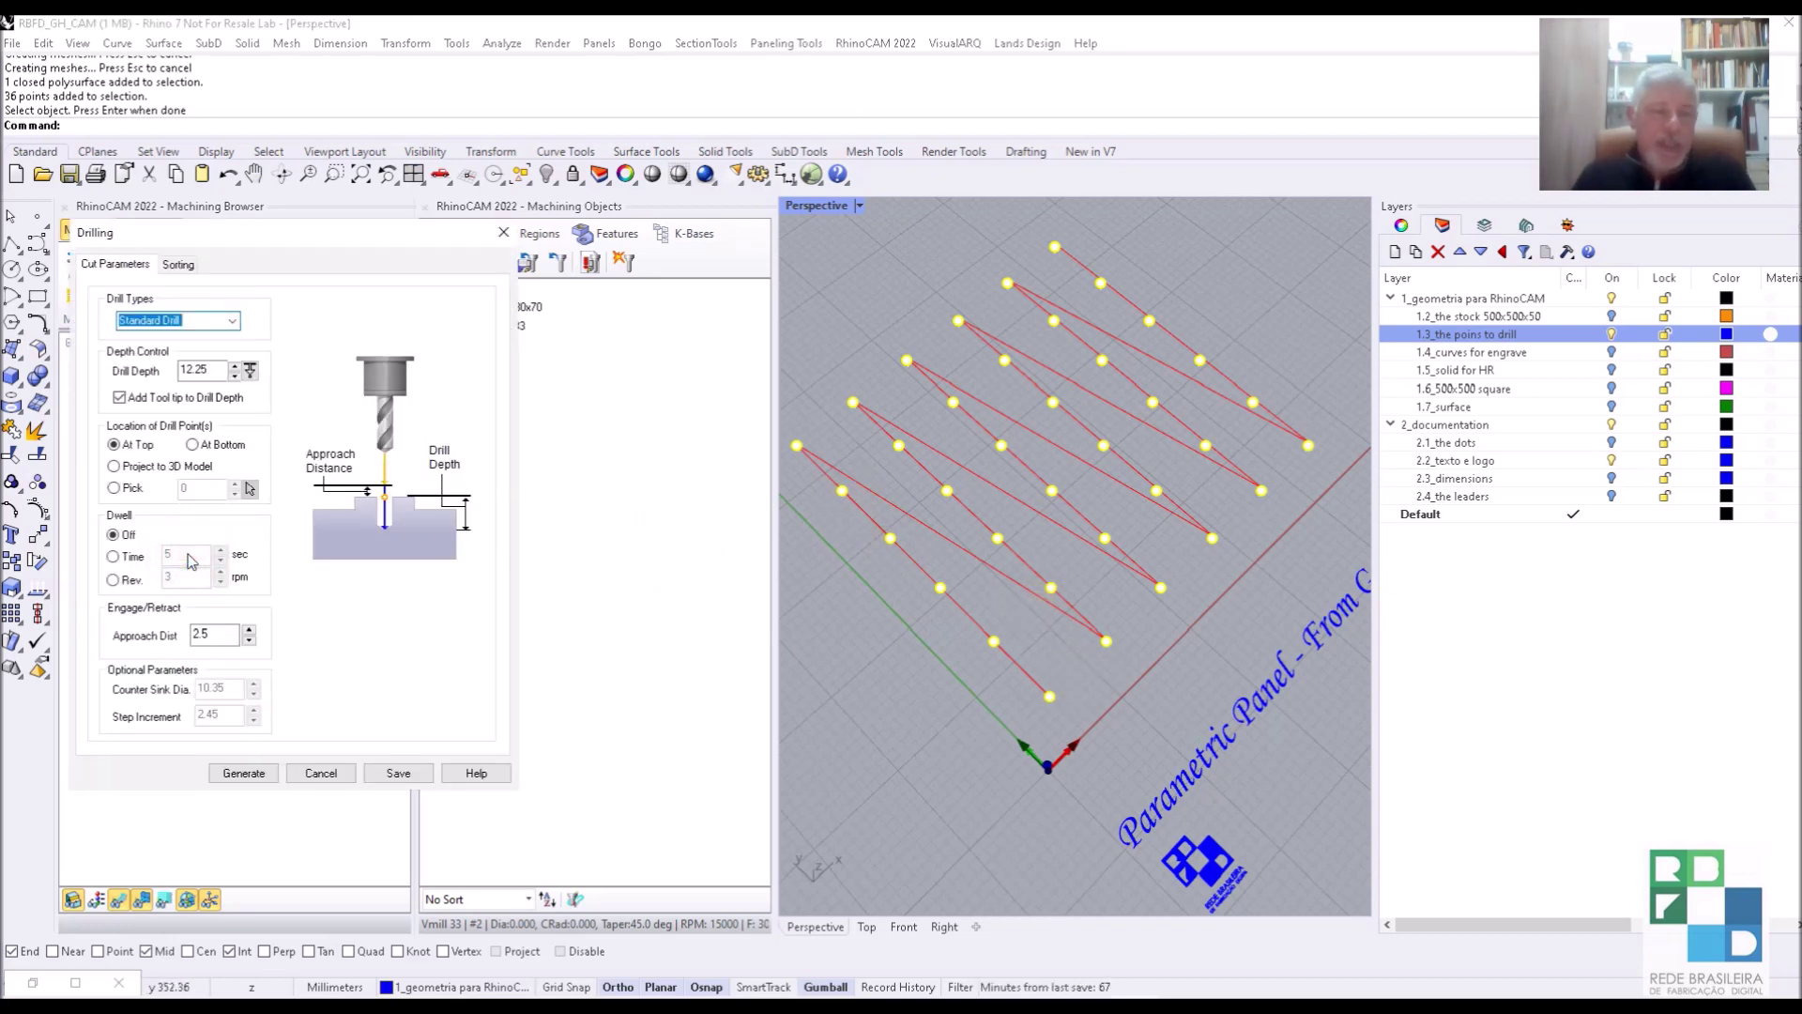
left_click(234, 324)
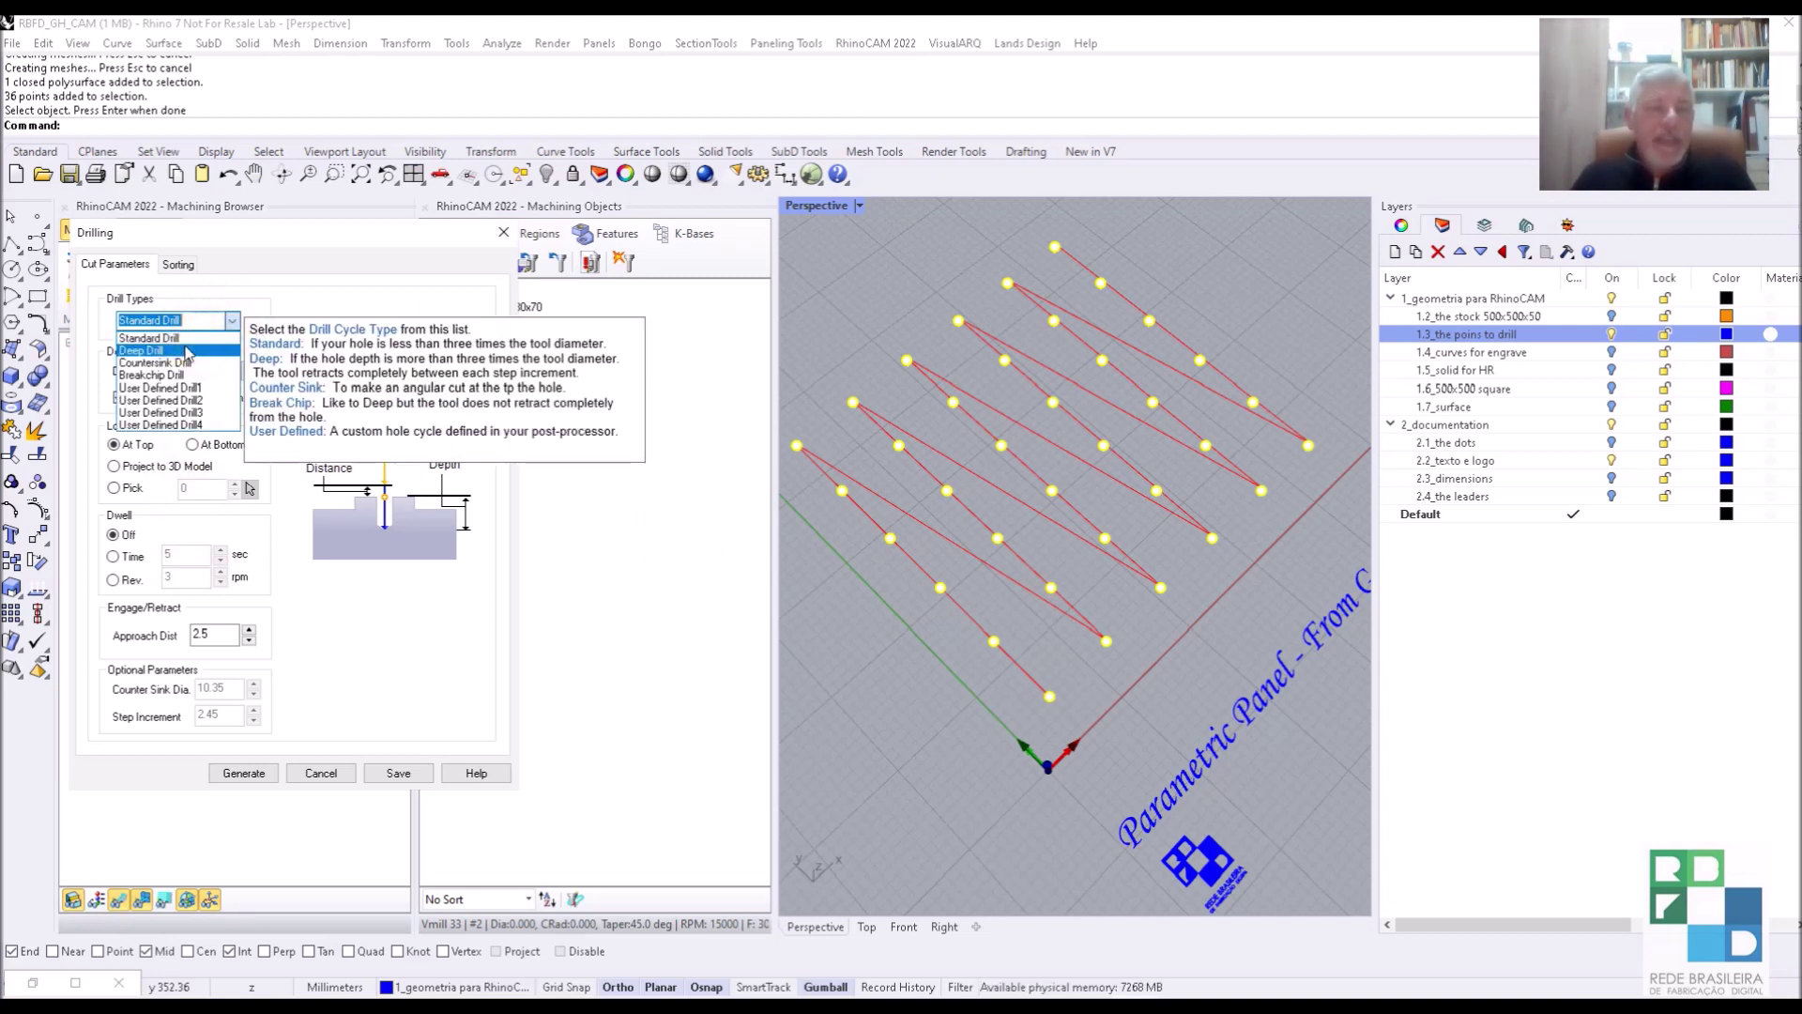
left_click(150, 350)
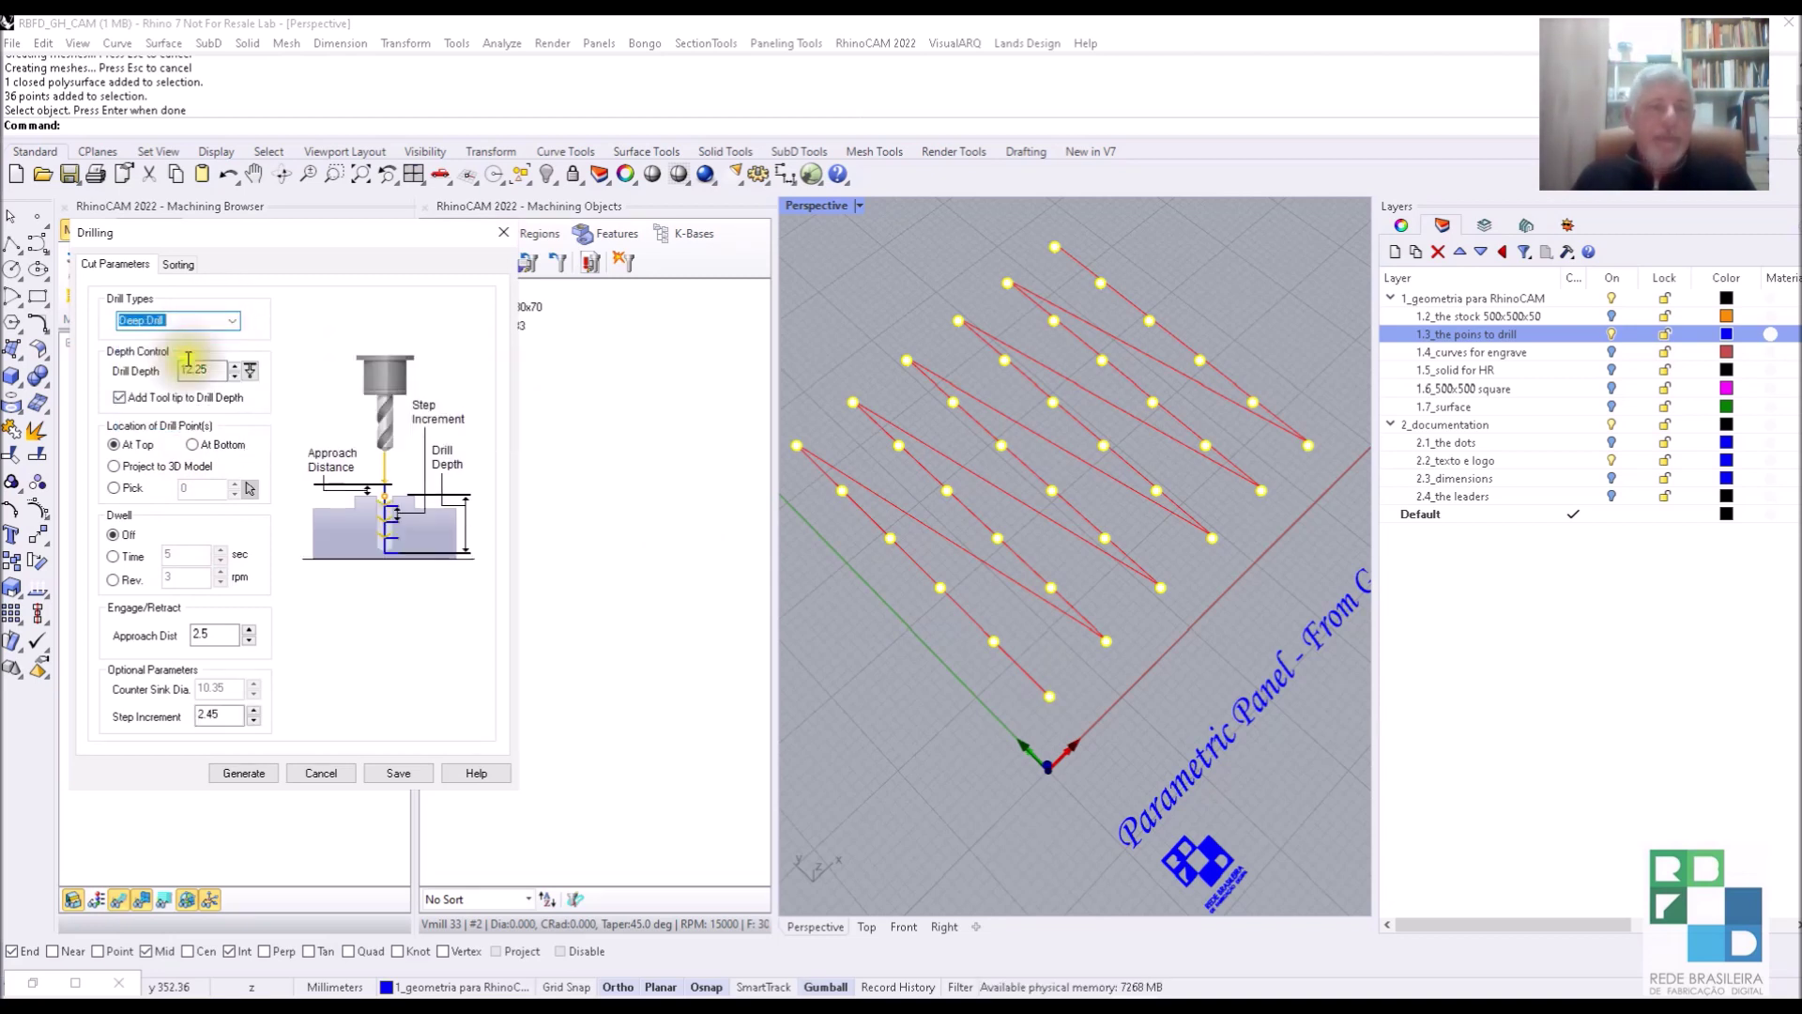
double_click(212, 370)
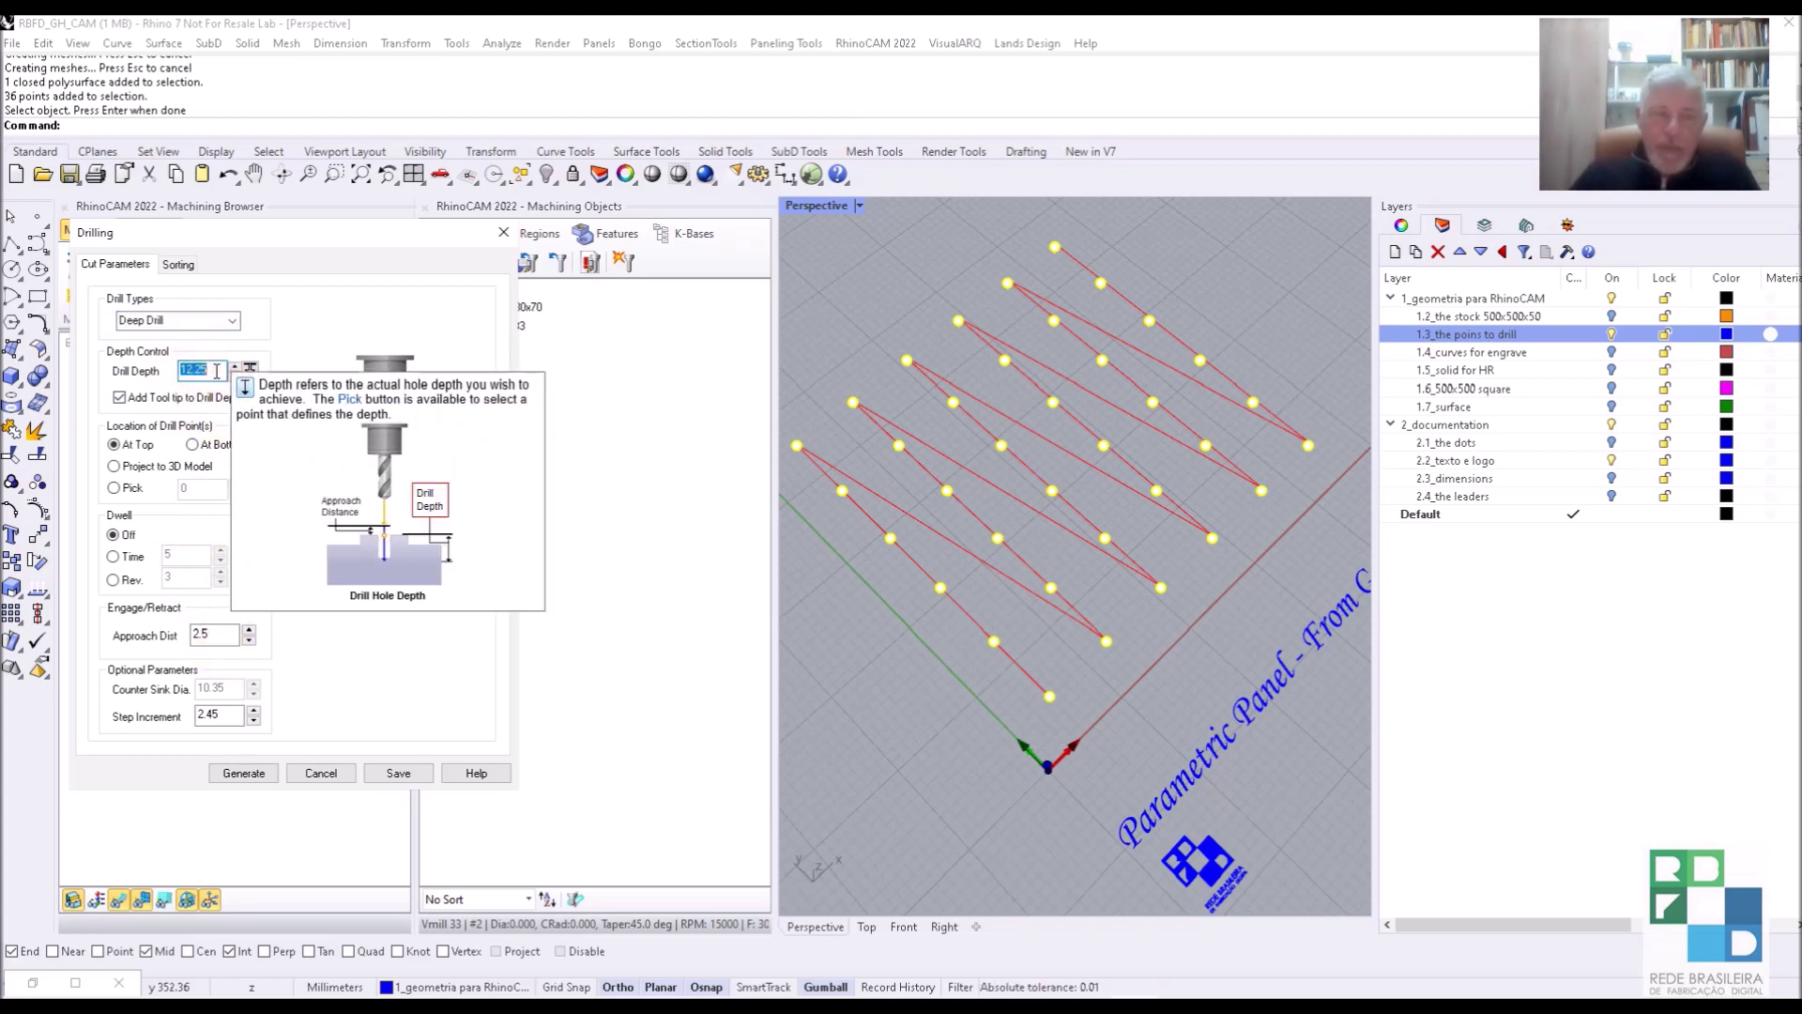
type("20")
double_click(220, 717)
type("4")
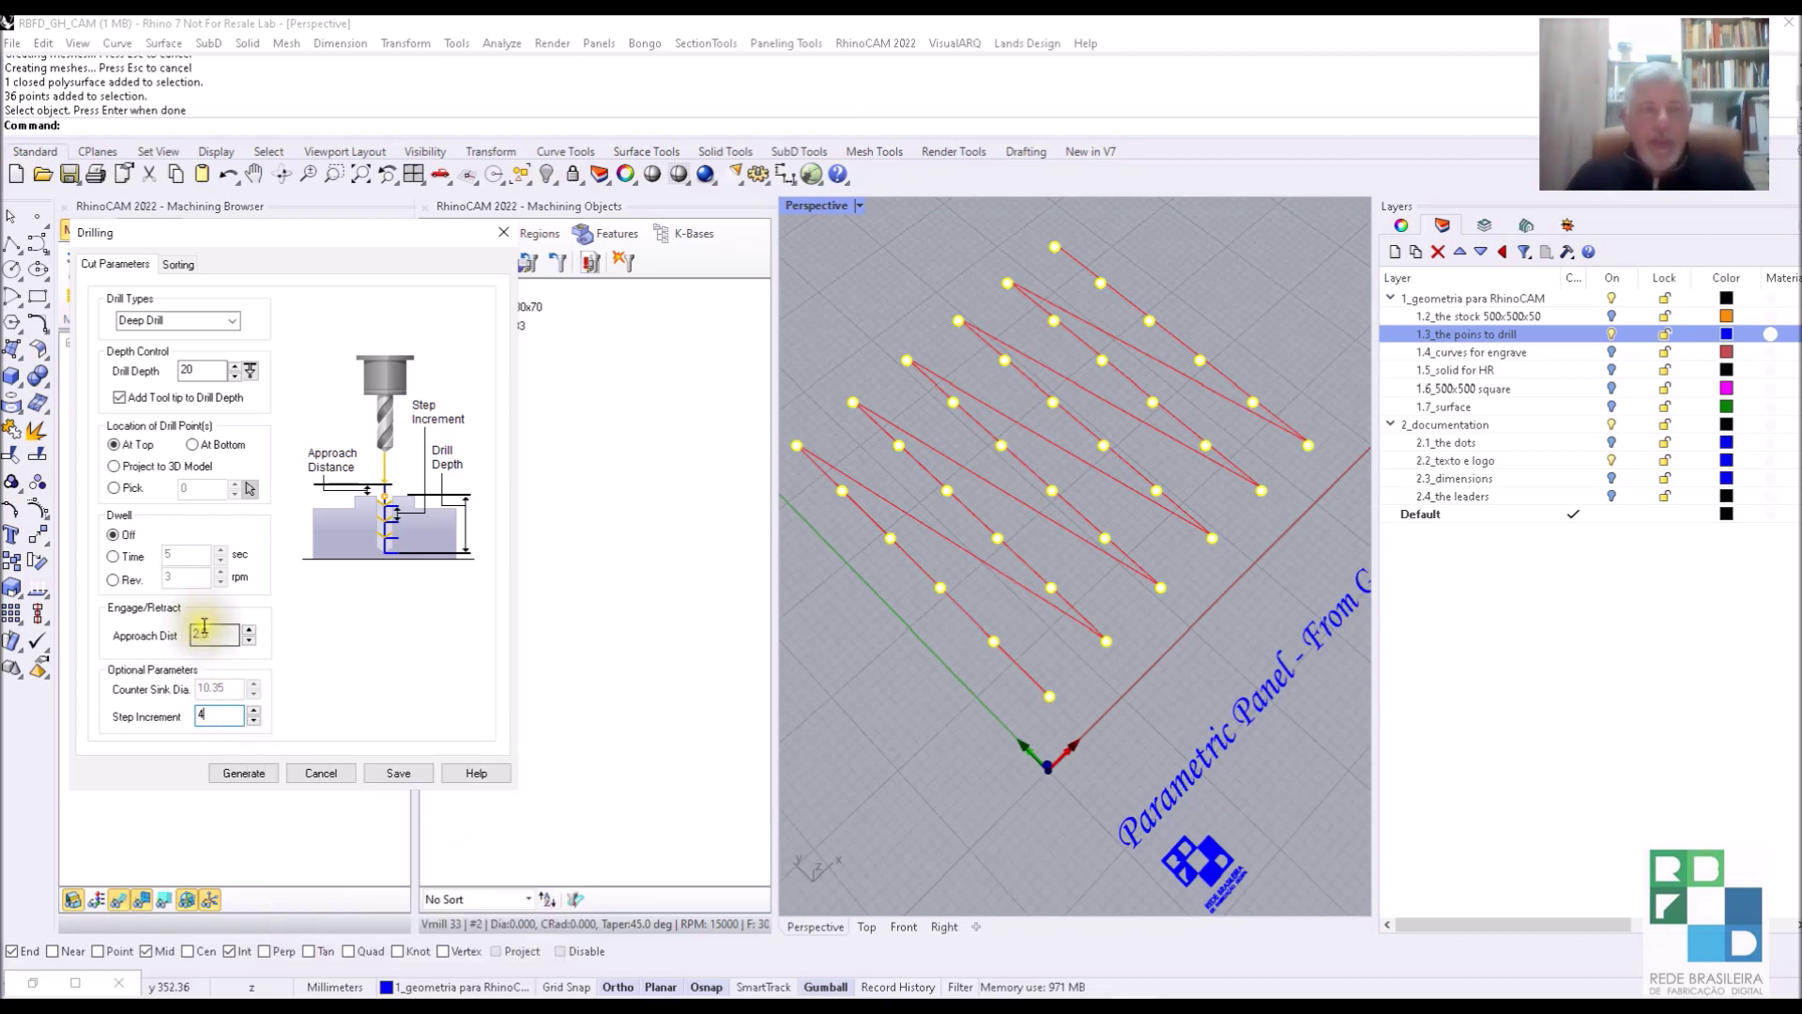
left_click(244, 773)
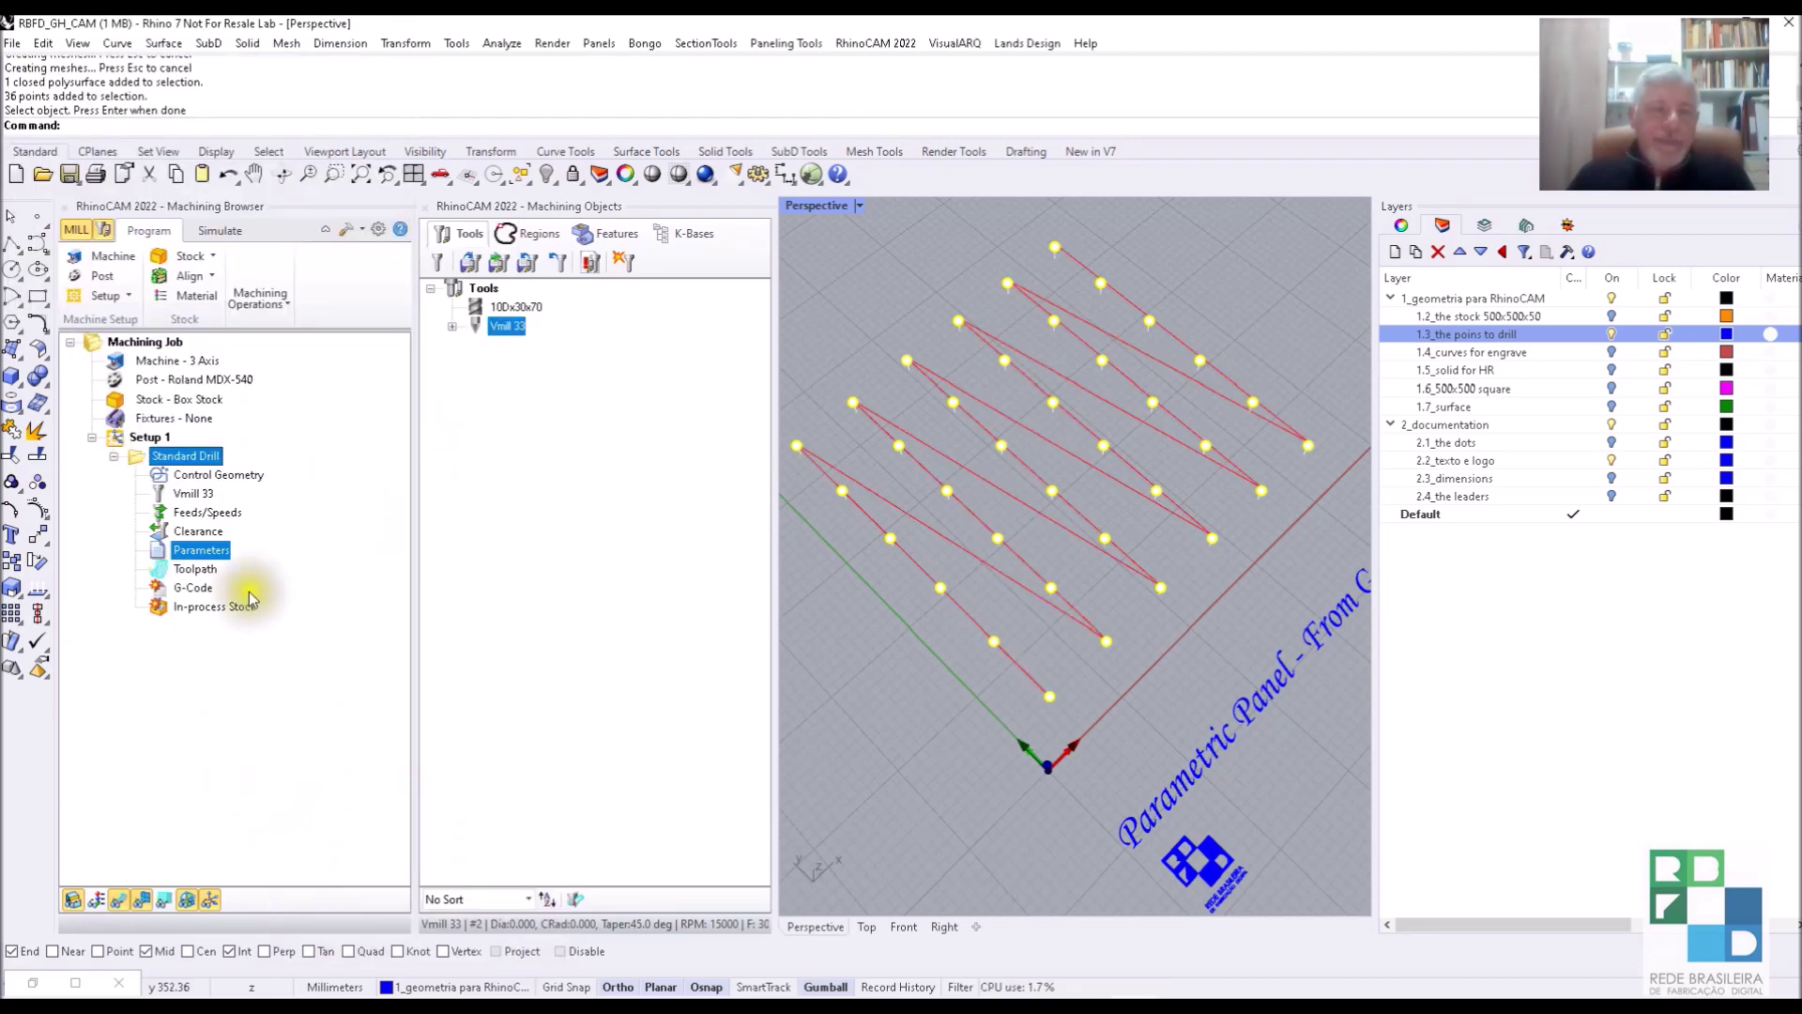
Set the drilling order to Minimum Distance Sort, regenerate the operation and inspect the toolpath.
double_click(199, 550)
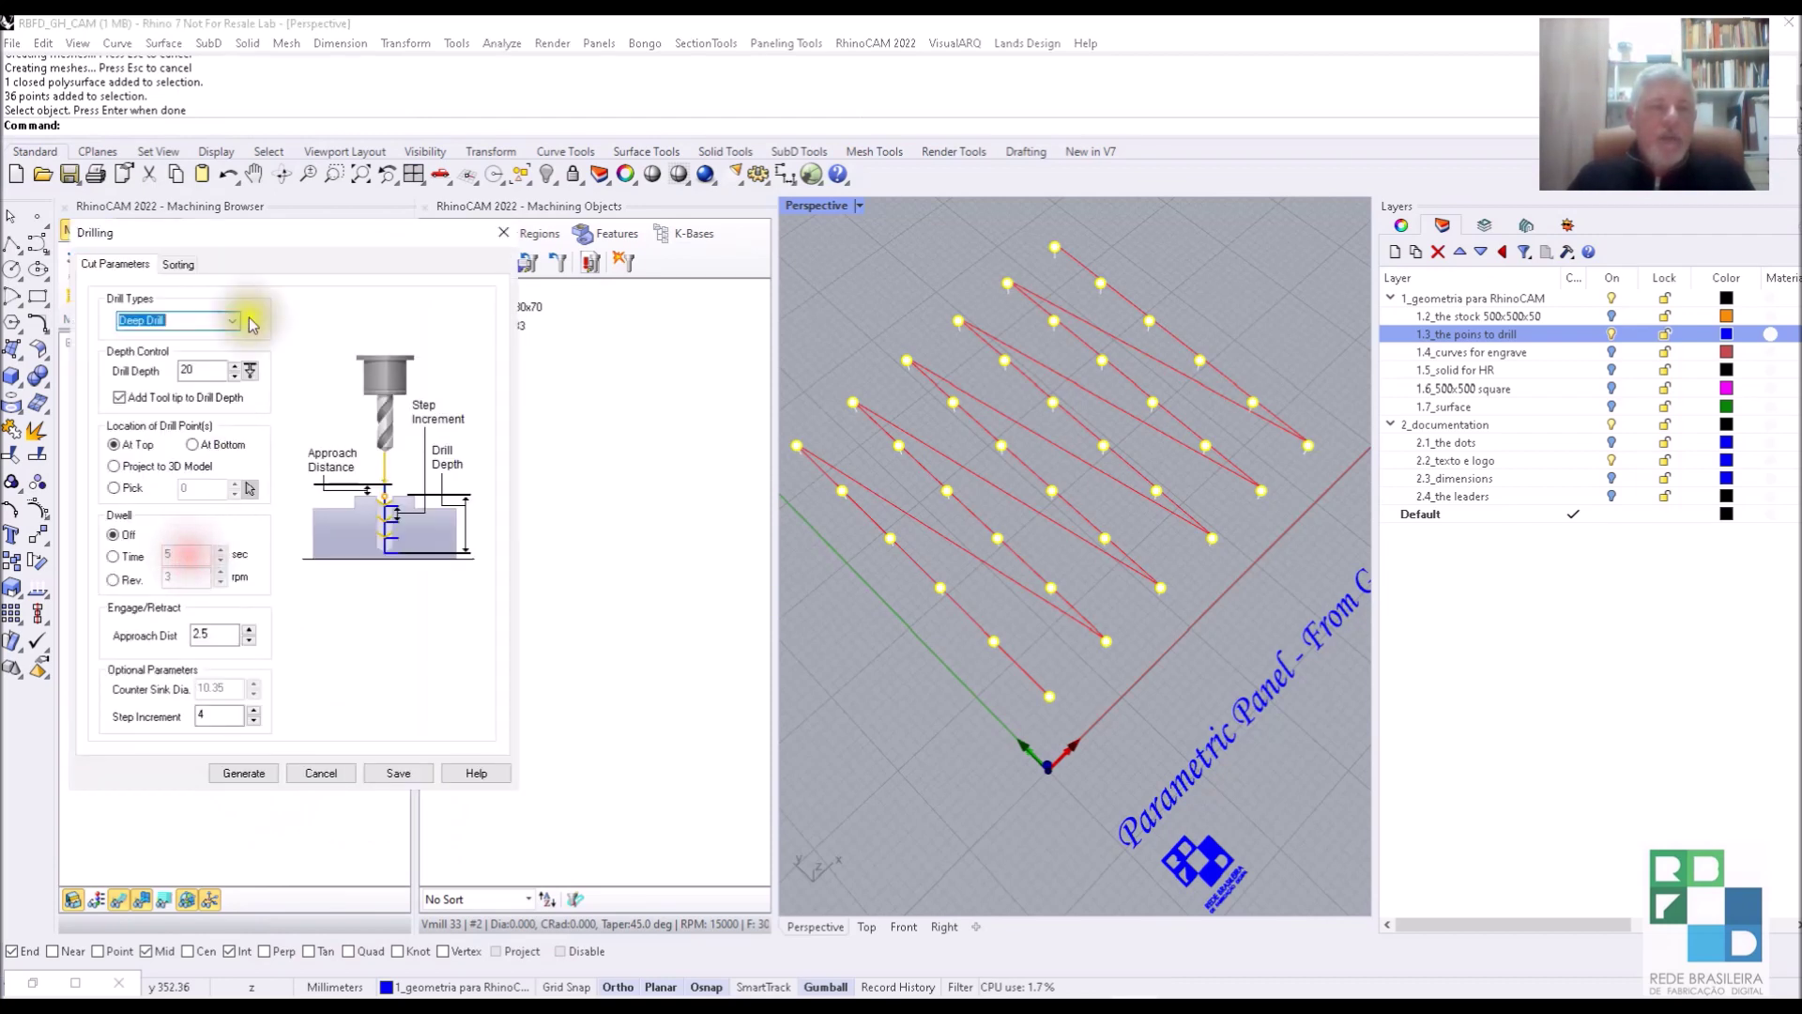
left_click(178, 264)
left_click(237, 308)
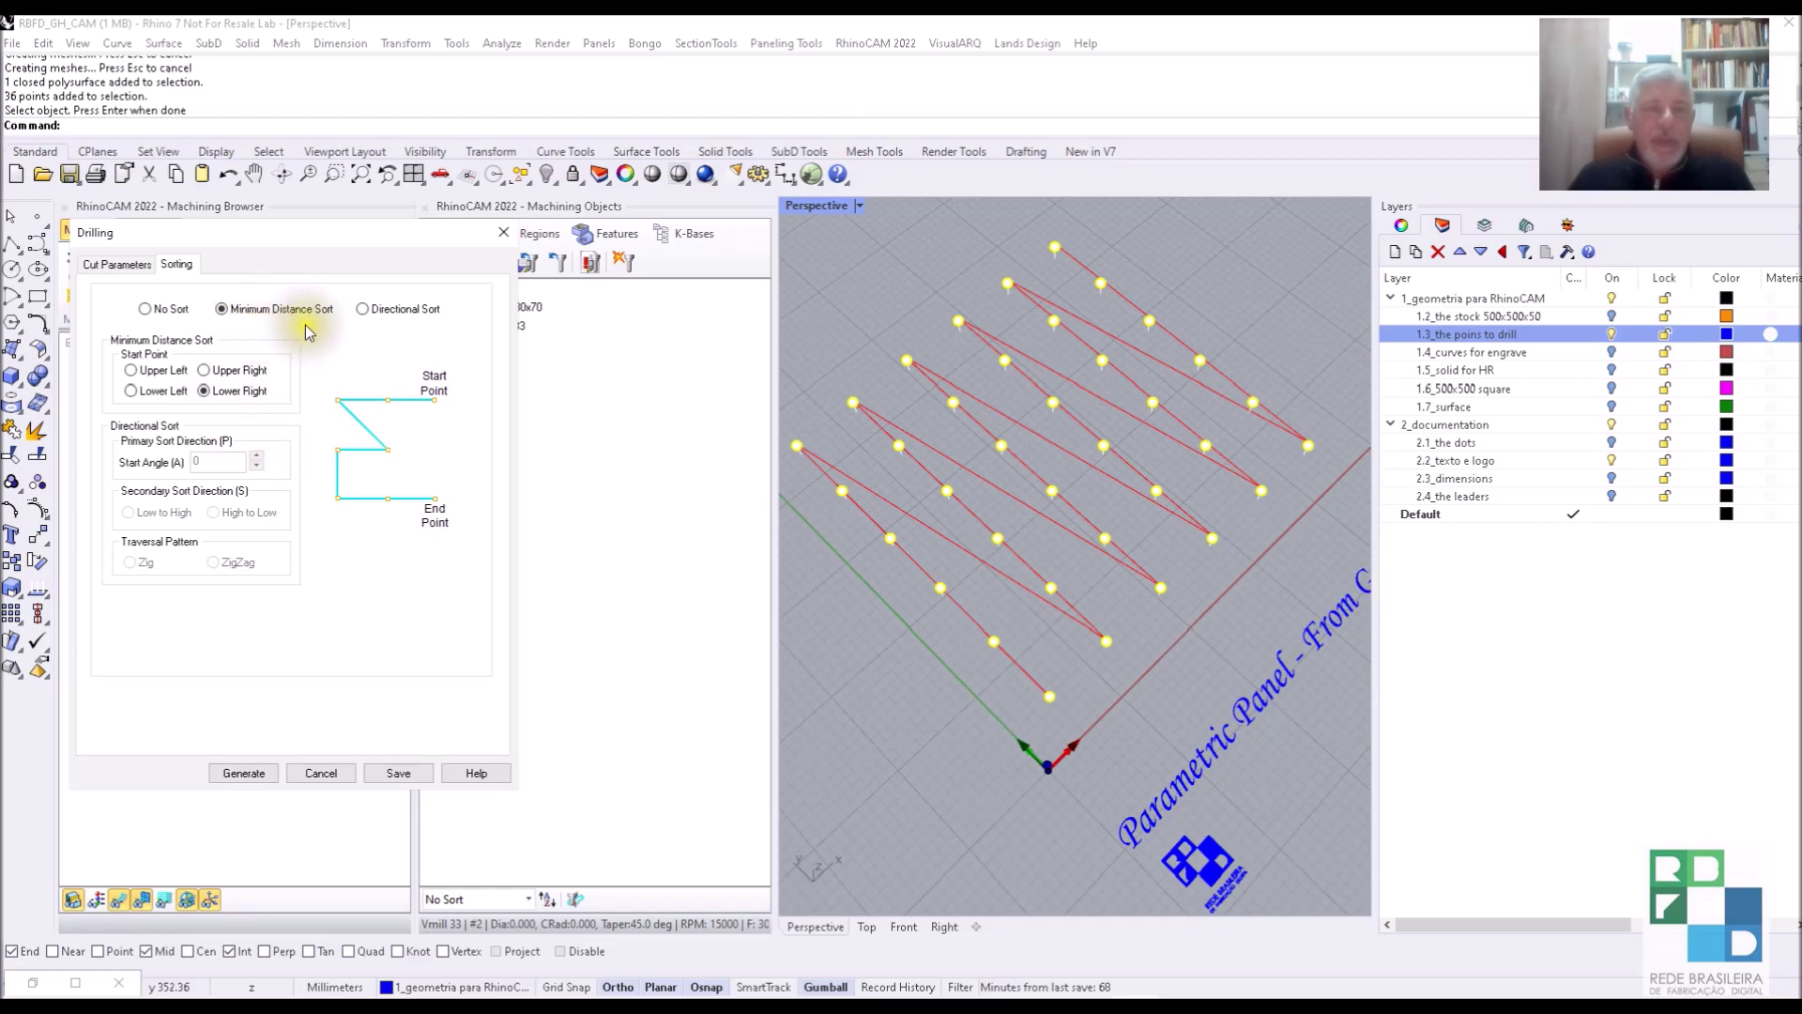
left_click(242, 772)
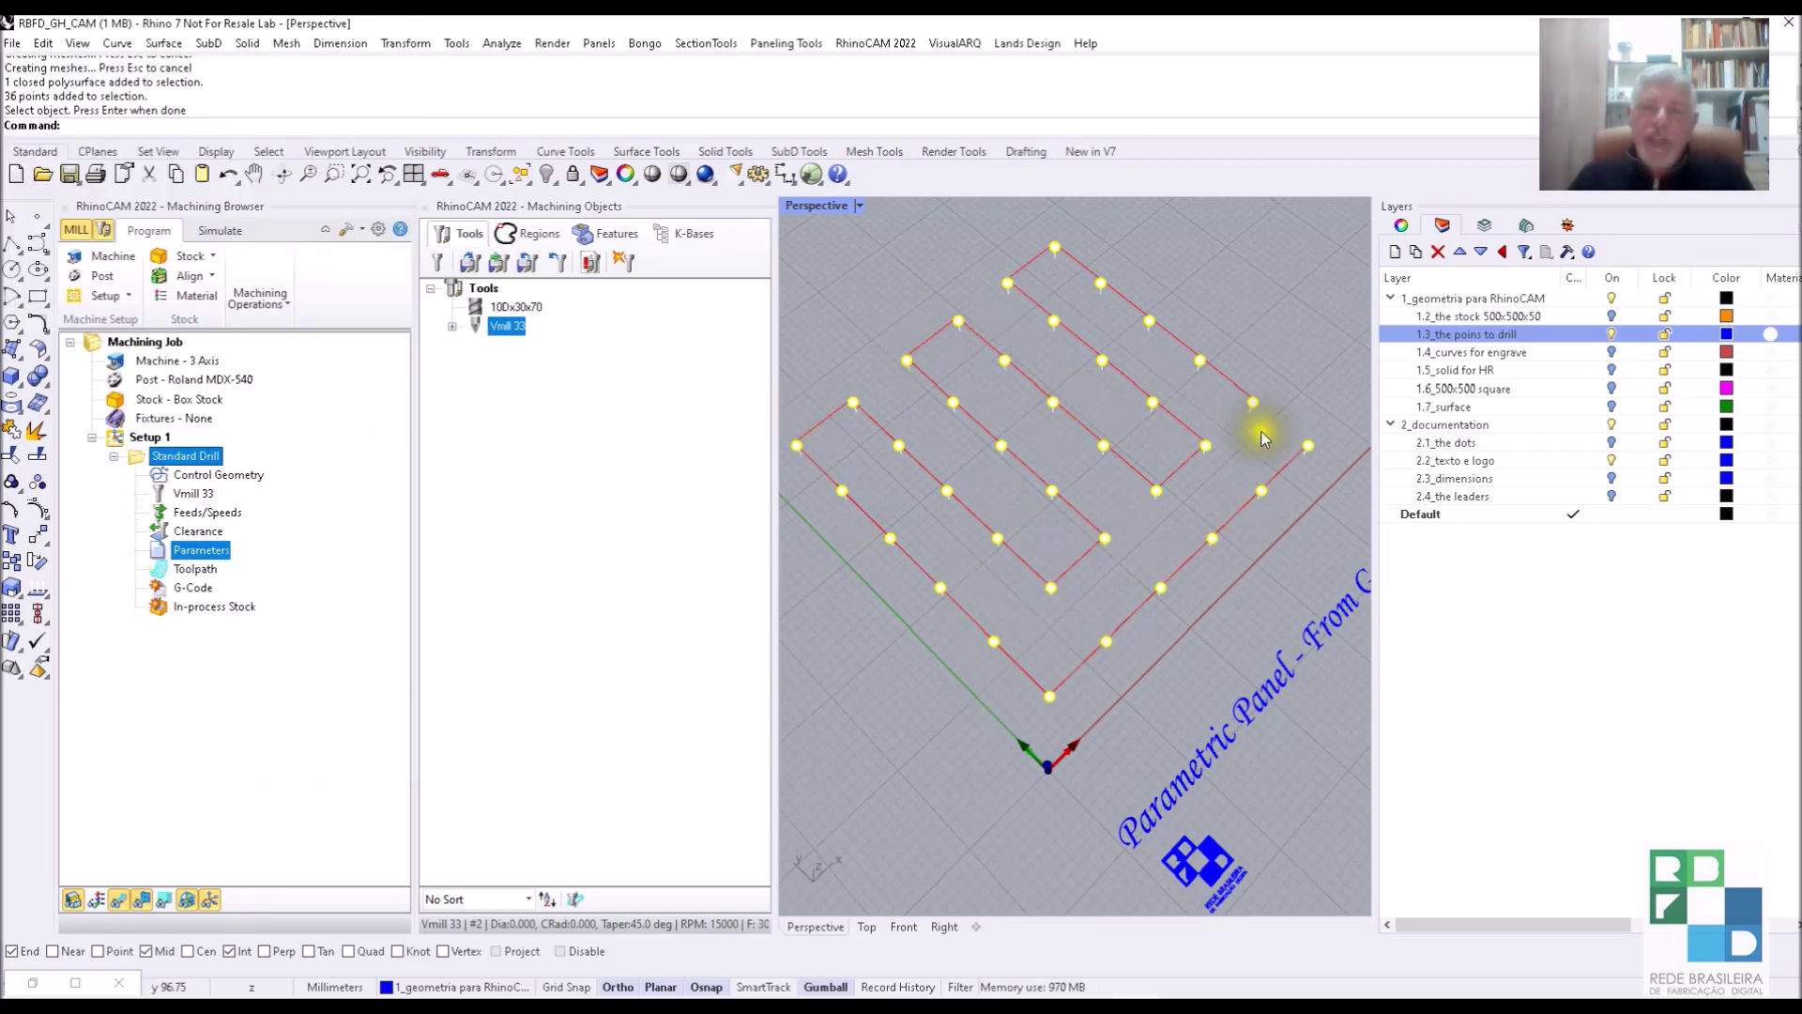
right_click_drag(1113, 530, 1074, 460)
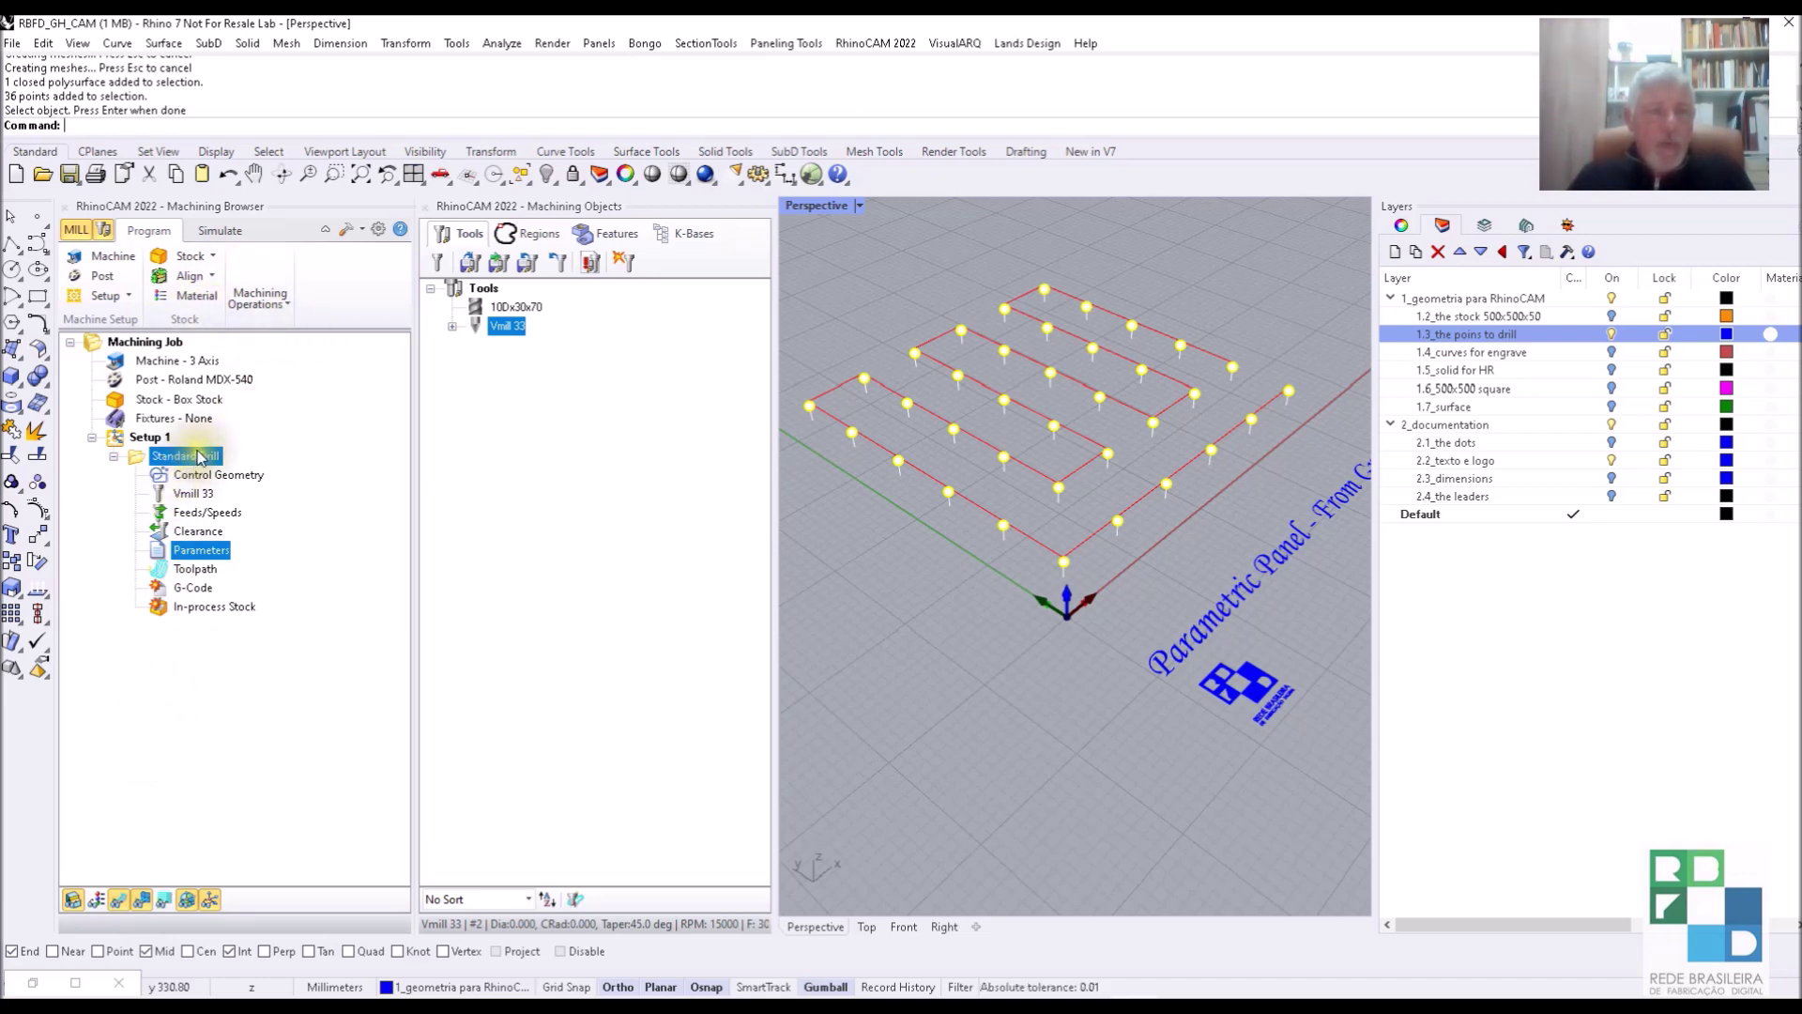
Simulate the drilling operation with the Vmill 33 tool and inspect the hole shapes near the stock's origin corner.
left_click(214, 230)
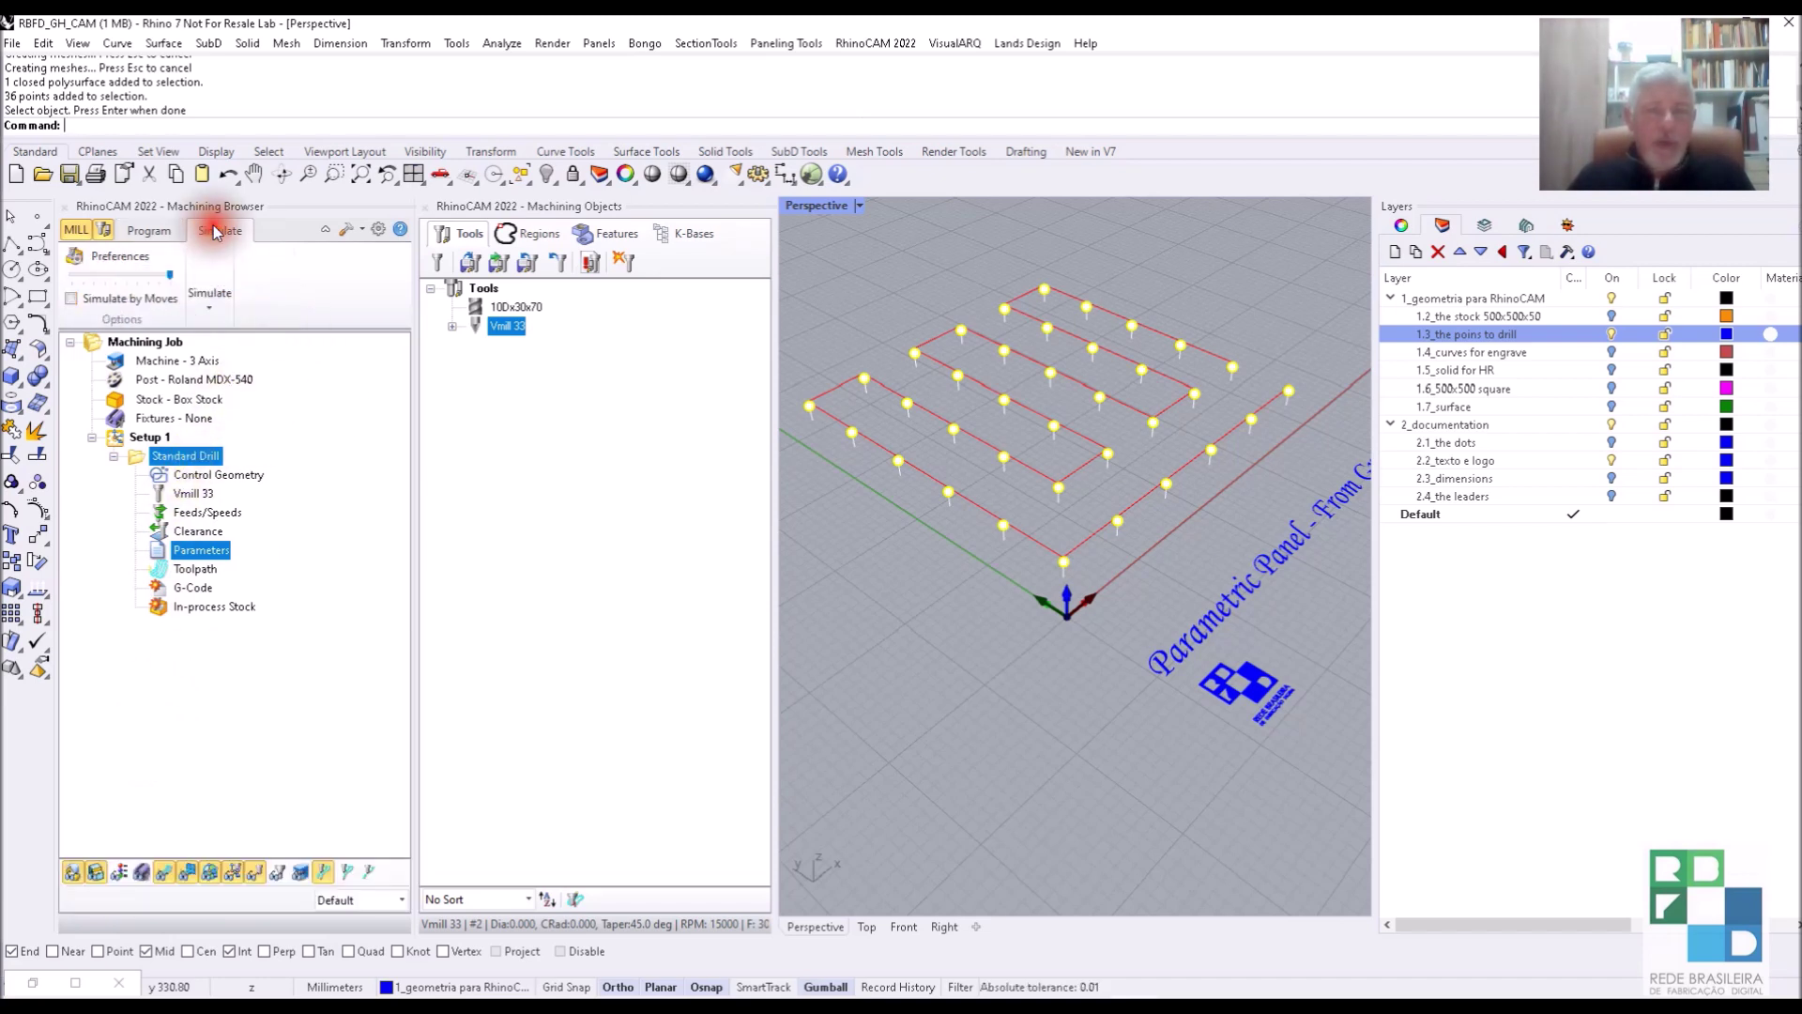
right_click(194, 460)
left_click(269, 526)
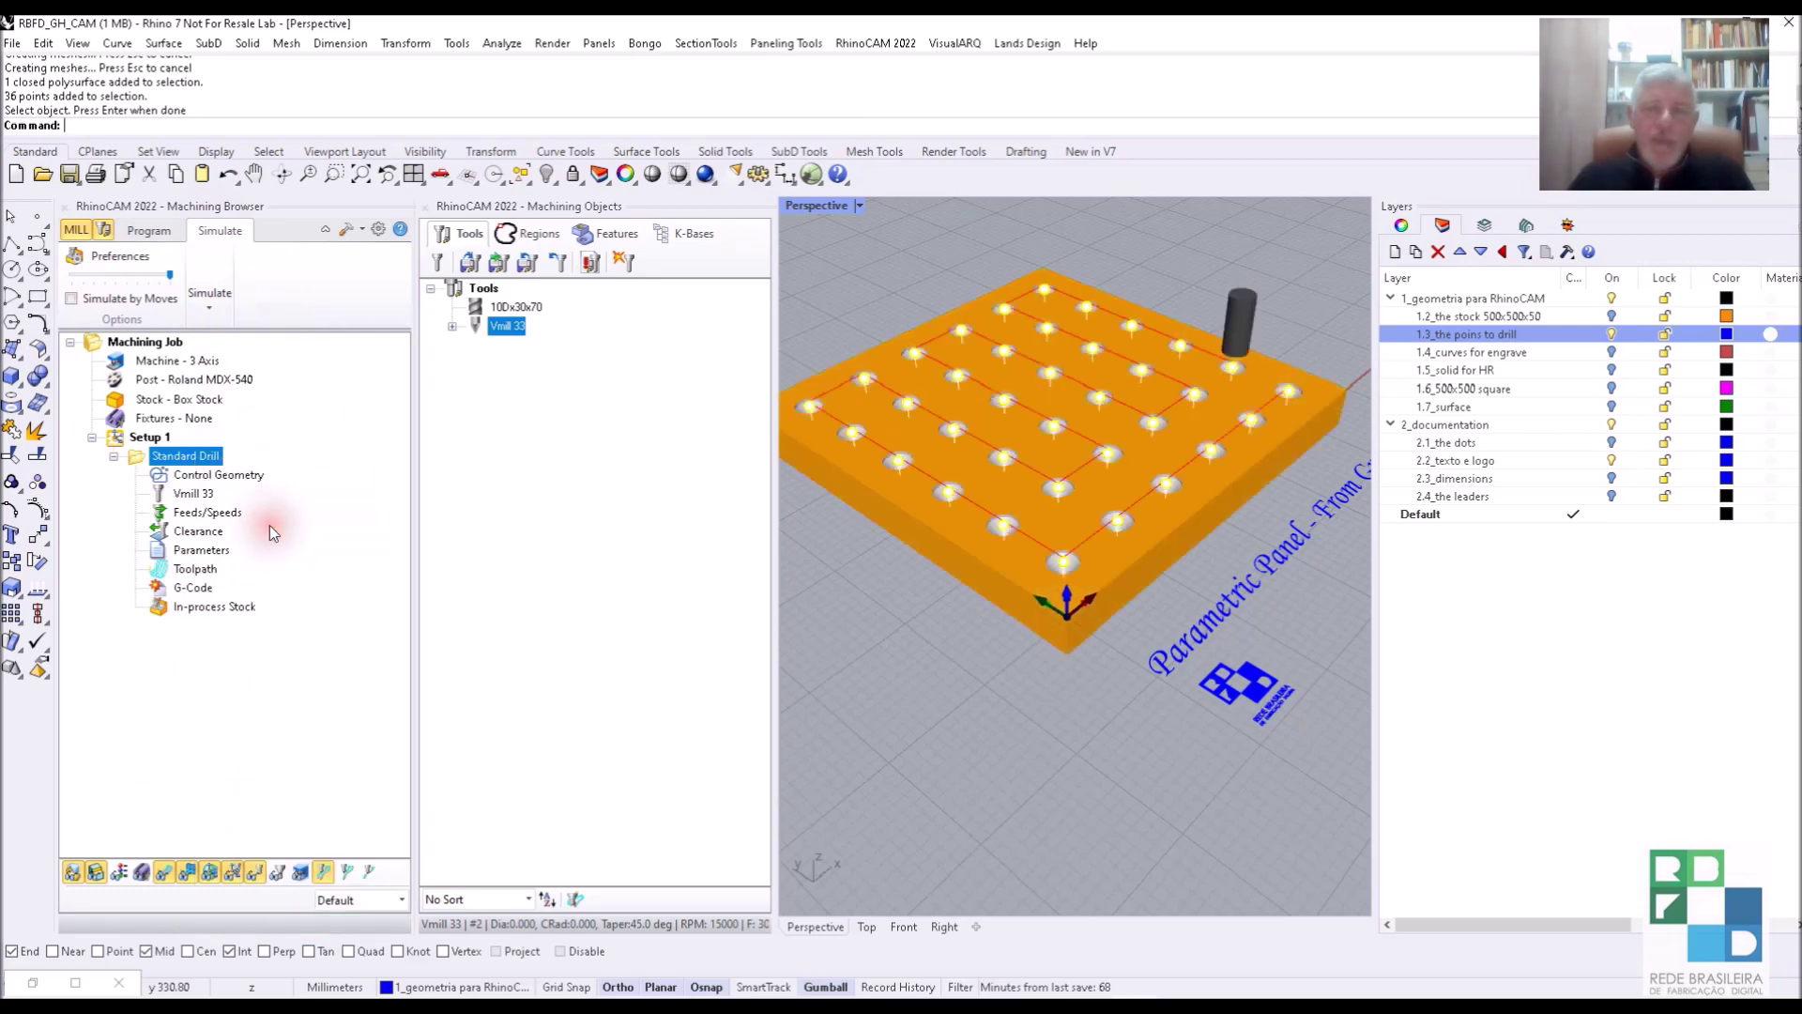
scroll(1065, 652, "up", 6)
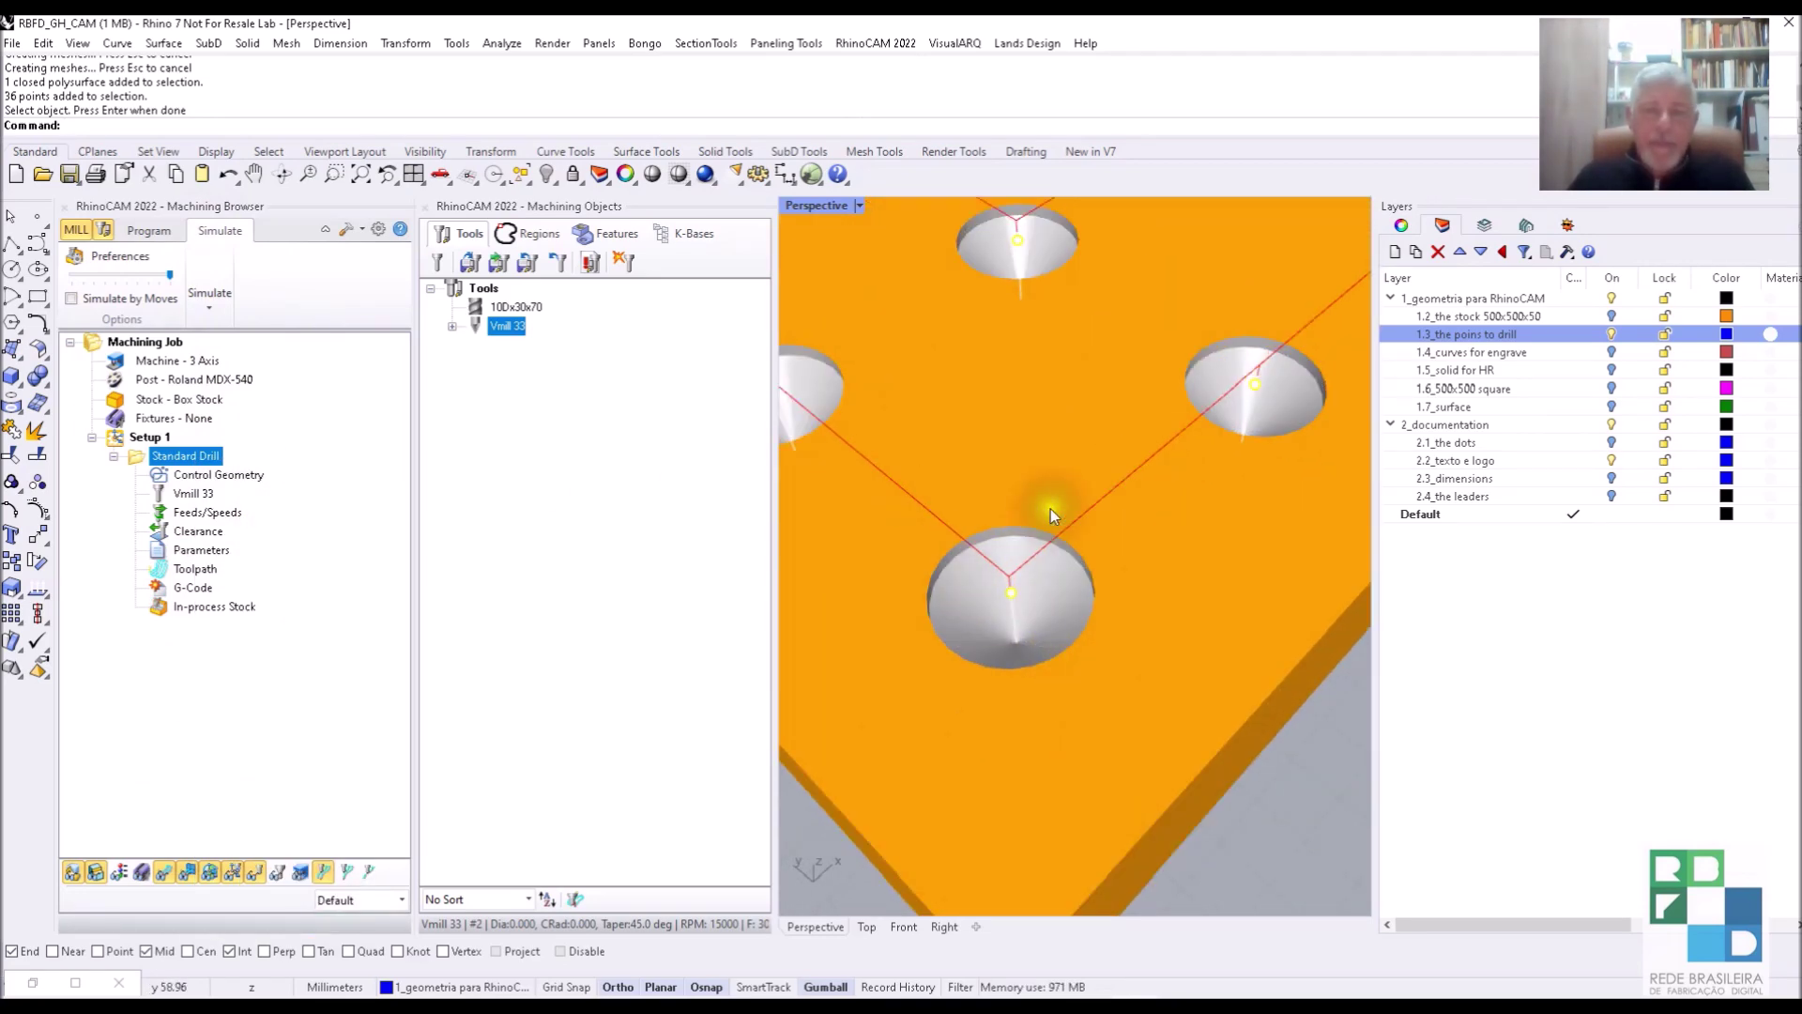
scroll(1044, 535, "down", 2)
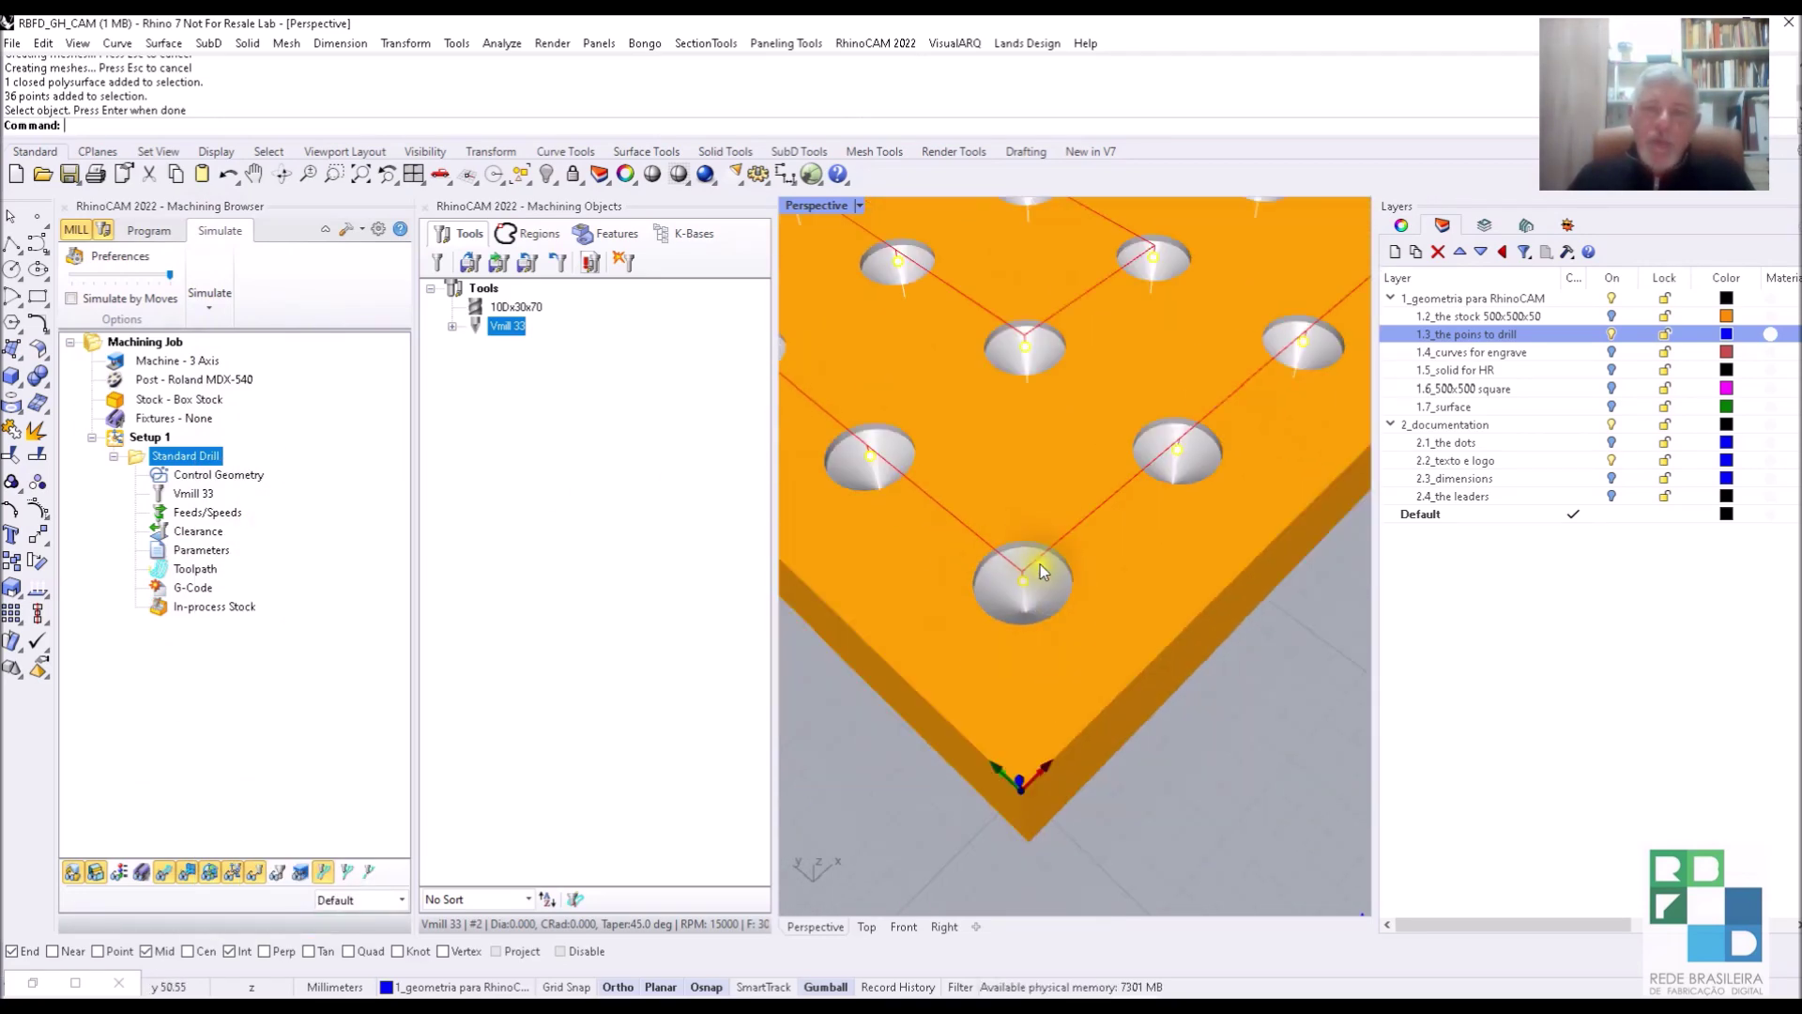
Switch the drilling operation's tool to 10Dx30x70 and regenerate the toolpath.
double_click(200, 499)
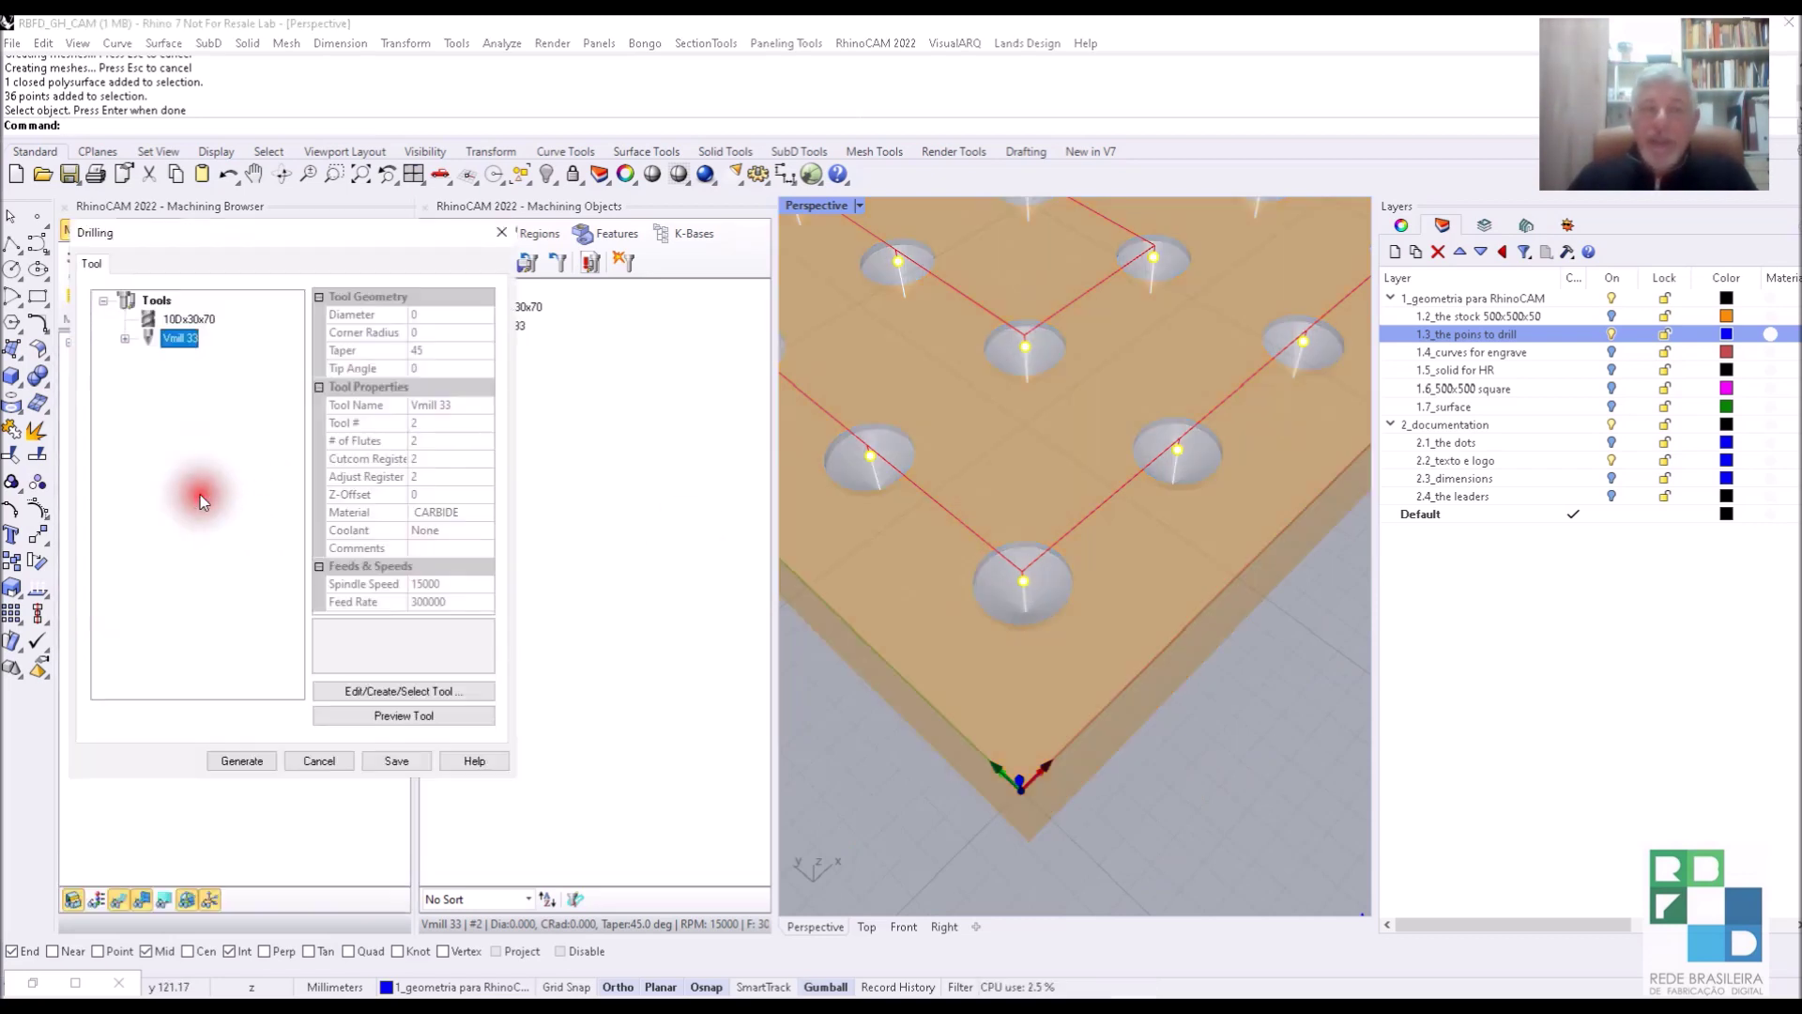
left_click(178, 320)
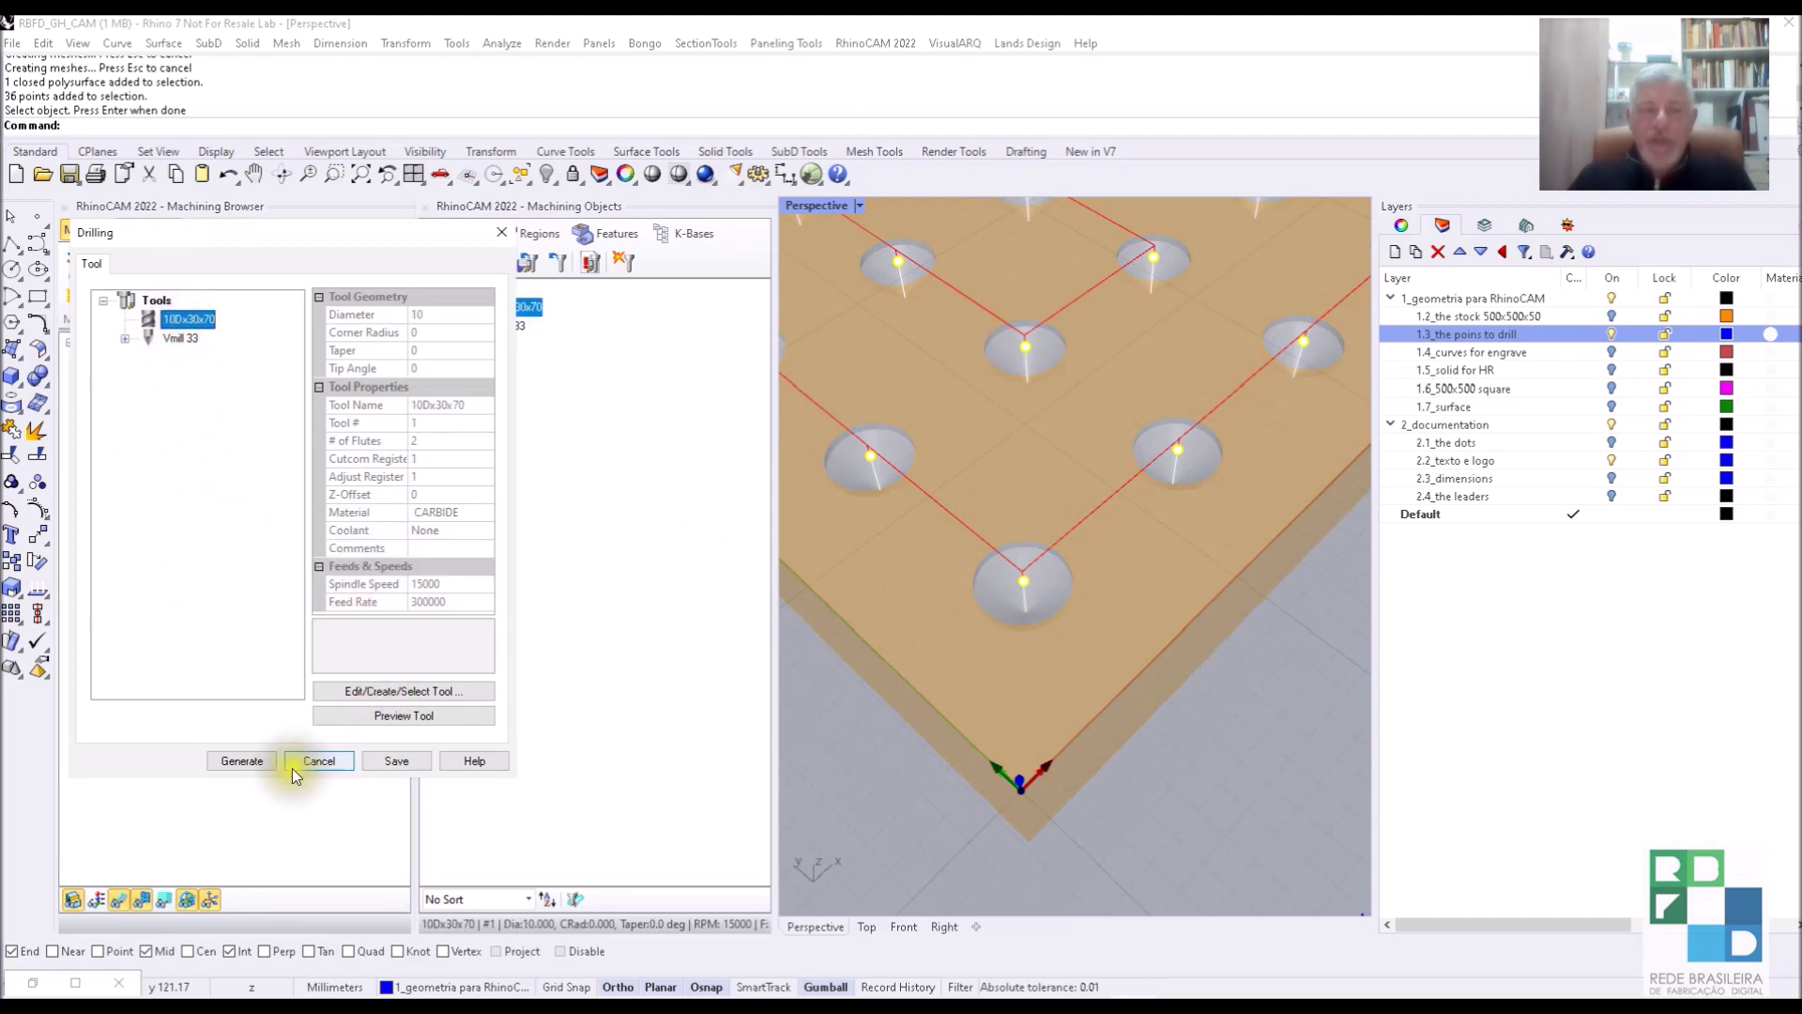
left_click(263, 764)
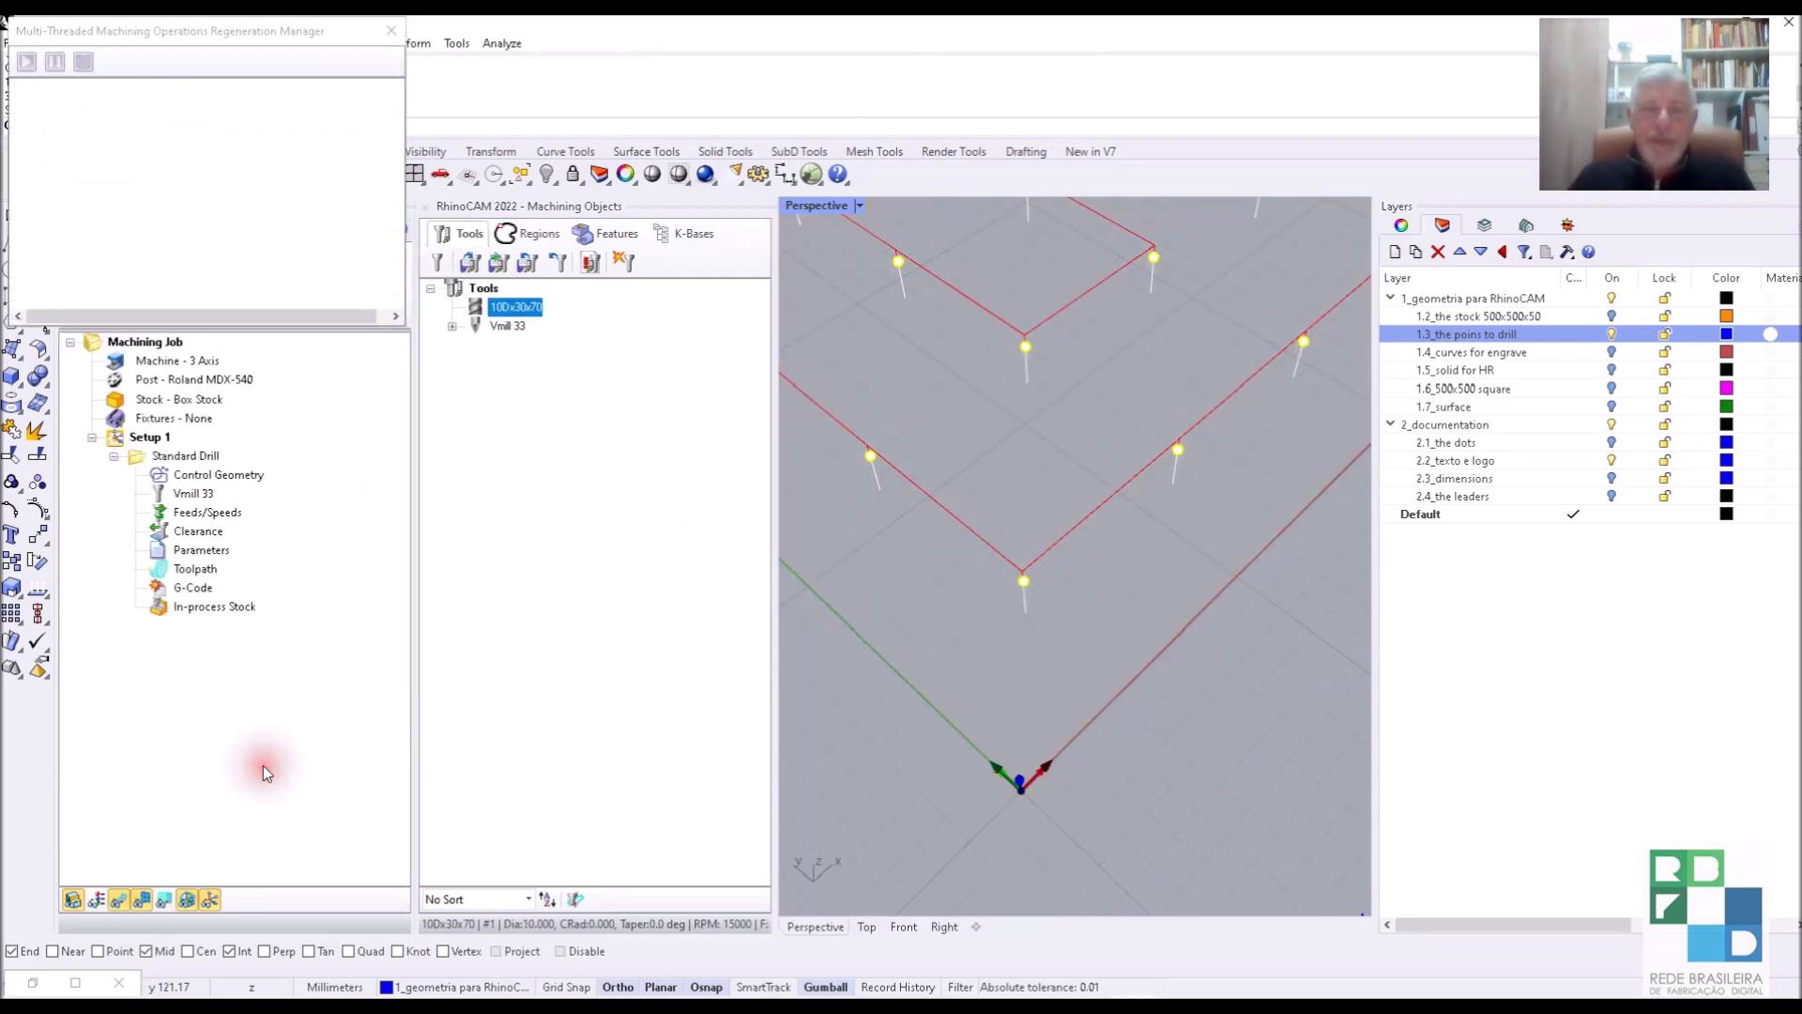
Simulate the drilling with the 10Dx30x70 tool, inspecting the holes in perspective and in a maximized Front viewport.
right_click(181, 459)
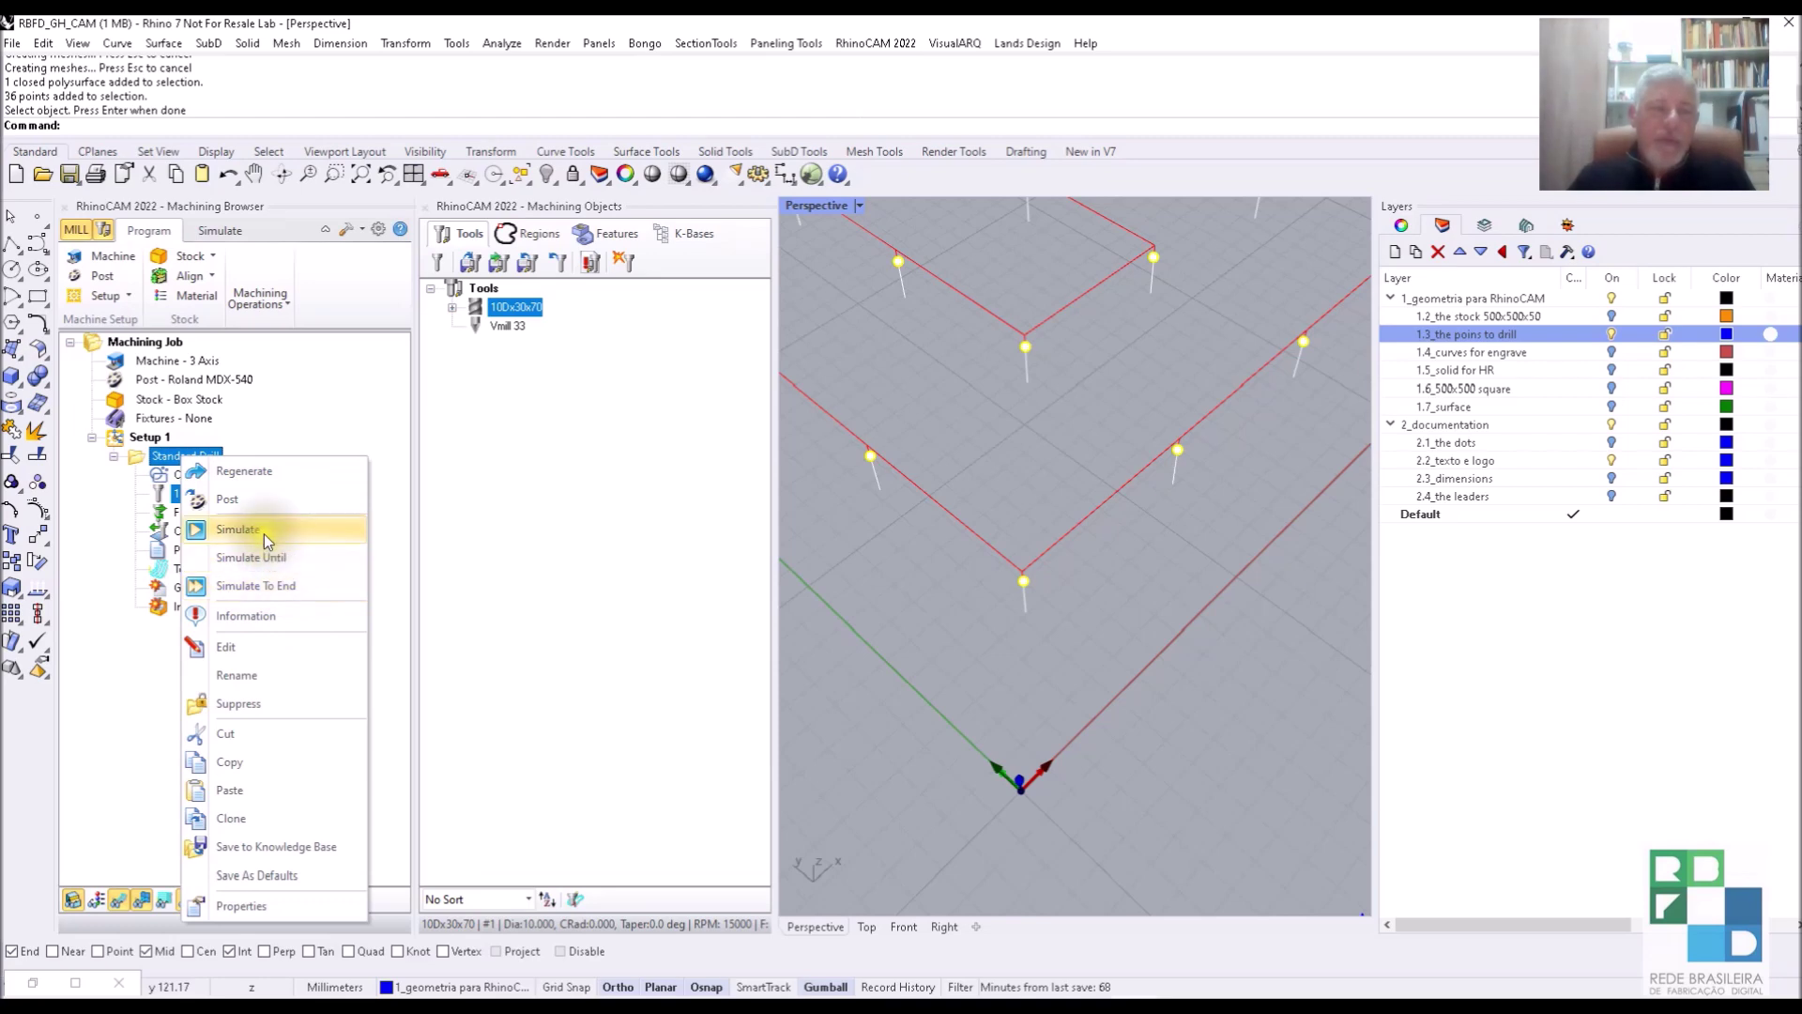
left_click(264, 534)
scroll(1056, 685, "up", 2)
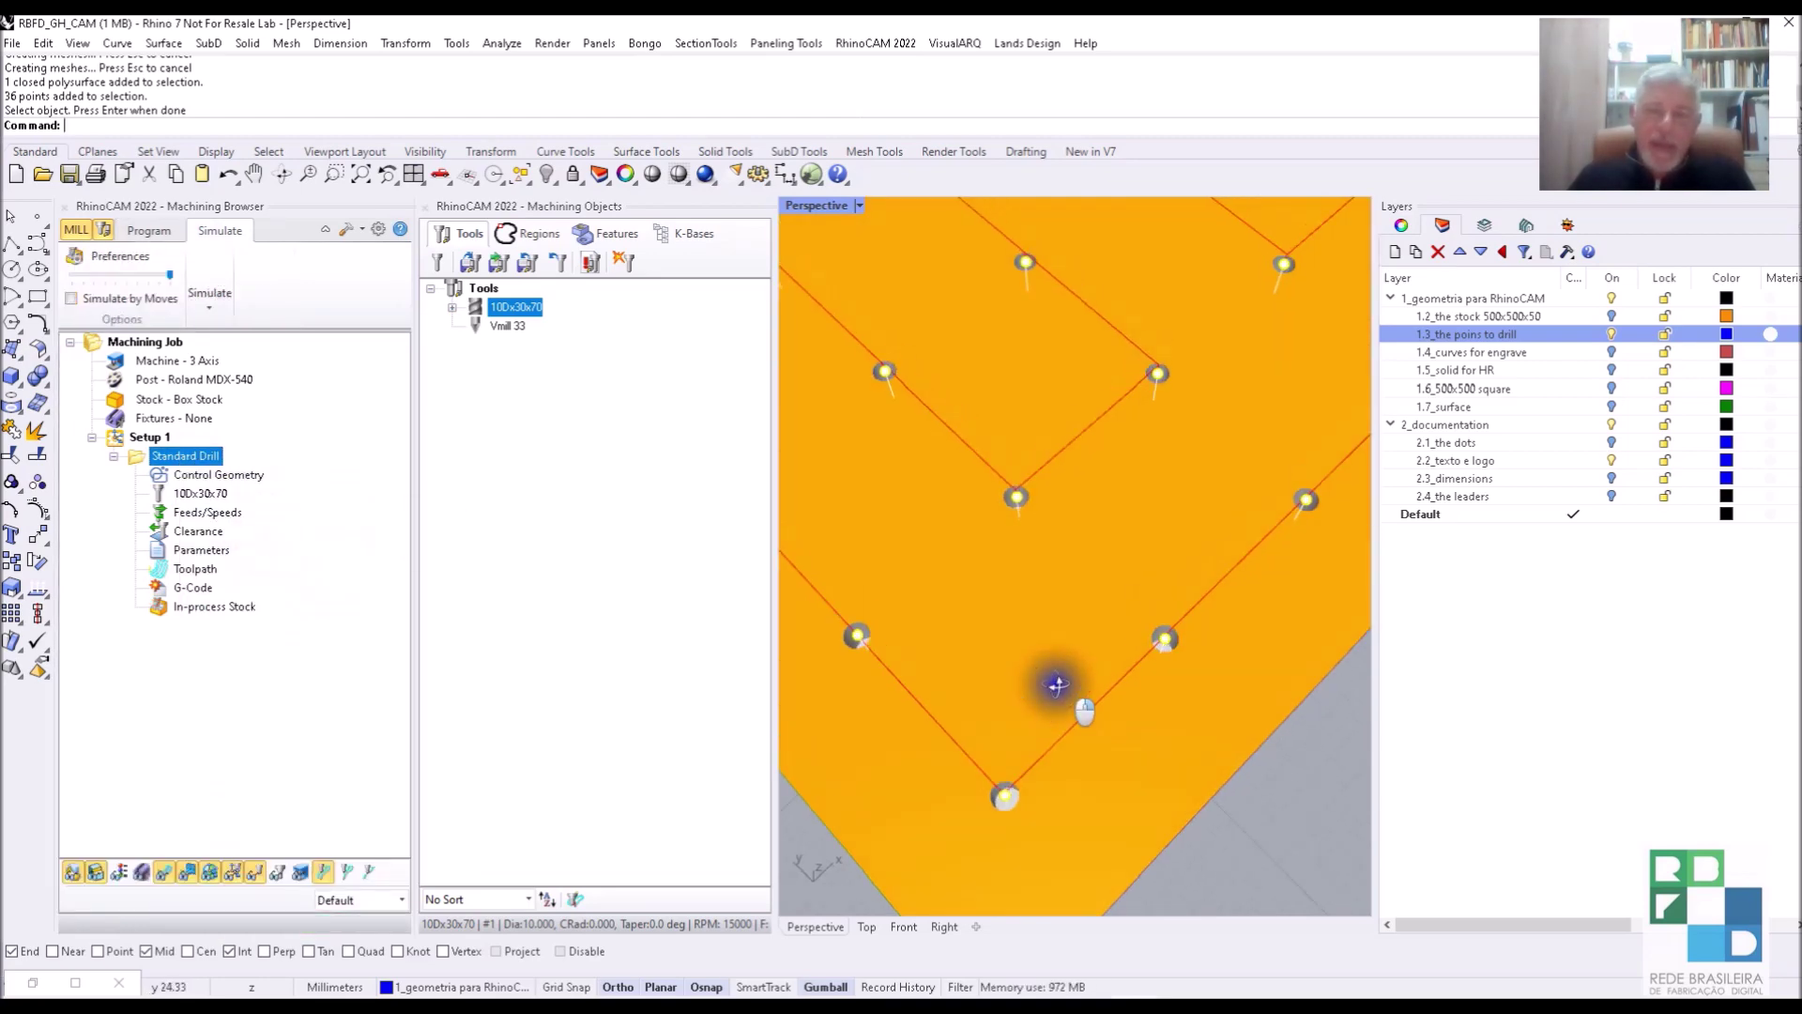
scroll(1003, 794, "up", 3)
scroll(1005, 797, "down", 6)
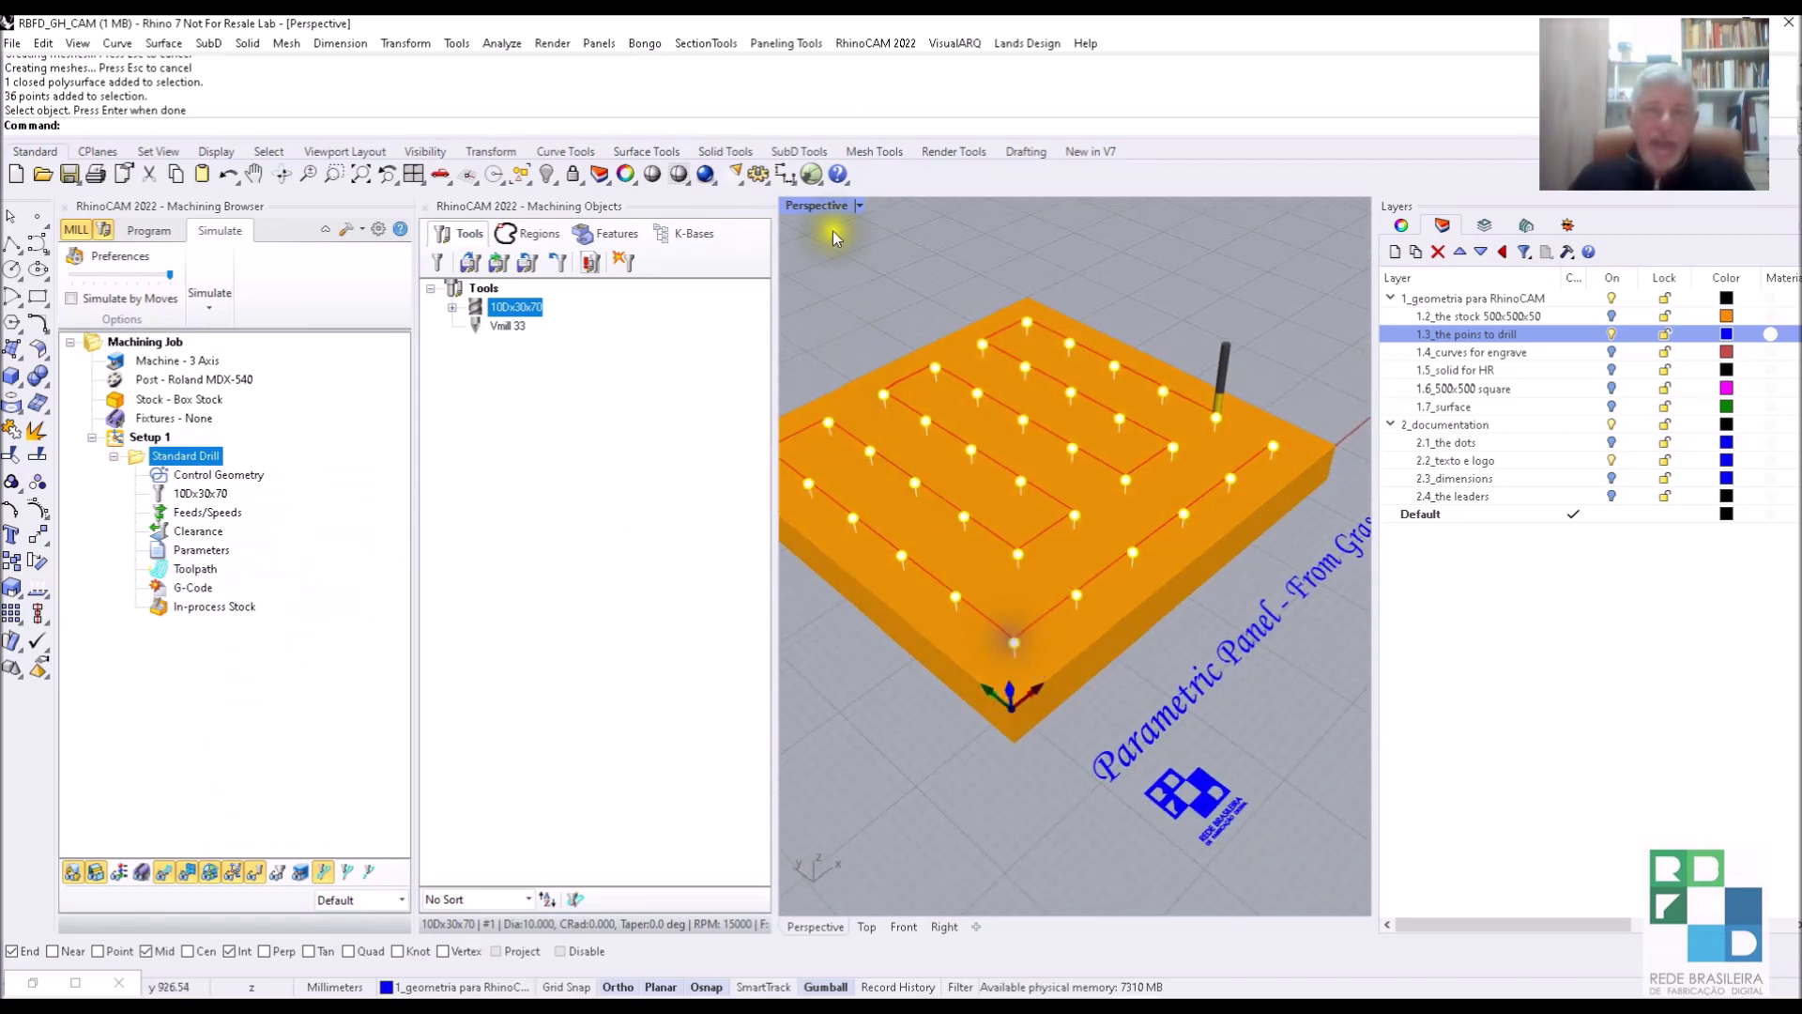
double_click(809, 205)
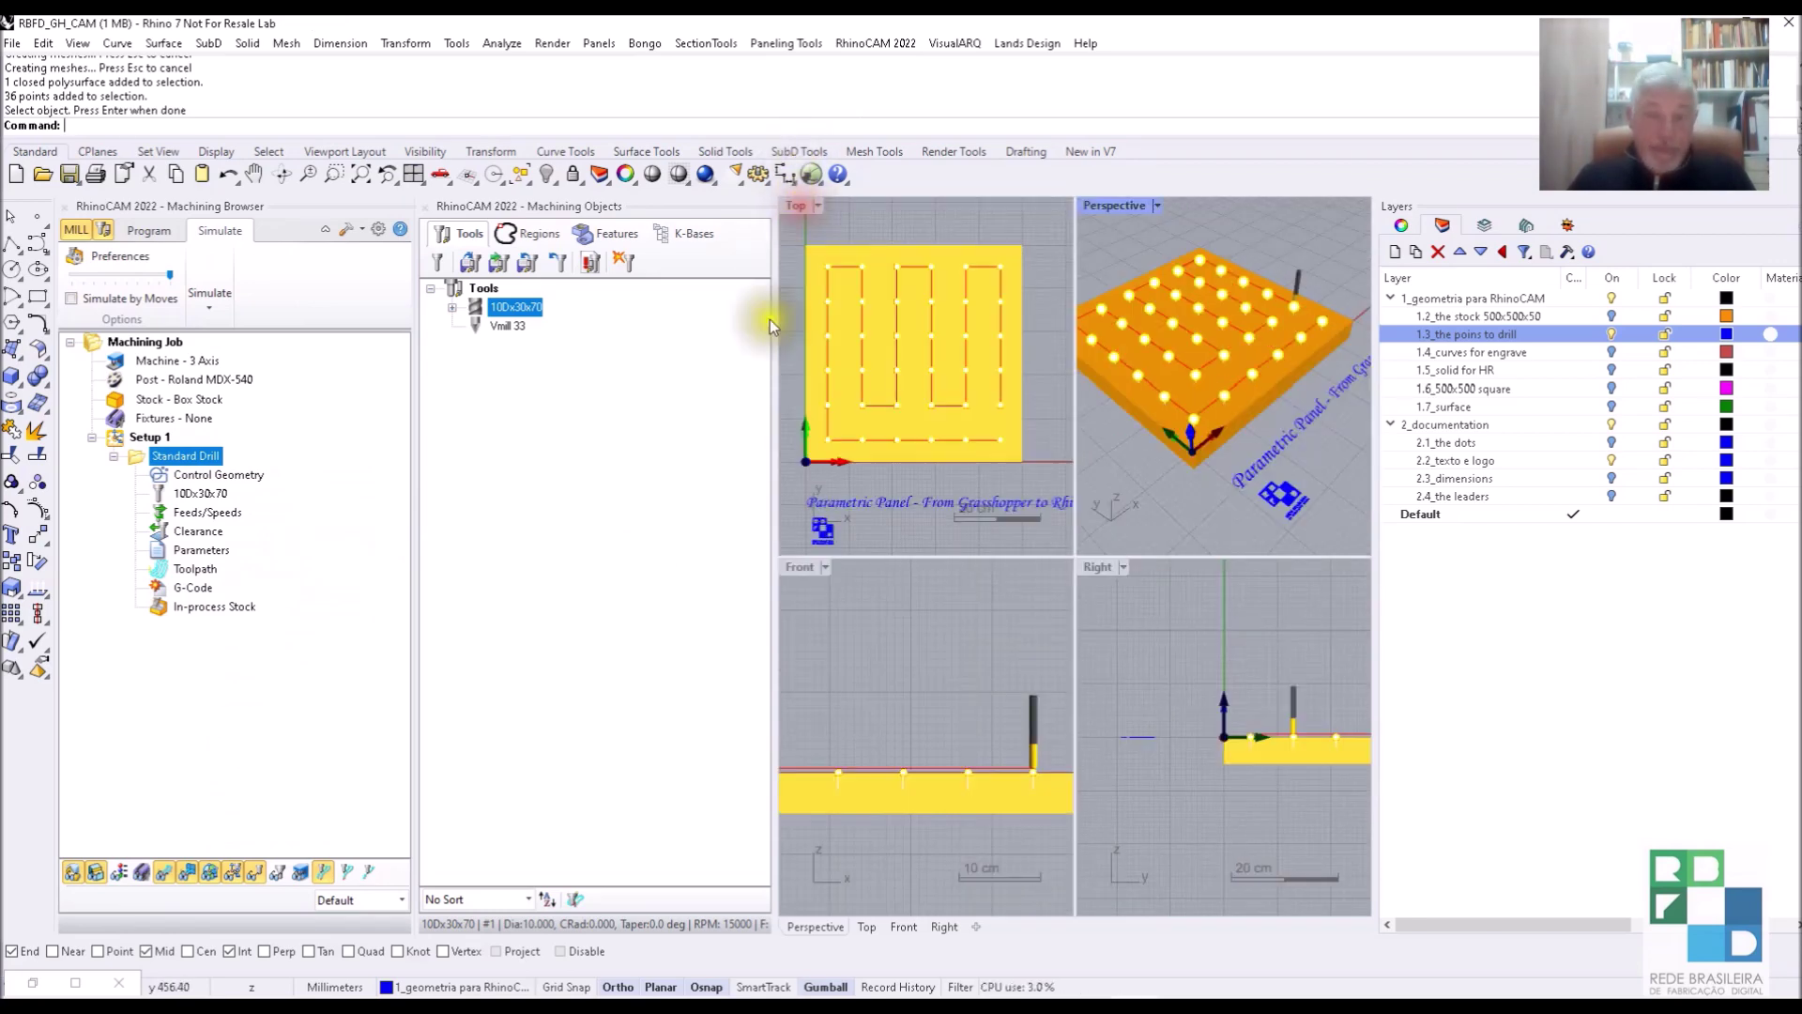
double_click(798, 567)
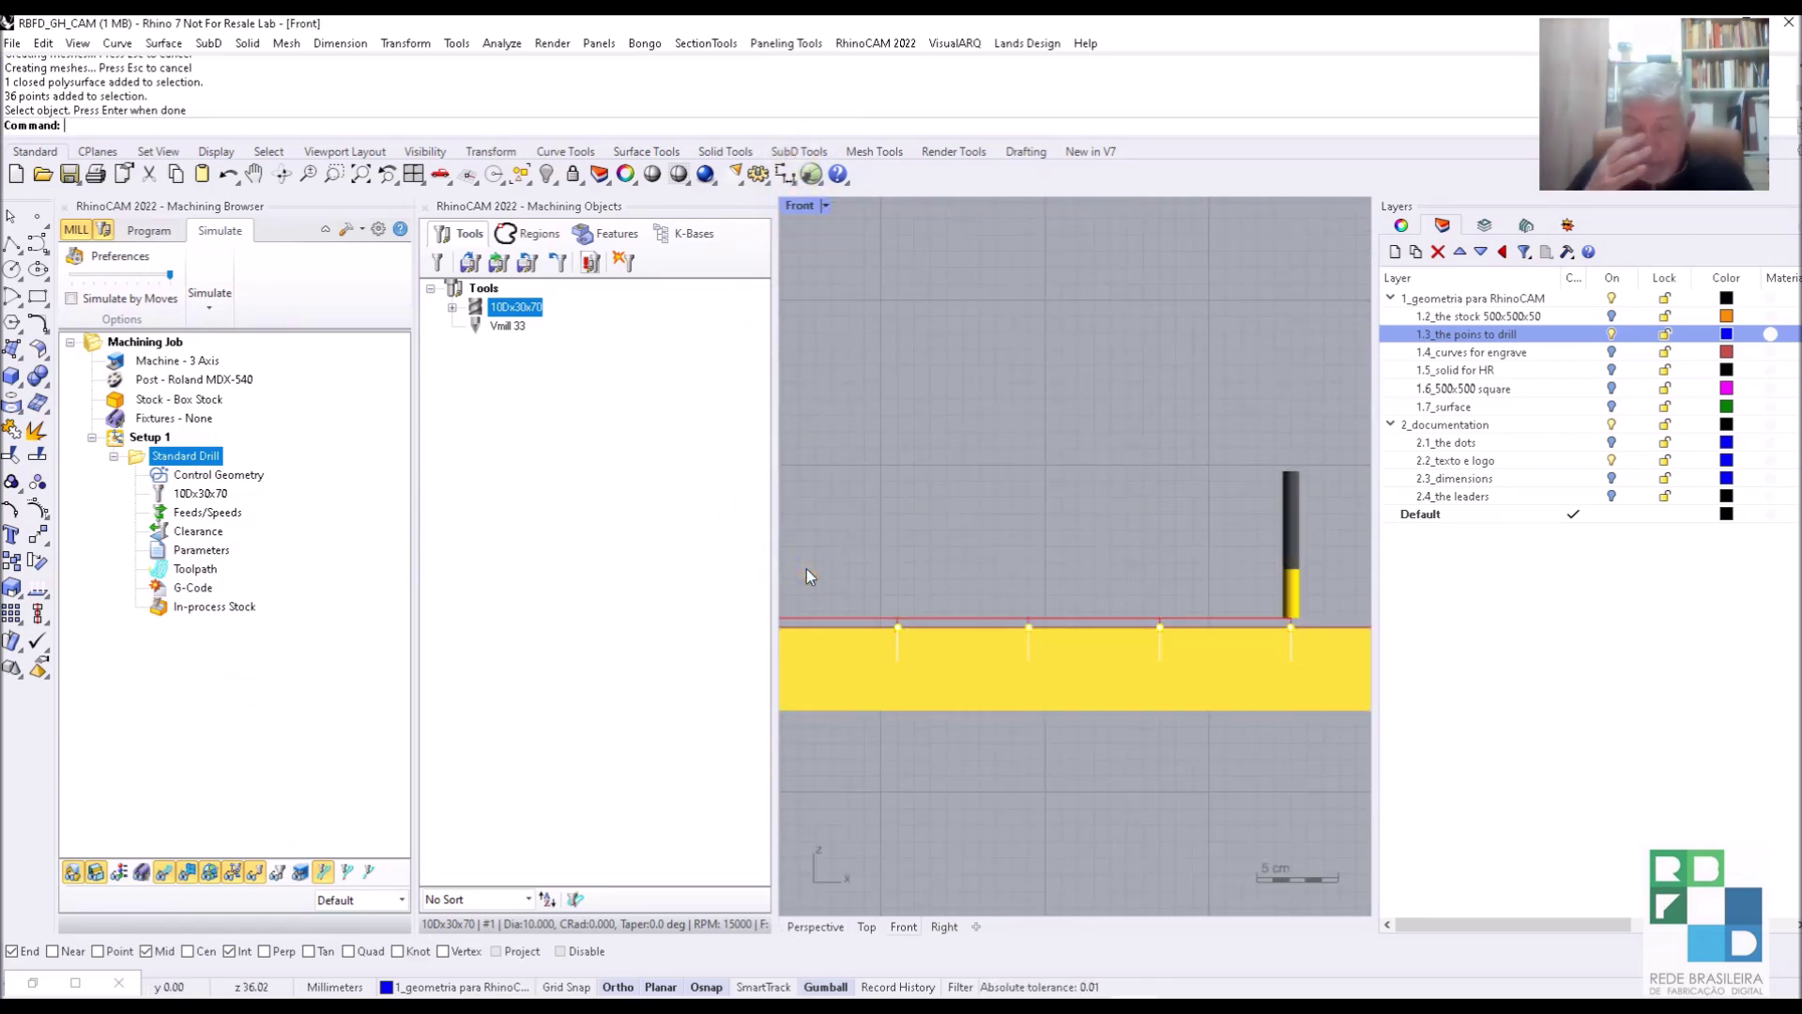
Set the maximum display interval in the simulation preferences to 10.
left_click(376, 235)
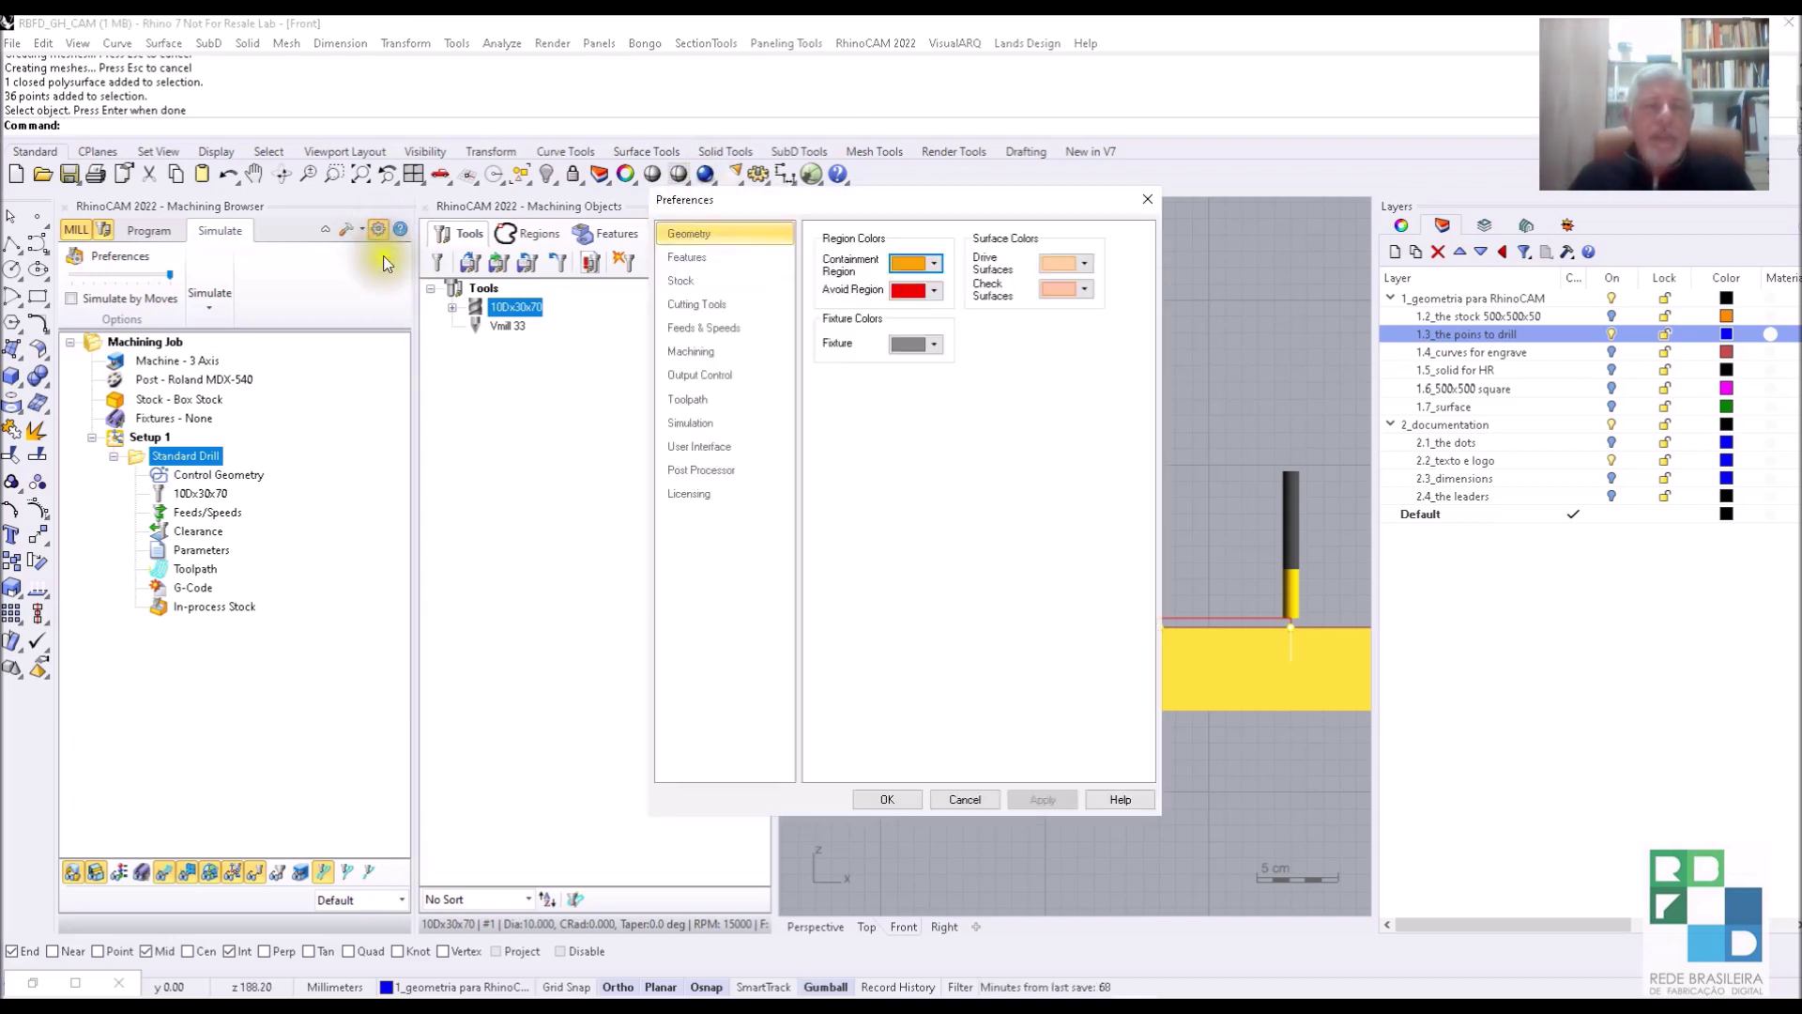
left_click(690, 422)
left_click(1030, 364)
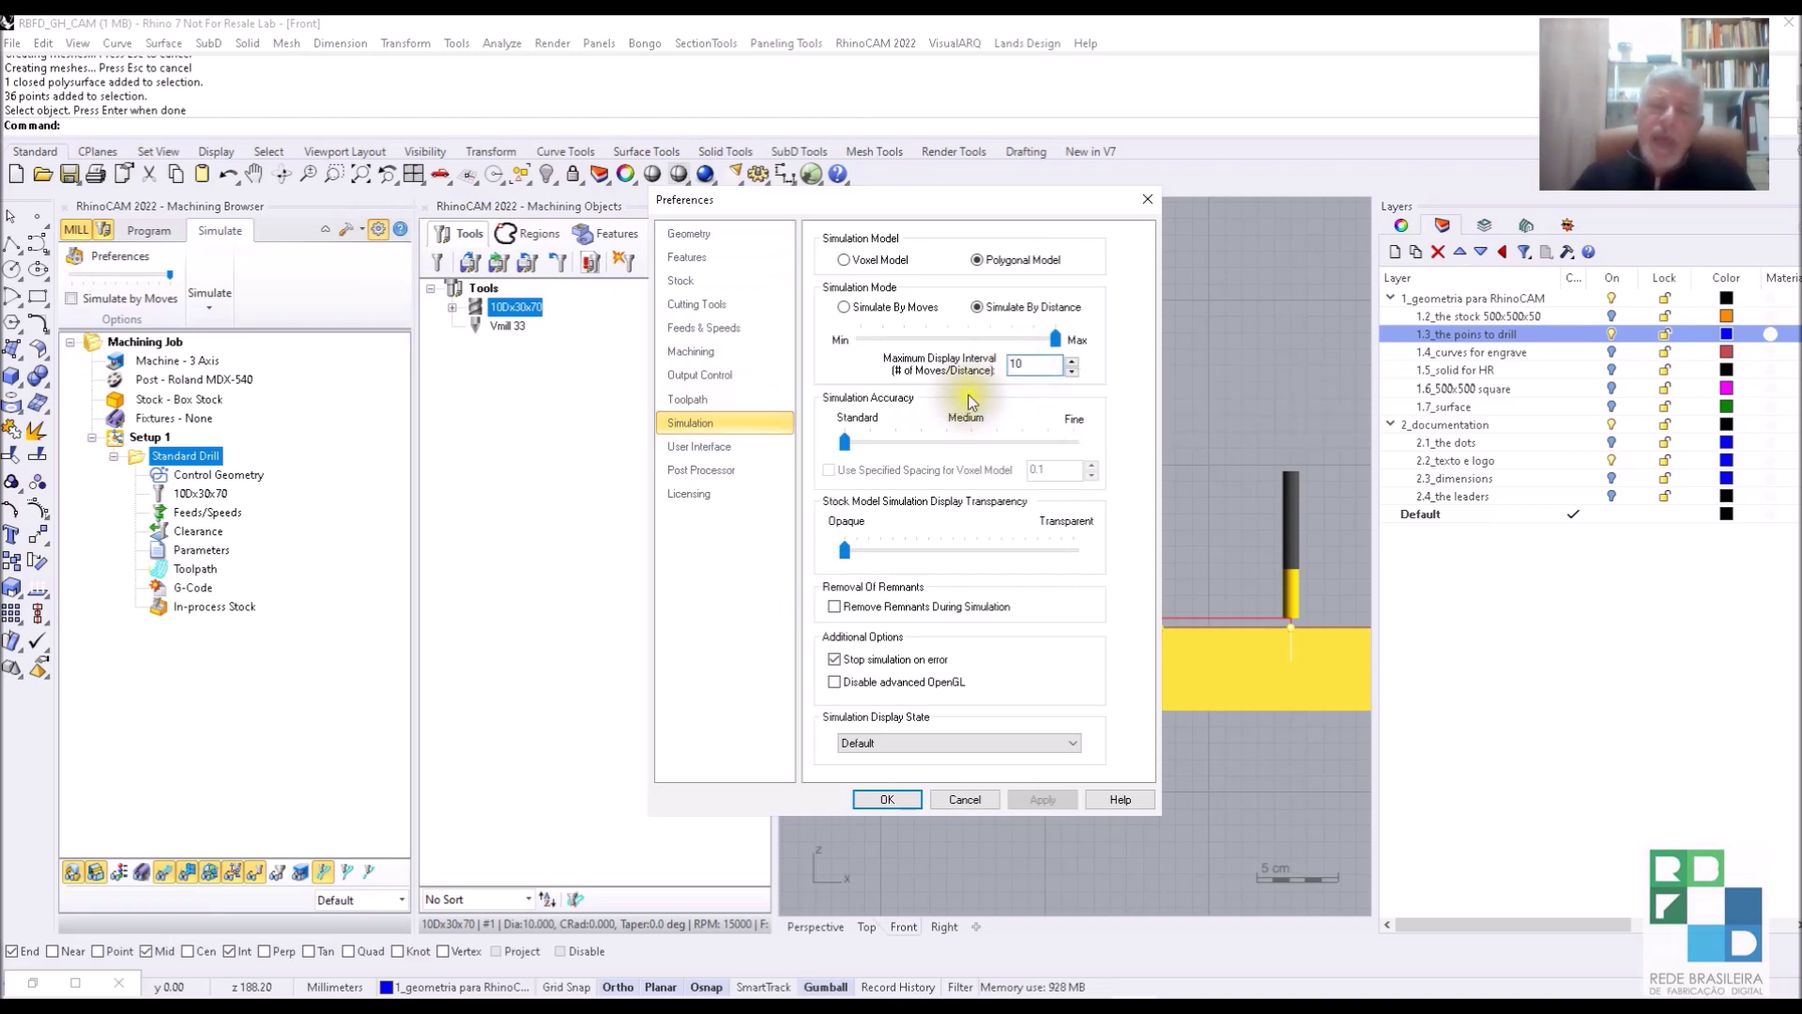
left_click(896, 798)
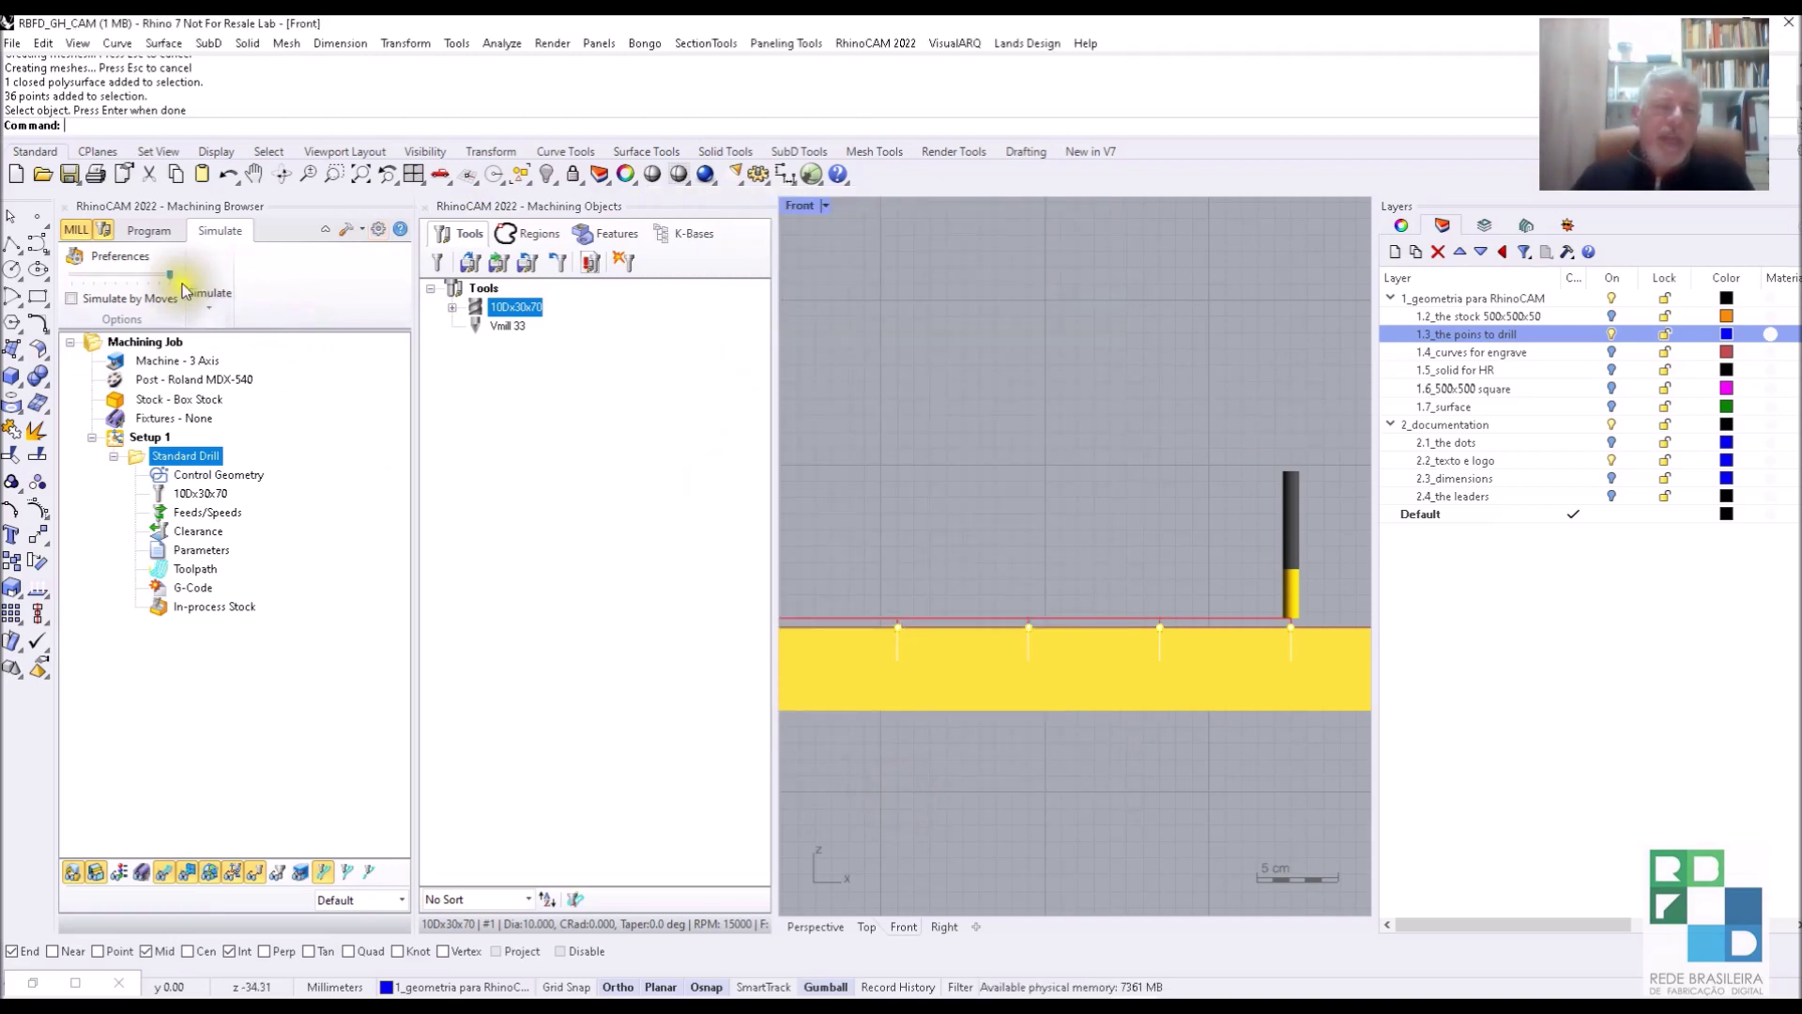
Simulate the Standard Drill operation at the slowest simulation speed and close the Machining Objects browser.
left_click_drag(169, 280, 56, 274)
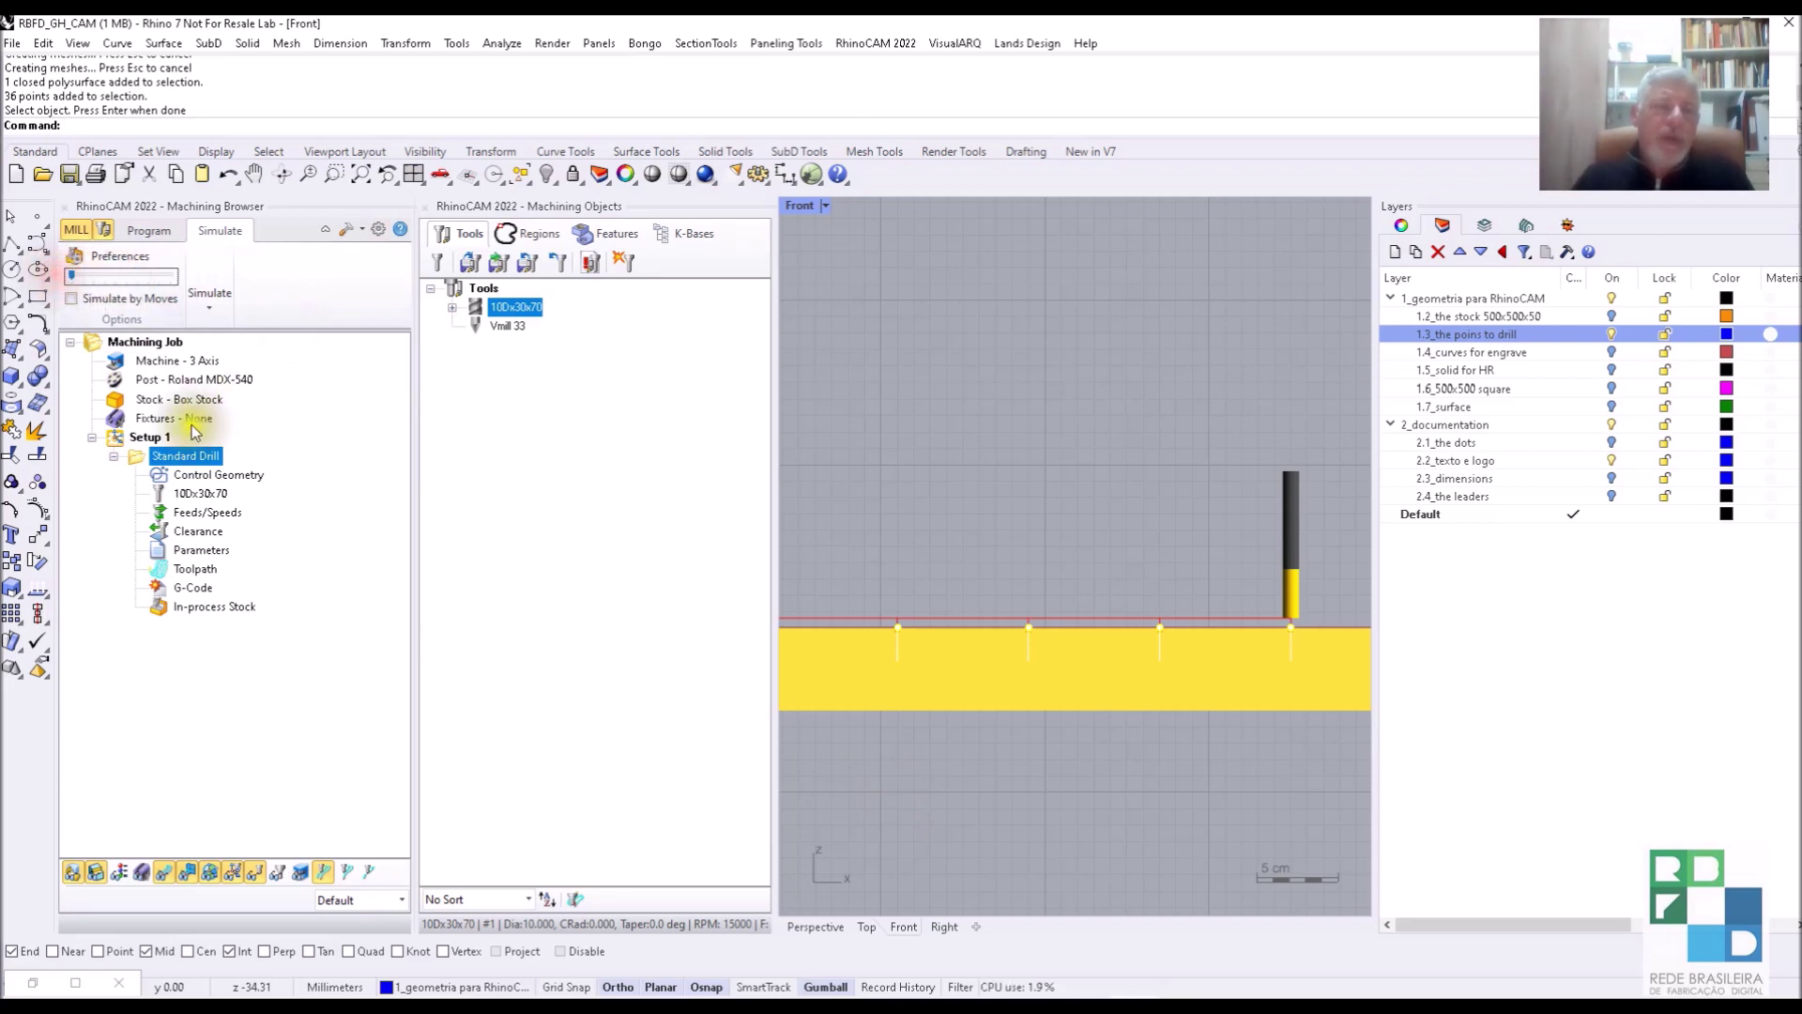
right_click(189, 458)
left_click(251, 529)
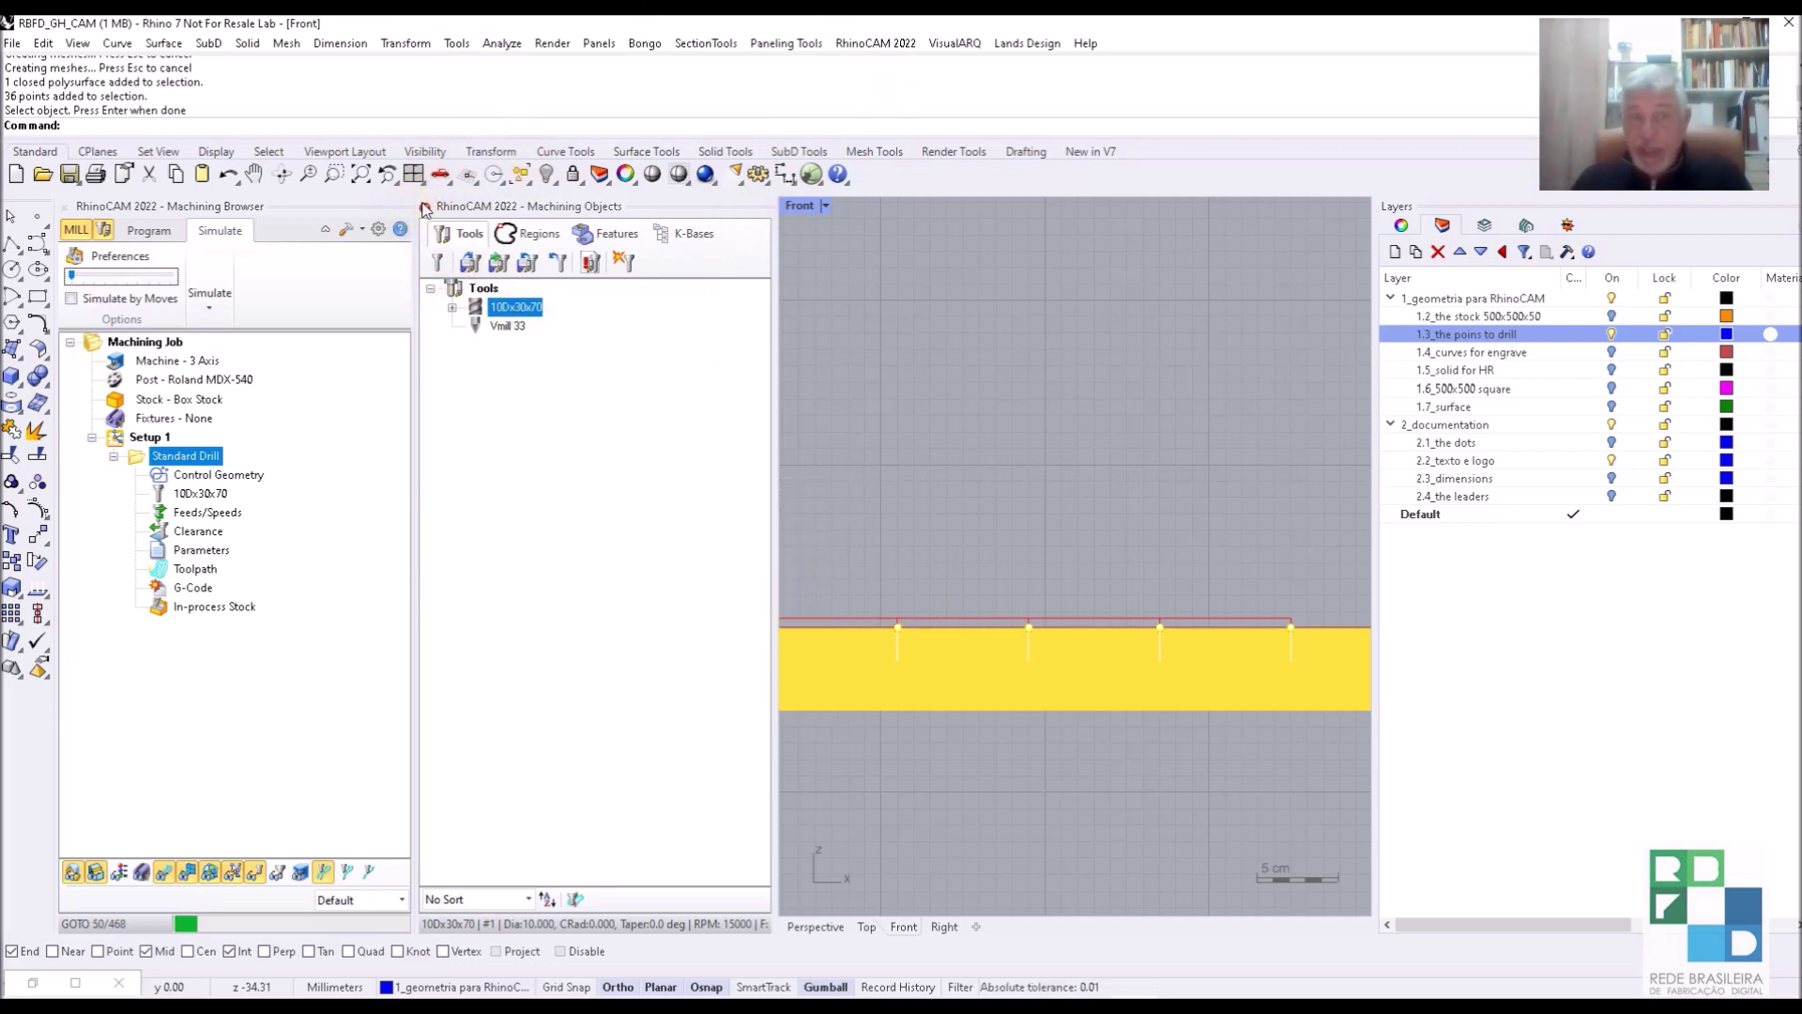
left_click(425, 206)
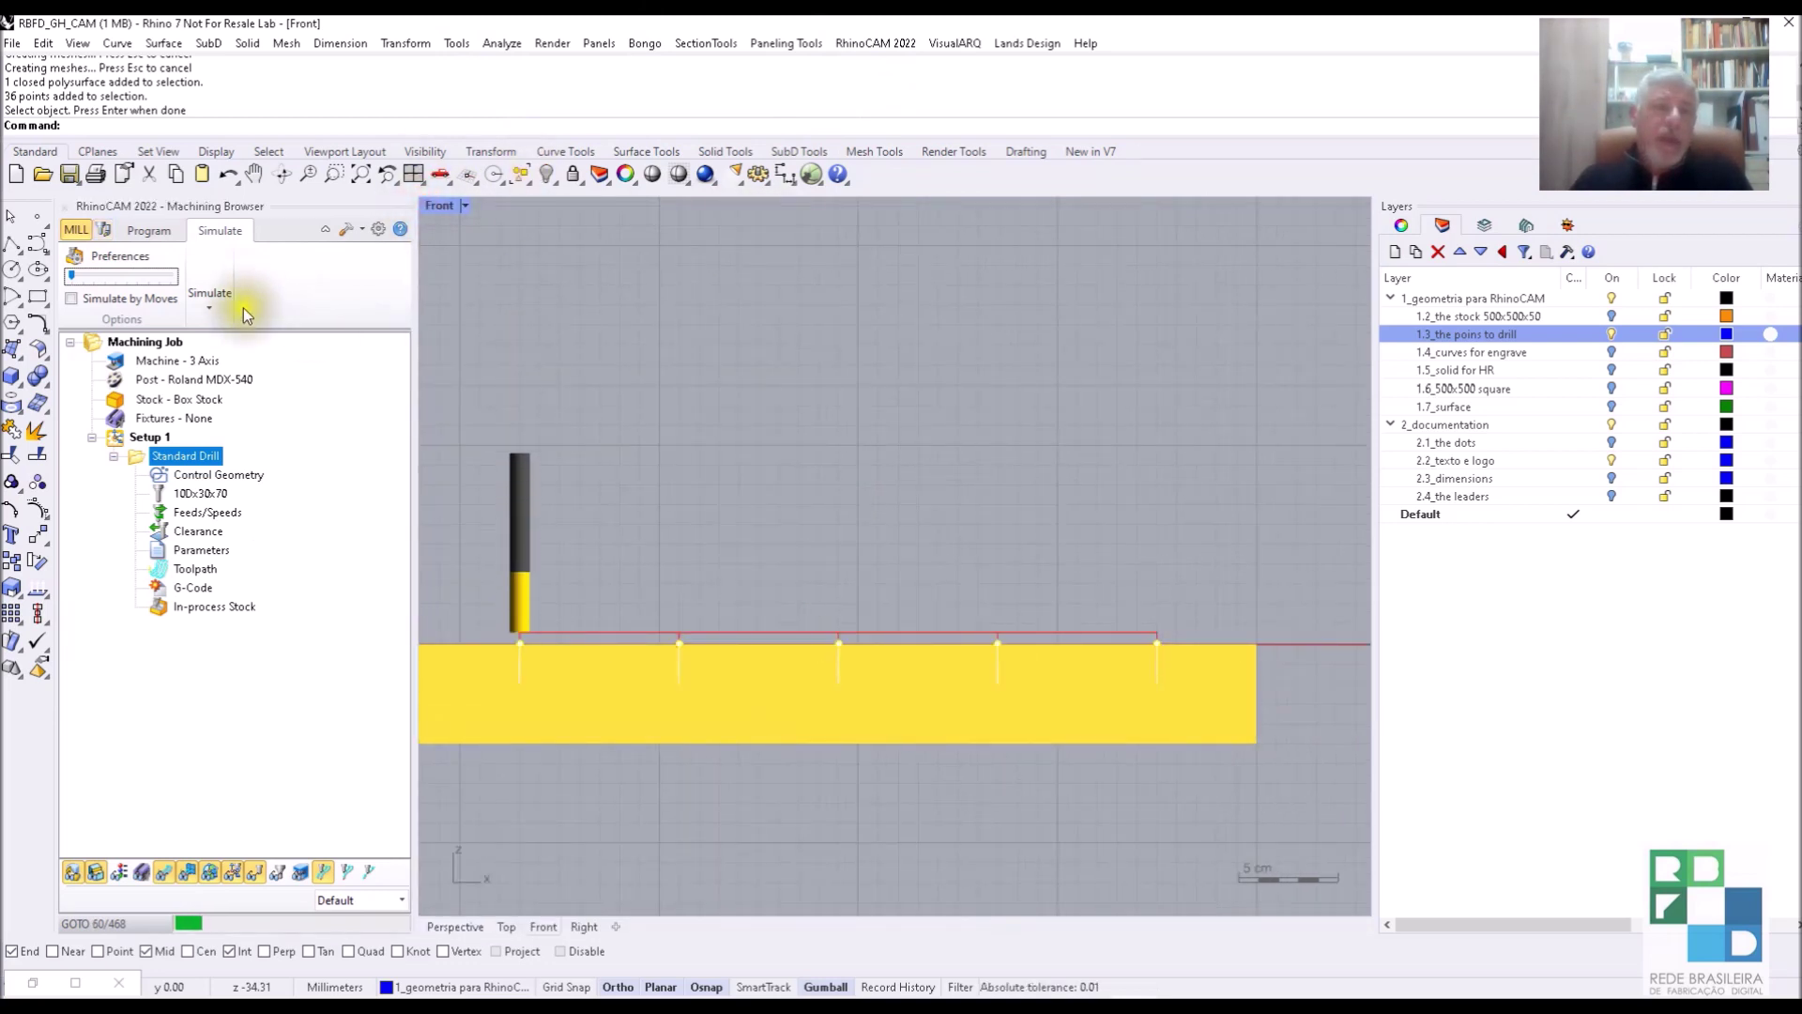
Set the maximum display interval in the simulation preferences to 1000.
left_click(377, 230)
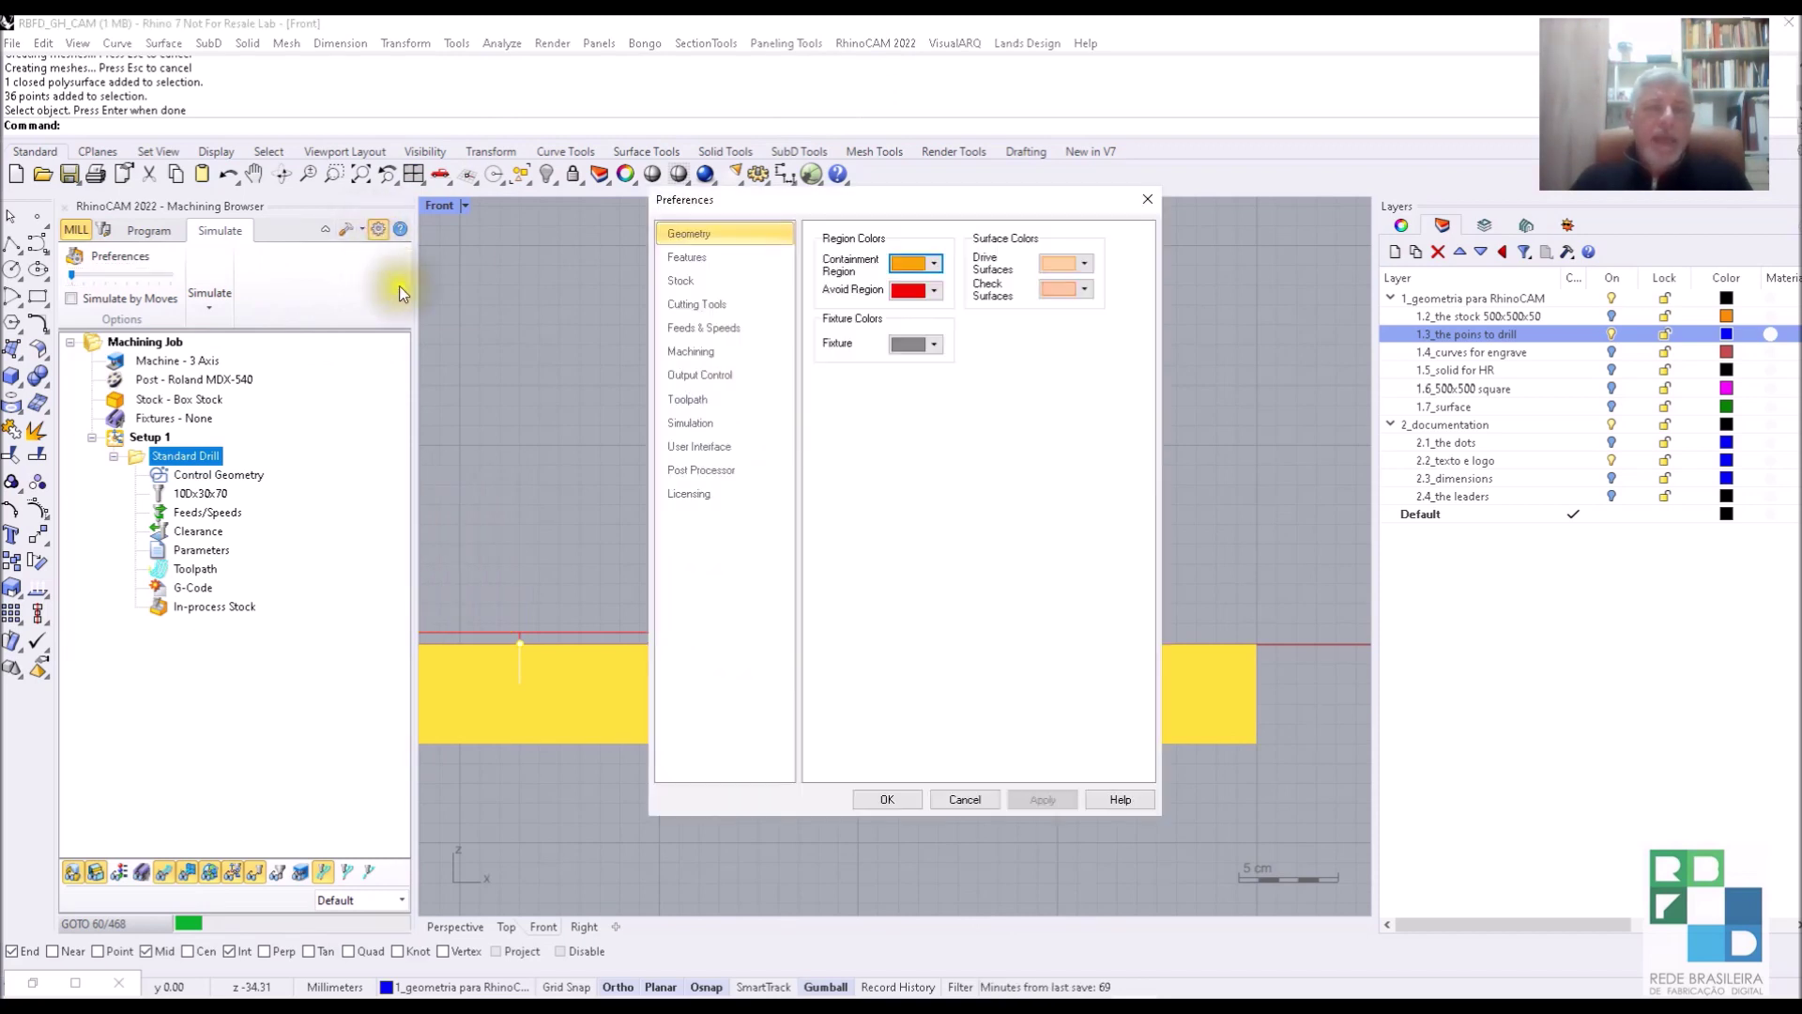
left_click(706, 421)
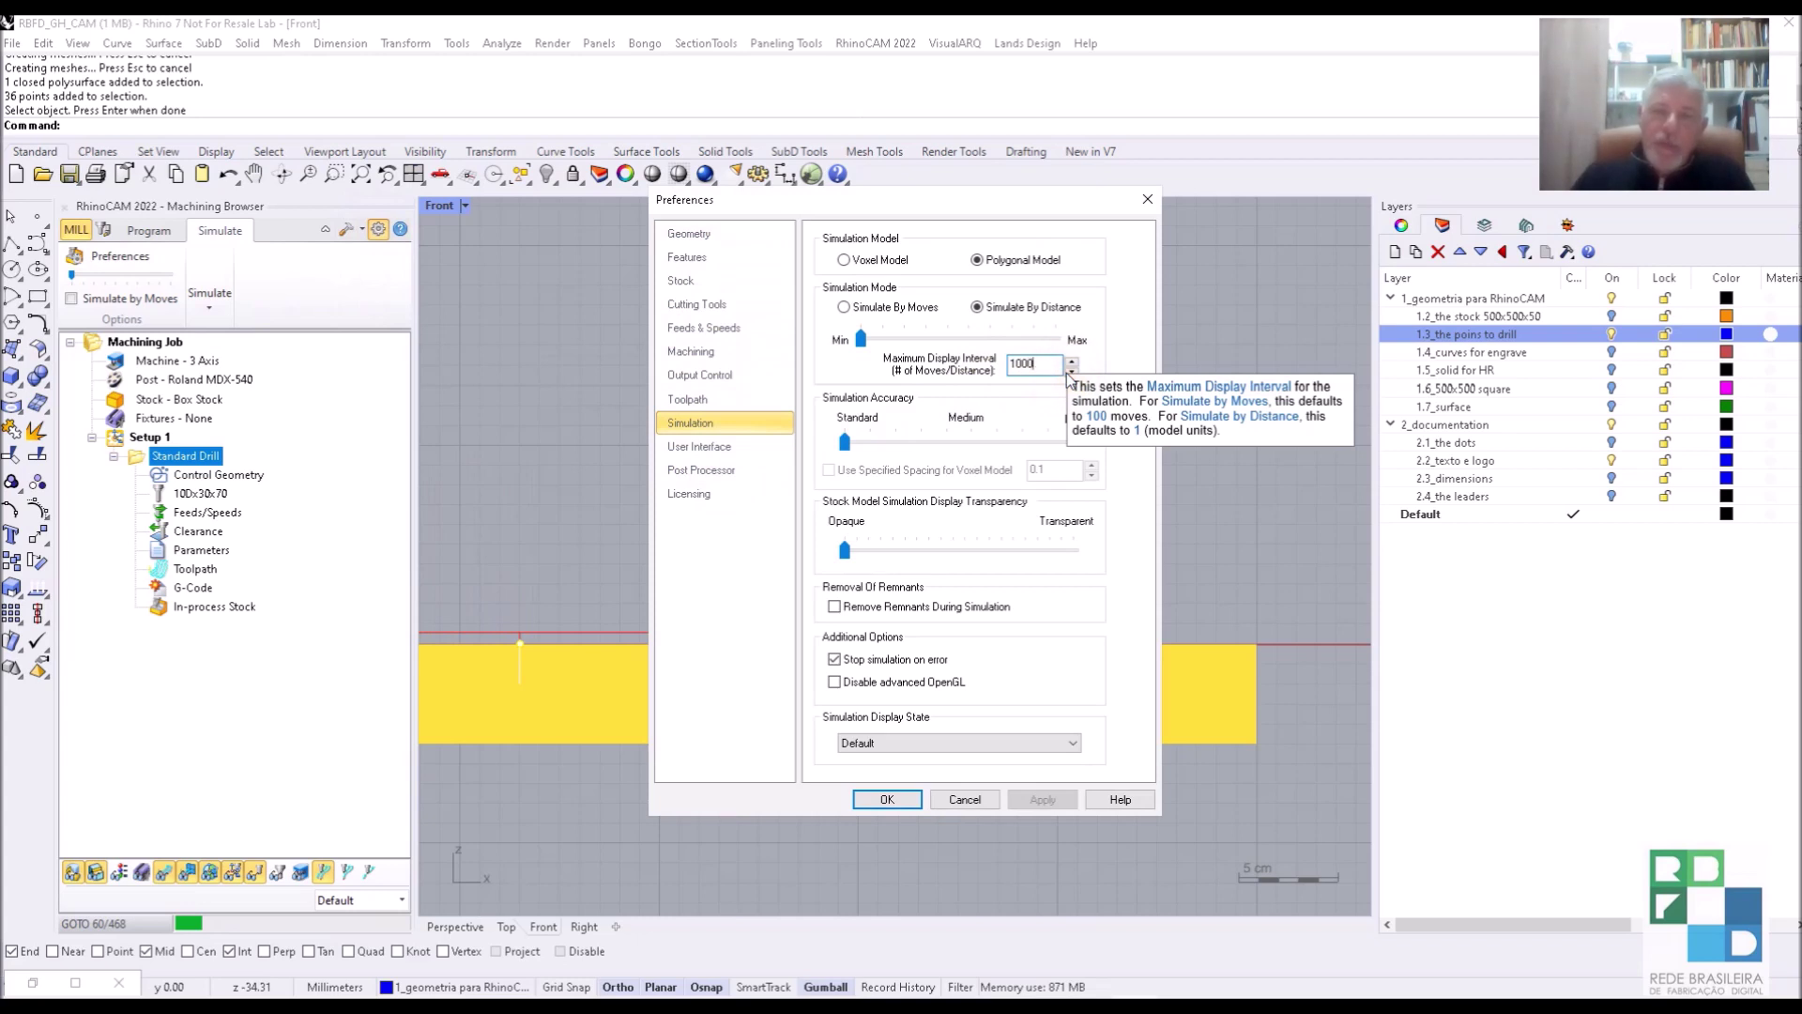
left_click(888, 799)
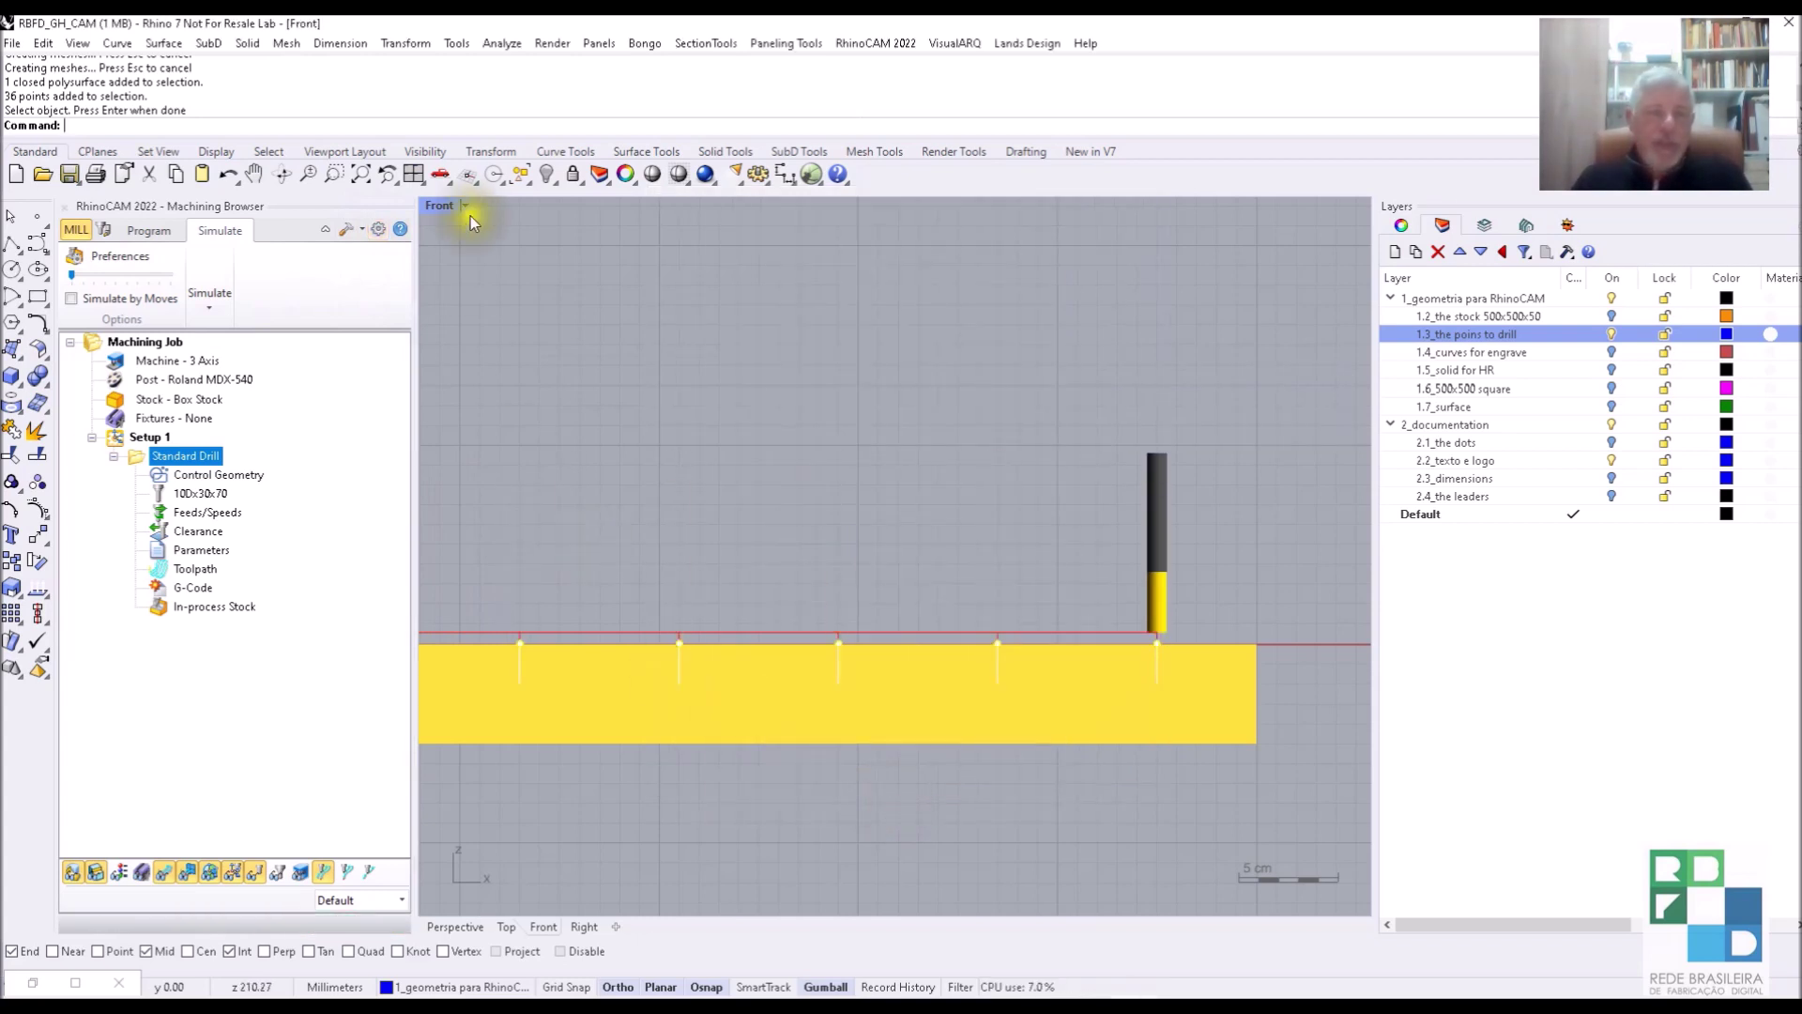
Leave the maximized Front viewport and examine the simulated drill holes in a maximized Perspective viewport.
double_click(439, 205)
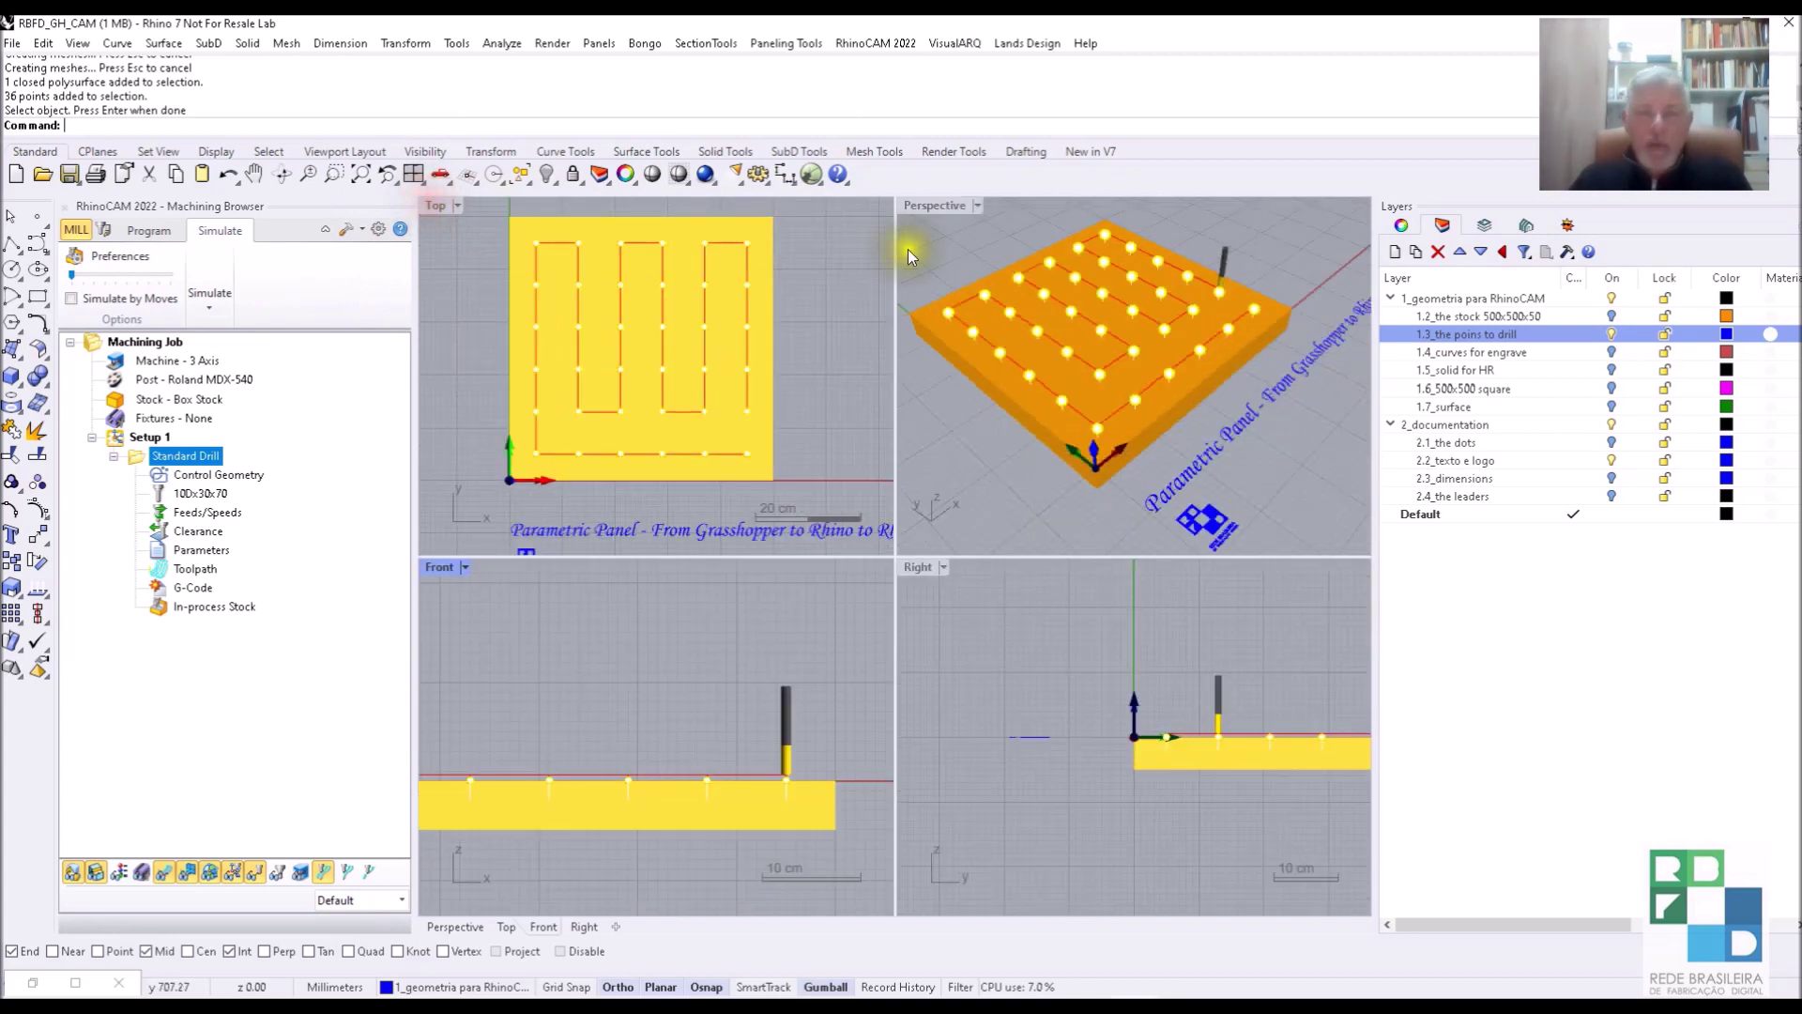
double_click(936, 206)
mouse_move(931, 470)
right_mouse_down()
mouse_move(946, 517)
mouse_move(938, 492)
right_mouse_up()
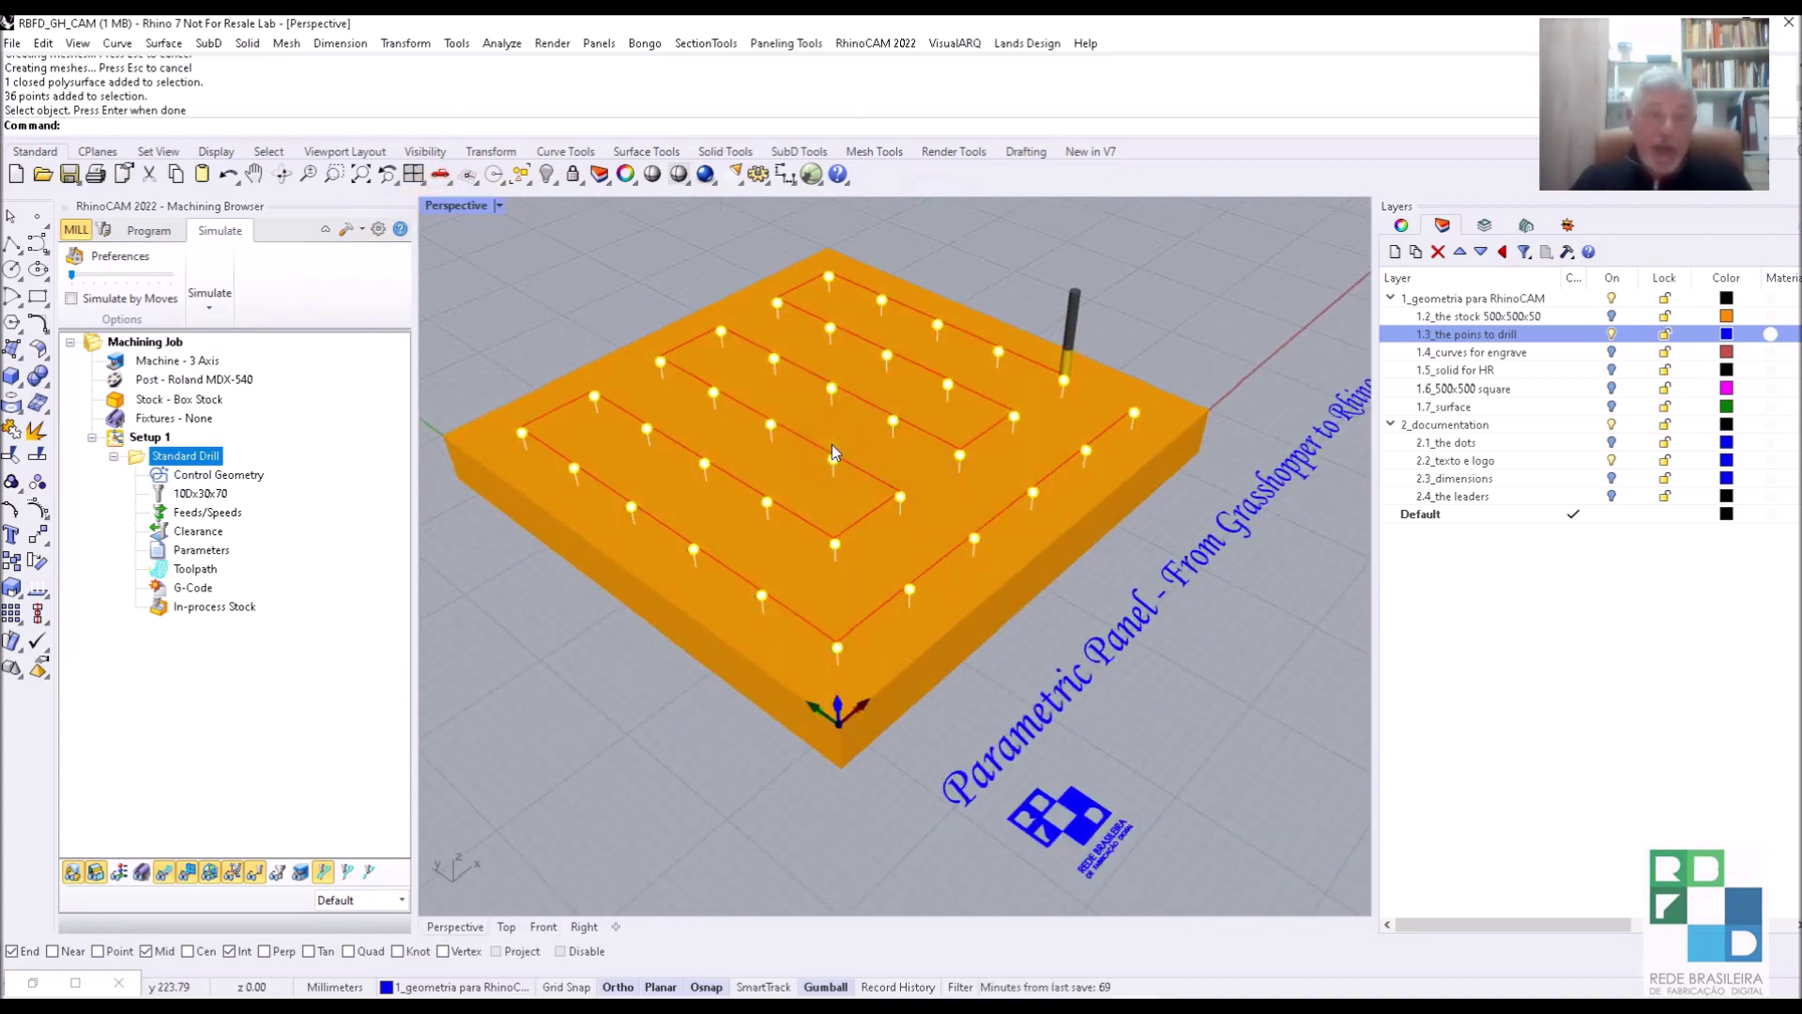
Rename Setup 1 in the machining job as panel and collapse its Standard Drill operation.
left_click(185, 457)
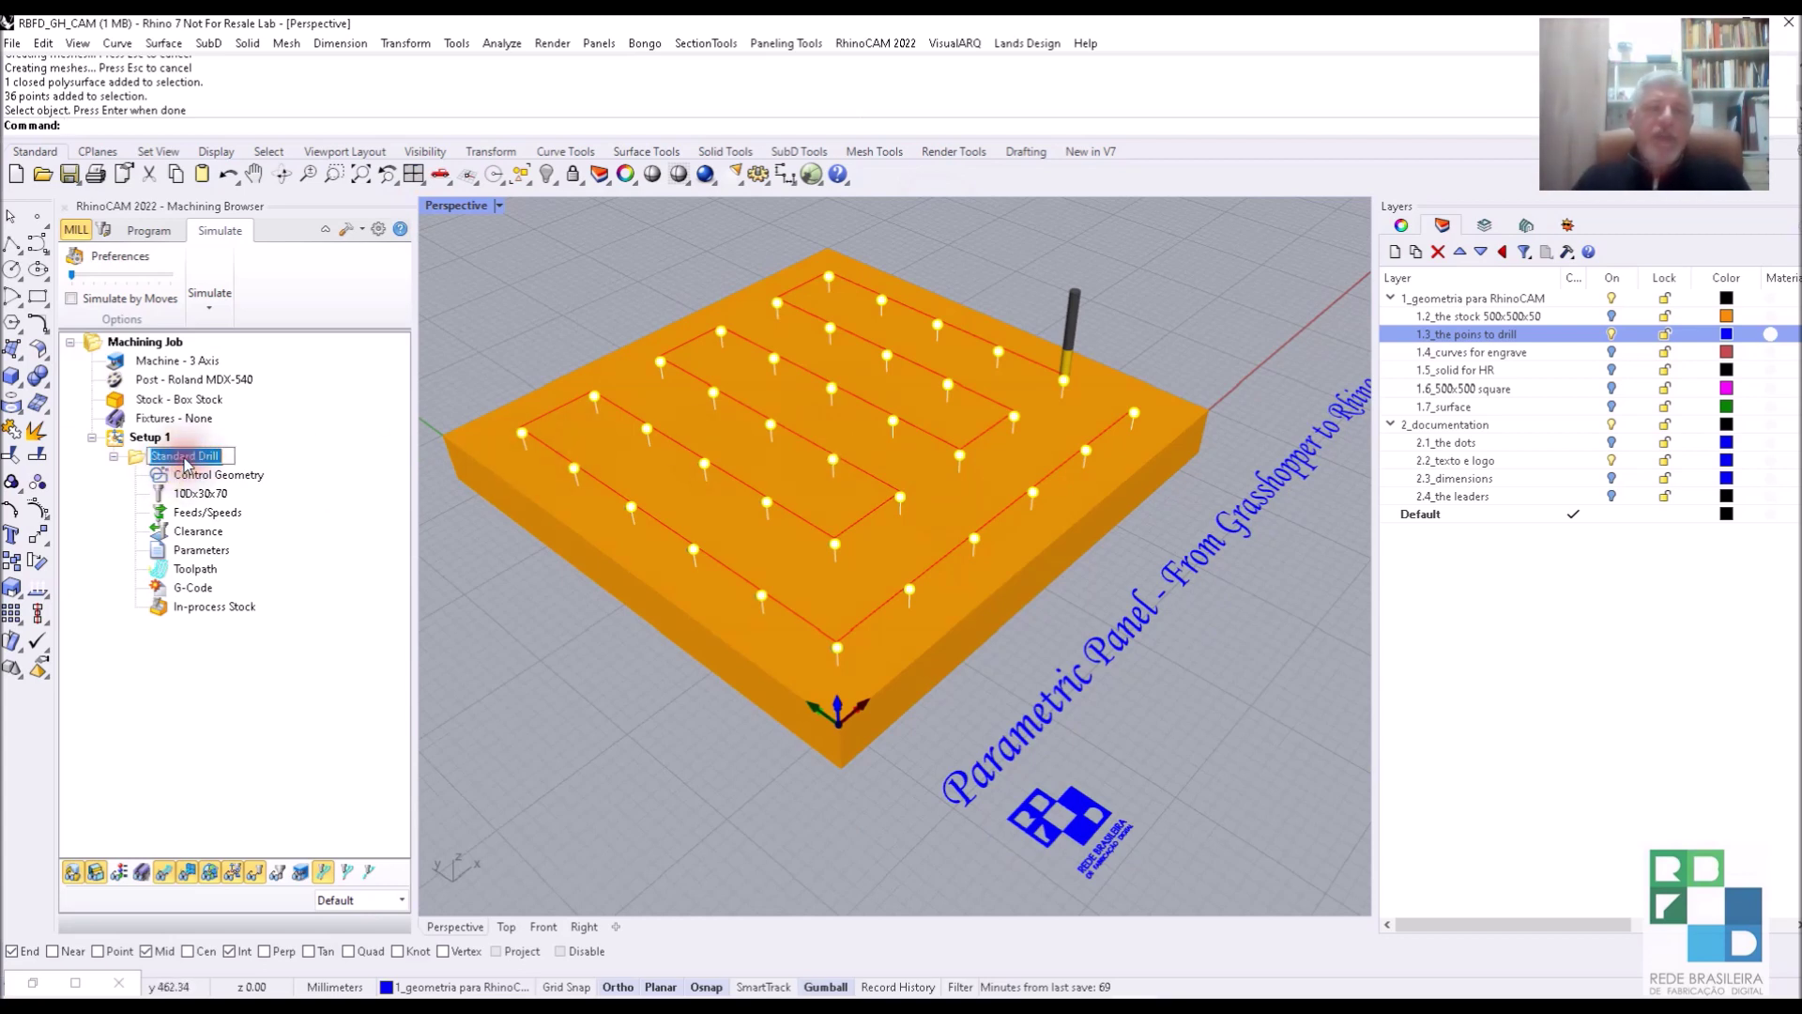
left_click(148, 439)
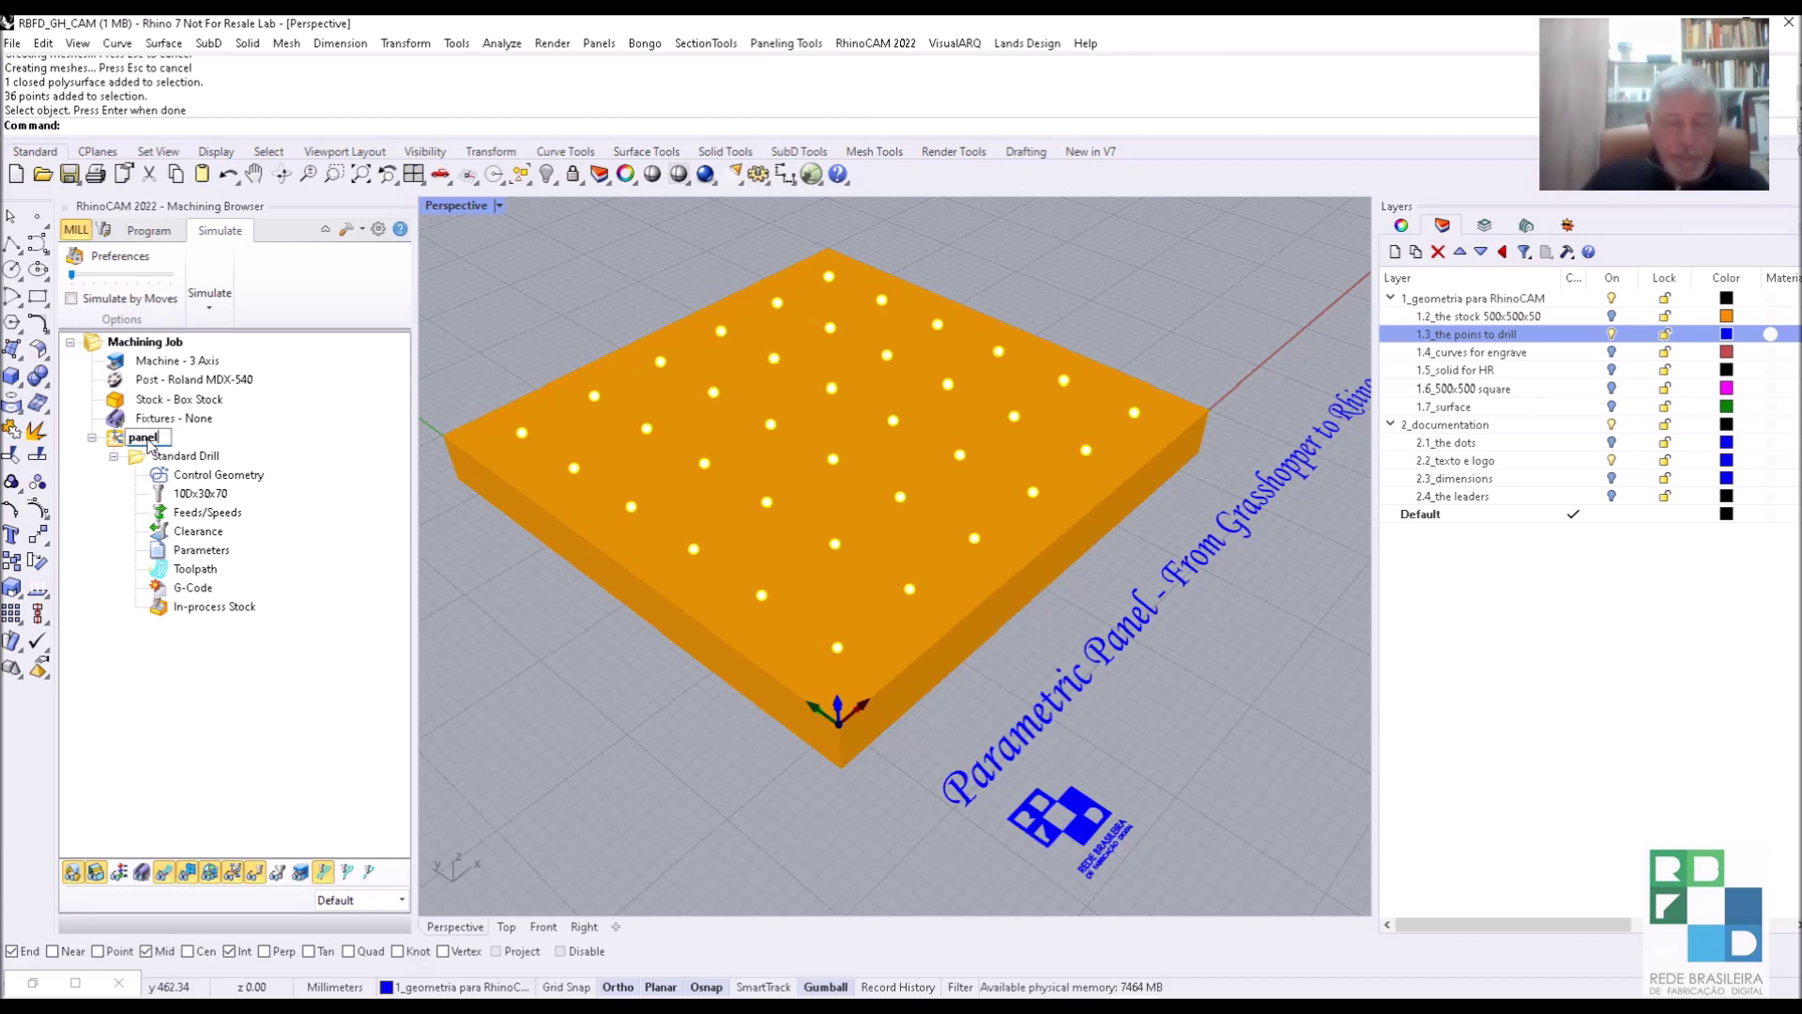
left_click(169, 457)
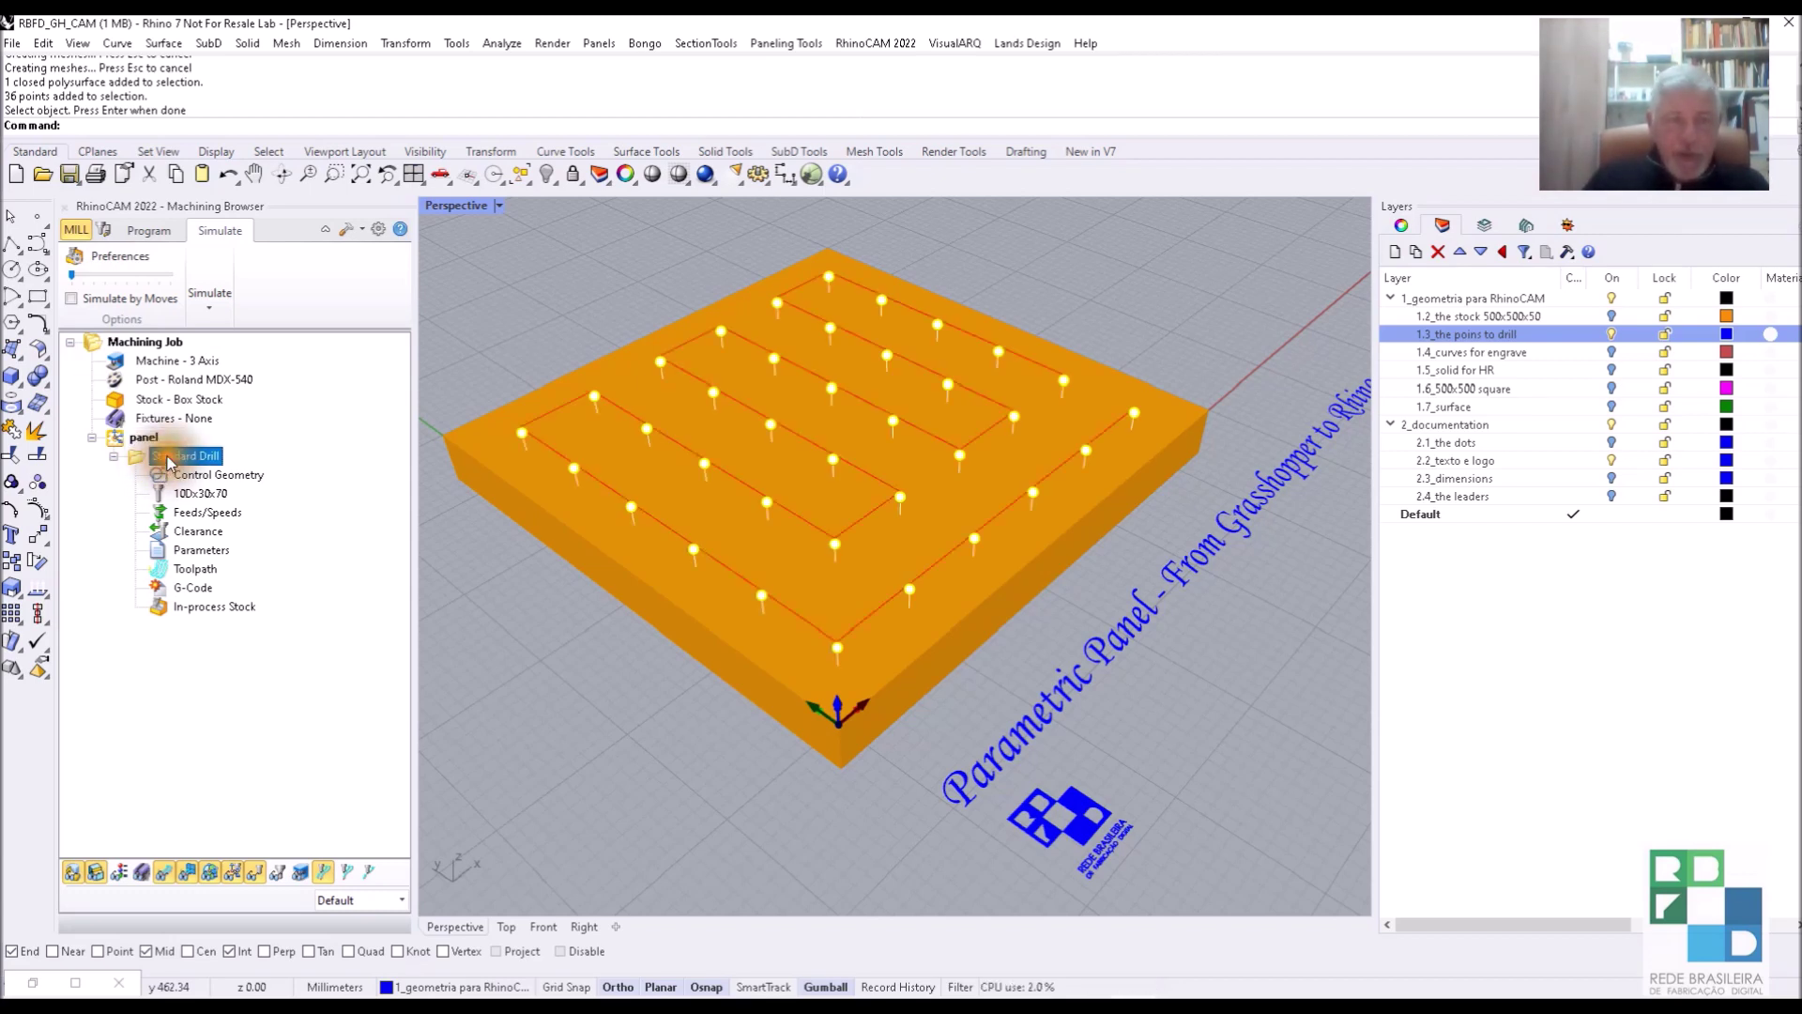
left_click(114, 457)
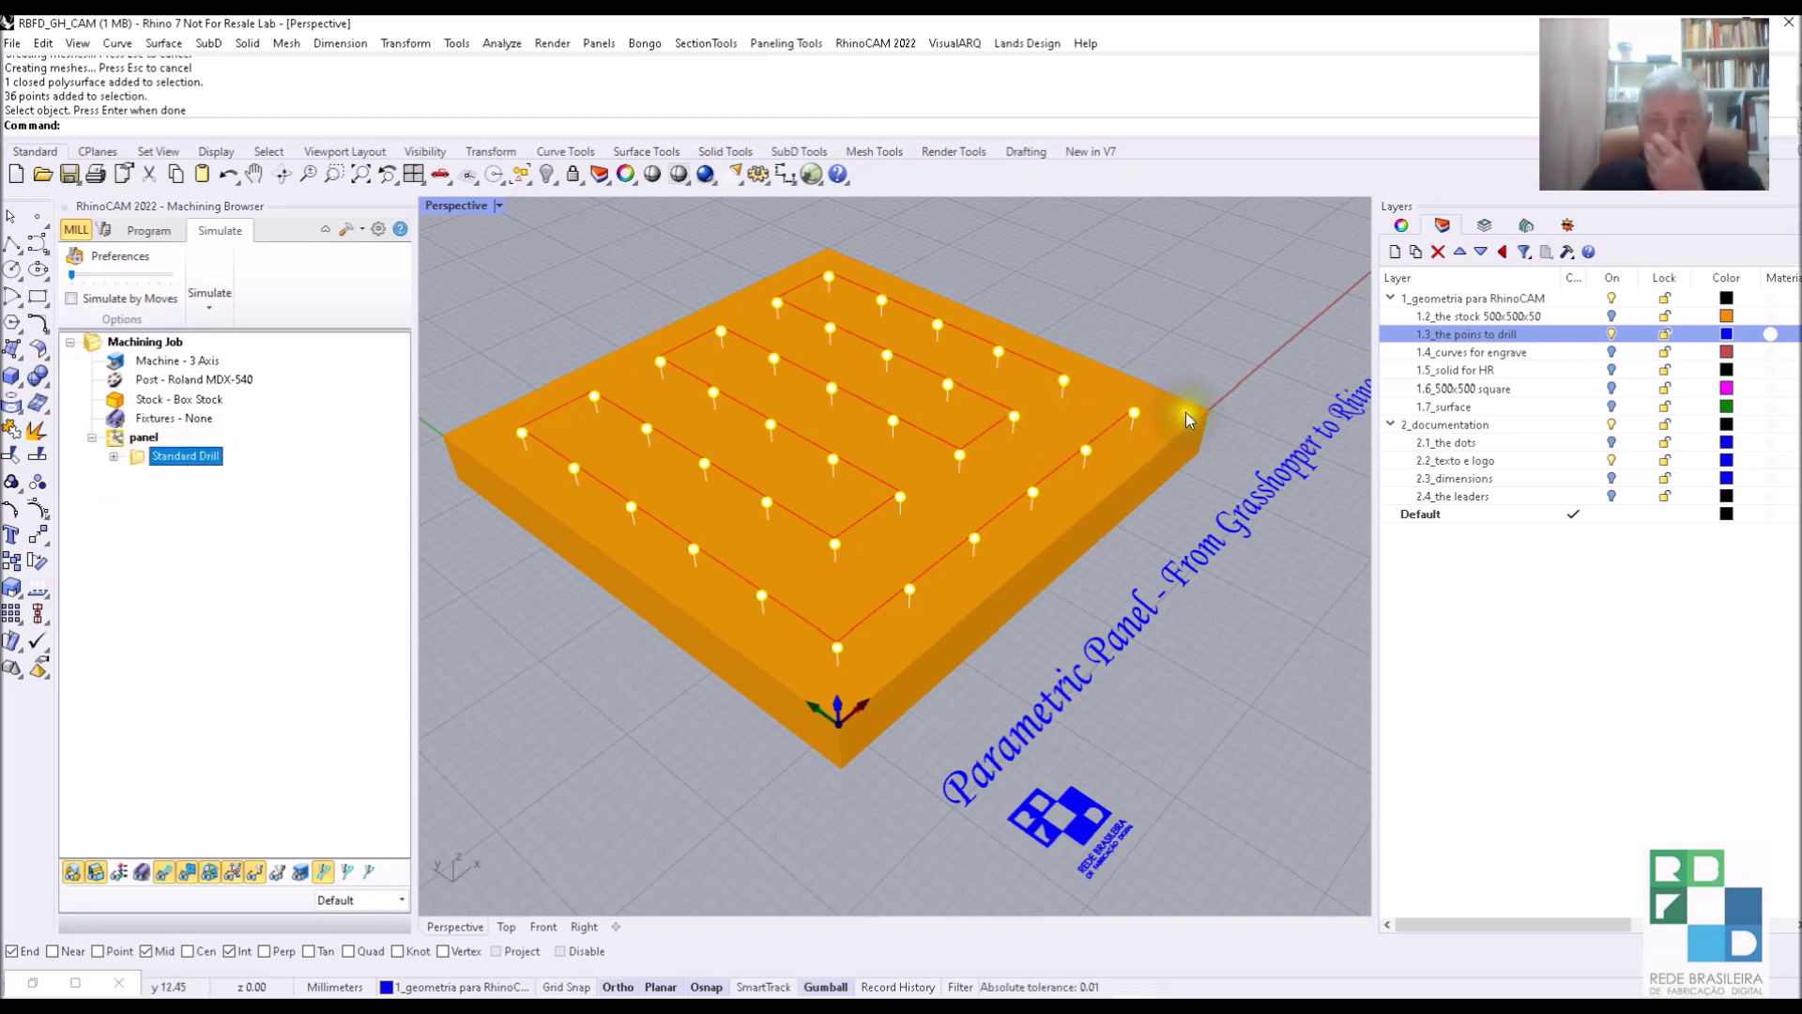
Hide the drilling points layer, return to machining programming and show the 1.5_solid for HR layer.
left_click(1612, 335)
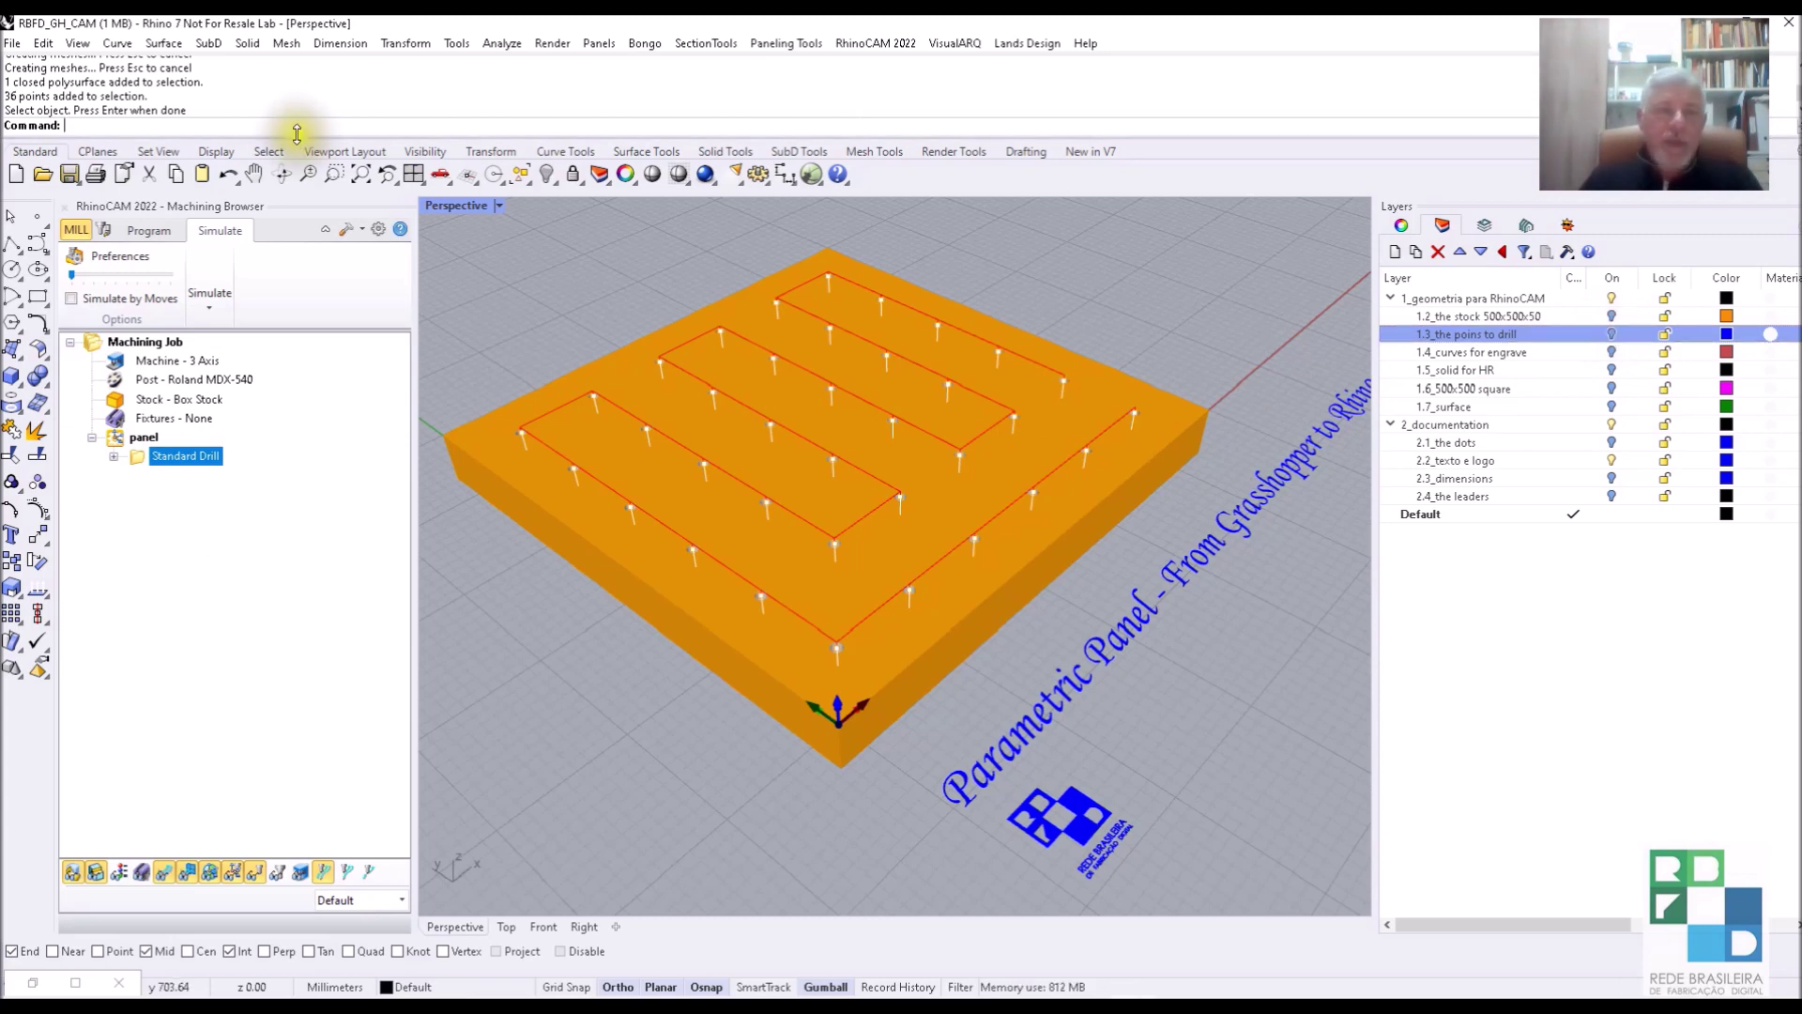
left_click(150, 230)
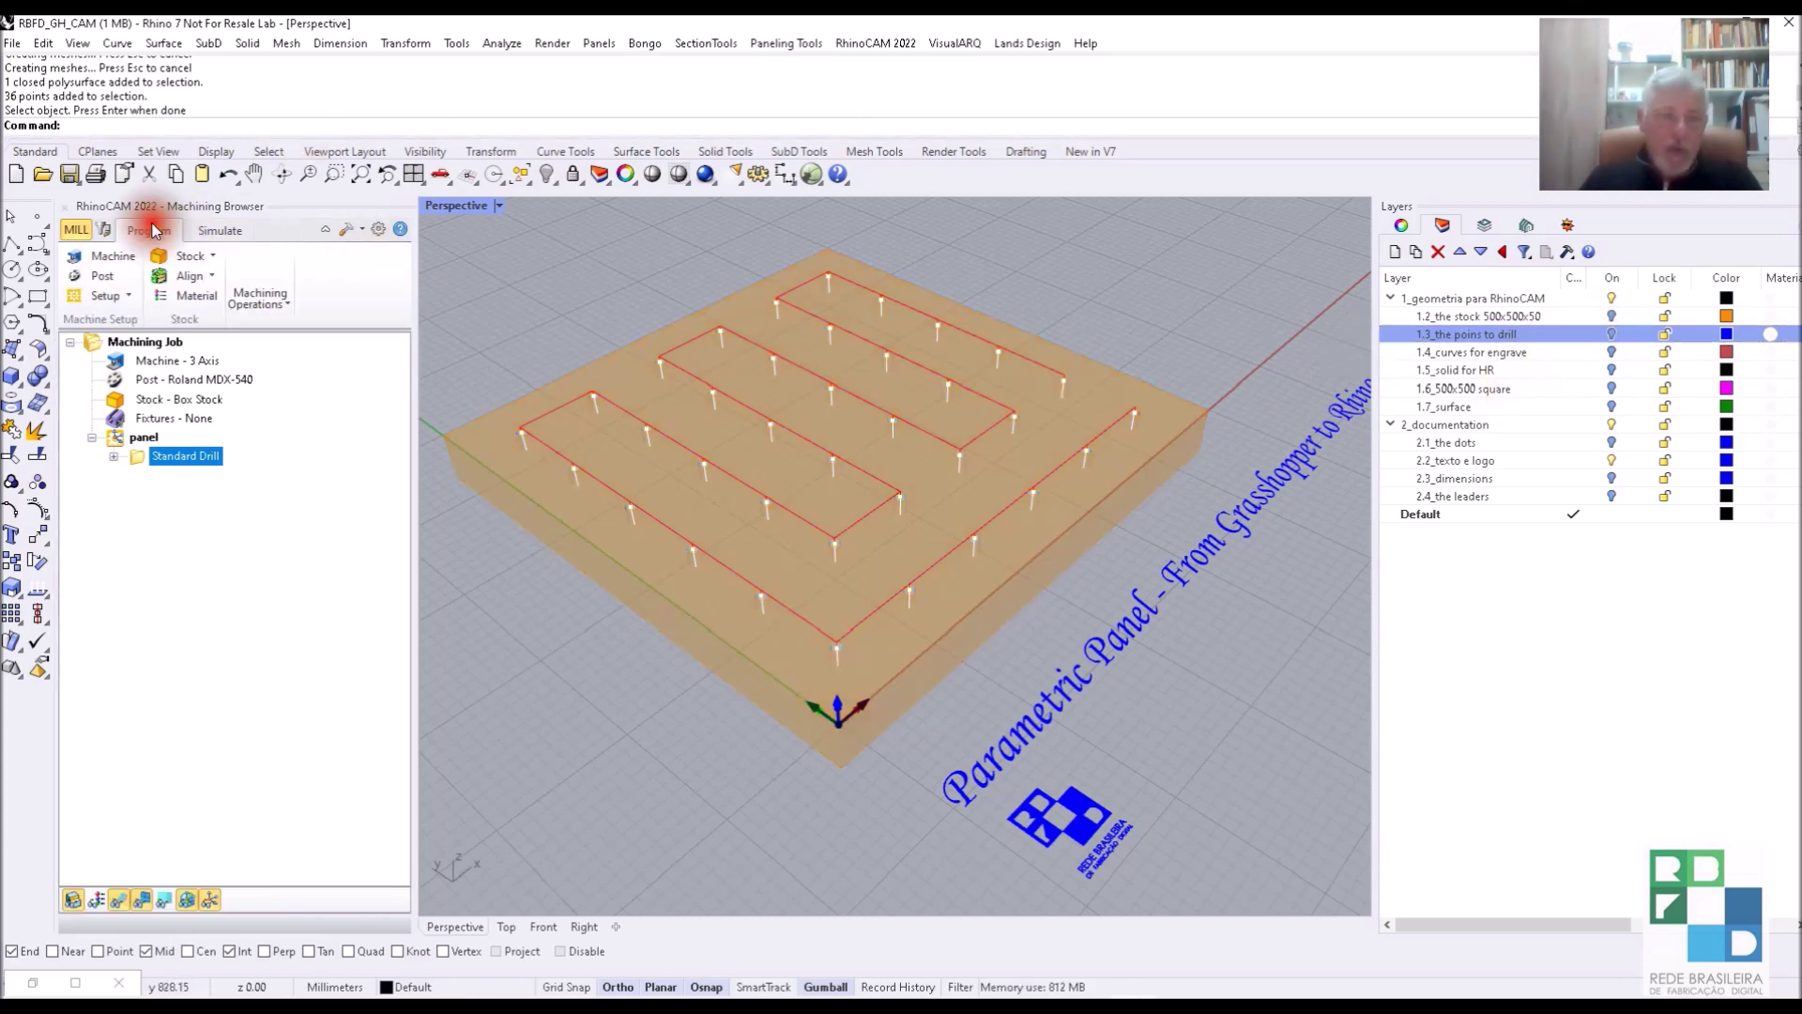
left_click(1612, 371)
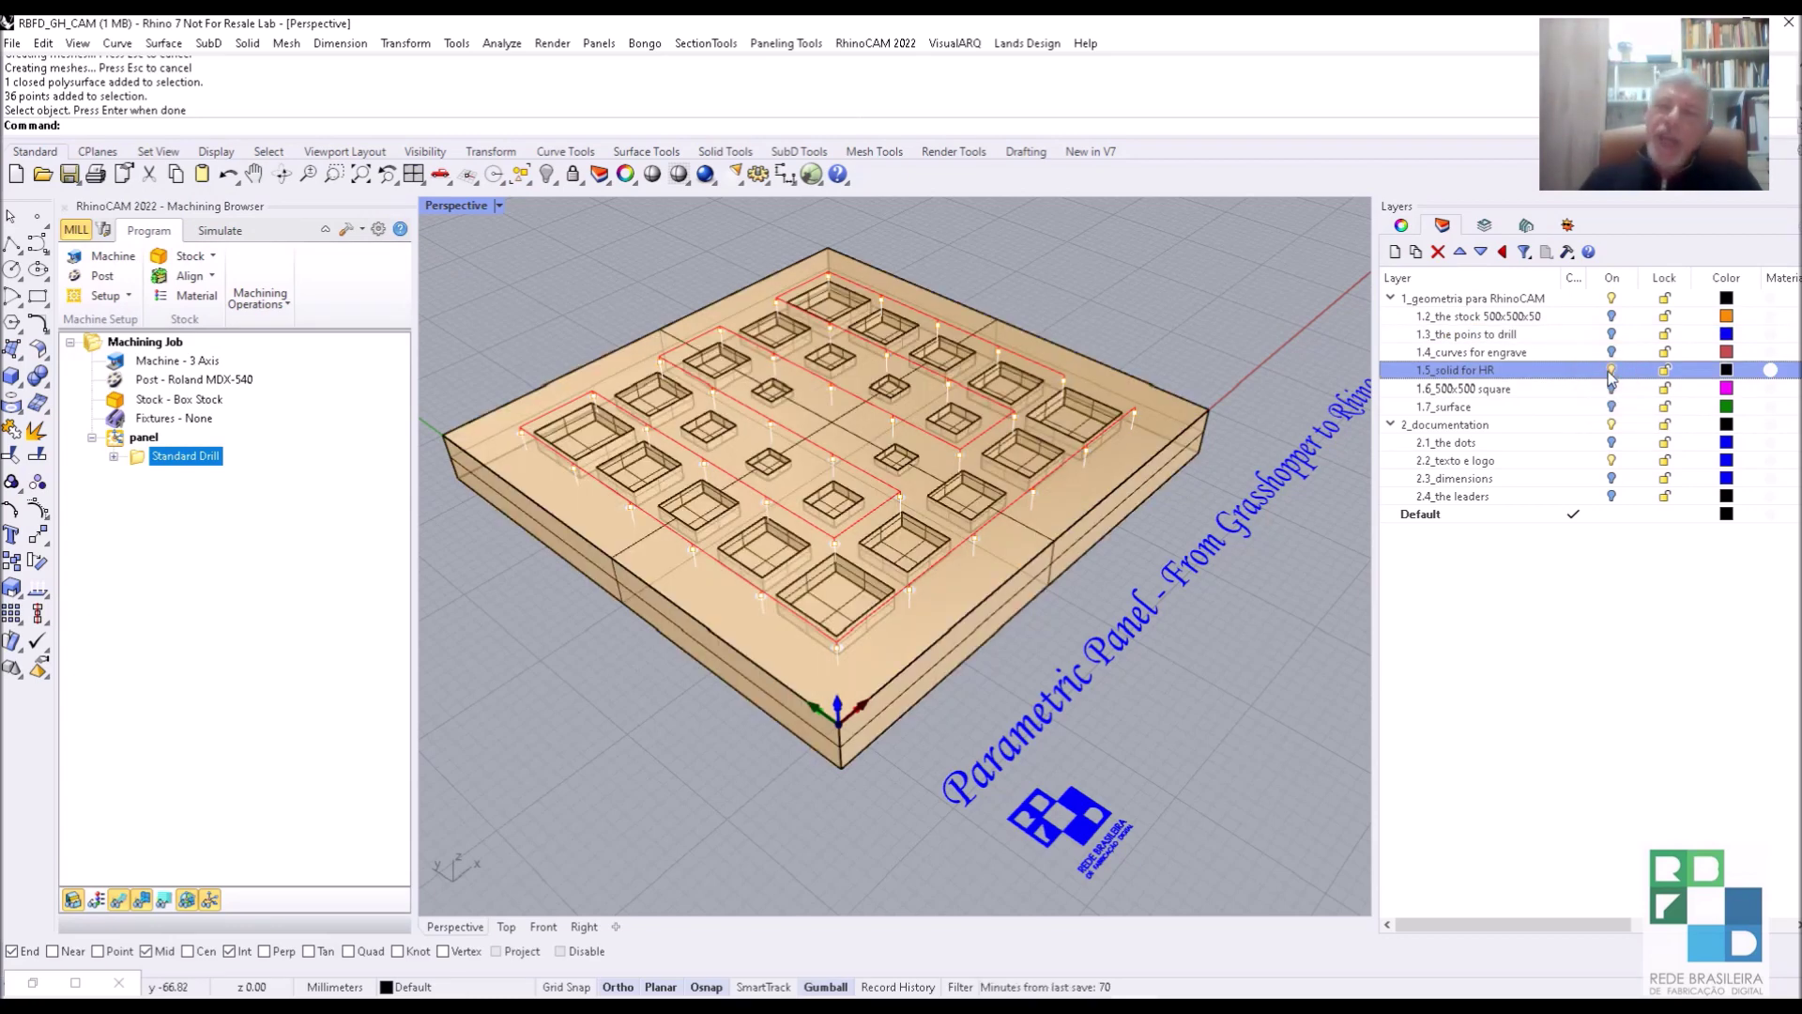
left_click(1454, 377)
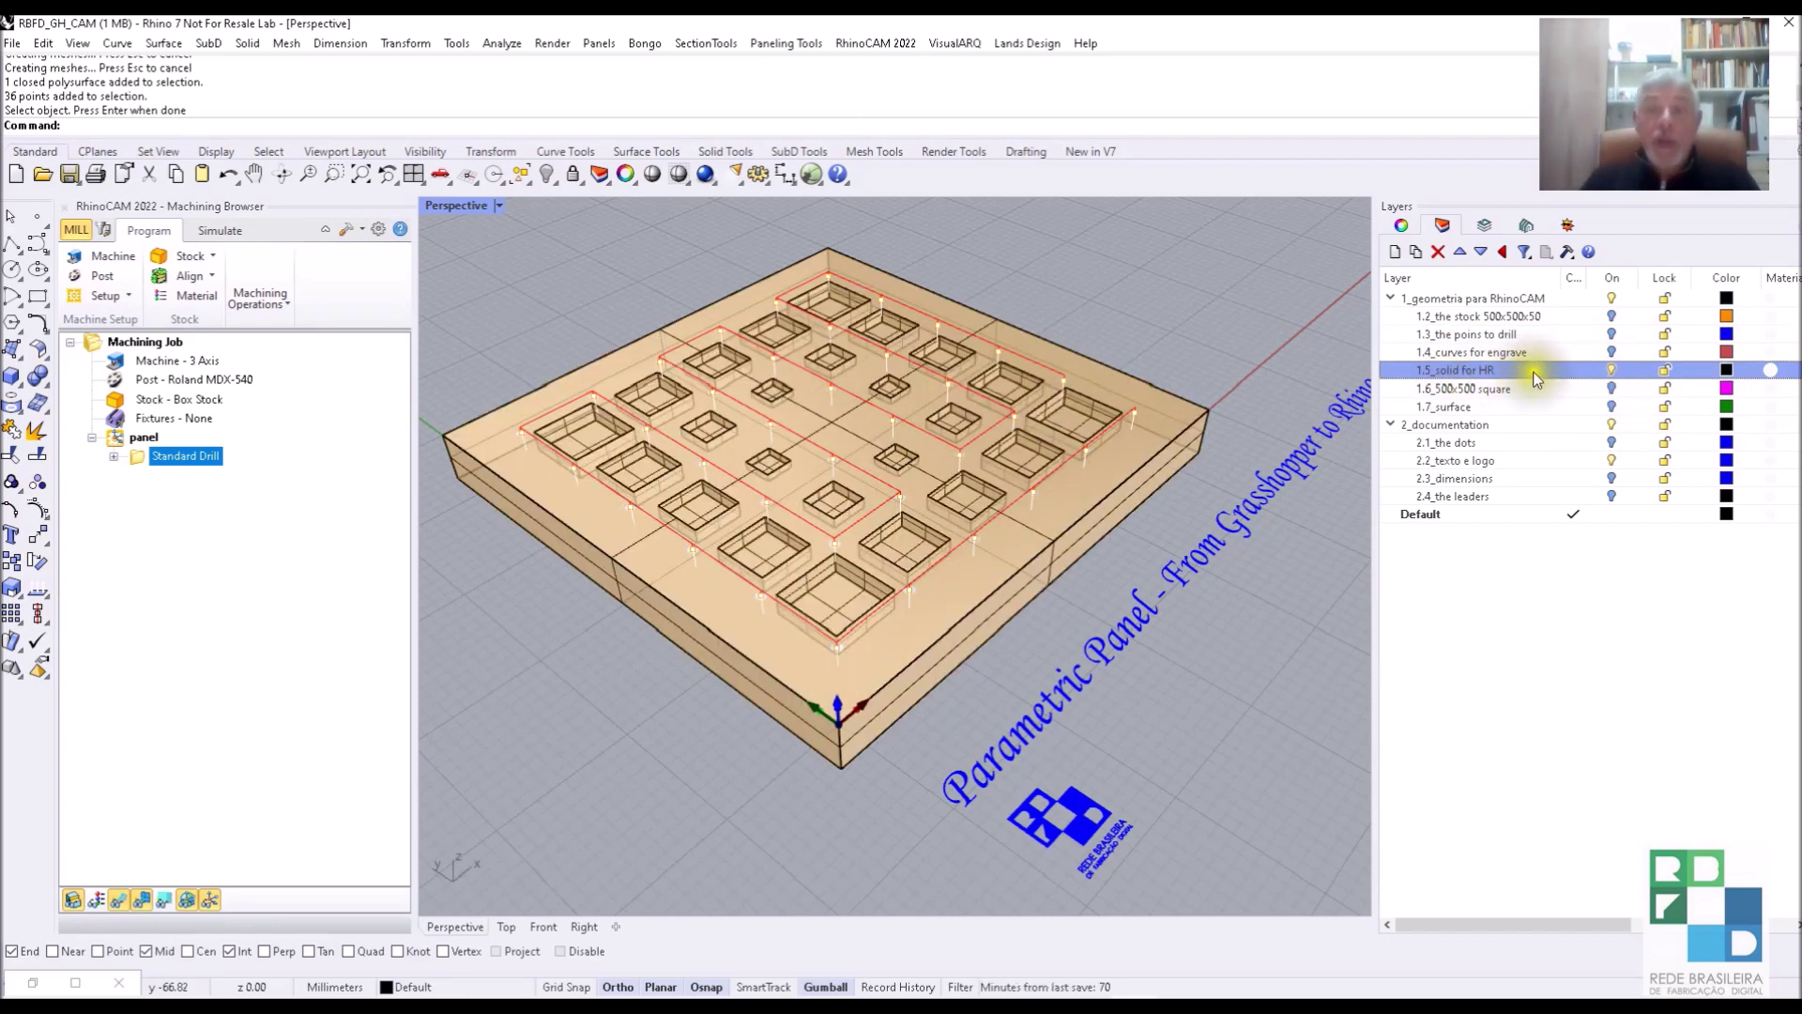
mouse_move(1177, 310)
right_mouse_down()
mouse_move(1146, 354)
mouse_move(1158, 301)
right_mouse_up()
Start a 3-axis Horizontal Roughing operation with the 10Dx30x70 tool and review its feeds and speeds.
left_click(262, 300)
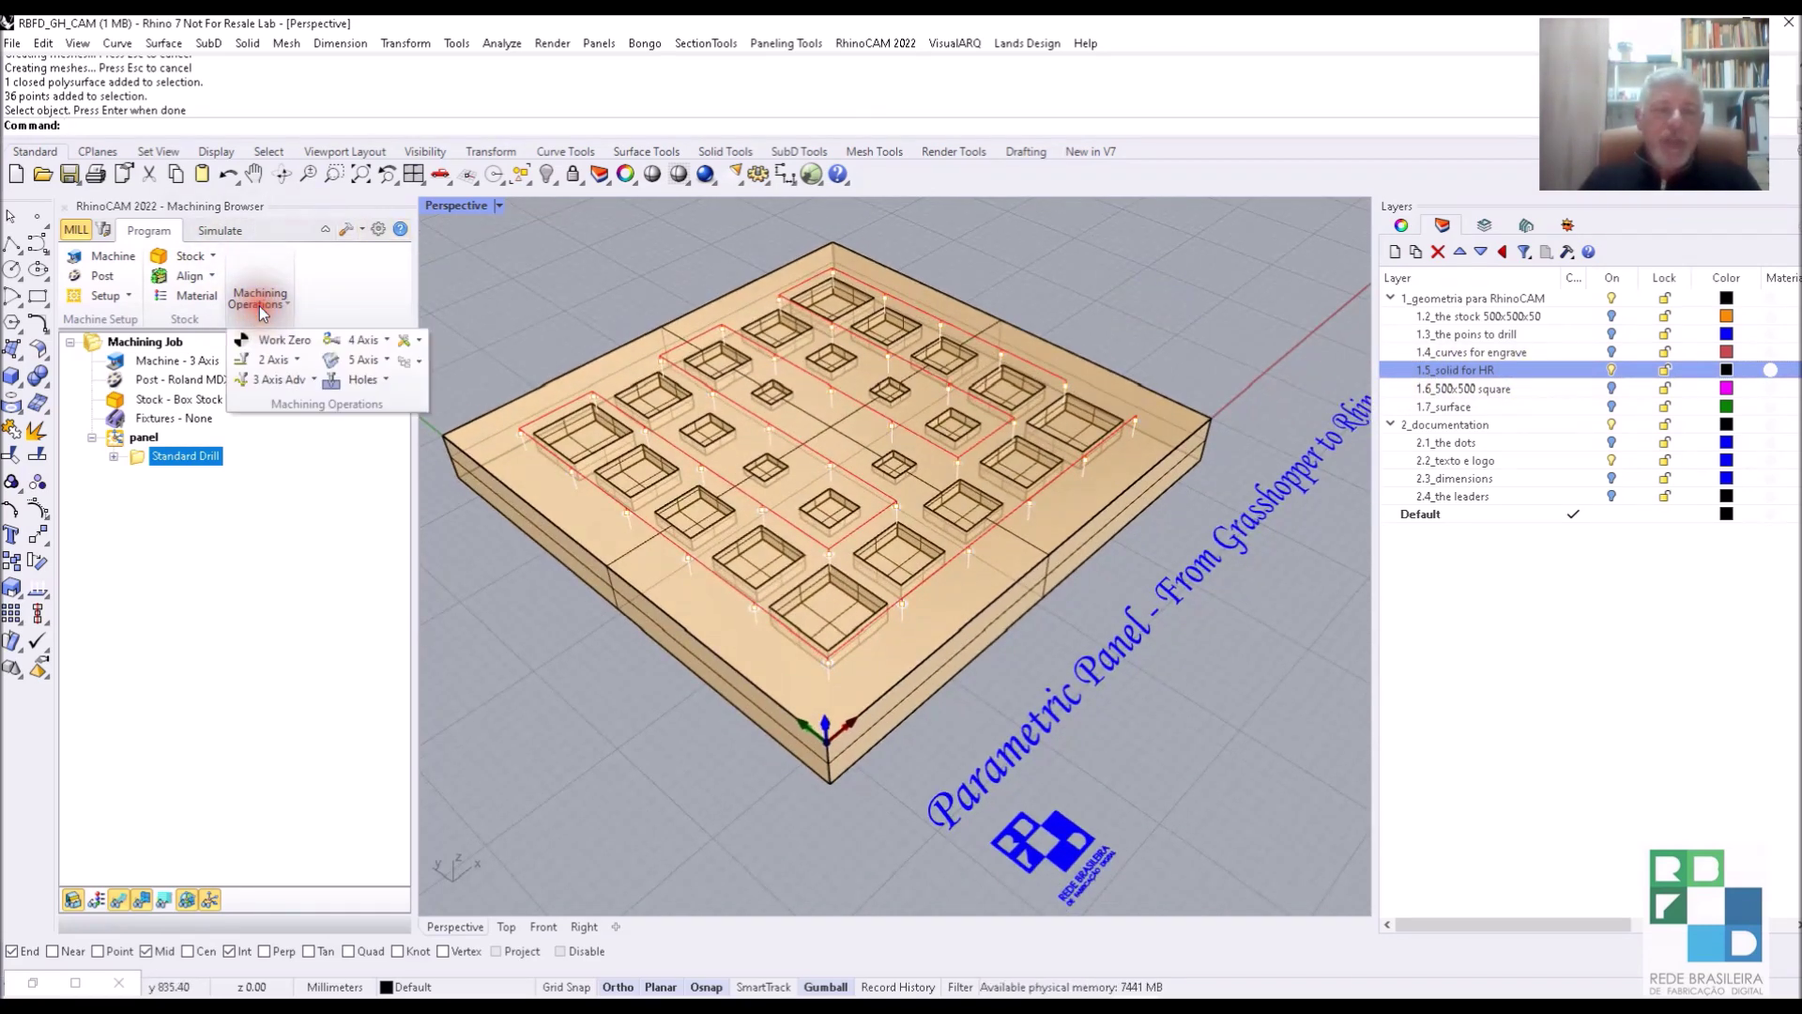
left_click(316, 381)
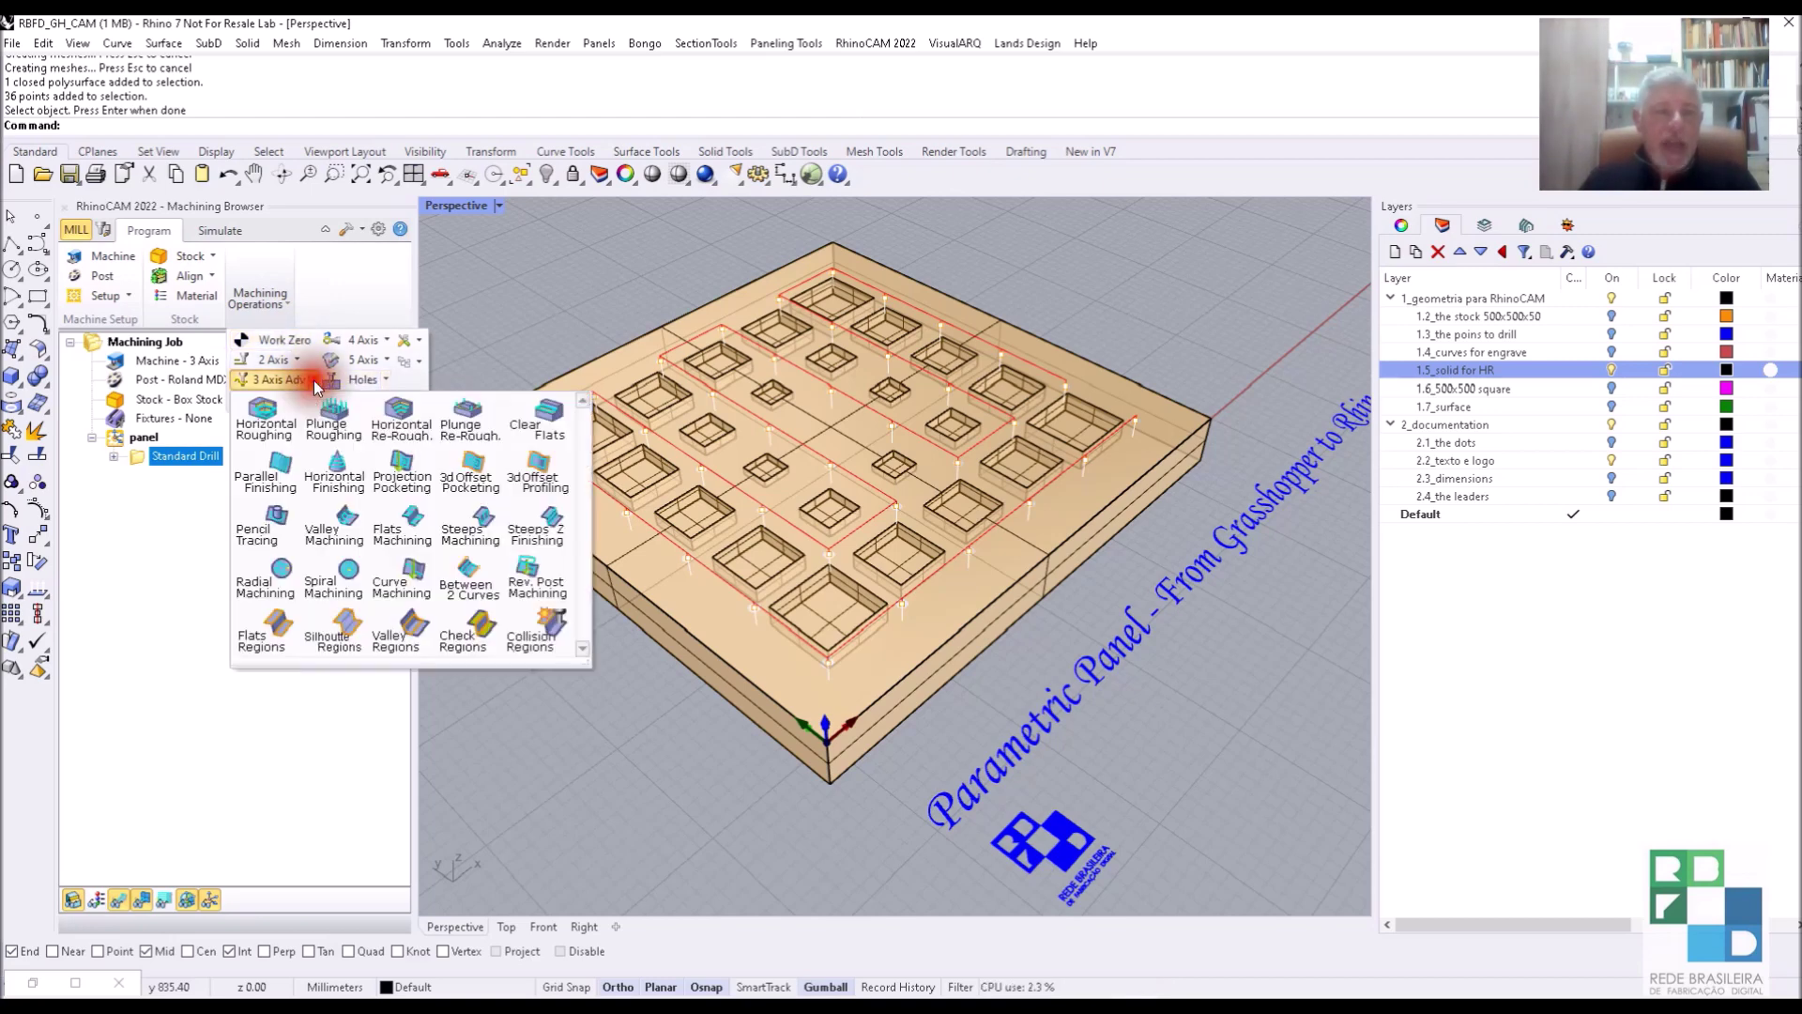
left_click(258, 419)
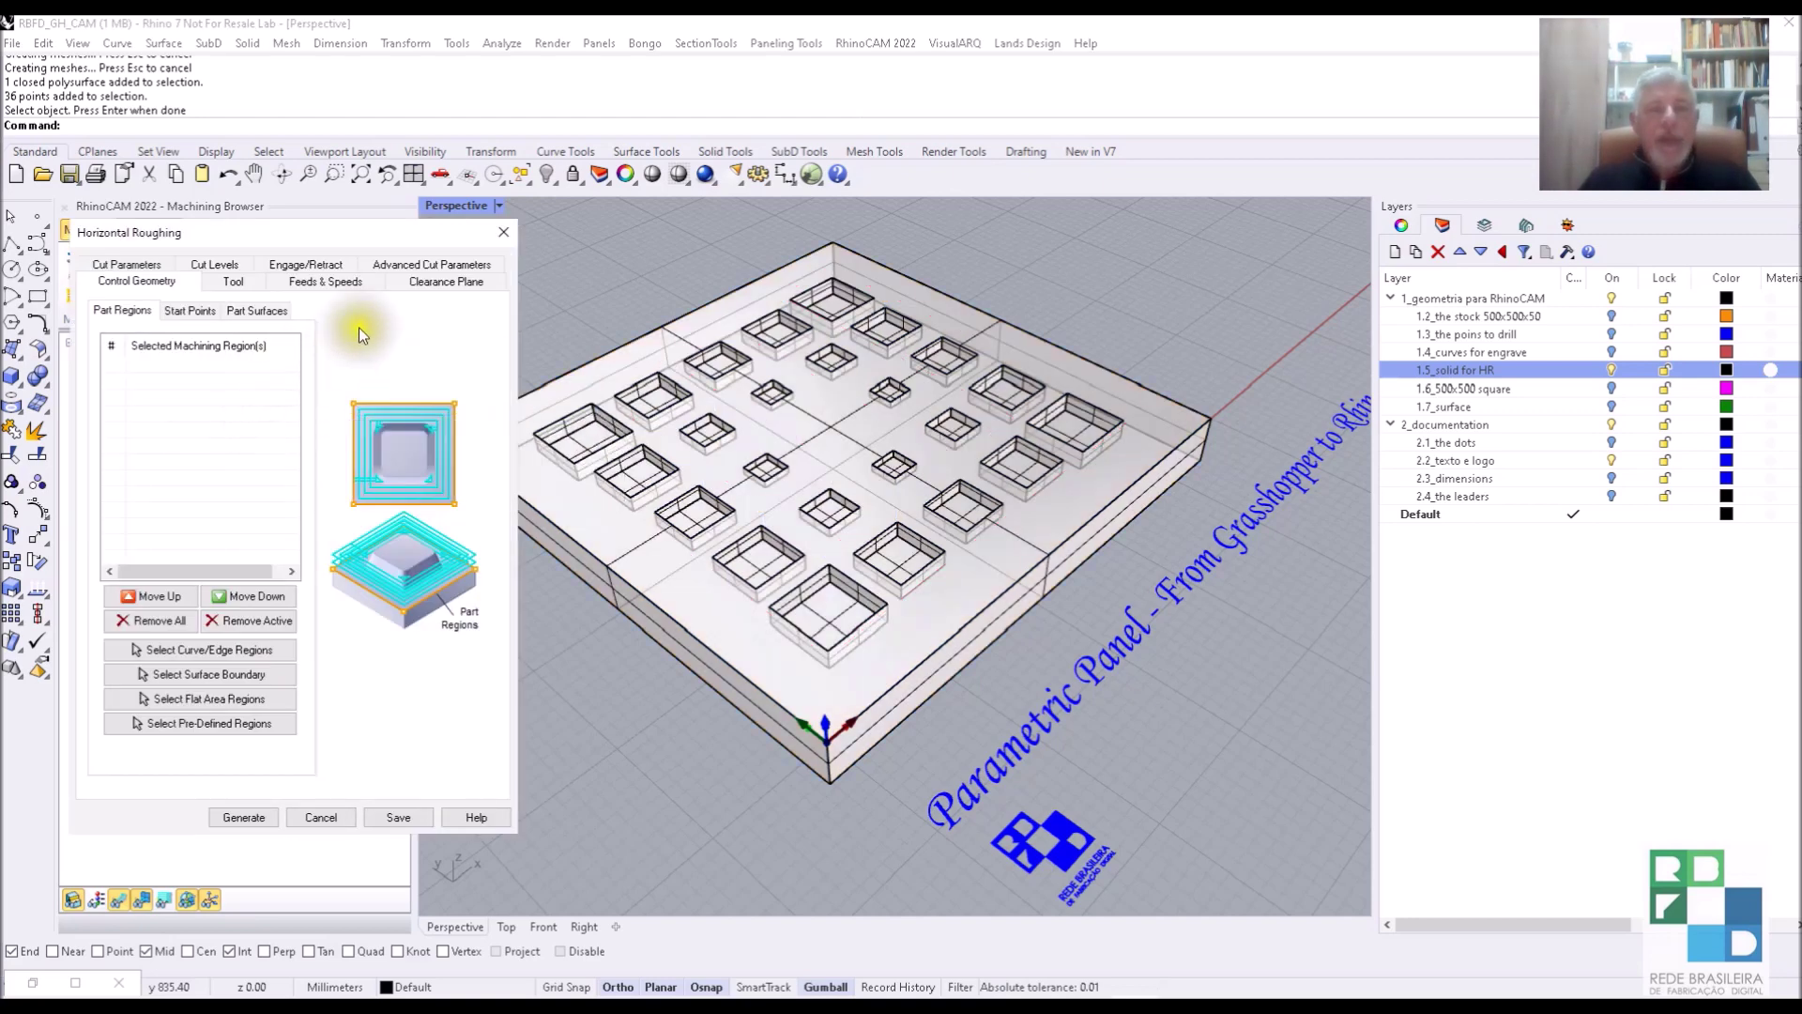
left_click_drag(349, 230, 394, 190)
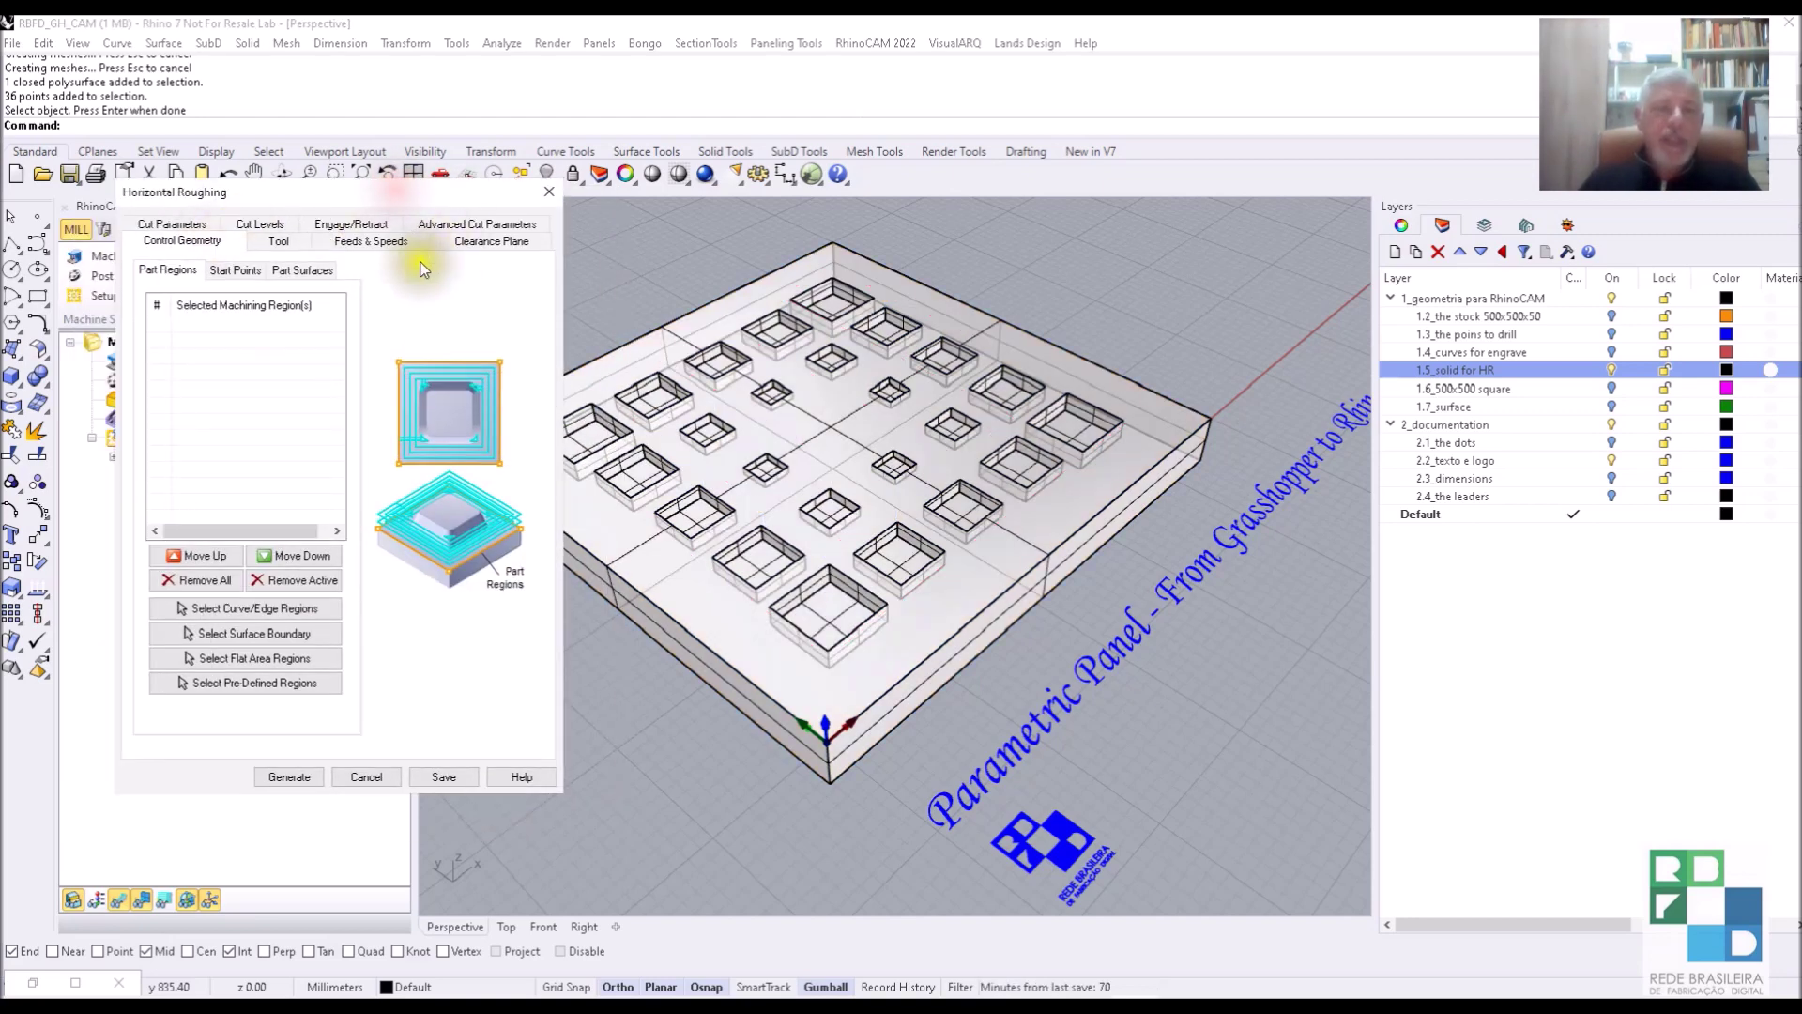
left_click(282, 238)
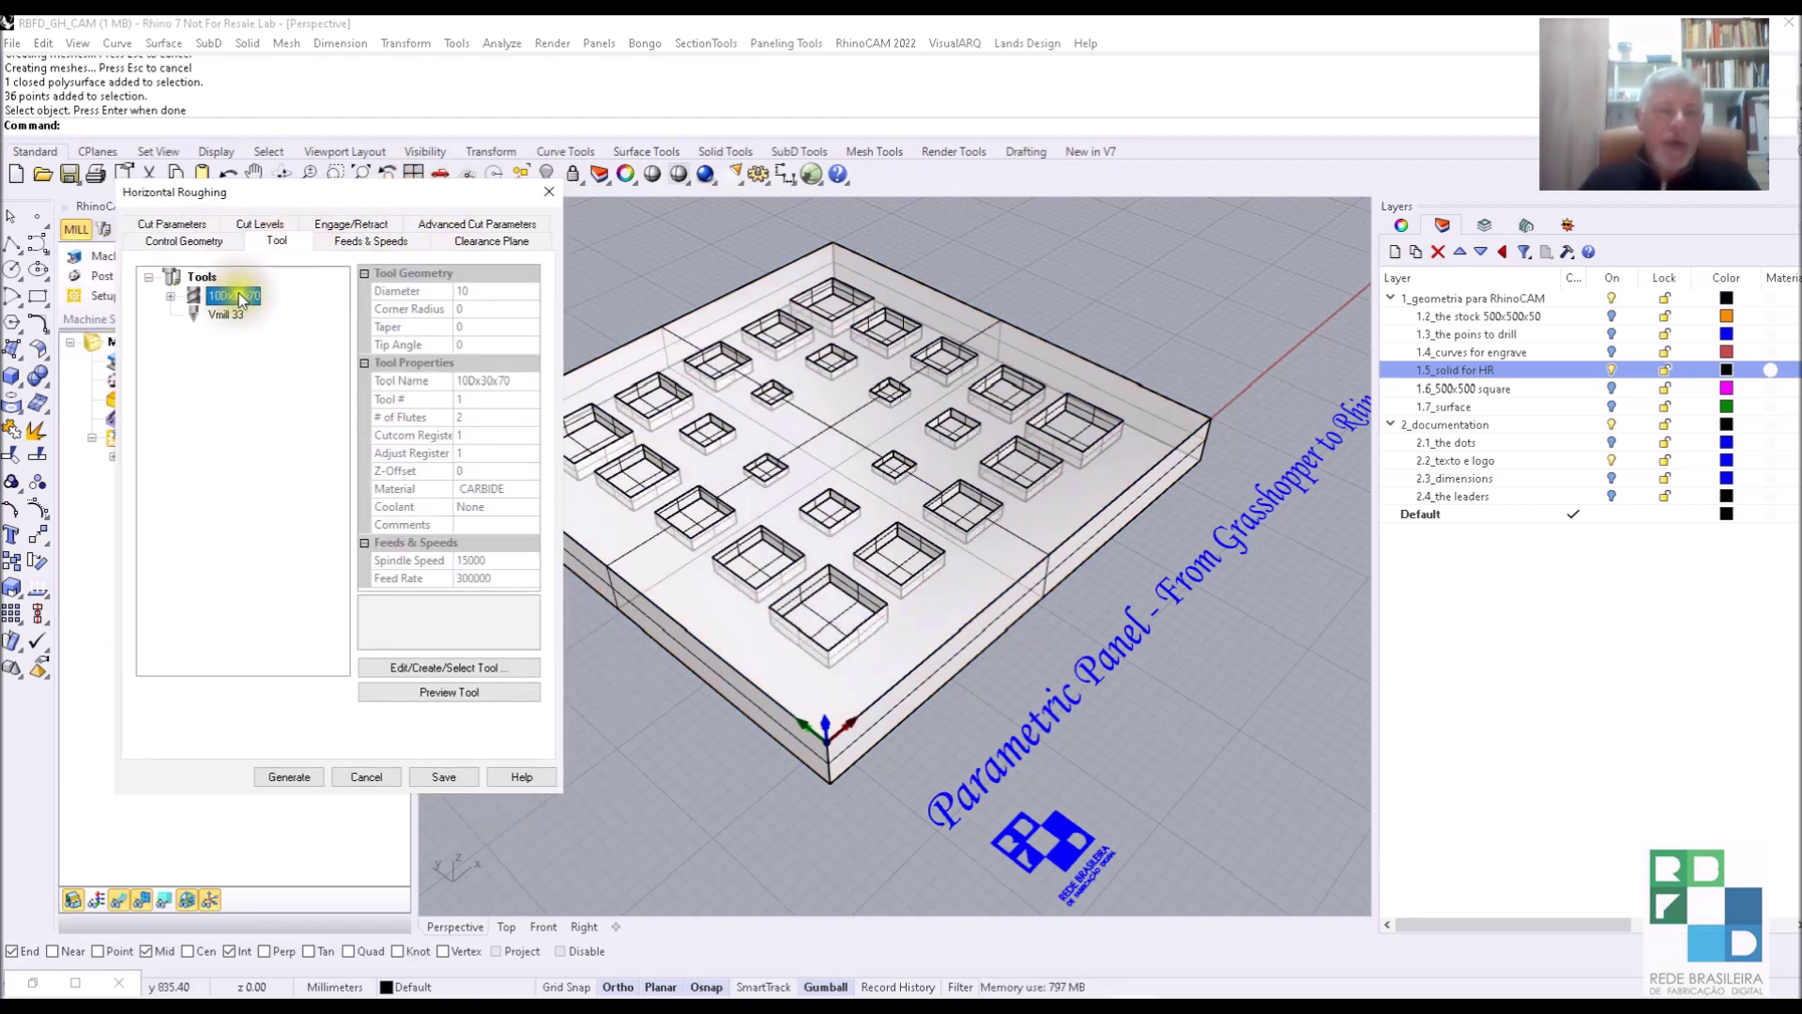
left_click(349, 243)
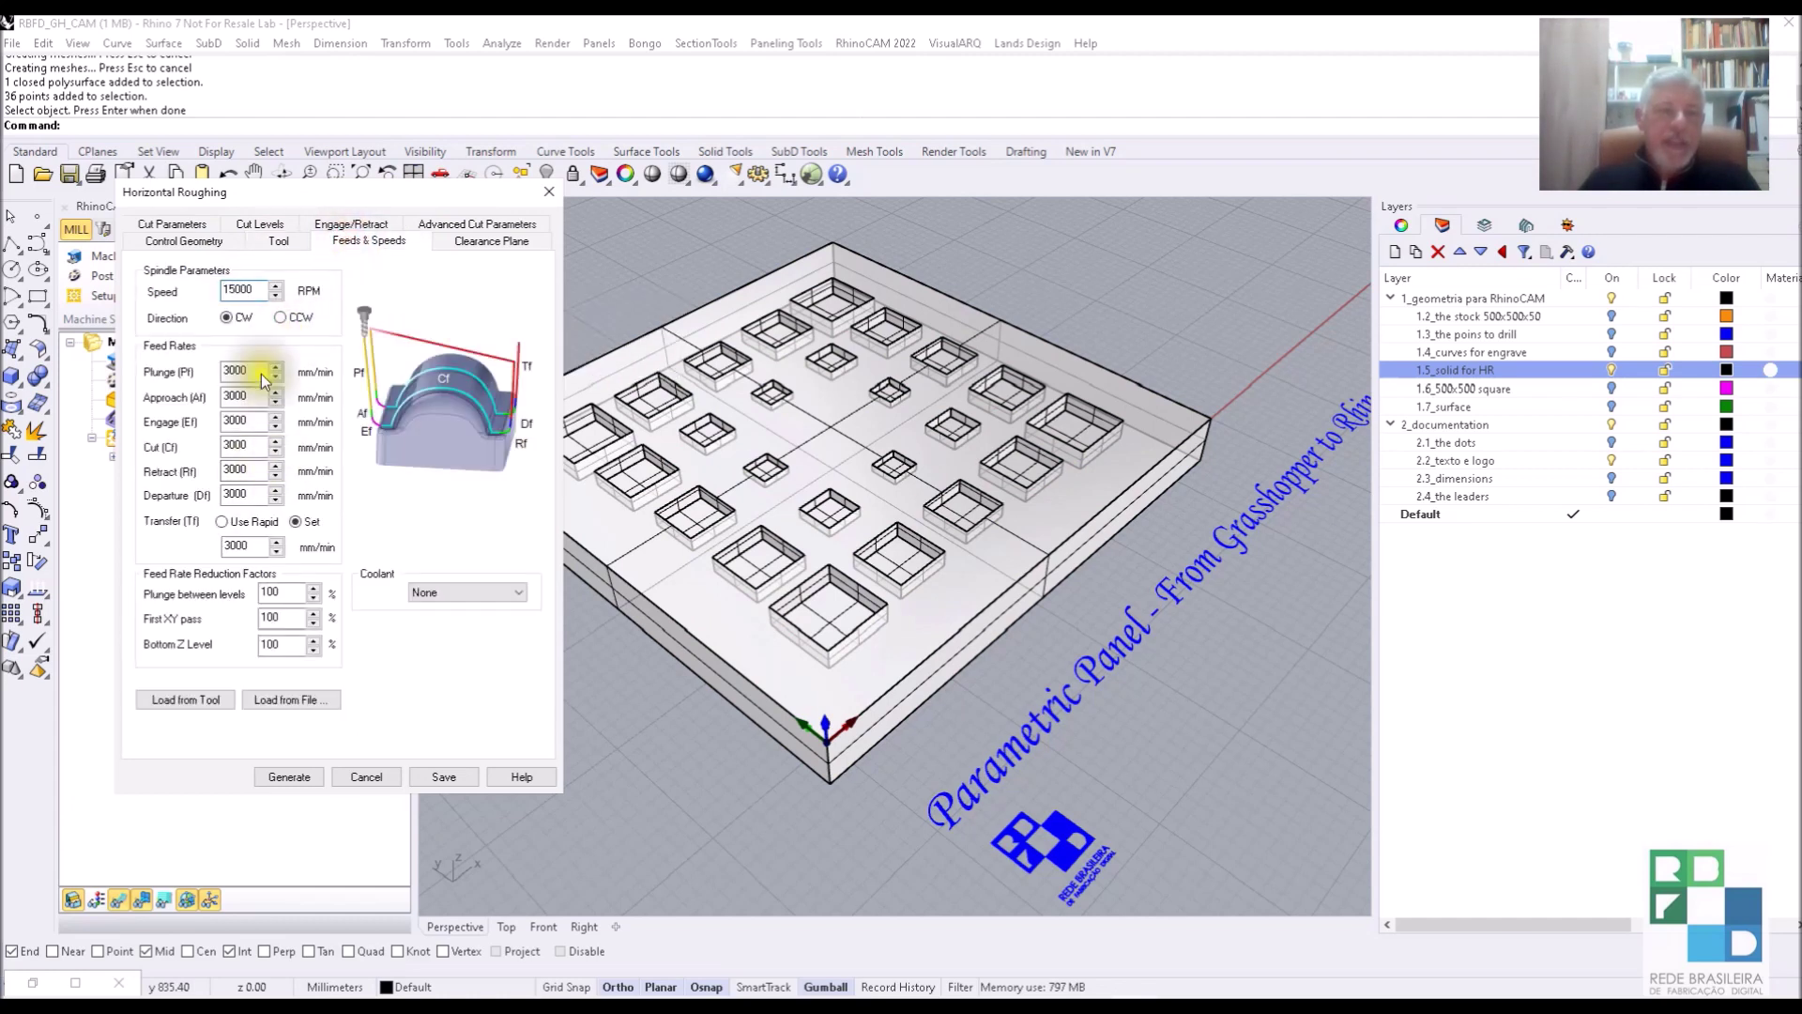
left_click(374, 240)
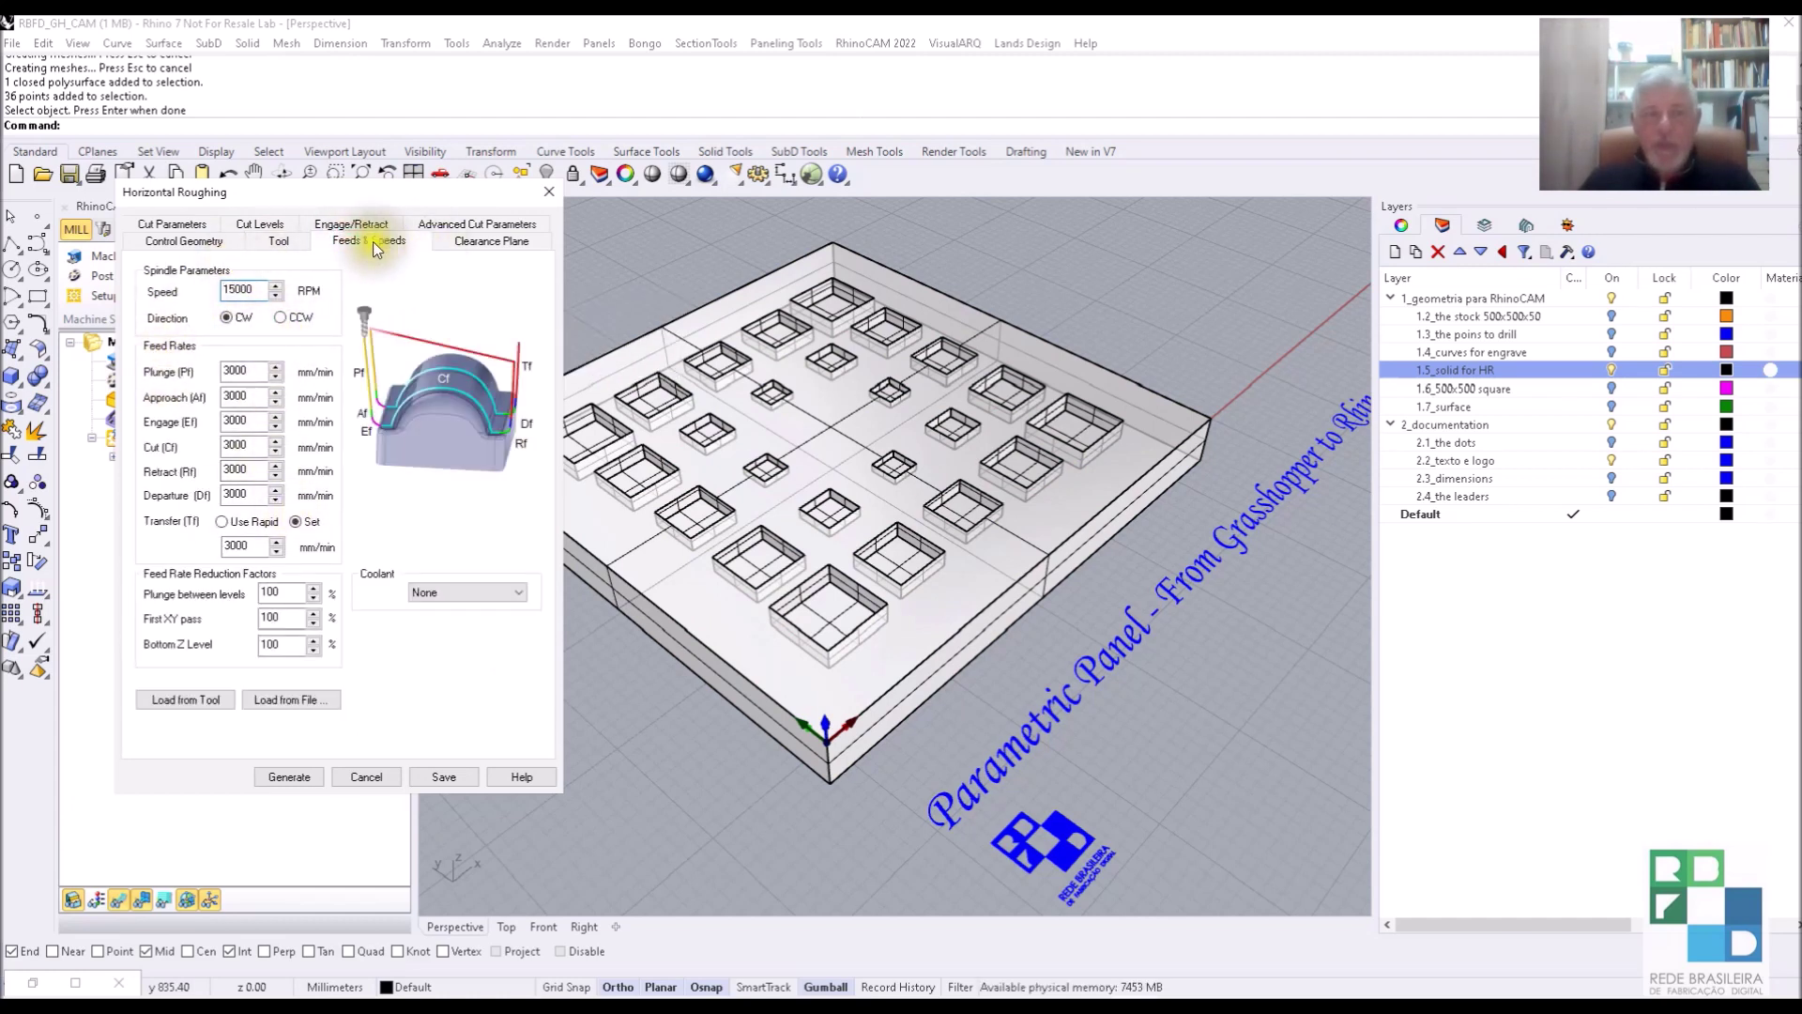
Show the 1.6_500x500 square layer and assign its curve as the roughing operation's machining region.
left_click(183, 240)
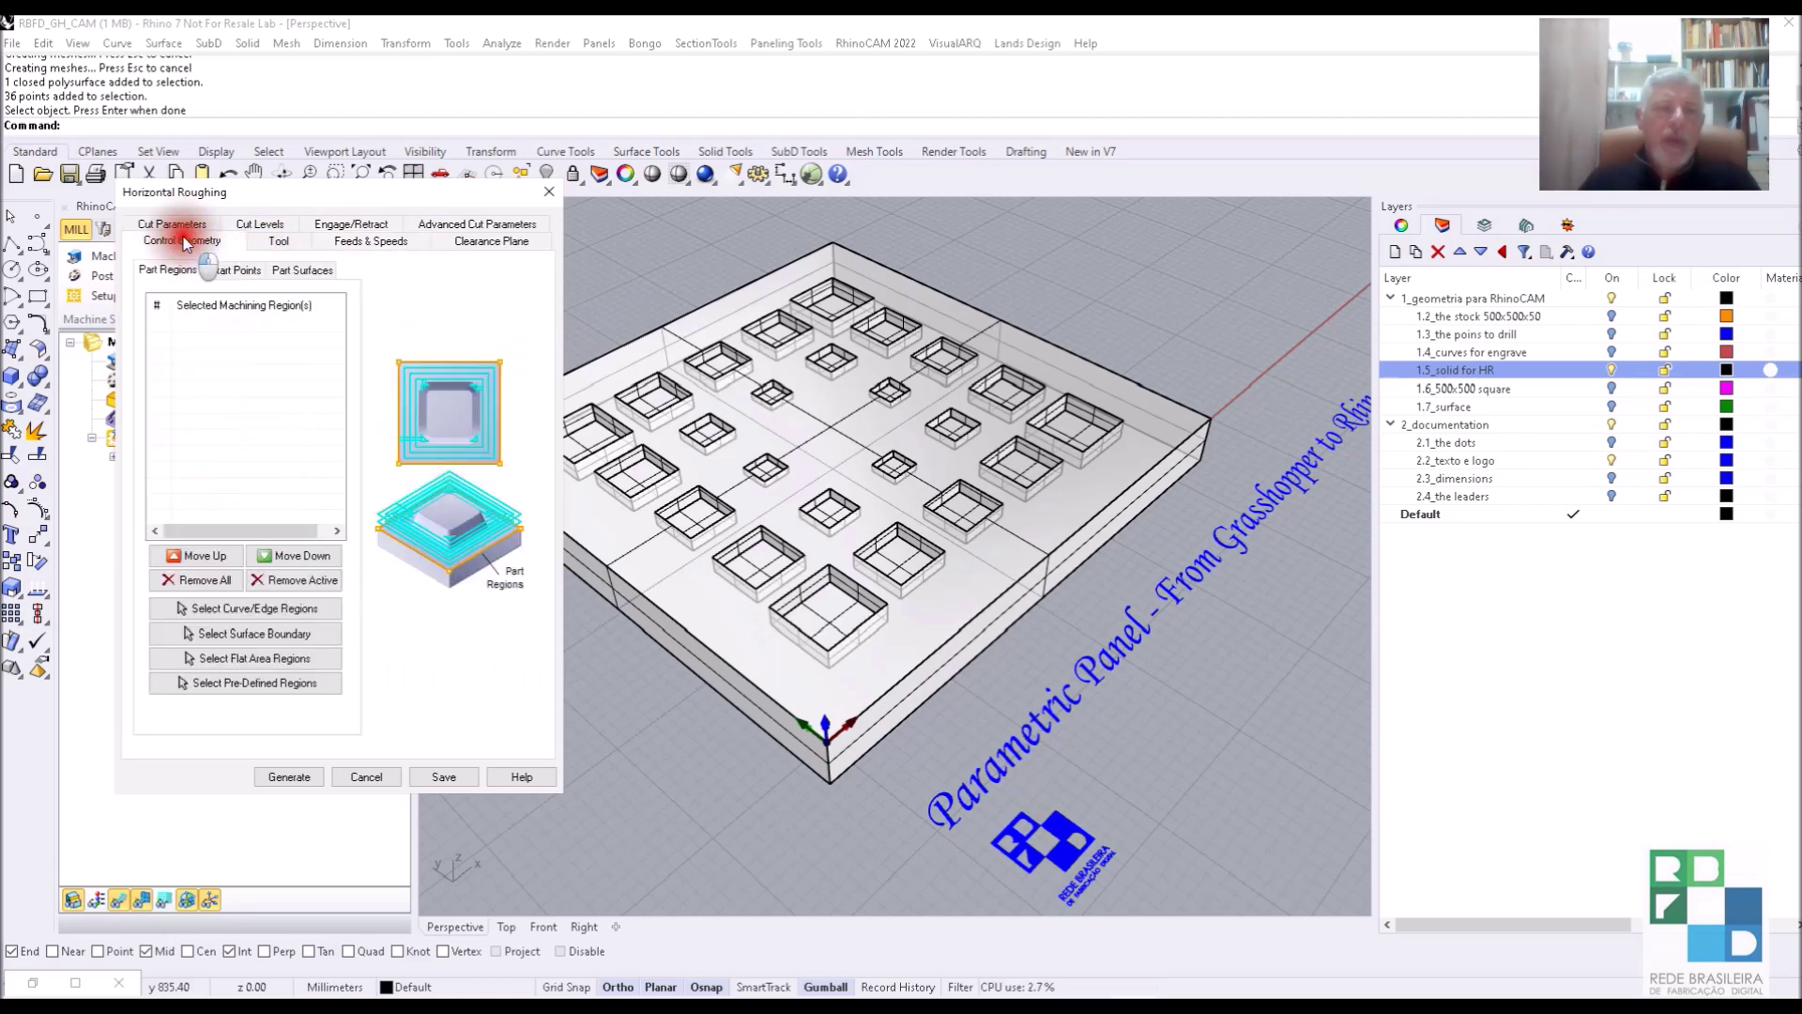
left_click(246, 610)
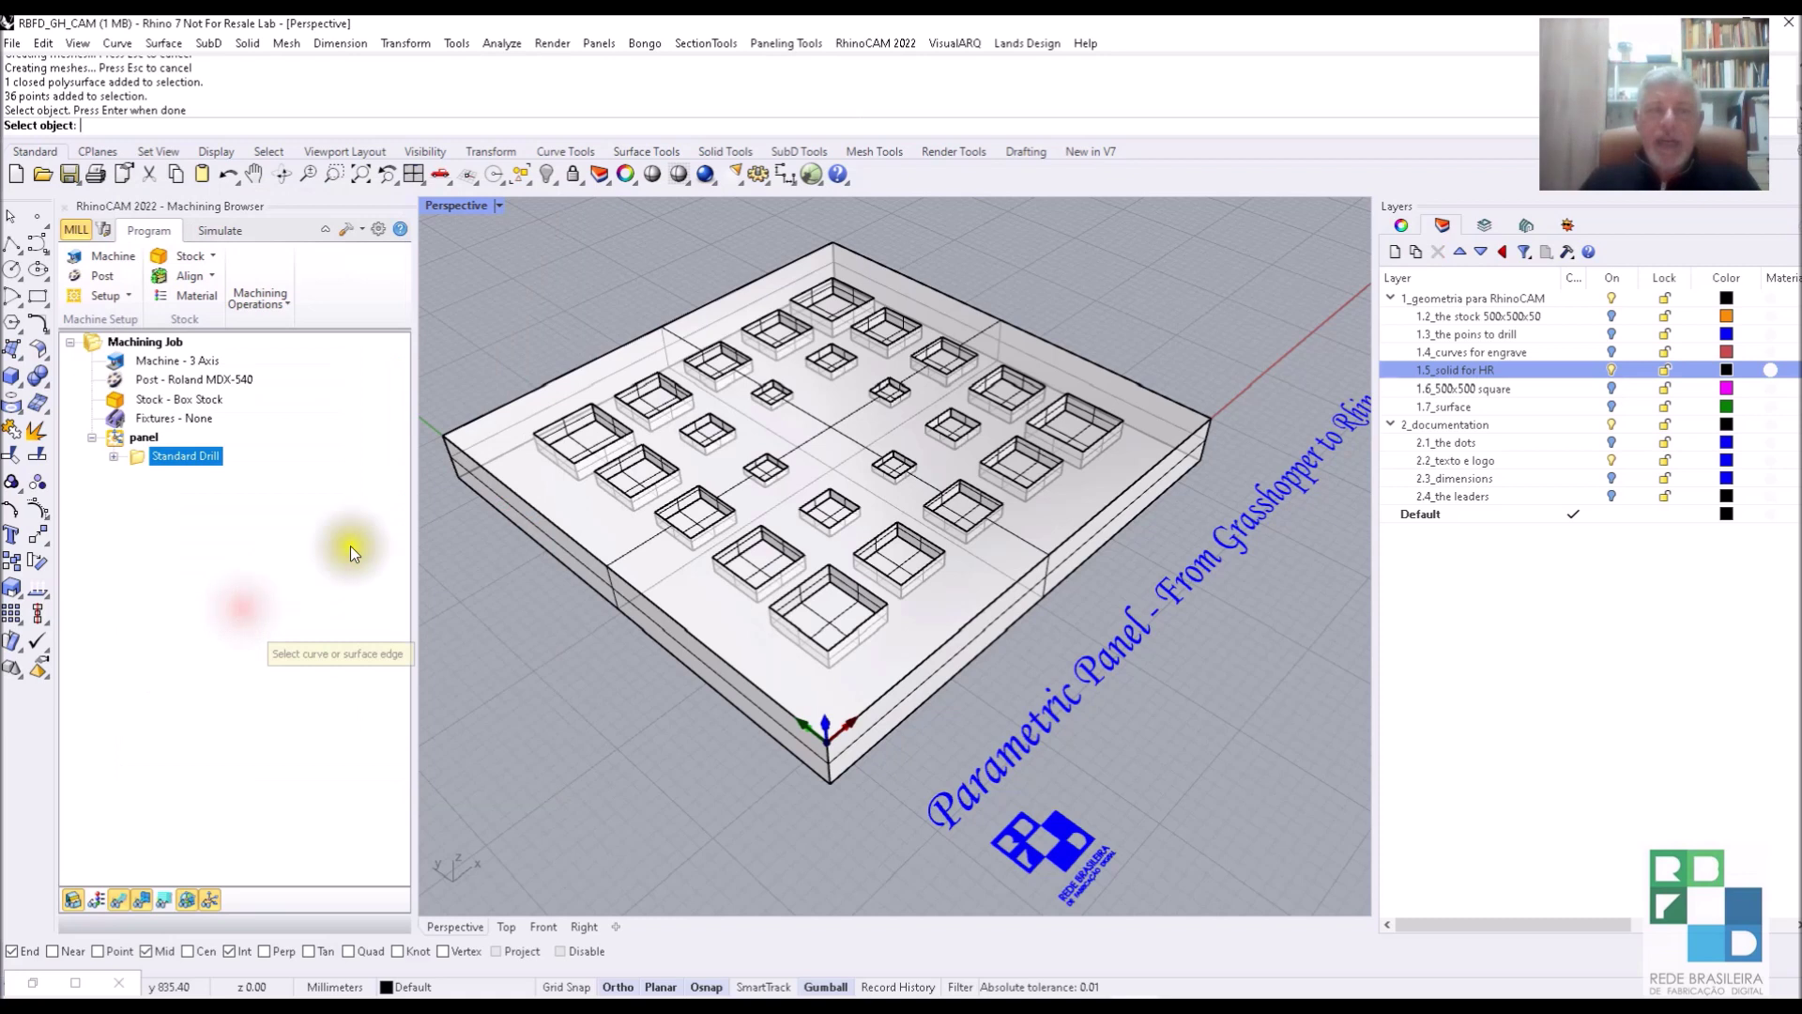
left_click(1502, 392)
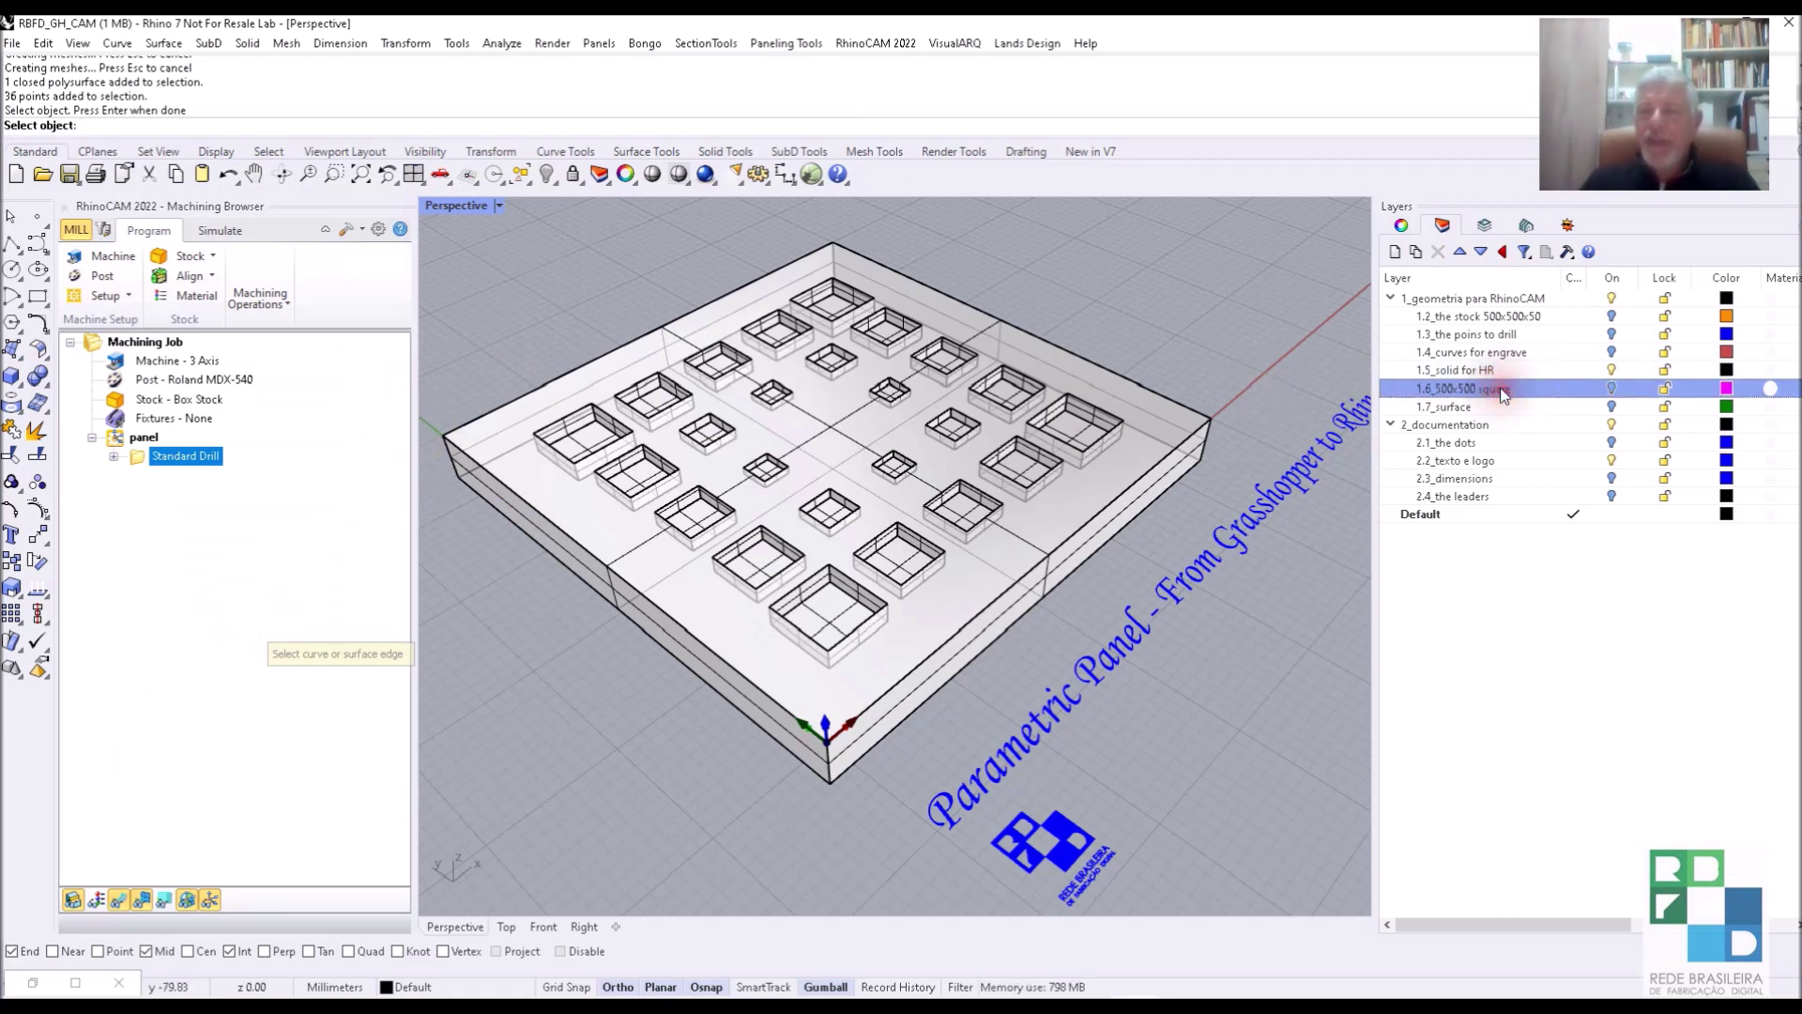
left_click(1612, 389)
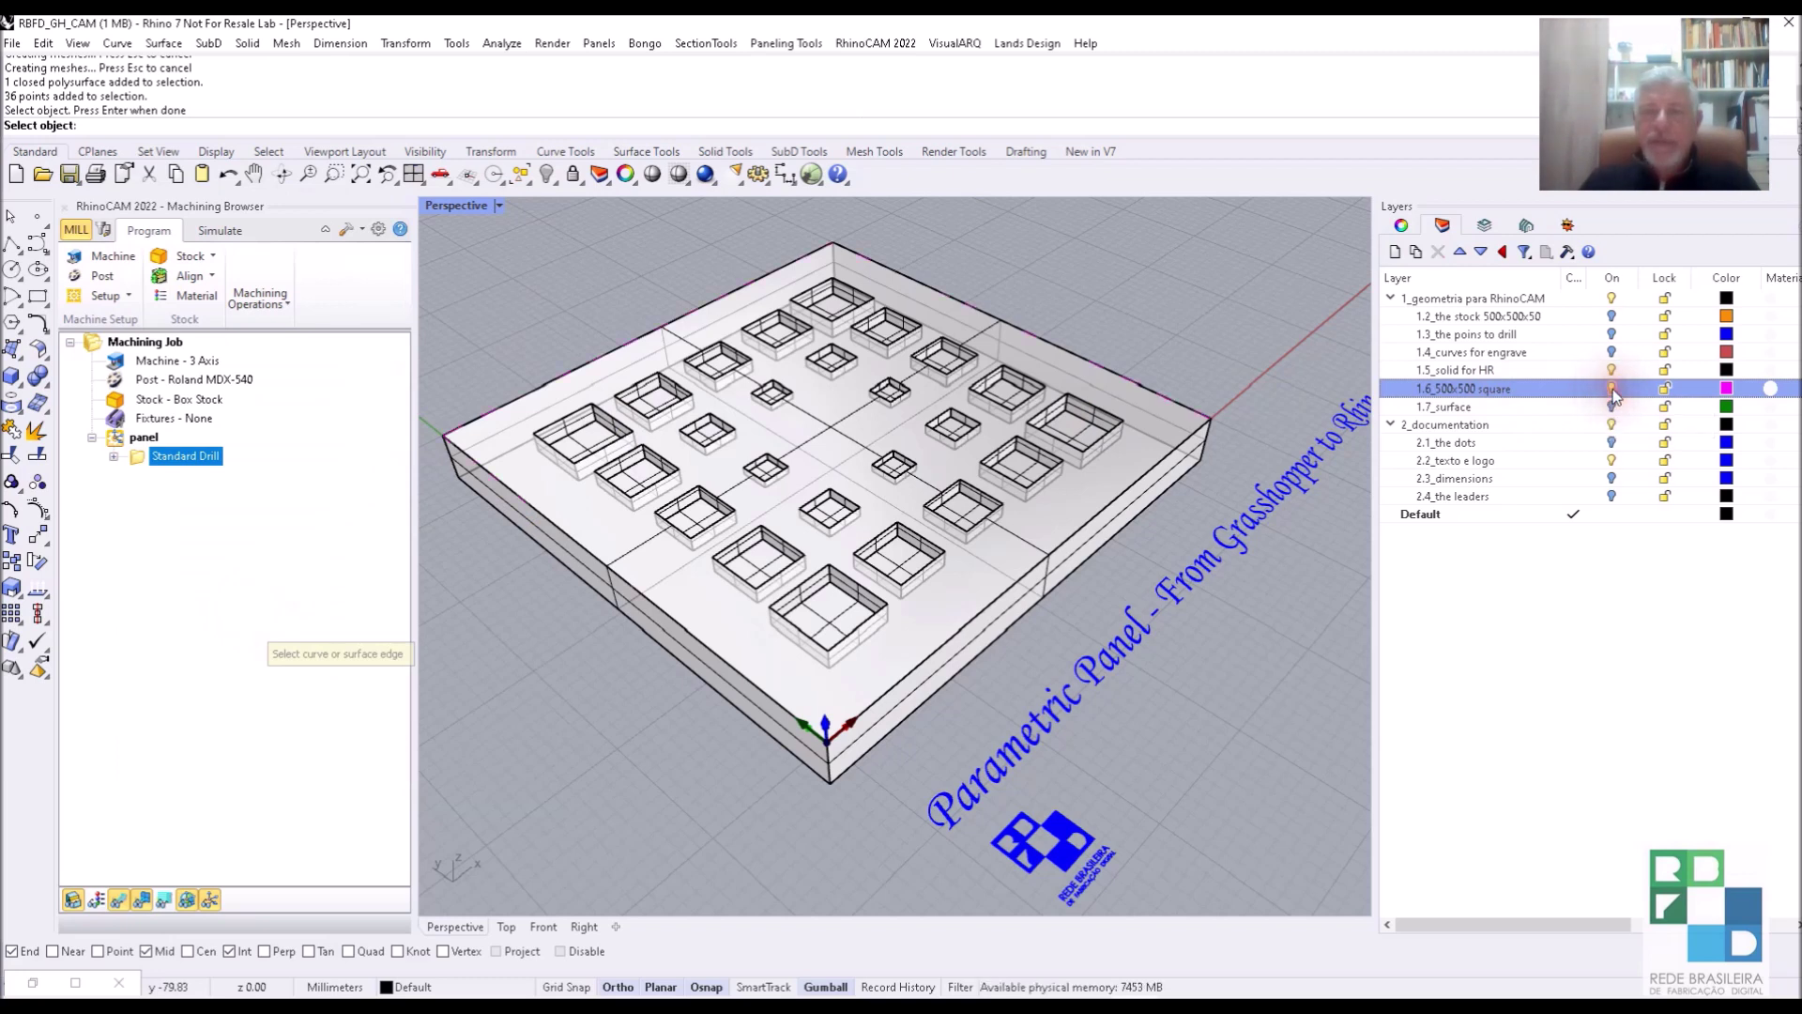
right_click(1443, 393)
left_click(1497, 681)
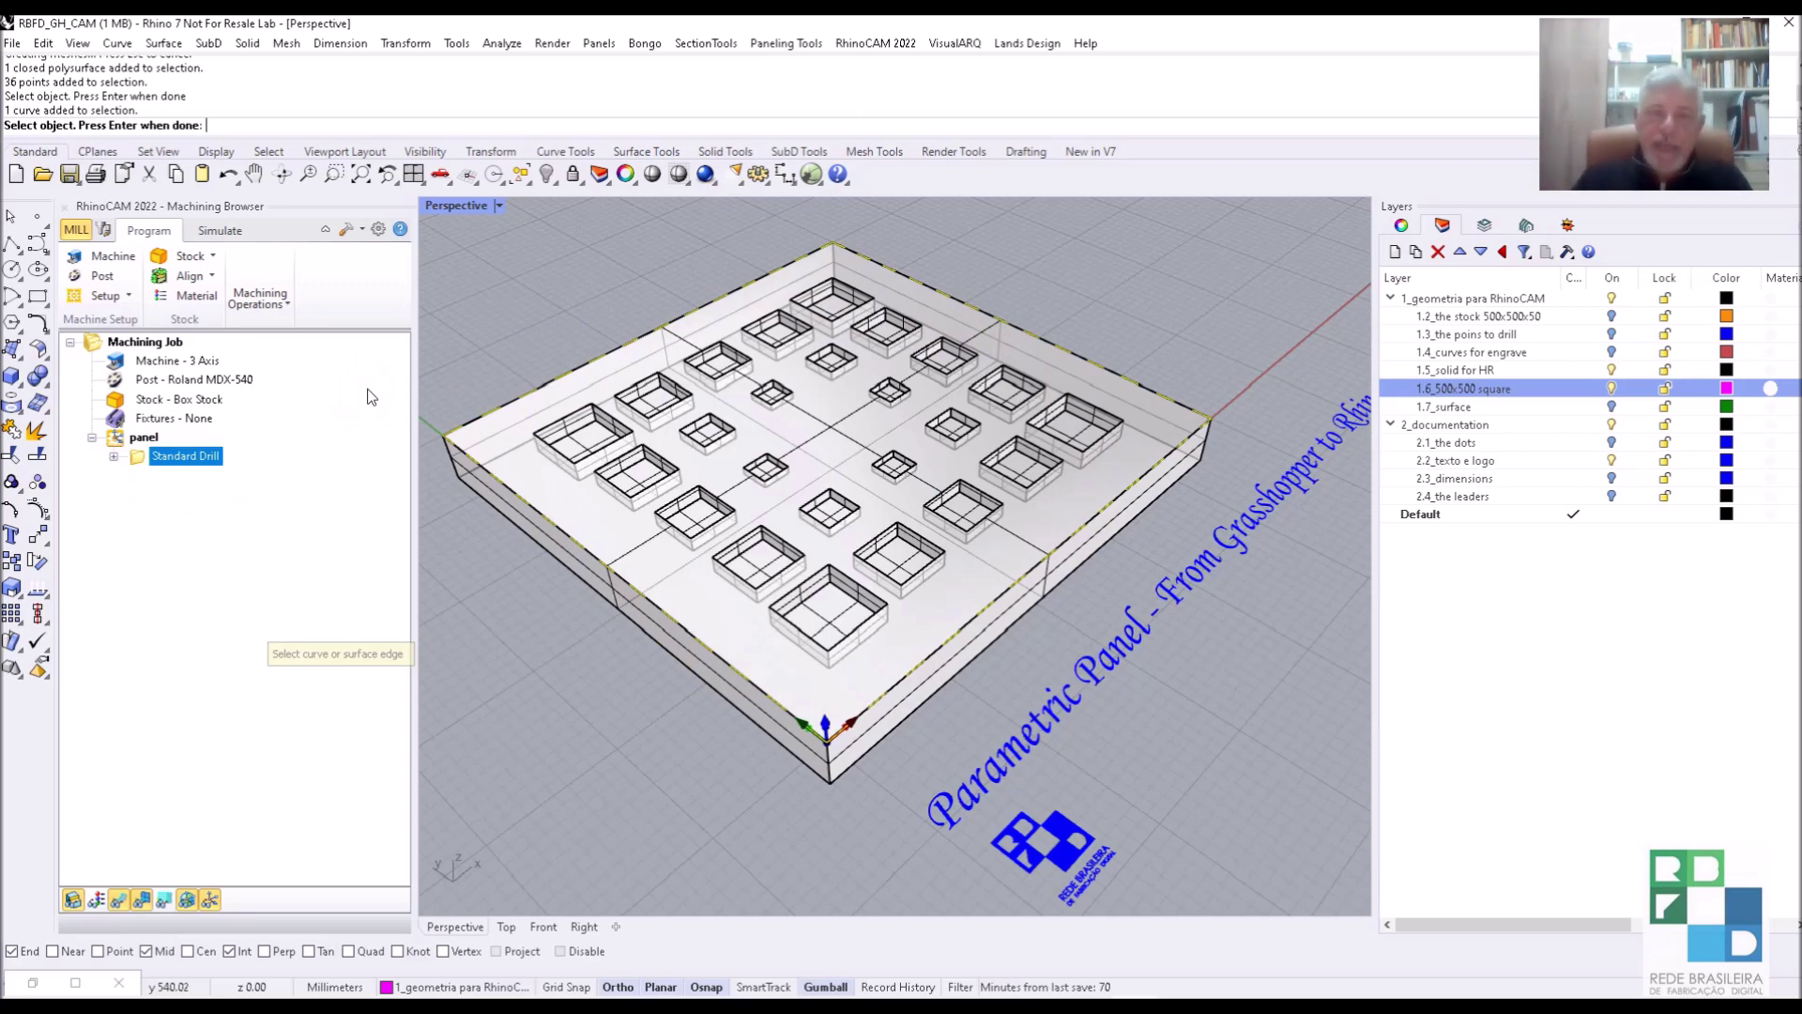
key("Return")
Set the roughing operation's stepdown control to a distance of 5 mm and open its cut parameters.
left_click(259, 224)
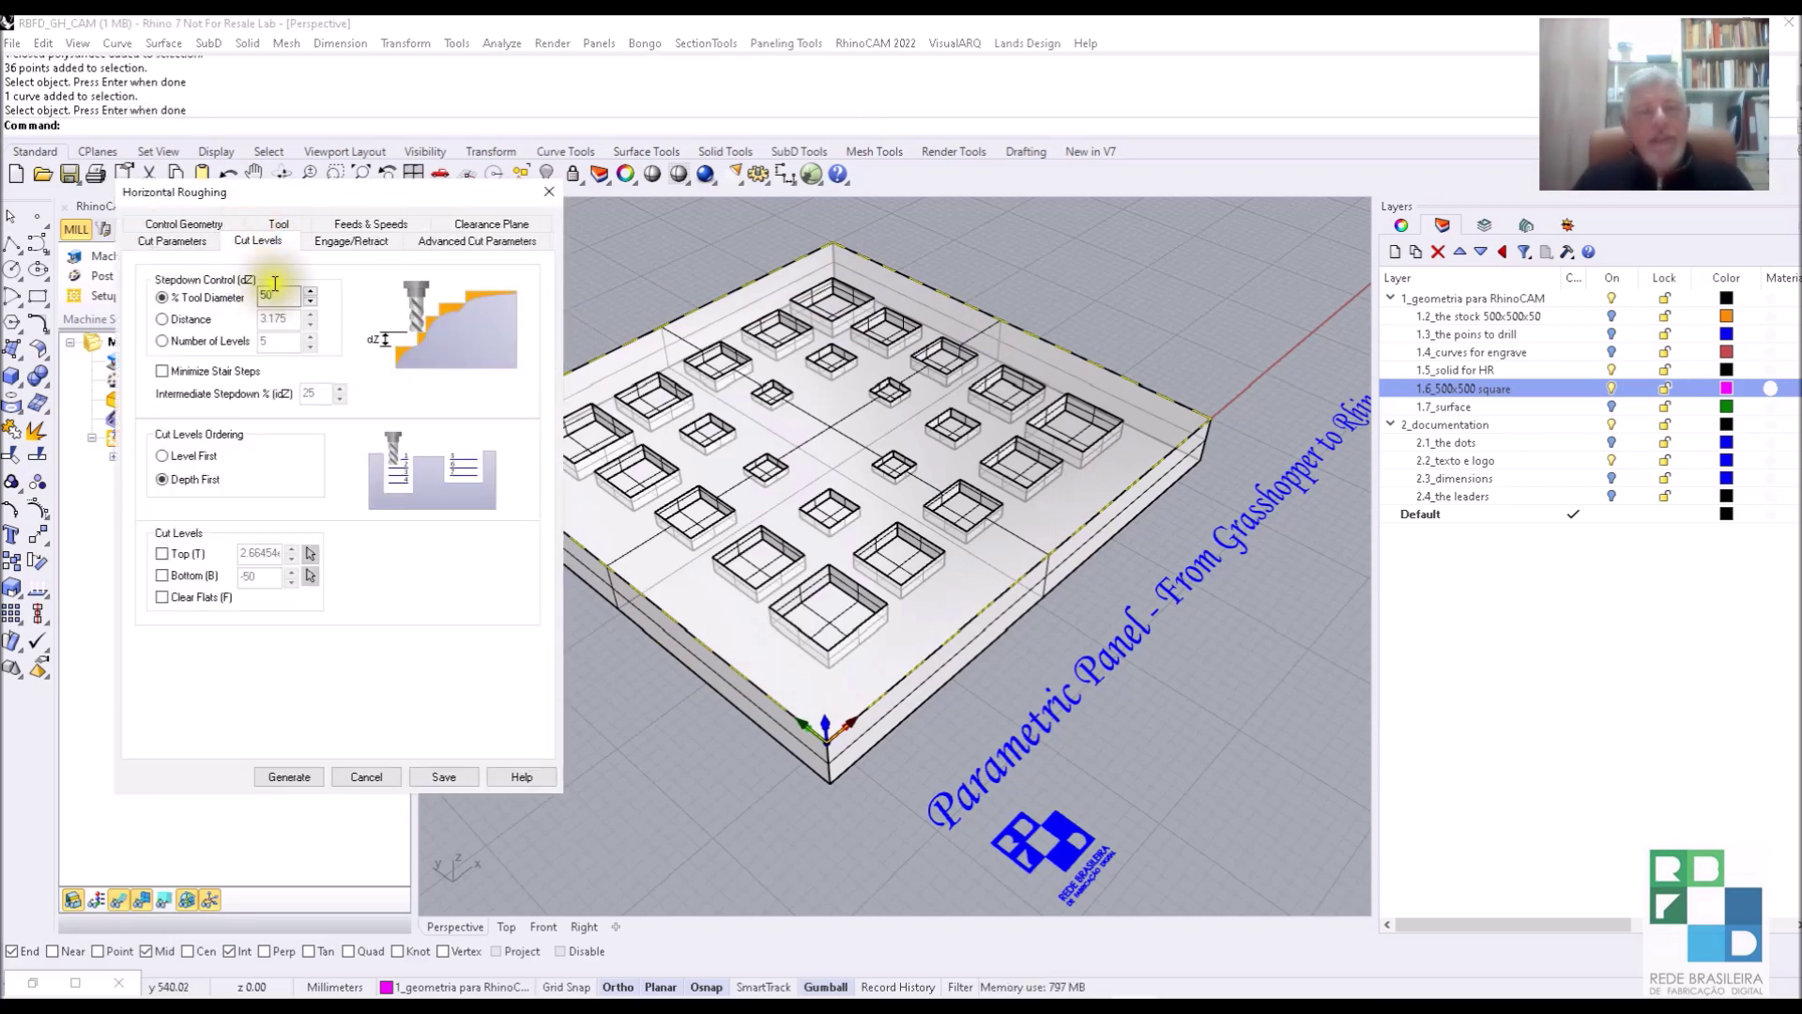
left_click(167, 322)
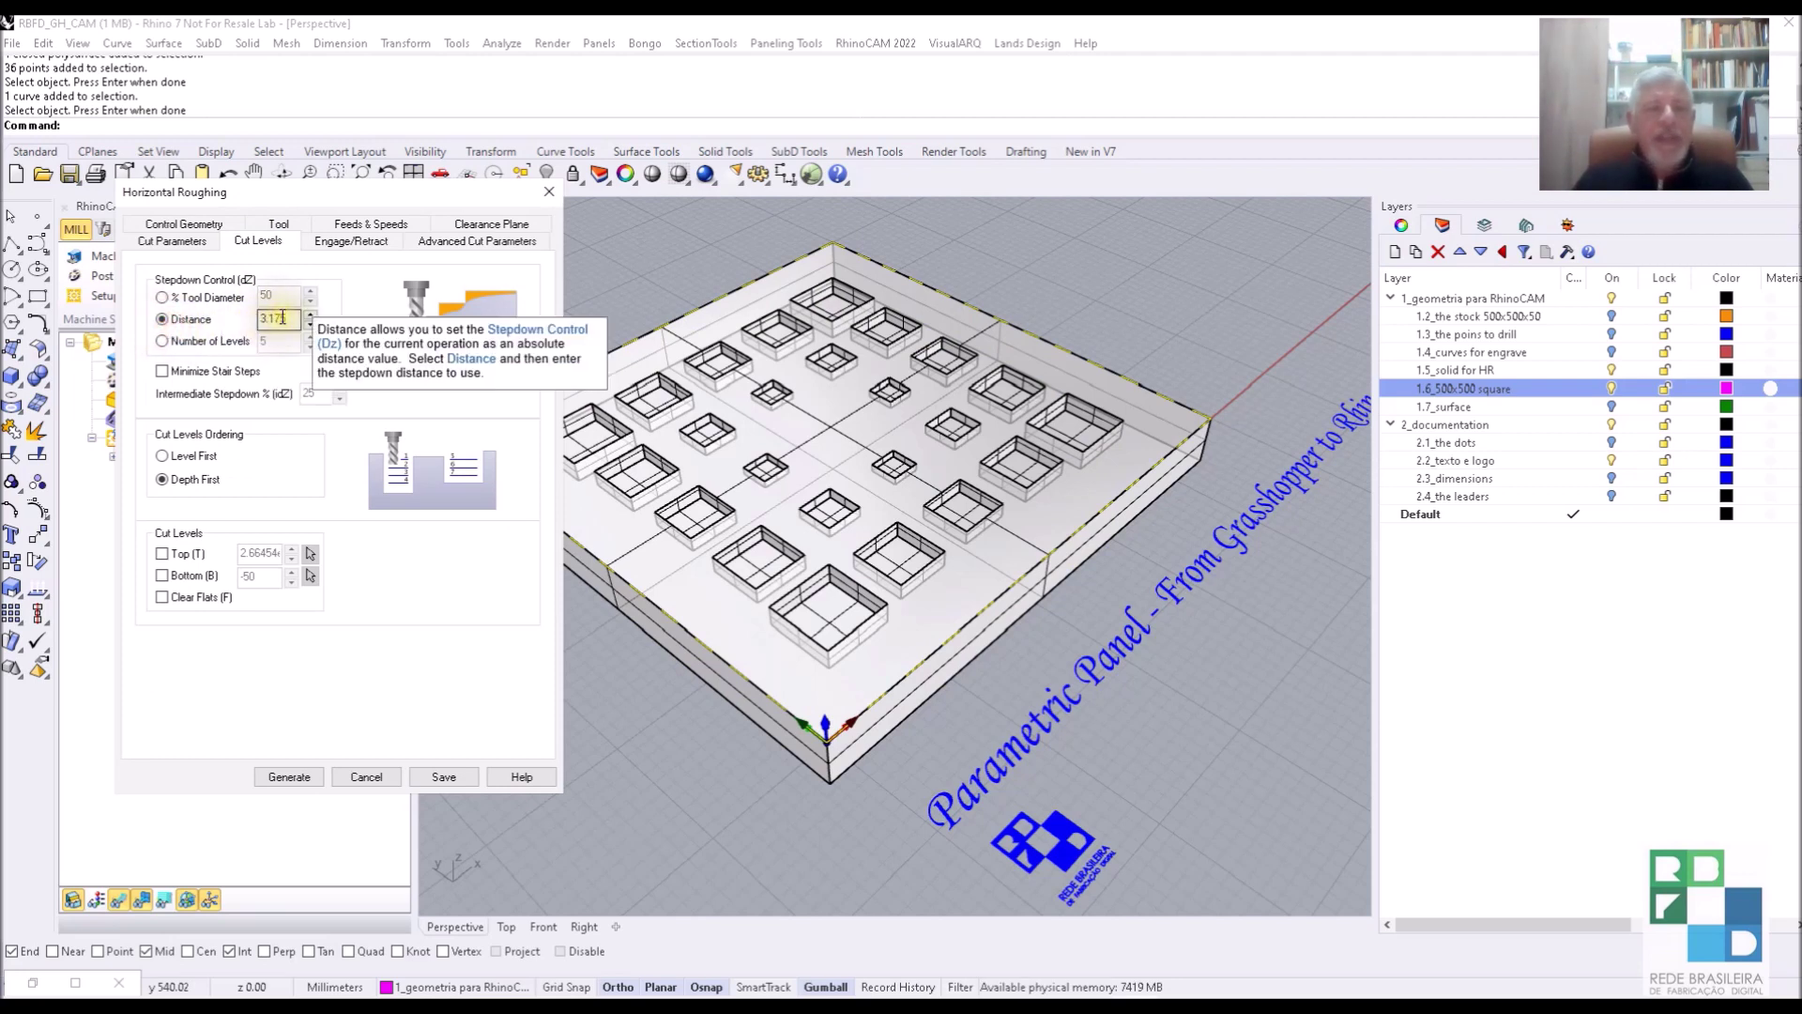
type("5")
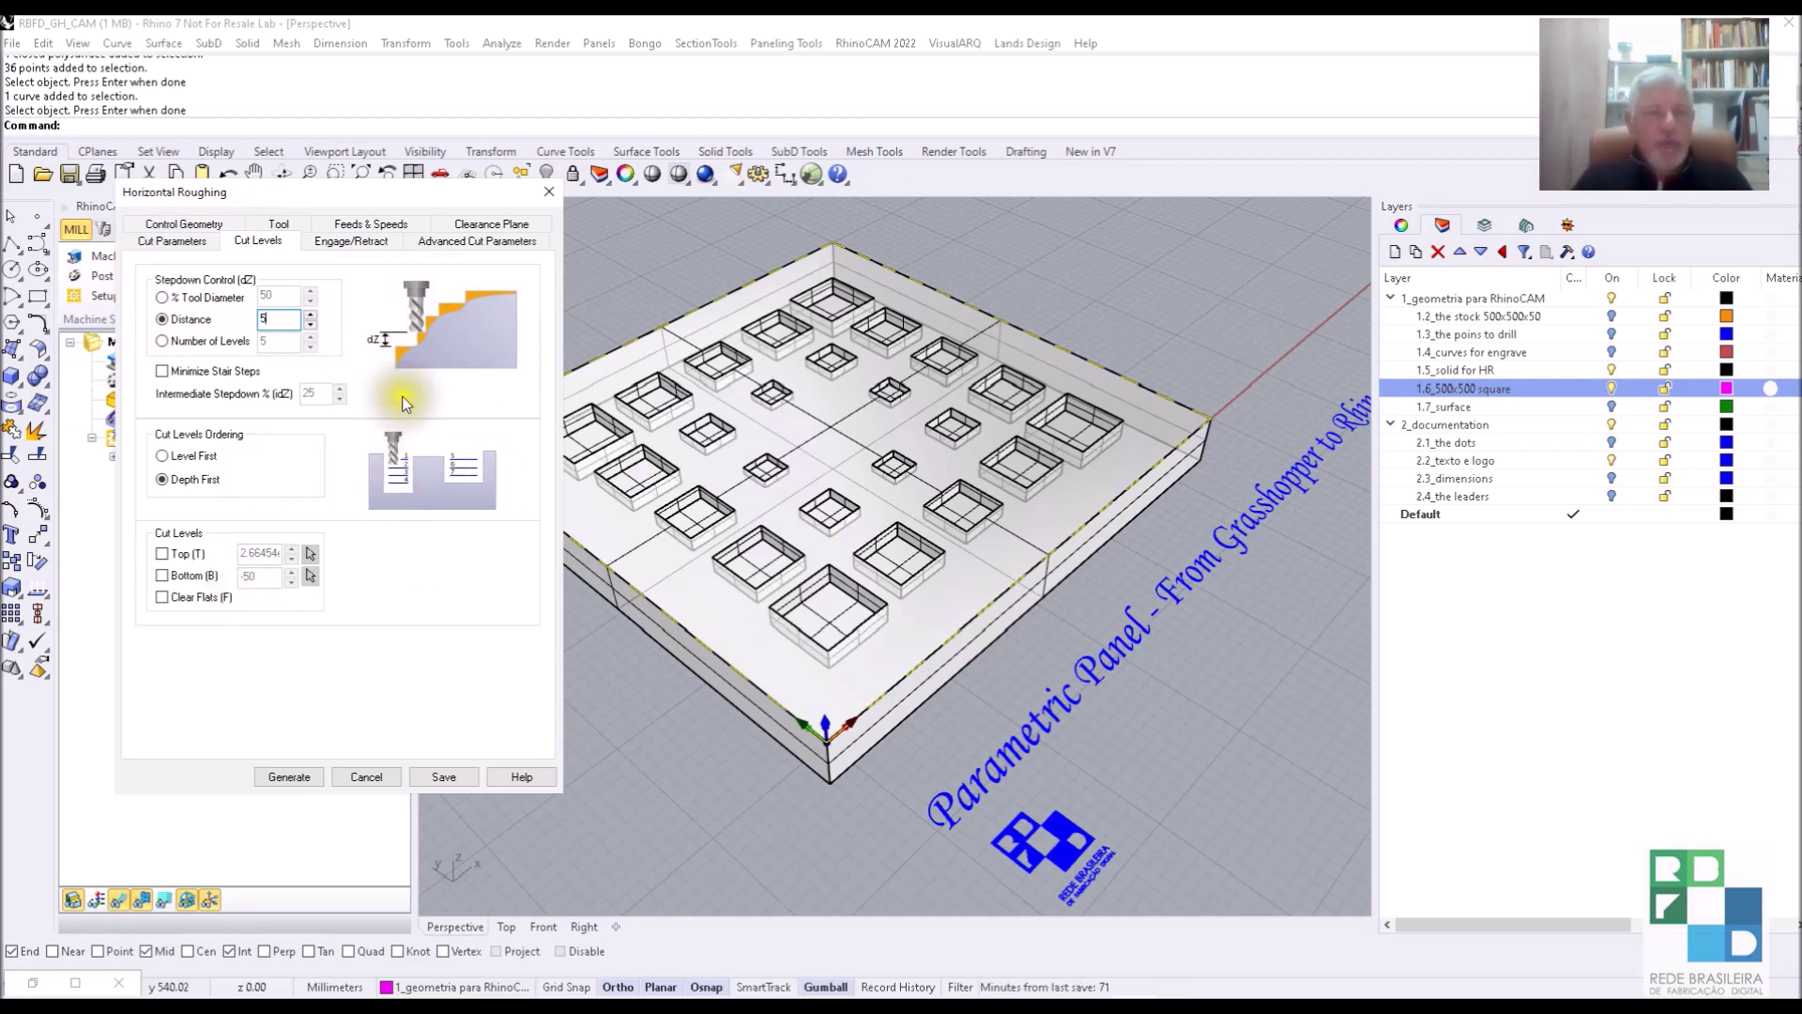
left_click(179, 241)
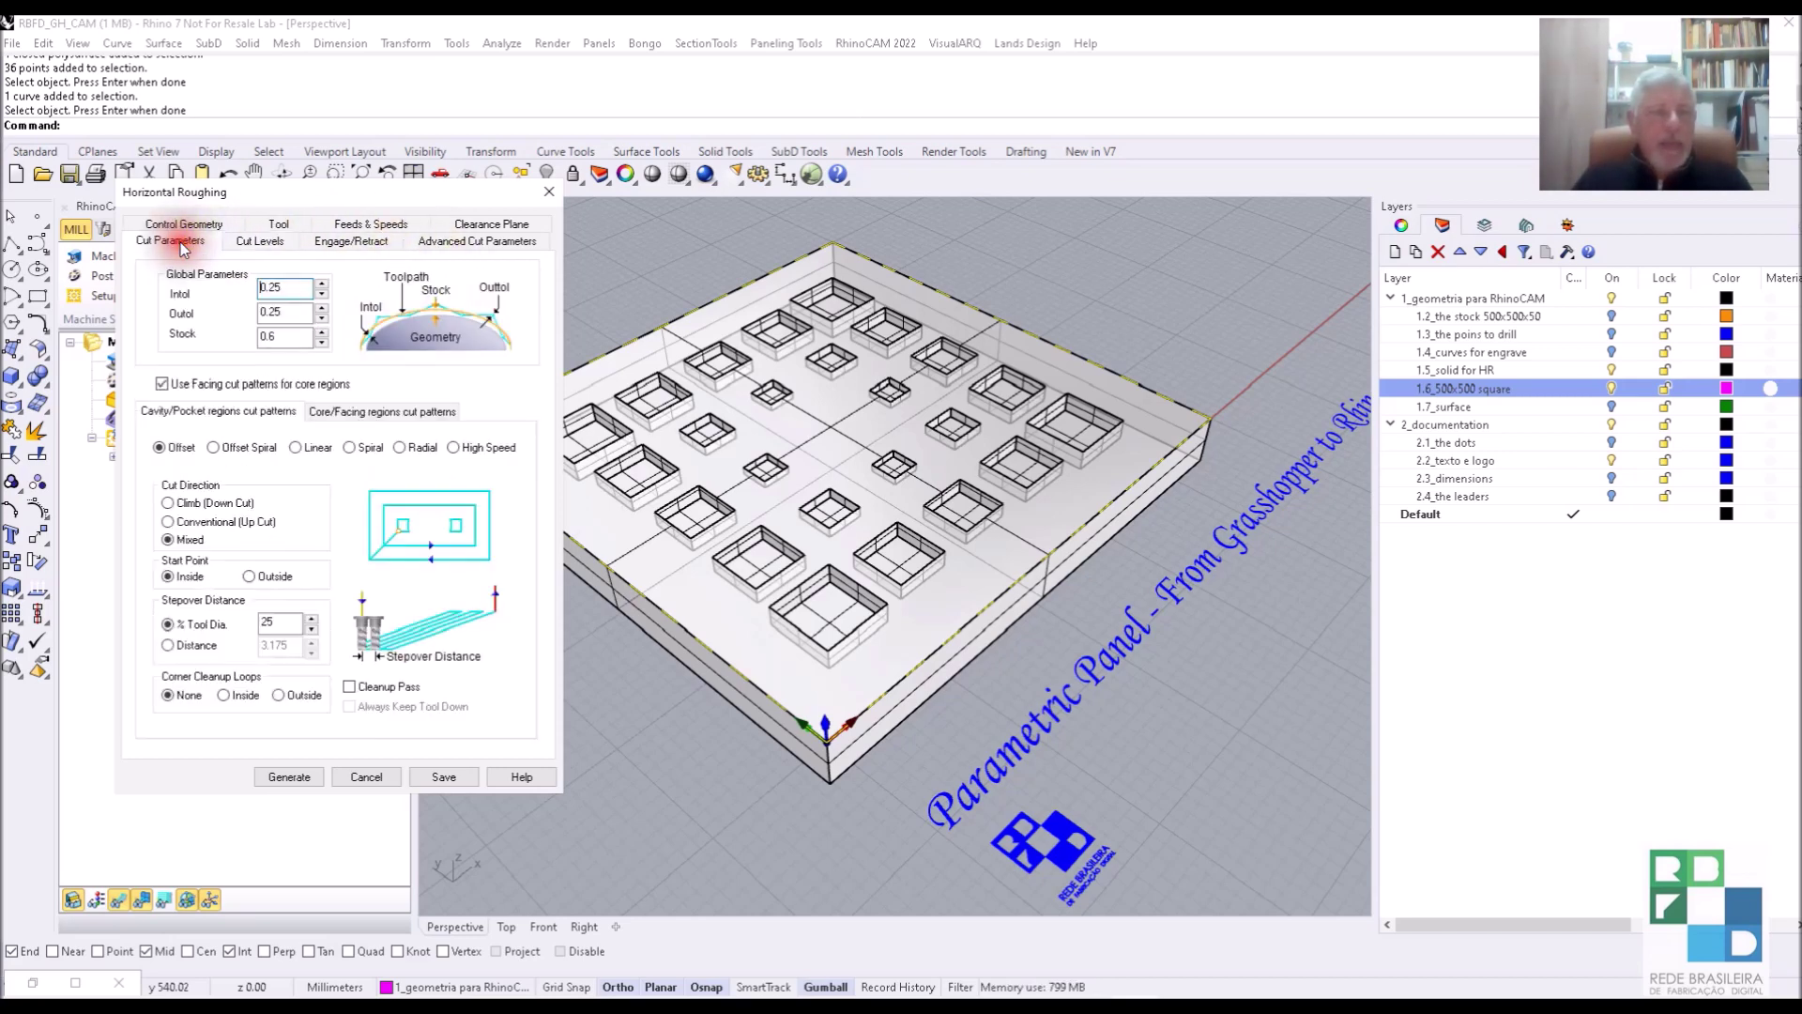
Set the roughing operation's stock to 0 and stepover to 50% of the tool diameter, and generate its toolpath.
double_click(293, 339)
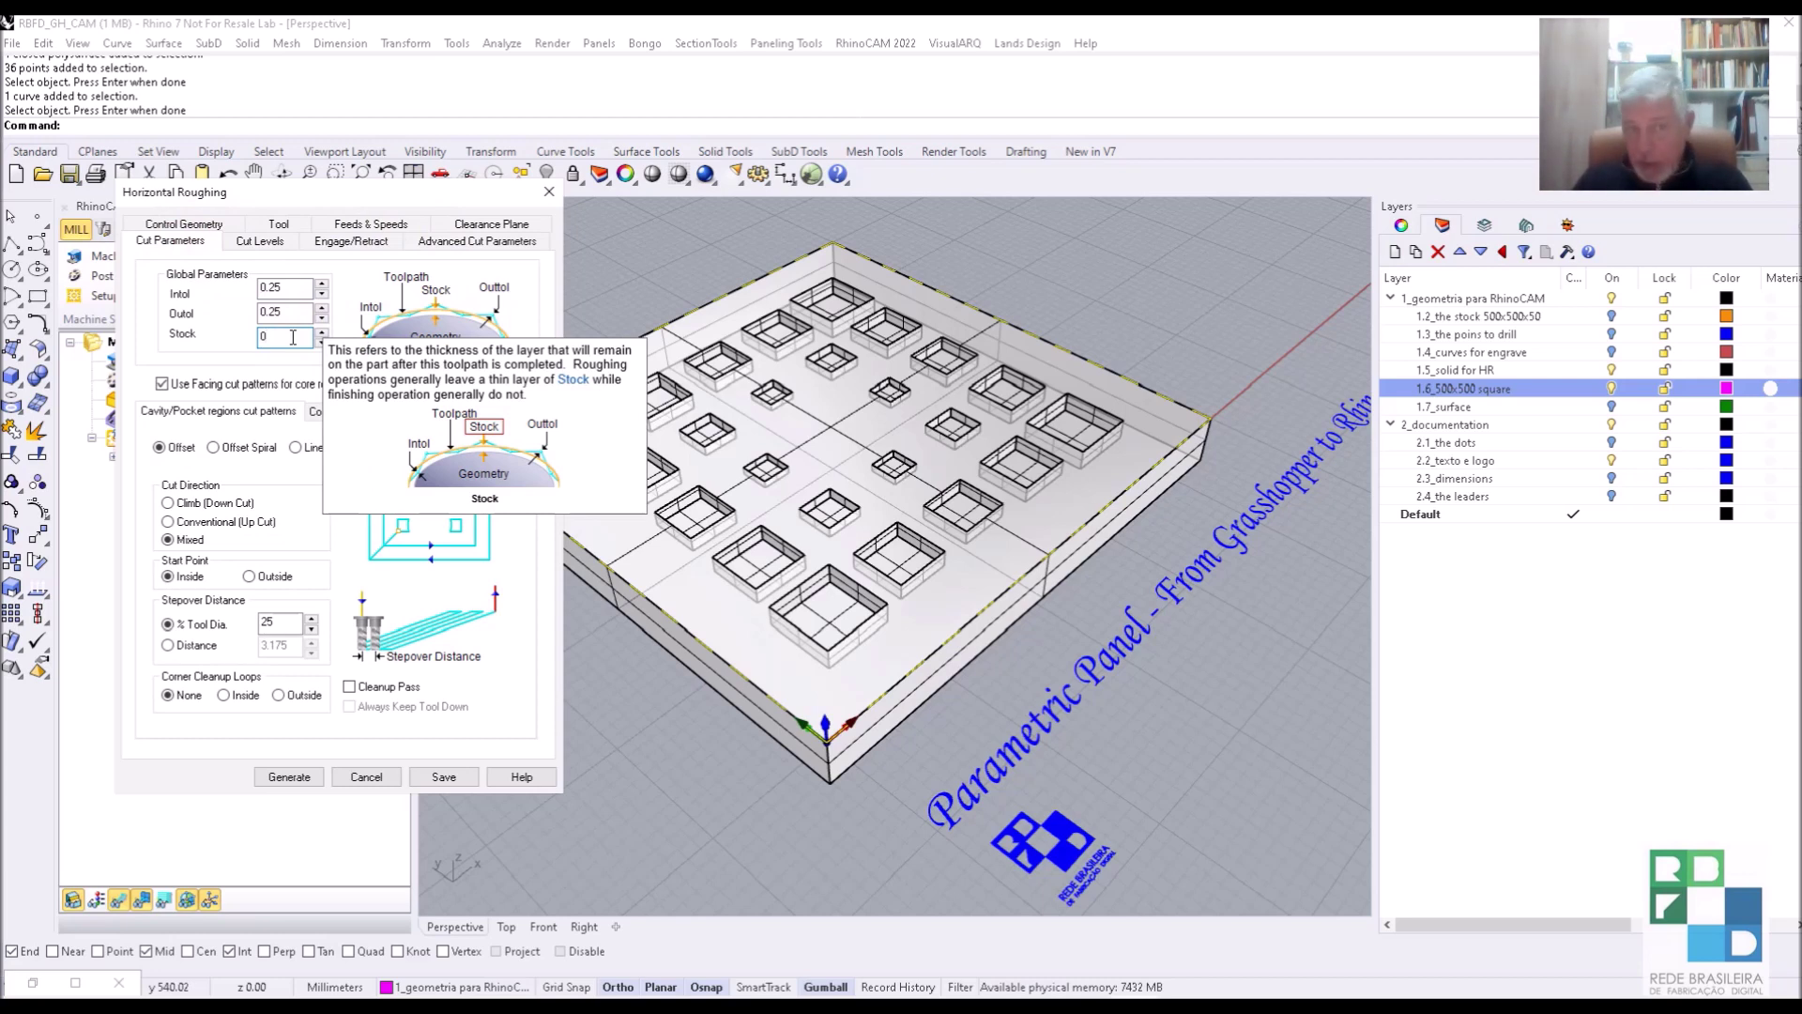
type("0")
left_click(270, 622)
double_click(271, 622)
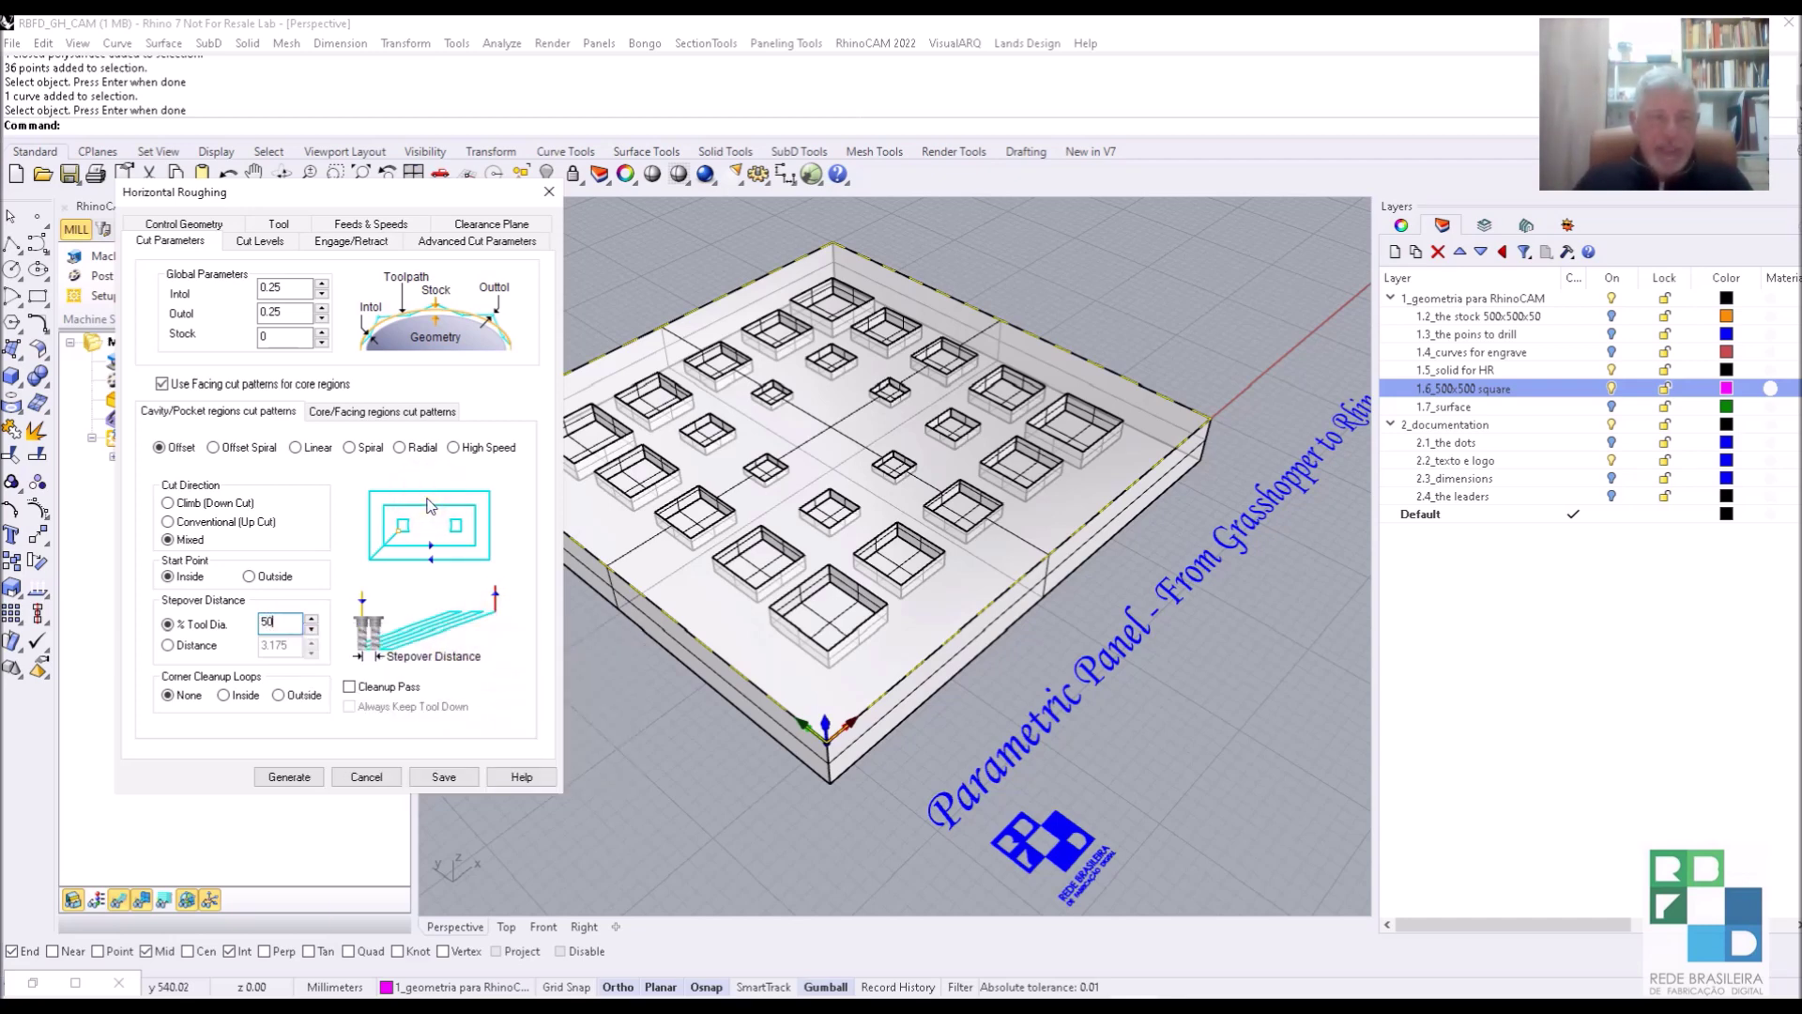
left_click(289, 776)
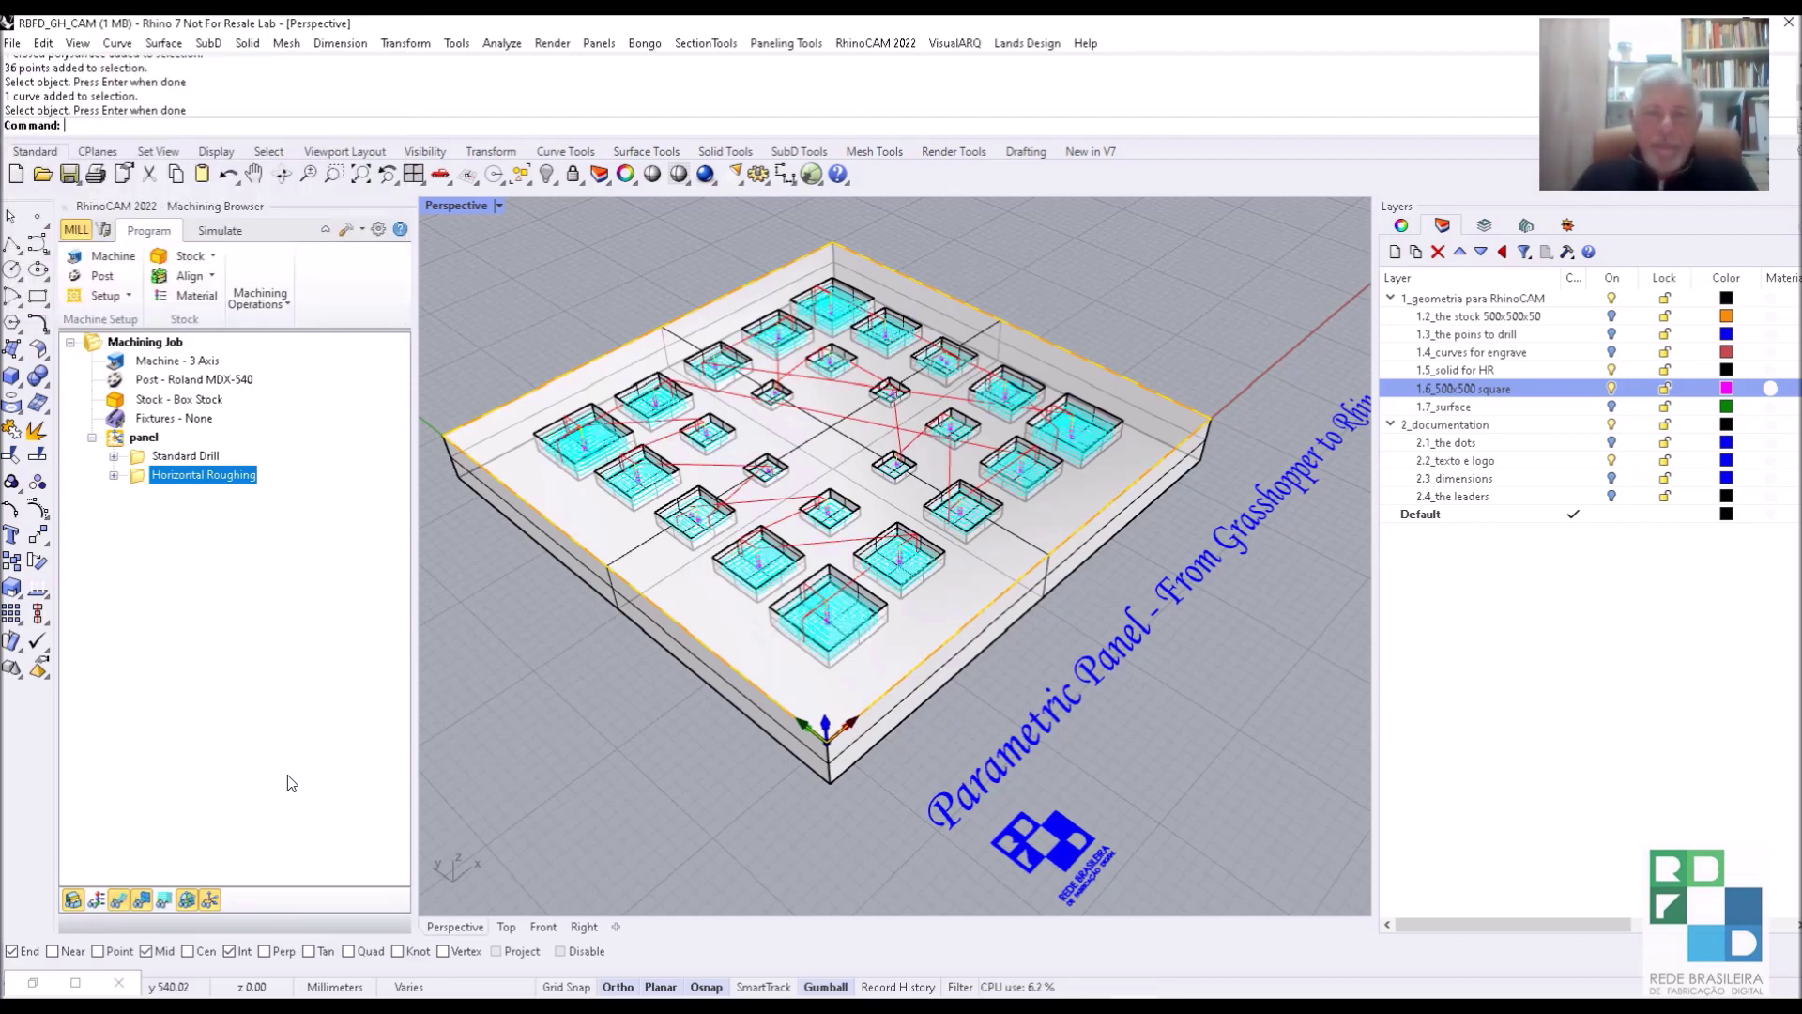
Simulate the Horizontal Roughing operation and inspect the milled pockets up close.
left_click(114, 475)
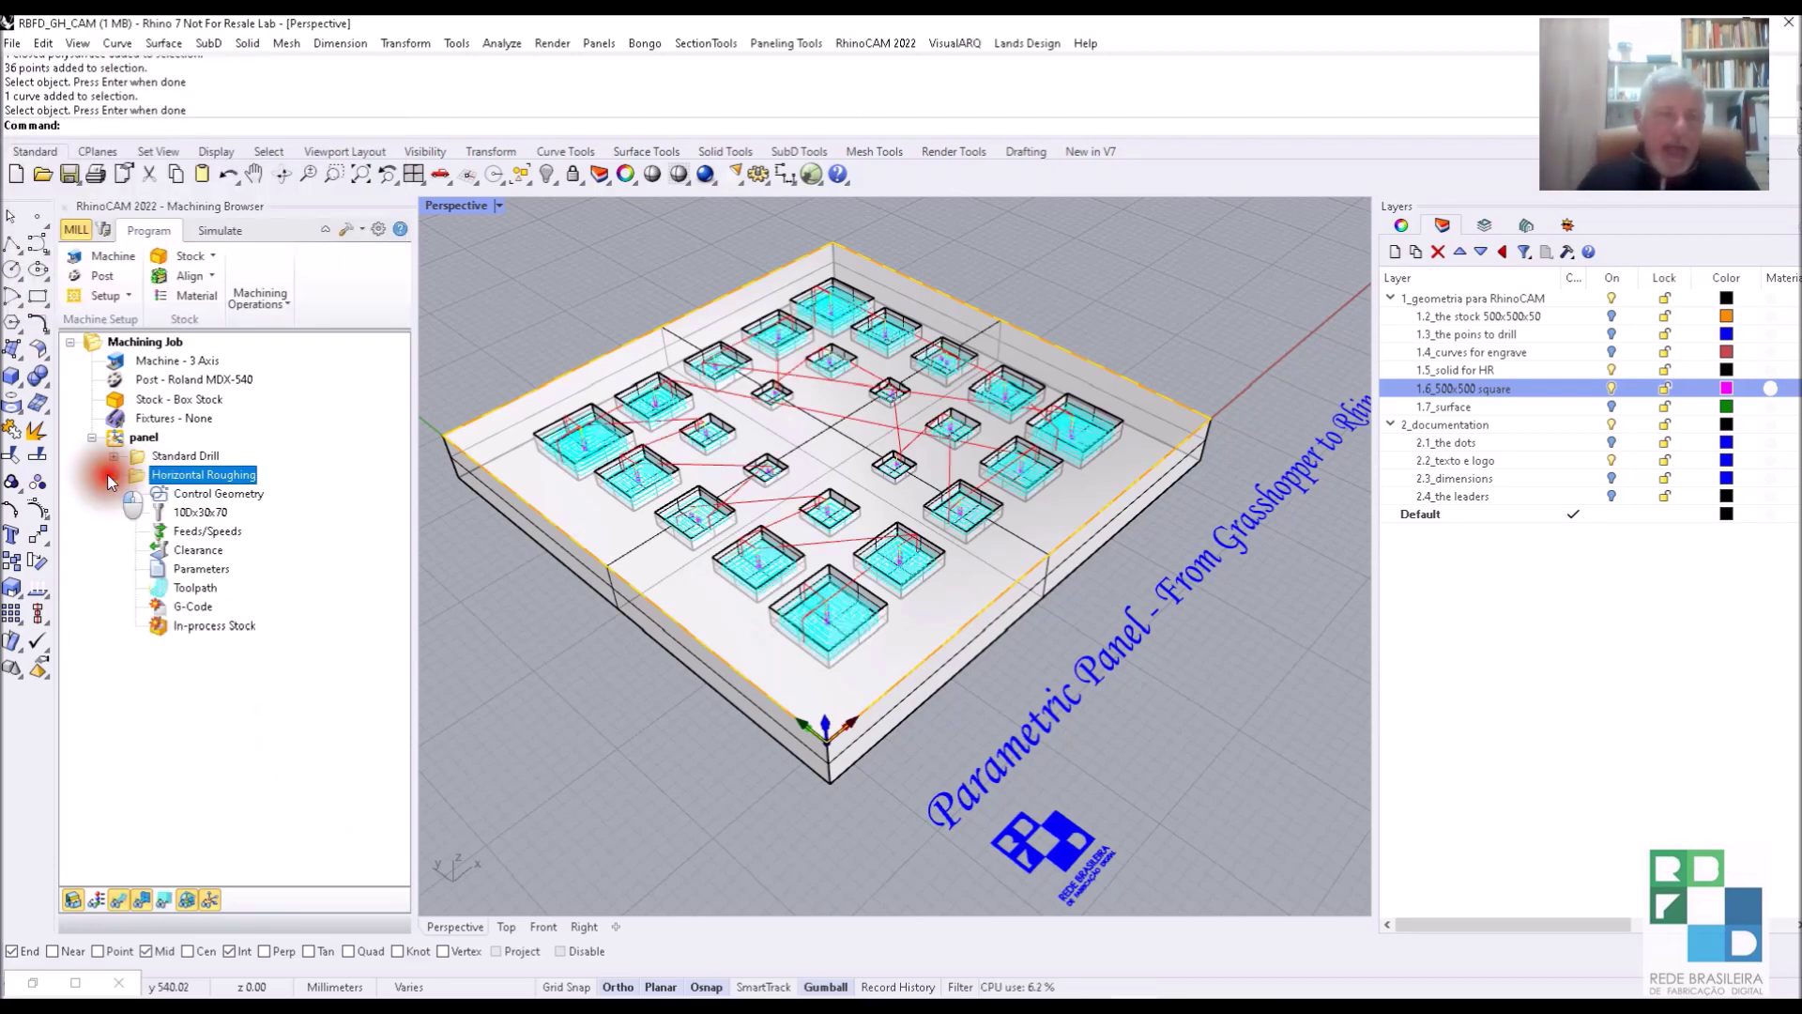
left_click(205, 478)
right_click(203, 479)
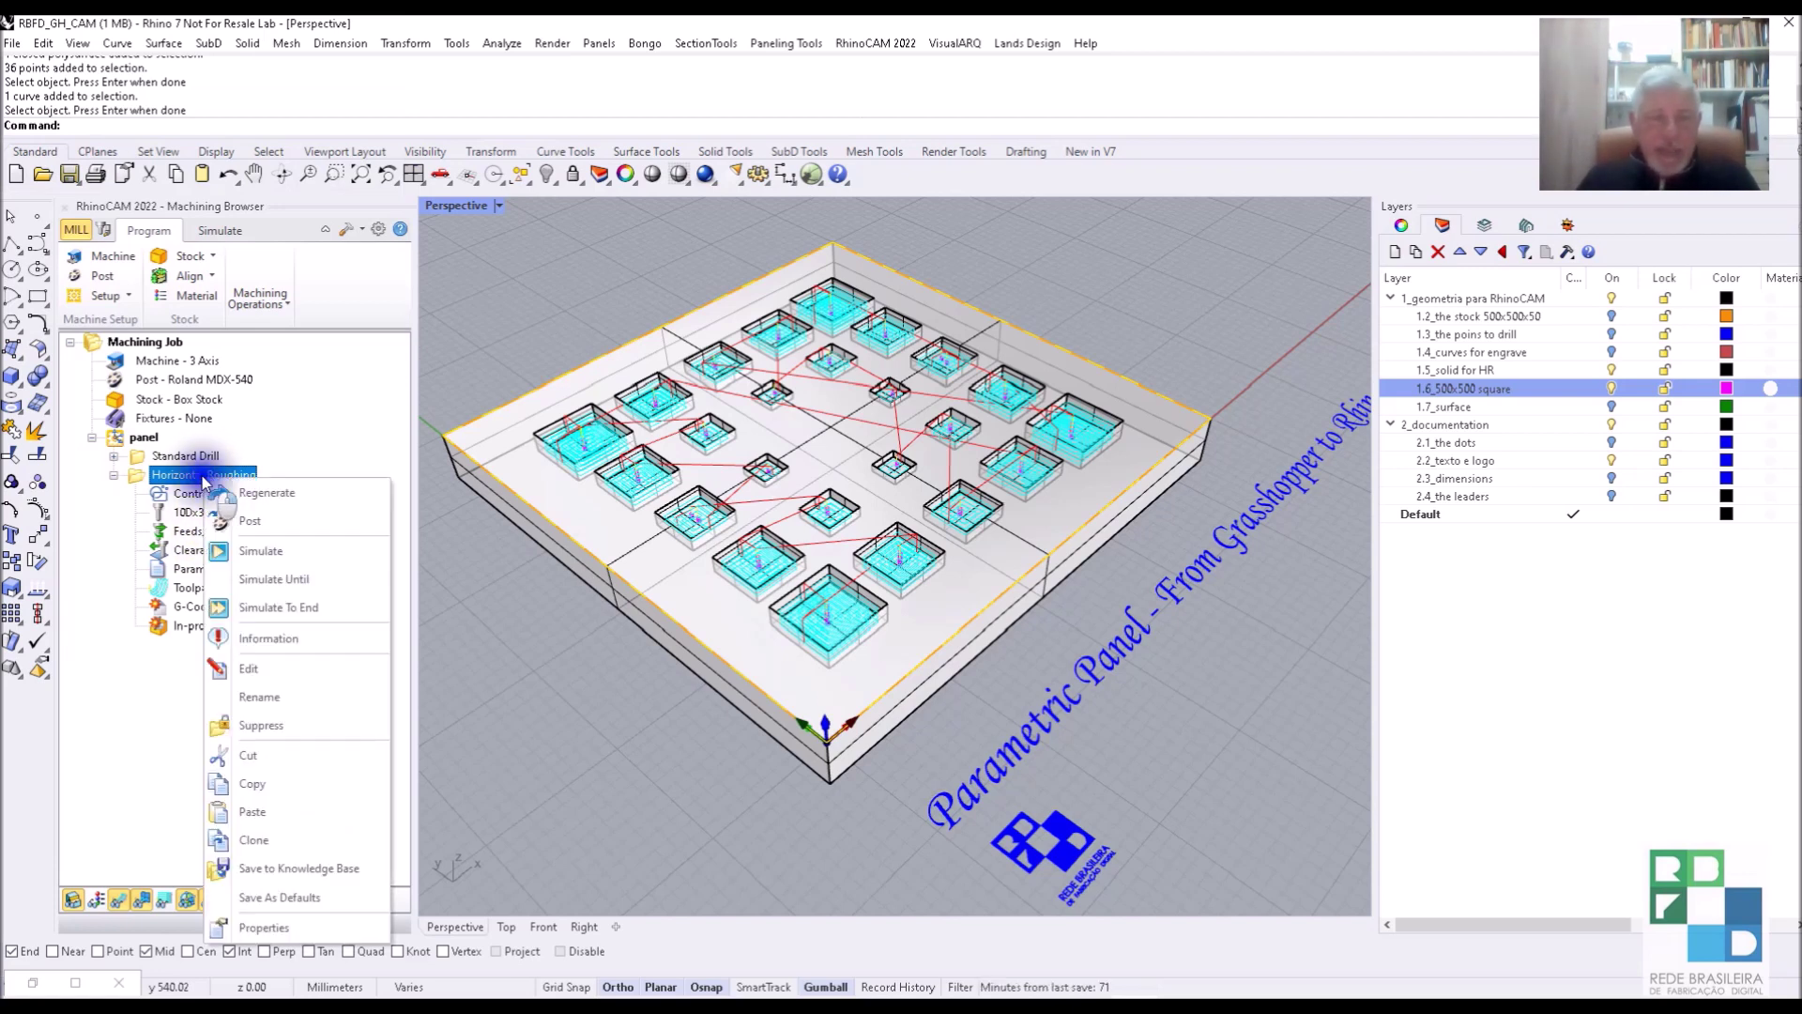
left_click(261, 551)
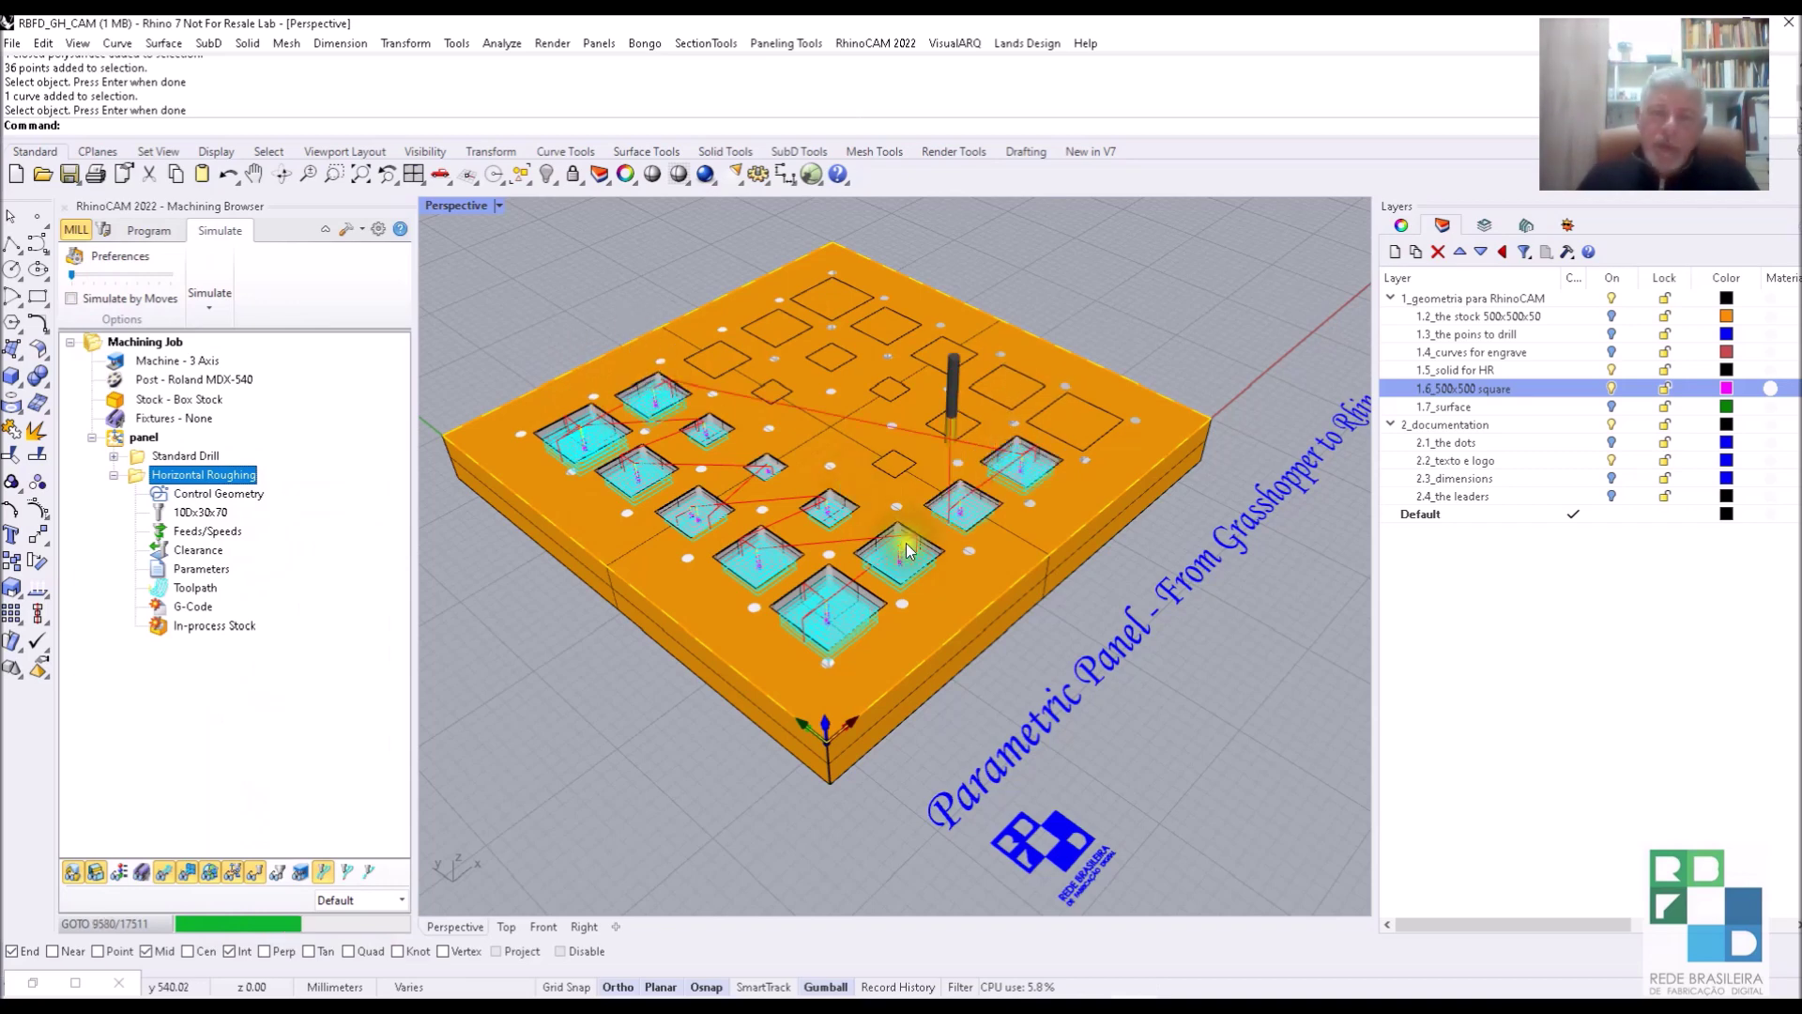
scroll(837, 481, "up", 10)
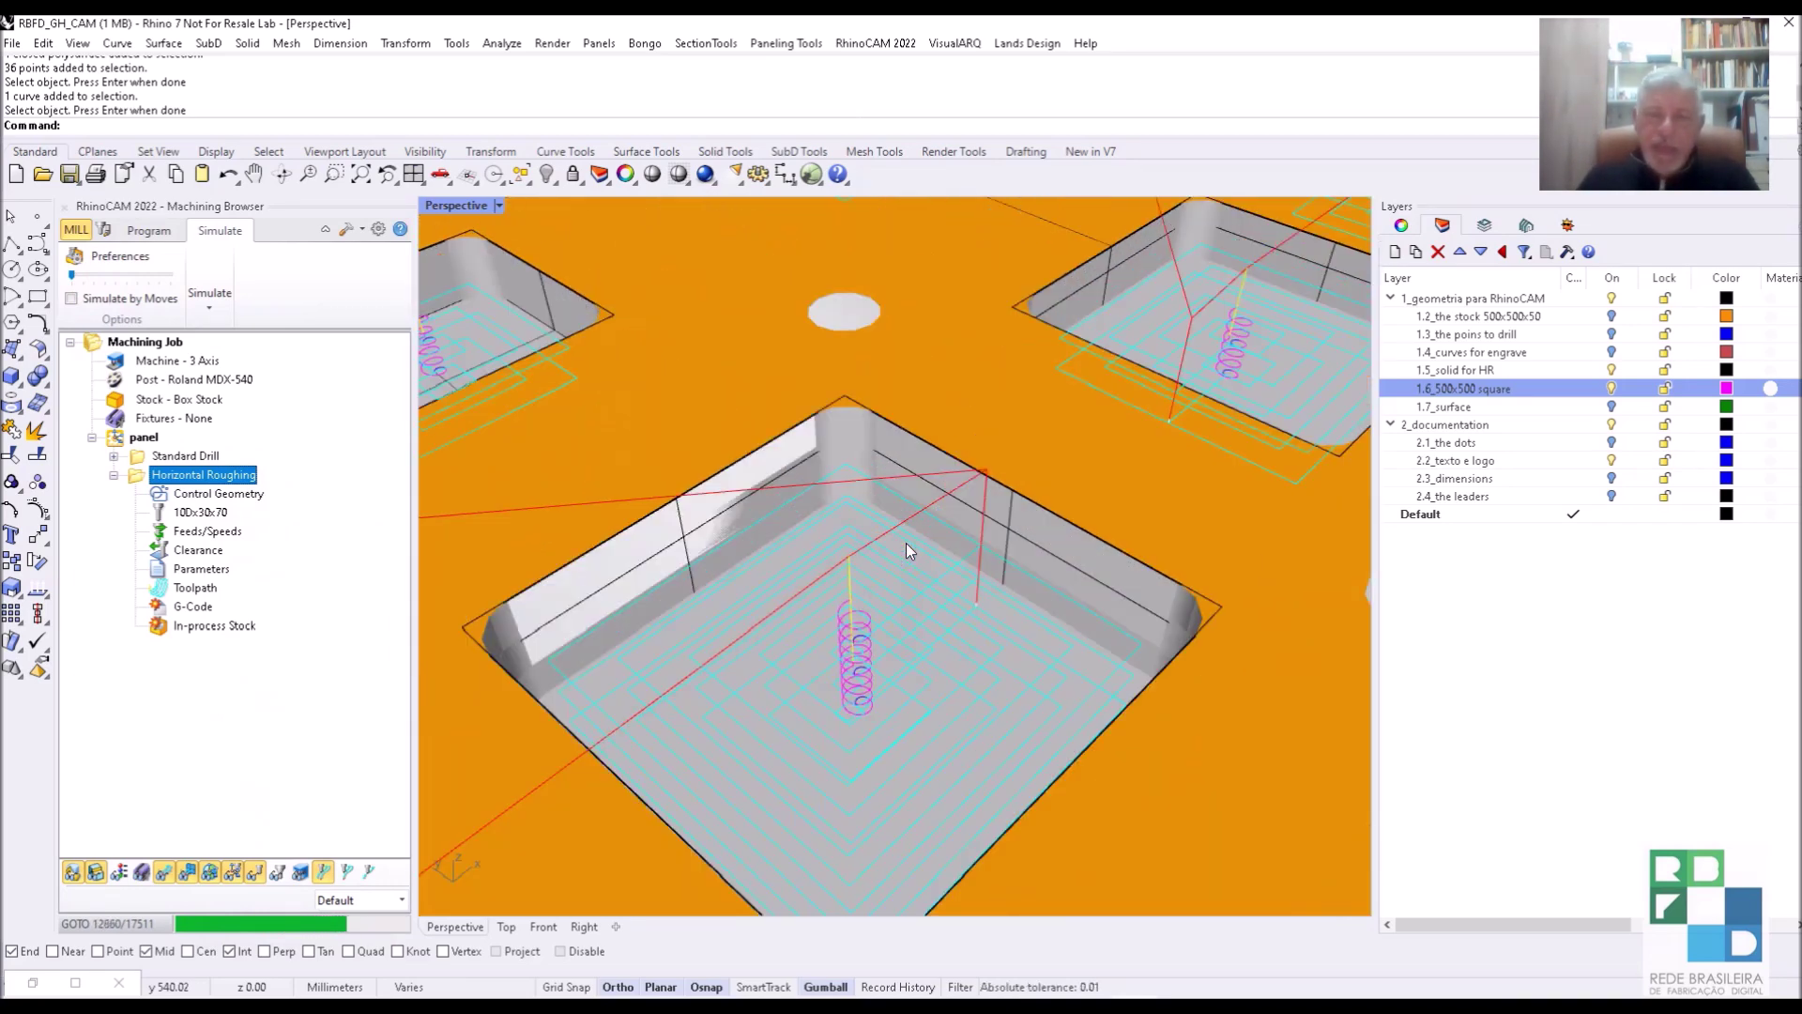
scroll(904, 543, "down", 10)
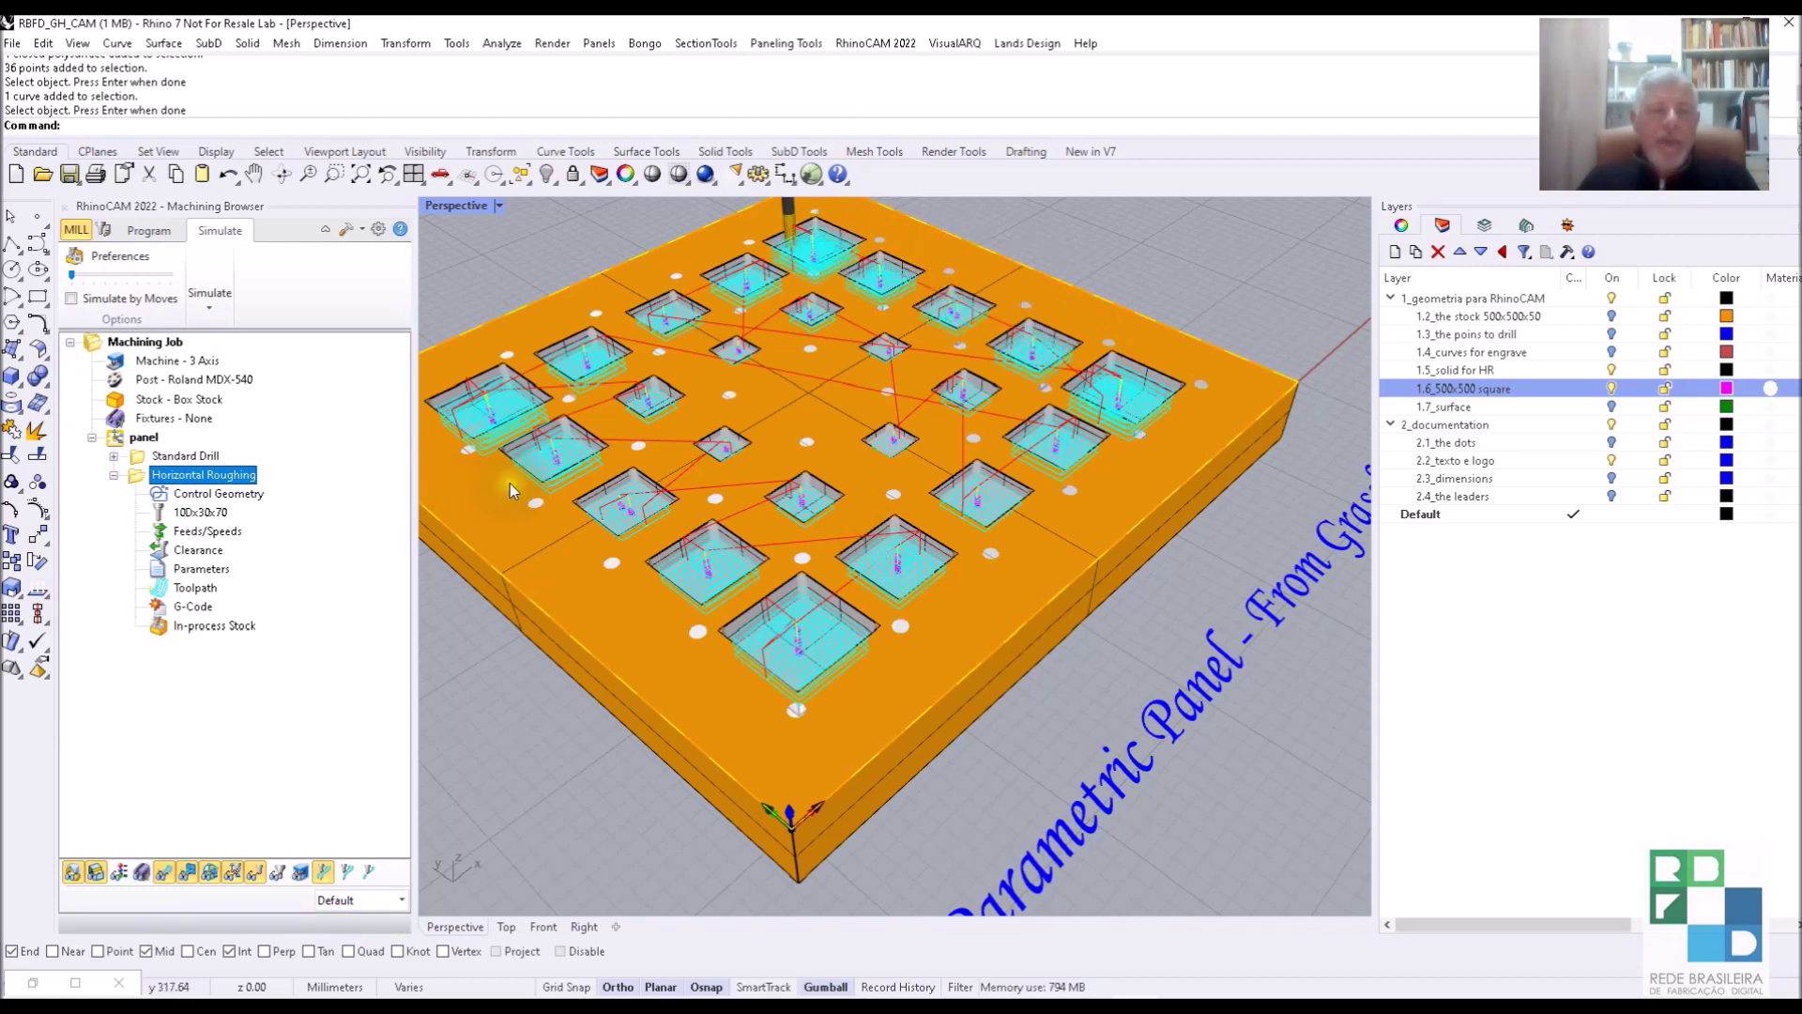
Compare the simulated stock of the Standard Drill operation with that of Horizontal Roughing.
left_click(197, 456)
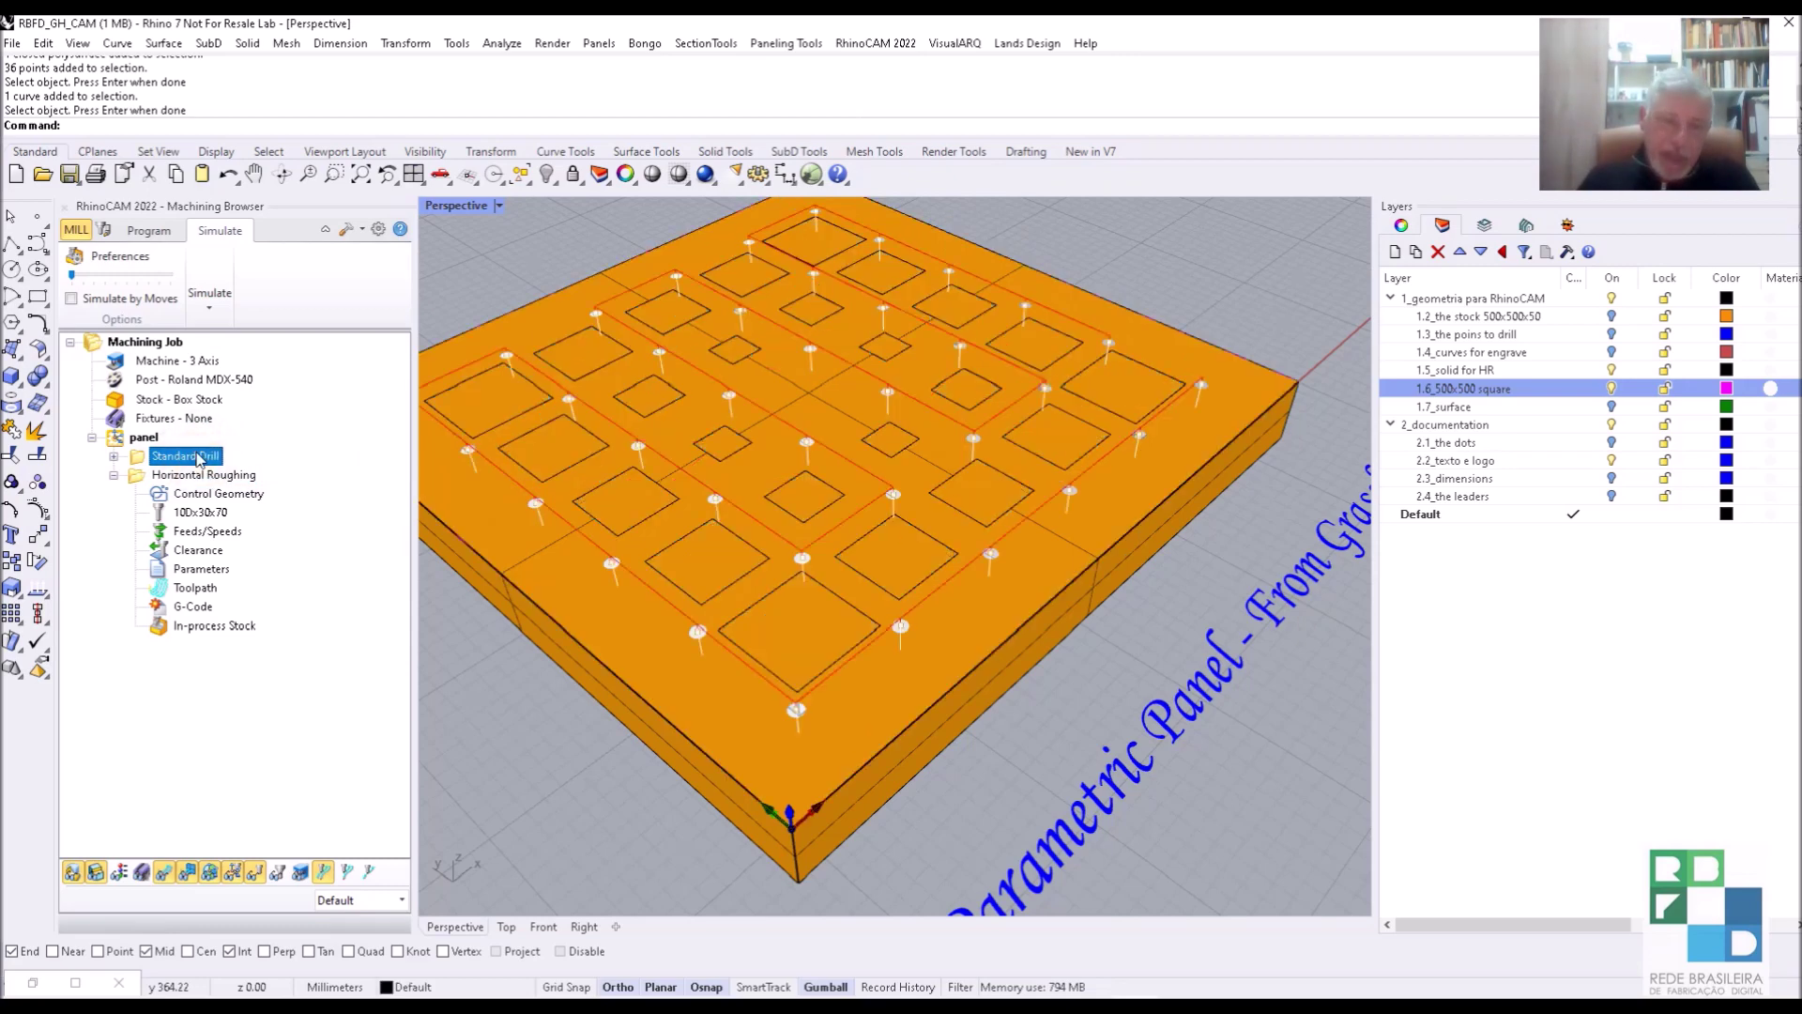
left_click(183, 475)
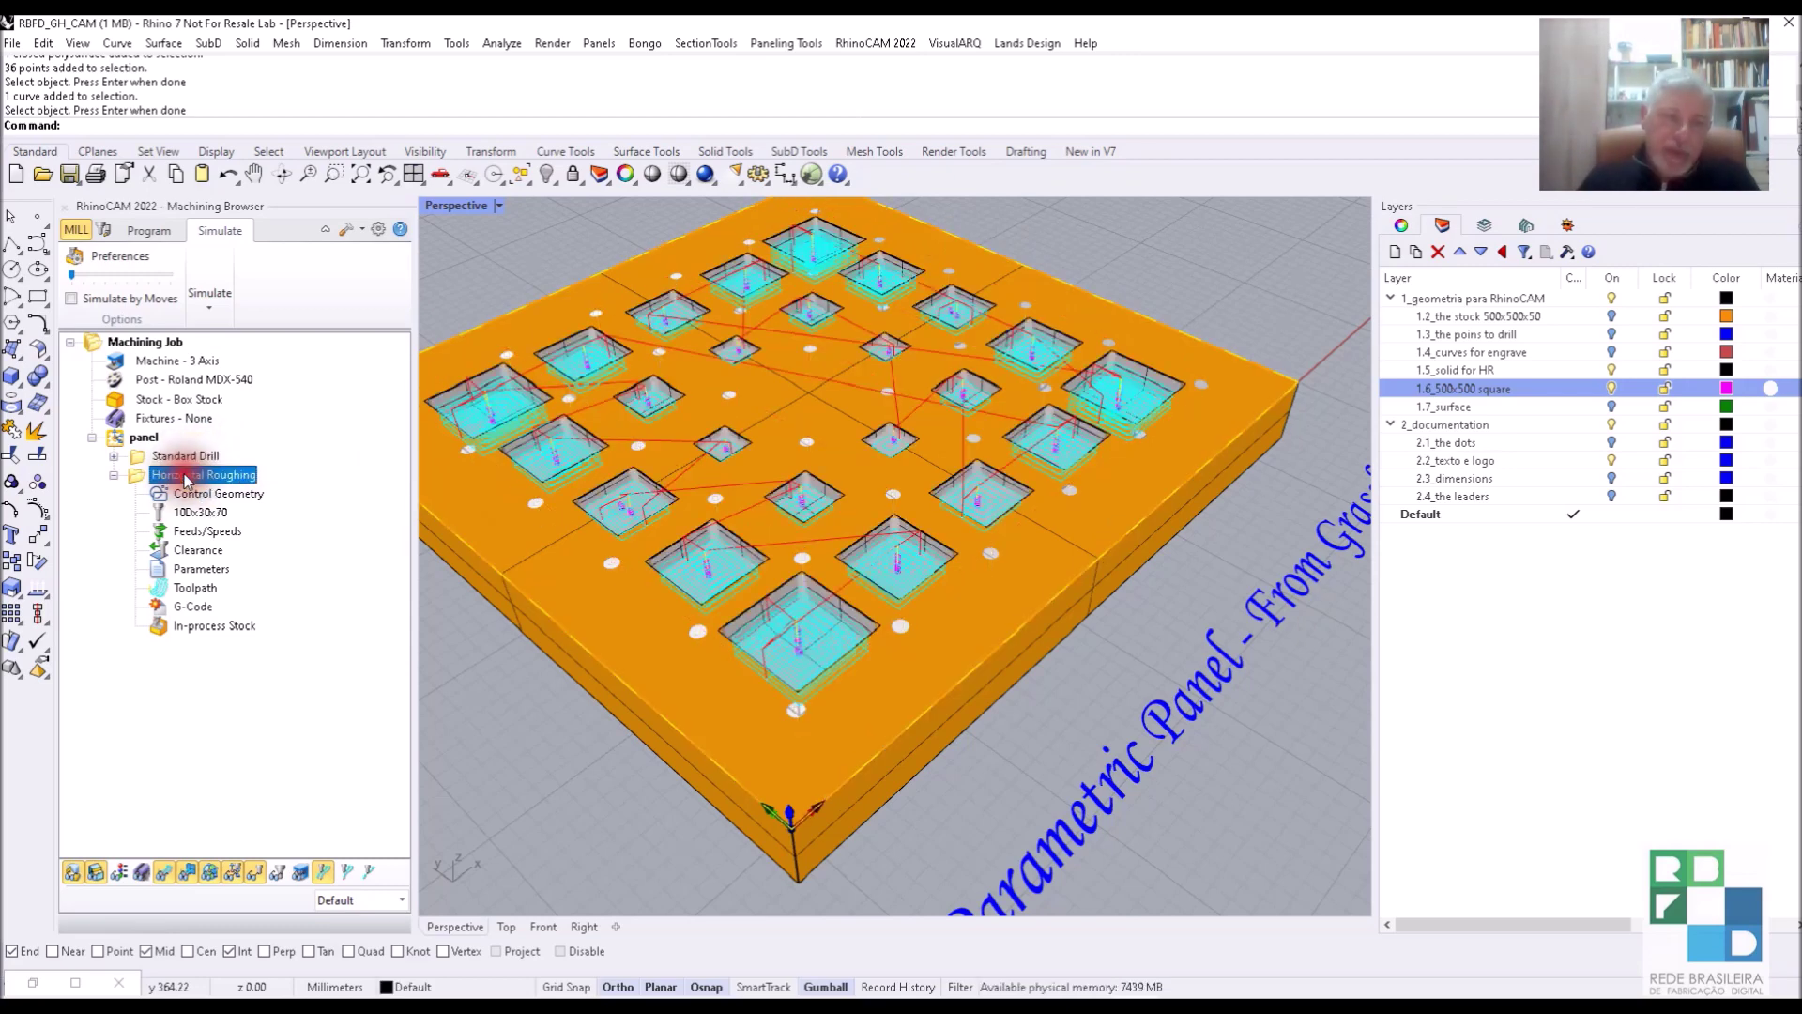
left_click(113, 476)
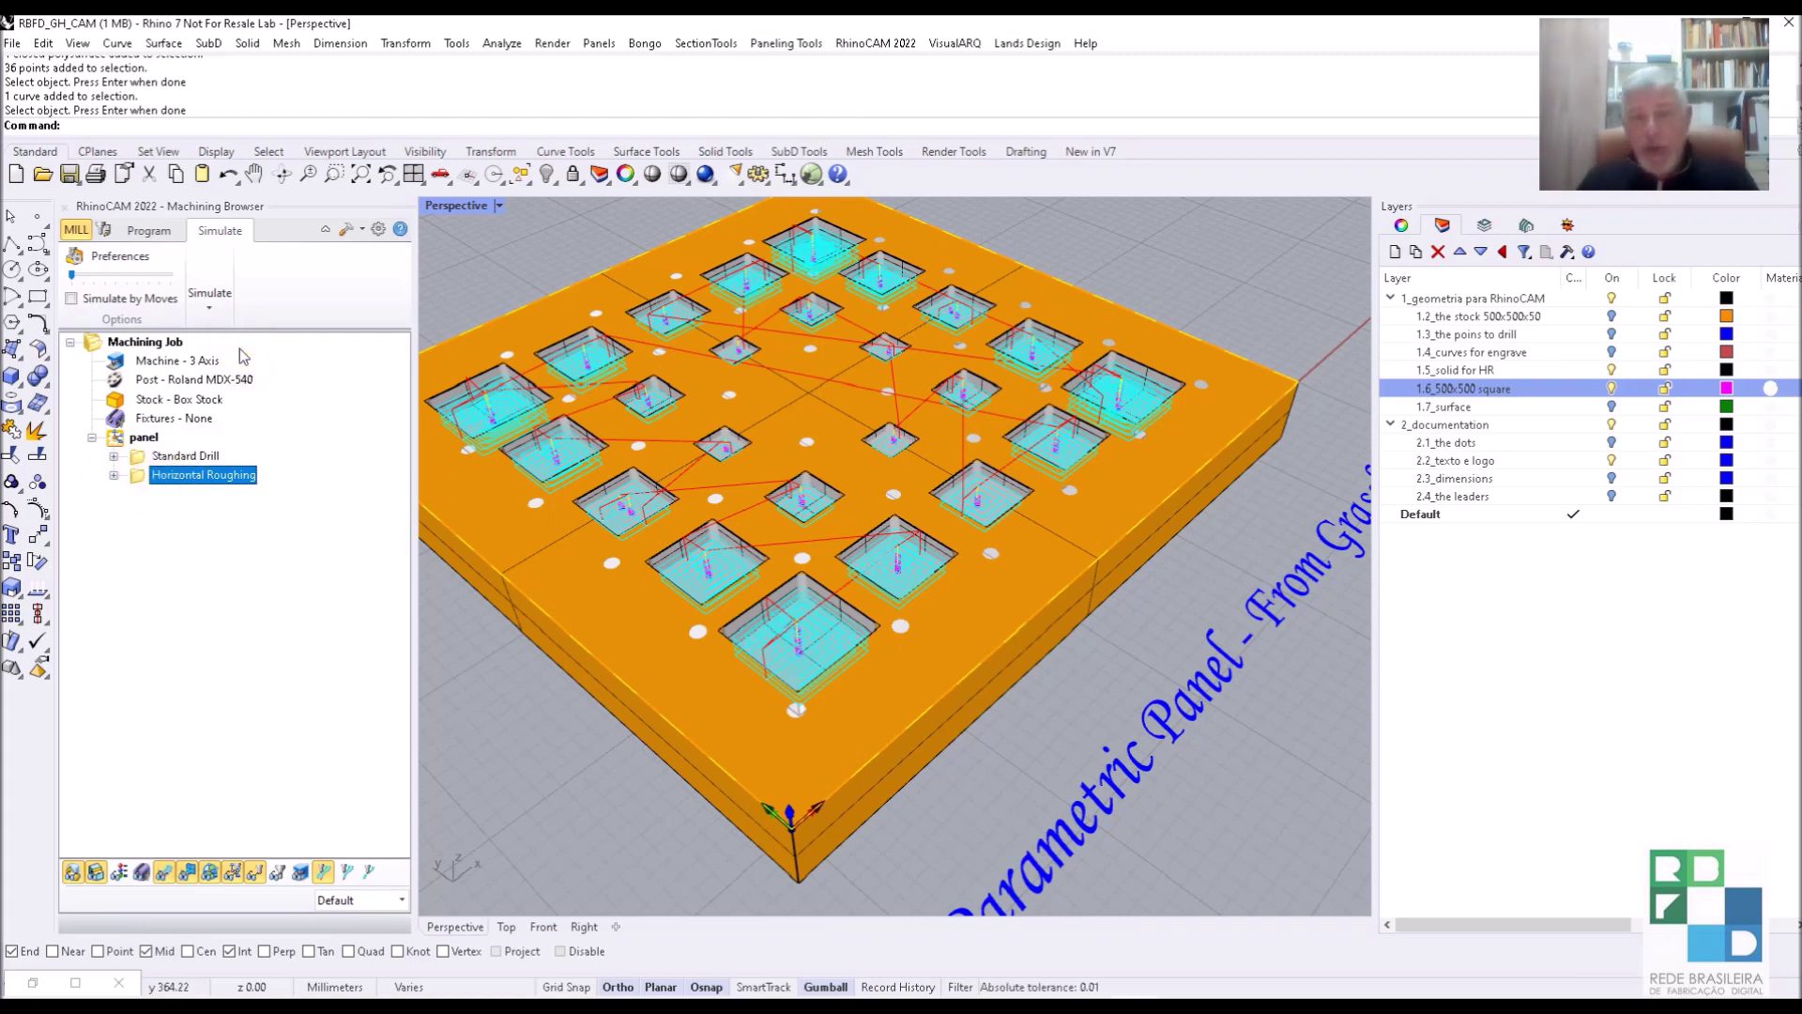
Return to machining programming, start a 2 1/2 Axis Pocketing operation and remove all its preselected machining regions.
left_click(151, 231)
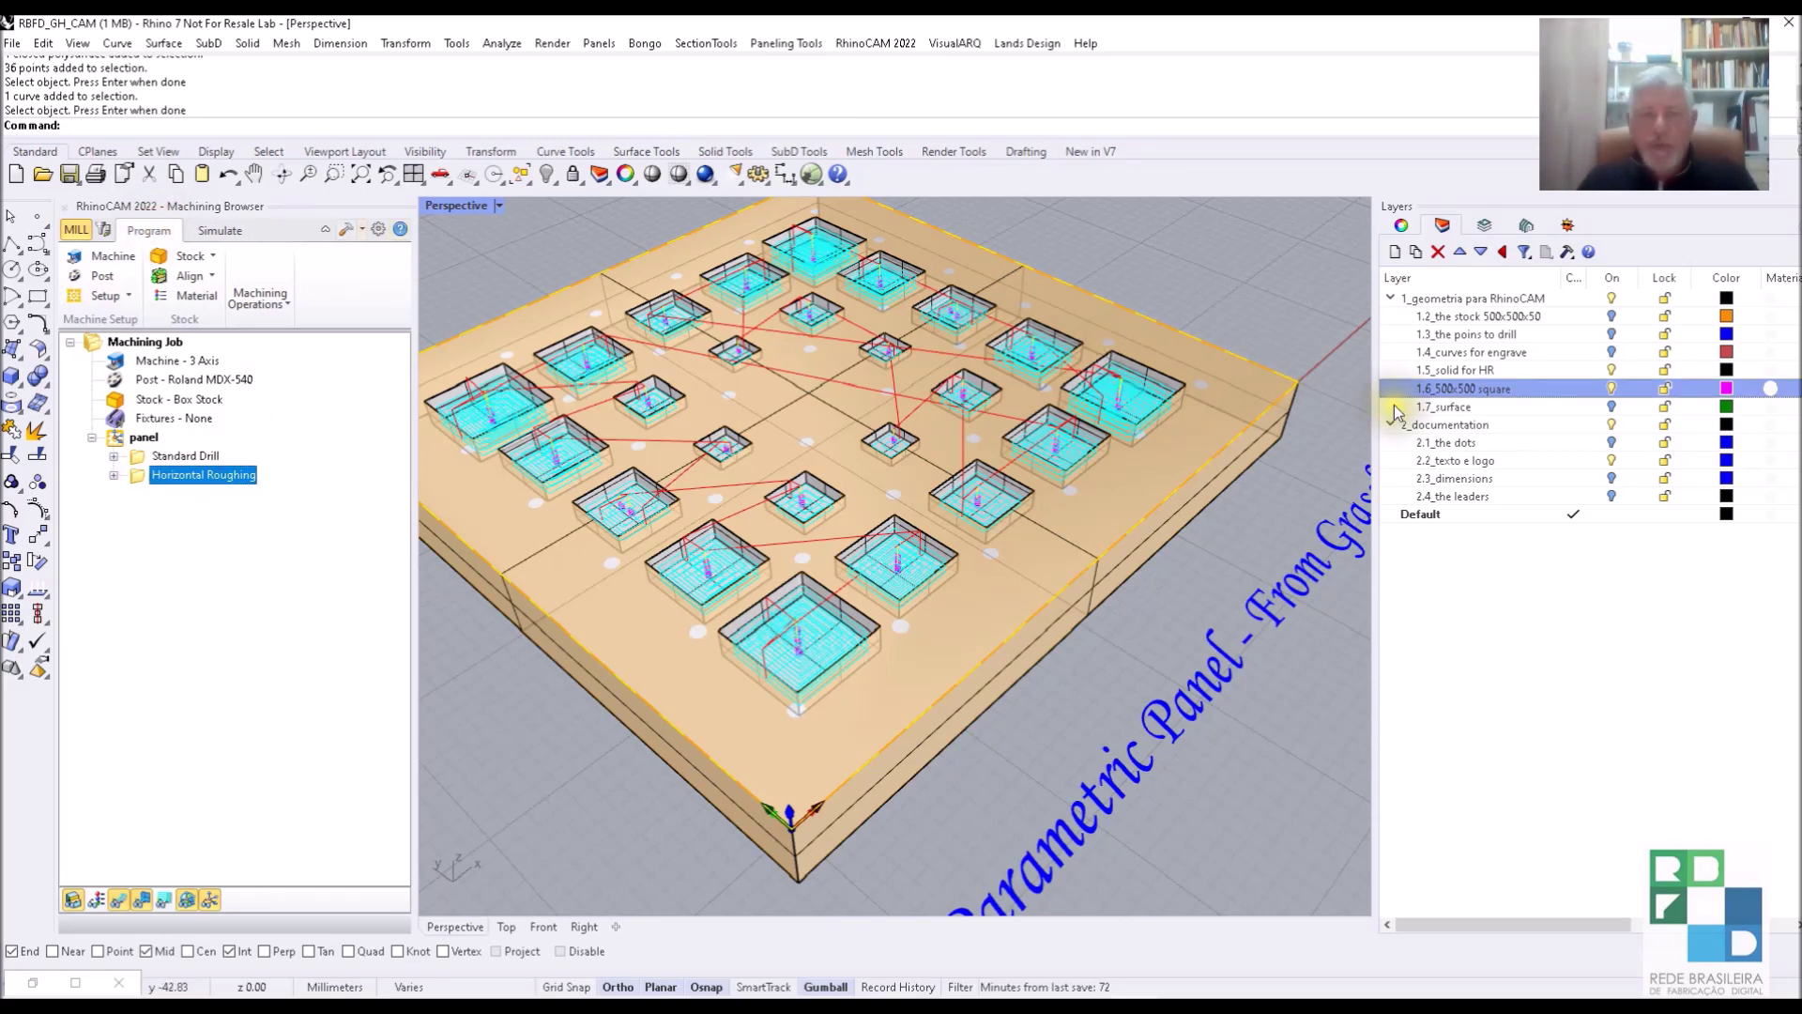
left_click(268, 306)
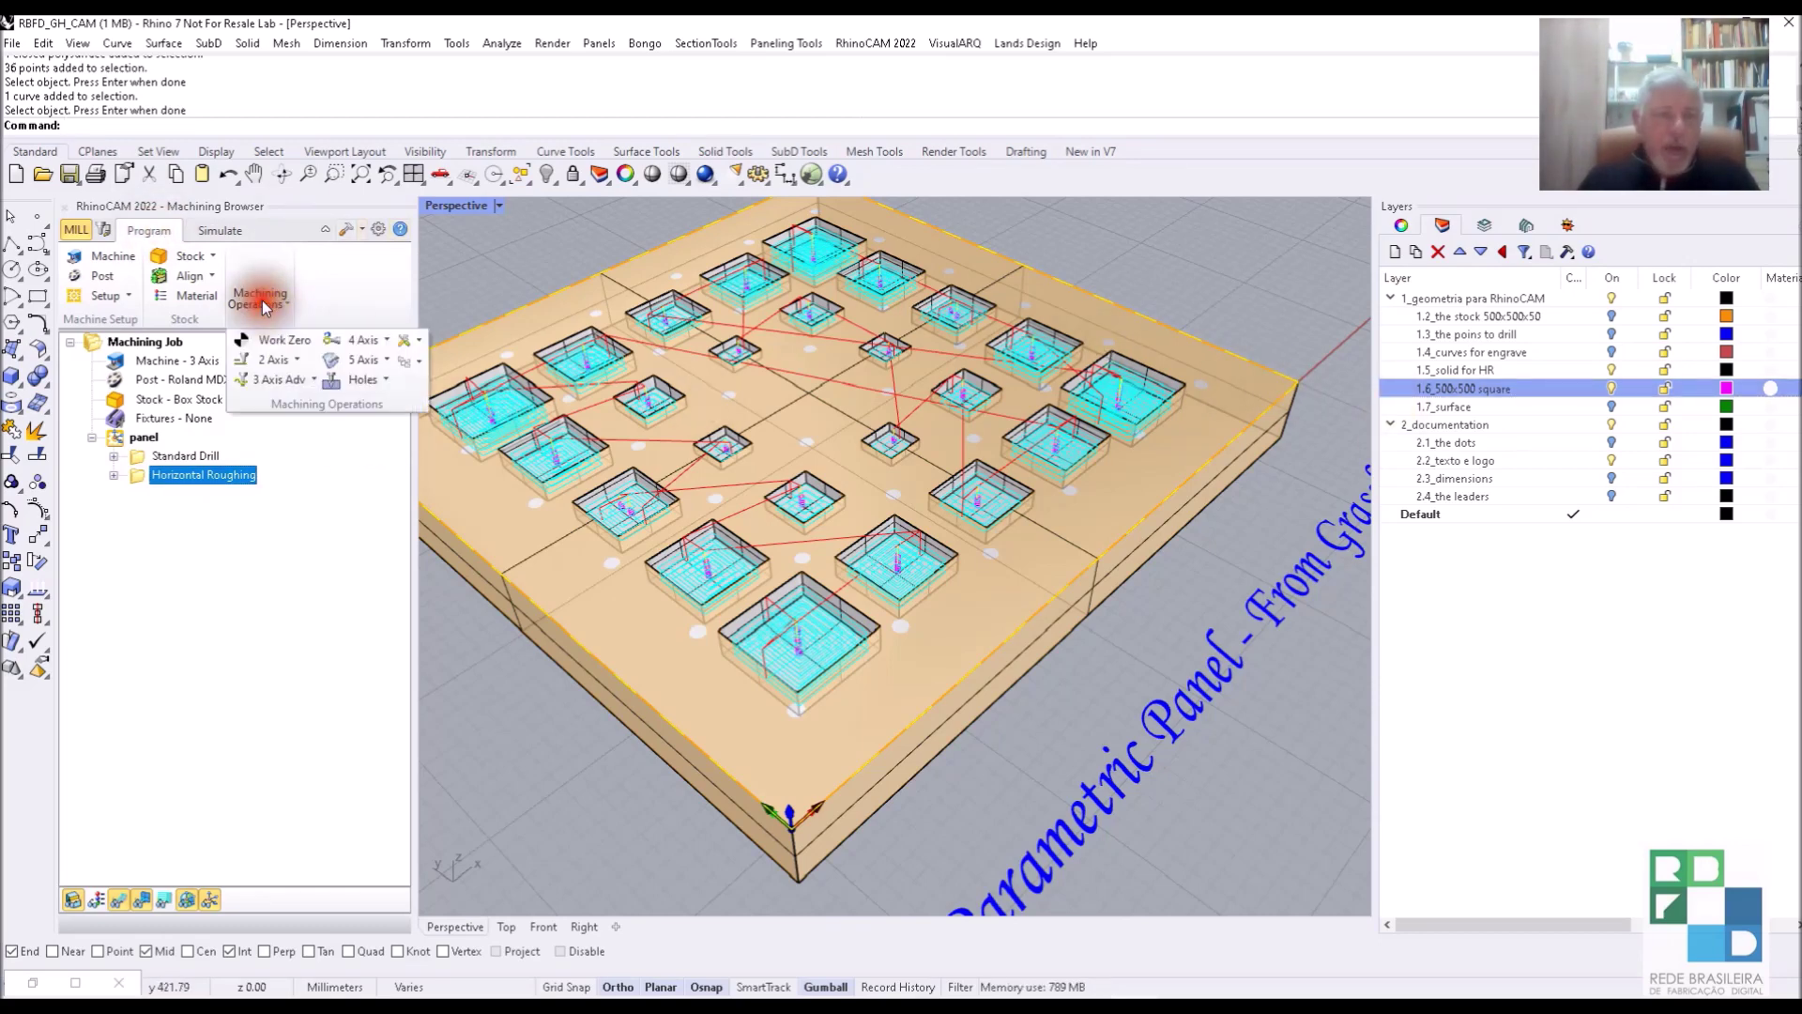
left_click(296, 362)
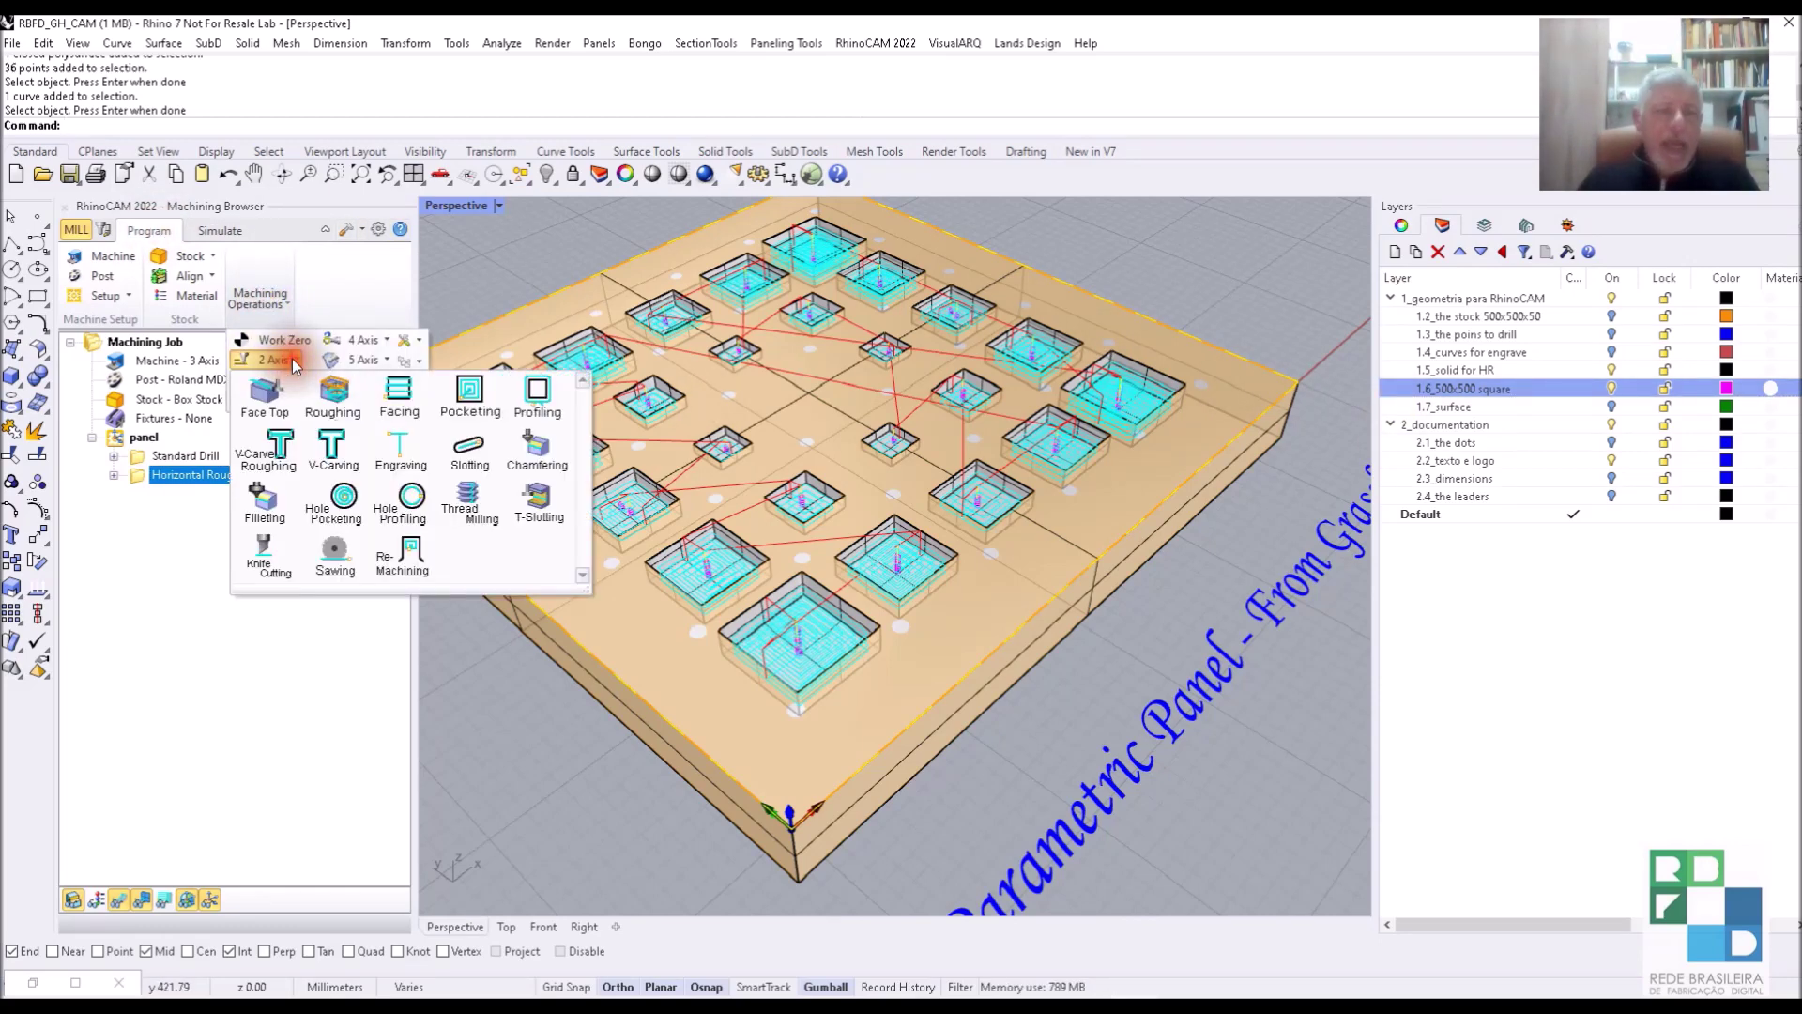
left_click(469, 391)
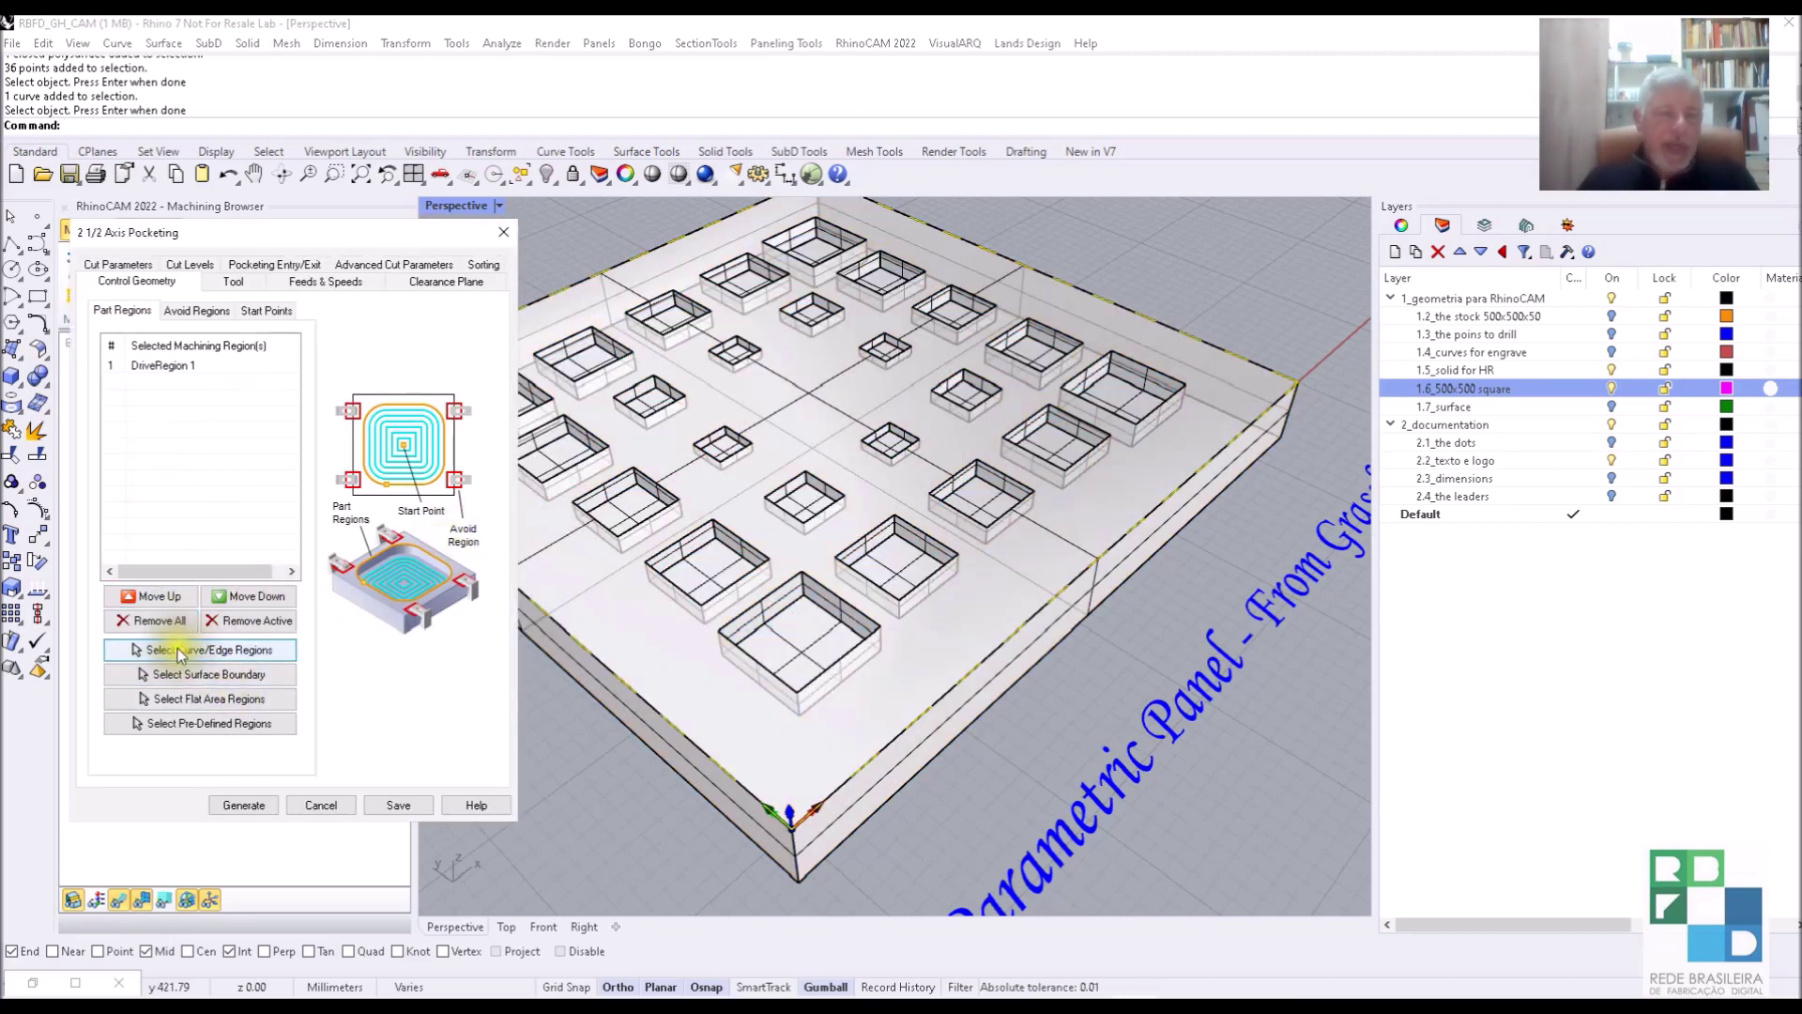
left_click(155, 620)
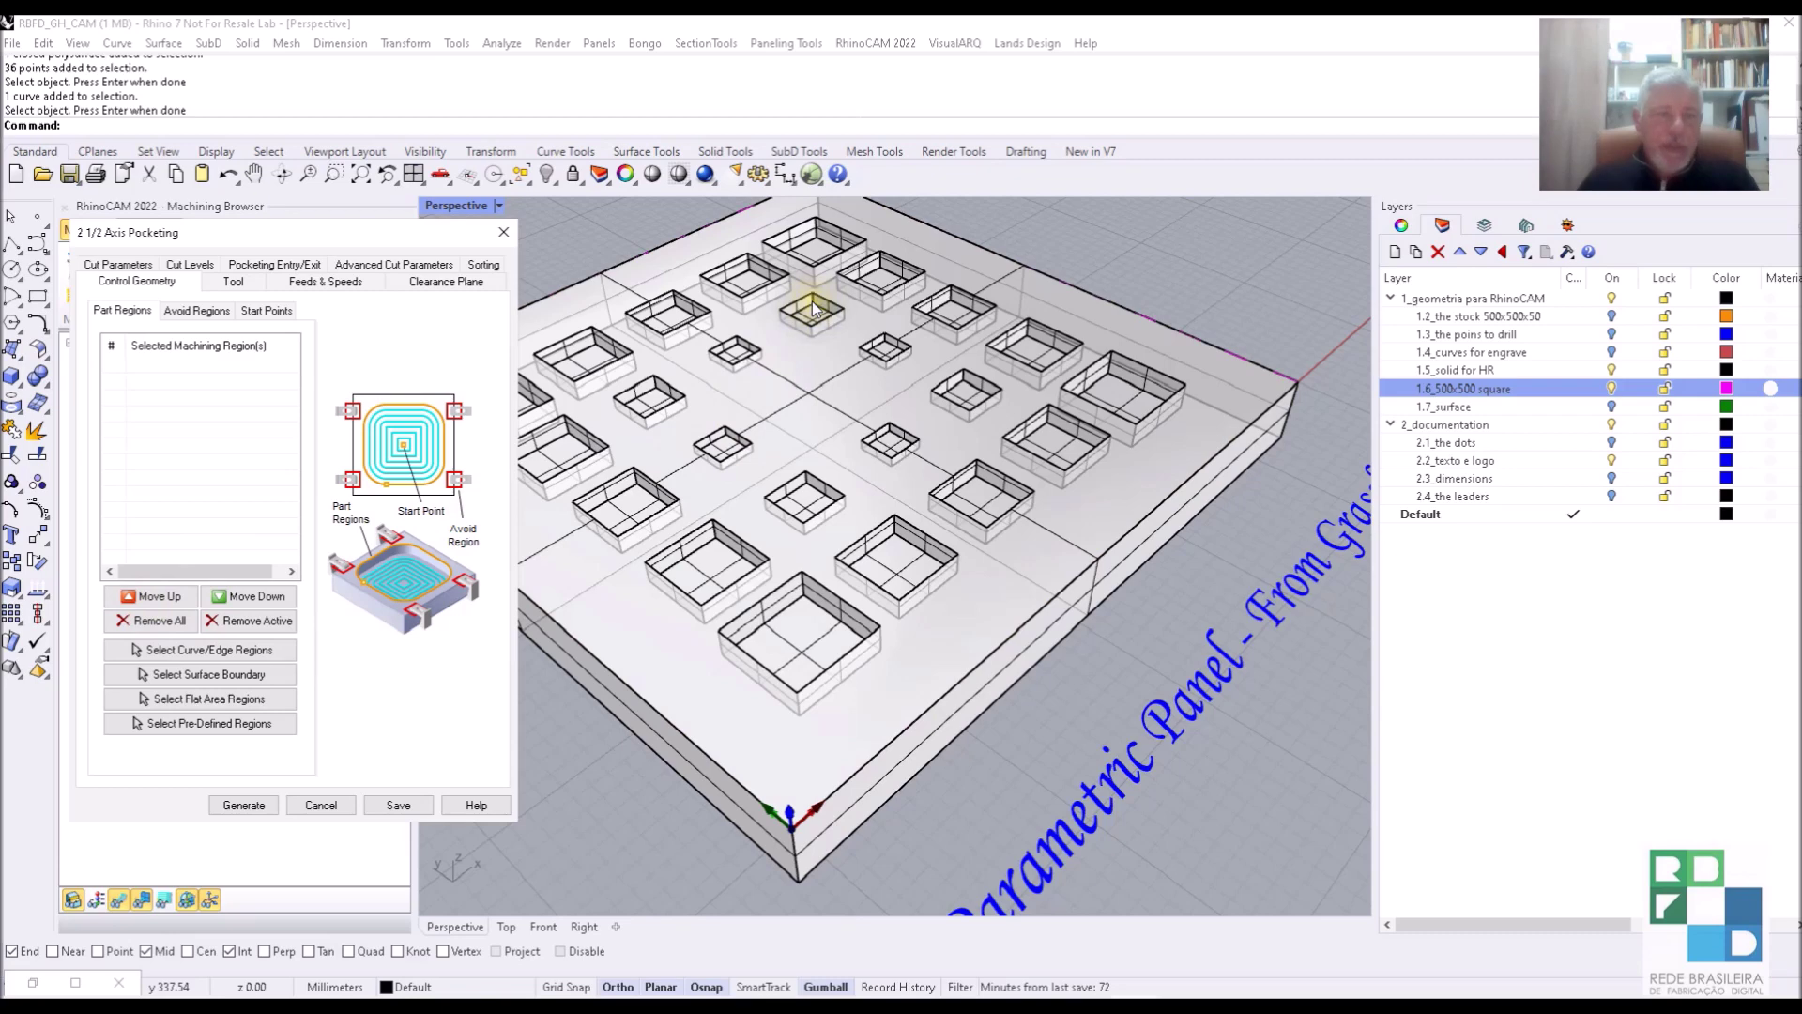
Show the 1.7_surface layer, assign all its surfaces as boundary regions for the pocketing operation and generate the toolpath.
left_click(161, 675)
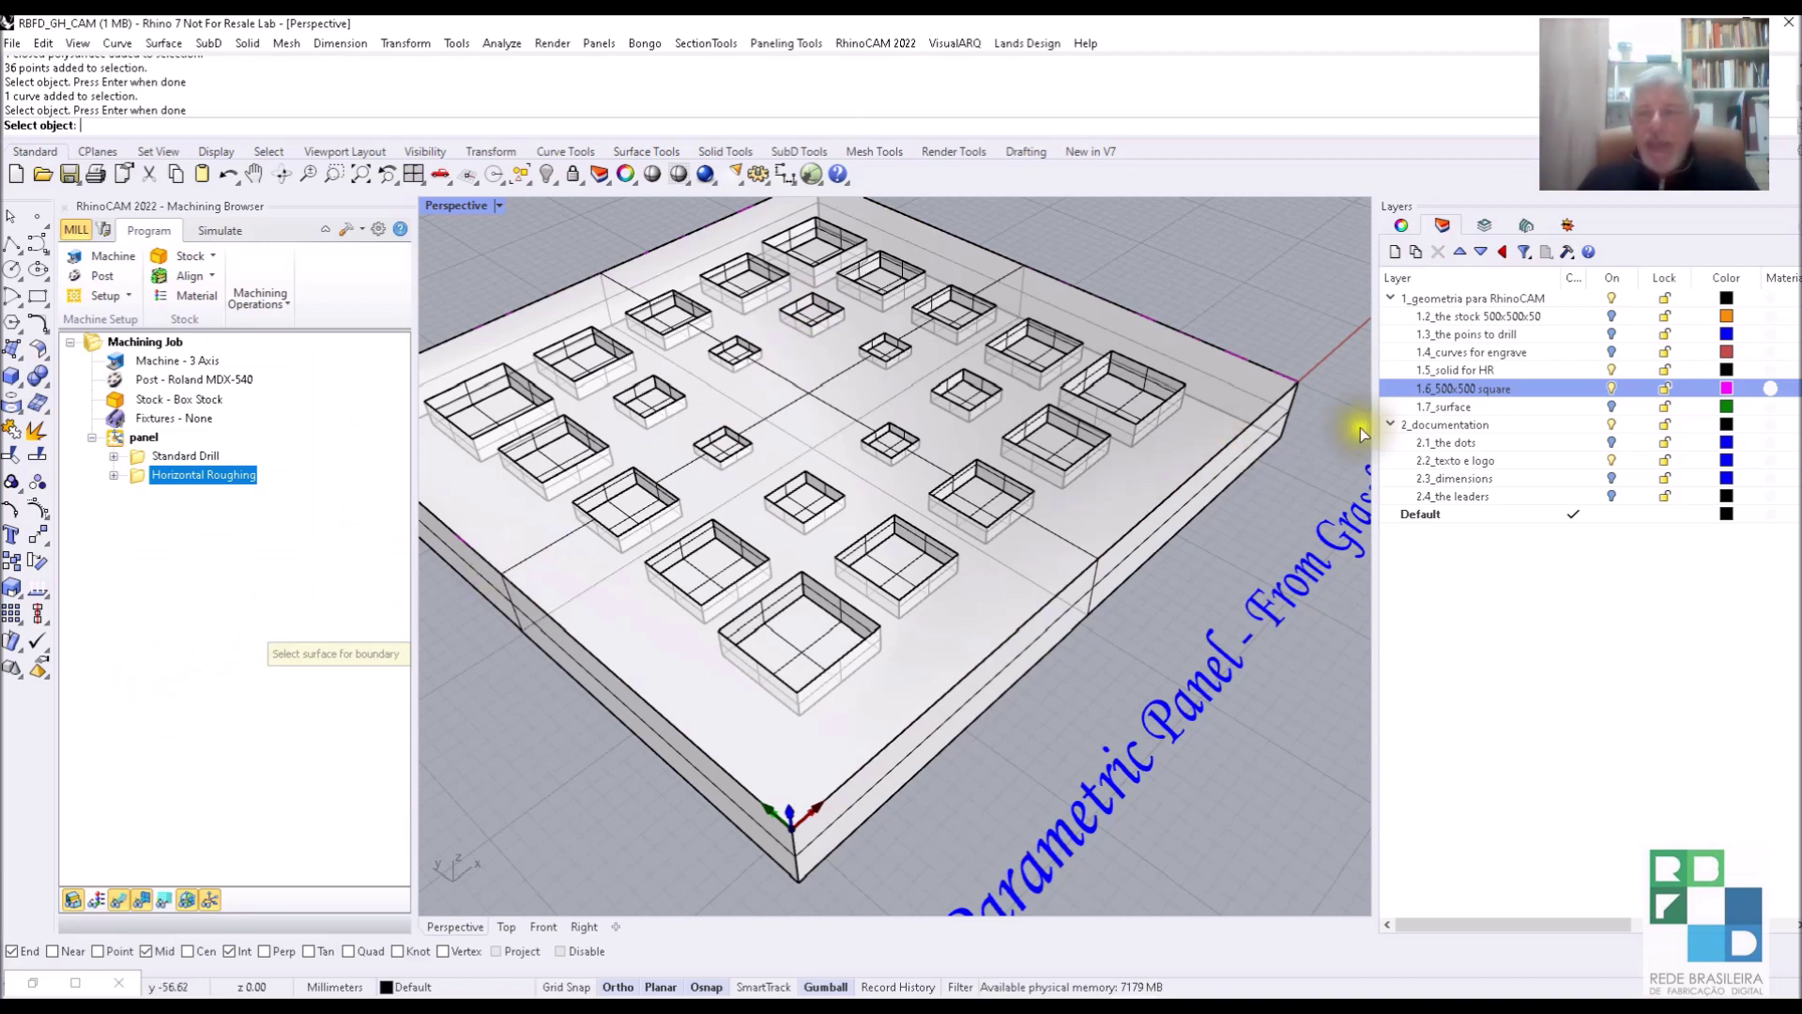
left_click(1478, 407)
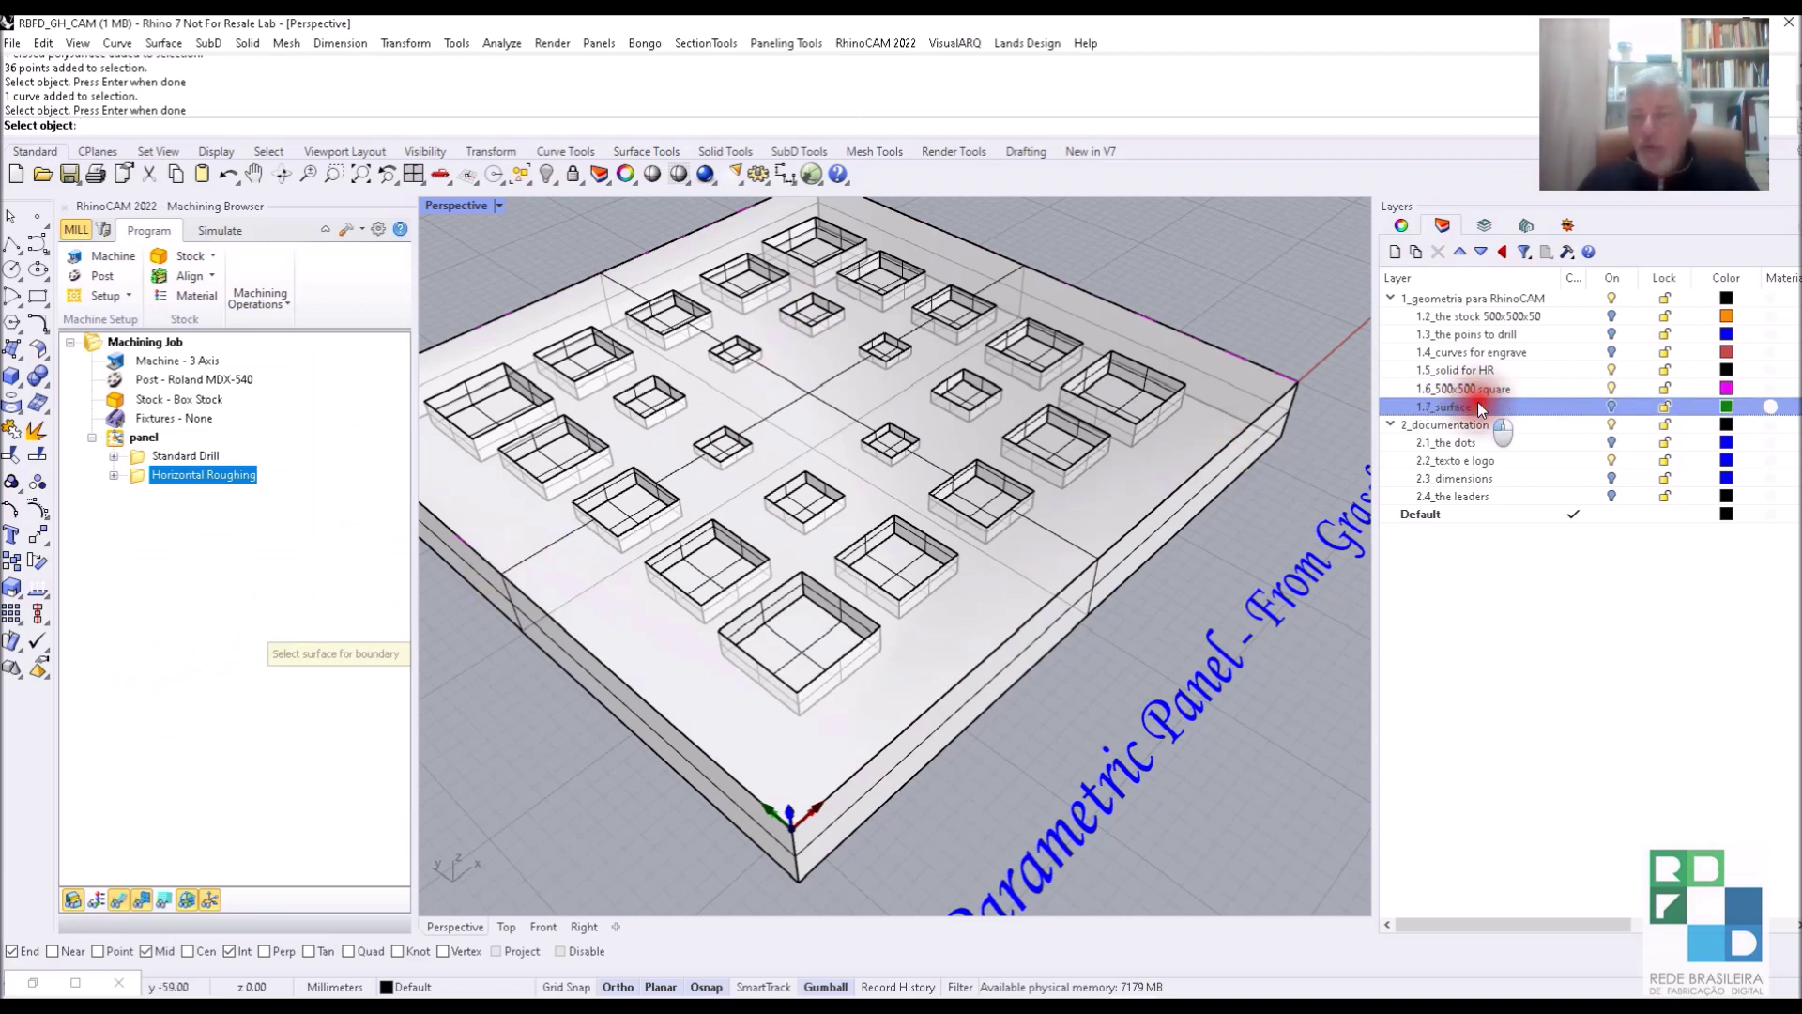
left_click(1611, 407)
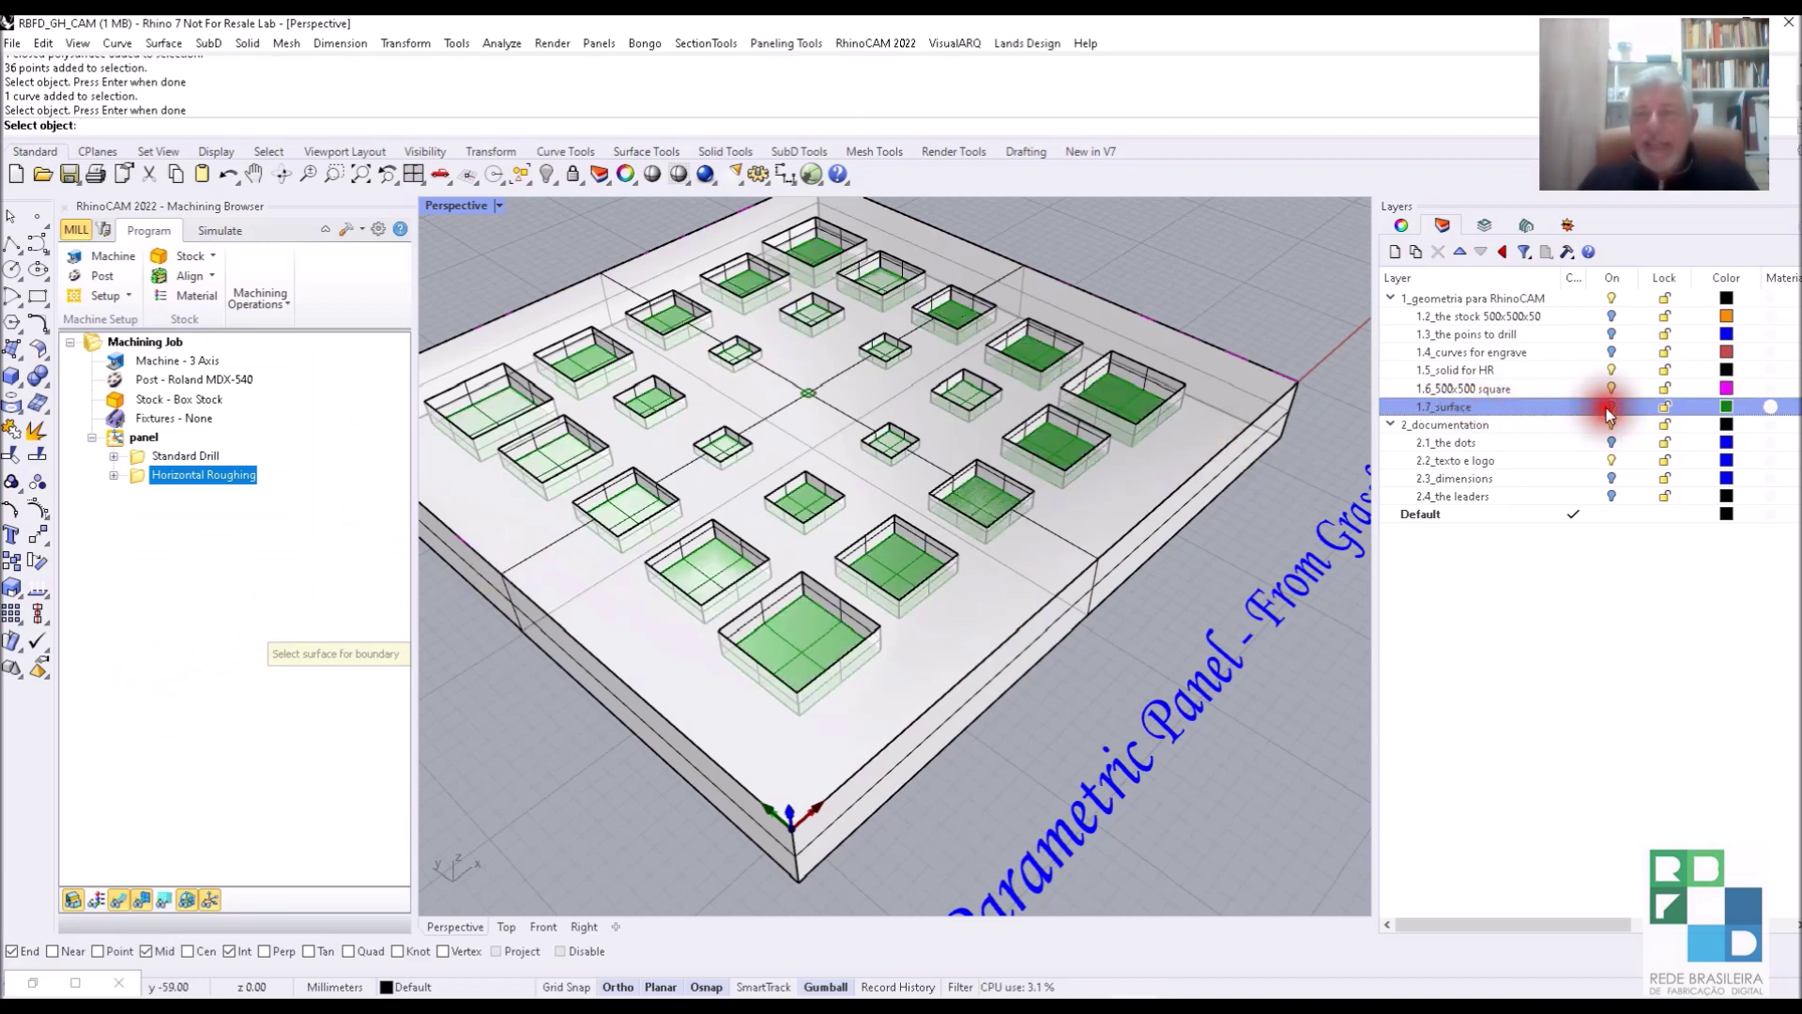
right_click(1460, 404)
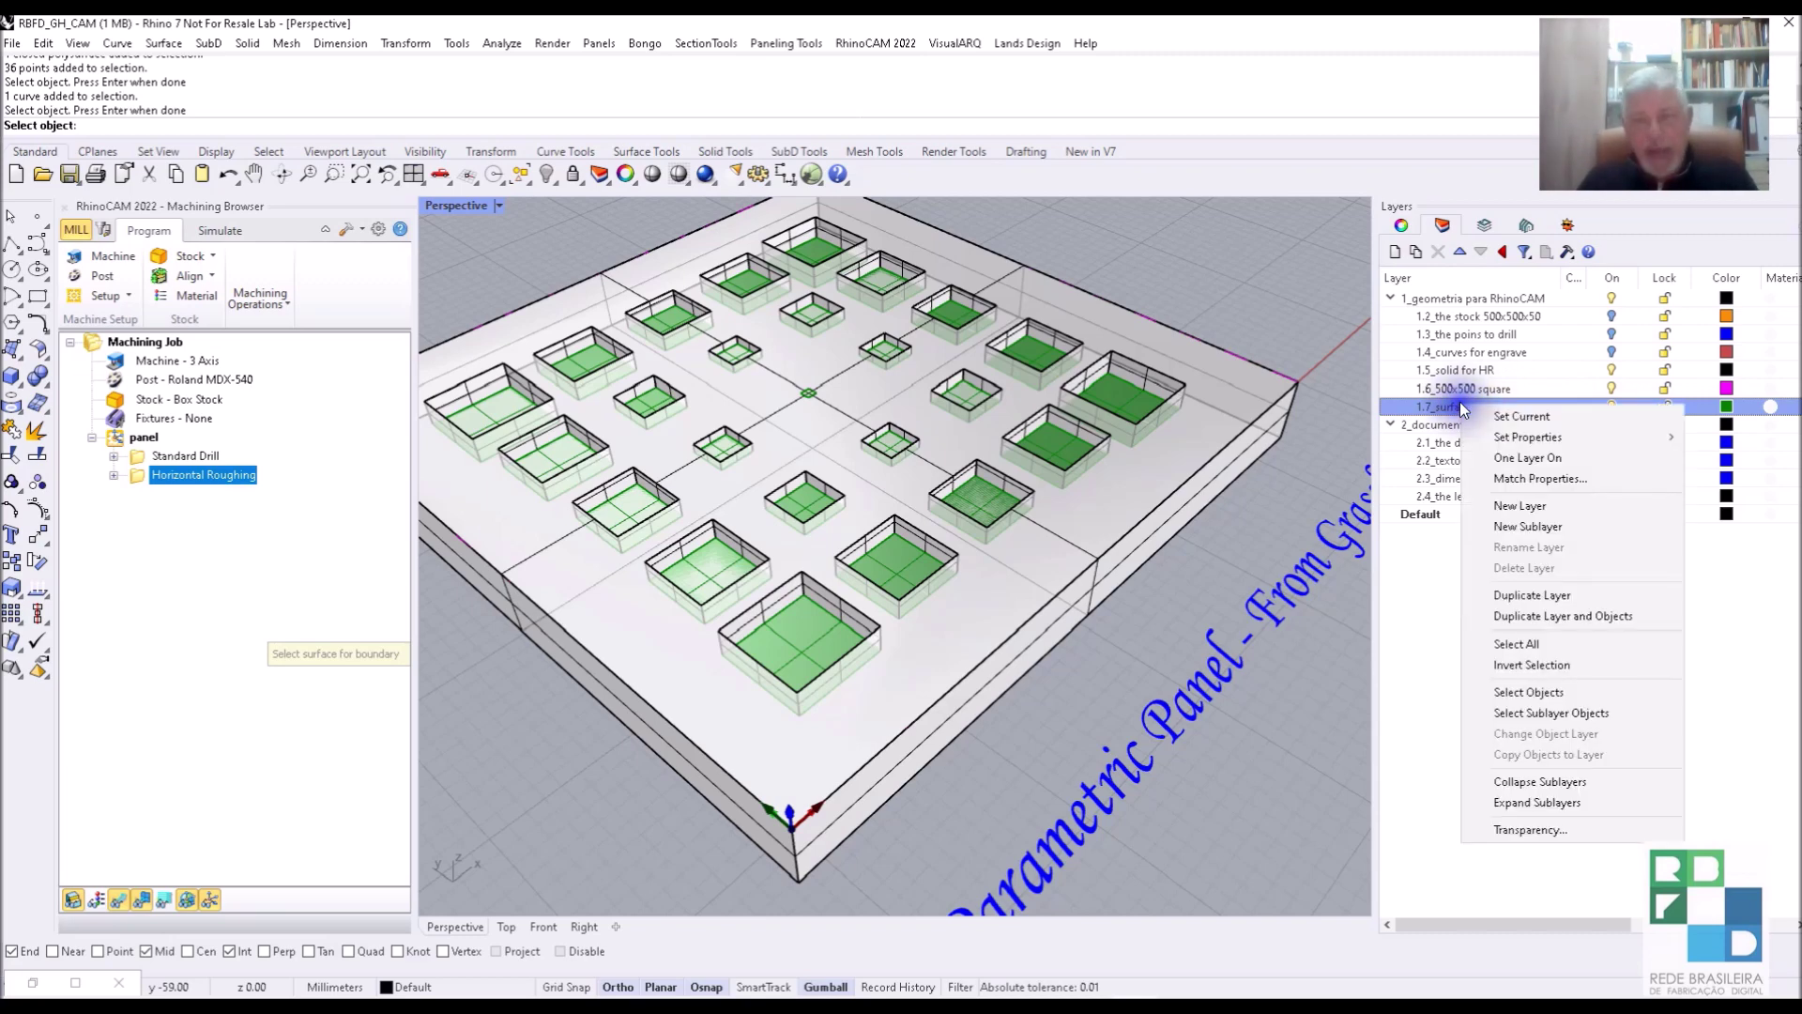
left_click(1513, 689)
right_click(1517, 643)
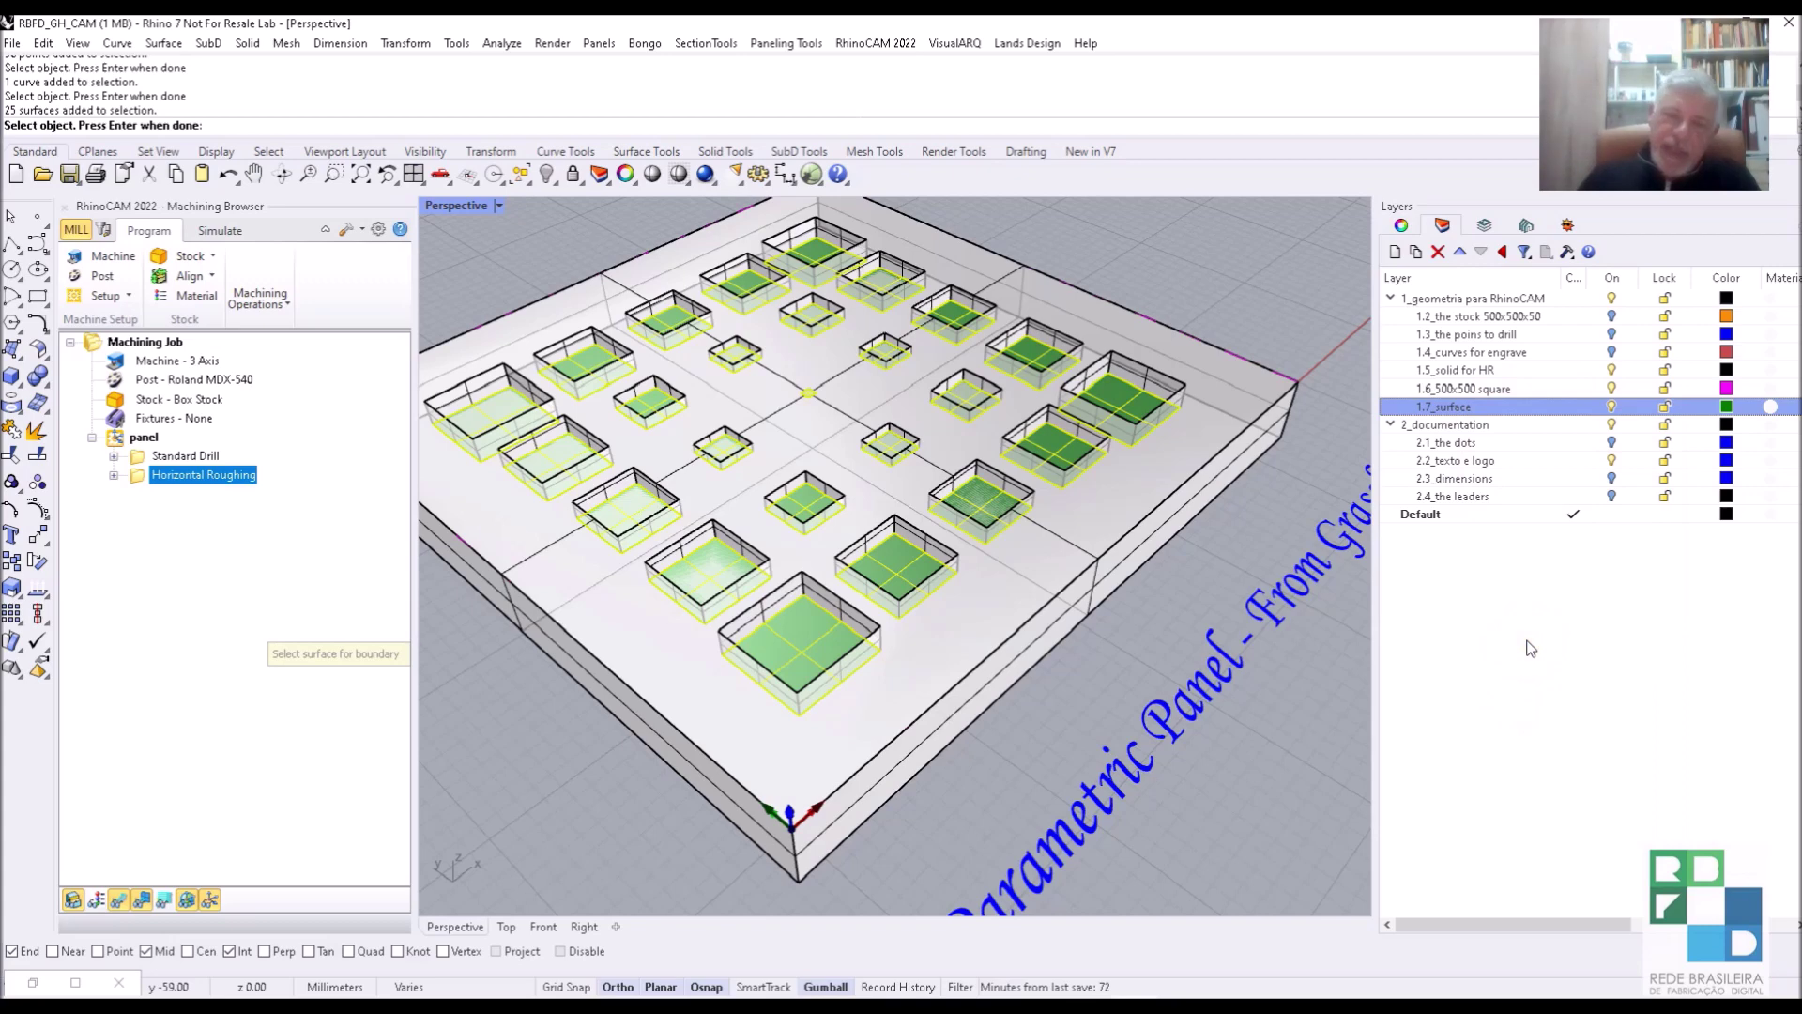
left_click(234, 807)
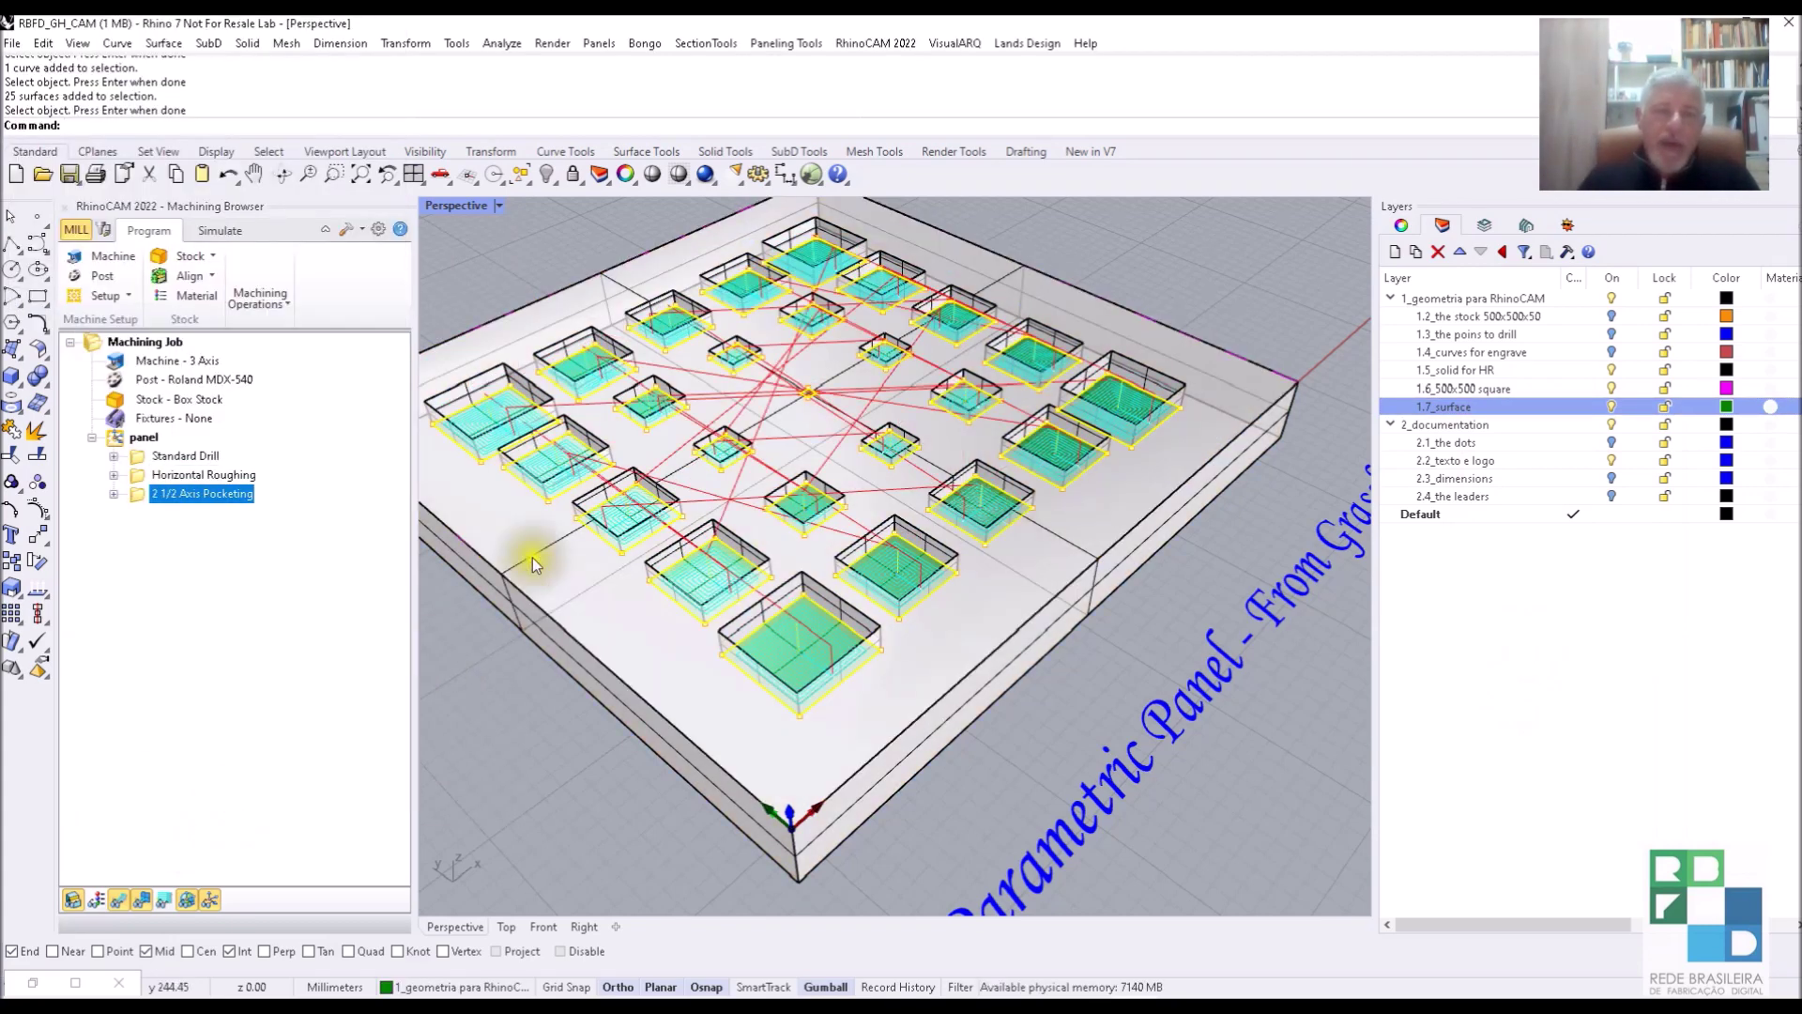
Edit the pocketing operation's cut parameters, with stock 0 and a stepover of 75% of the tool diameter.
left_click(105, 491)
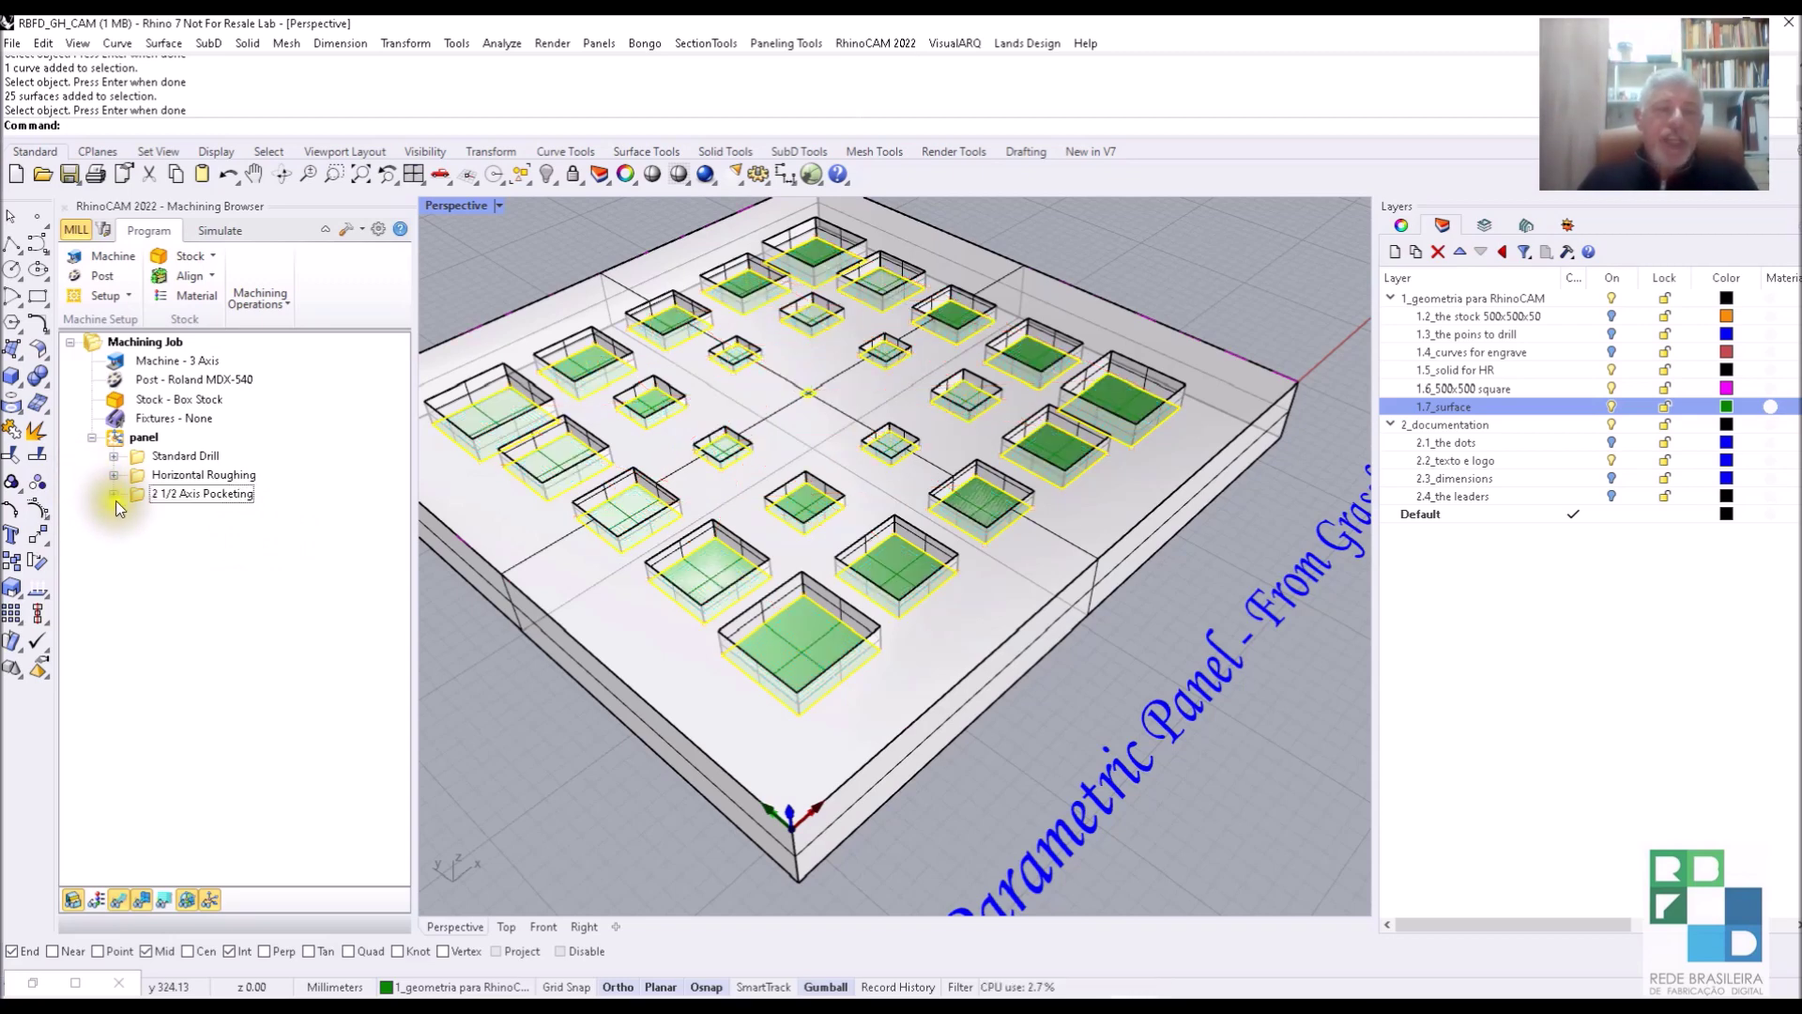
left_click(111, 498)
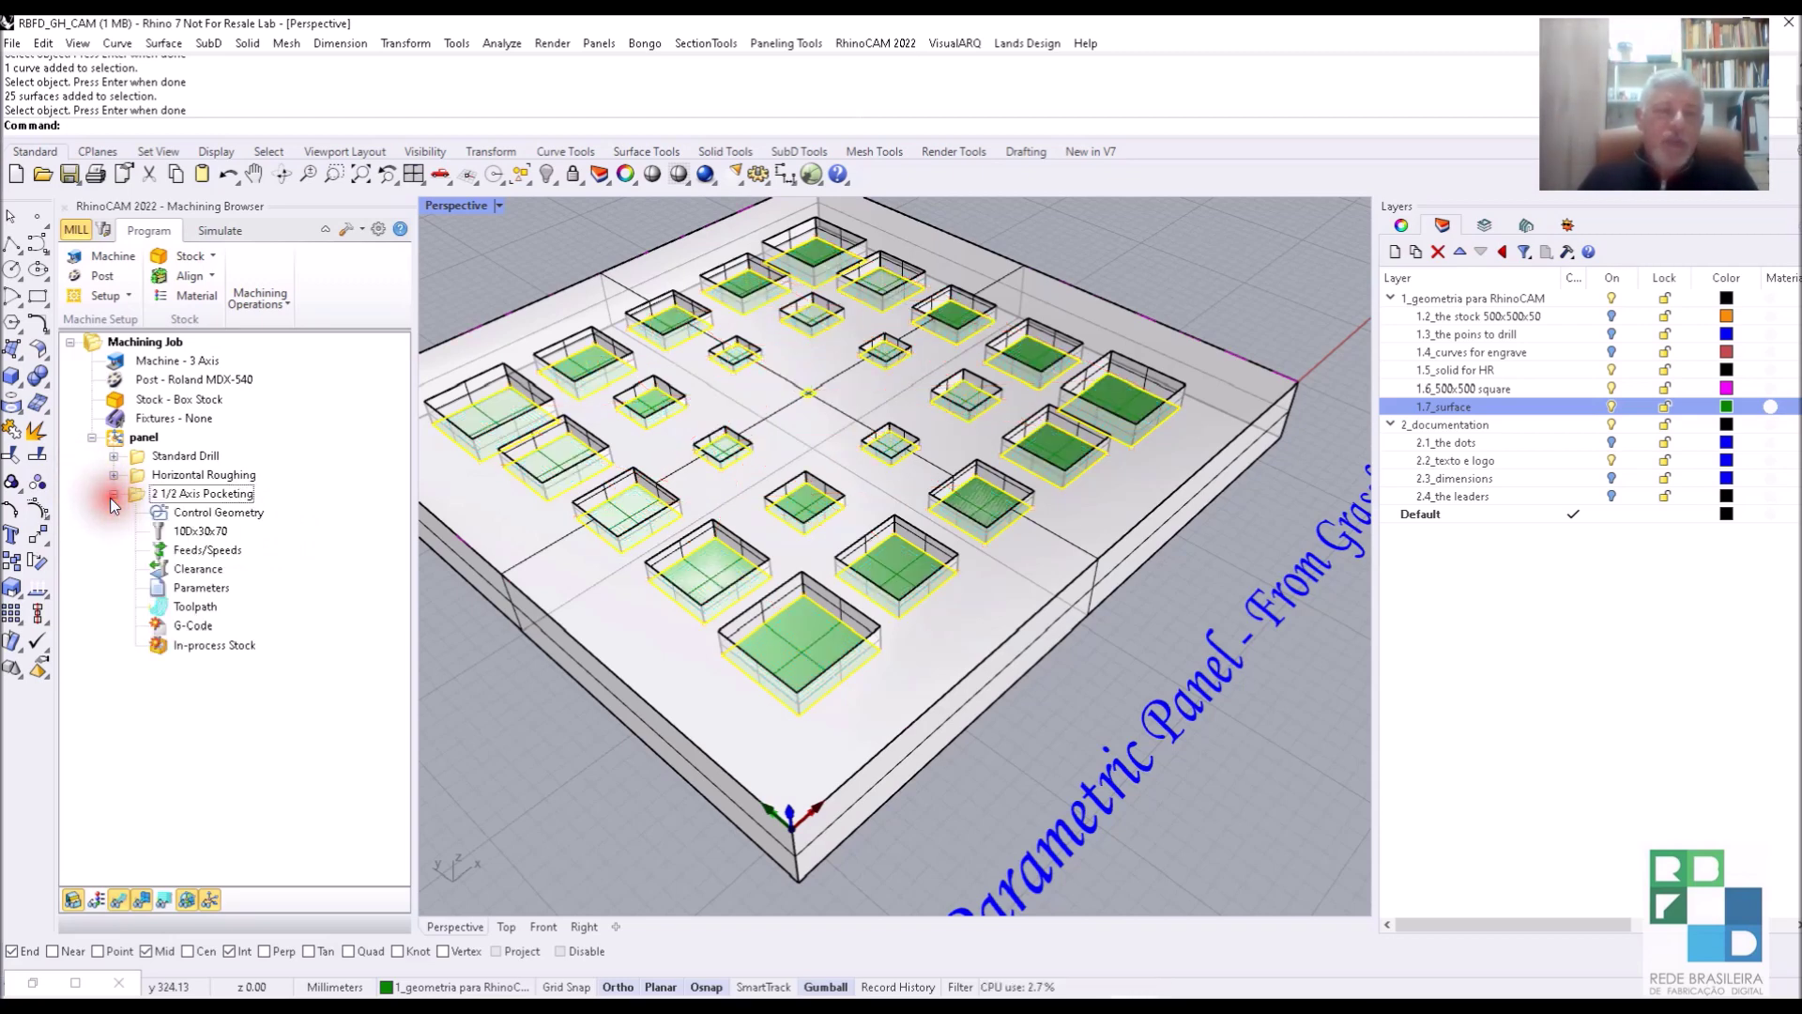
double_click(192, 587)
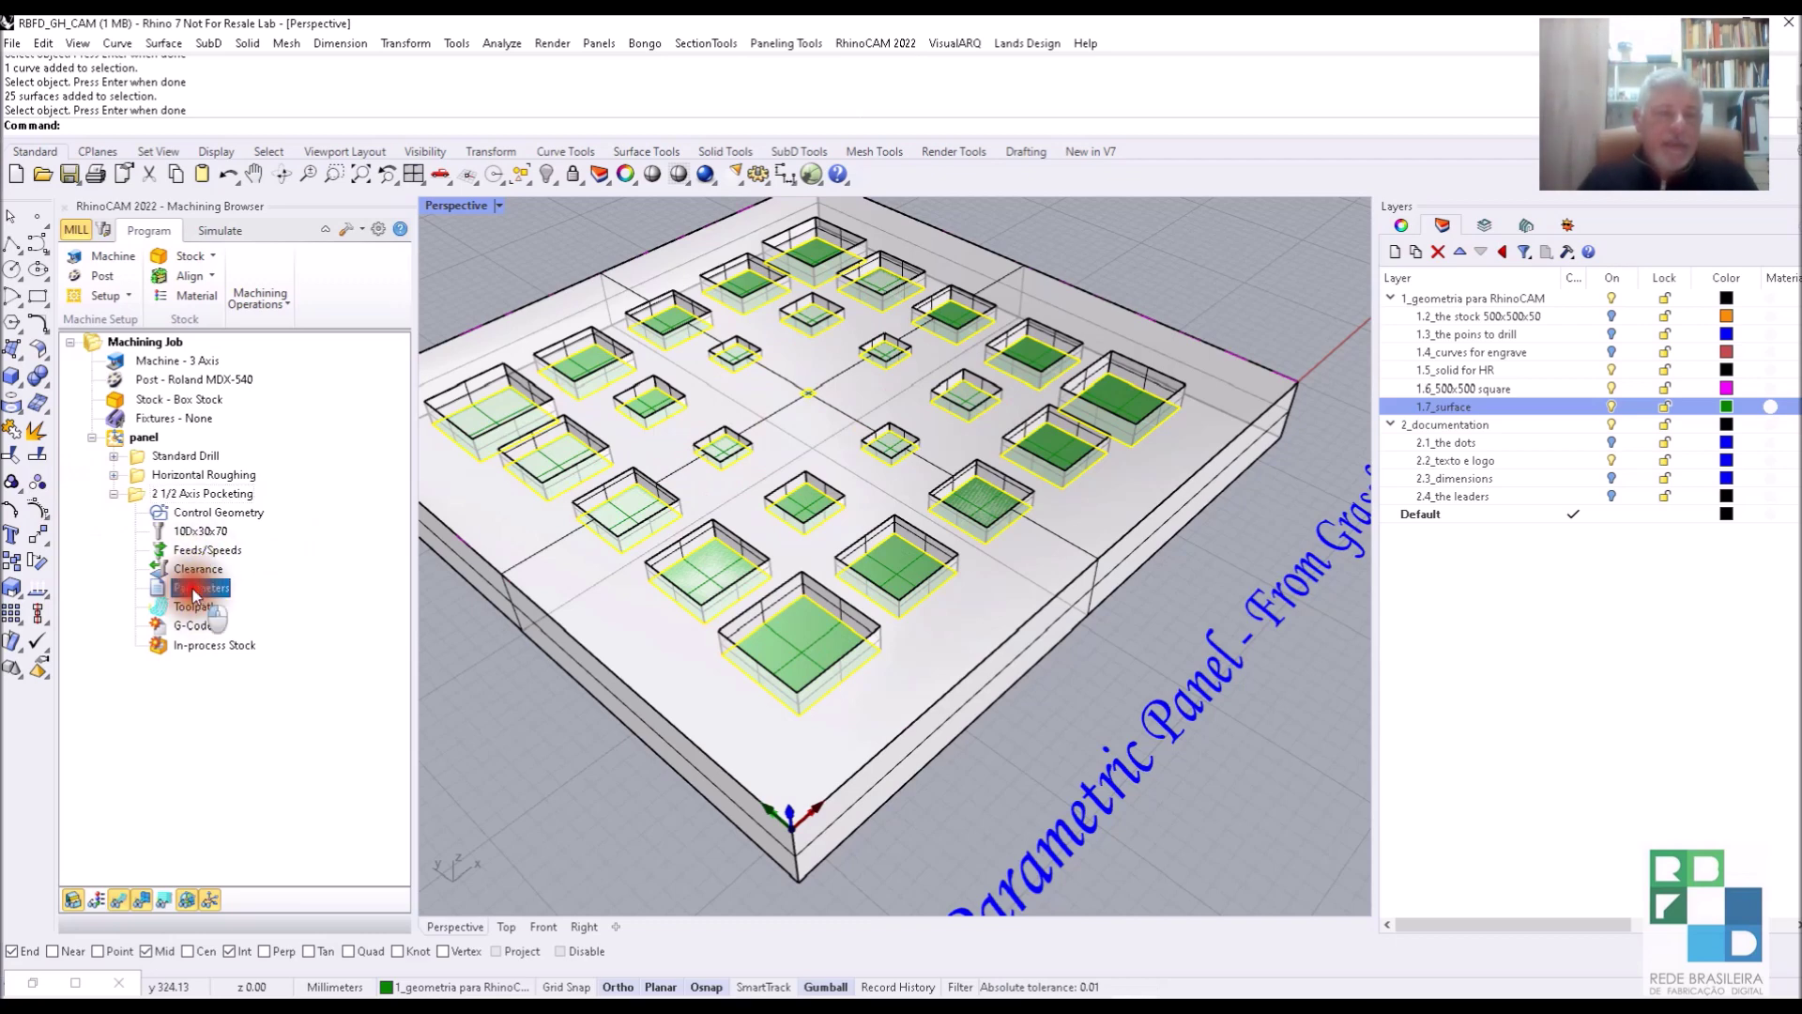
left_click(207, 348)
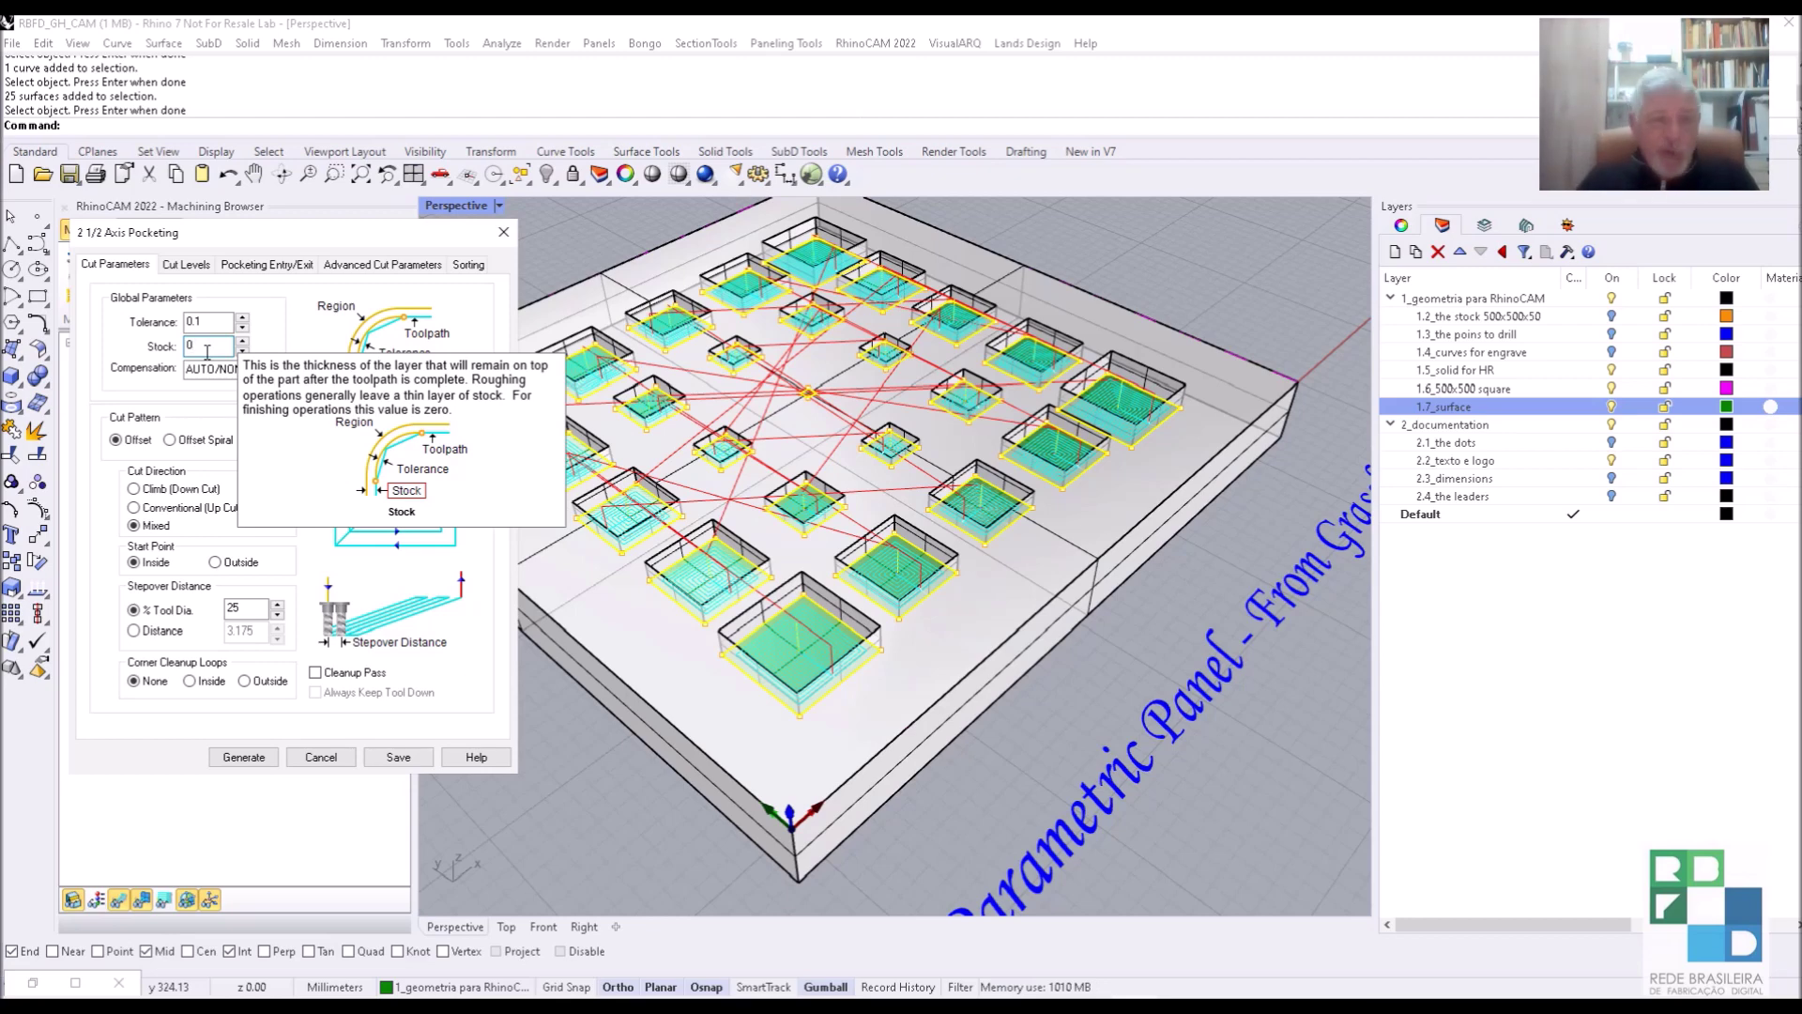
type("0")
left_click(247, 608)
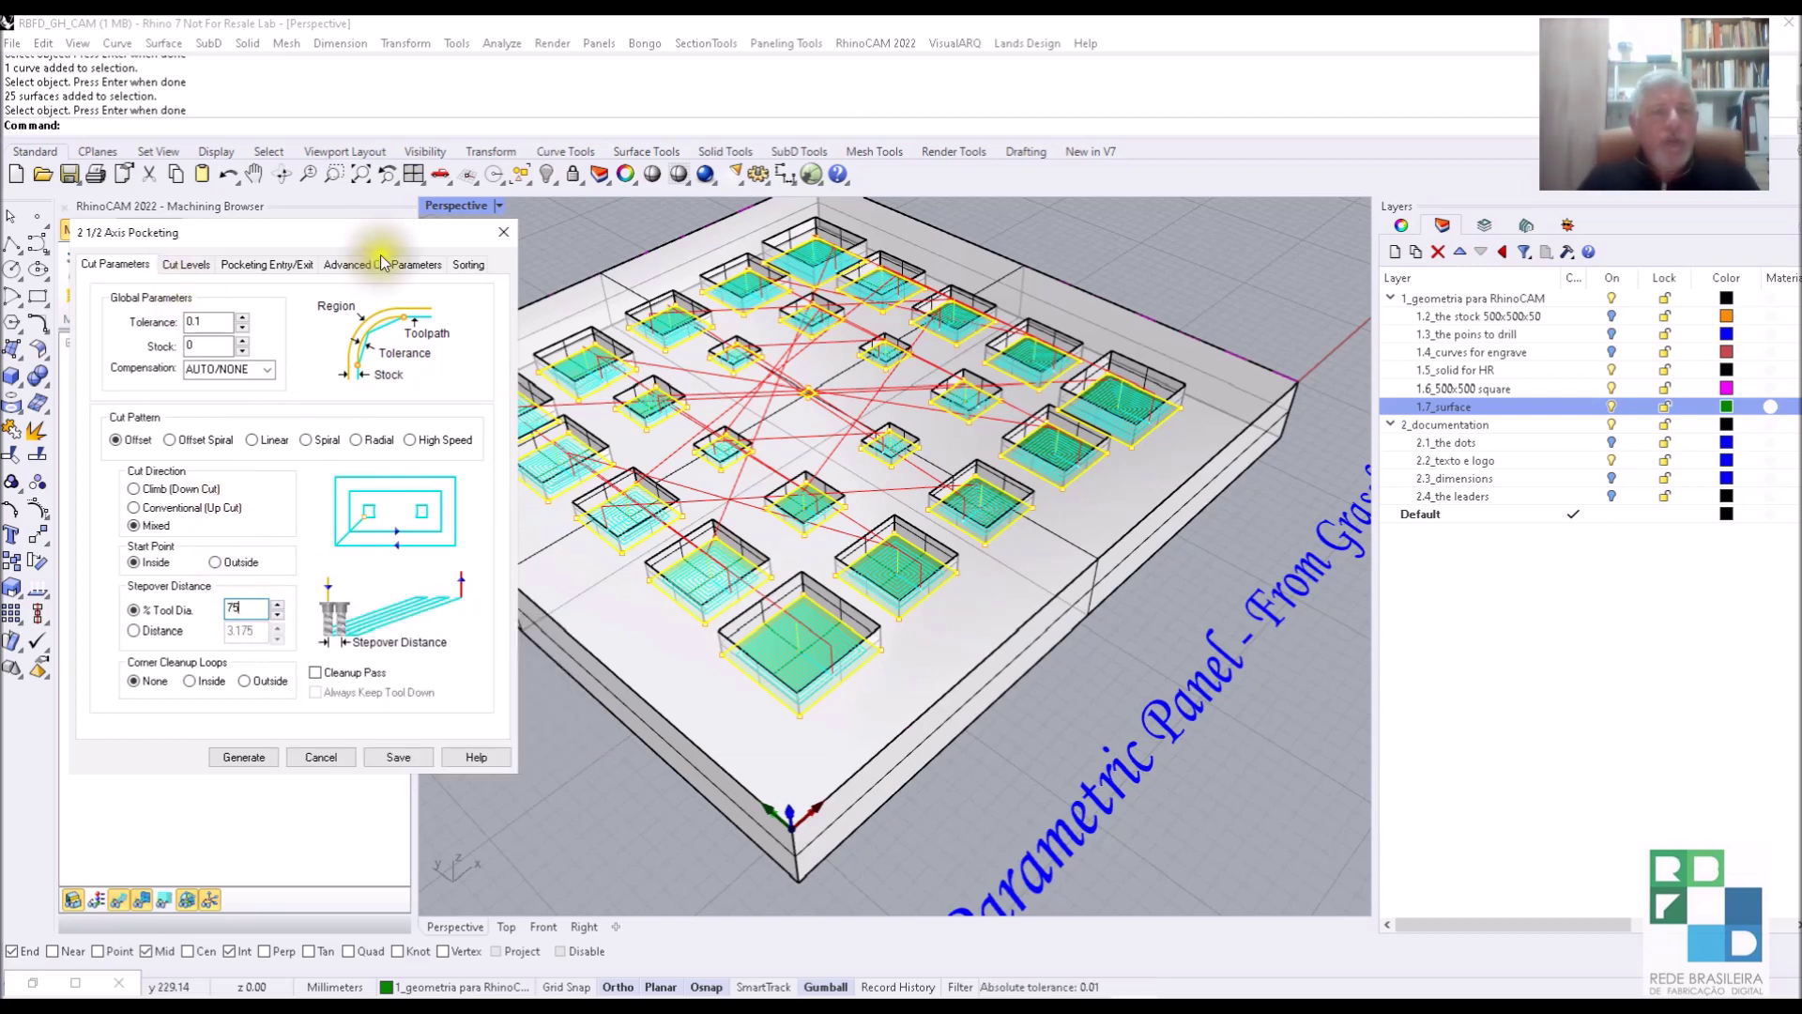
Apply Minimum Distance Sort to the pocketing operation and regenerate its toolpath.
left_click(470, 269)
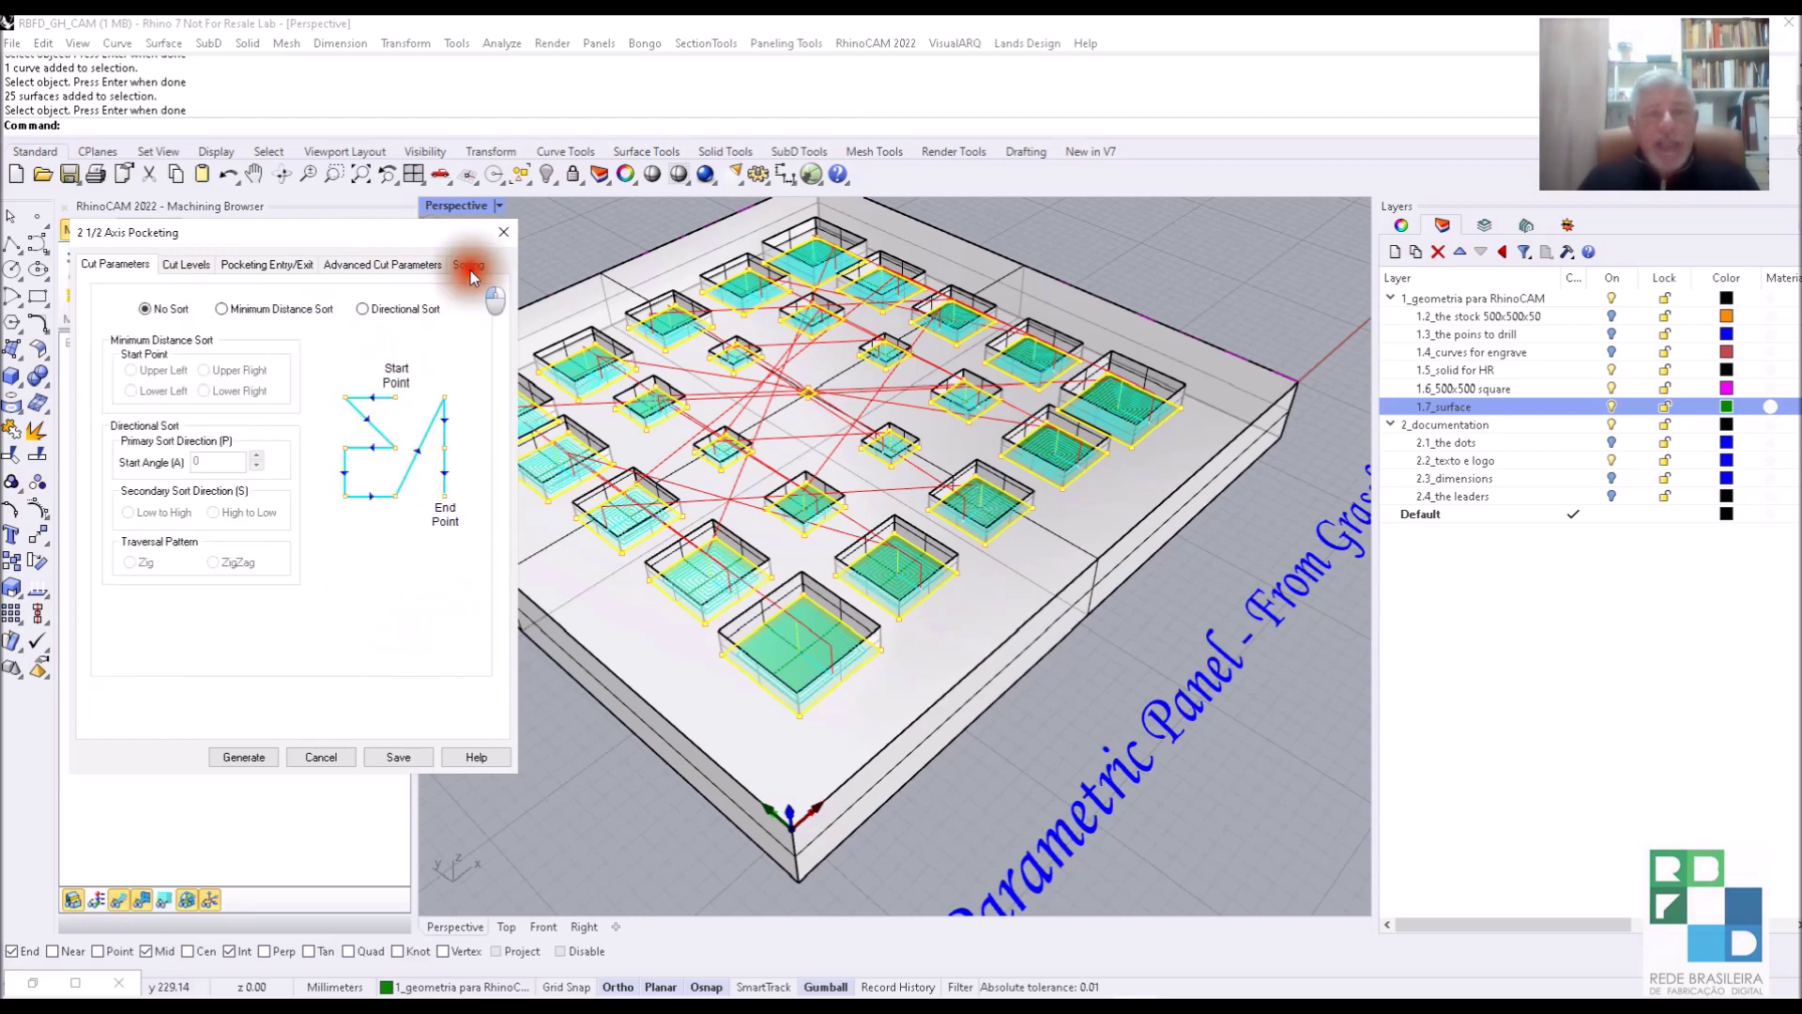
left_click(298, 303)
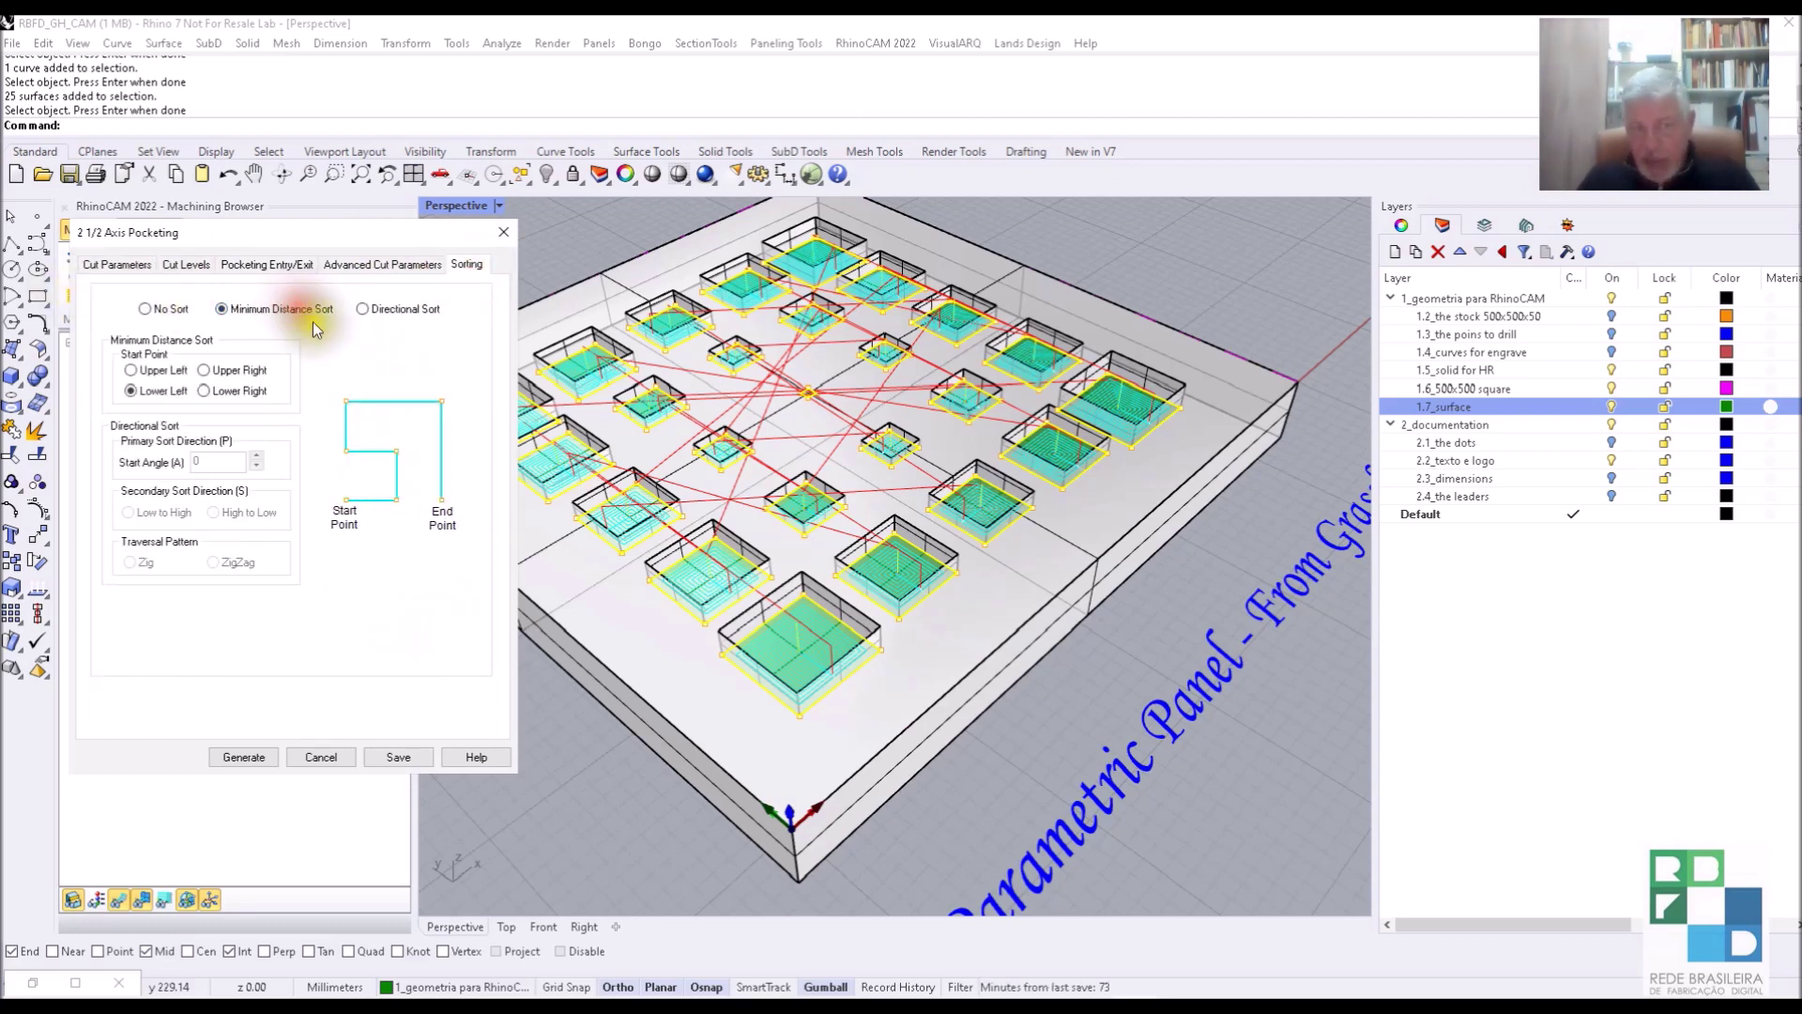
left_click(246, 756)
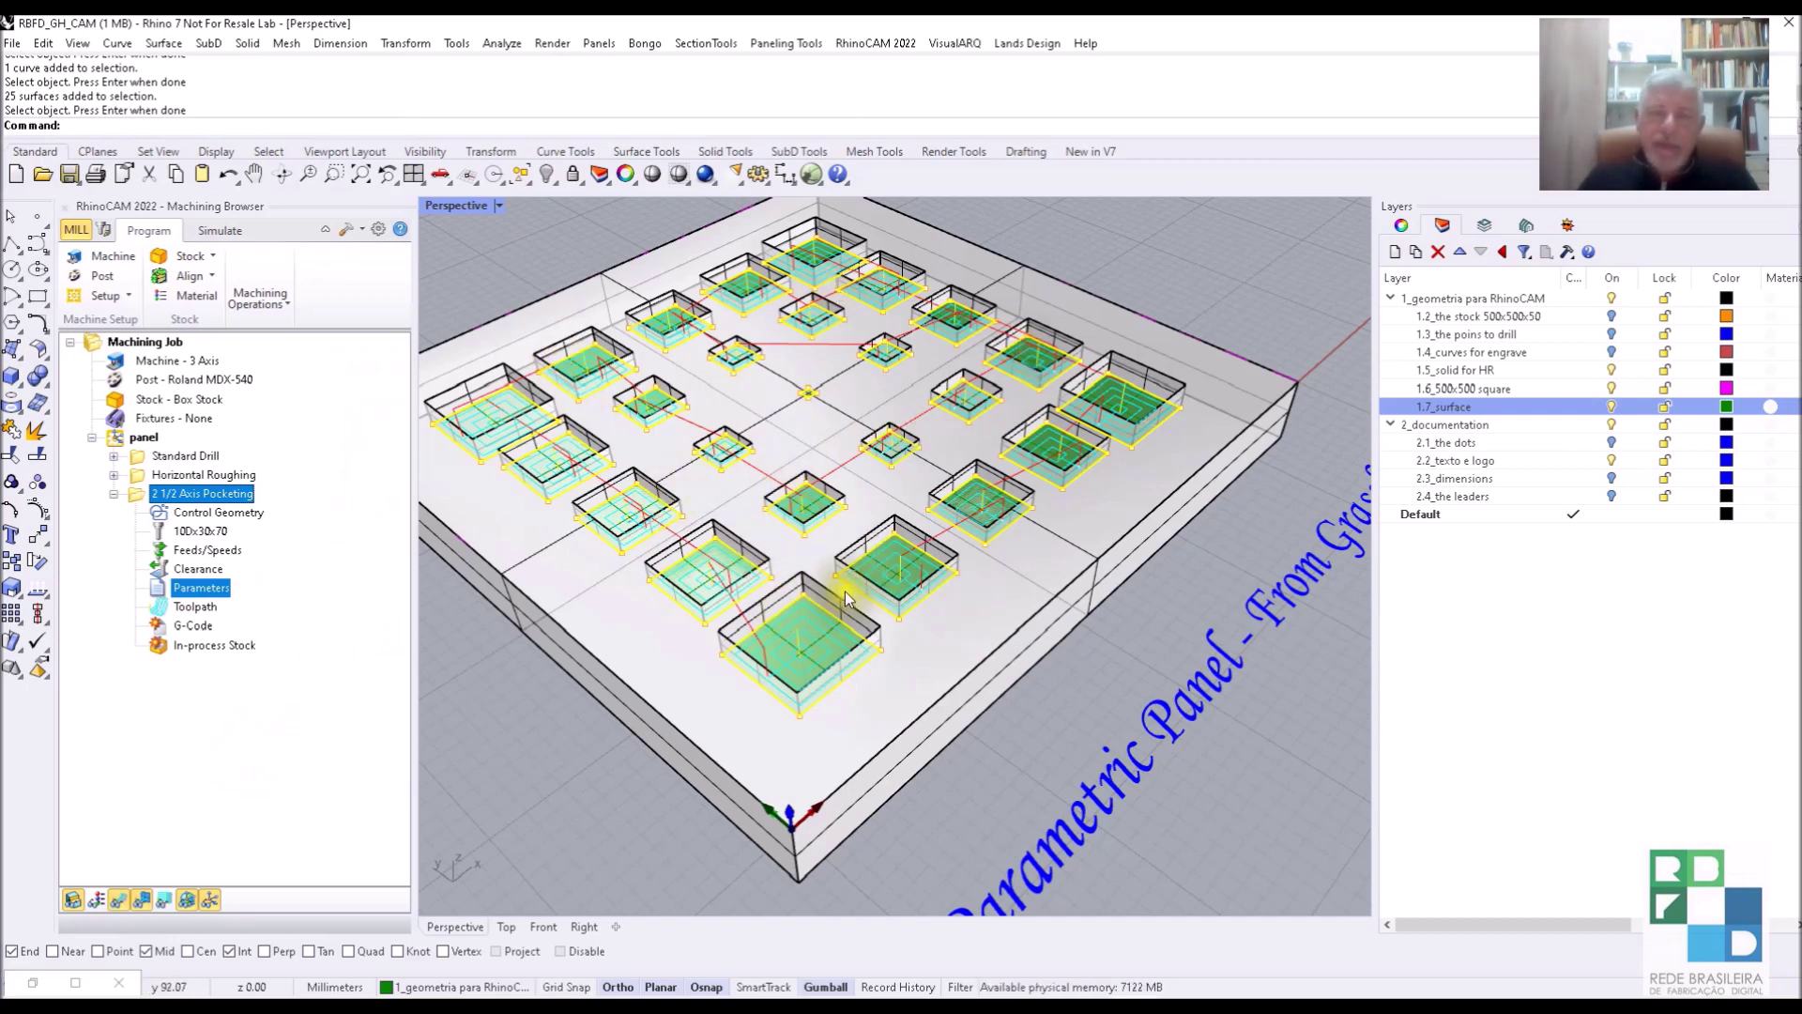
Simulate the 2 1/2 Axis Pocketing operation, hide its toolpath display and inspect the finished pockets.
right_click(225, 498)
left_click(264, 567)
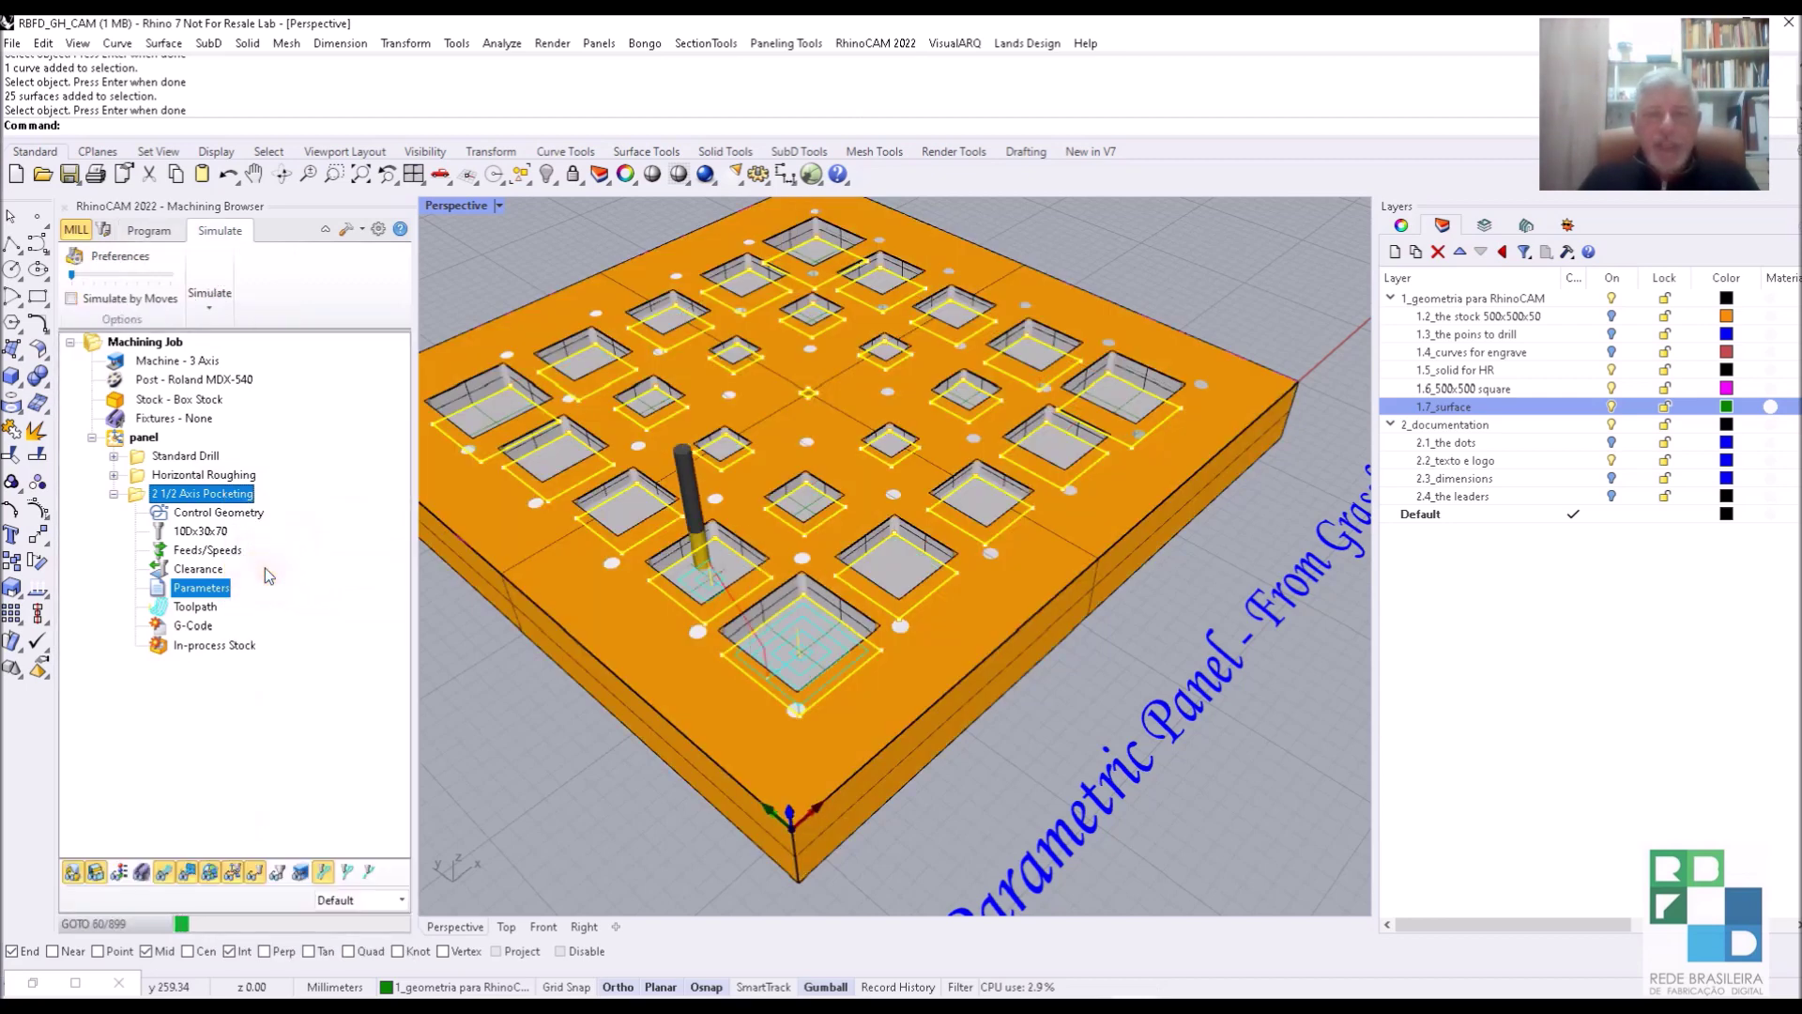
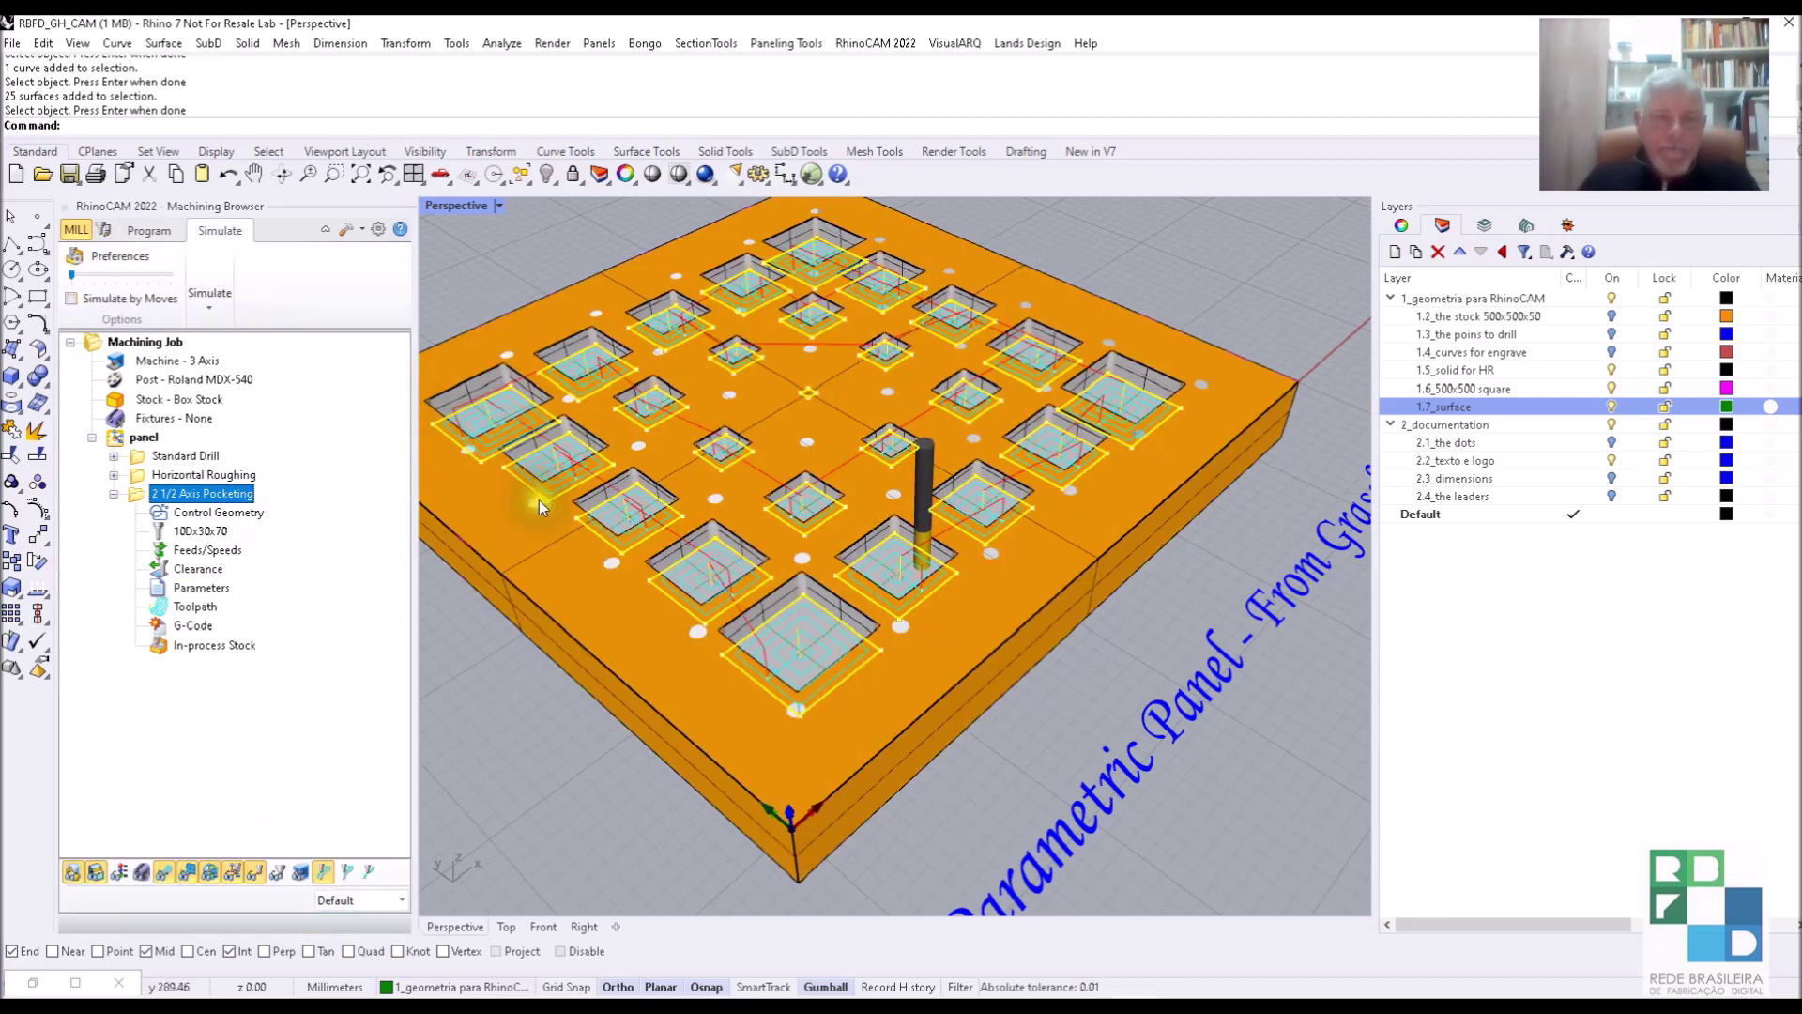
left_click(161, 874)
scroll(751, 671, "up", 3)
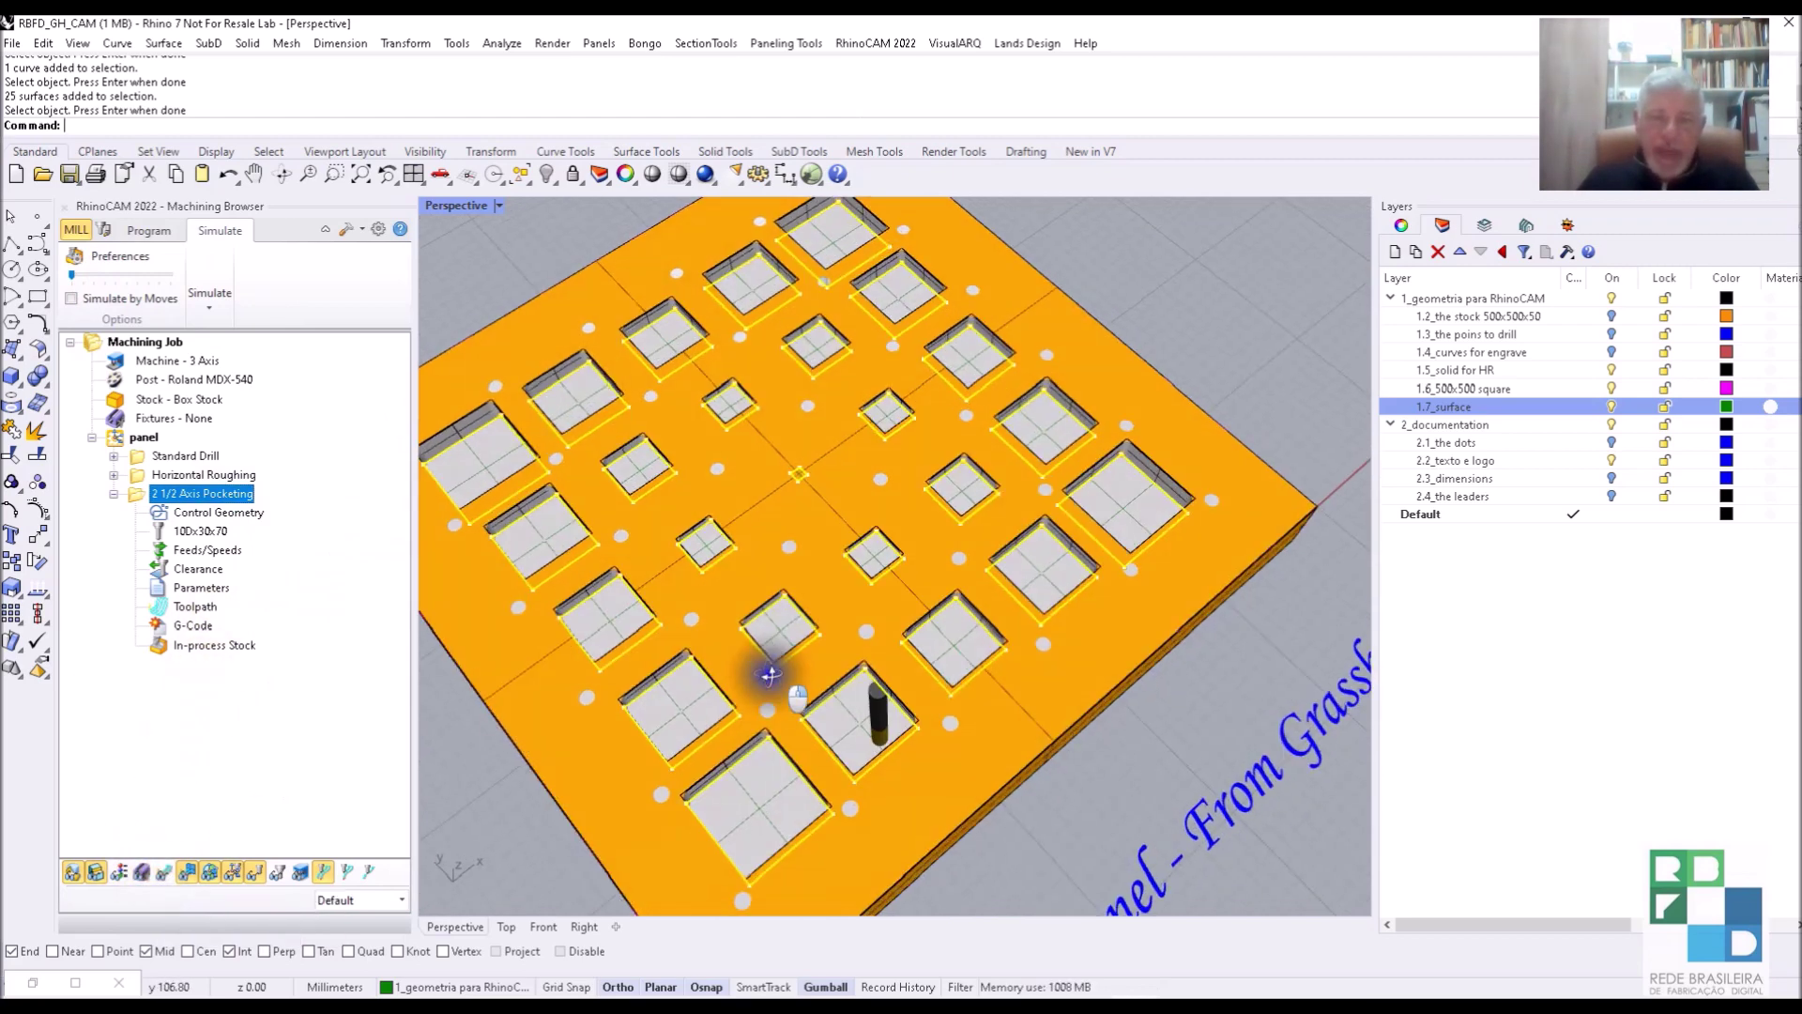
scroll(830, 679, "up", 8)
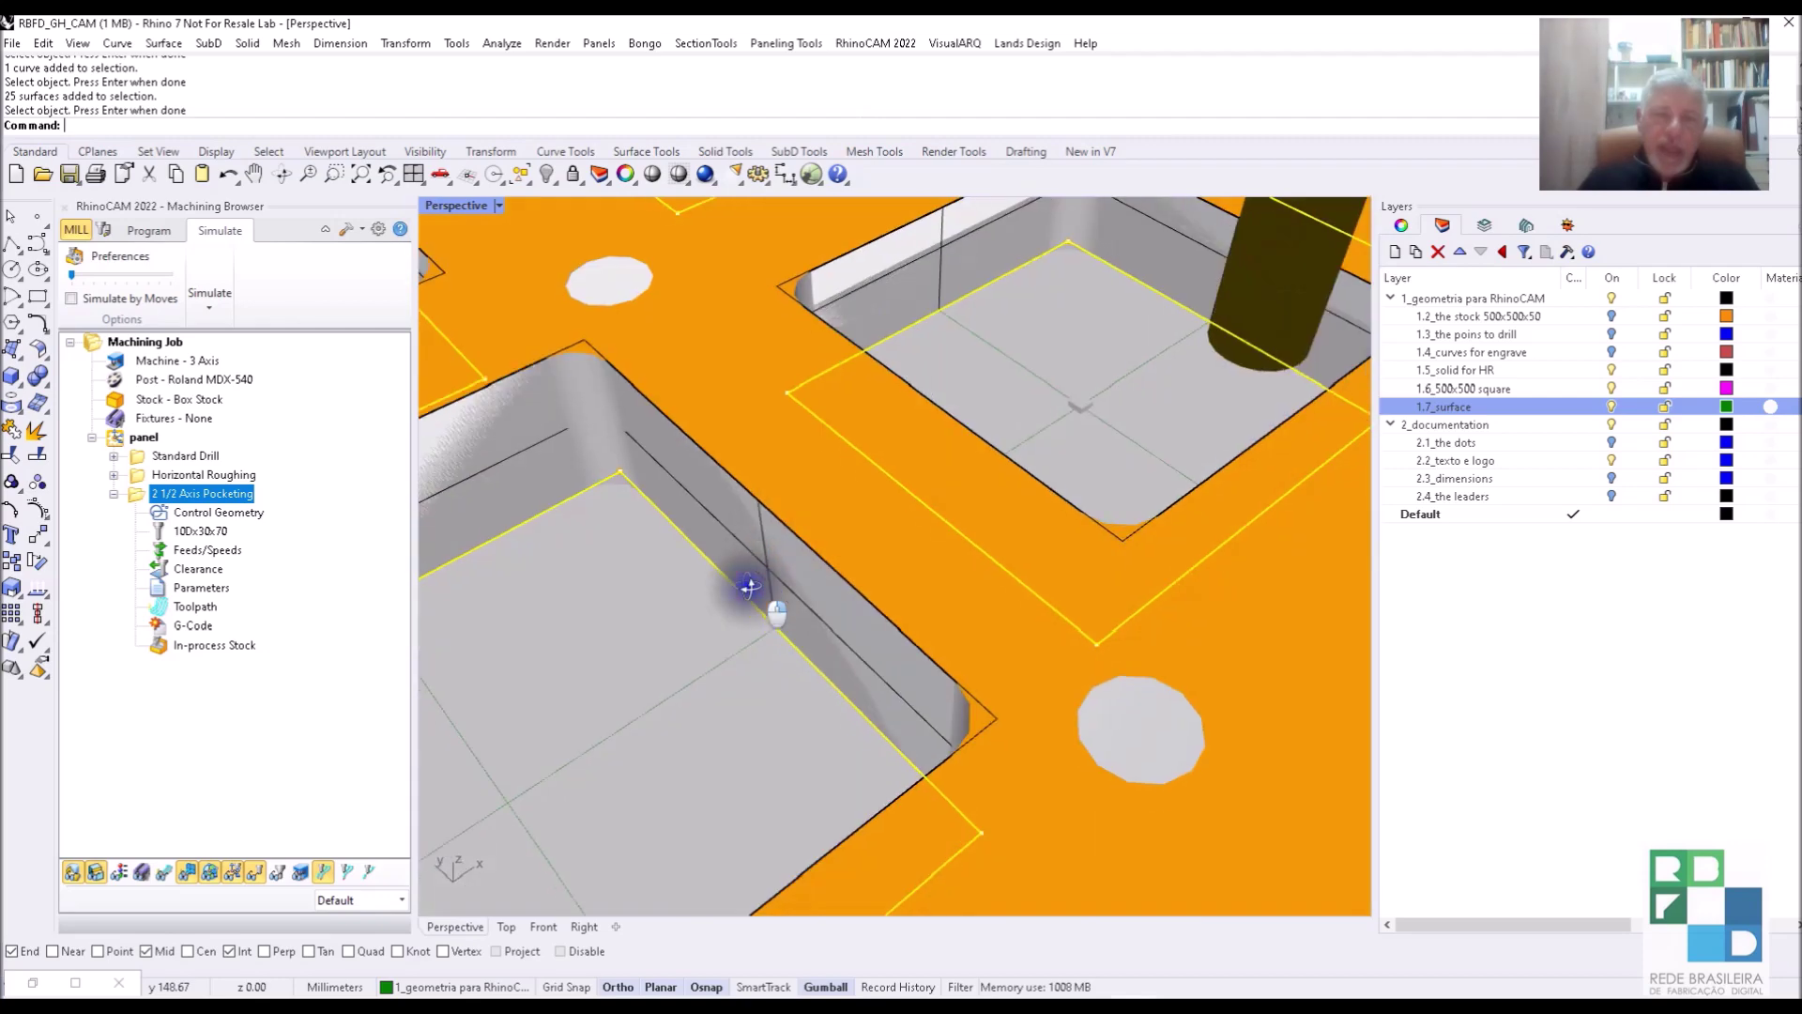
scroll(753, 587, "down", 12)
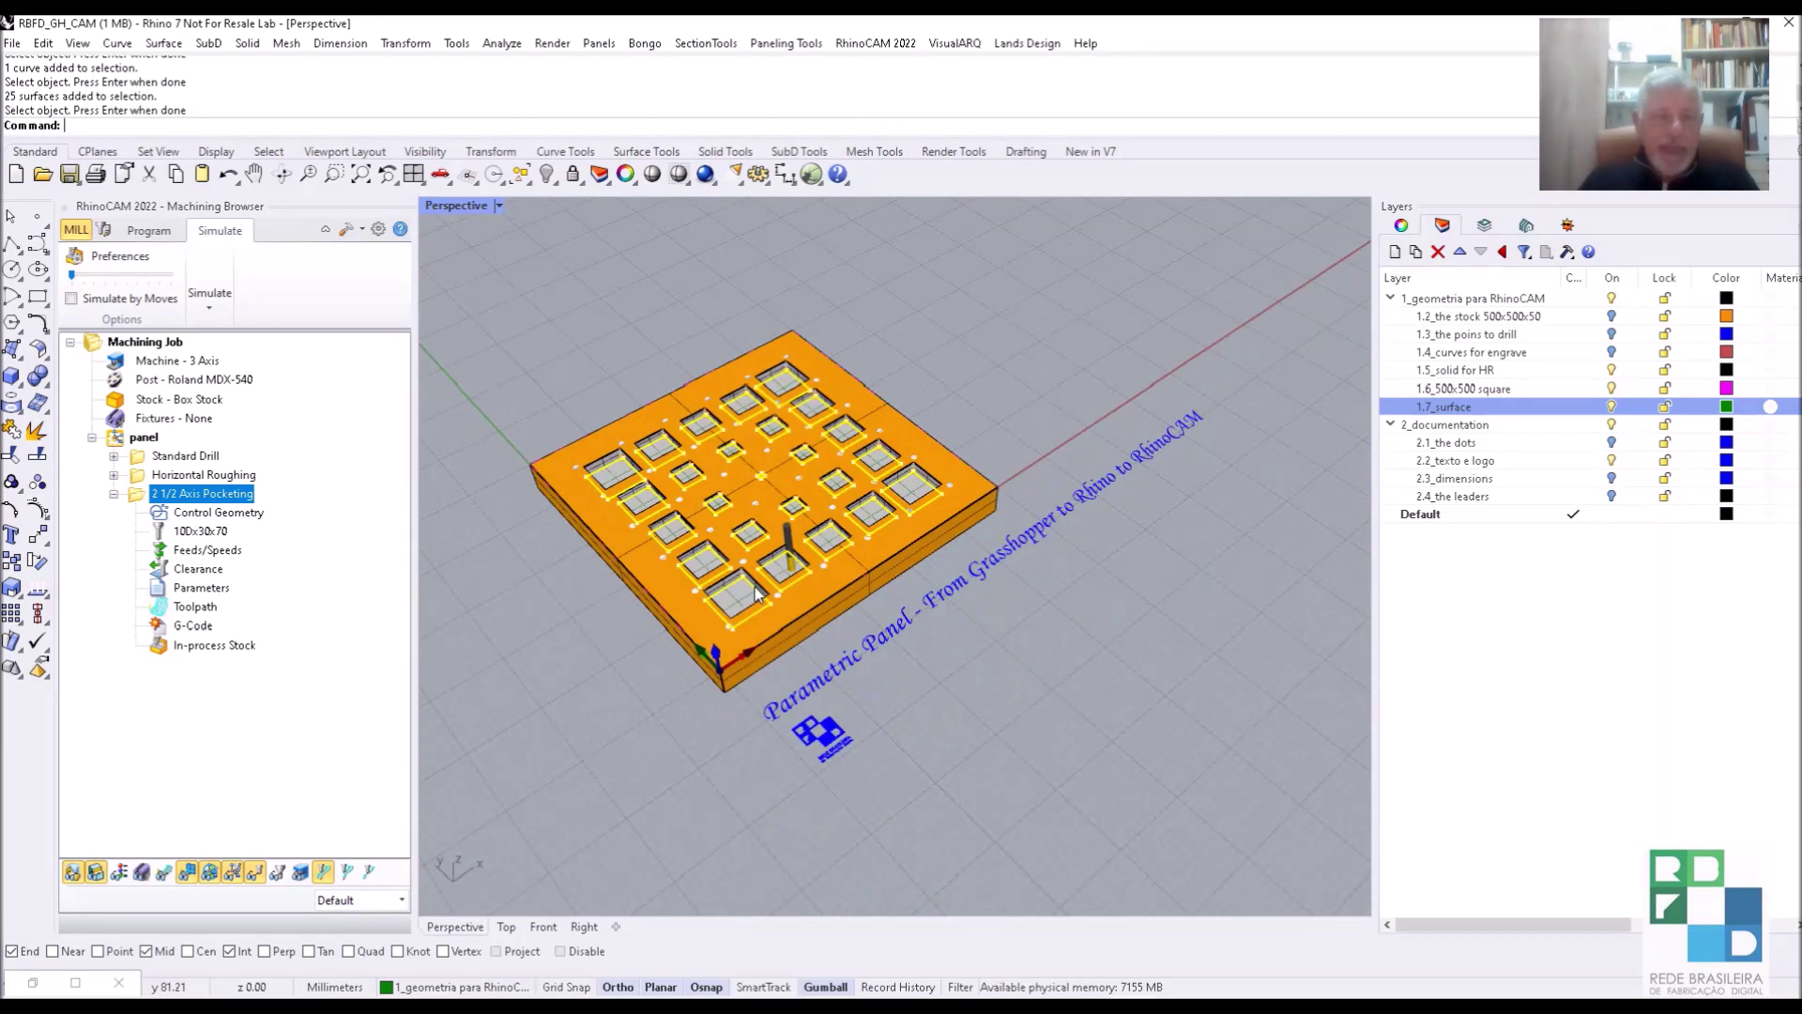
Collapse the 2 1/2 Axis Pocketing operation in the machining job and bring the Grasshopper definition back on screen.
right_click_drag(804, 582, 920, 577, "shift")
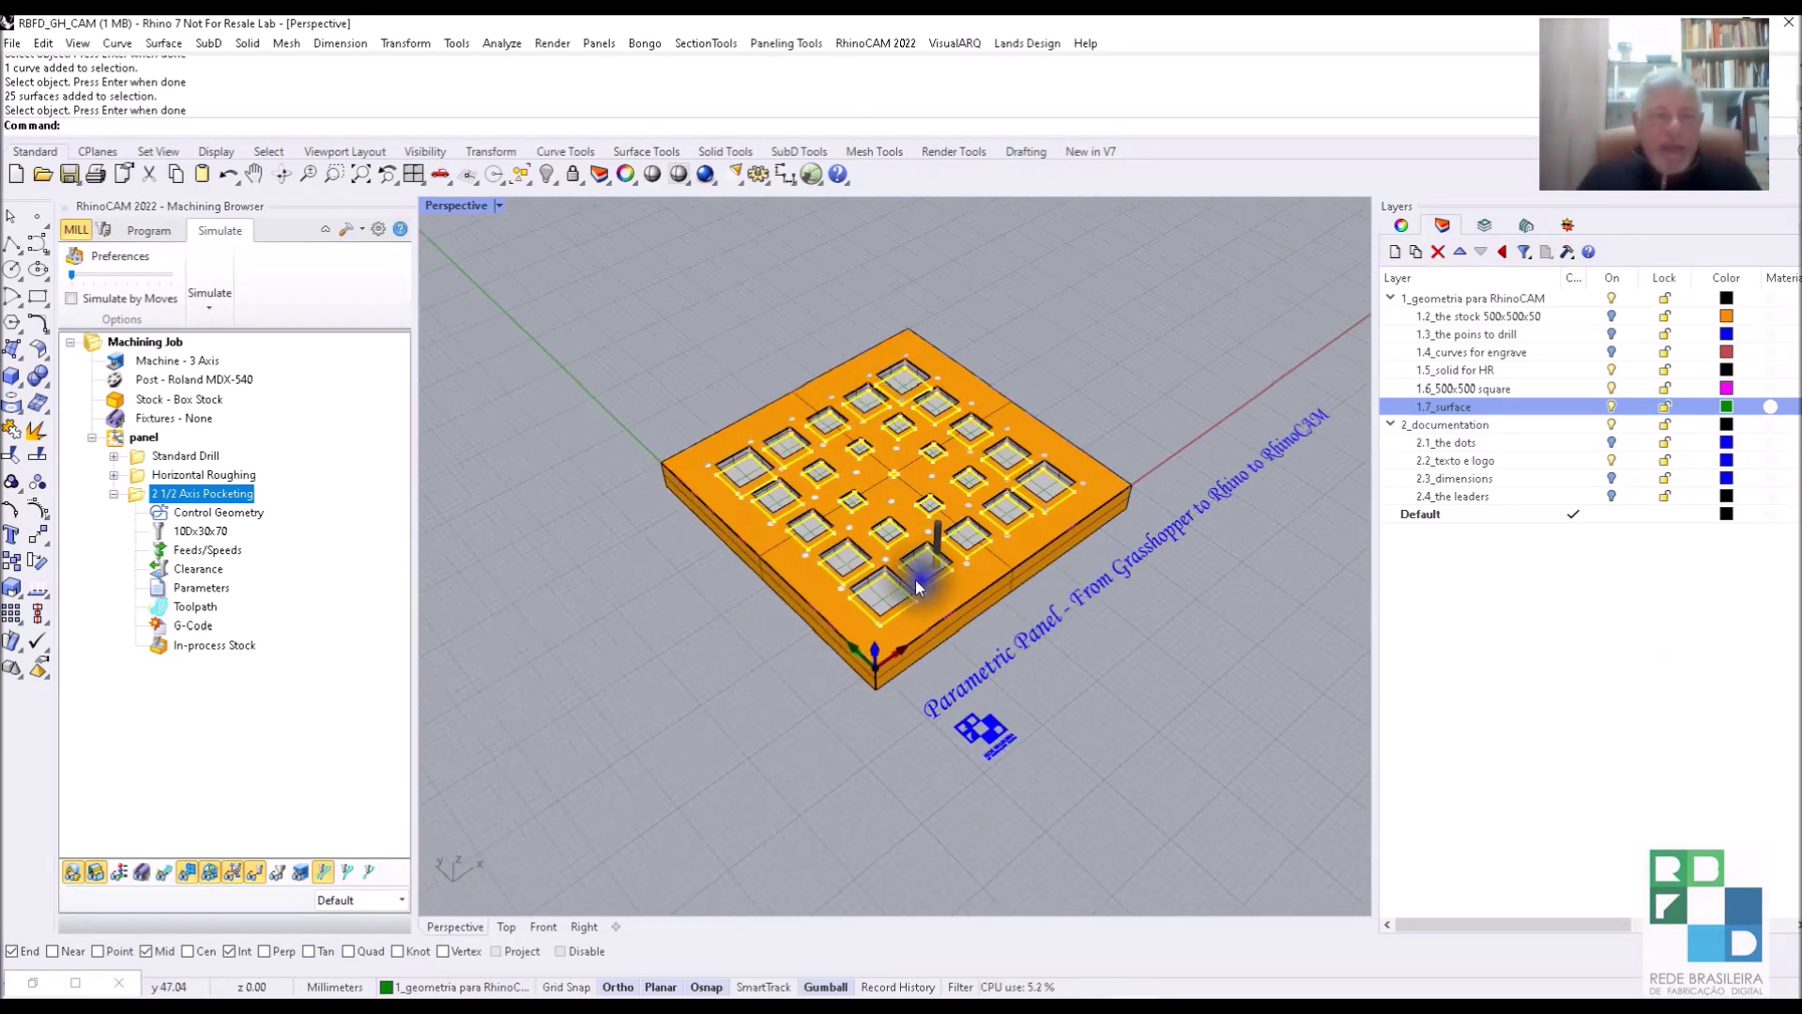
left_click(115, 494)
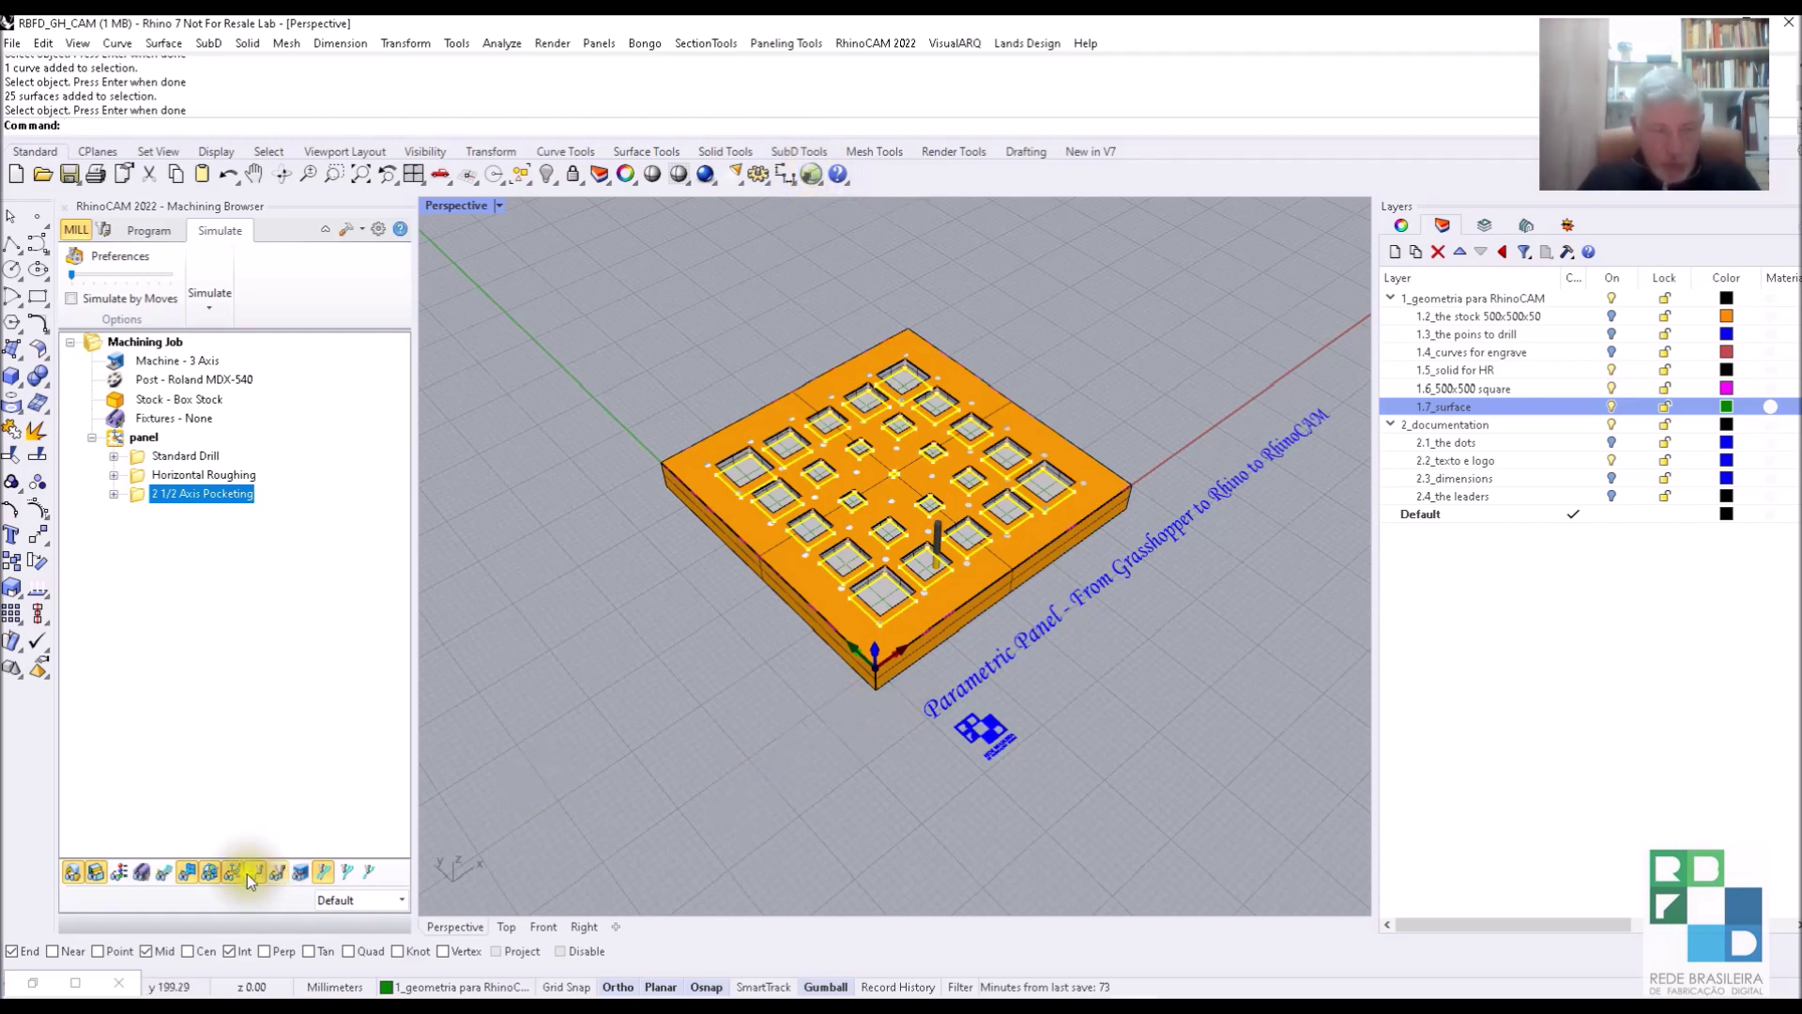
left_click(33, 981)
right_click_drag(1261, 640, 1593, 567)
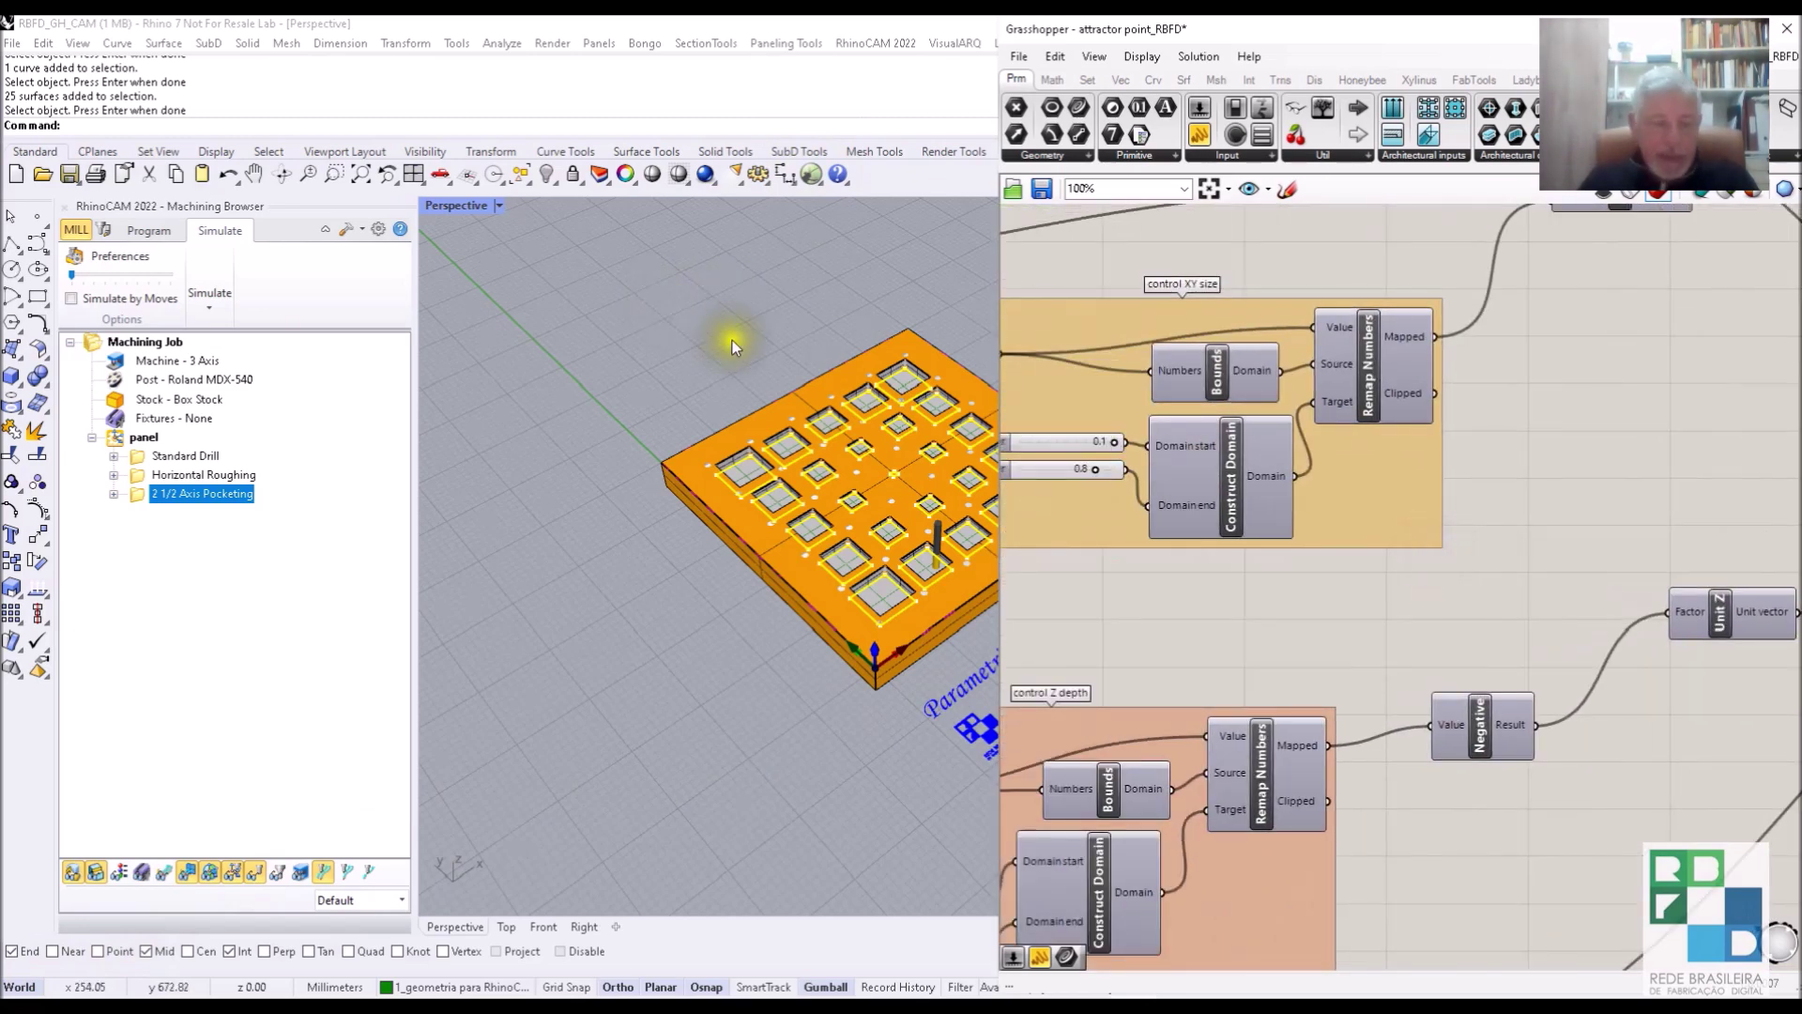
Return RhinoCAM to its programming mode and arrange the Rhino and Grasshopper windows side by side, adjusting the Rhino panel widths to fit.
left_click(149, 230)
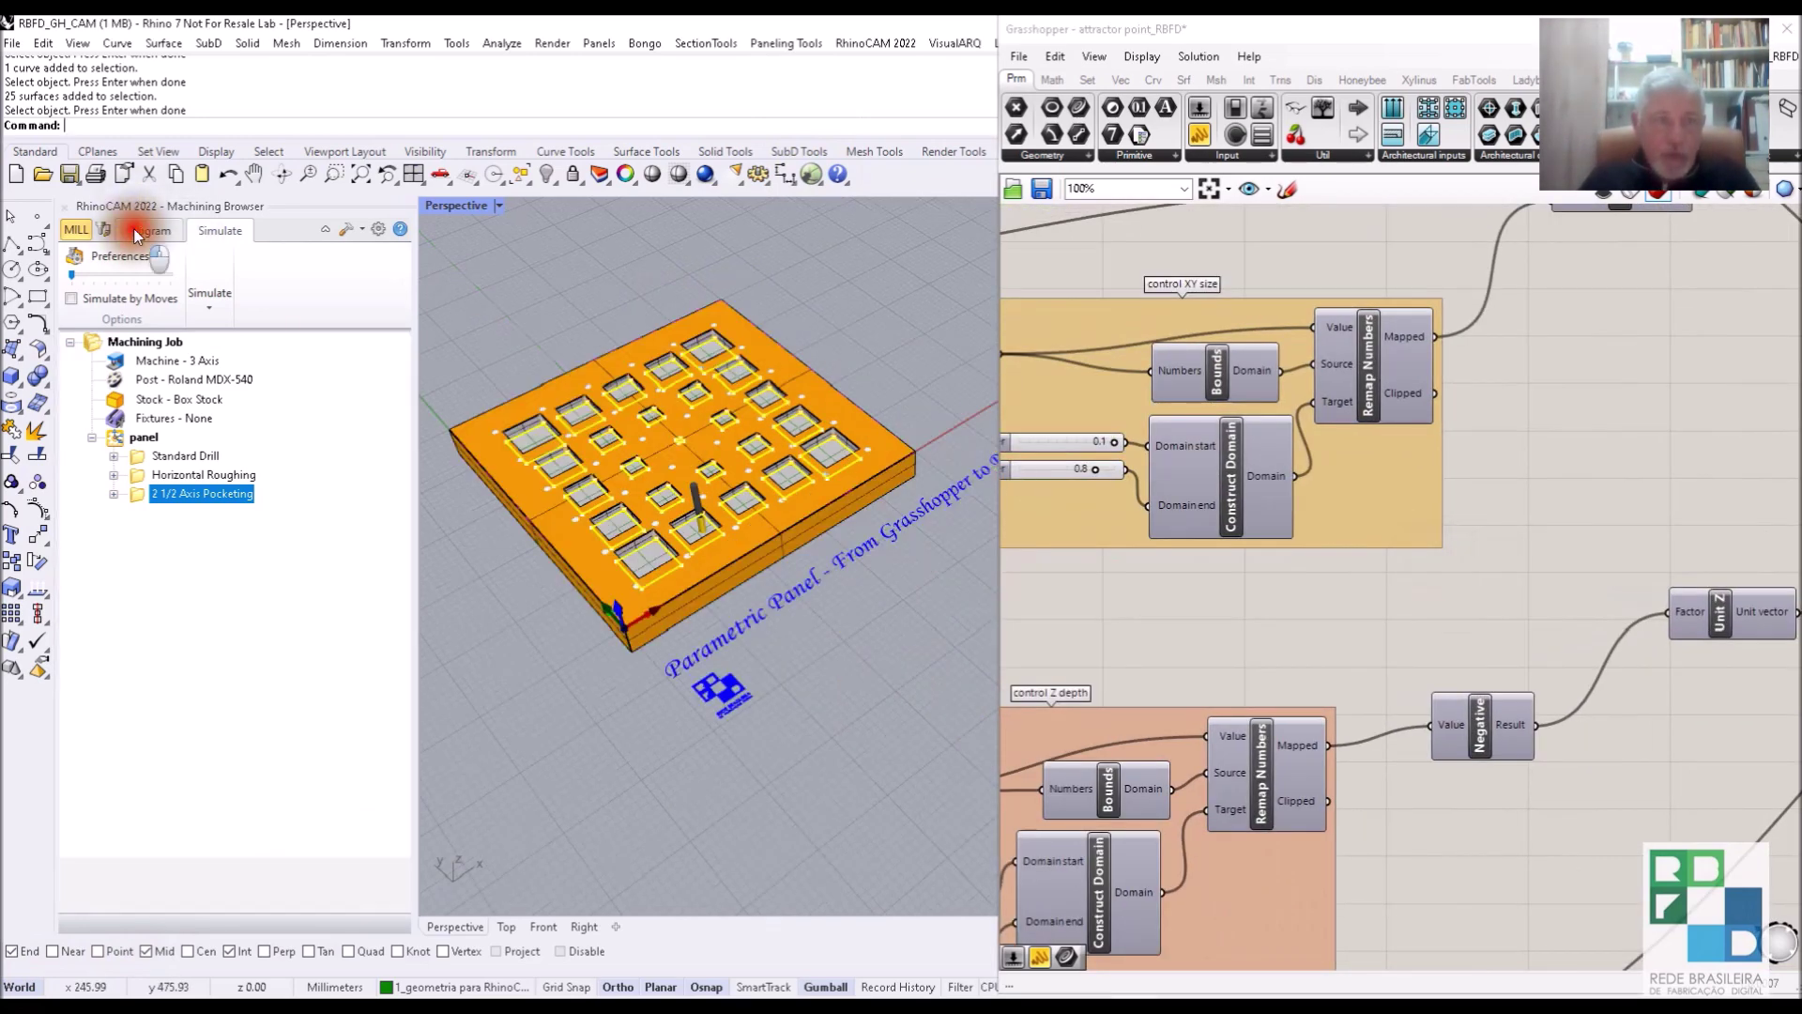
right_click_drag(728, 323, 836, 306)
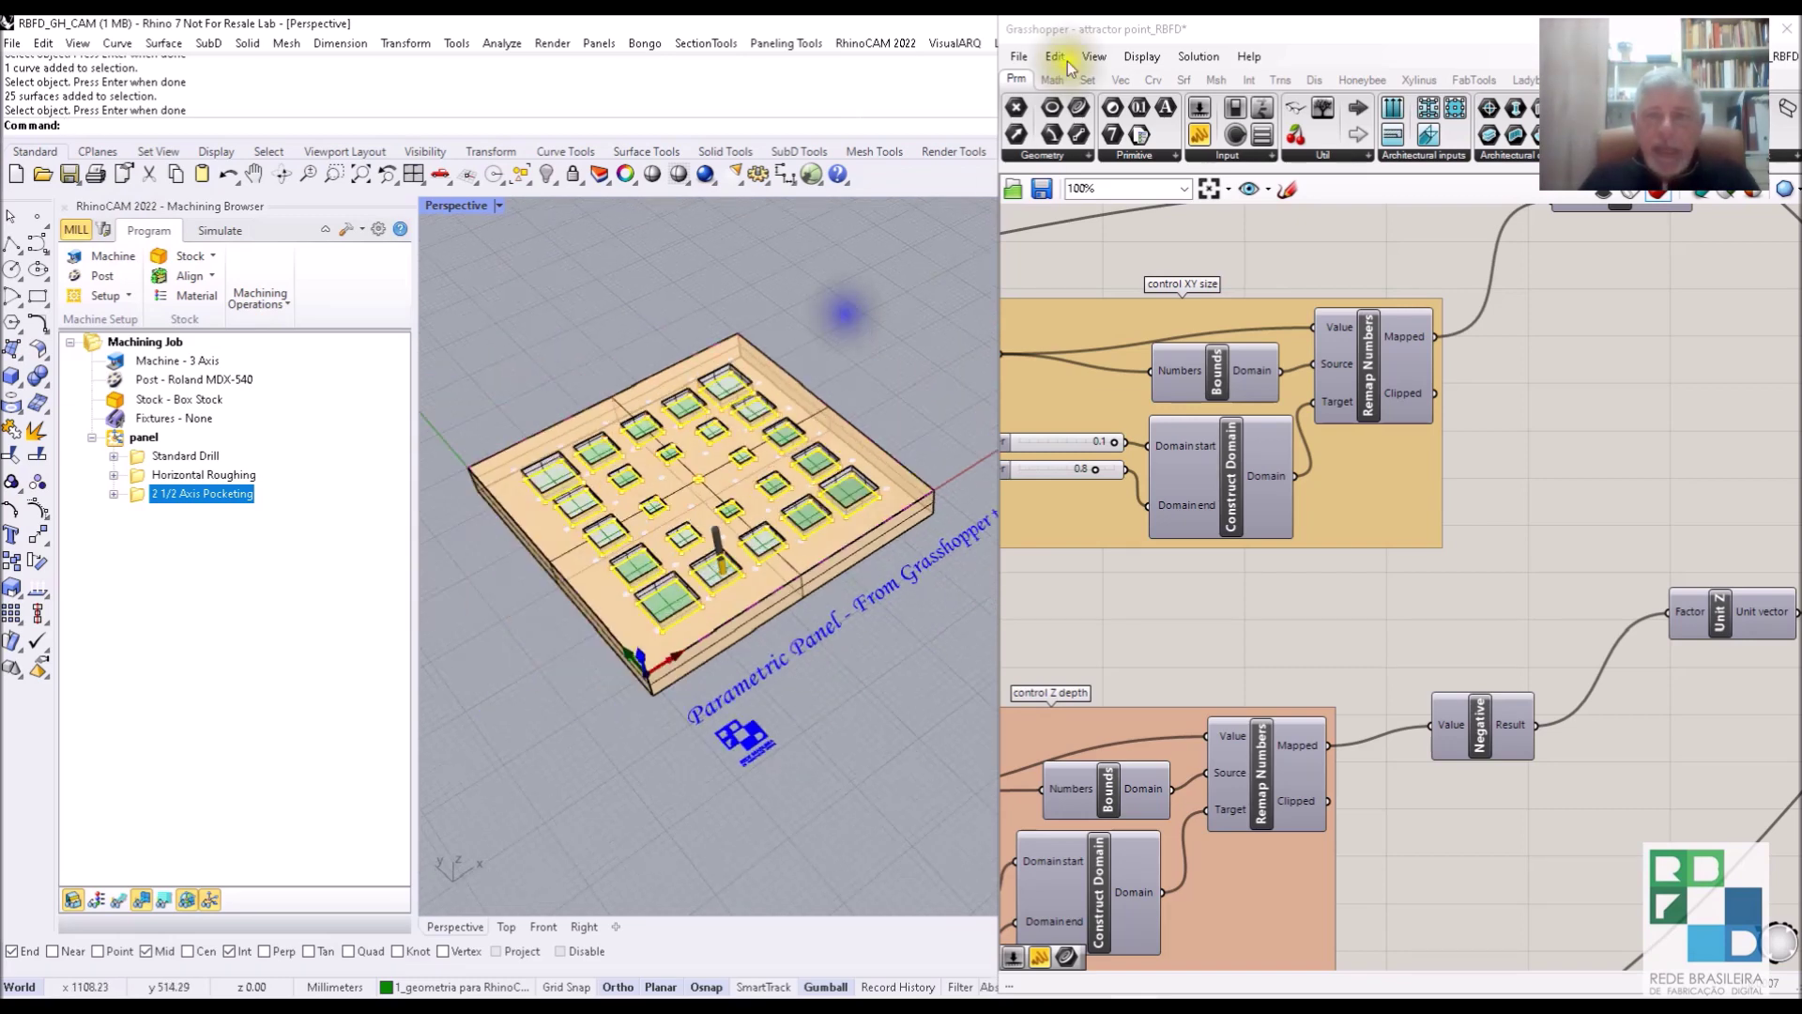
left_click_drag(1087, 31, 1364, 95)
double_click(1184, 26)
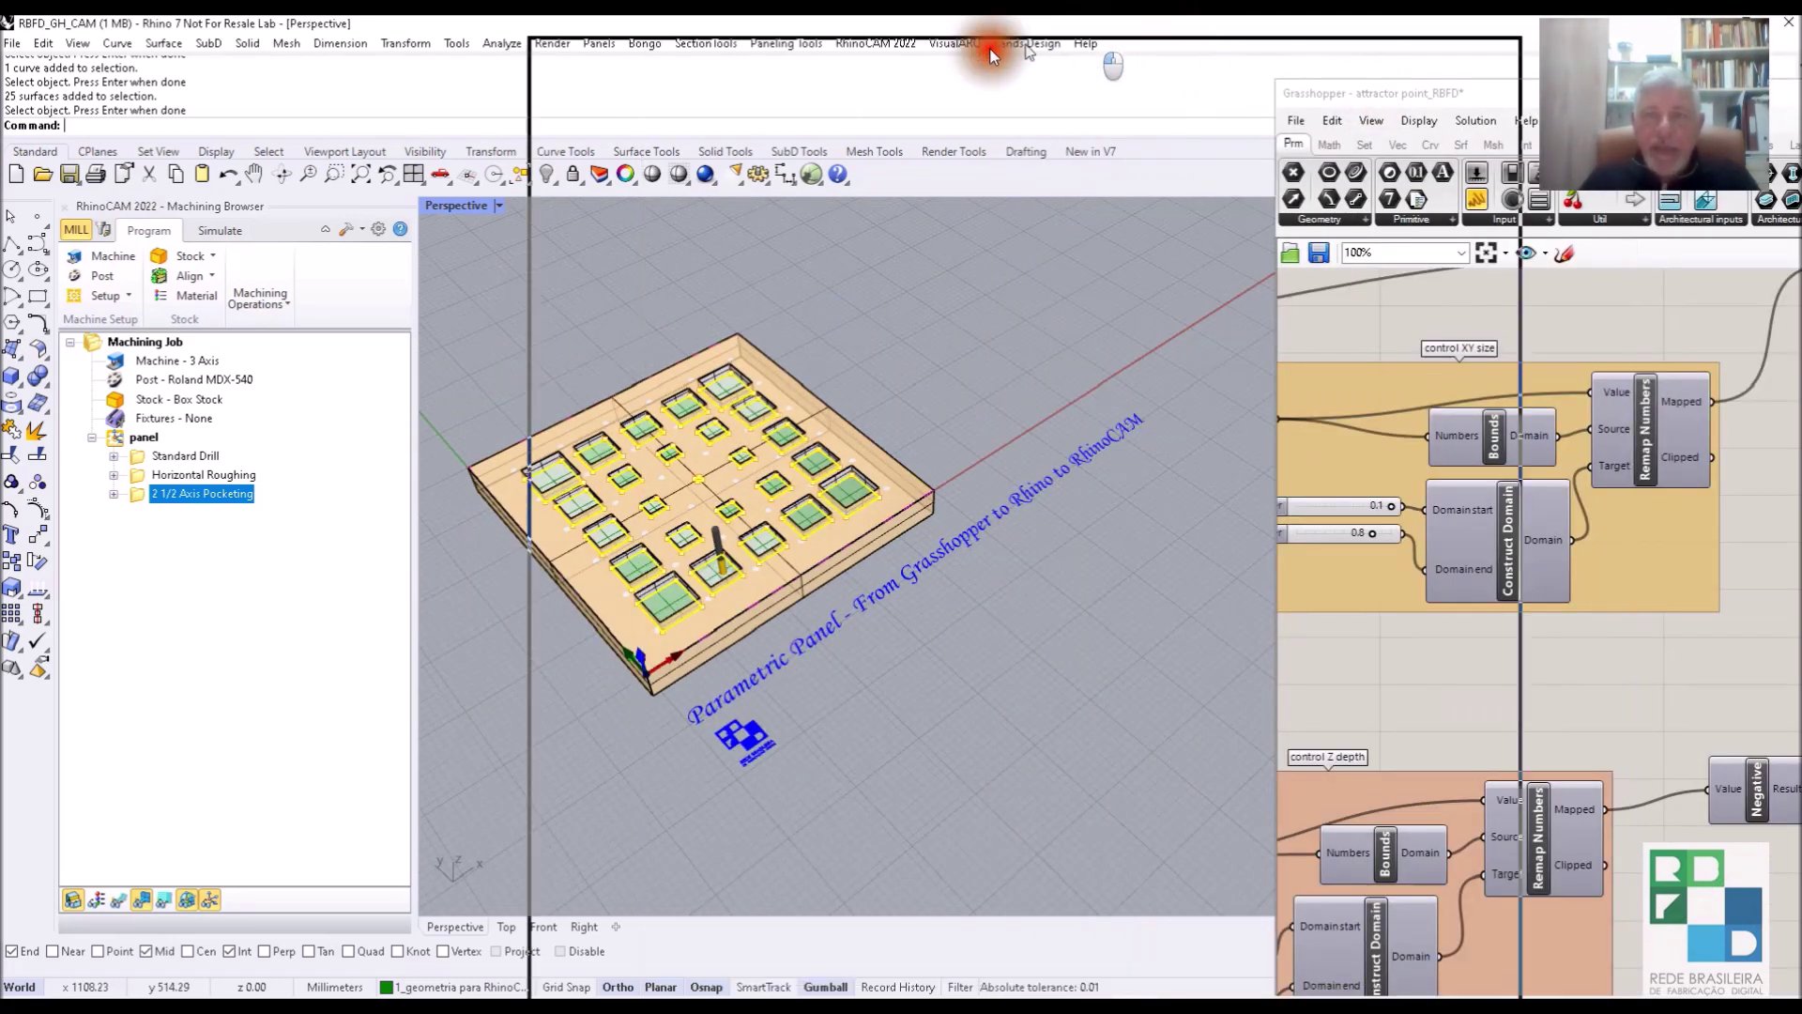
left_click_drag(1118, 53, 776, 29)
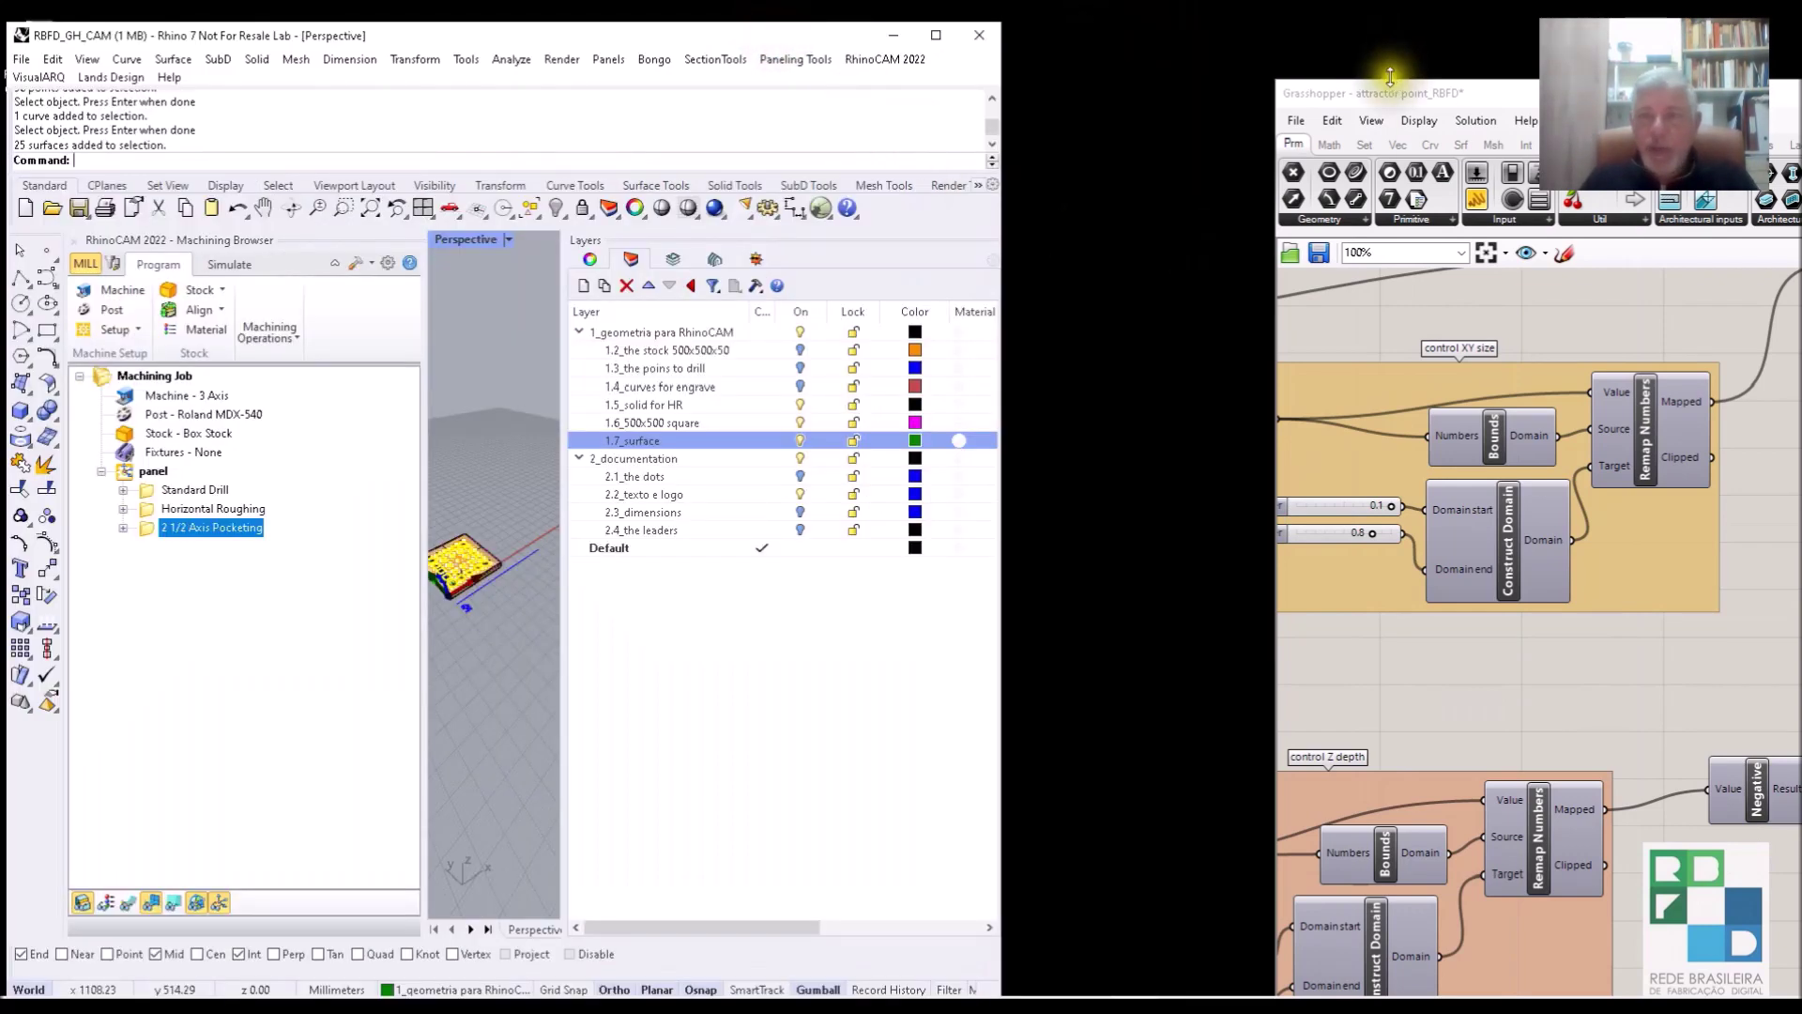
left_click_drag(1002, 273, 936, 275)
left_click_drag(414, 366, 301, 362)
left_click_drag(507, 394, 706, 403)
left_click_drag(1499, 94, 1180, 32)
Examine the curves for engraving group in the Grasshopper definition, including its Curve parameter.
right_click_drag(1359, 428, 1525, 542)
right_click_drag(1171, 638, 1255, 282)
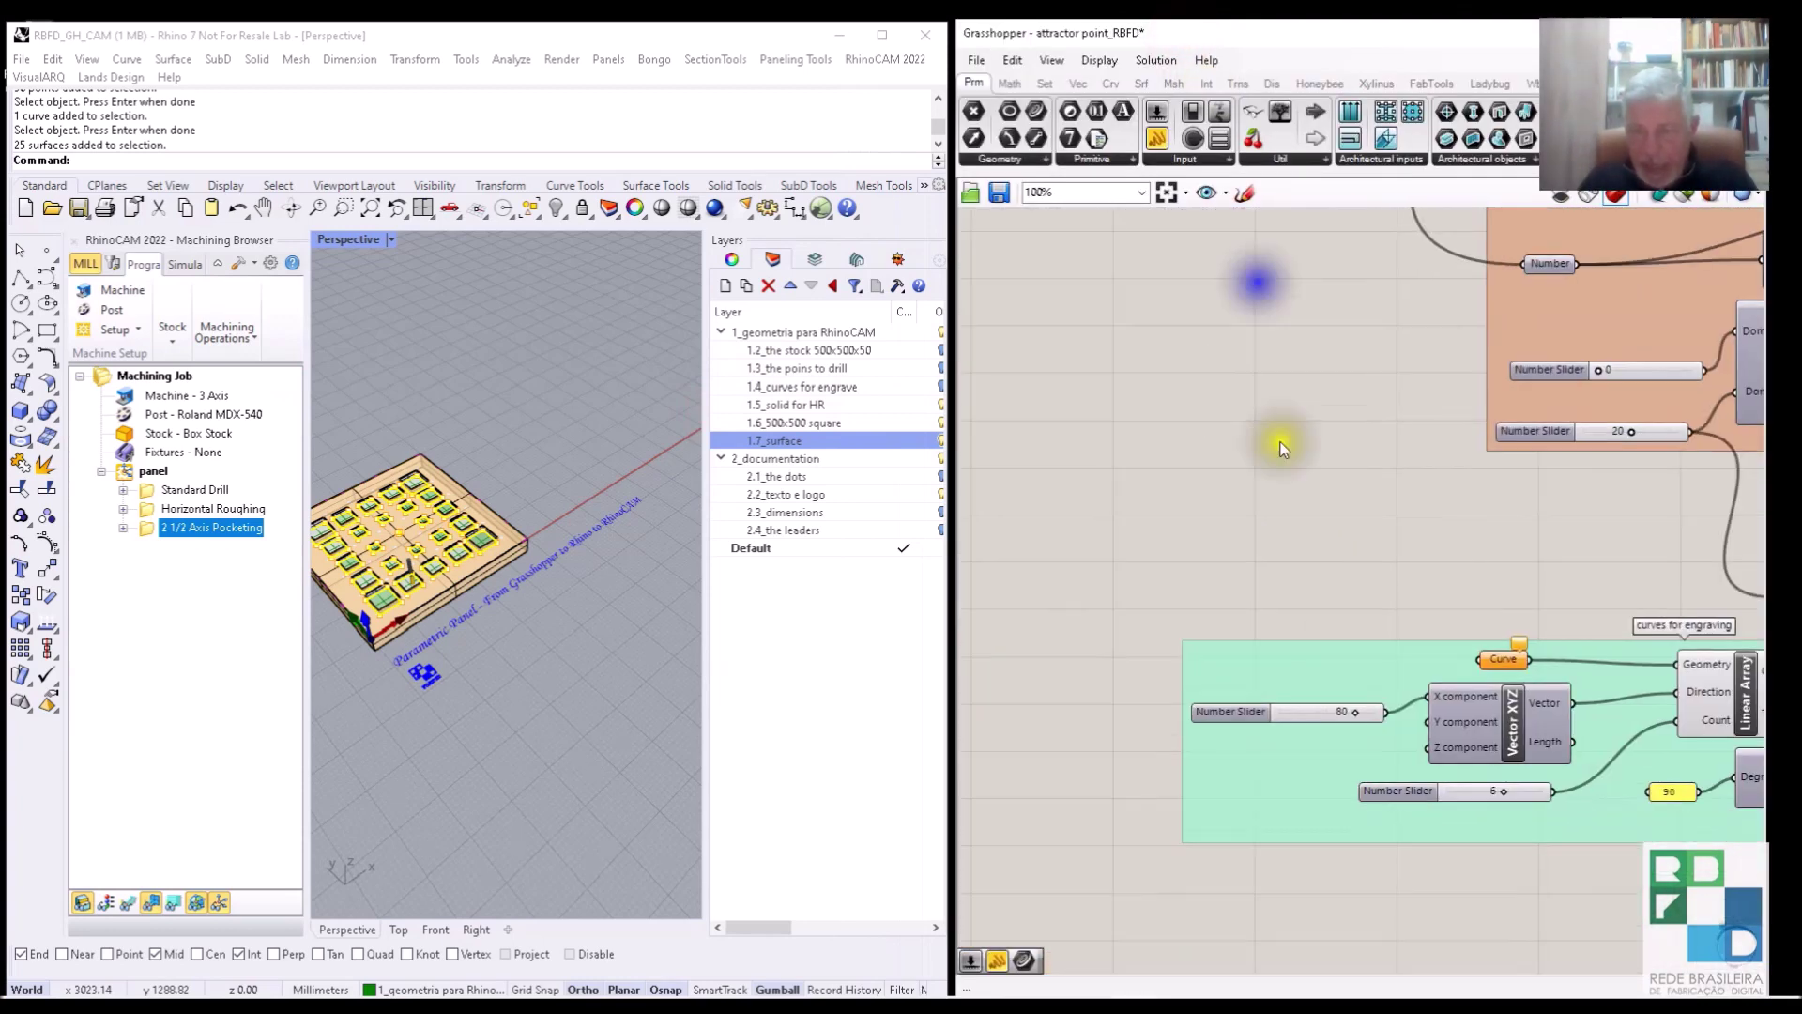
right_click_drag(1280, 633, 1266, 454)
right_click_drag(1432, 692, 1305, 723)
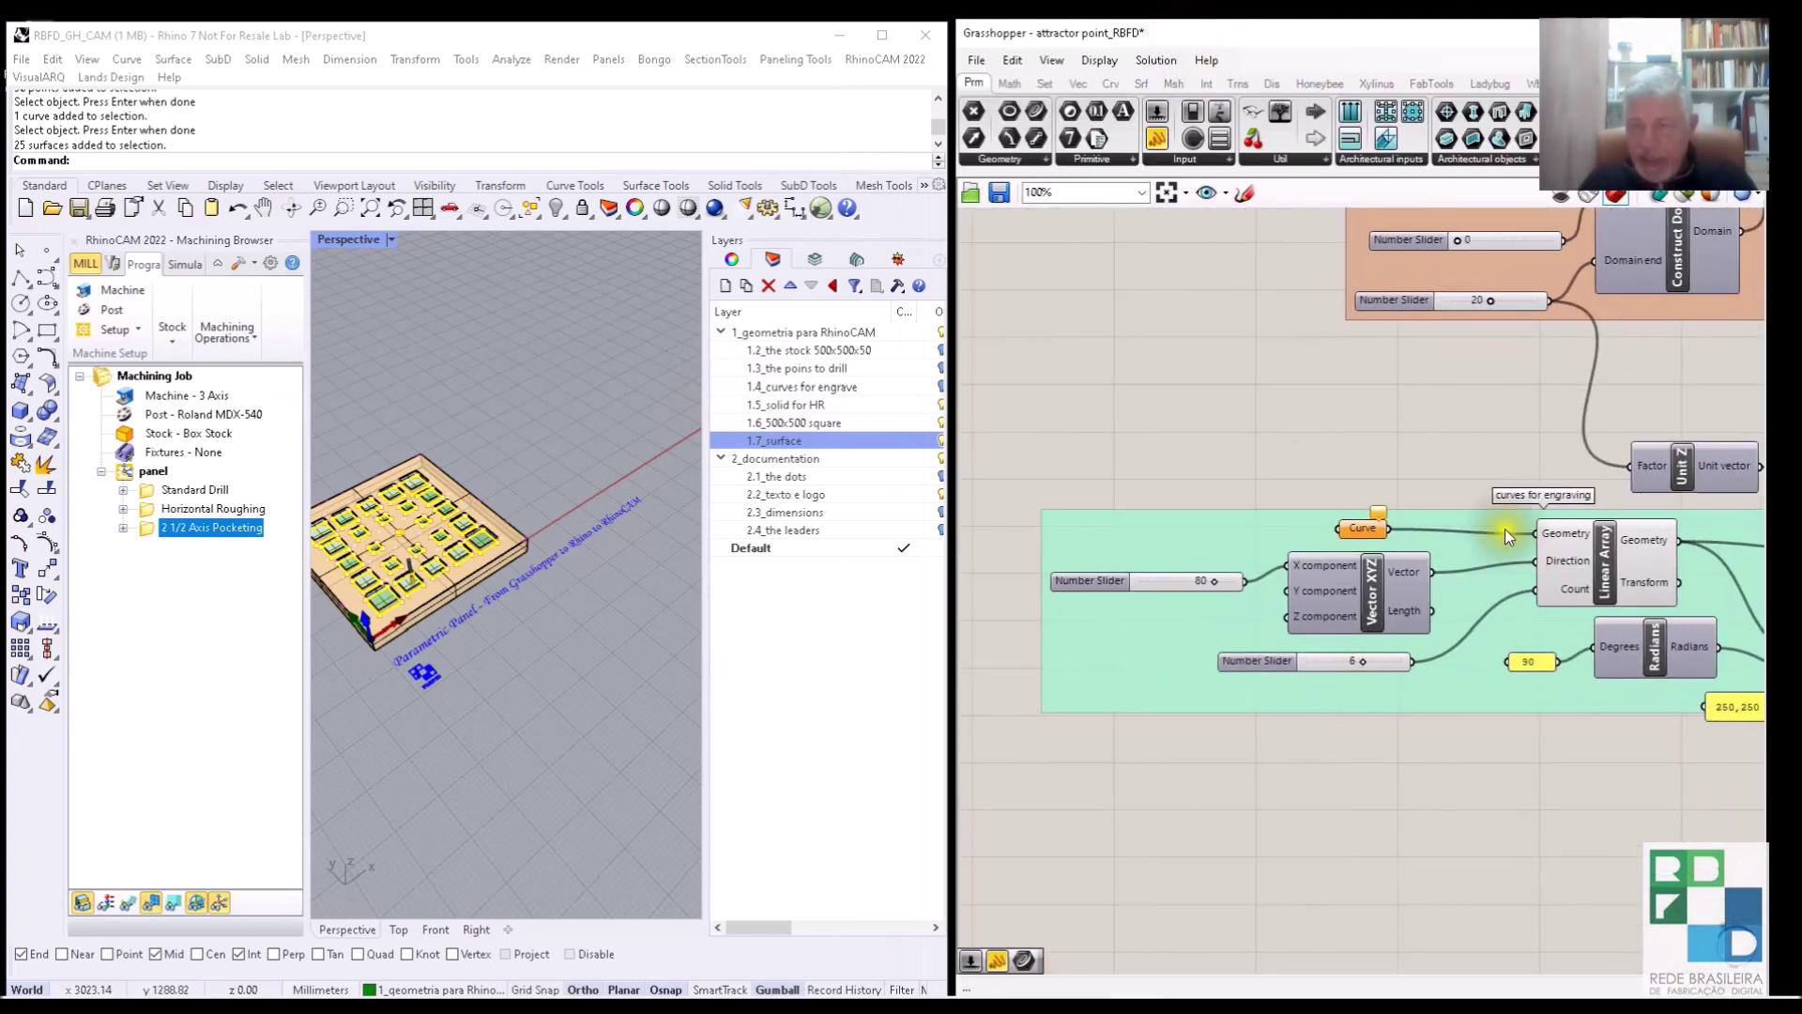
scroll(1508, 527, "up", 1)
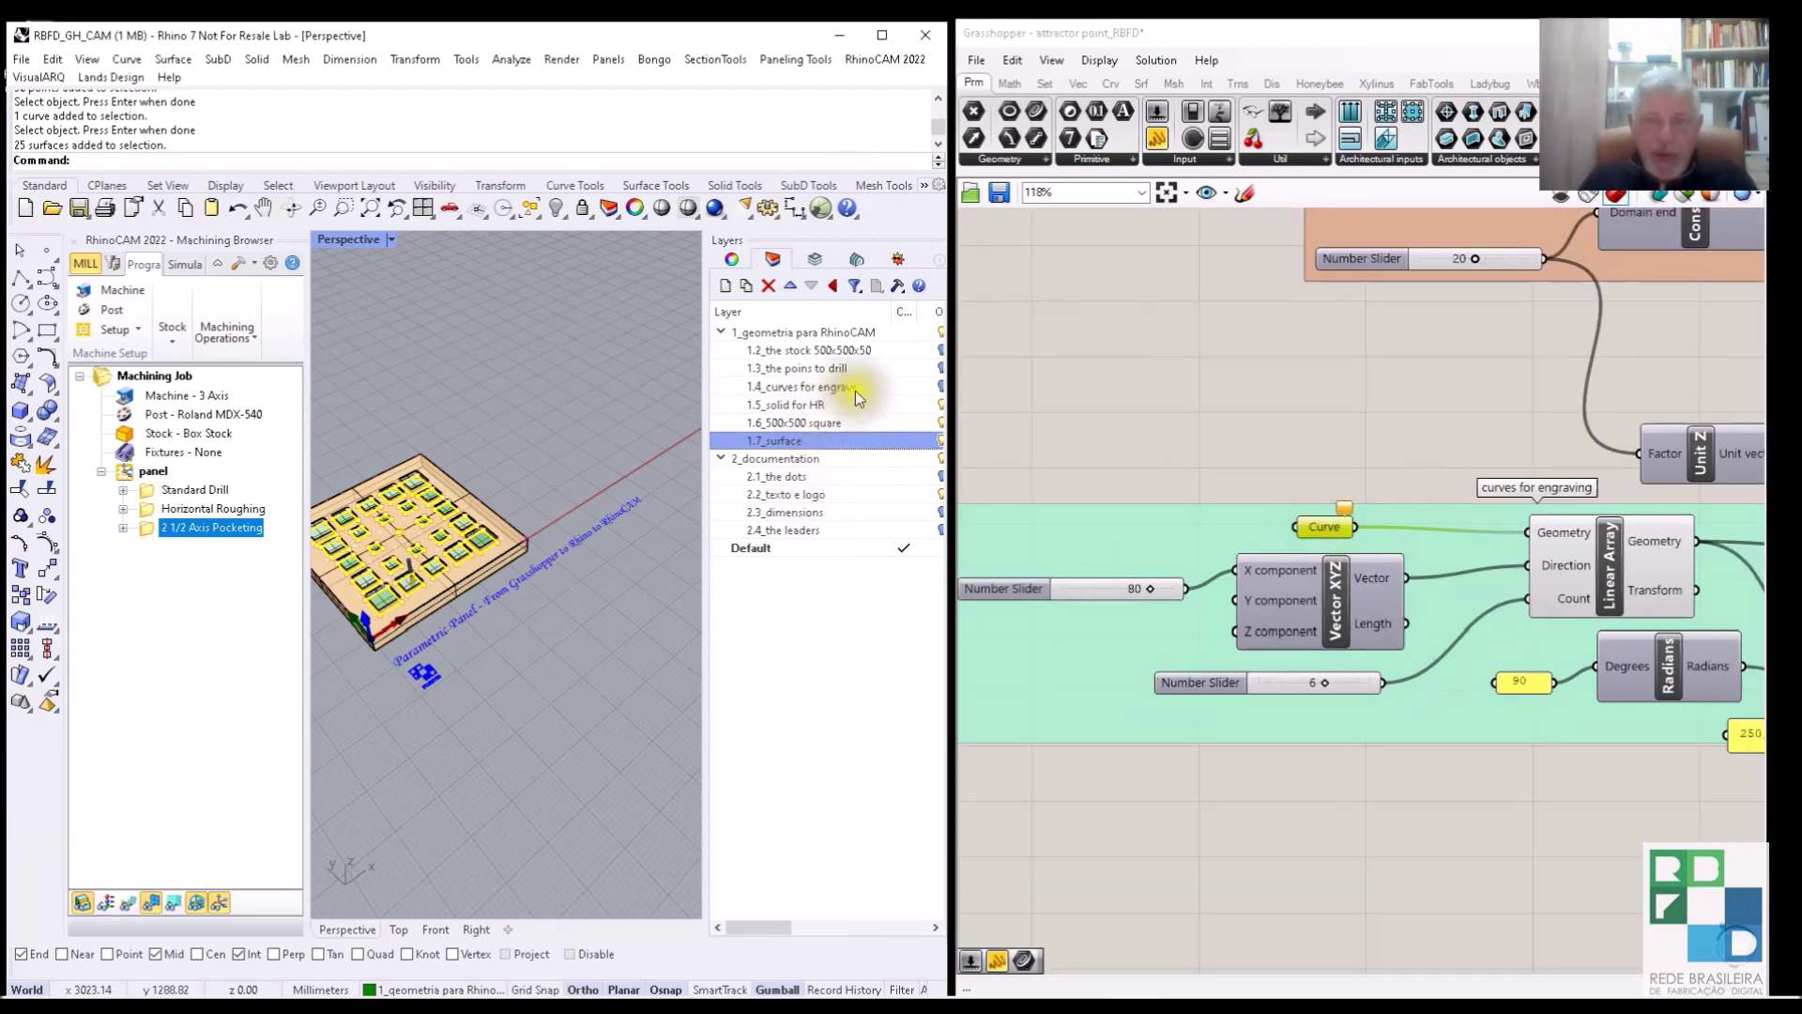
Show the 1.4_curves for engrave layer and hide the 1.5_solid for HR, 1.6_500x500 square and 1.7_surface layers.
left_click(941, 388)
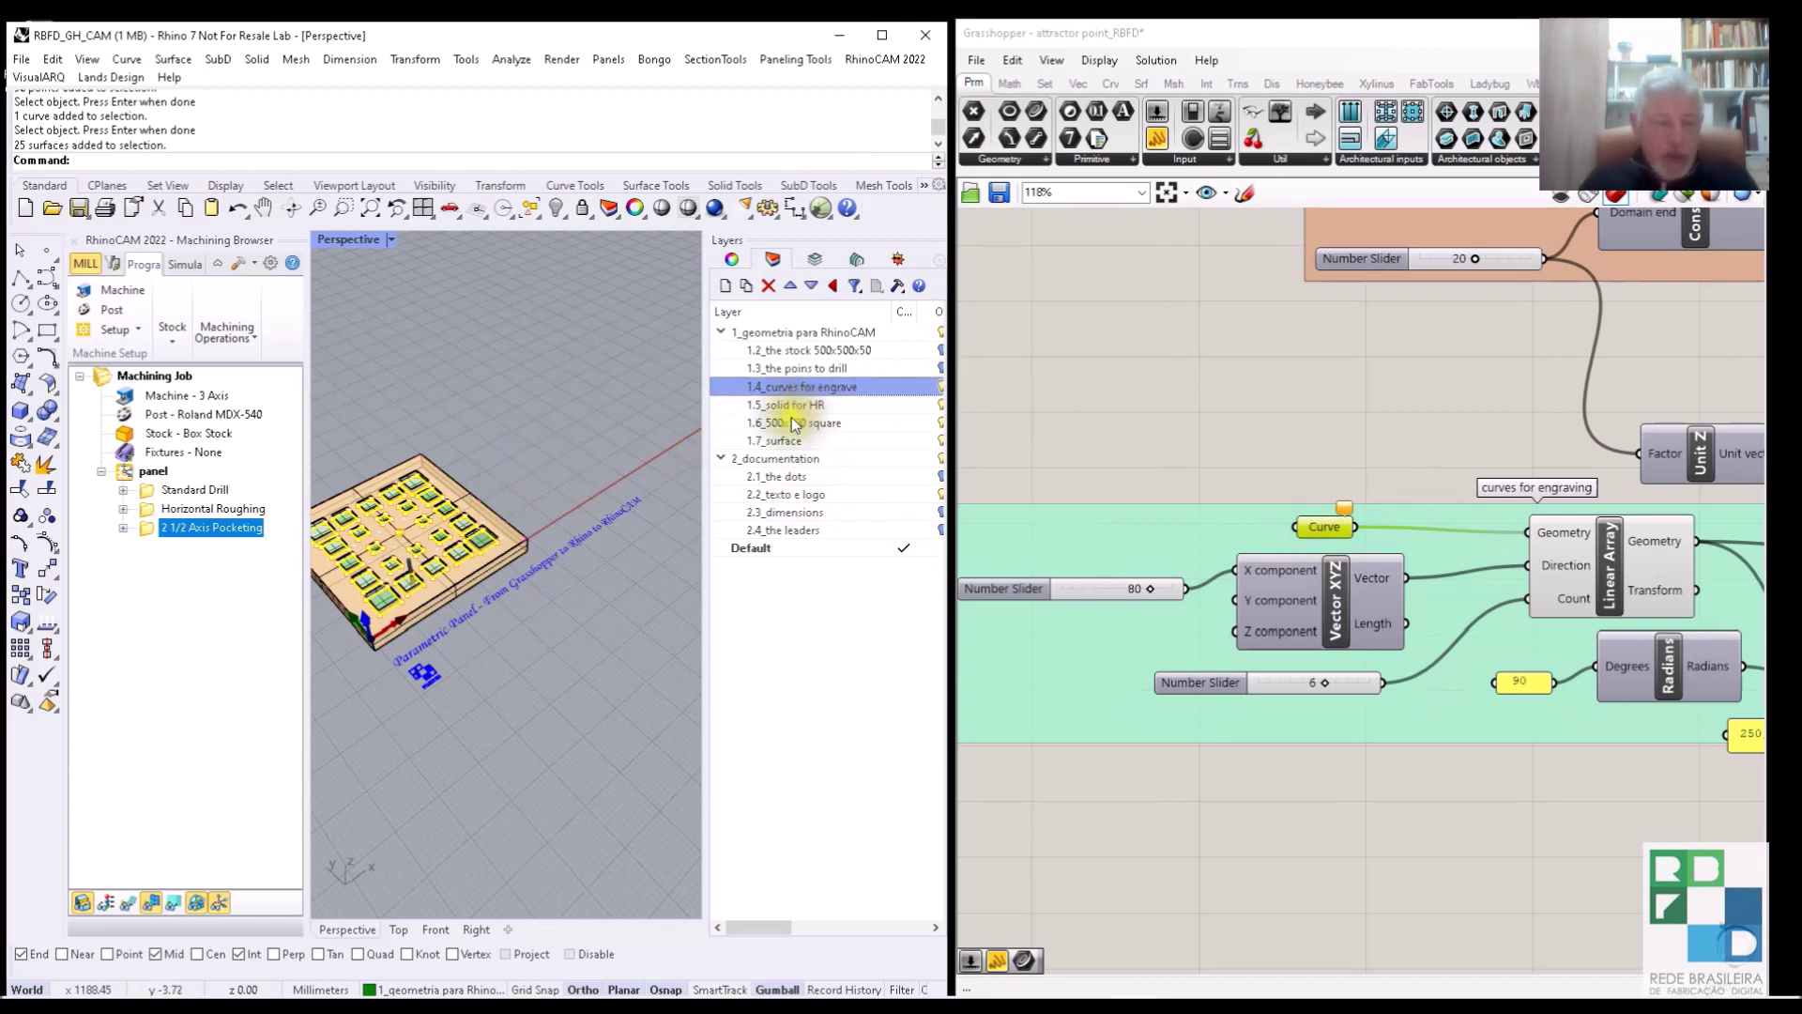
left_click_drag(704, 473, 664, 471)
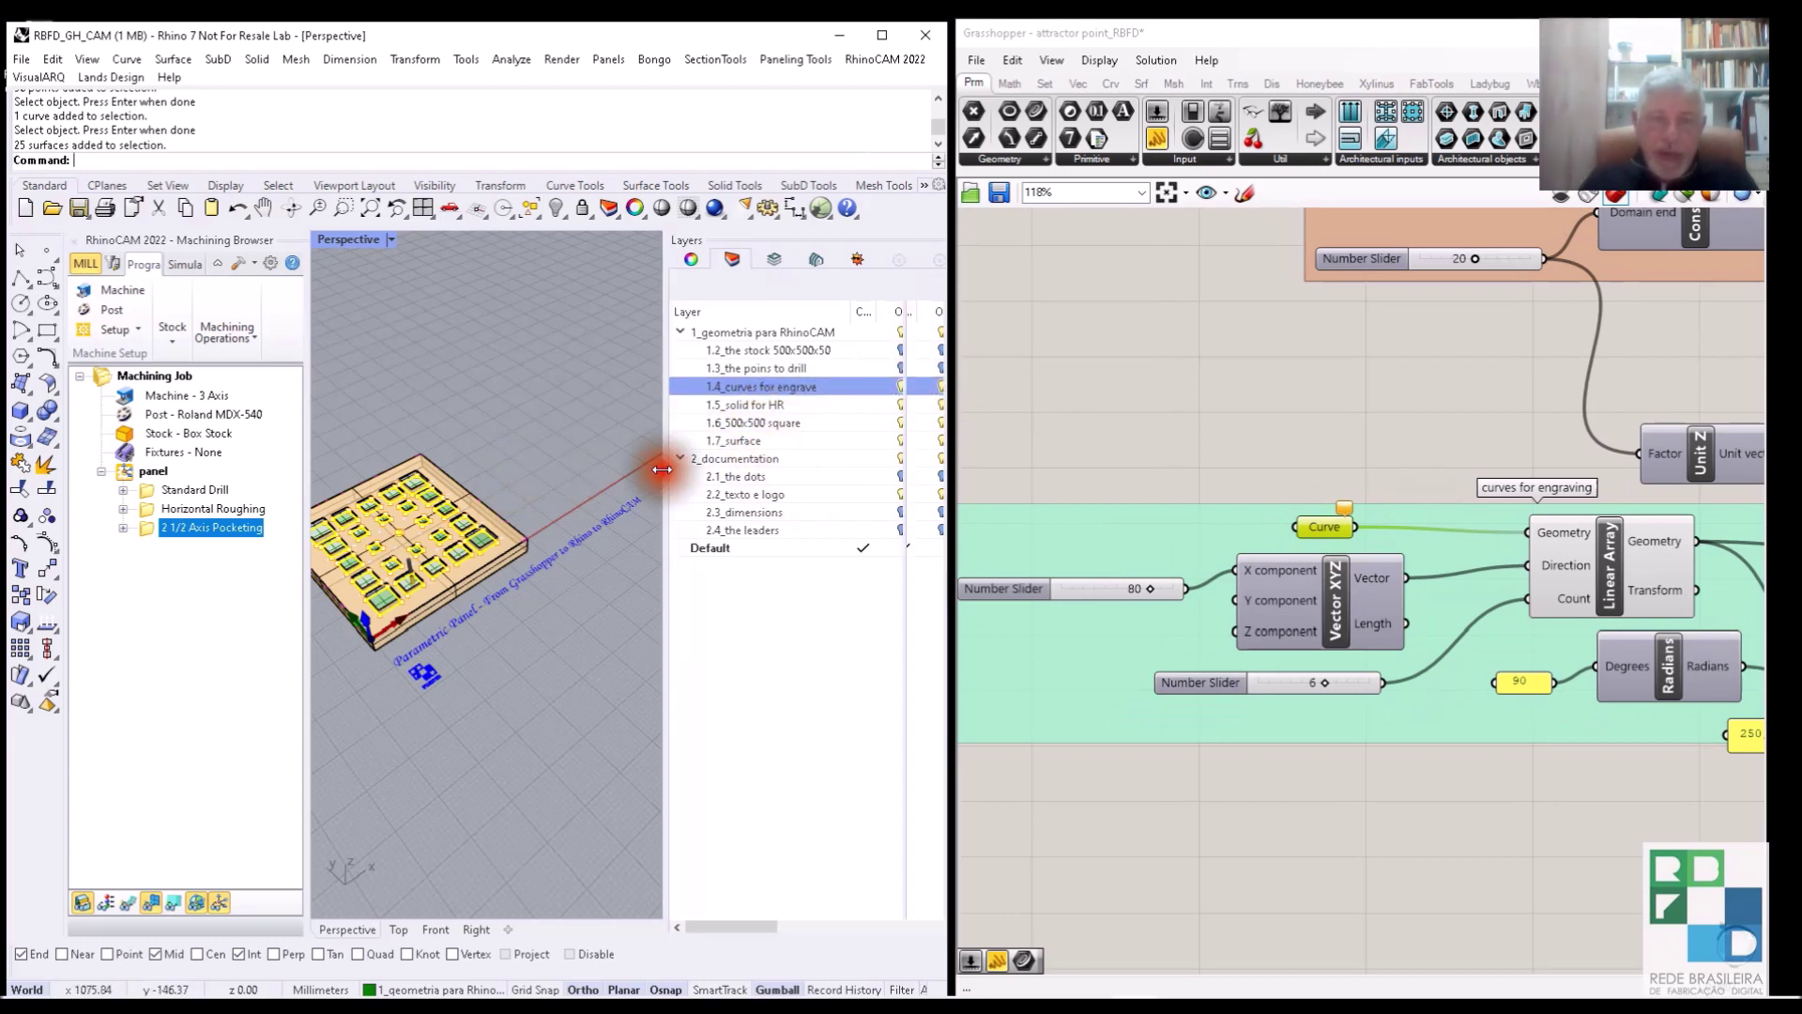
left_click(902, 406)
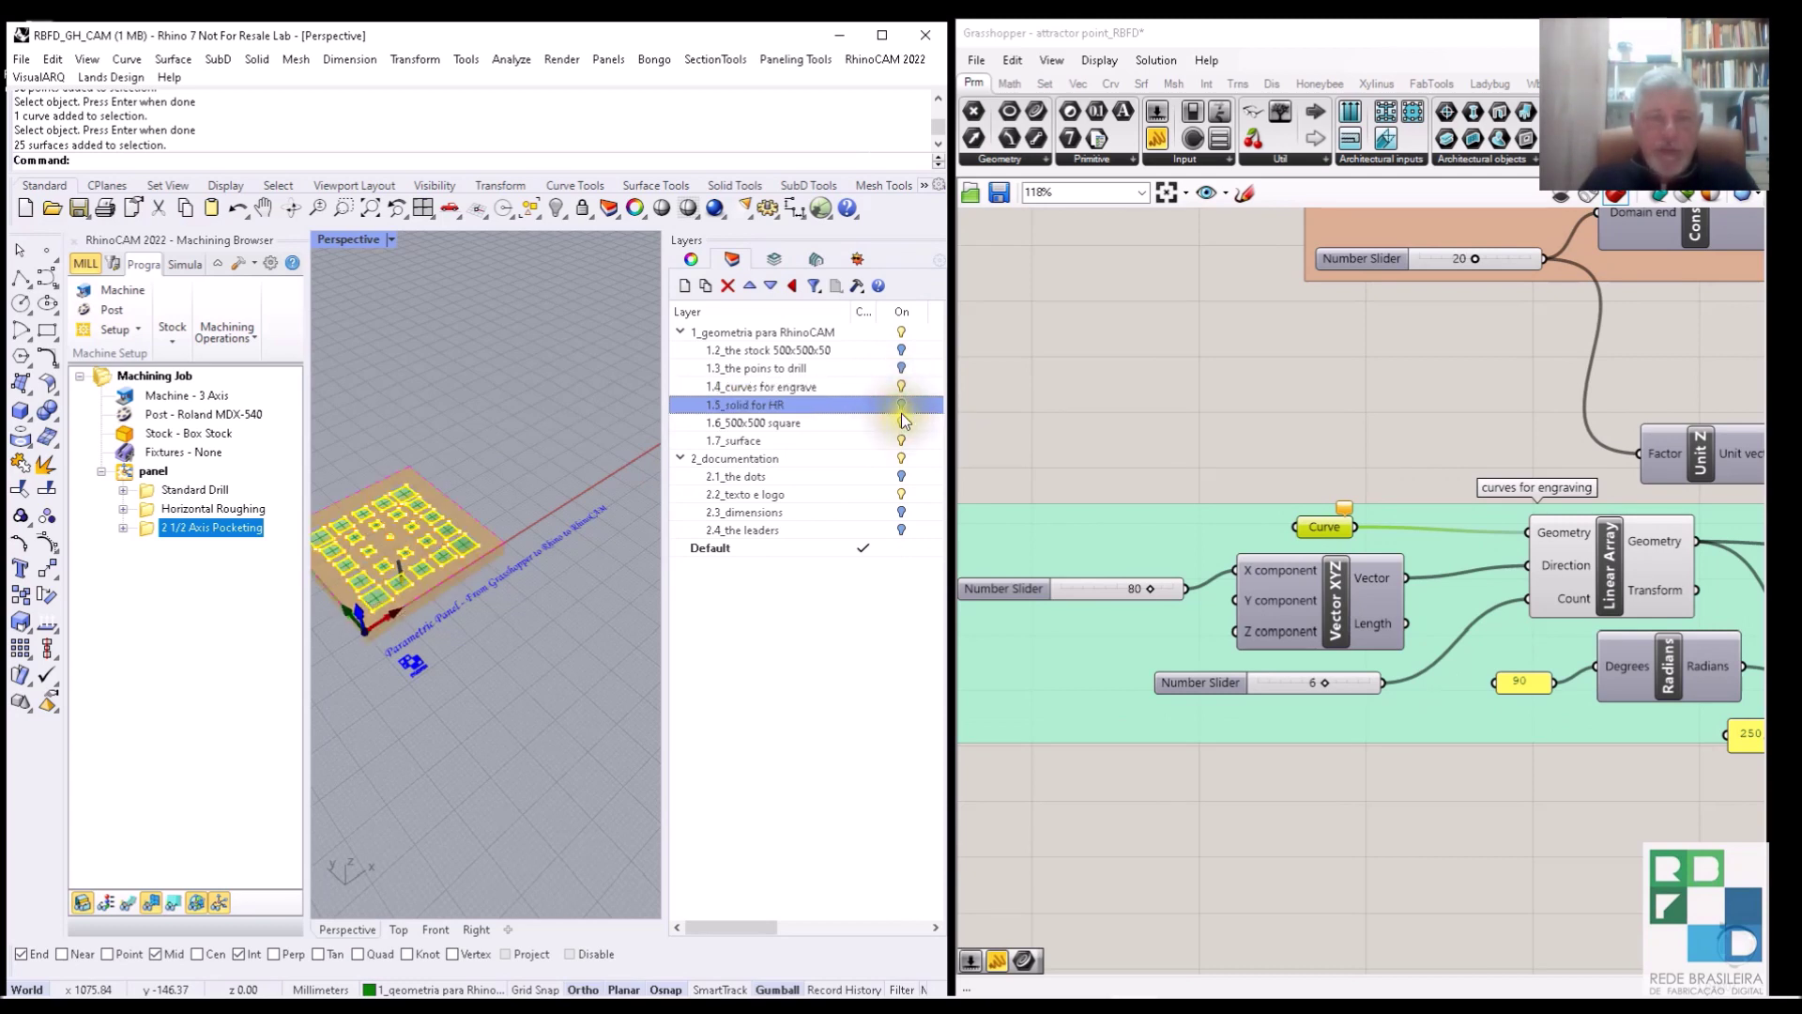
left_click(902, 423)
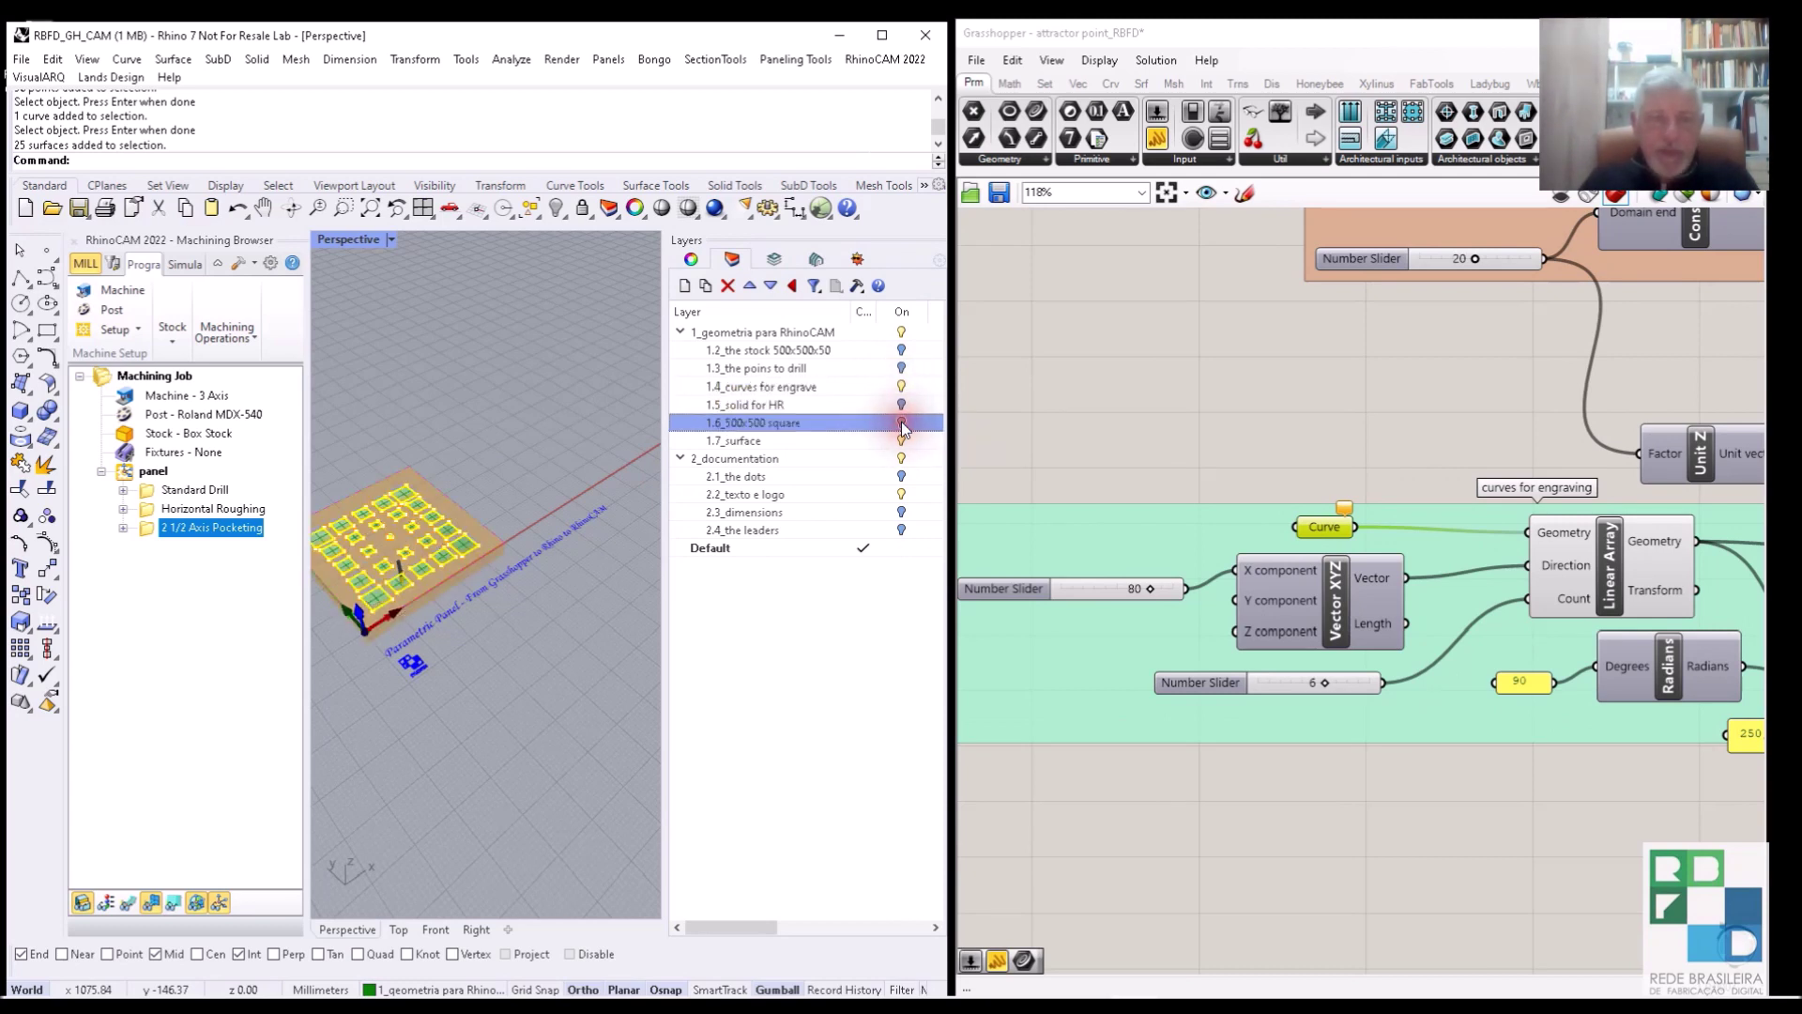
left_click(899, 443)
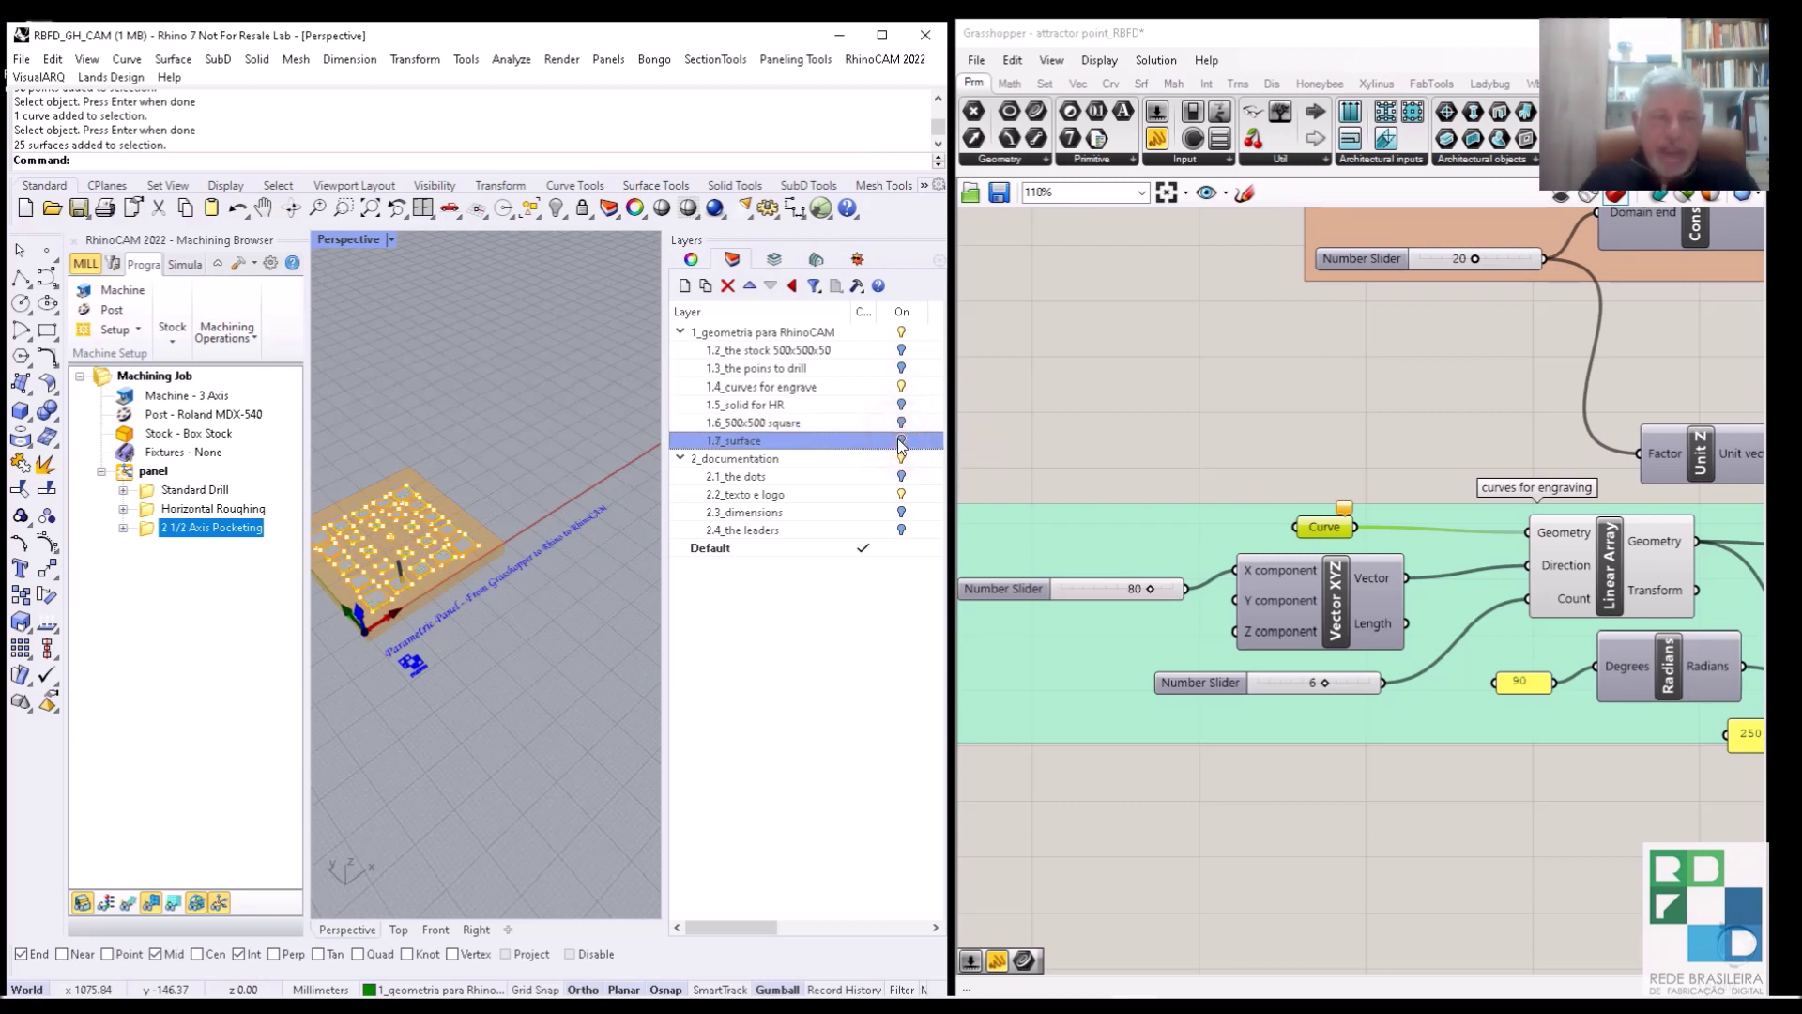
right_click_drag(515, 476, 581, 455)
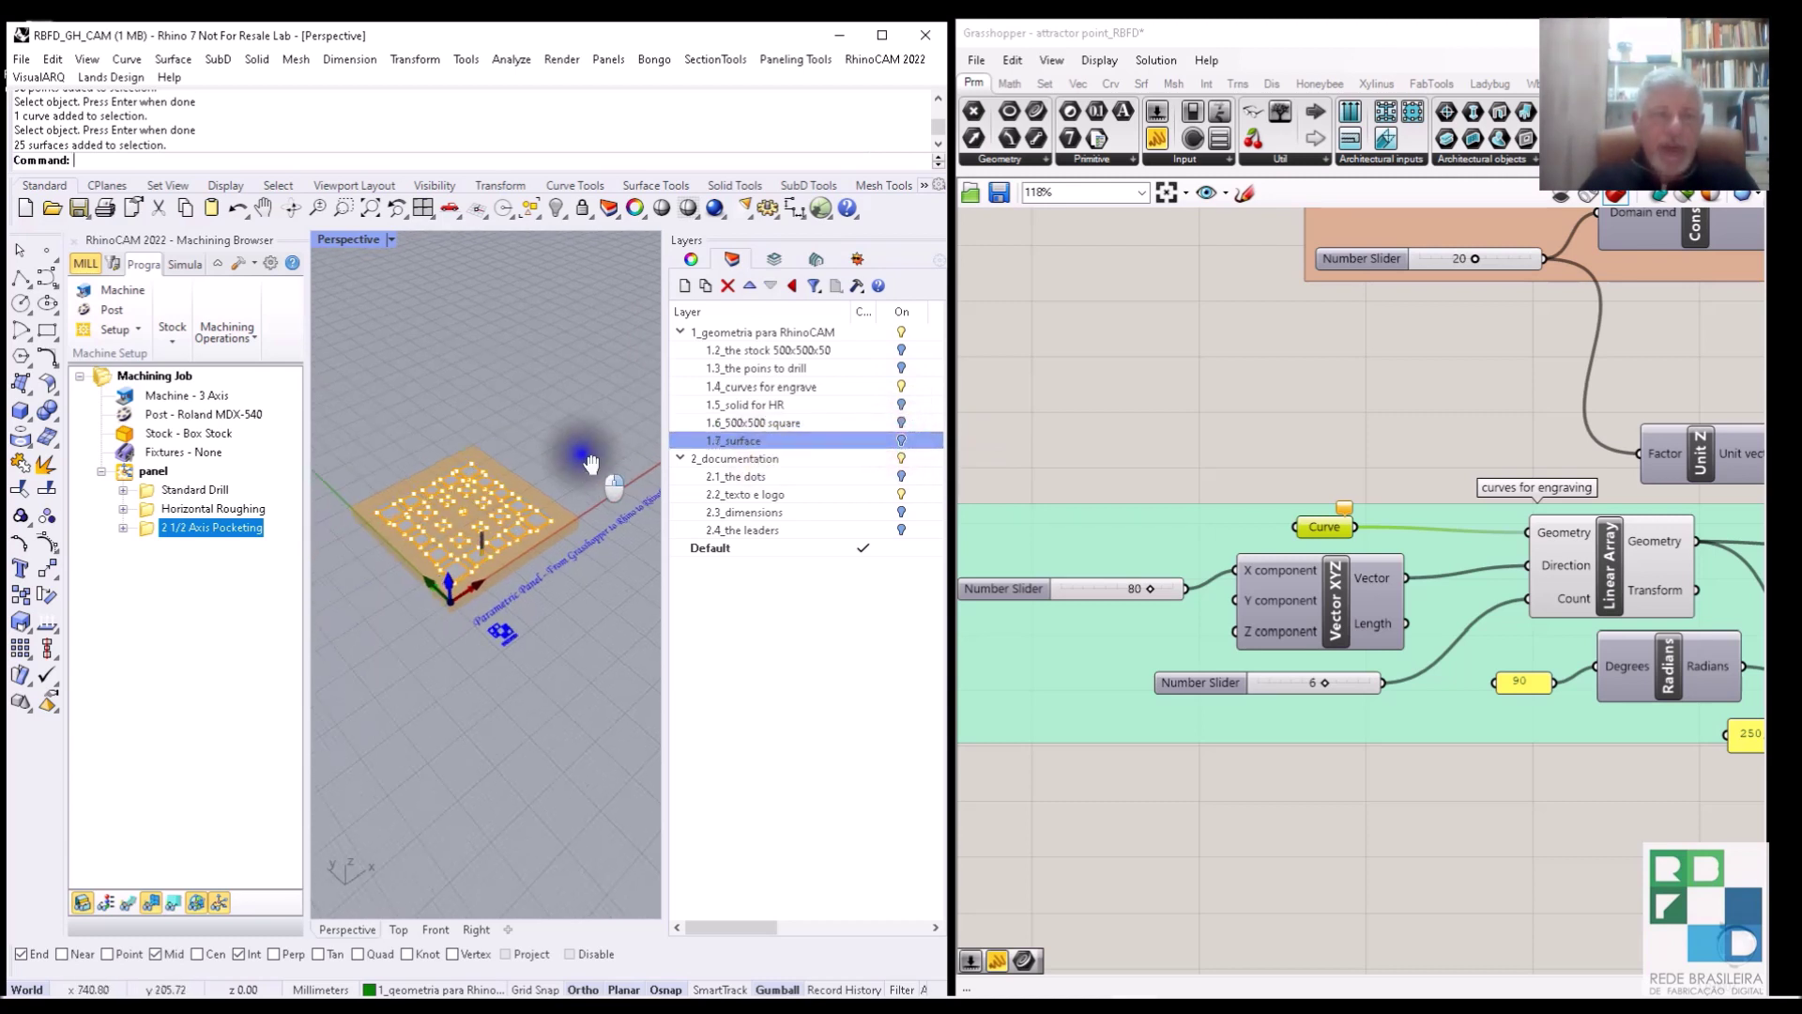
Hide the stock display and make the panel setup the selected item instead of the pocketing operation.
left_click(82, 902)
left_click(484, 425)
left_click(143, 471)
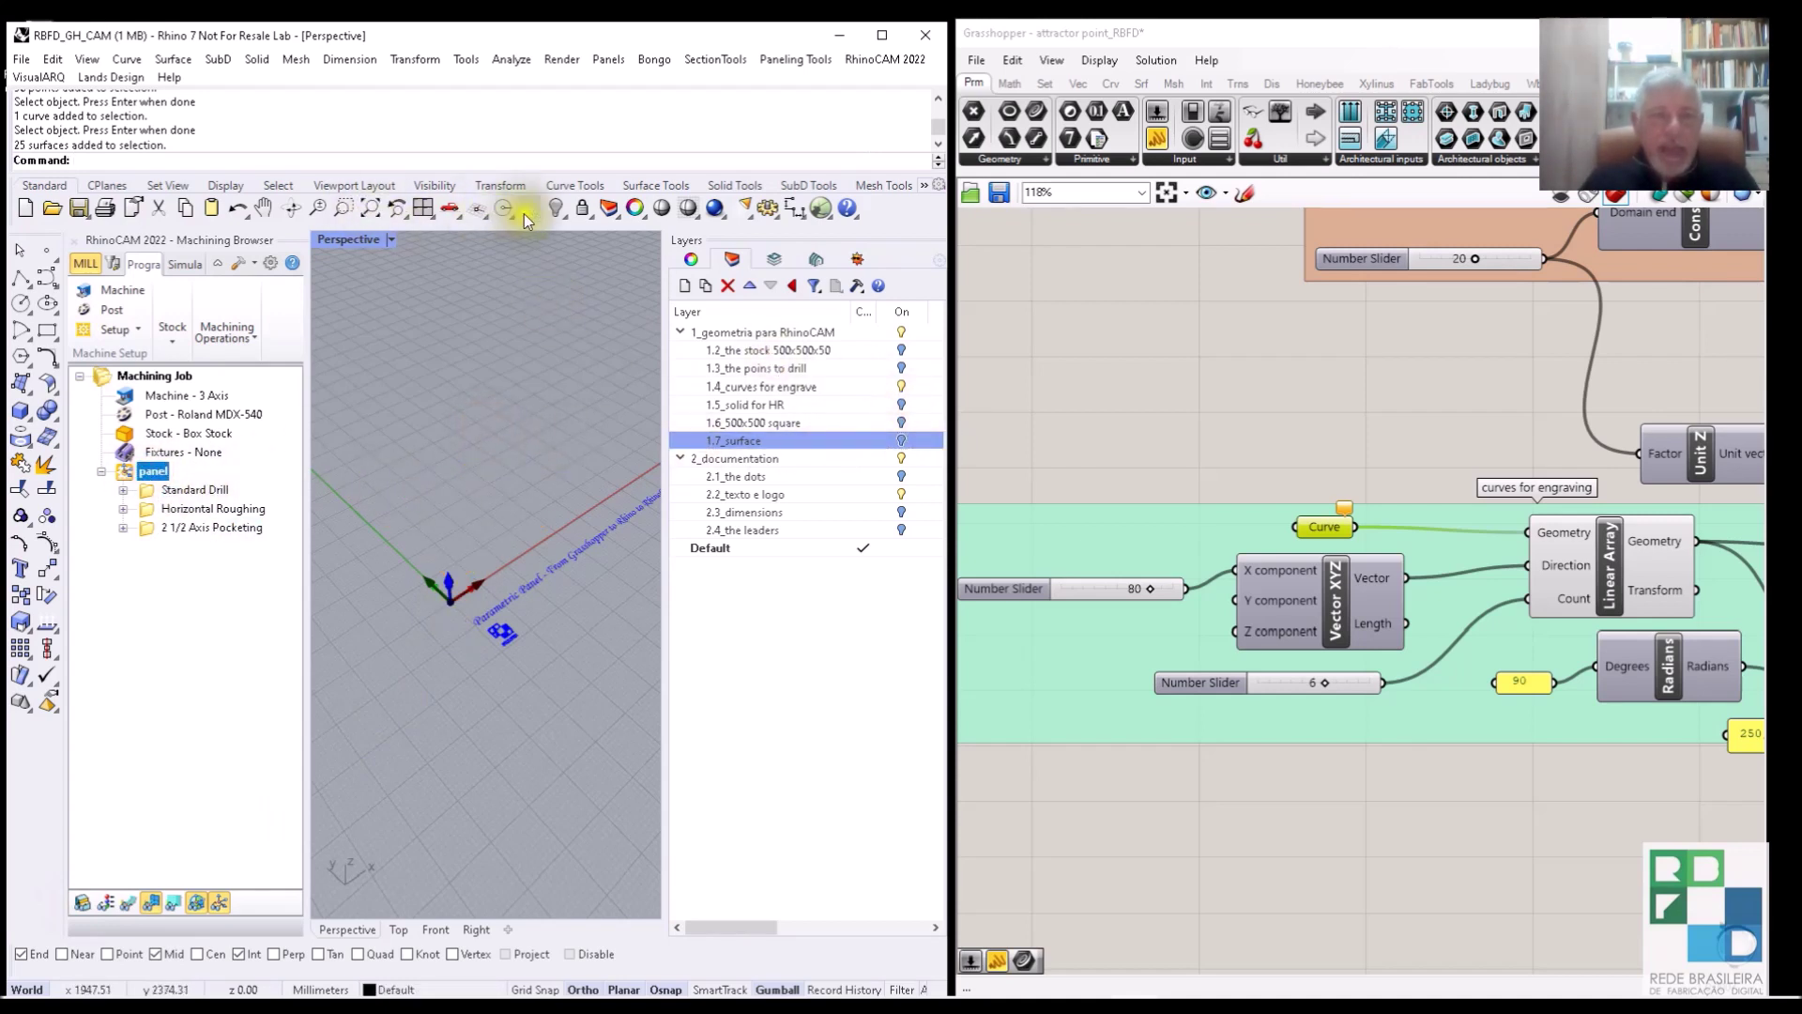
Show the hidden base line in Rhino and set it as the one curve of the engraving group's Curve parameter.
right_click(555, 214)
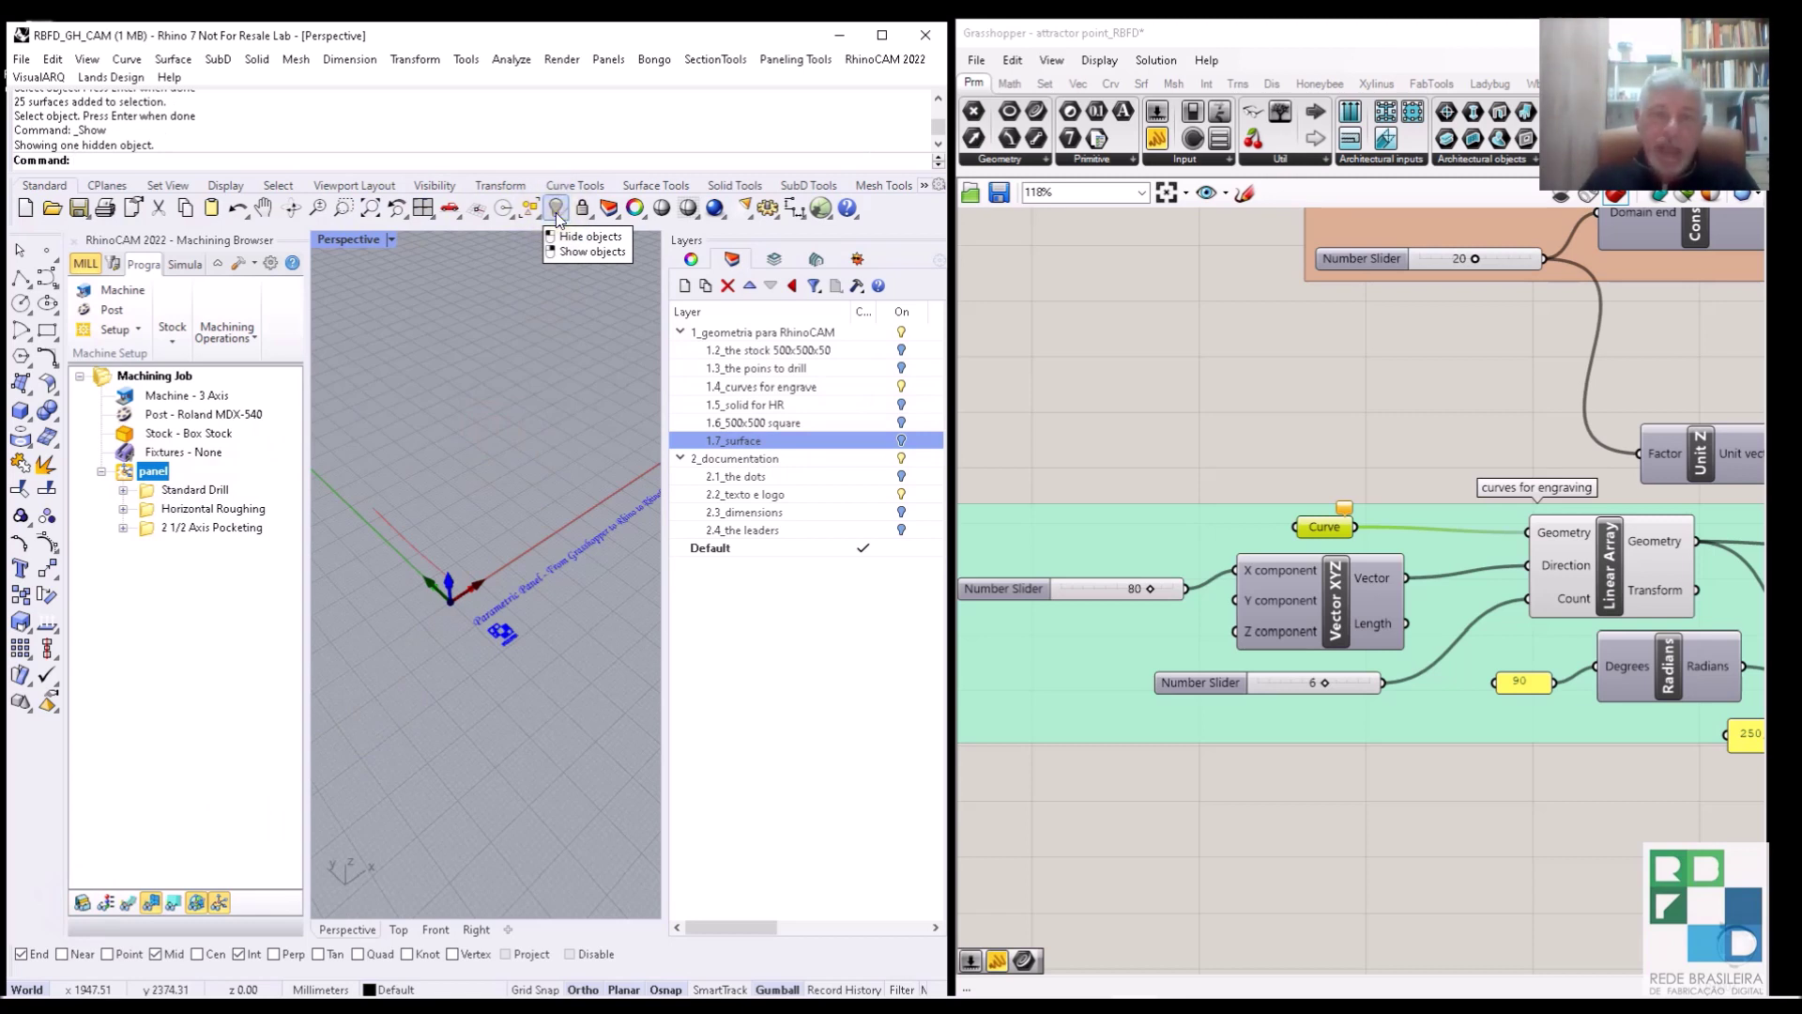
scroll(409, 546, "up", 3)
left_click(403, 544)
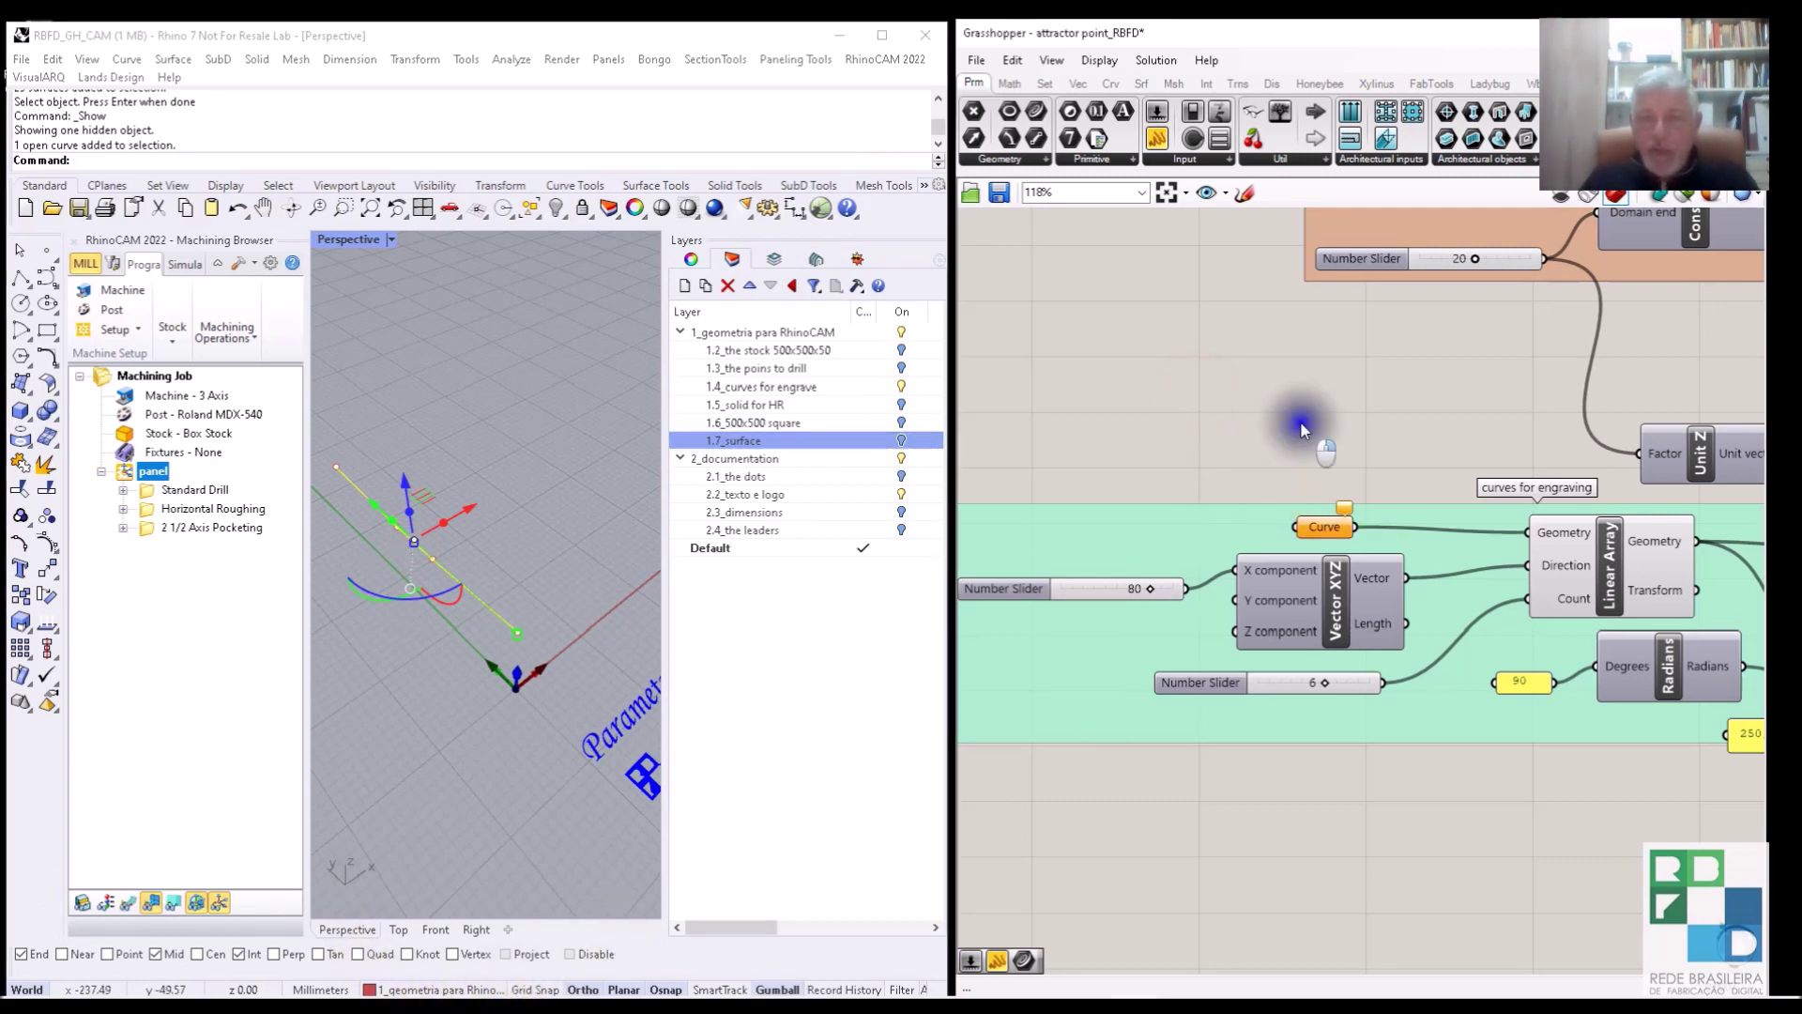
right_click_drag(1300, 422, 1179, 398)
right_click(1198, 498)
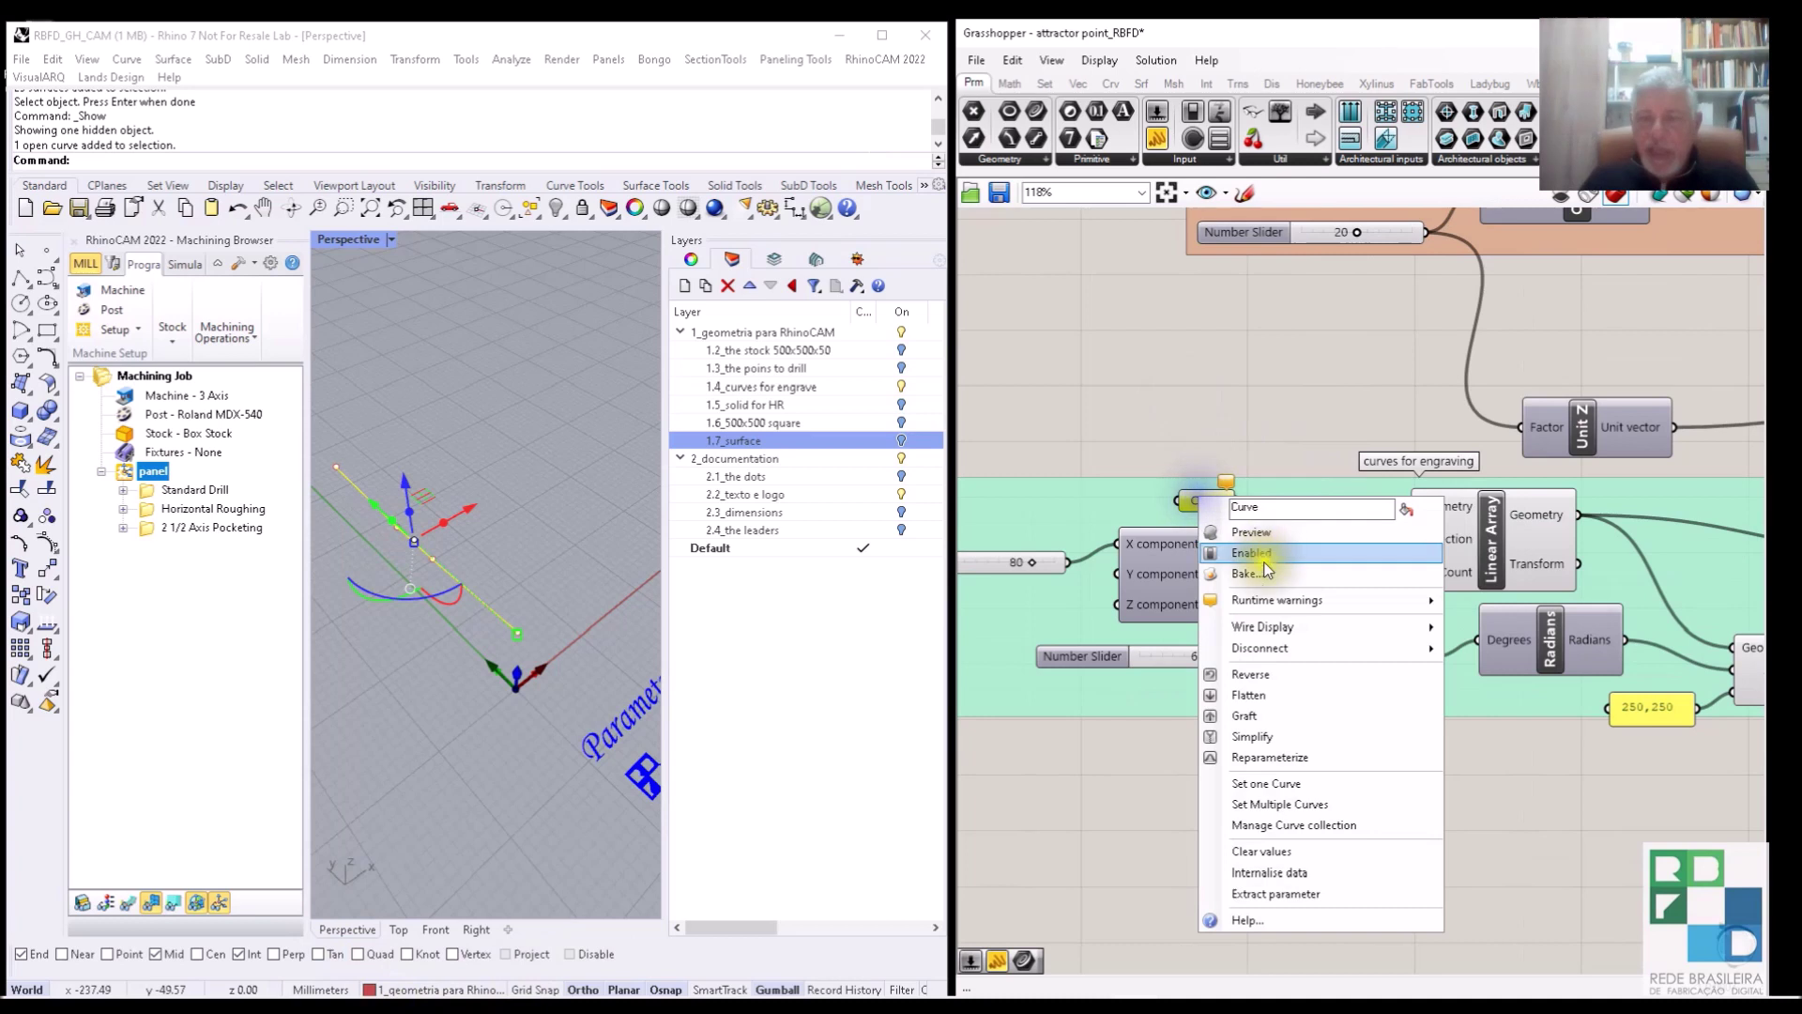
left_click(1278, 791)
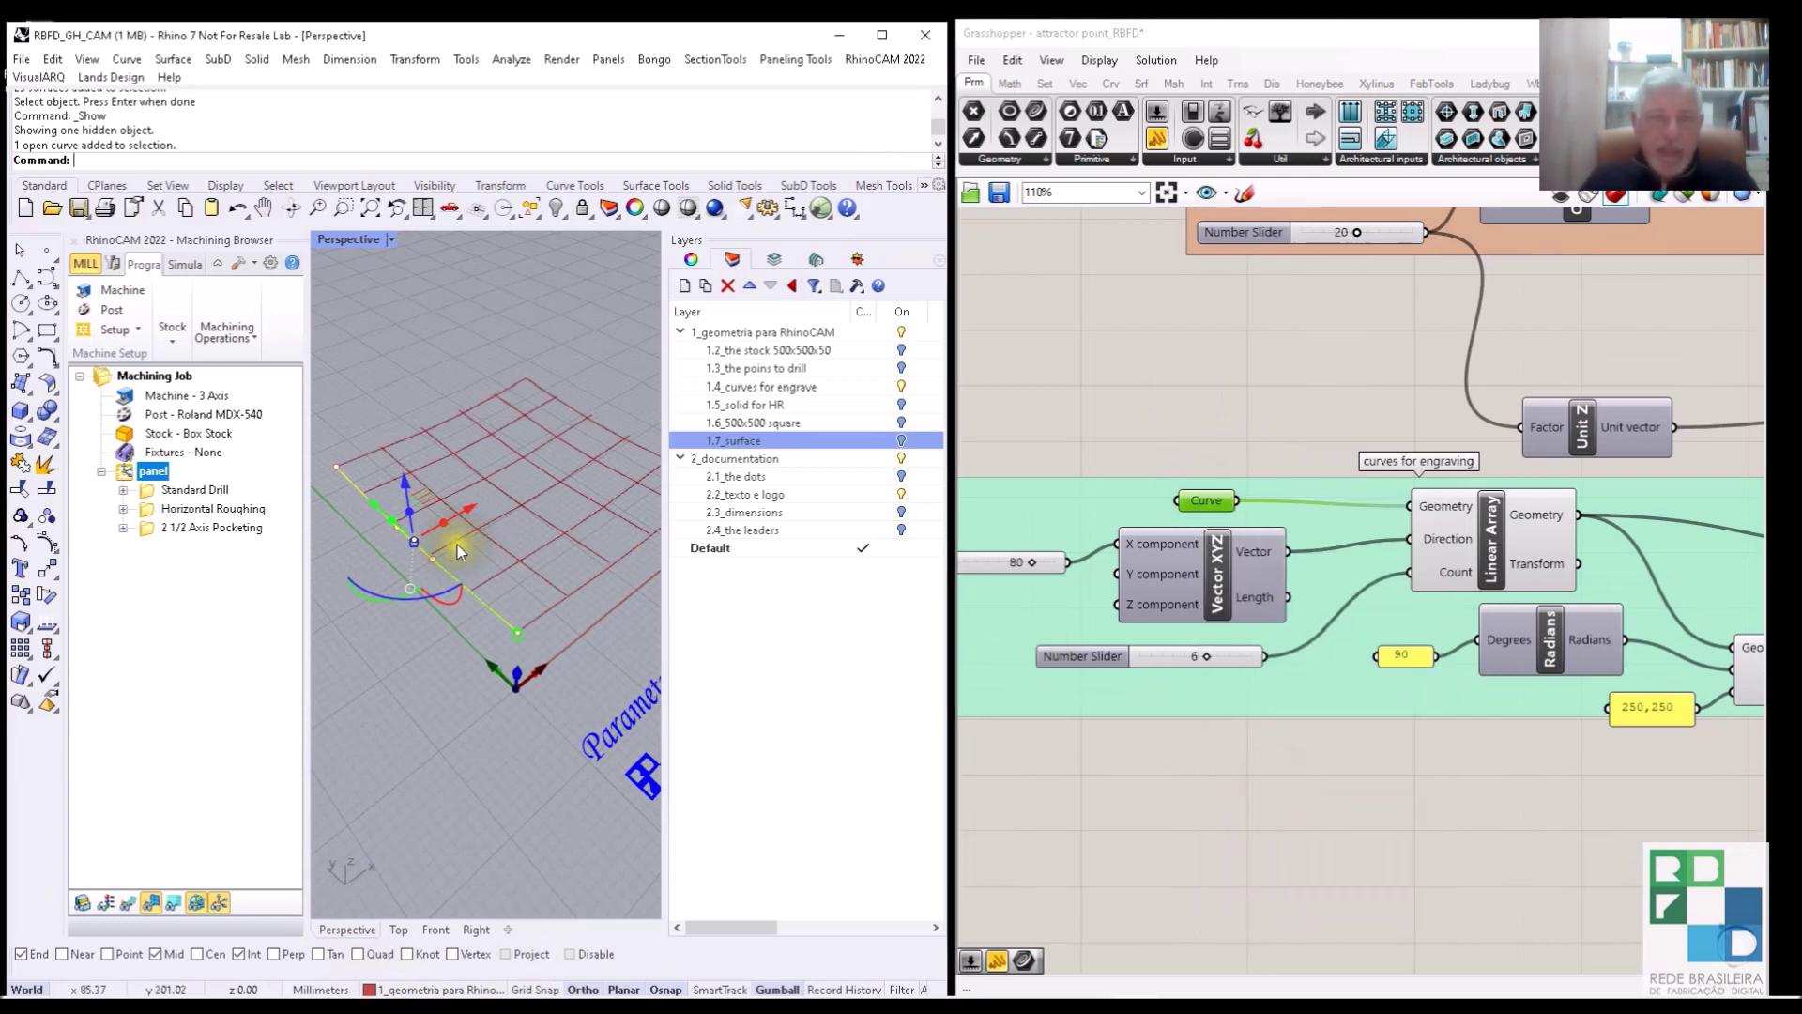
Examine how the Linear Array and Rotate components generate the two directions of engraving lines.
left_click(1126, 376)
right_click_drag(1551, 538, 1226, 492)
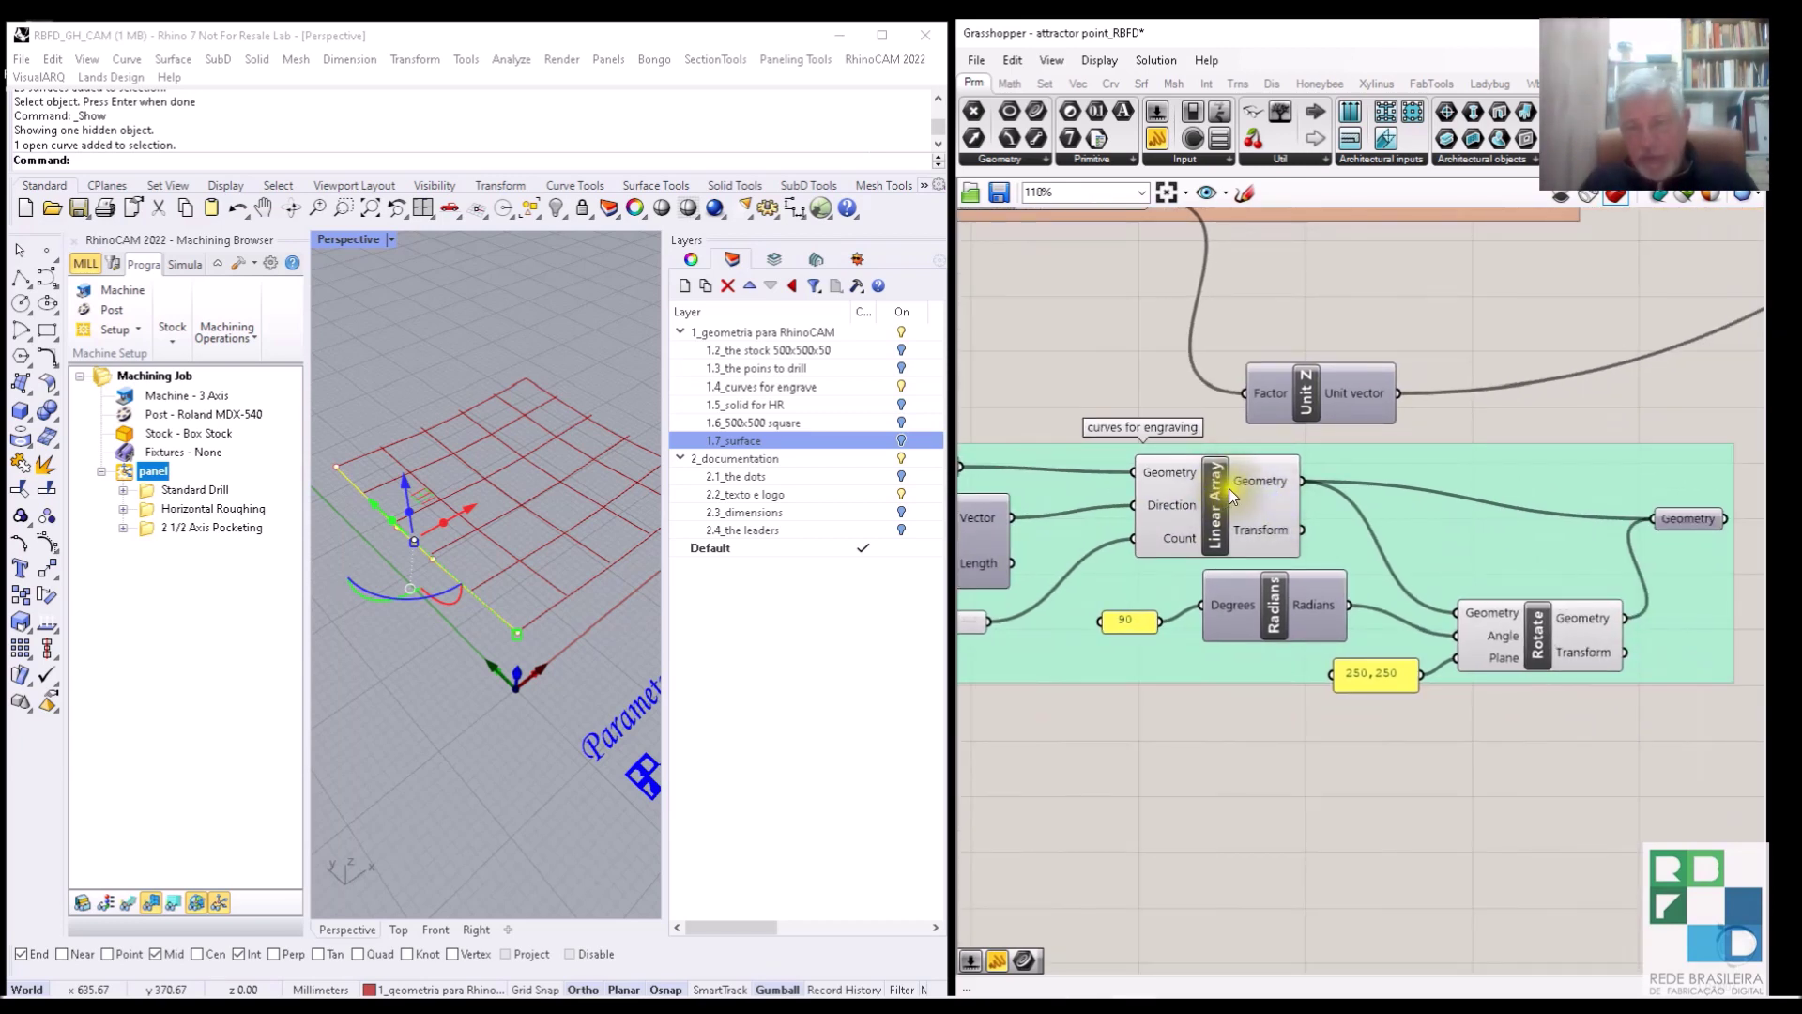
left_click(1542, 648)
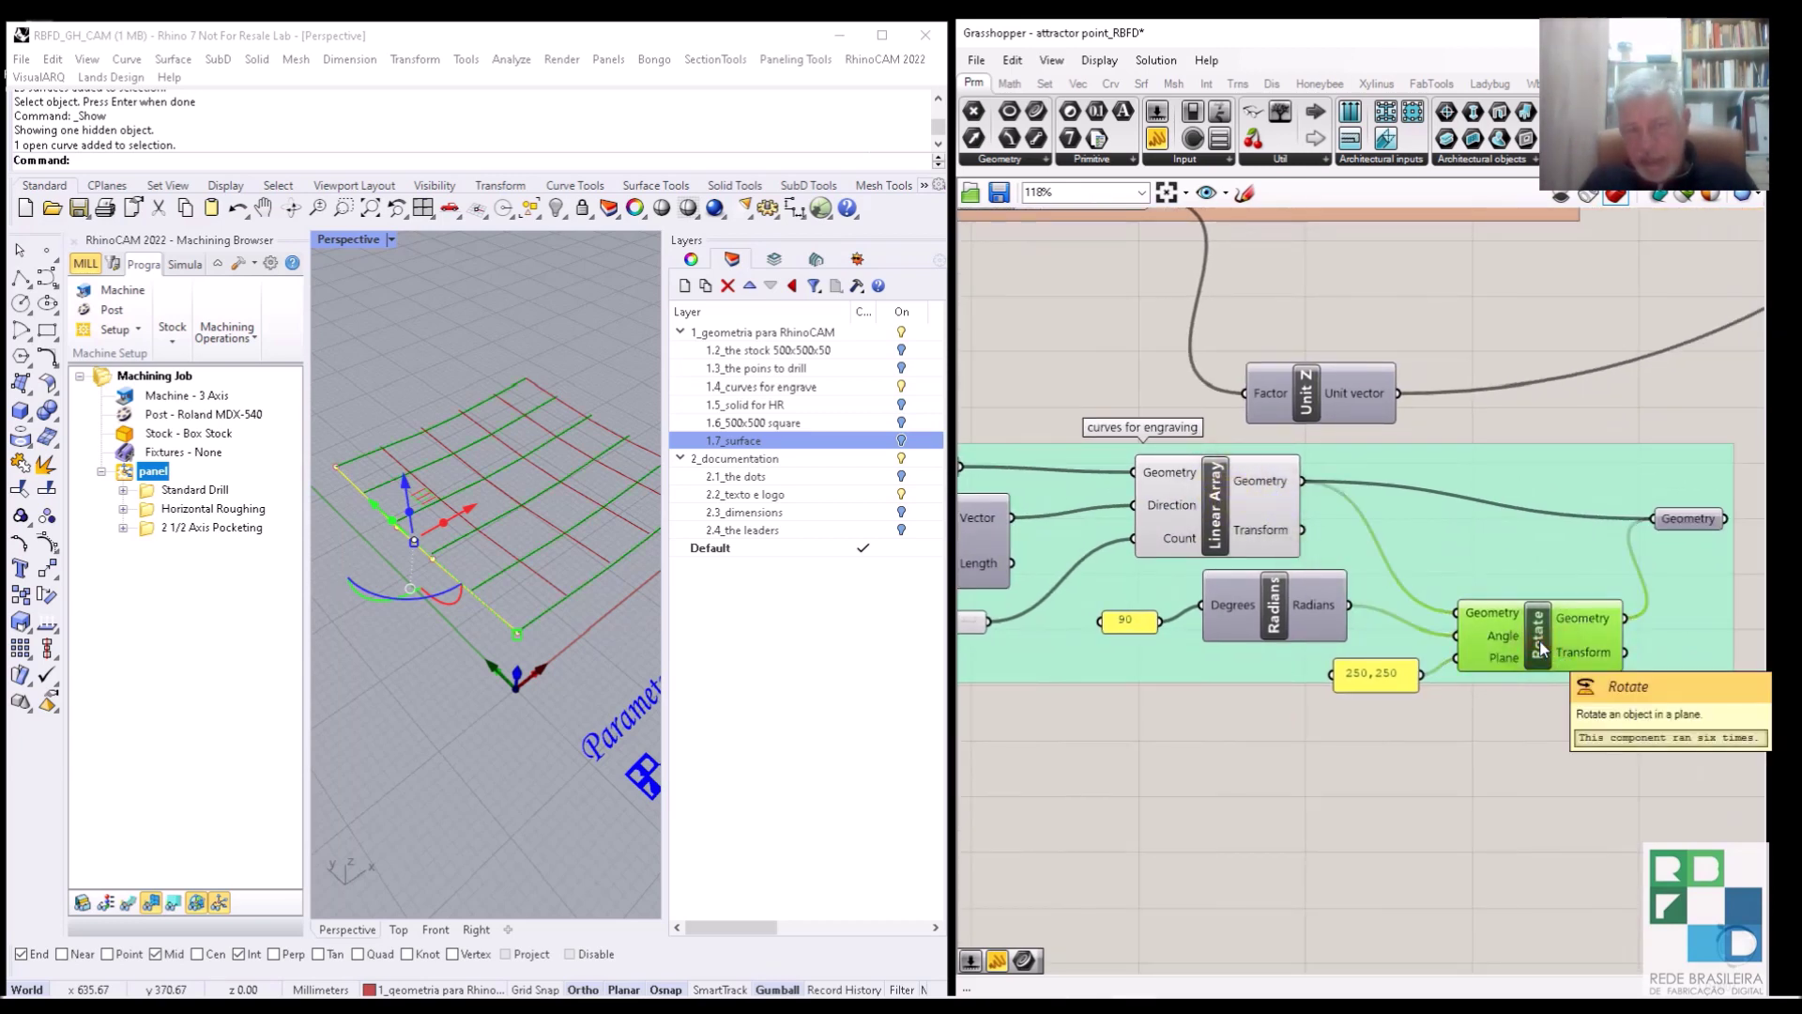
right_click_drag(1586, 634, 1422, 616)
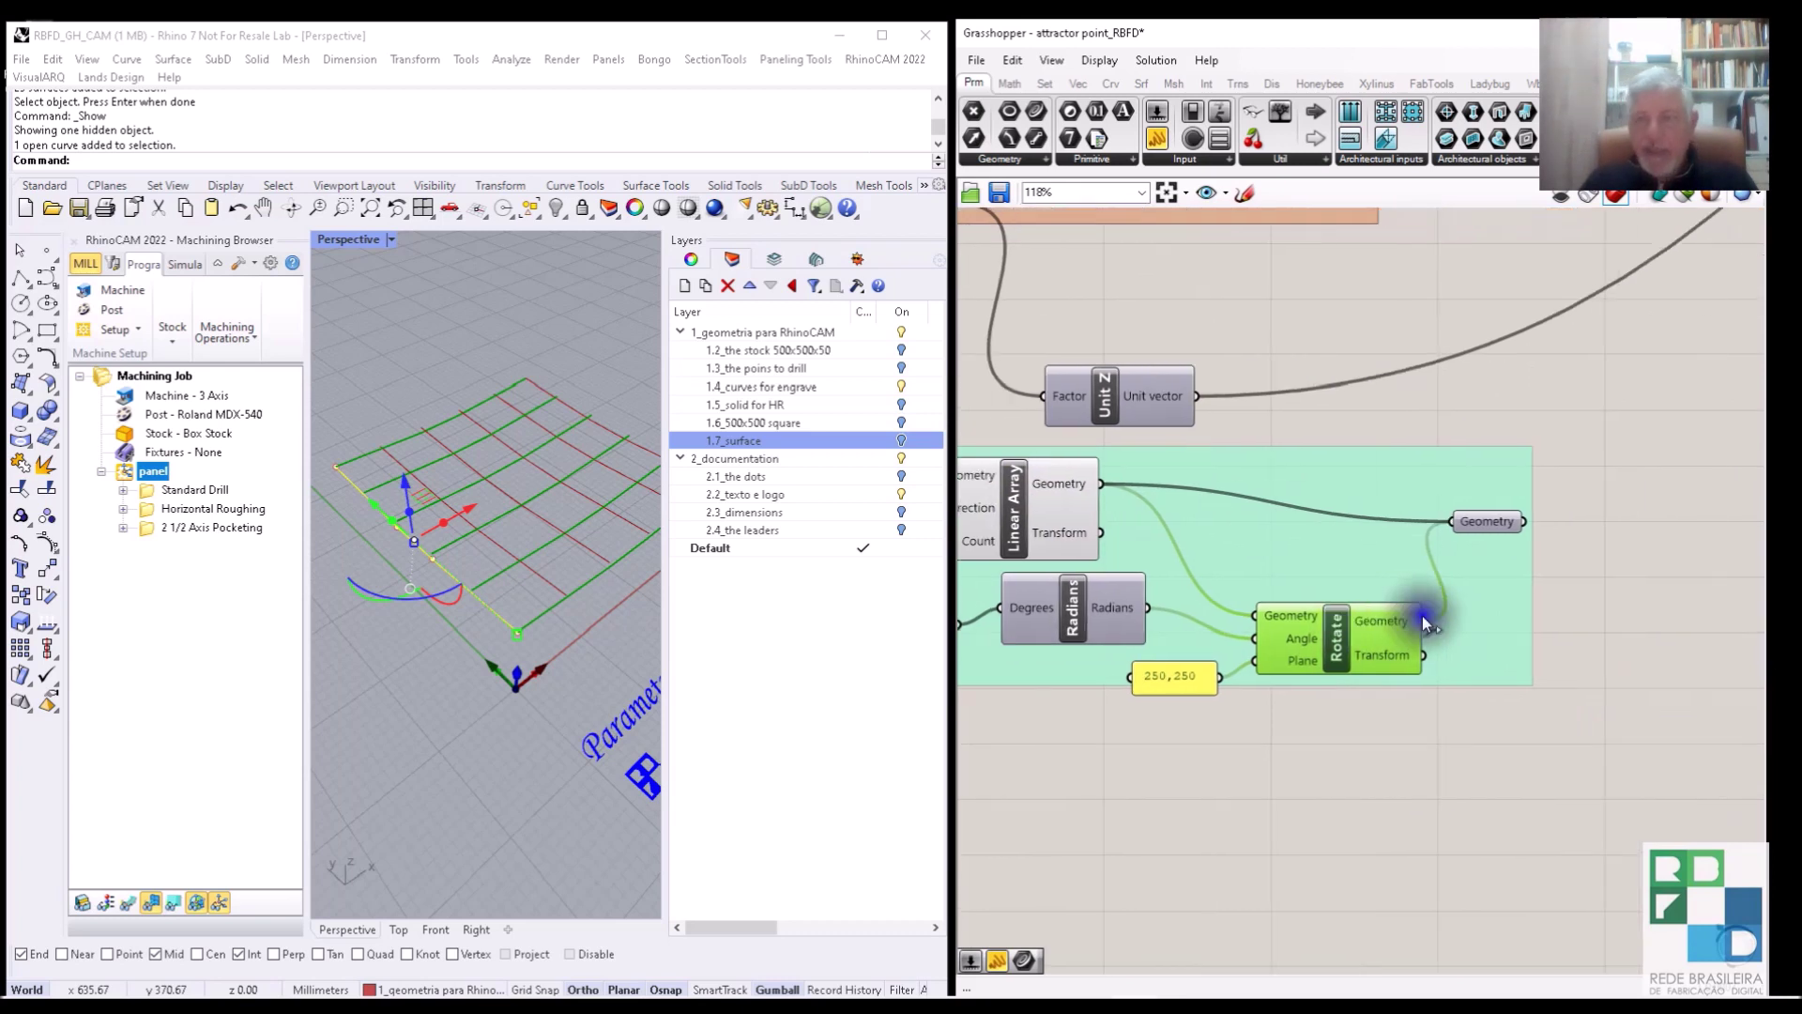
Bake the final Geometry parameter's grid curves onto layer 1.4_curves for engrave and hide the original base line.
left_click(1492, 524)
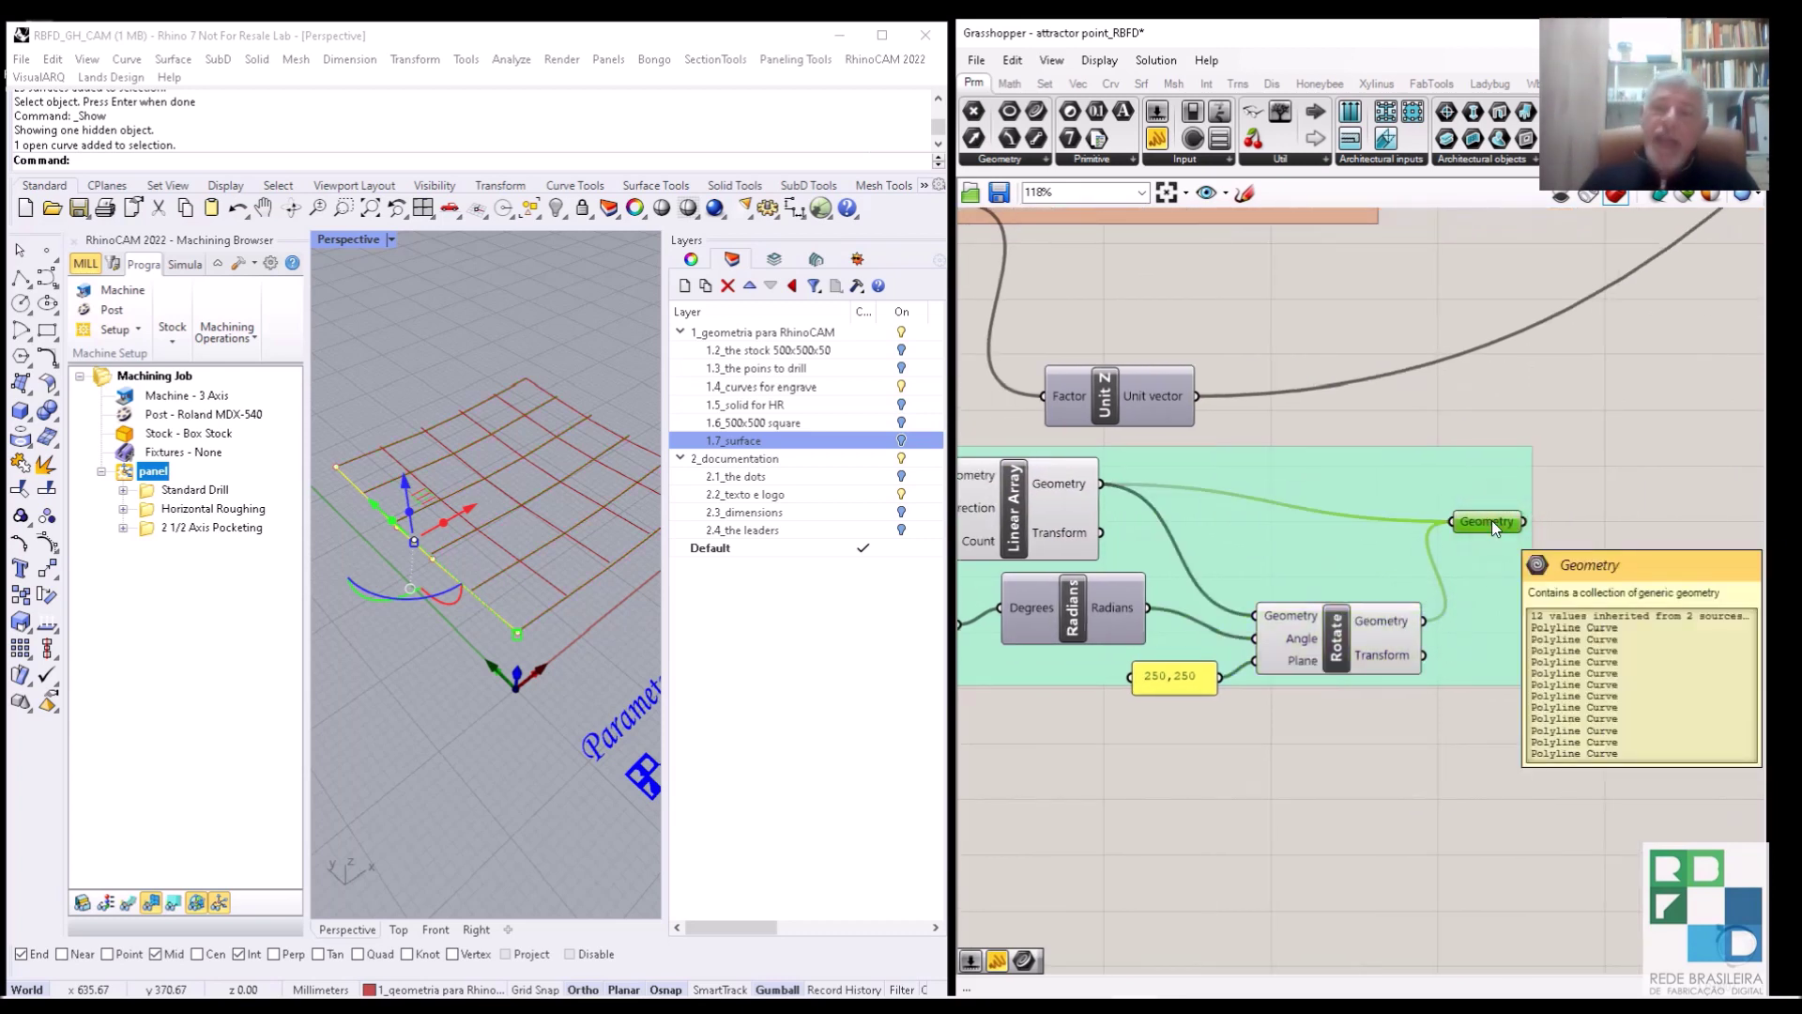
right_click(1493, 524)
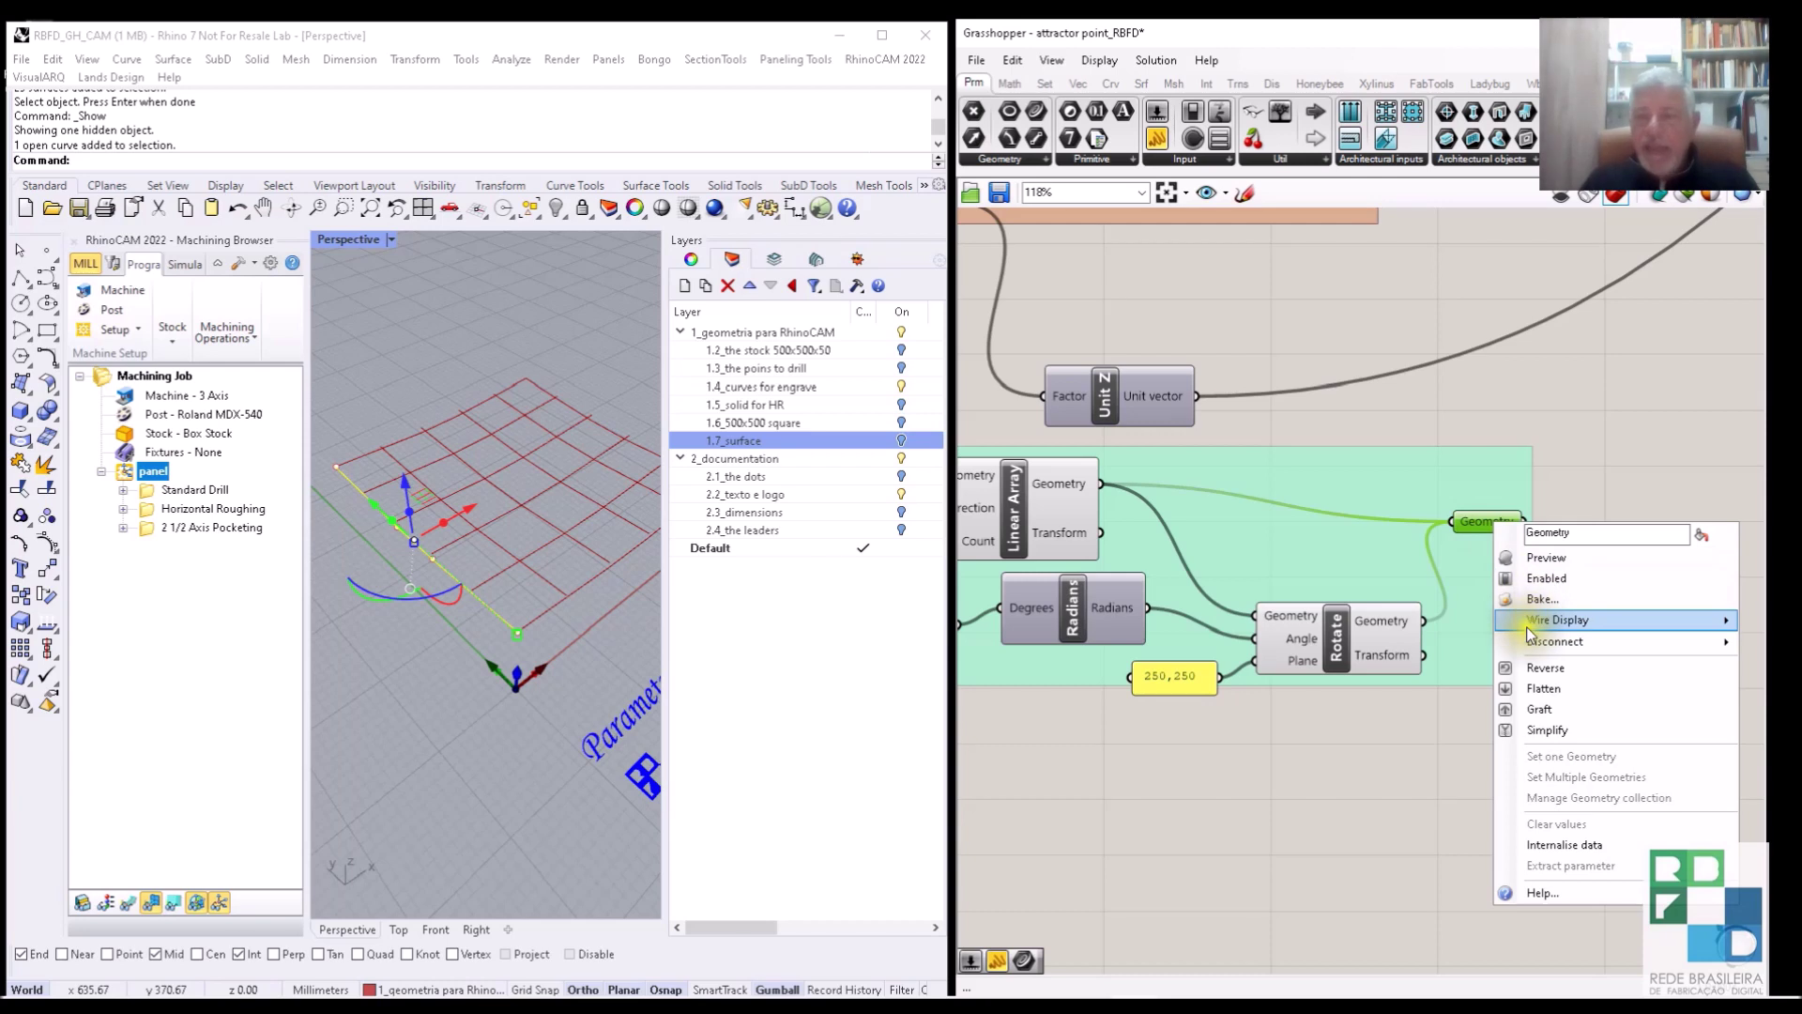
left_click(1543, 598)
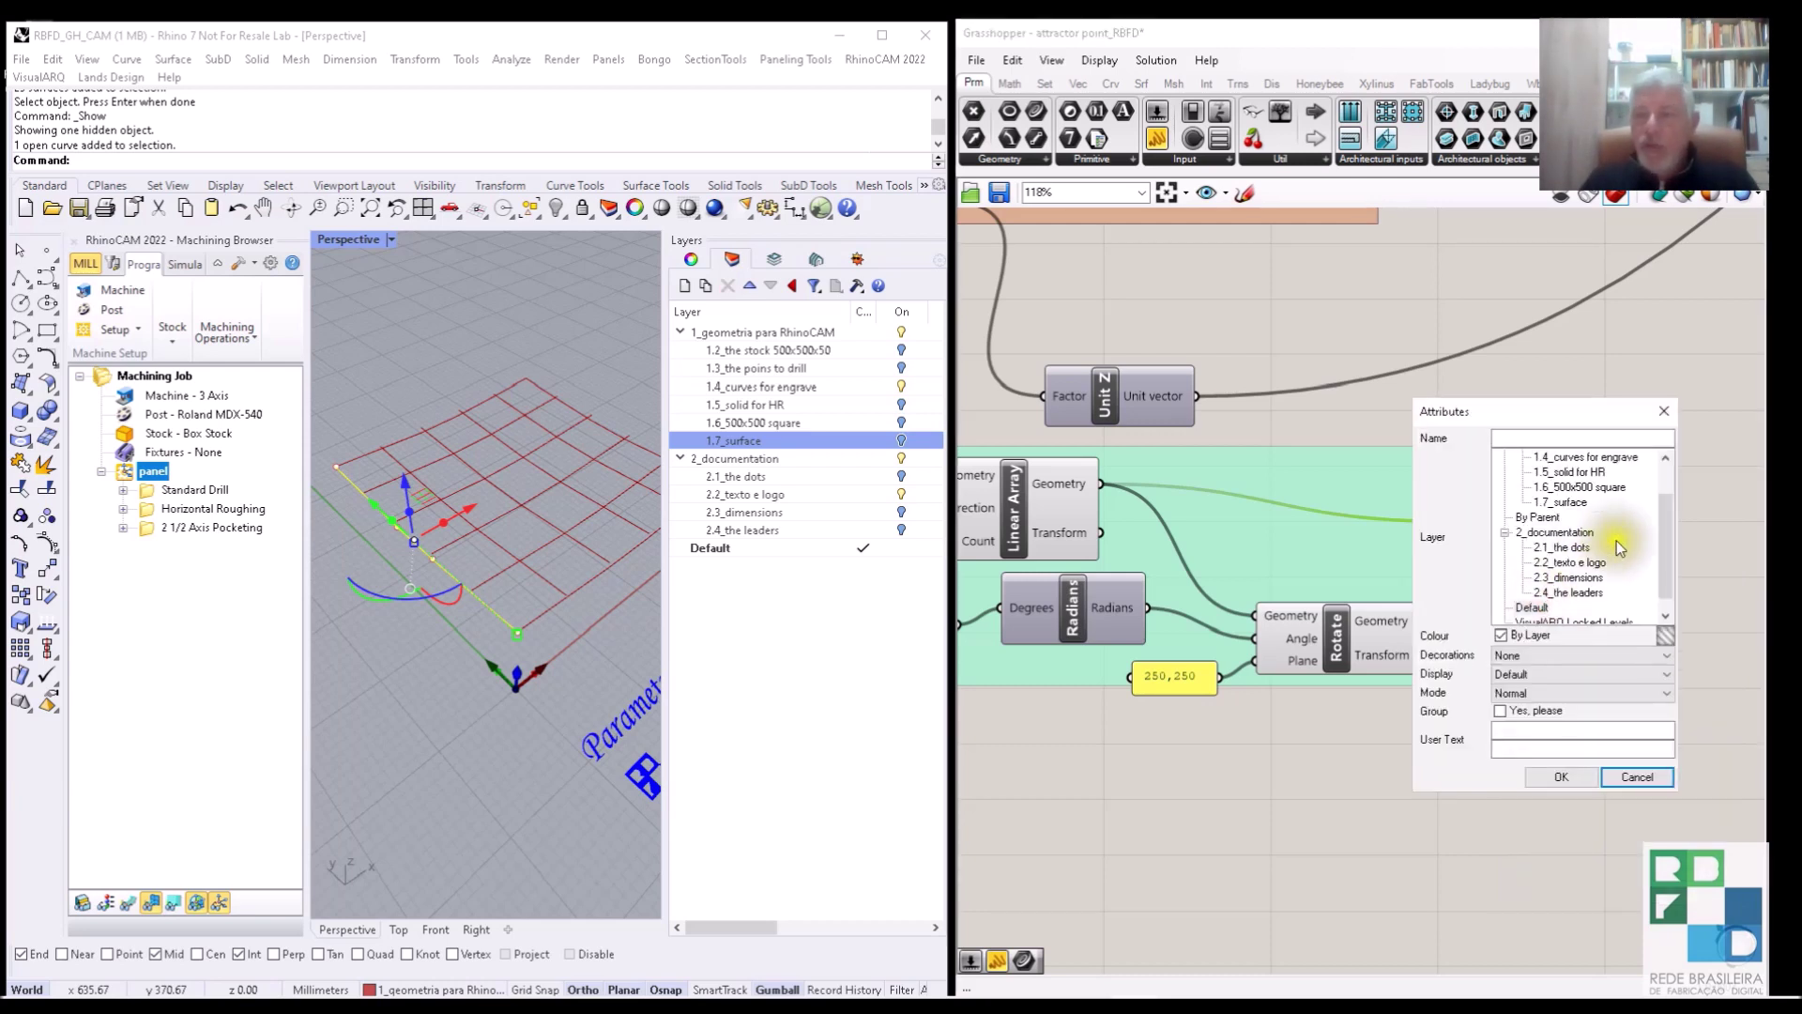
left_click_drag(1666, 563, 1666, 553)
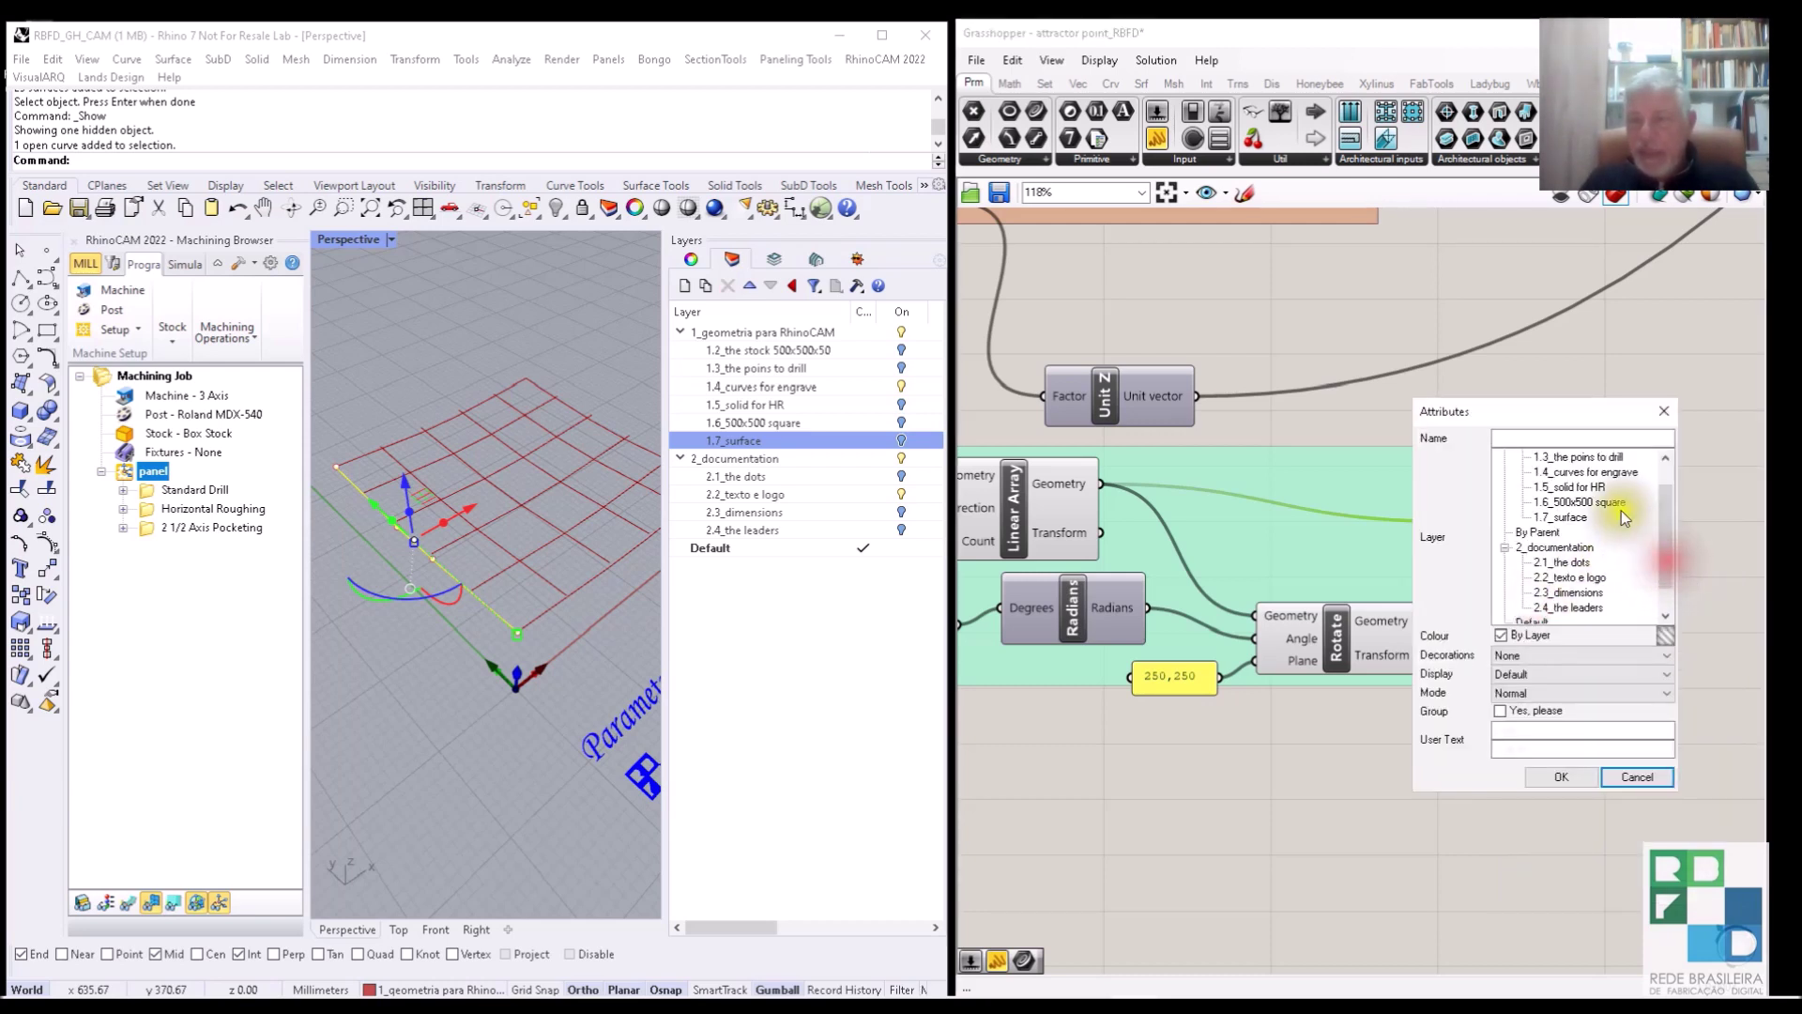
left_click(1596, 472)
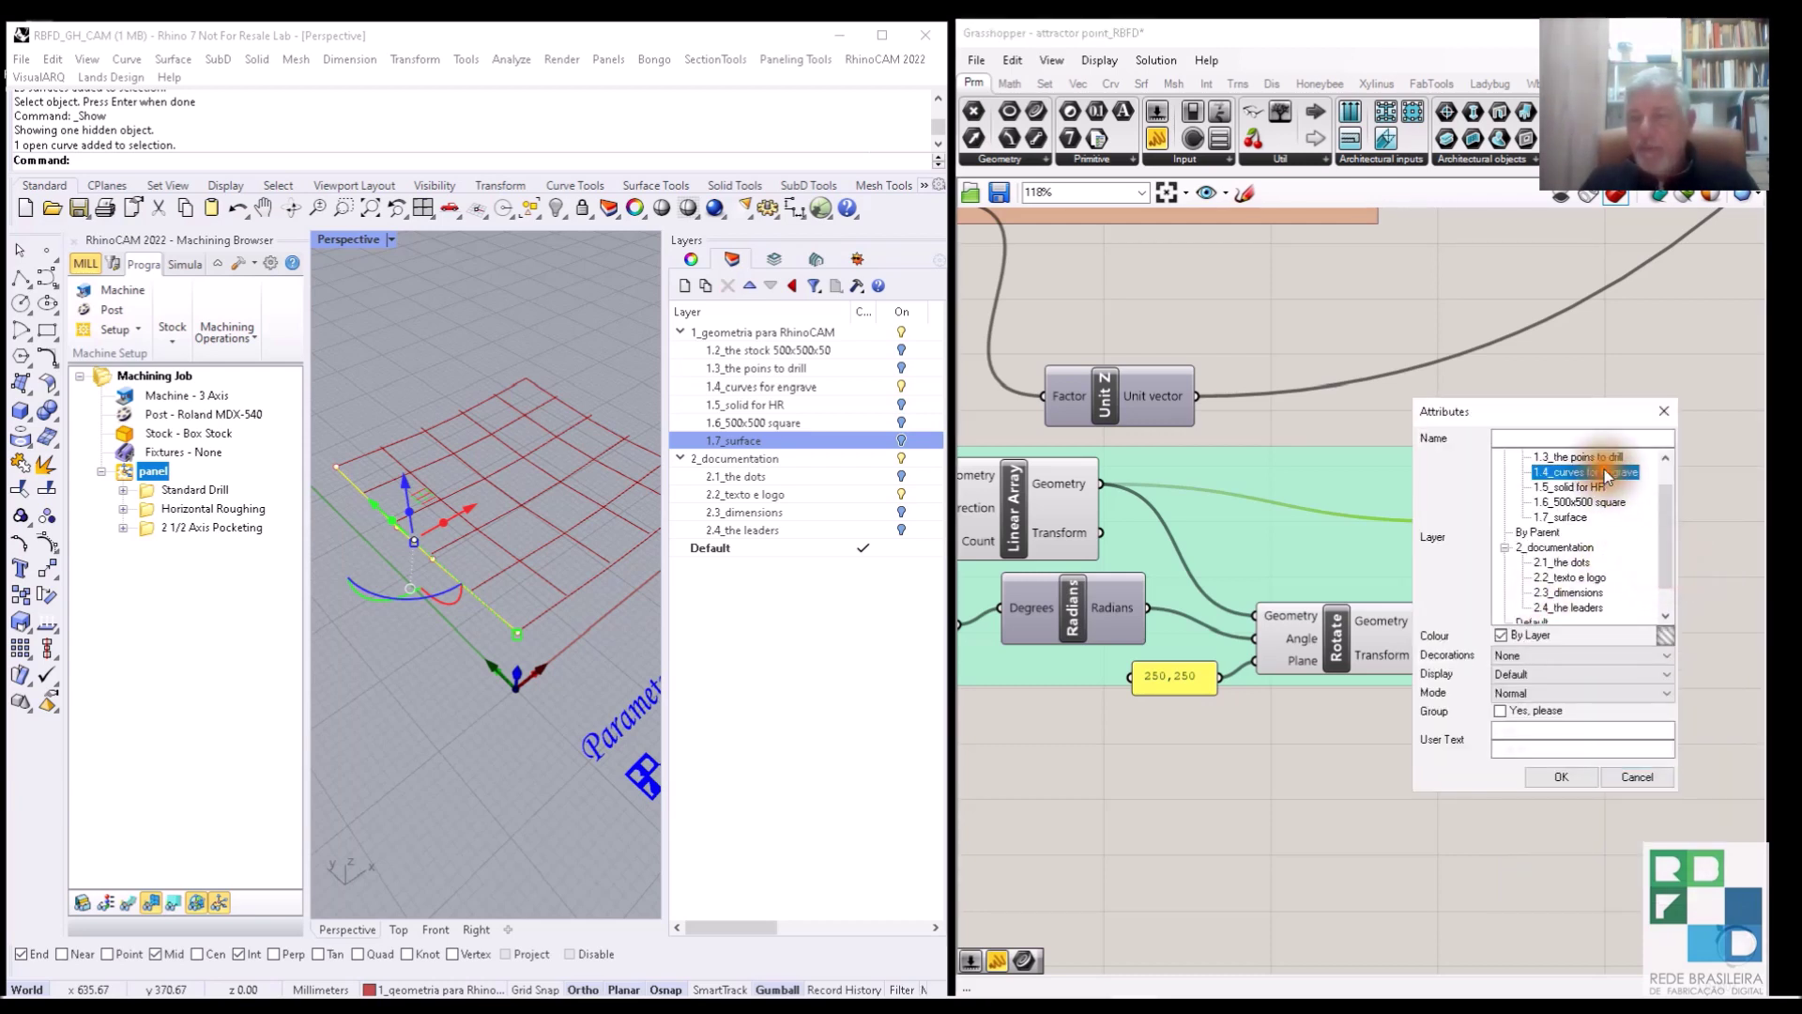
left_click(1563, 779)
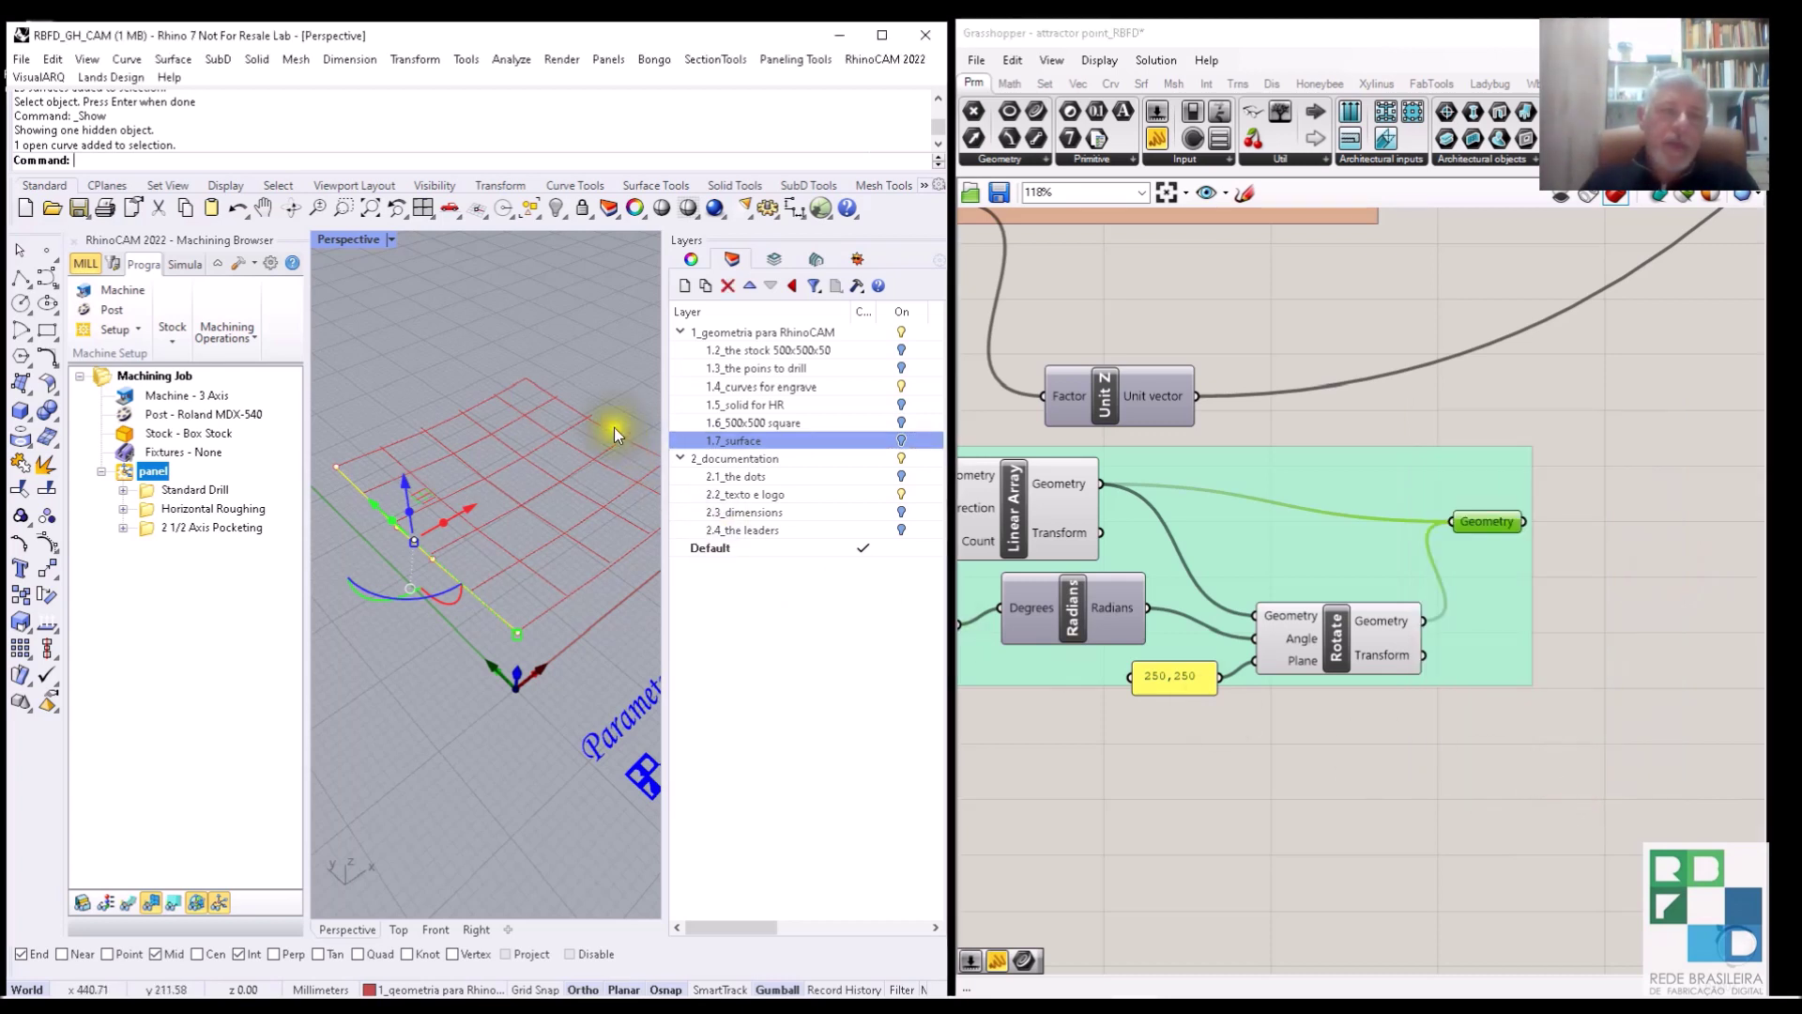
left_click(556, 211)
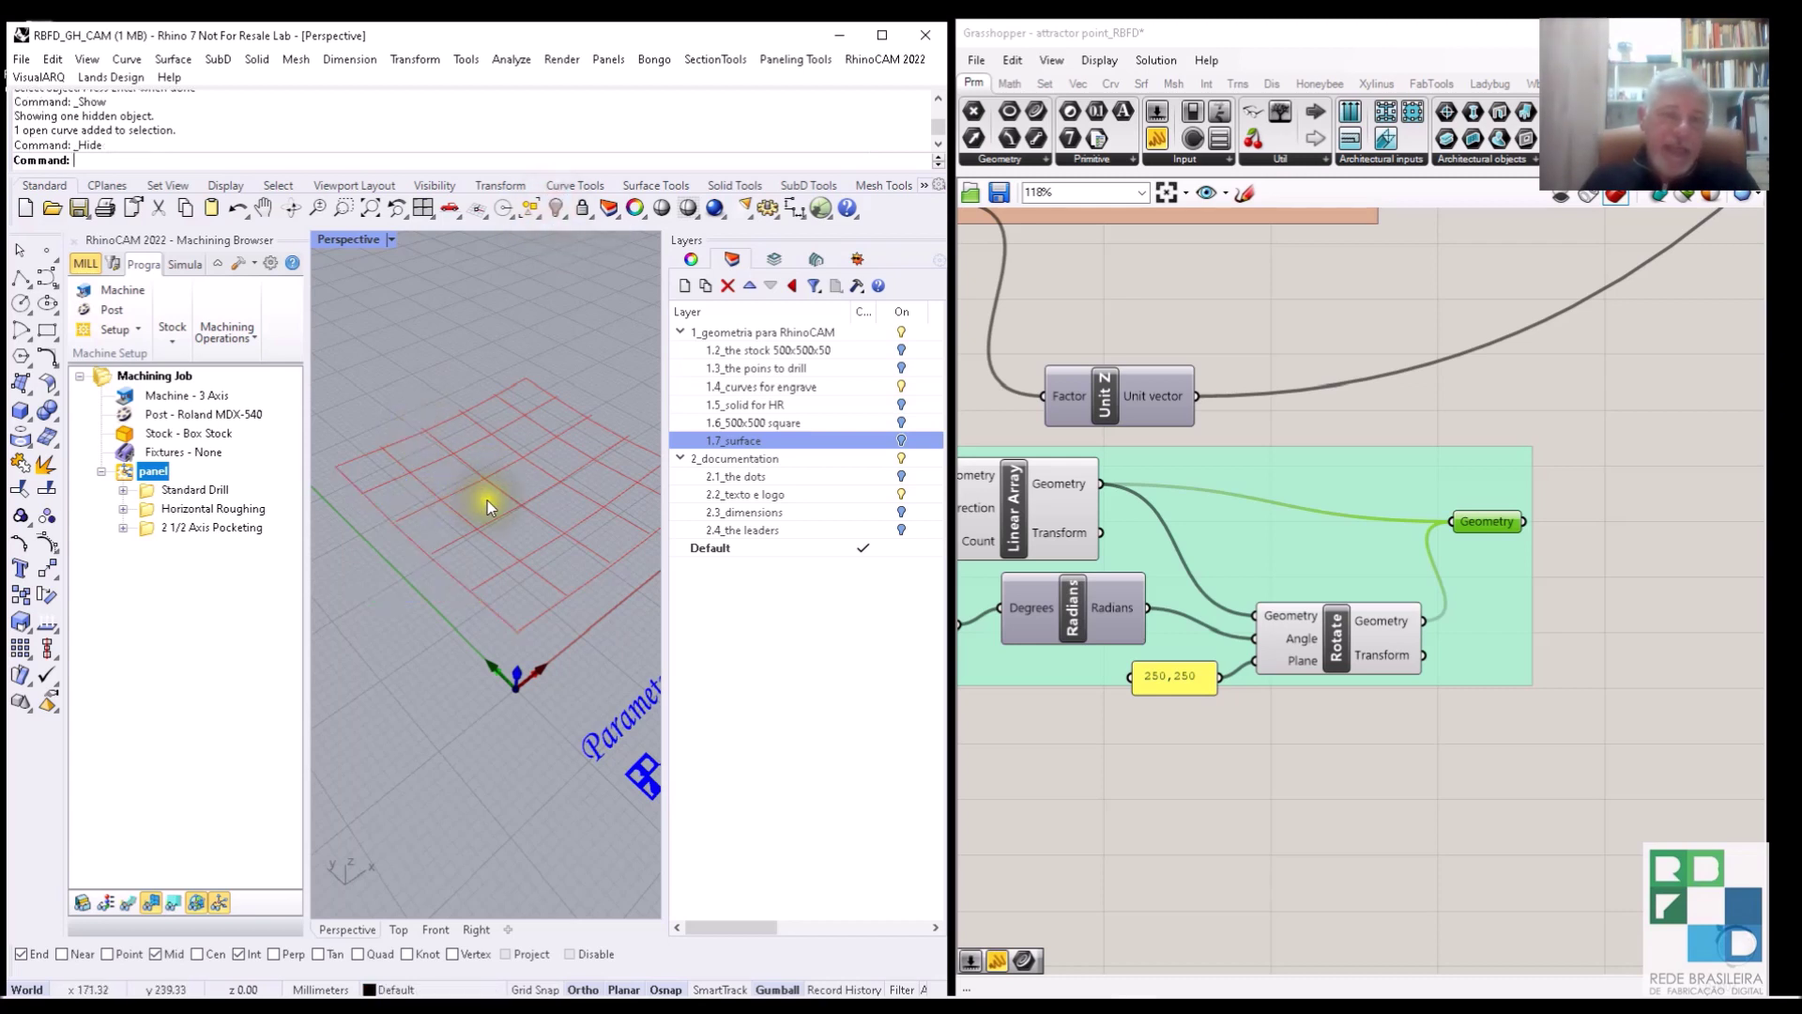
Create a 2 1/2 axis Engraving operation in the panel setup with all of the baked grid curves as its machining regions.
scroll(487, 500, "down", 3)
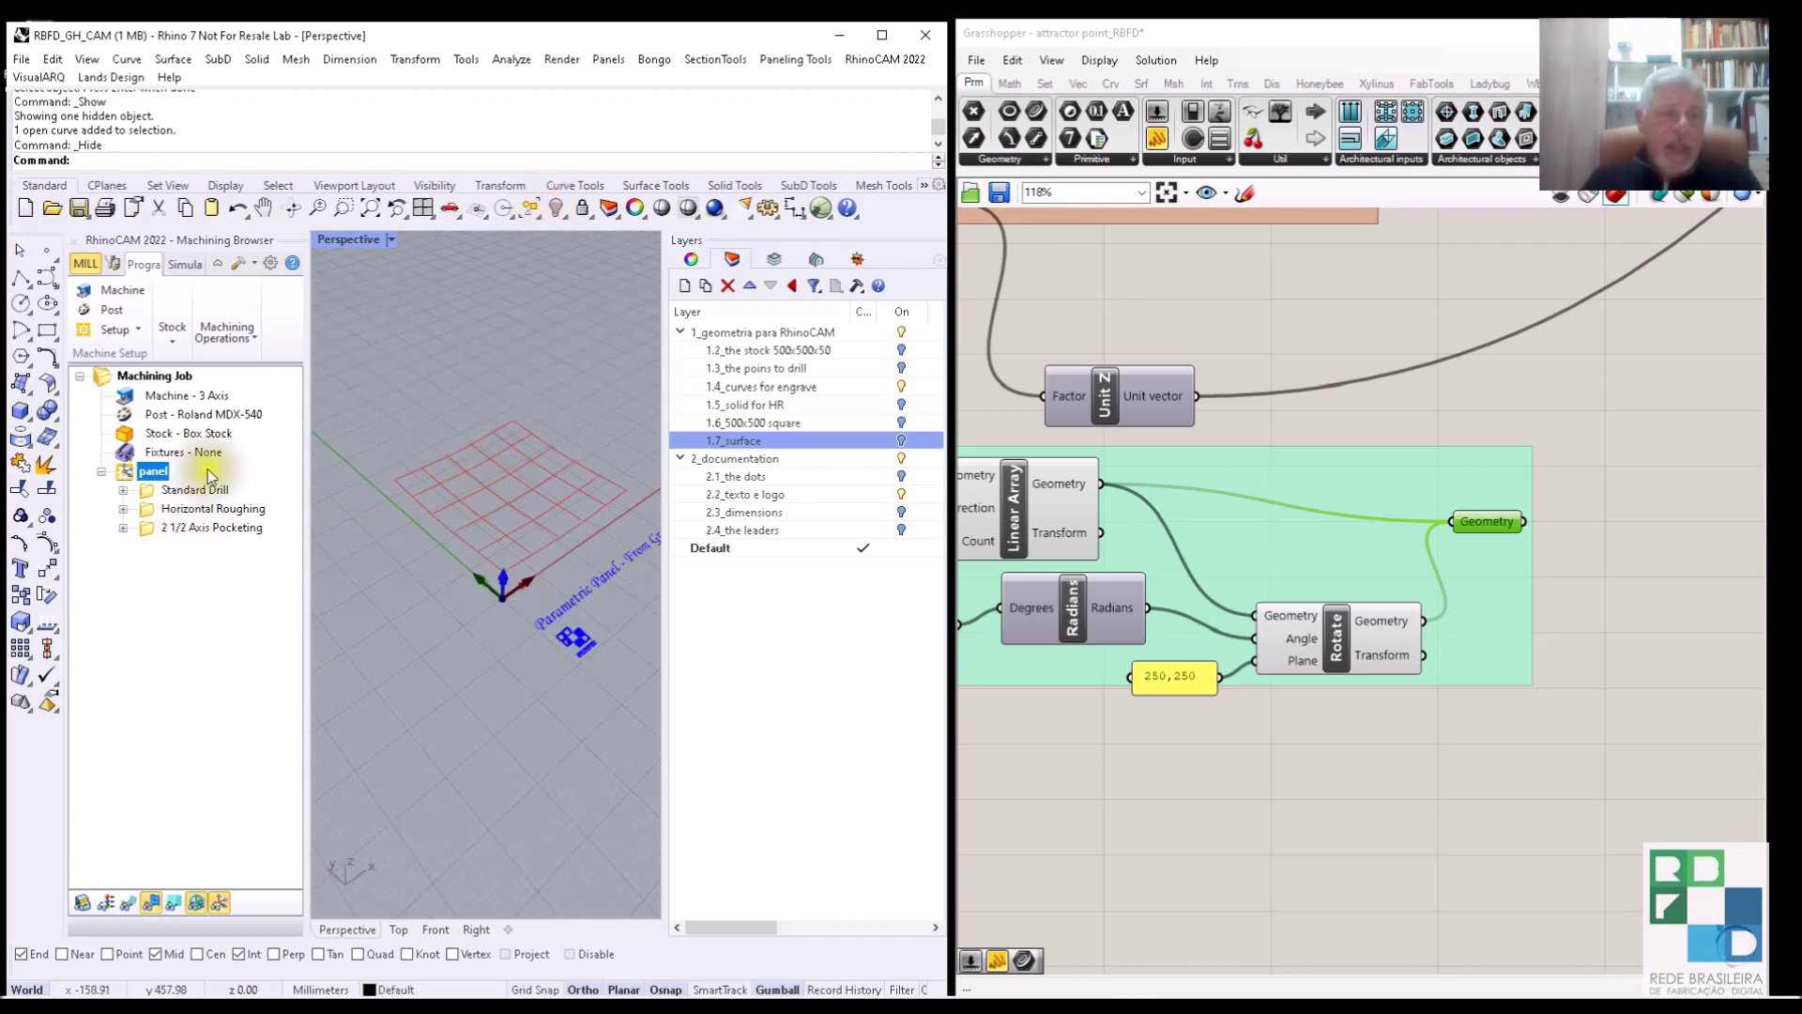
left_click(251, 336)
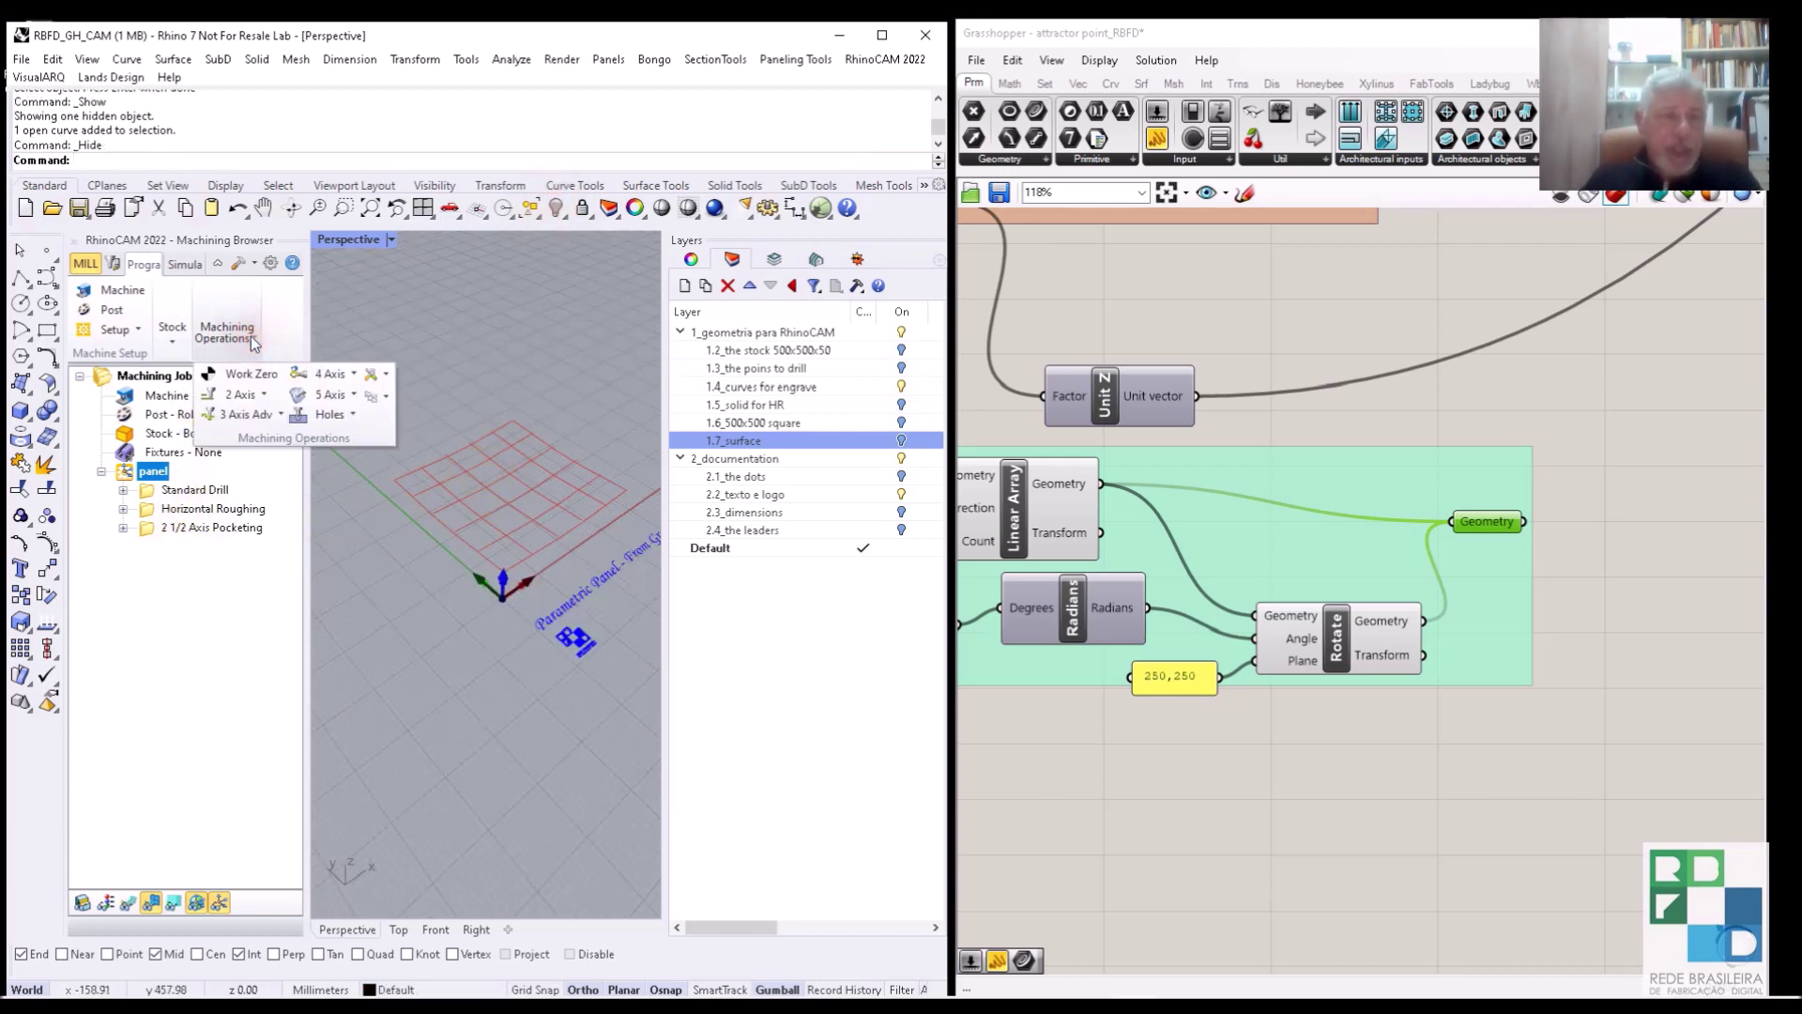
left_click(264, 396)
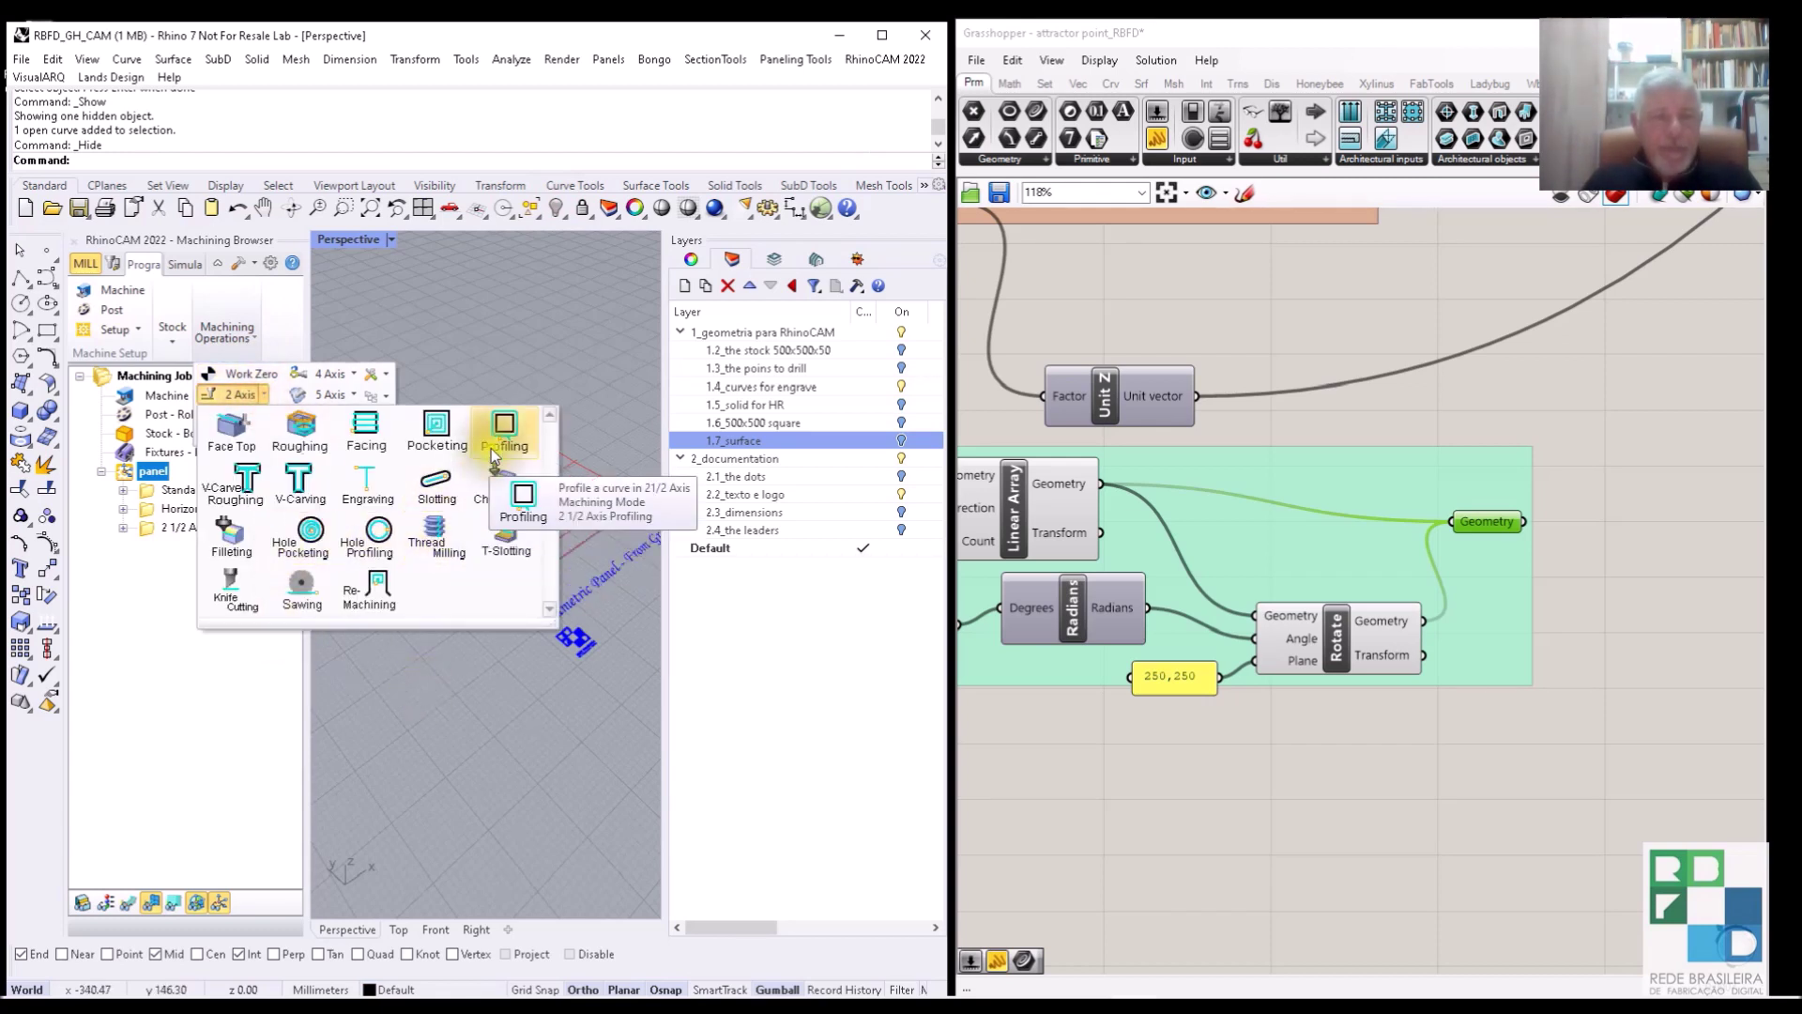
left_click(363, 484)
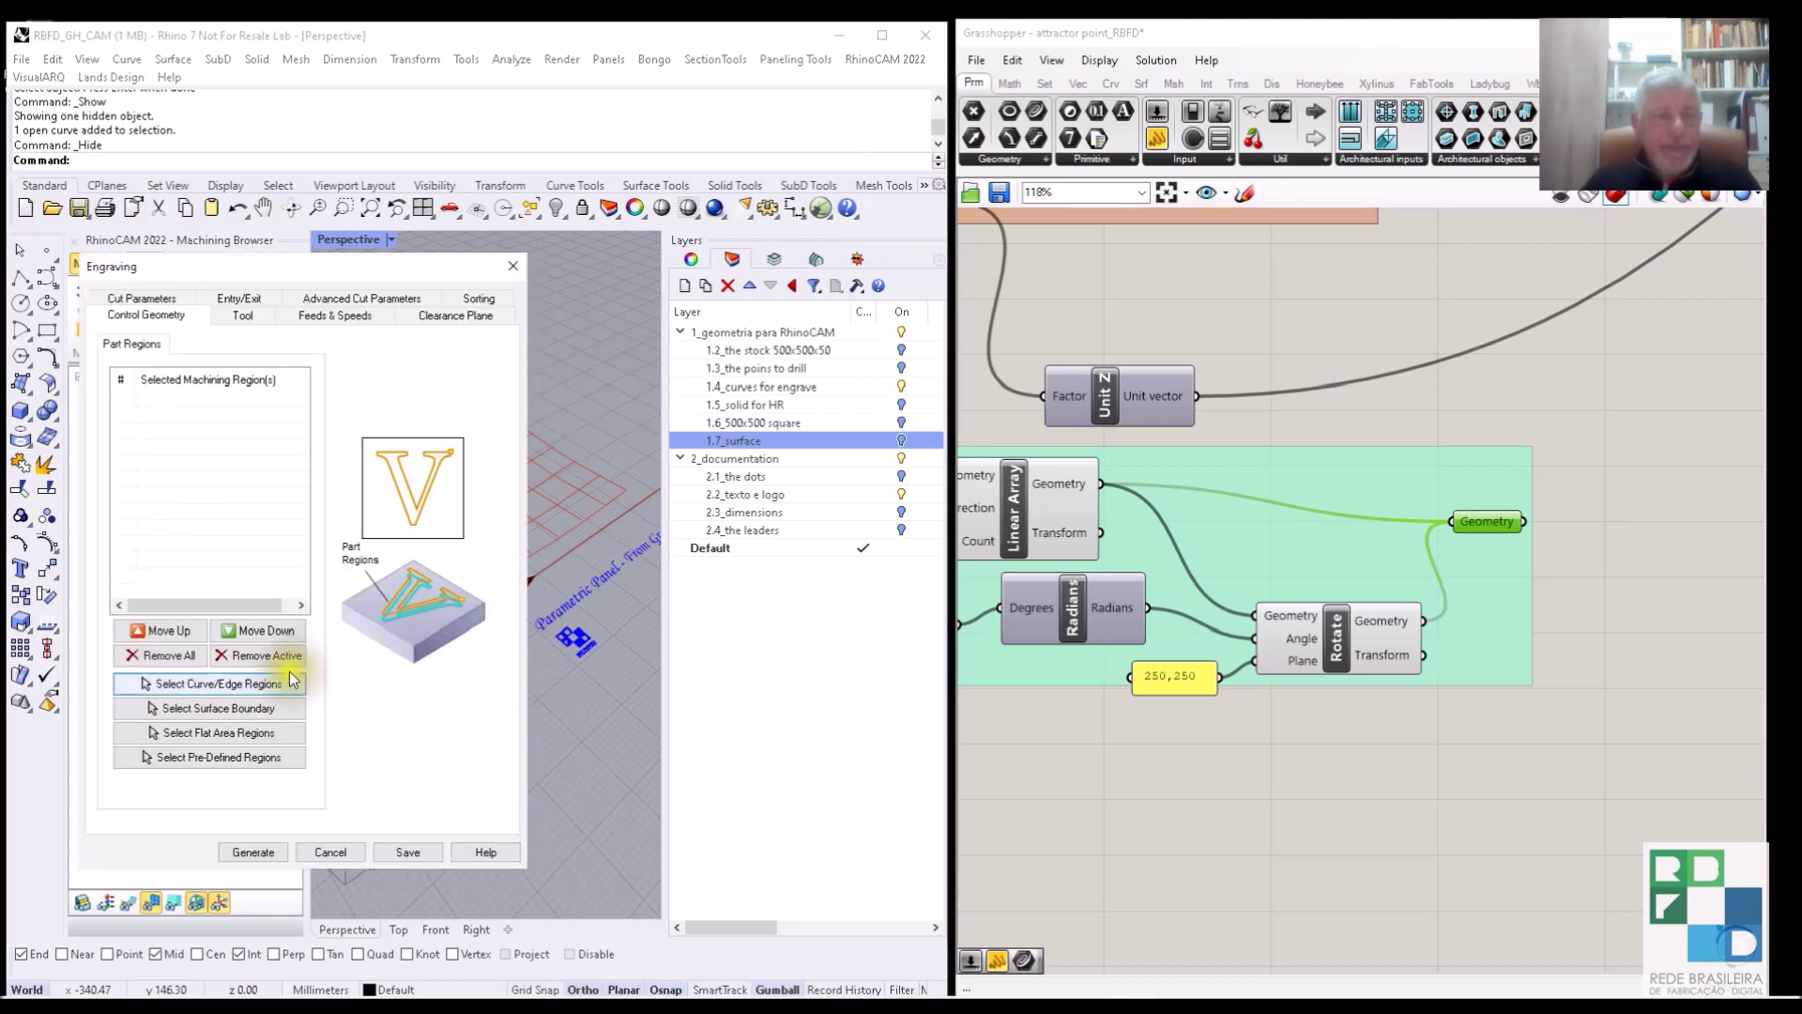
left_click(203, 685)
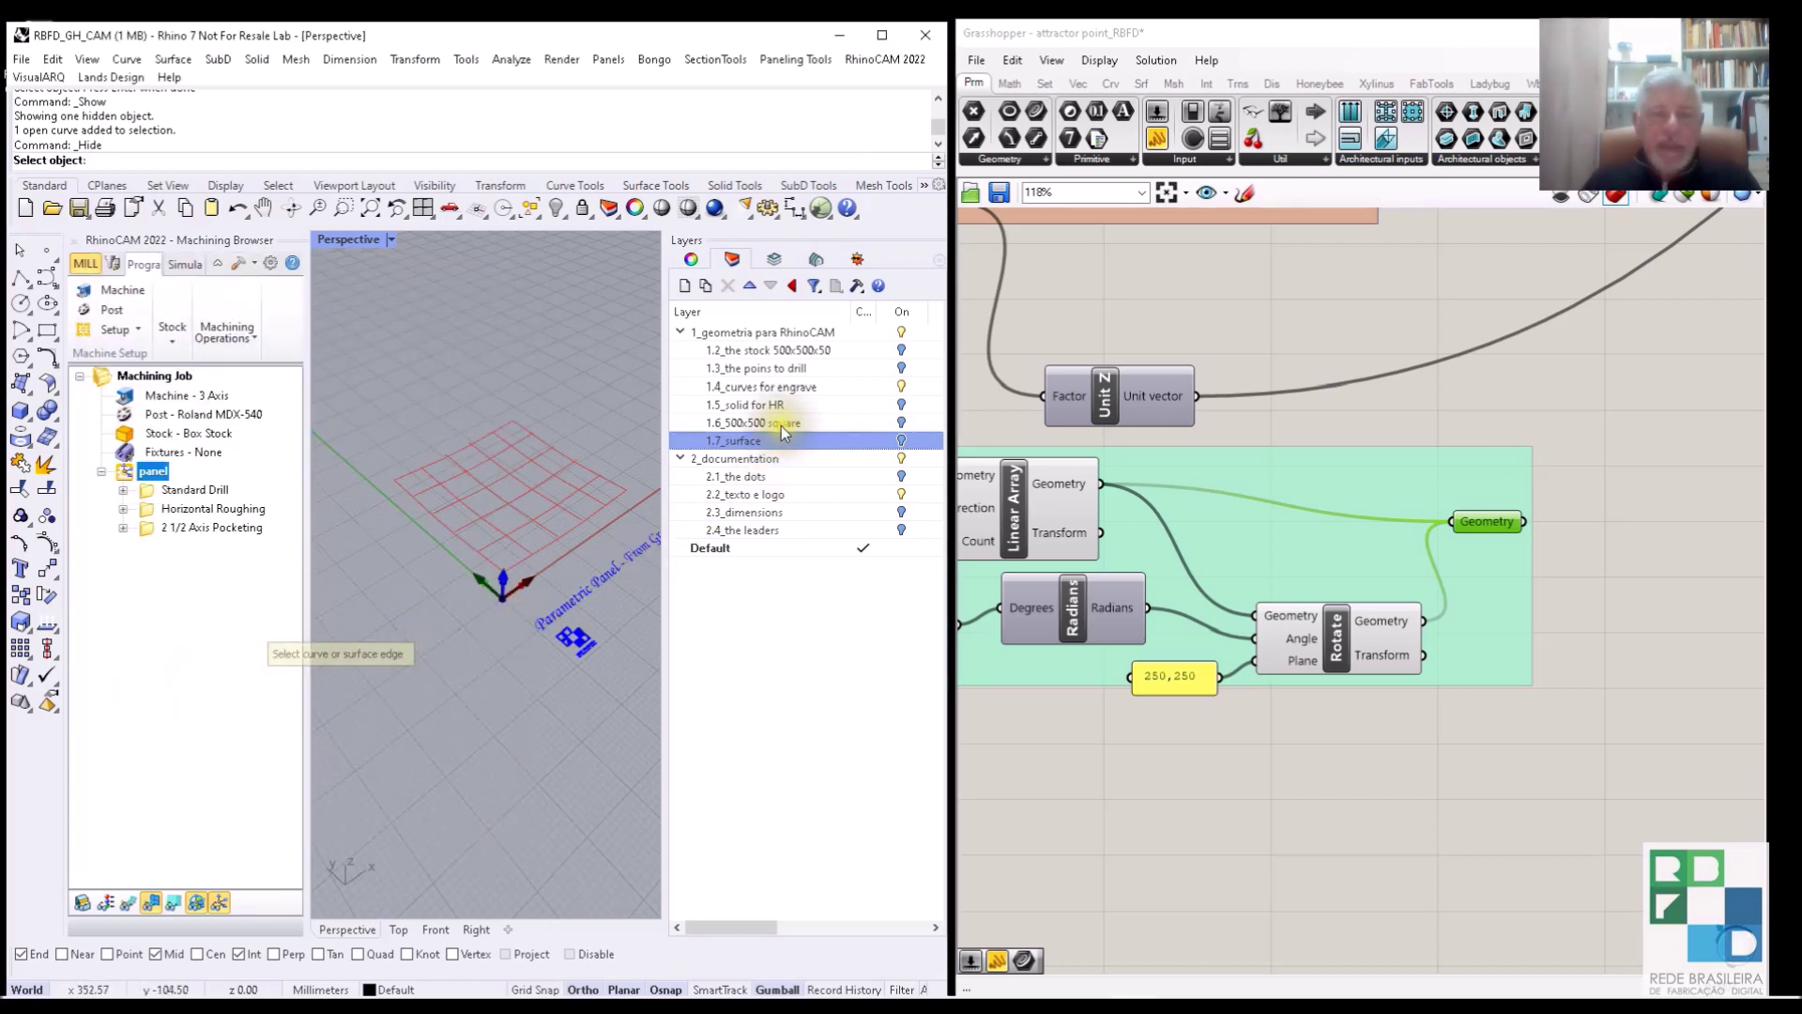
right_click_drag(511, 507, 582, 519)
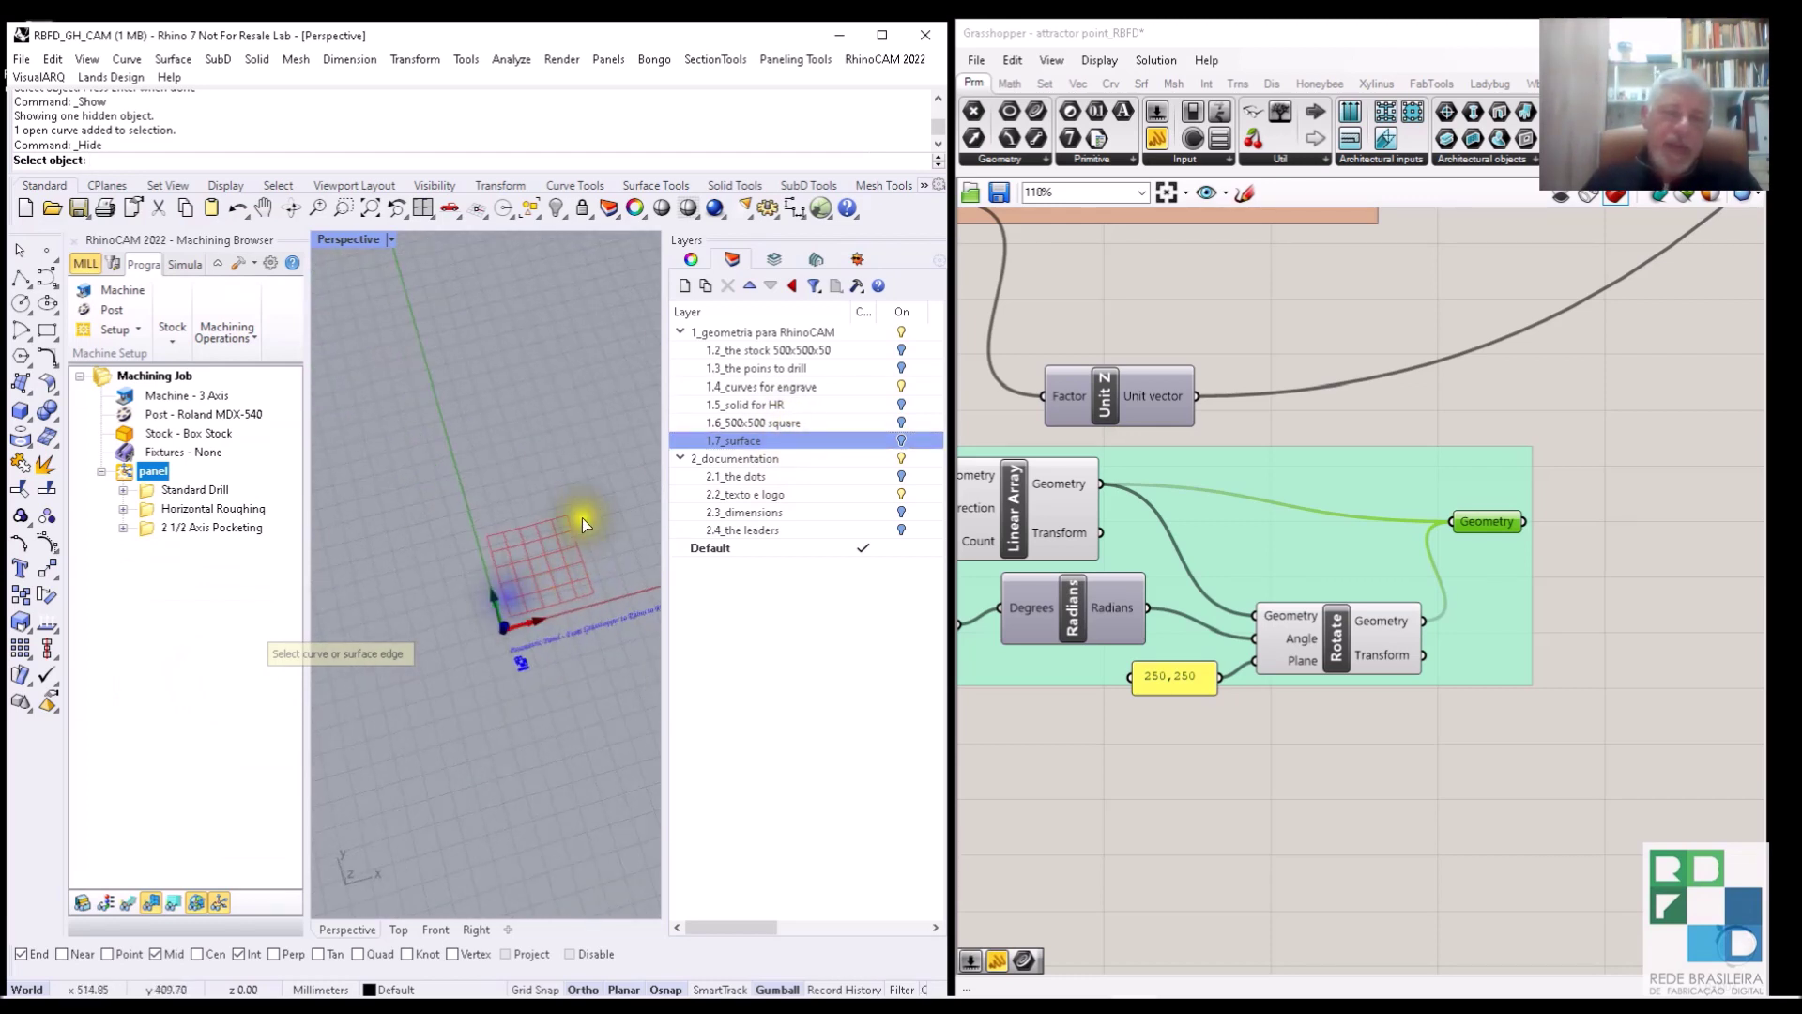
left_click(486, 610)
right_click(500, 413)
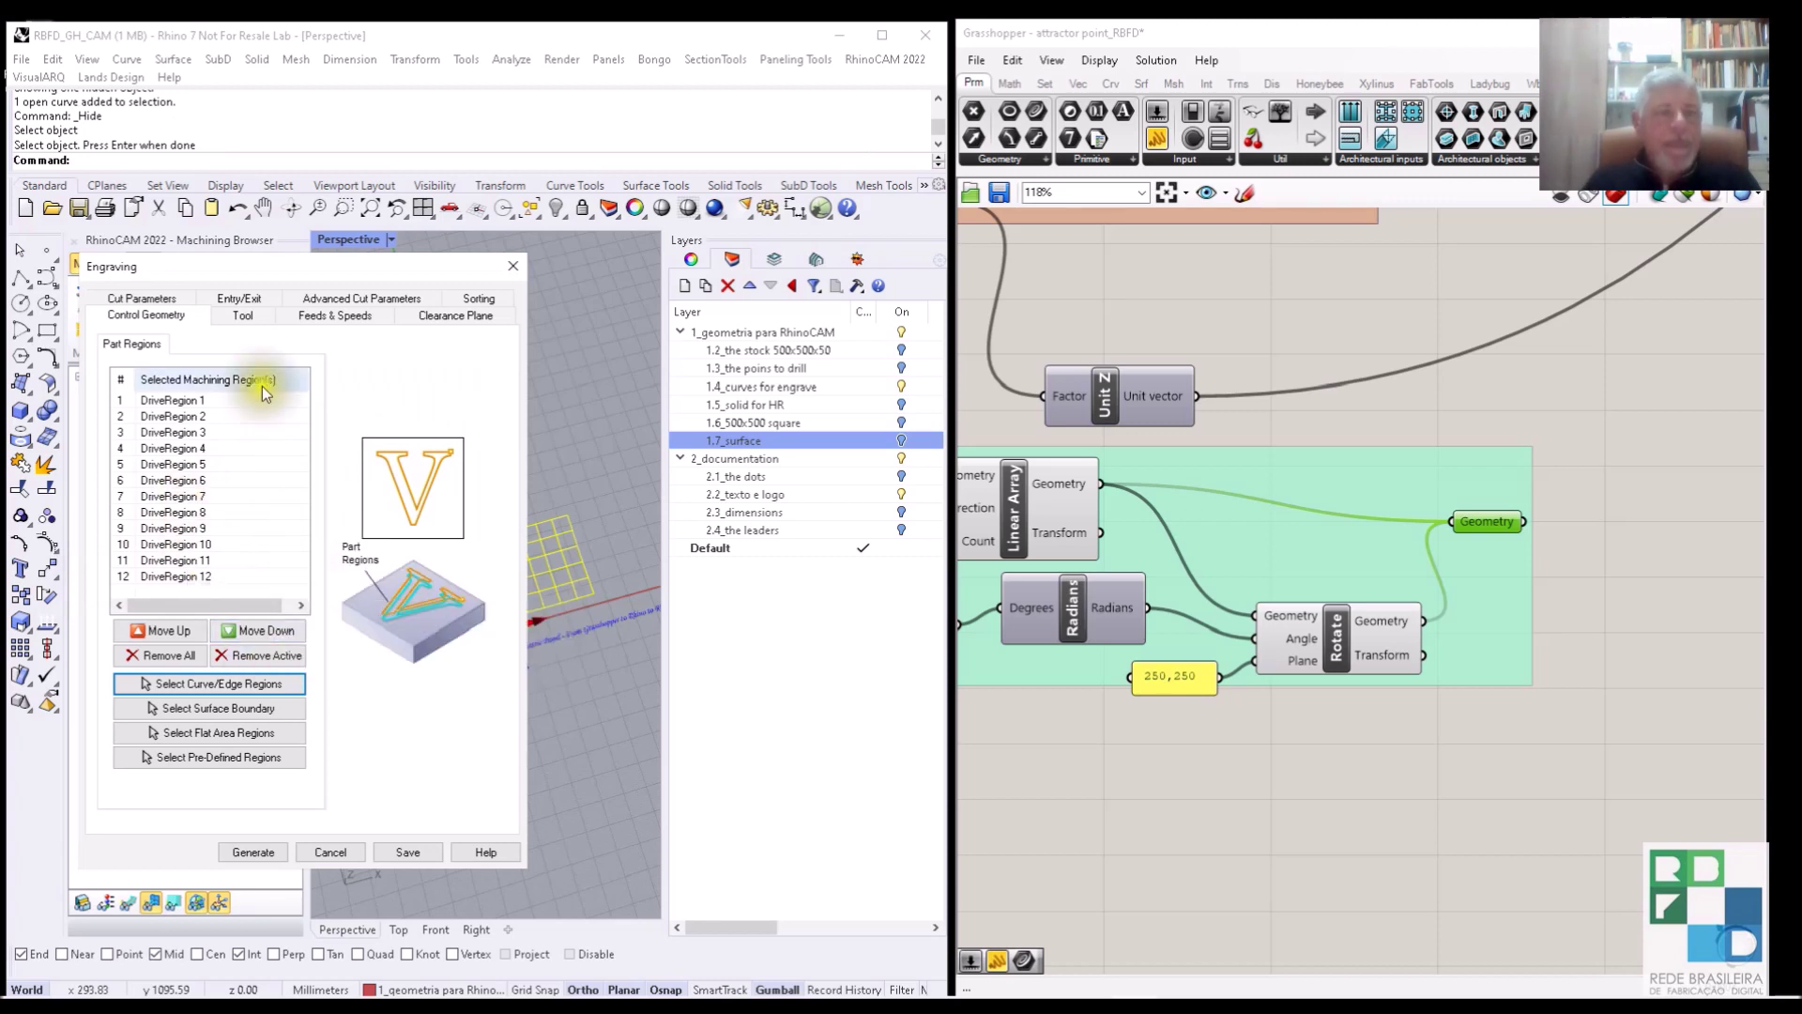
Set the engraving's sorting to Minimum Distance Sort with a Lower Left start point and generate the operation.
left_click(493, 302)
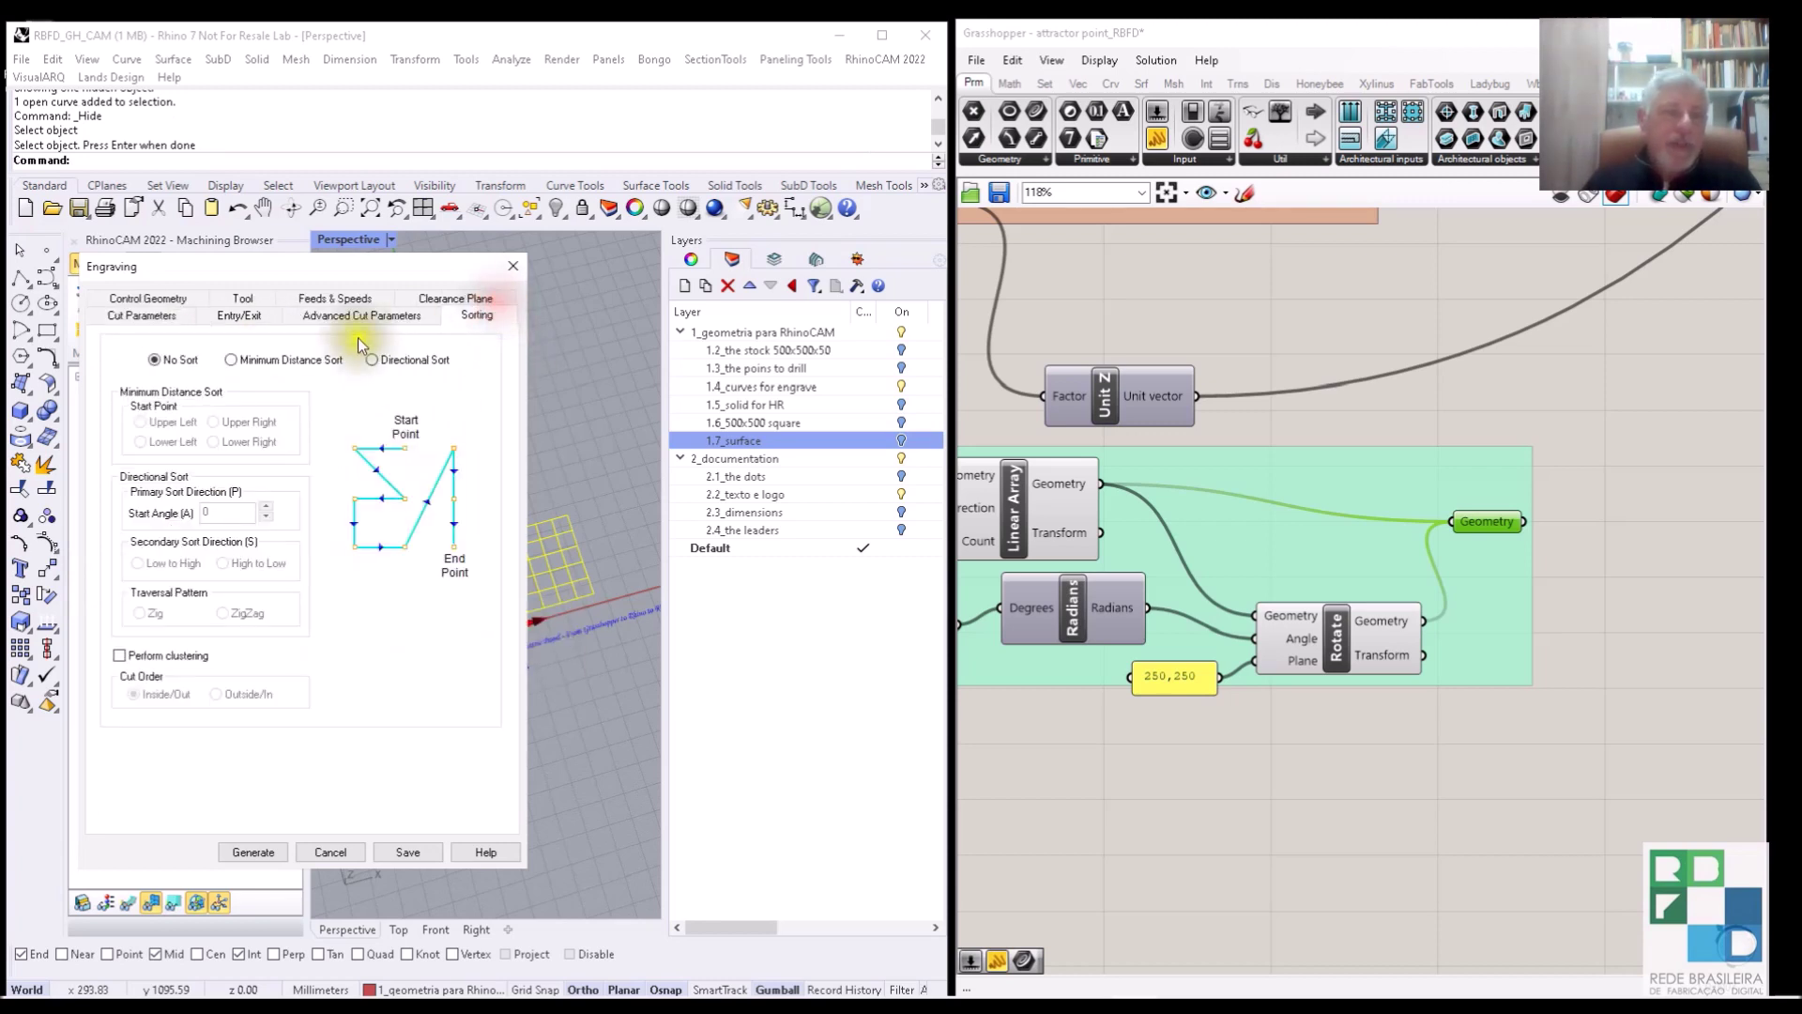
left_click(246, 361)
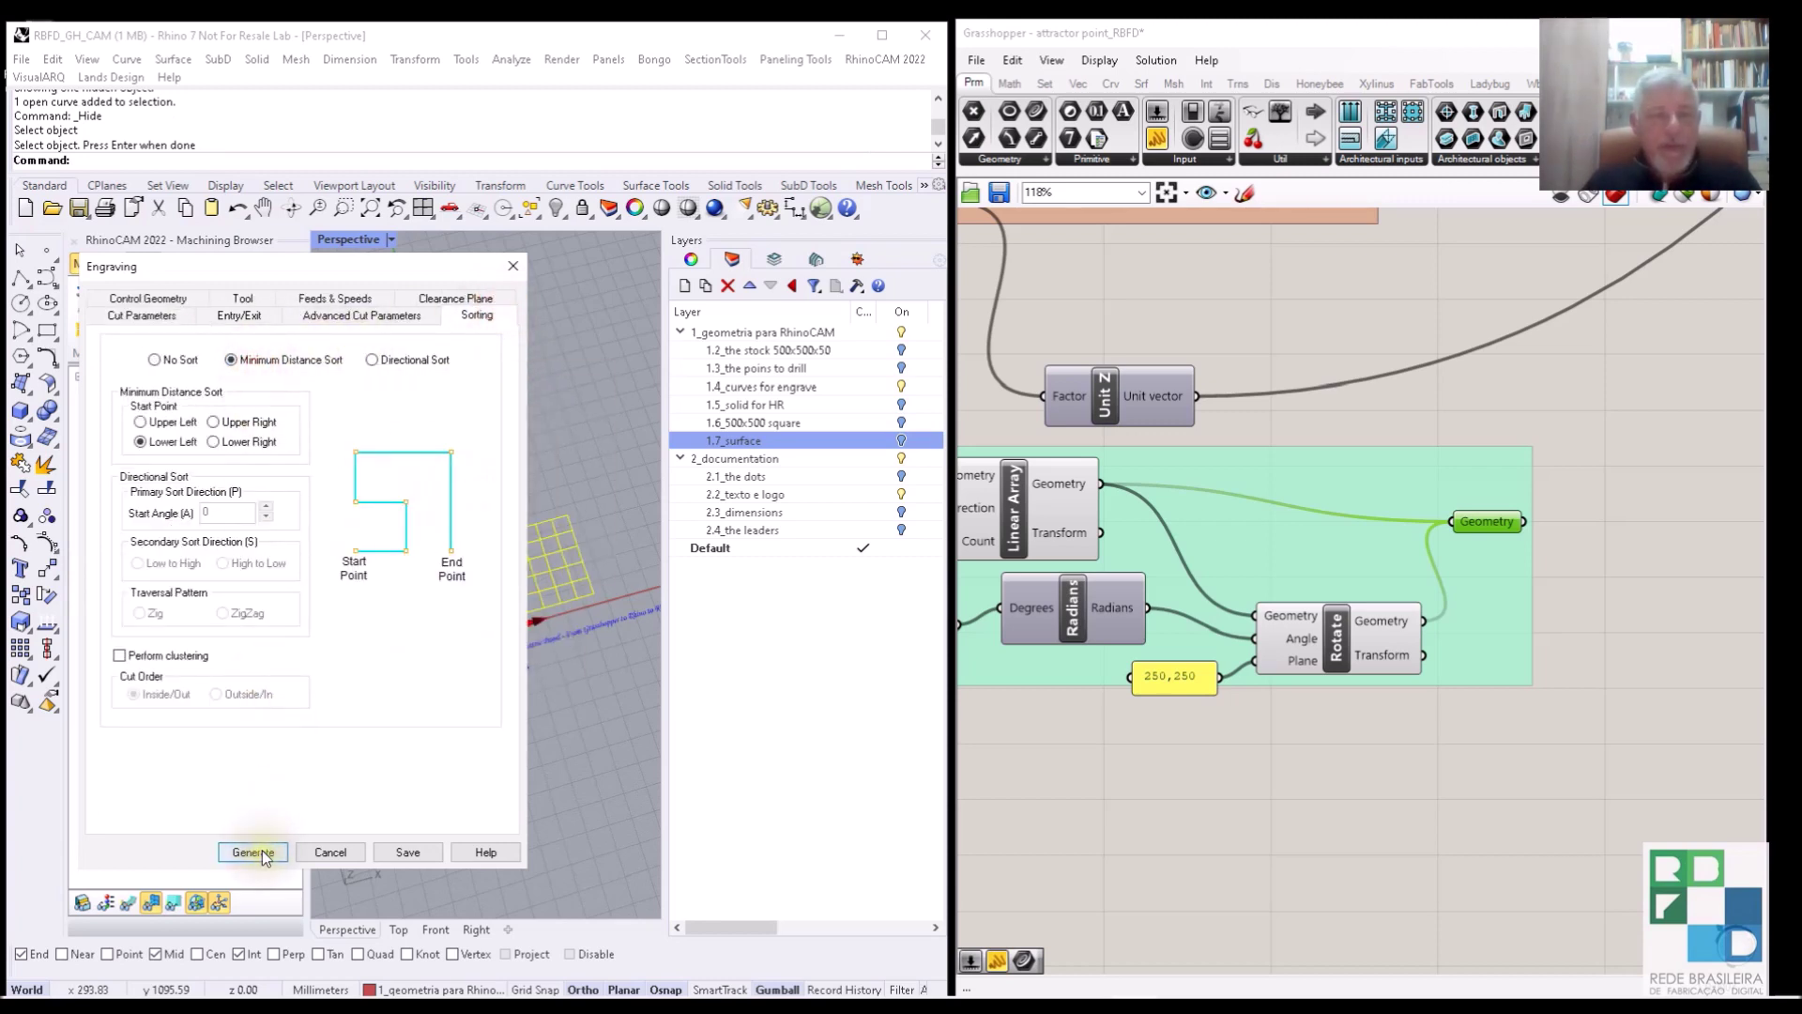
left_click(407, 852)
left_click(122, 490)
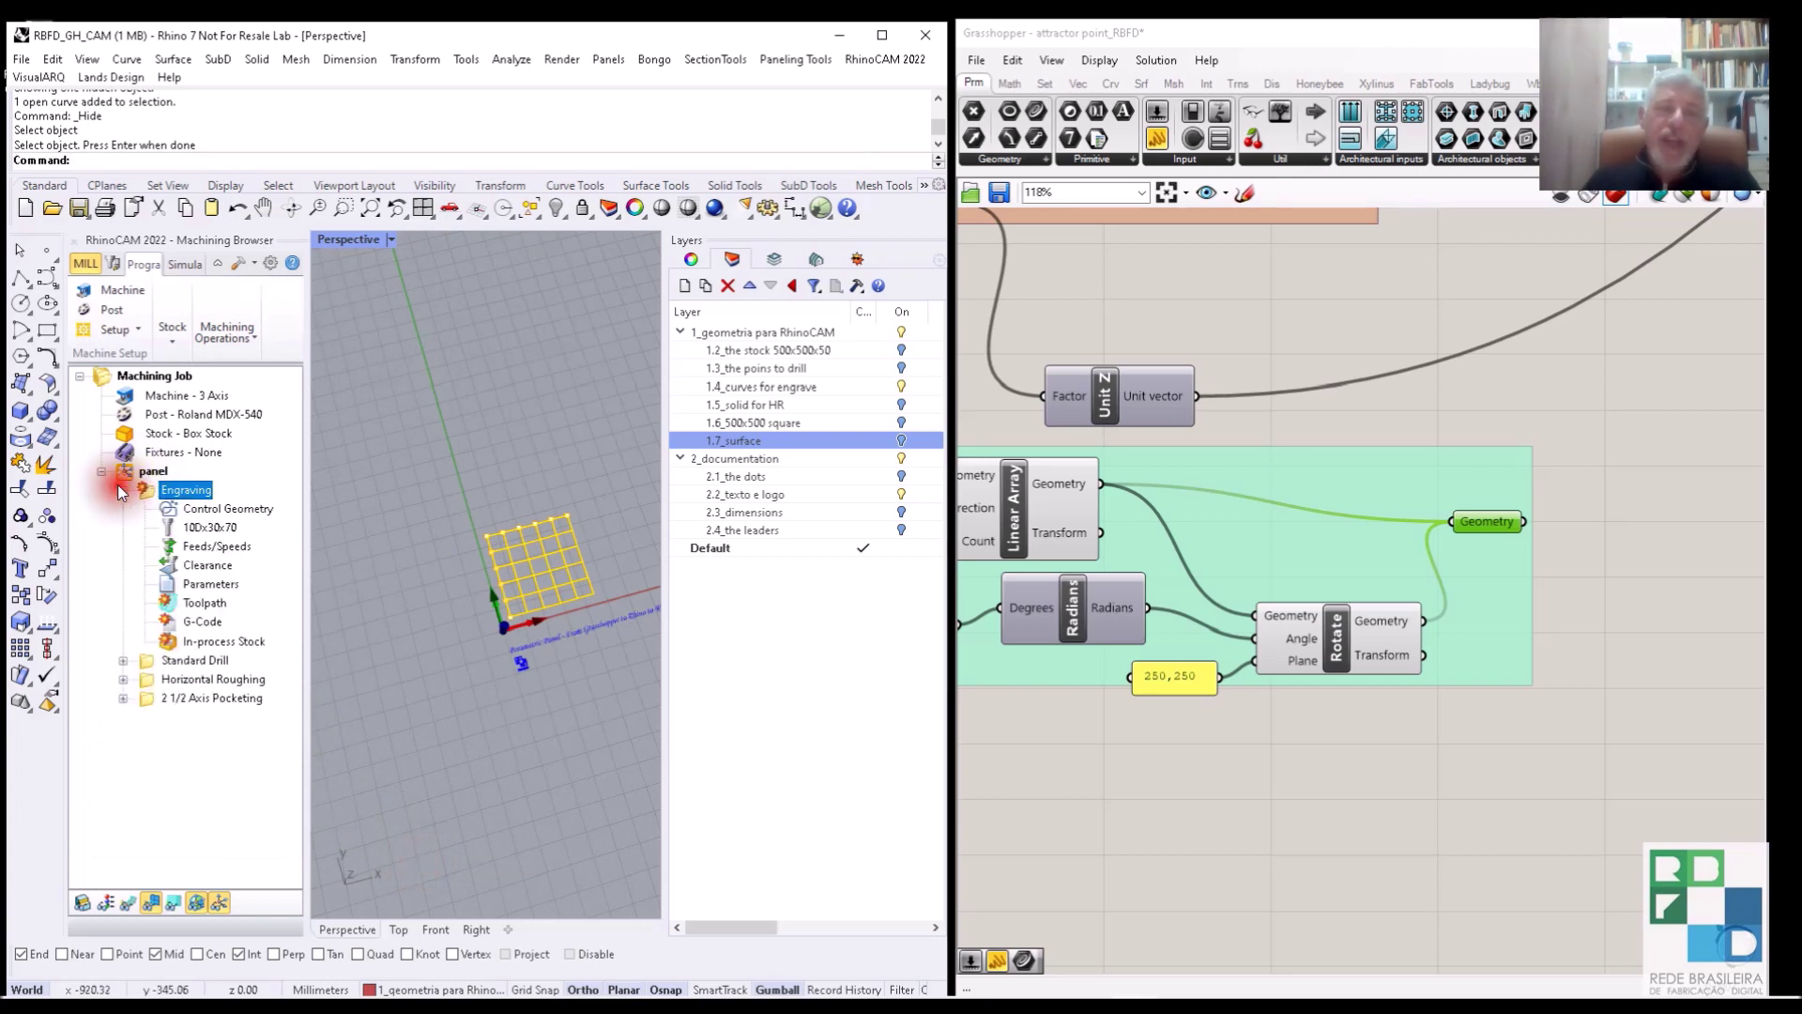
Review the engraving's cut, entry/exit, advanced cut and sorting parameters and regenerate the operation.
double_click(204, 586)
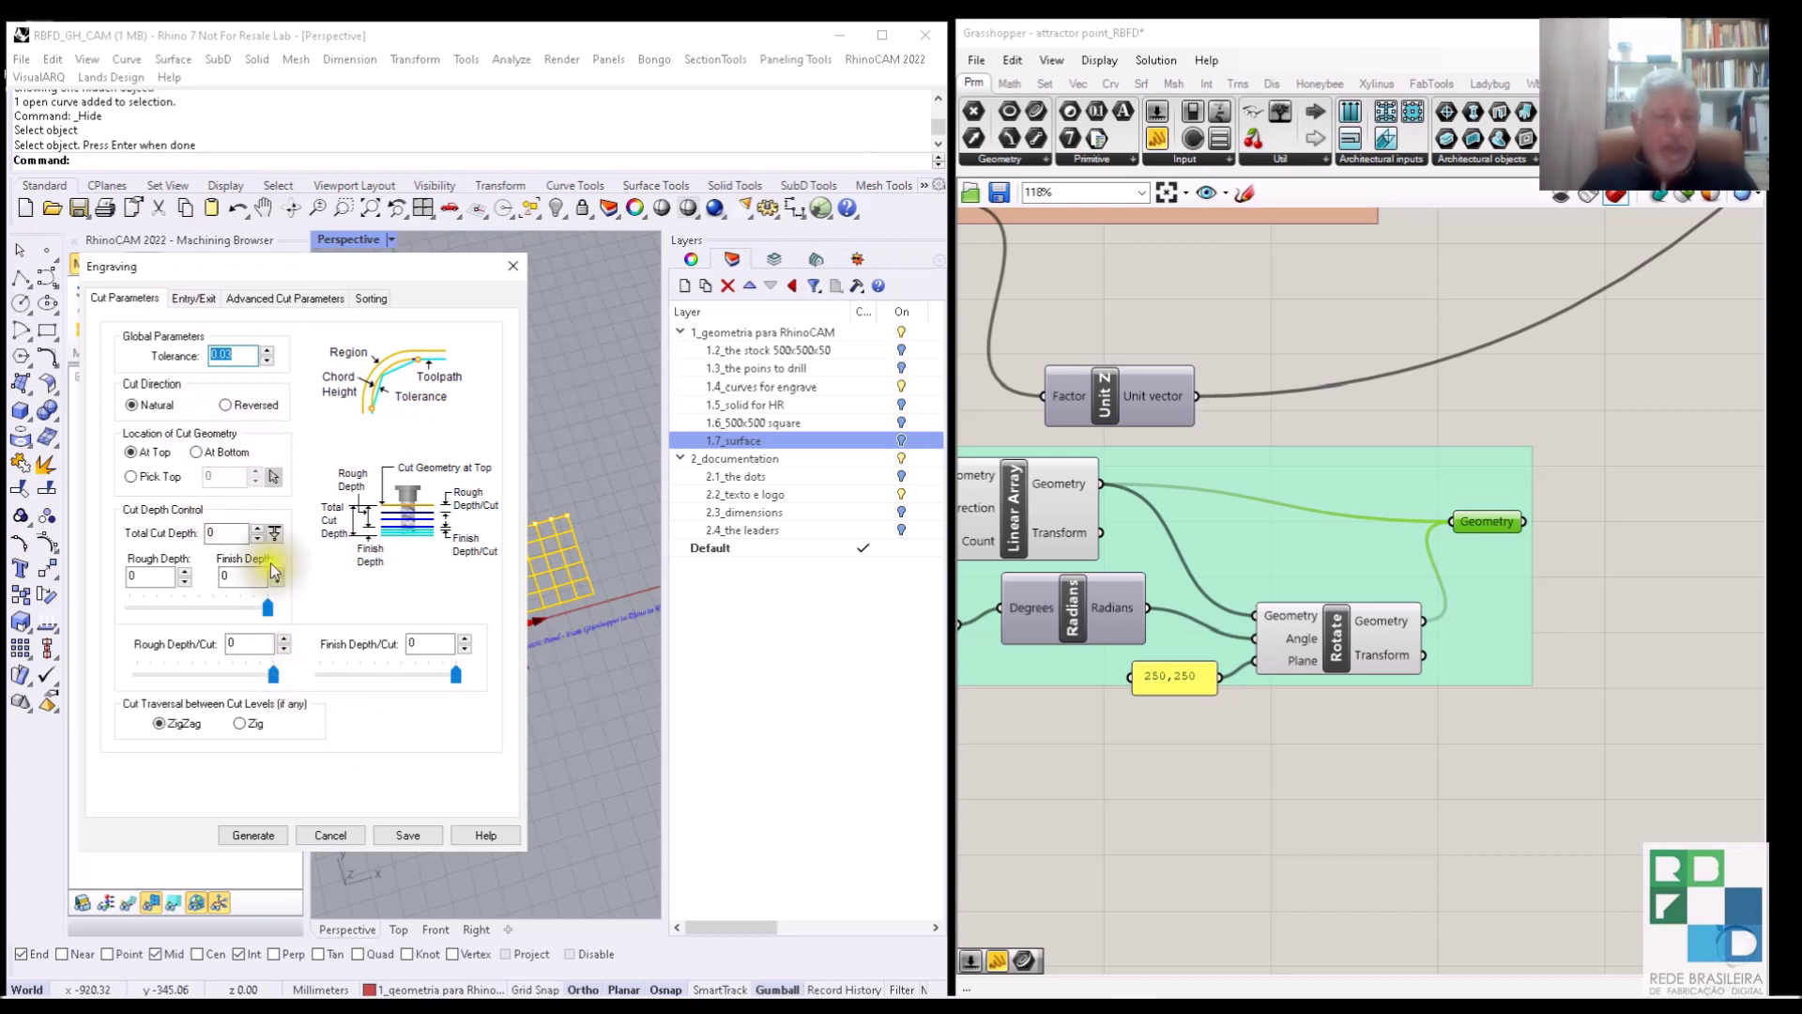
left_click(193, 298)
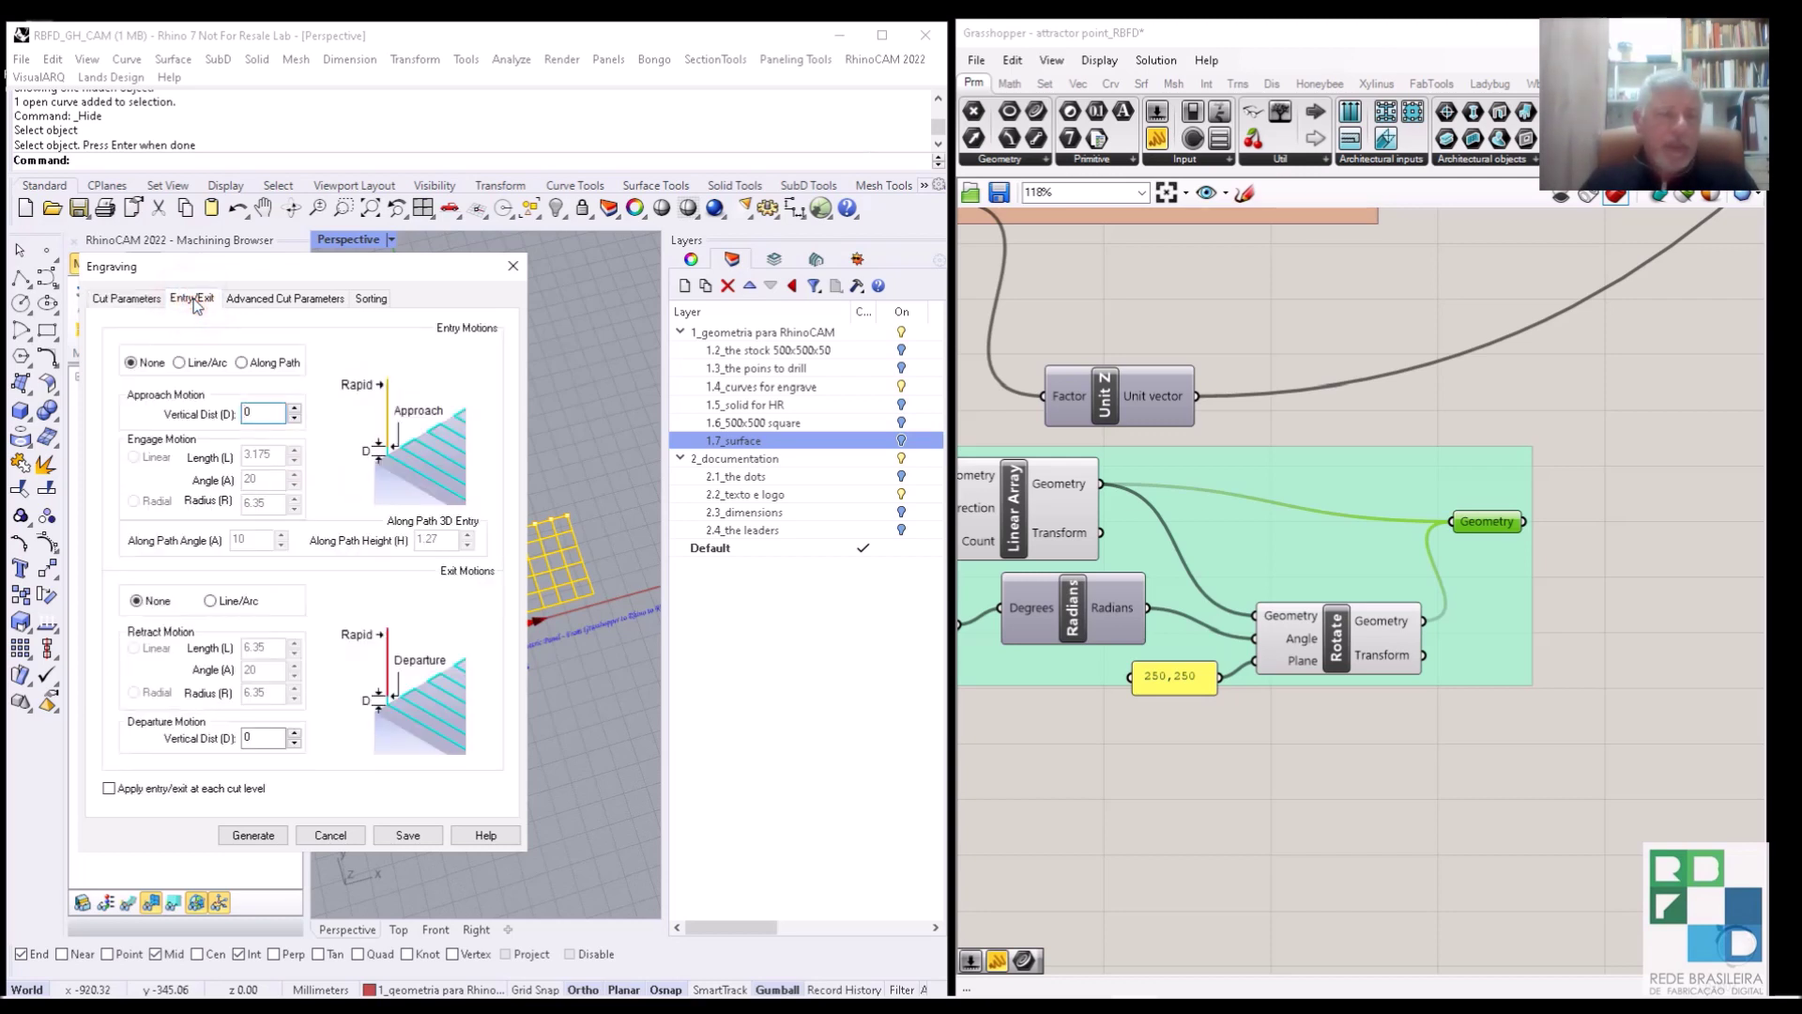
left_click(272, 298)
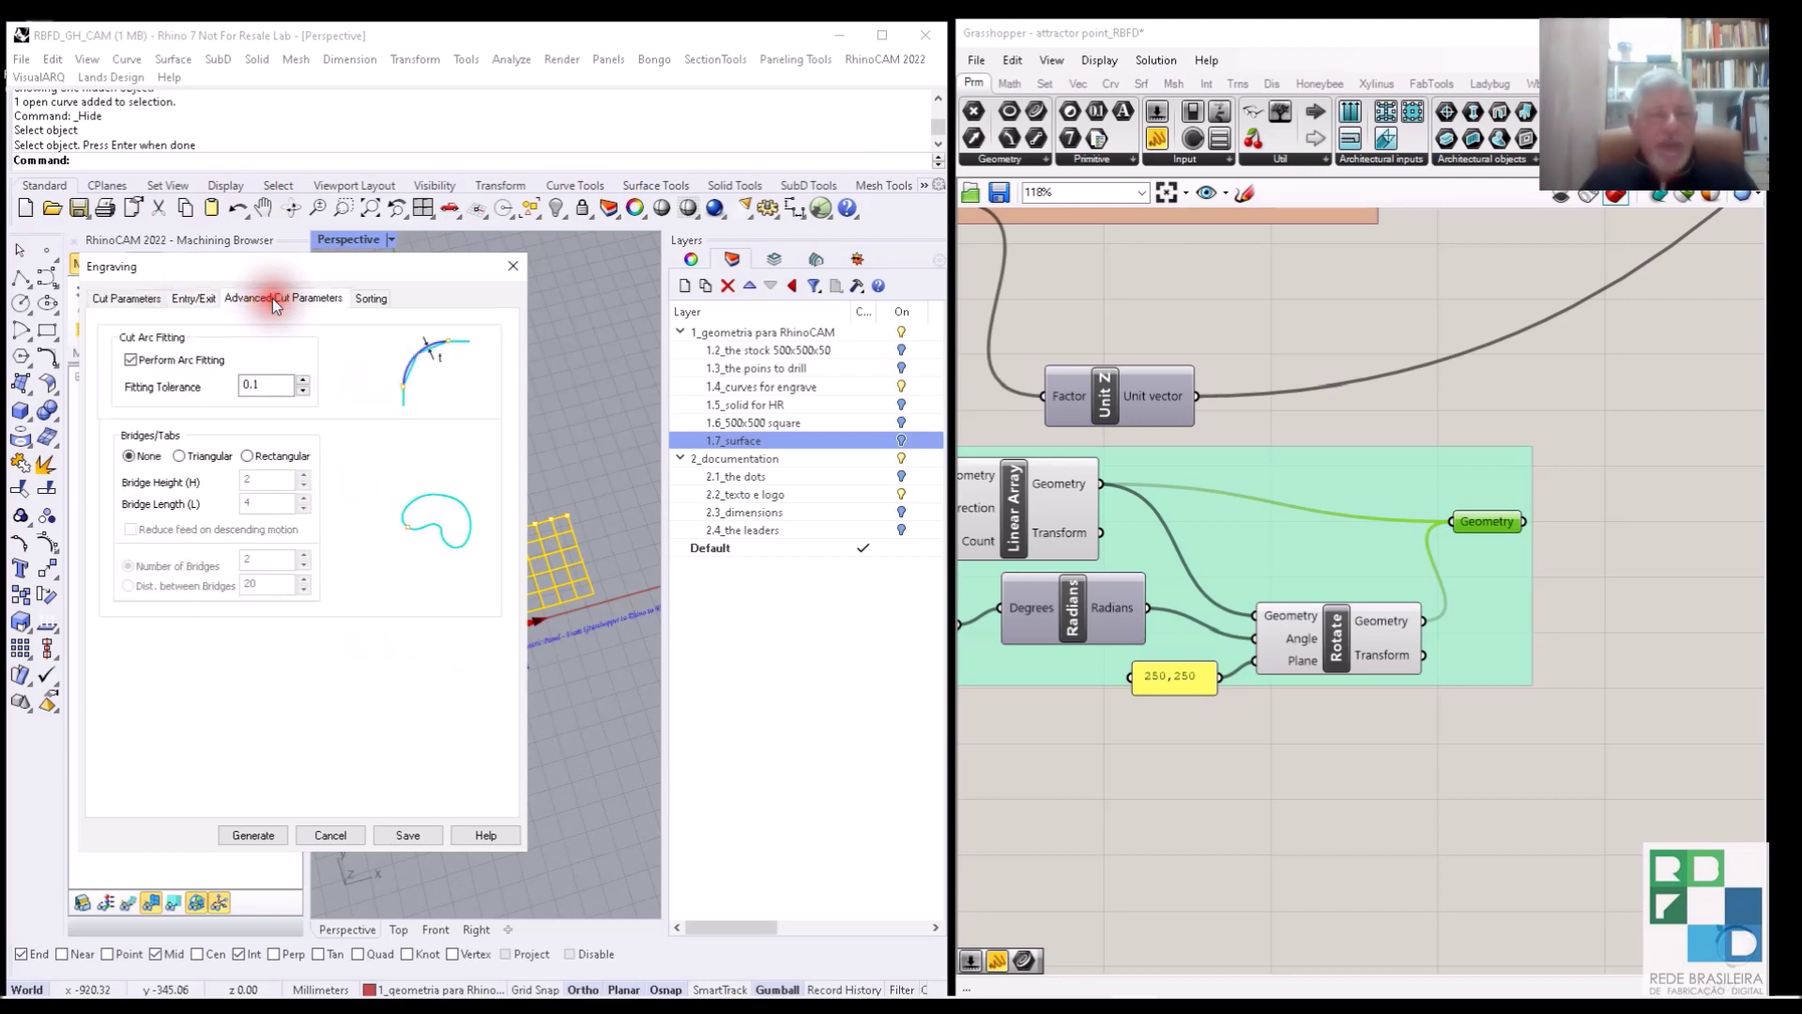
left_click(371, 298)
left_click(127, 300)
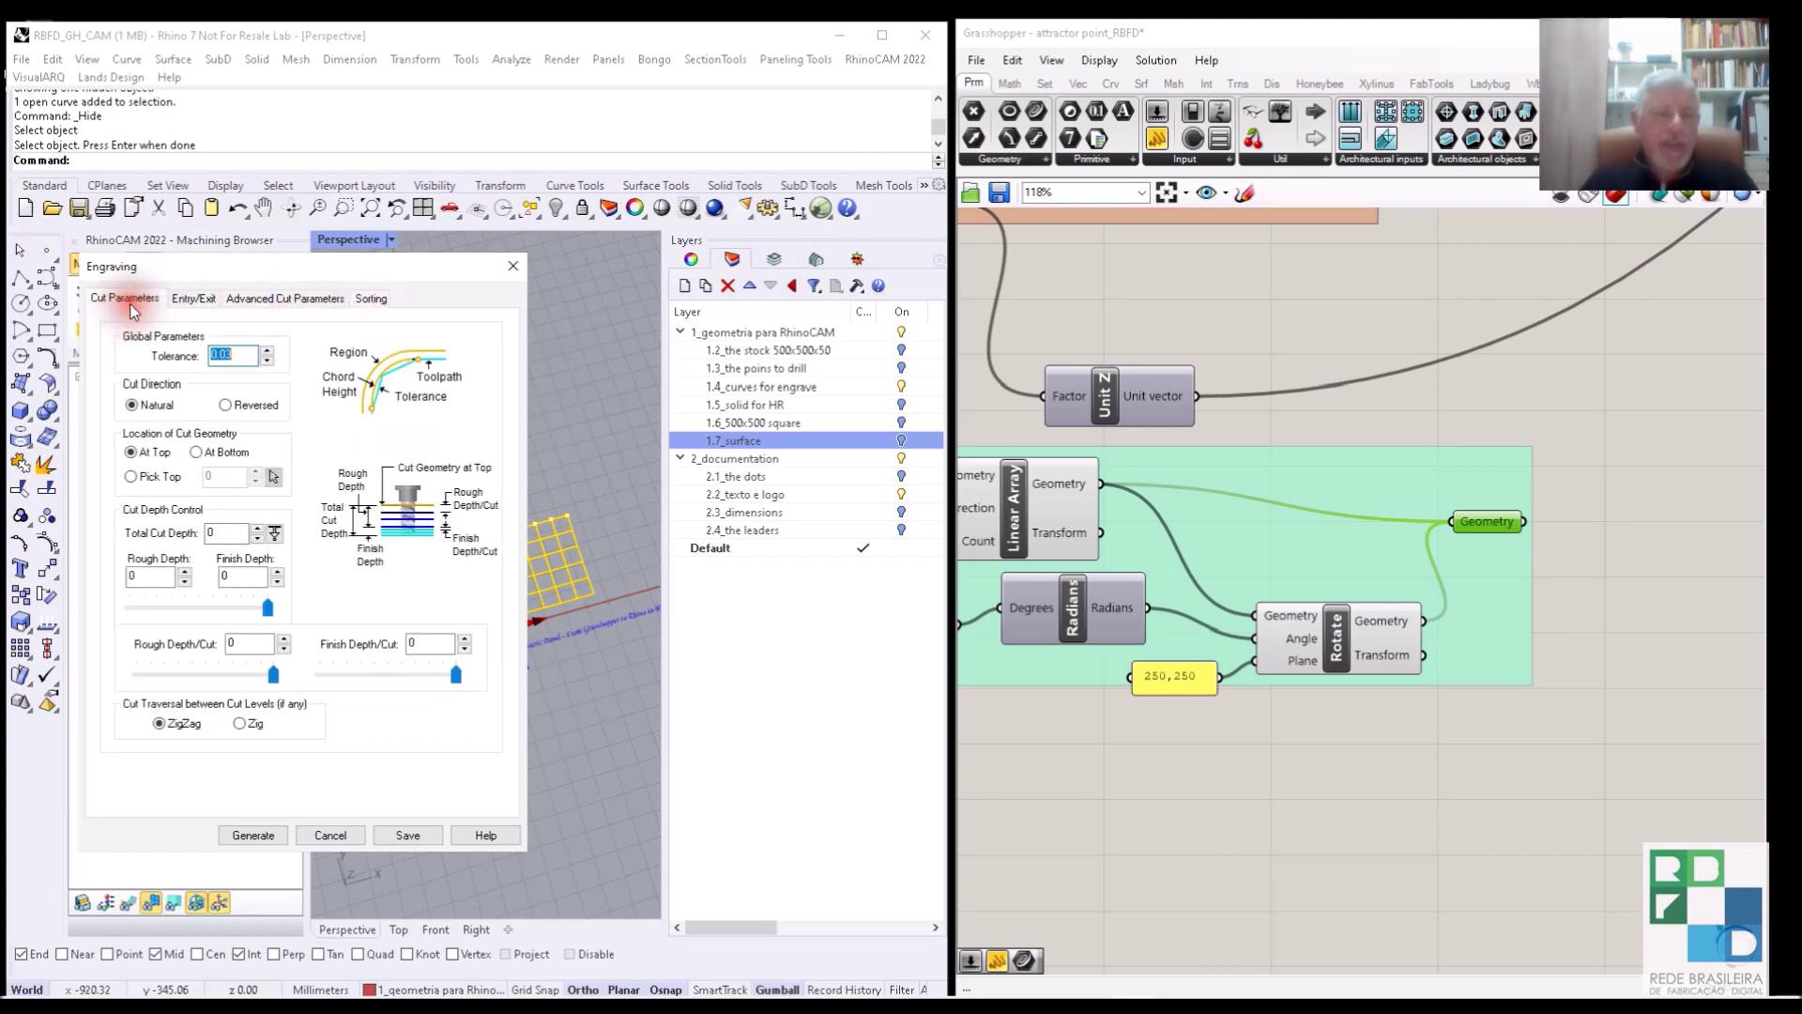
left_click(254, 834)
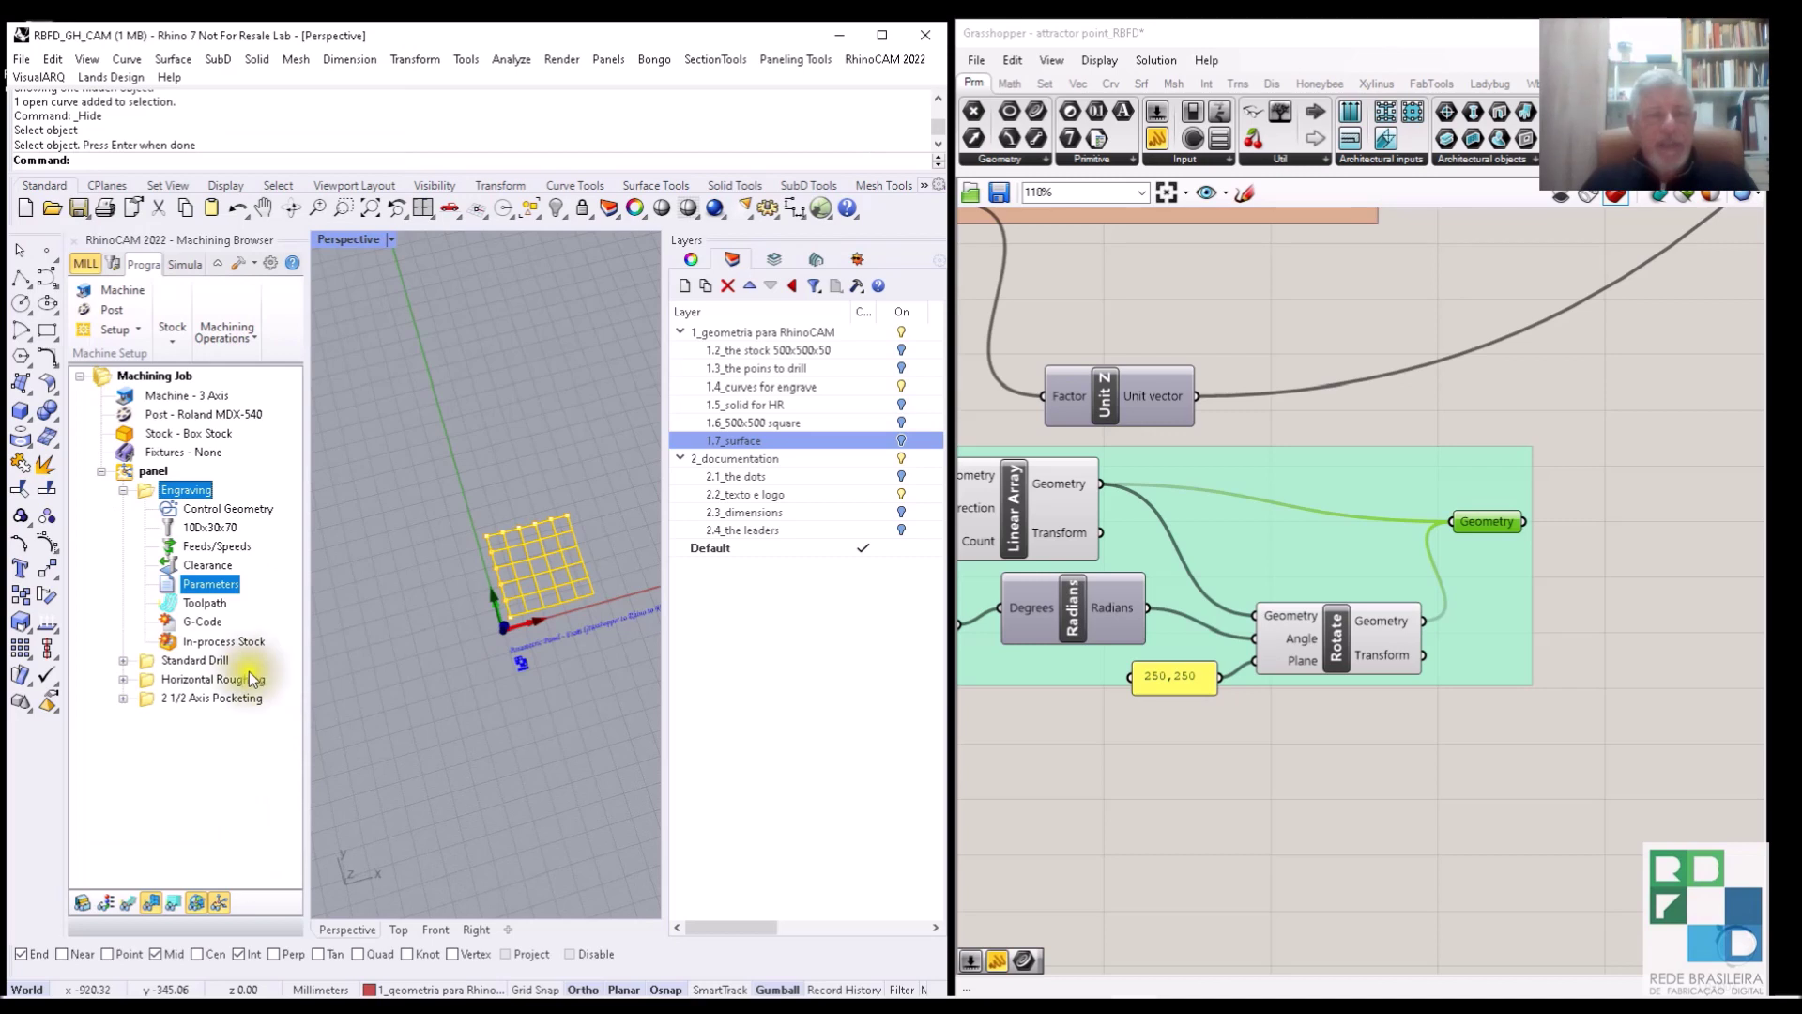
Change the engraving operation's tool to Vmill 33 and regenerate the toolpath.
left_click(122, 492)
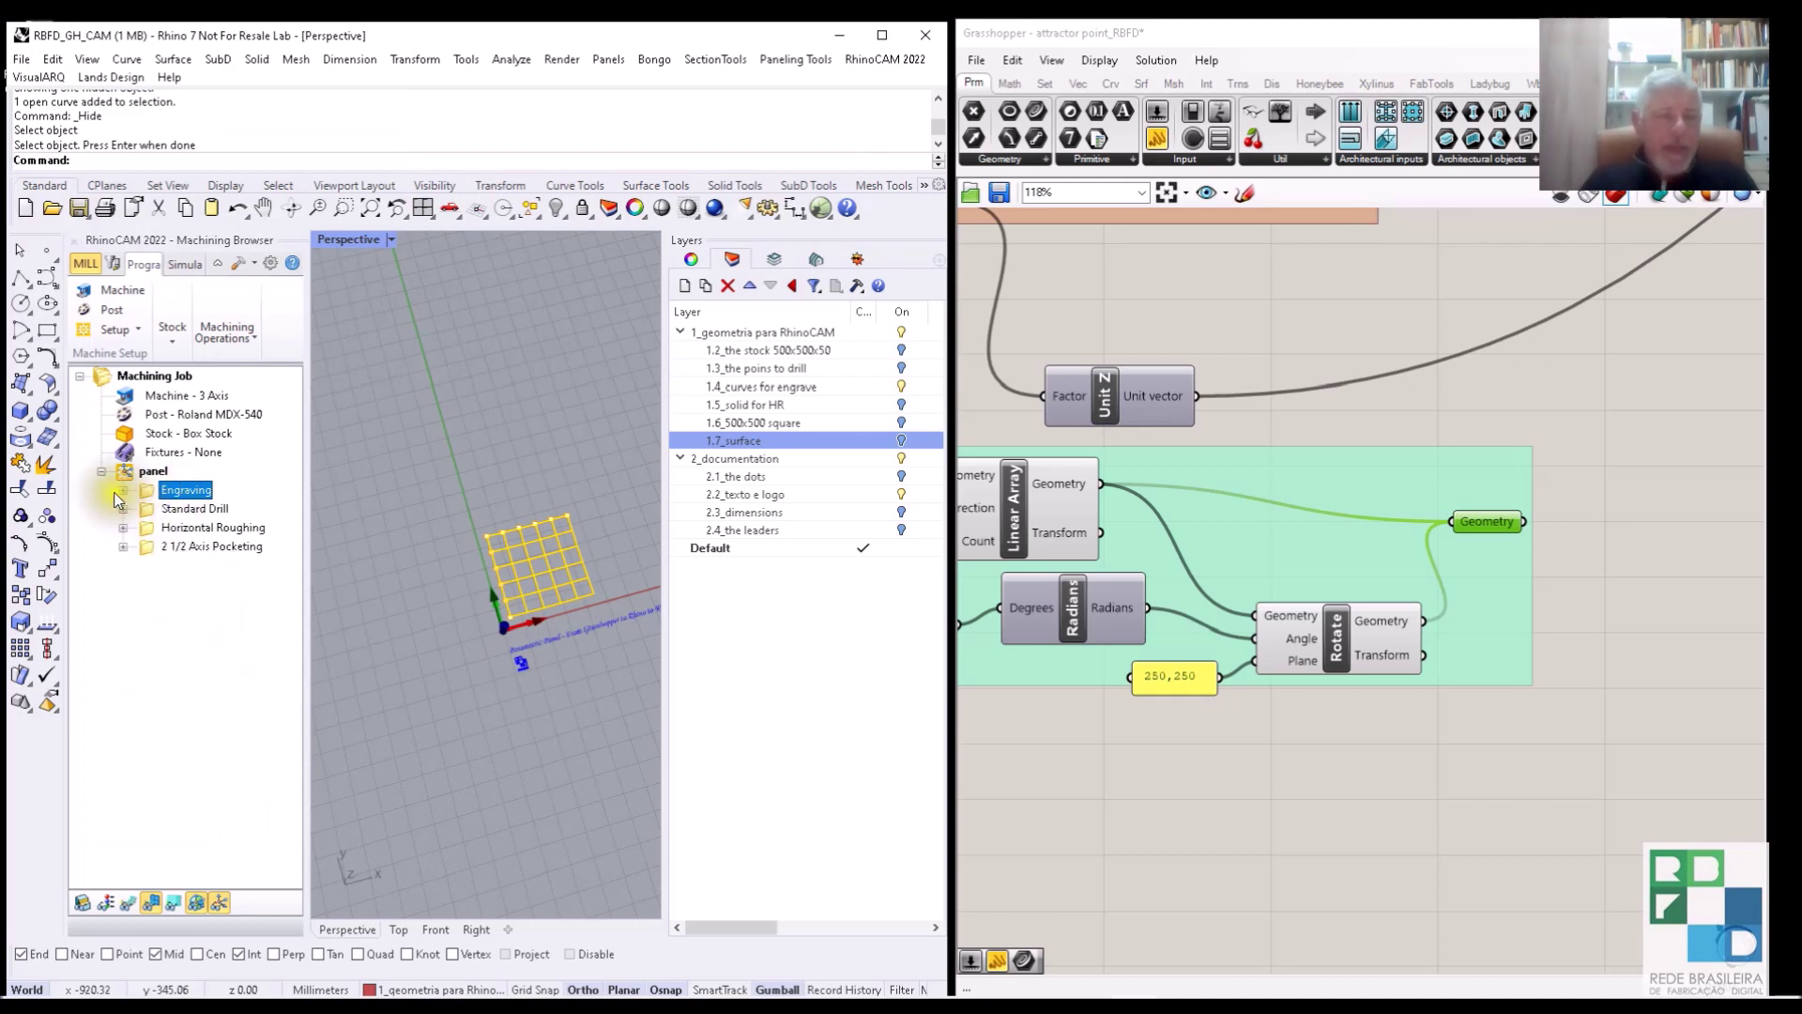
left_click(123, 490)
left_click(208, 528)
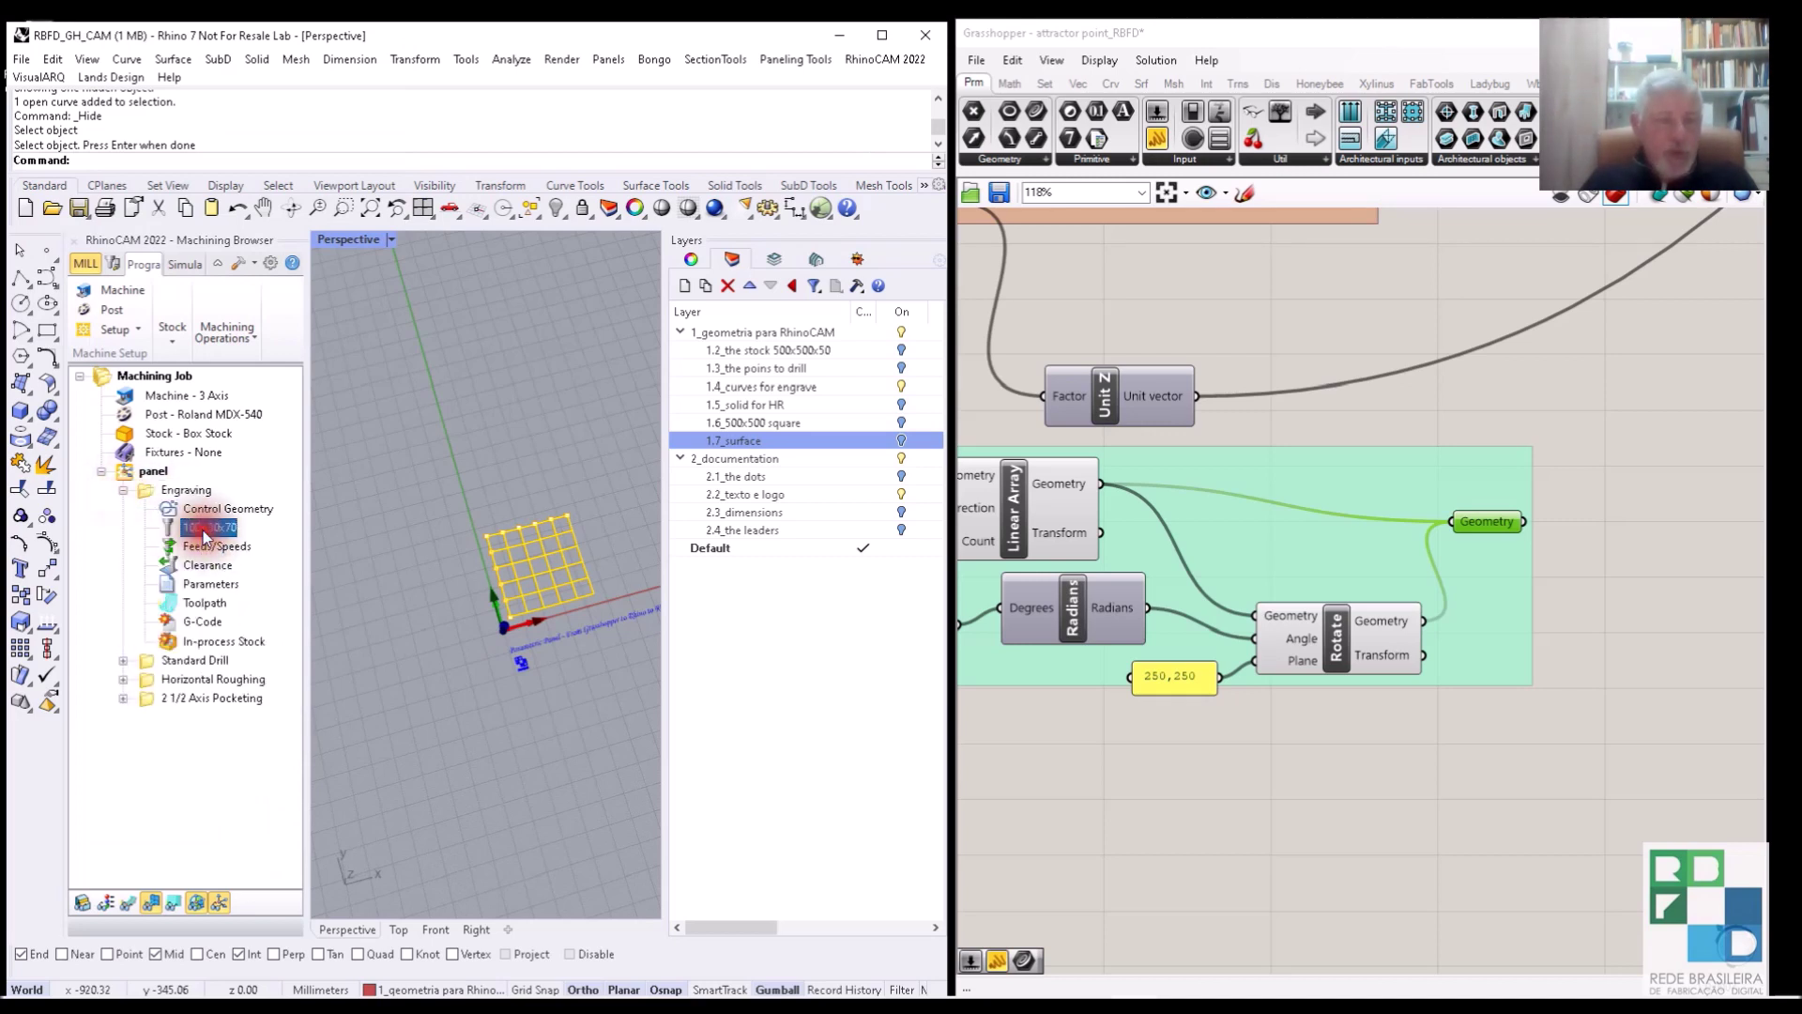
double_click(203, 532)
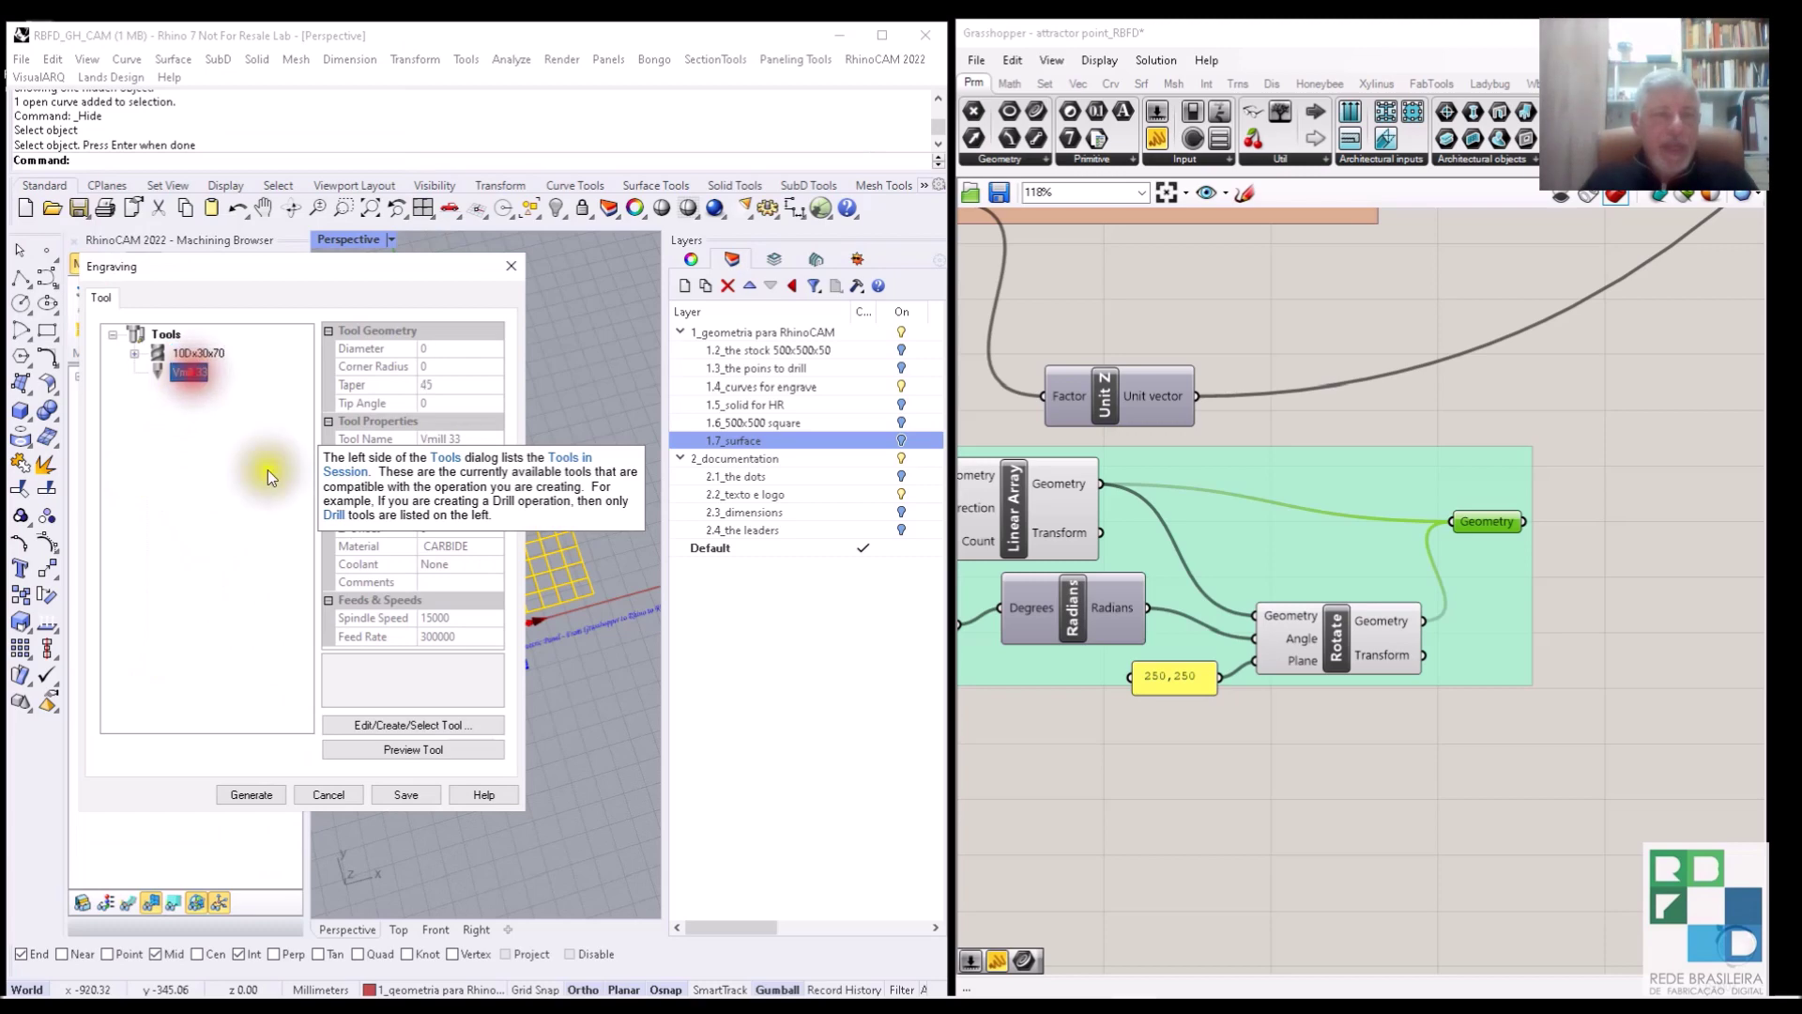
left_click(252, 793)
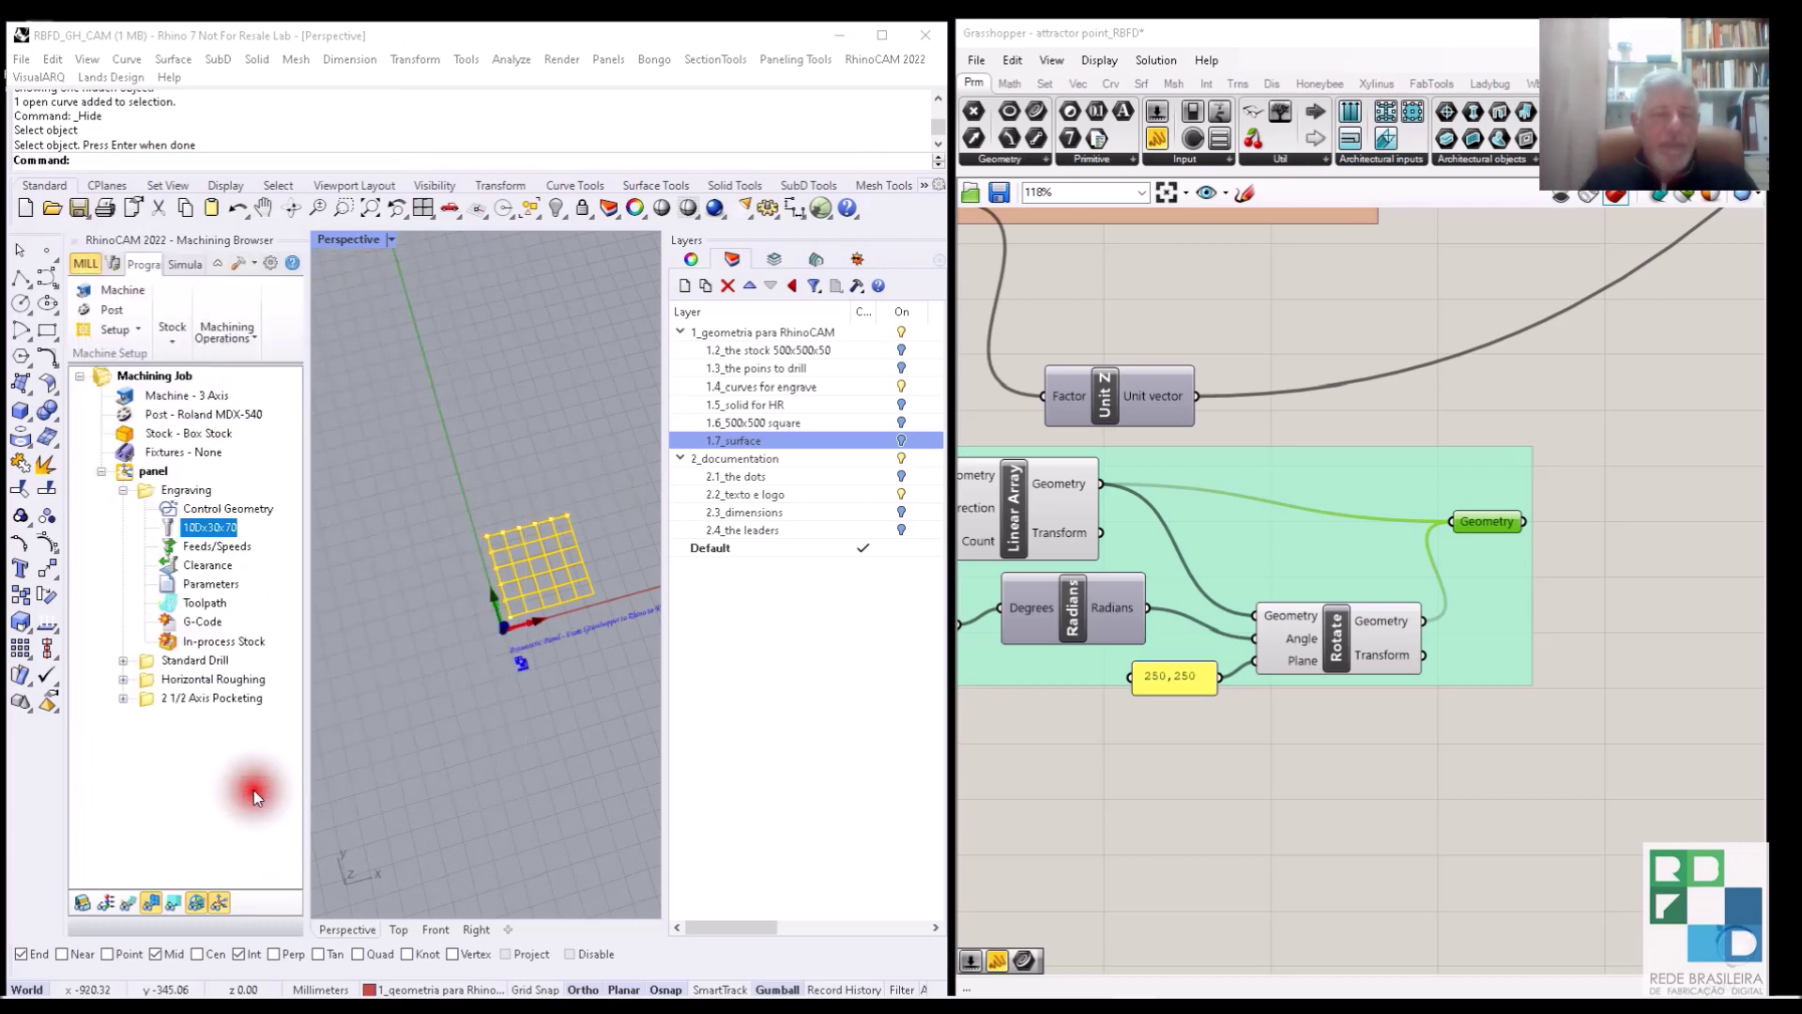
Examine which tools the drilling, roughing and pocketing operations use and collapse all four operations in the machining job.
left_click(122, 659)
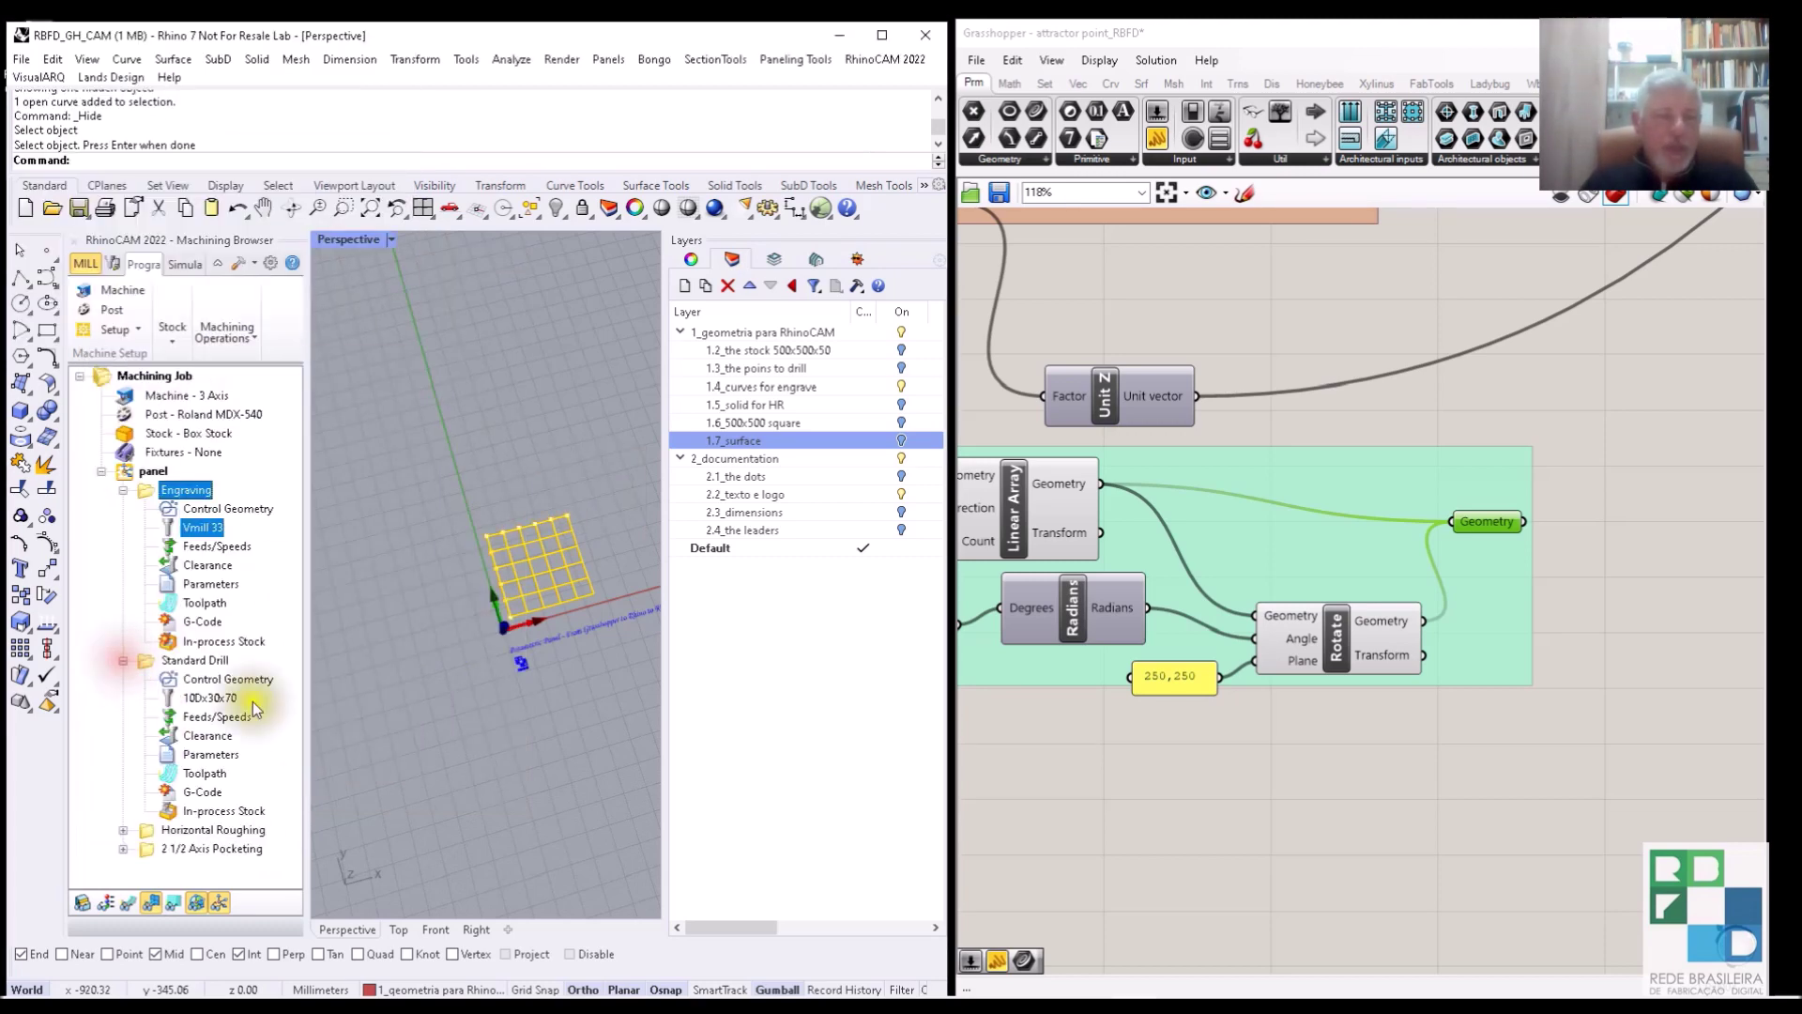
left_click(123, 830)
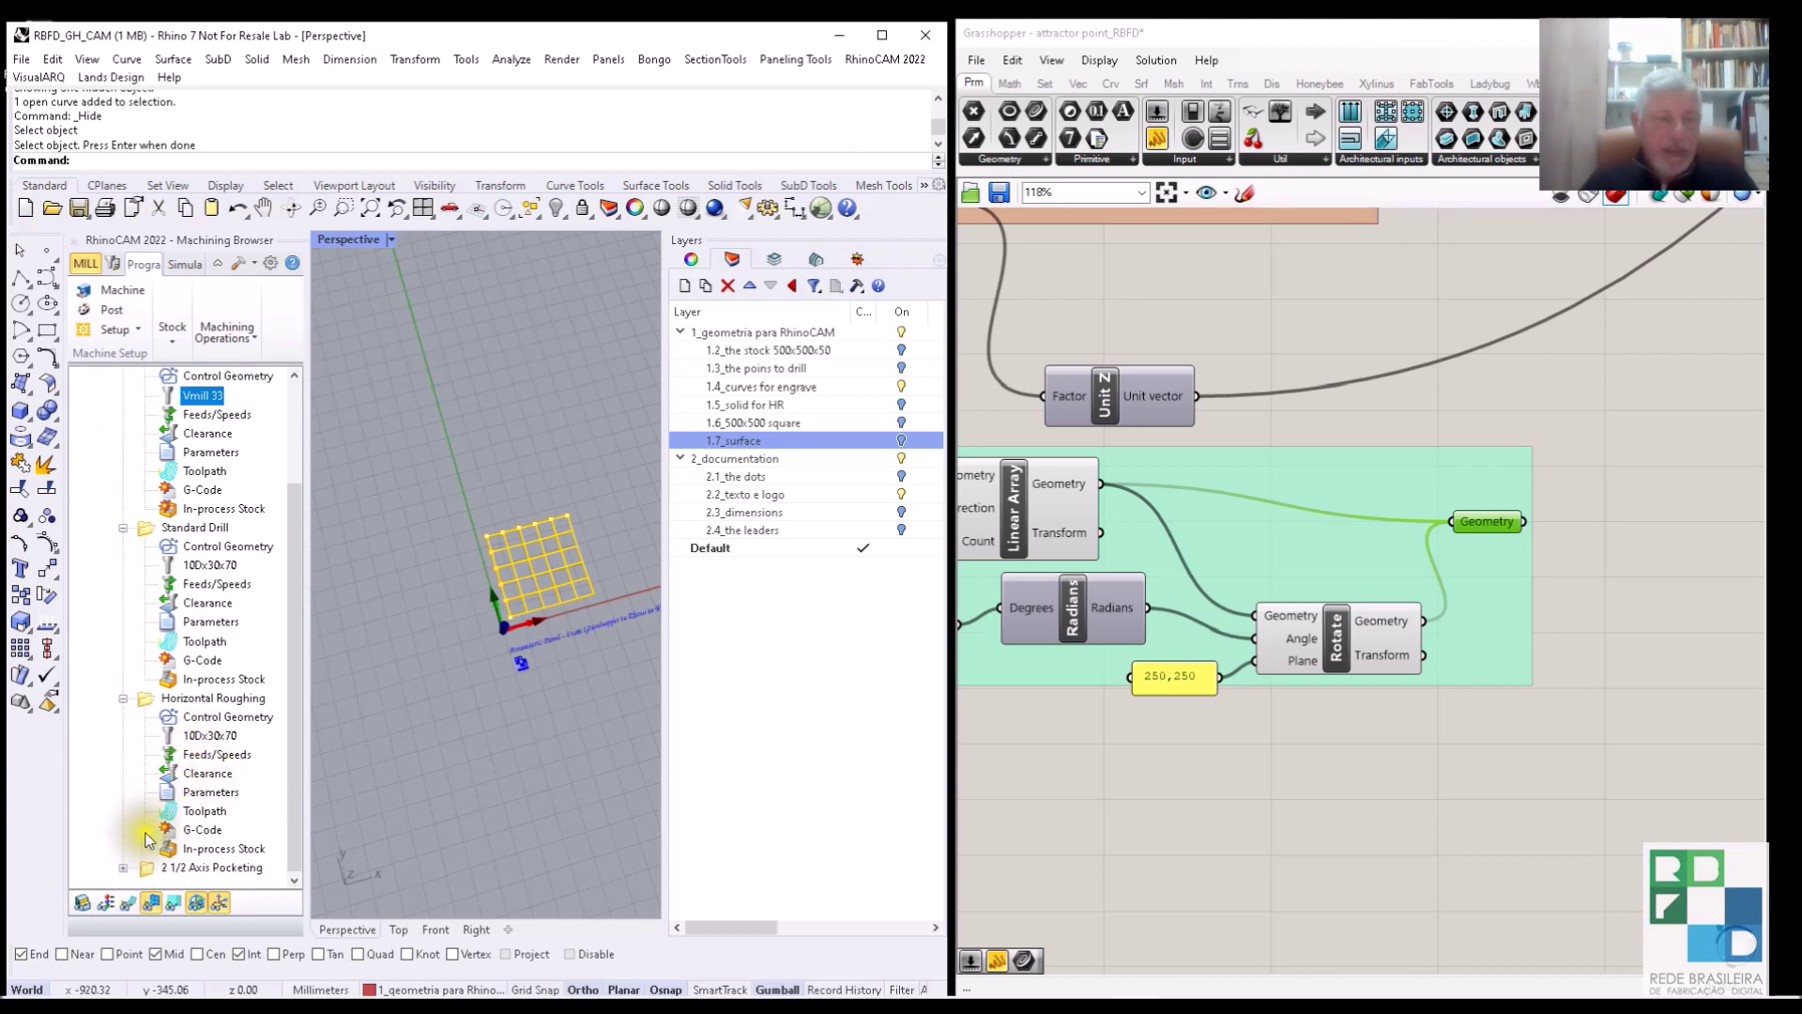
left_click(123, 867)
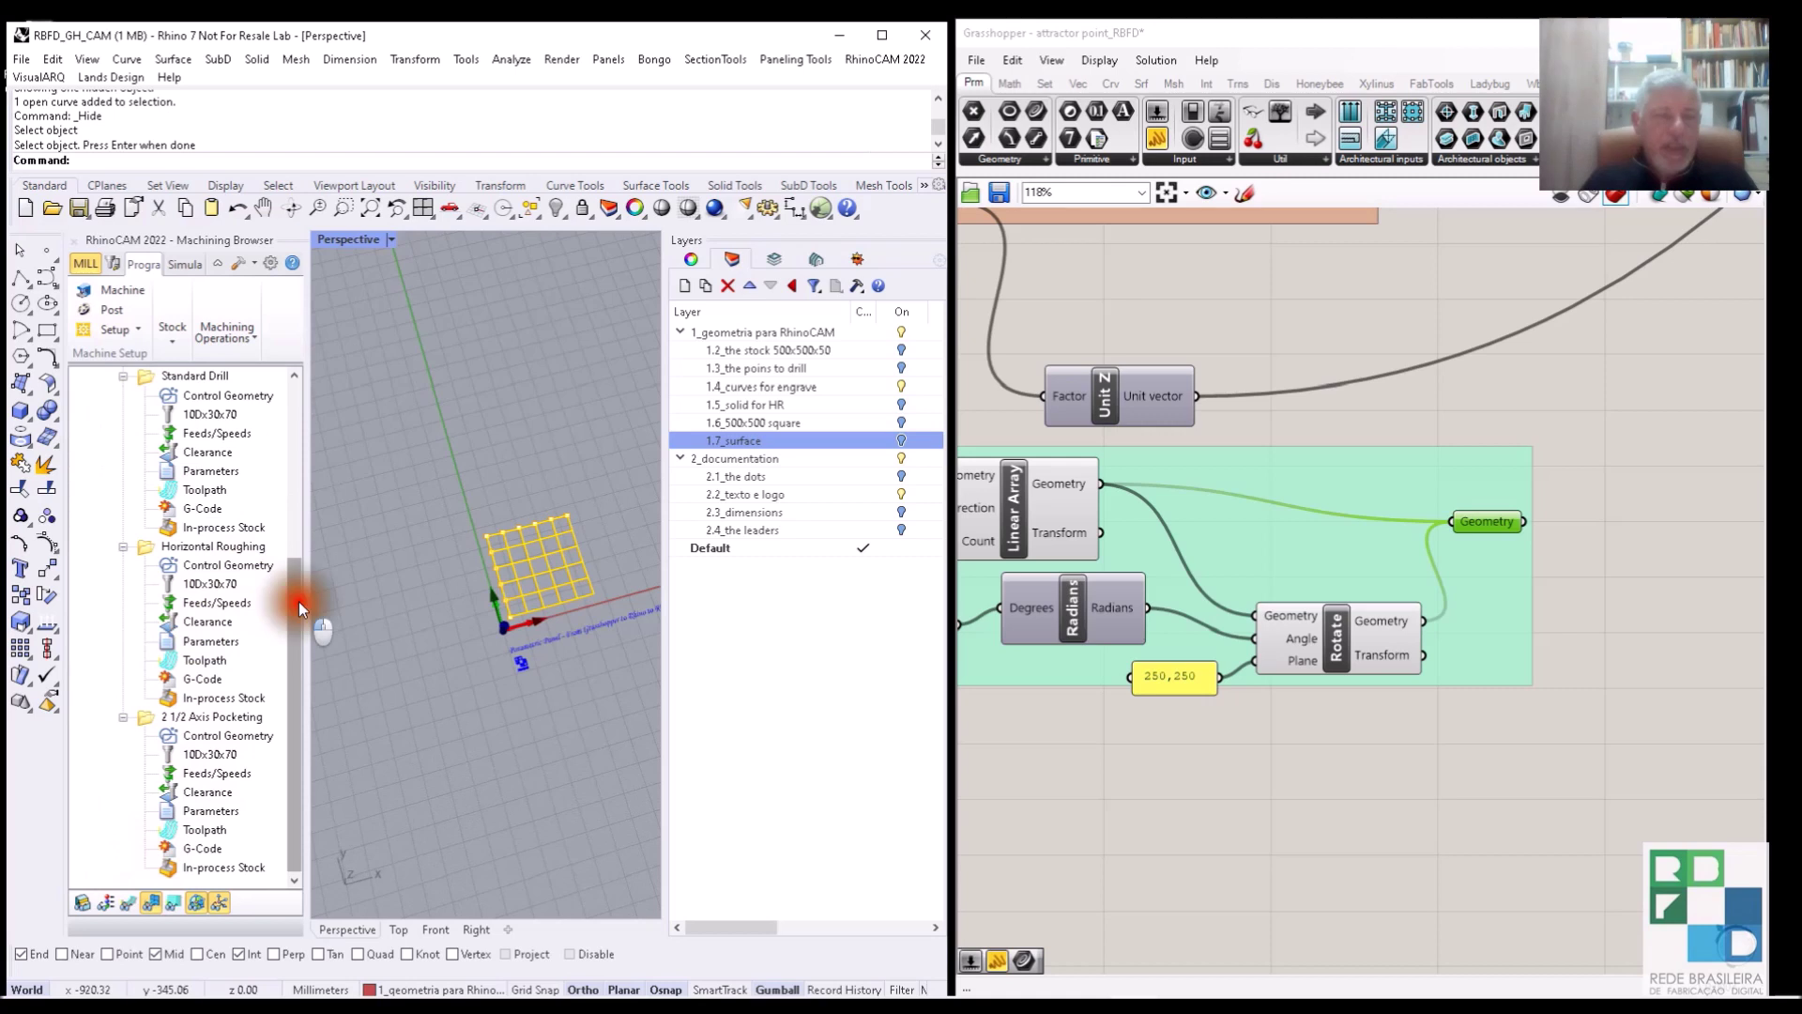
left_click_drag(301, 595, 346, 385)
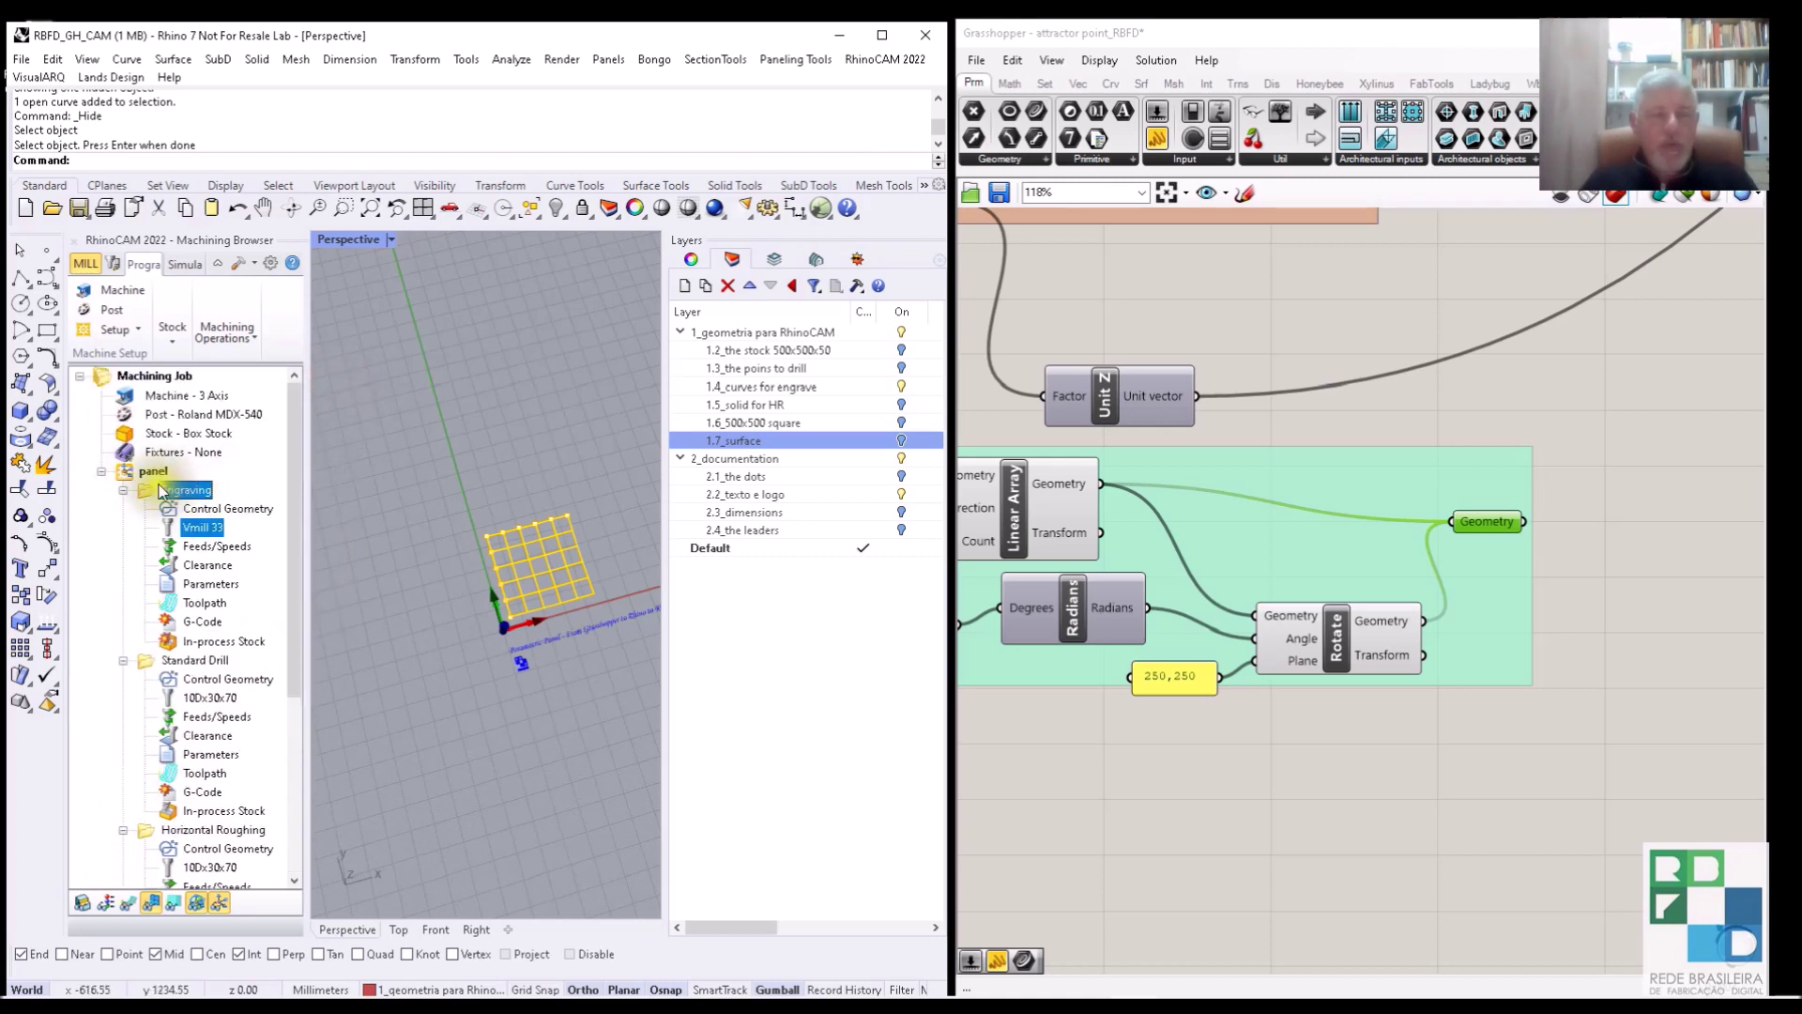
left_click(125, 505)
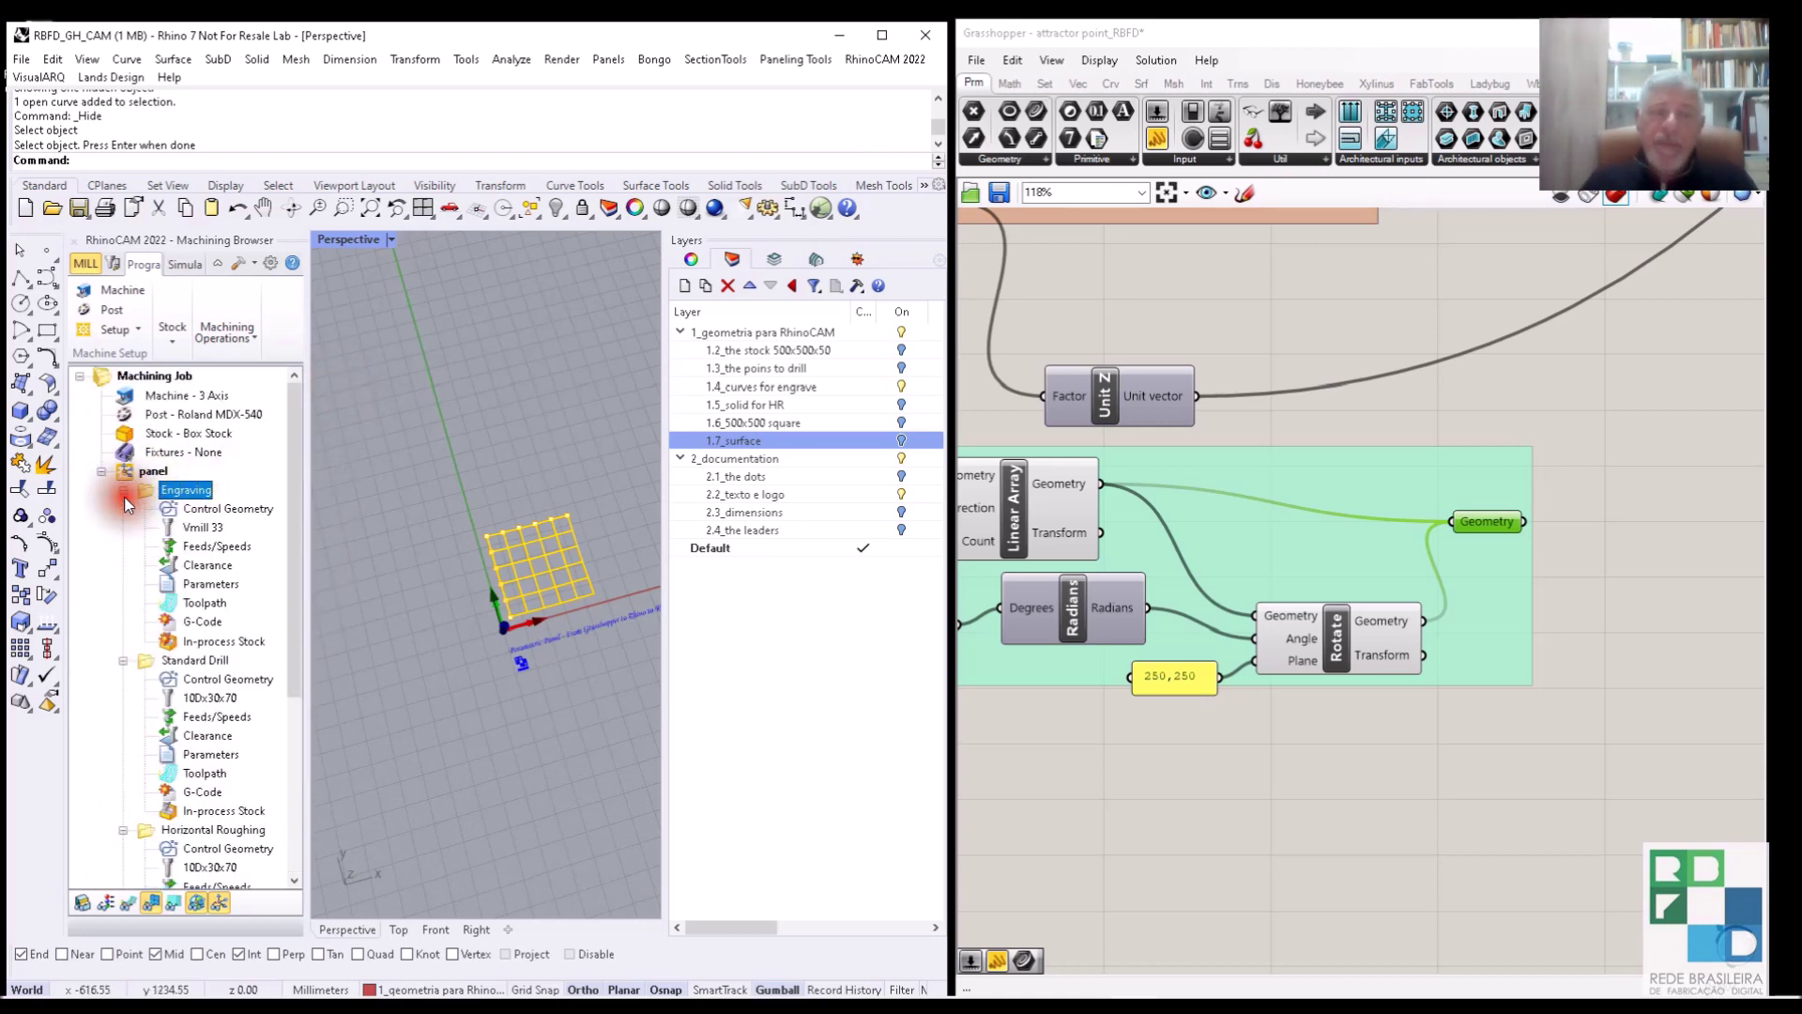
left_click(118, 492)
left_click(123, 514)
left_click(123, 527)
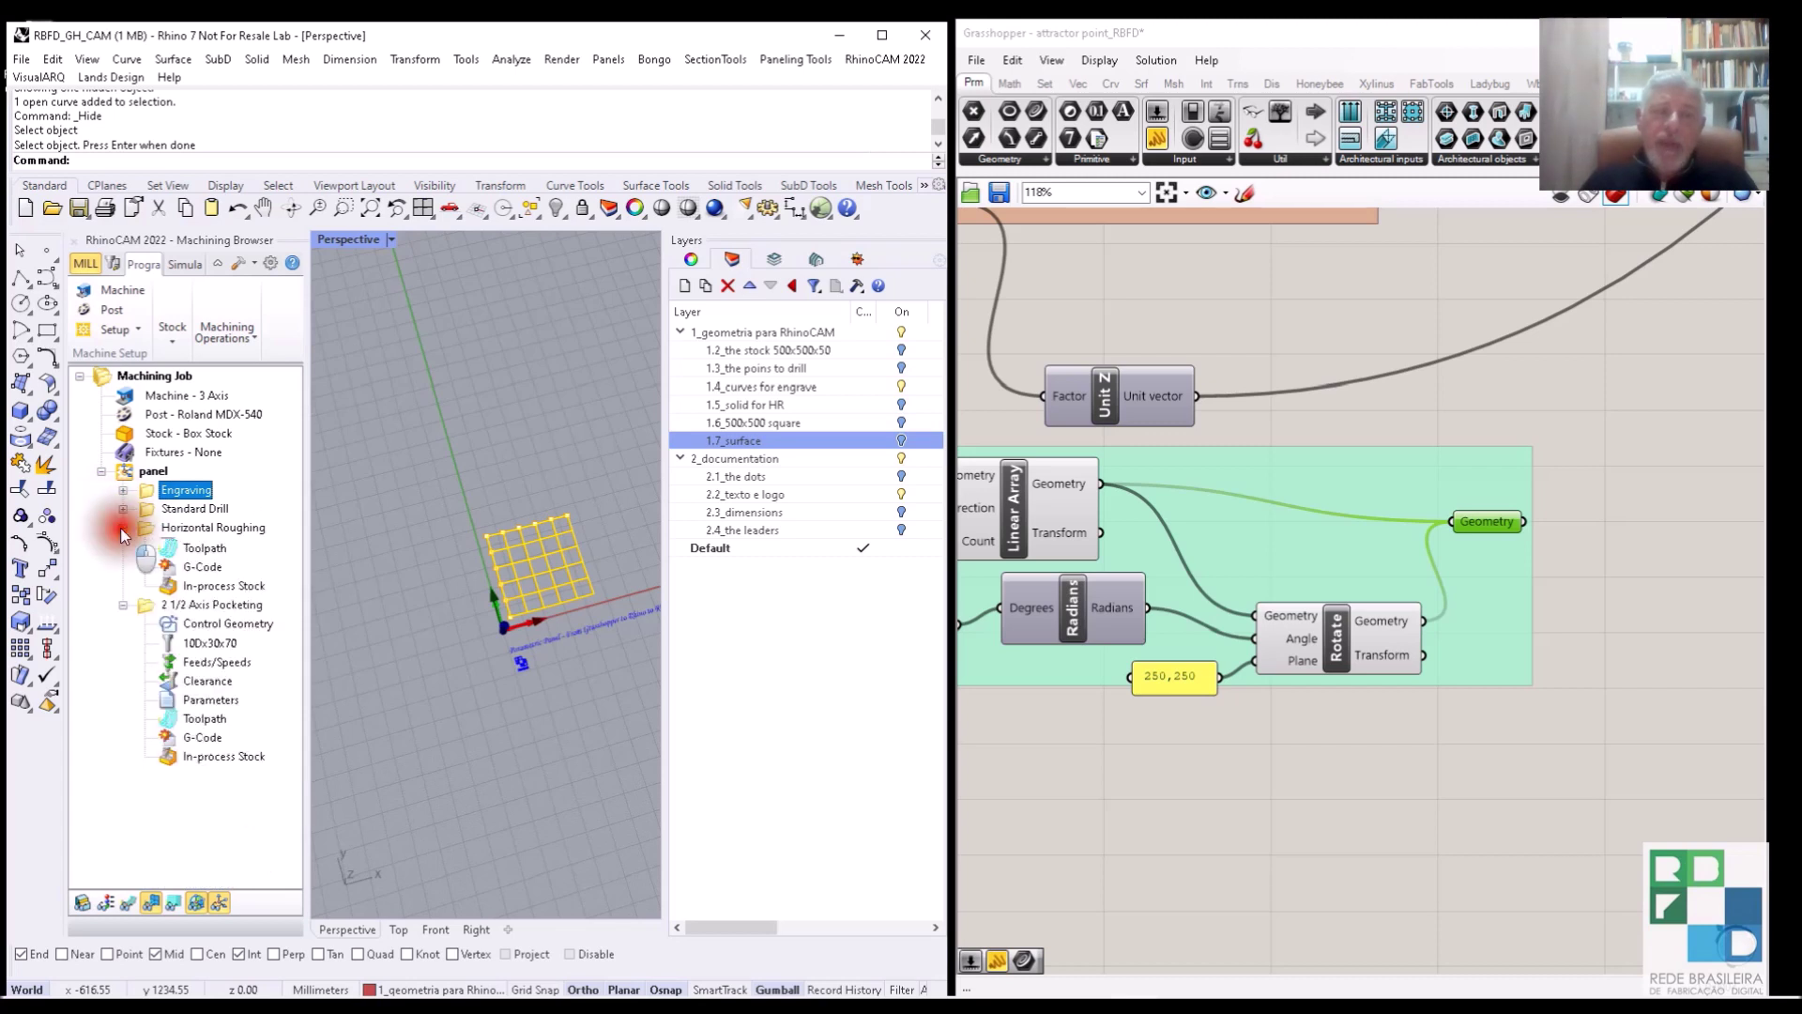
left_click(123, 546)
Simulate all machining operations of the panel setup and follow the material removal on the stock.
left_click(145, 471)
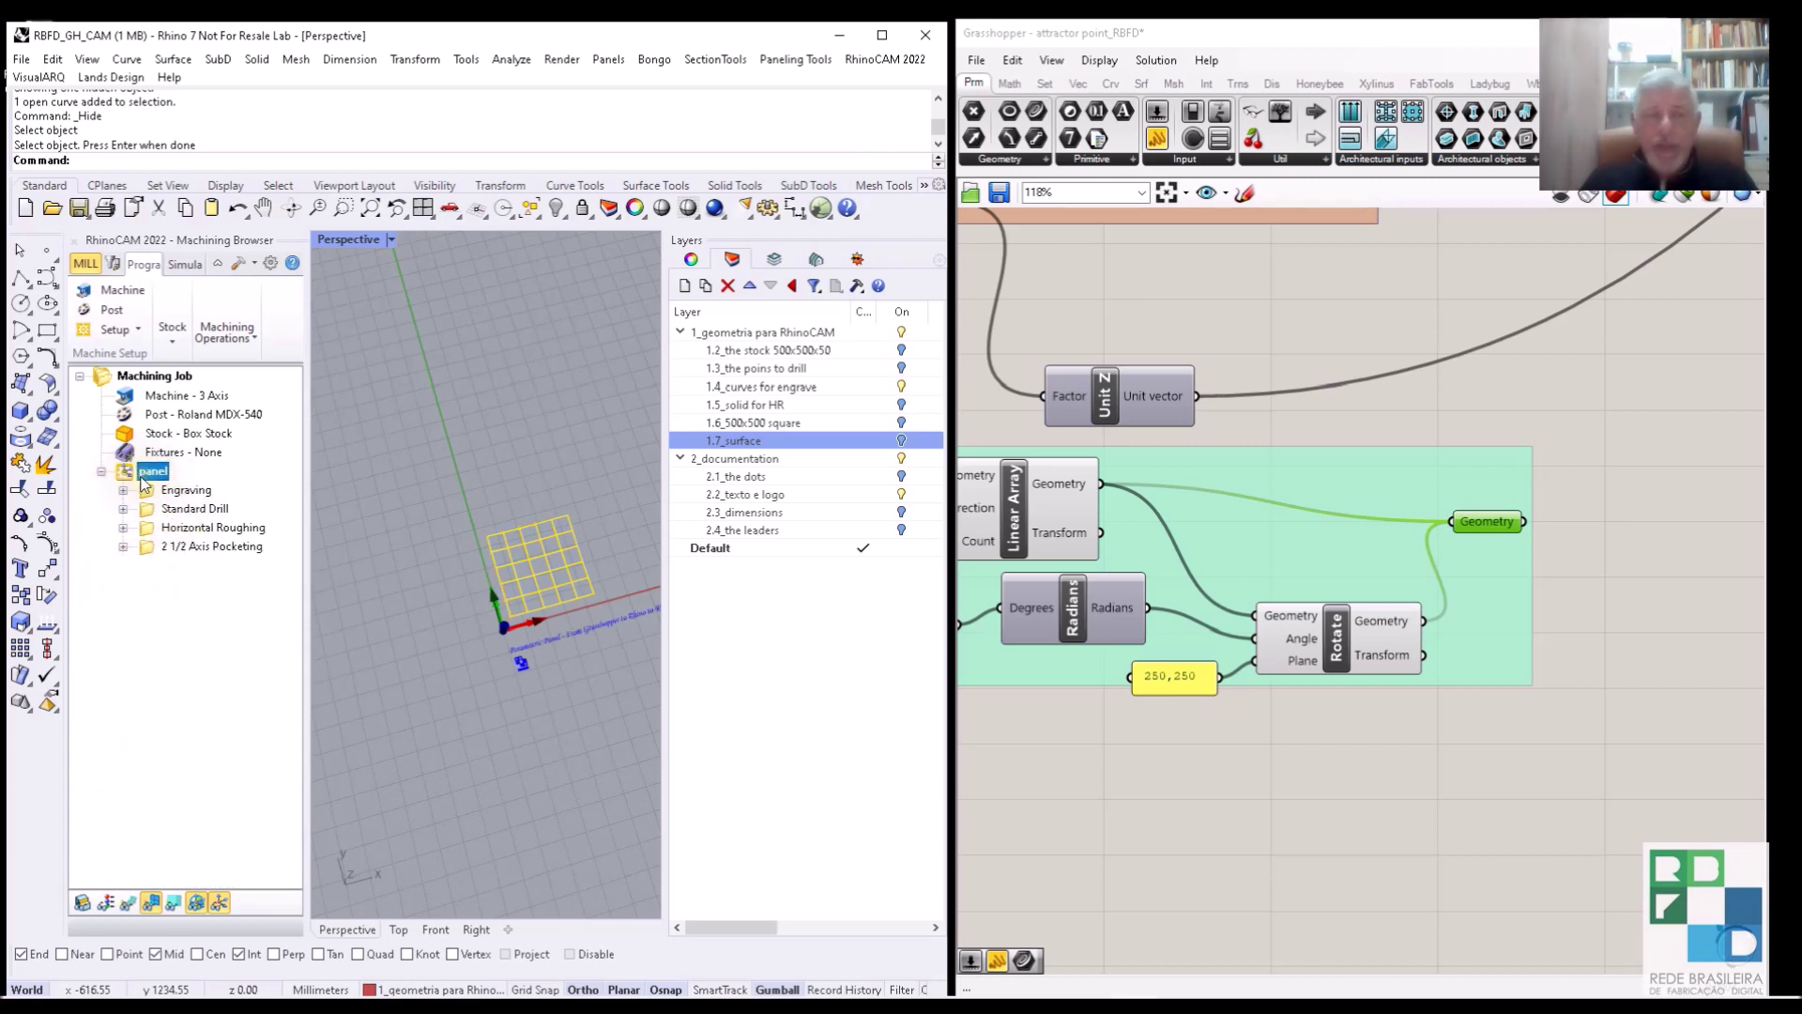
right_click(145, 479)
left_click(225, 539)
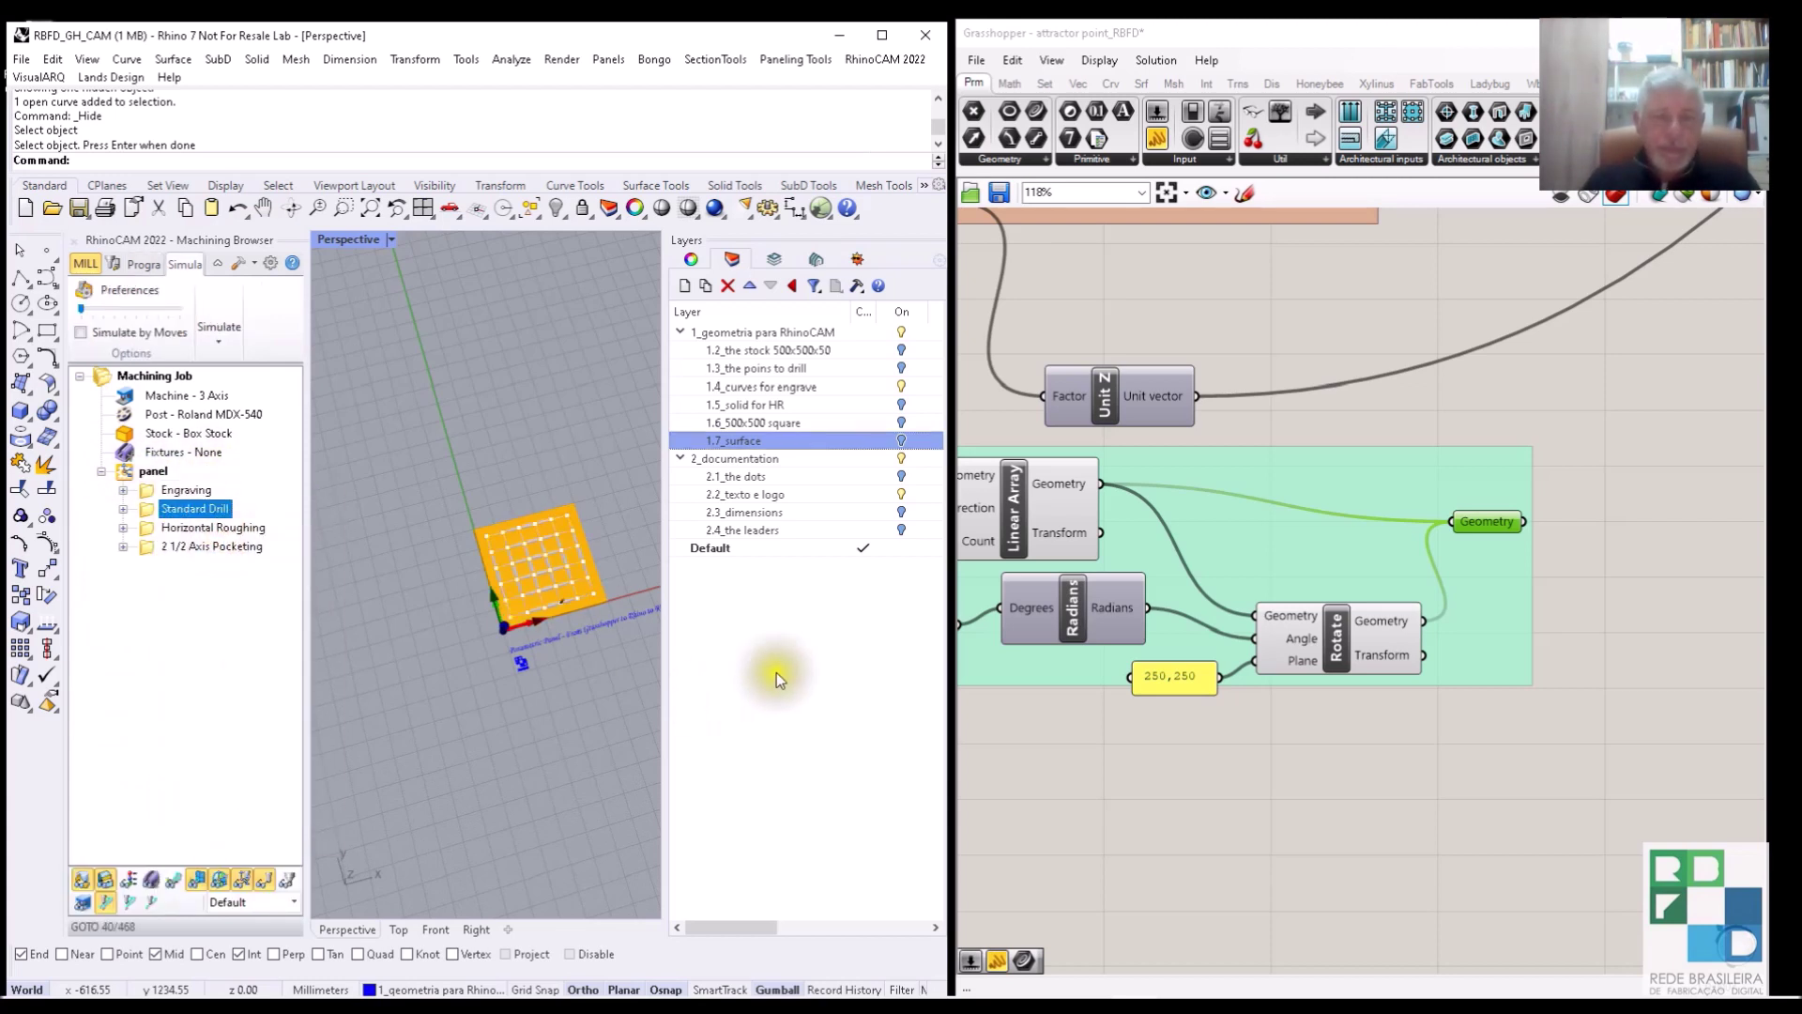
scroll(526, 565, "up", 5)
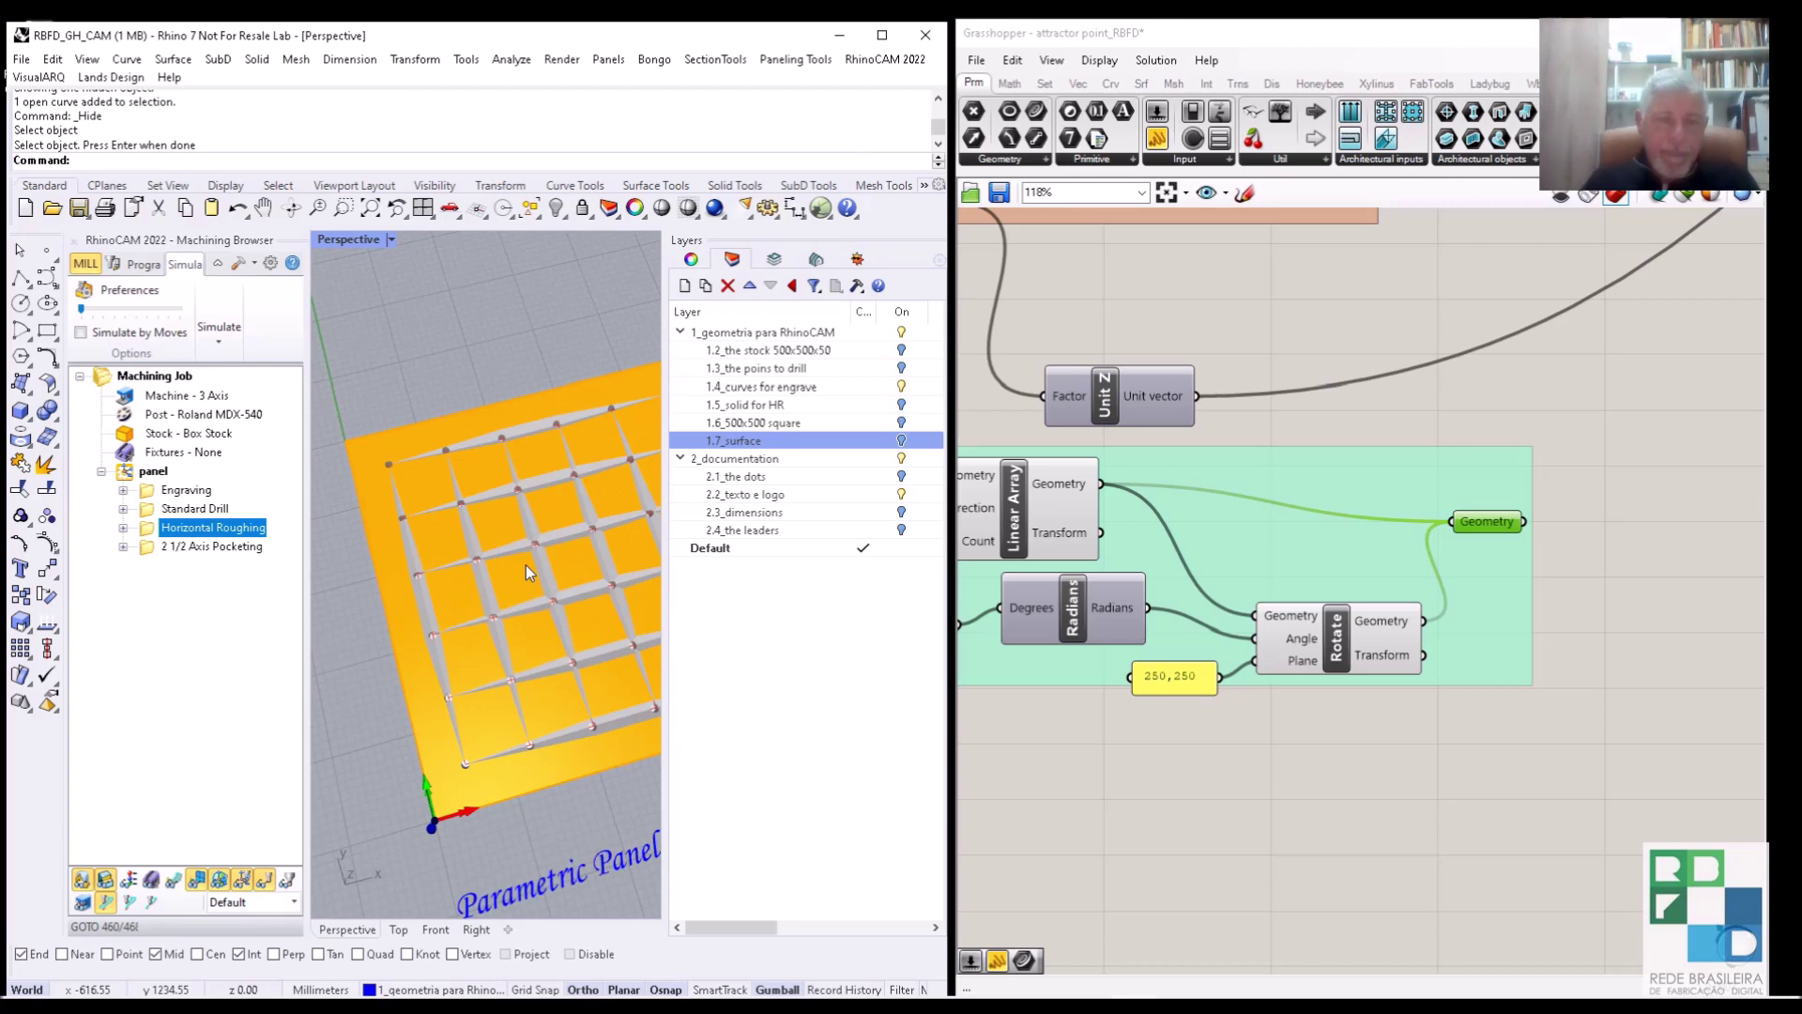
right_click_drag(563, 638, 597, 595)
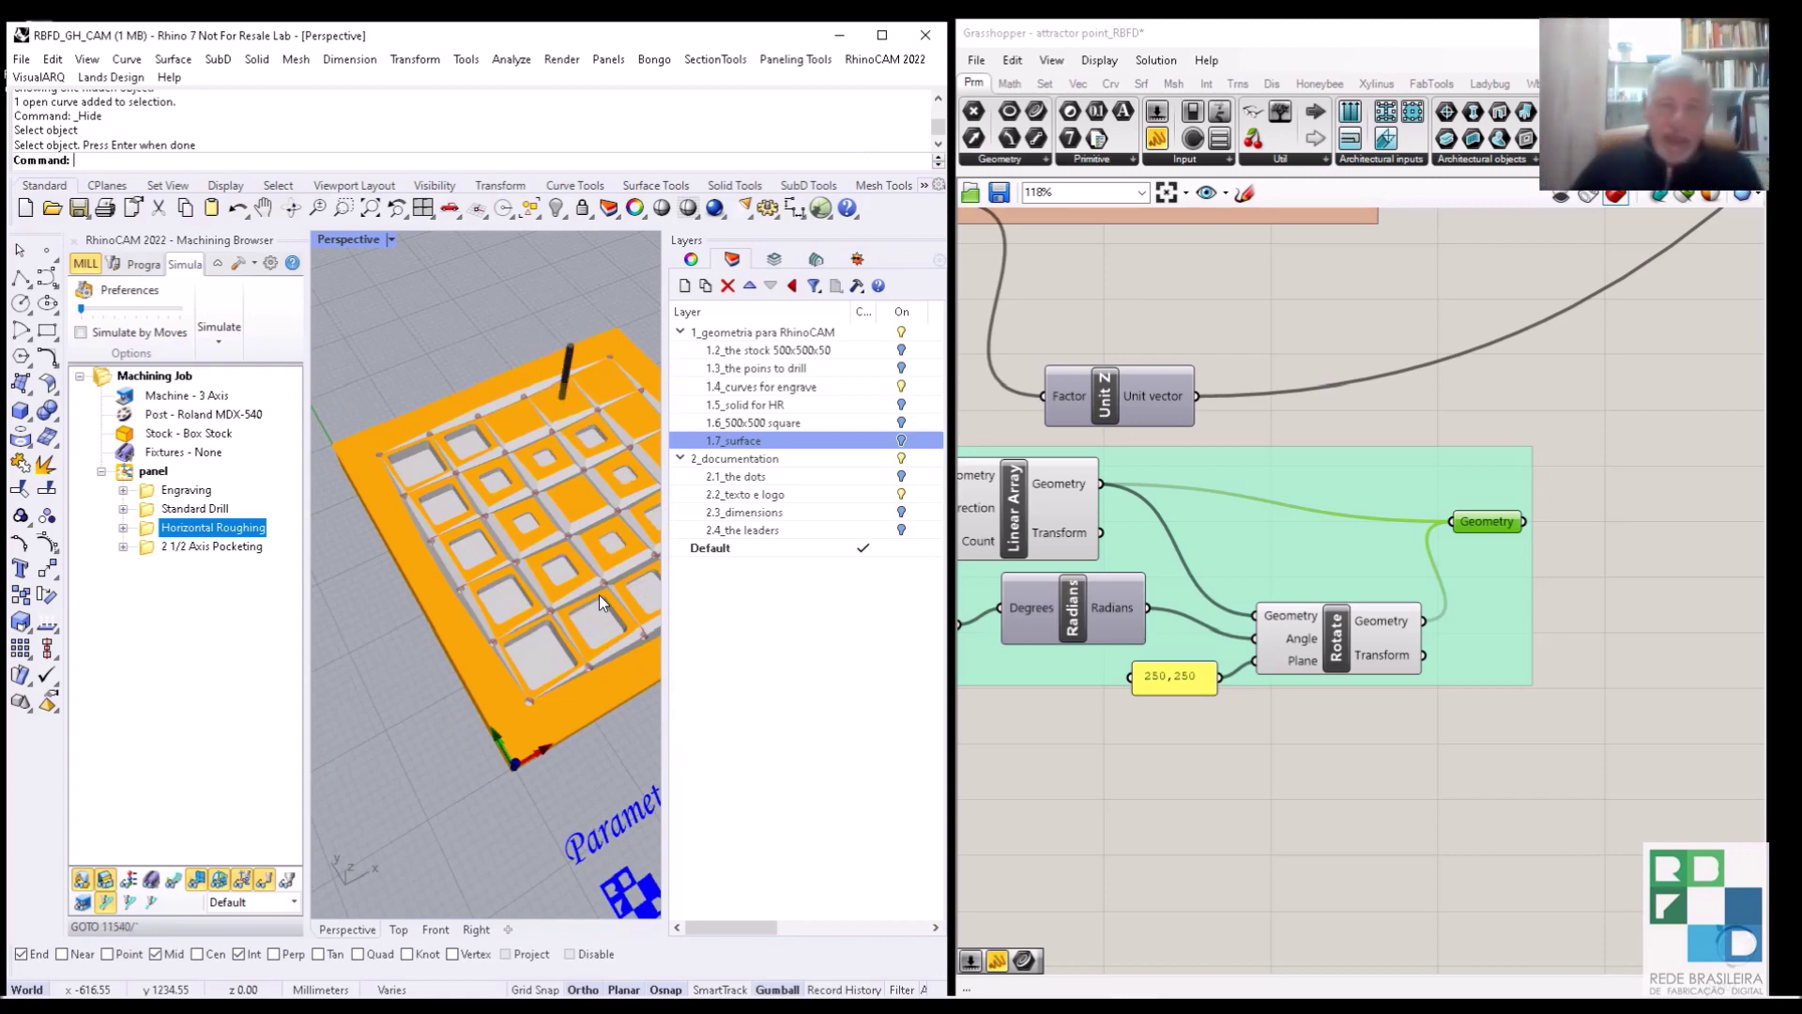
Minimize the Grasshopper window and maximize Rhino to view the whole simulated panel.
left_click(1502, 32)
left_click(1685, 33)
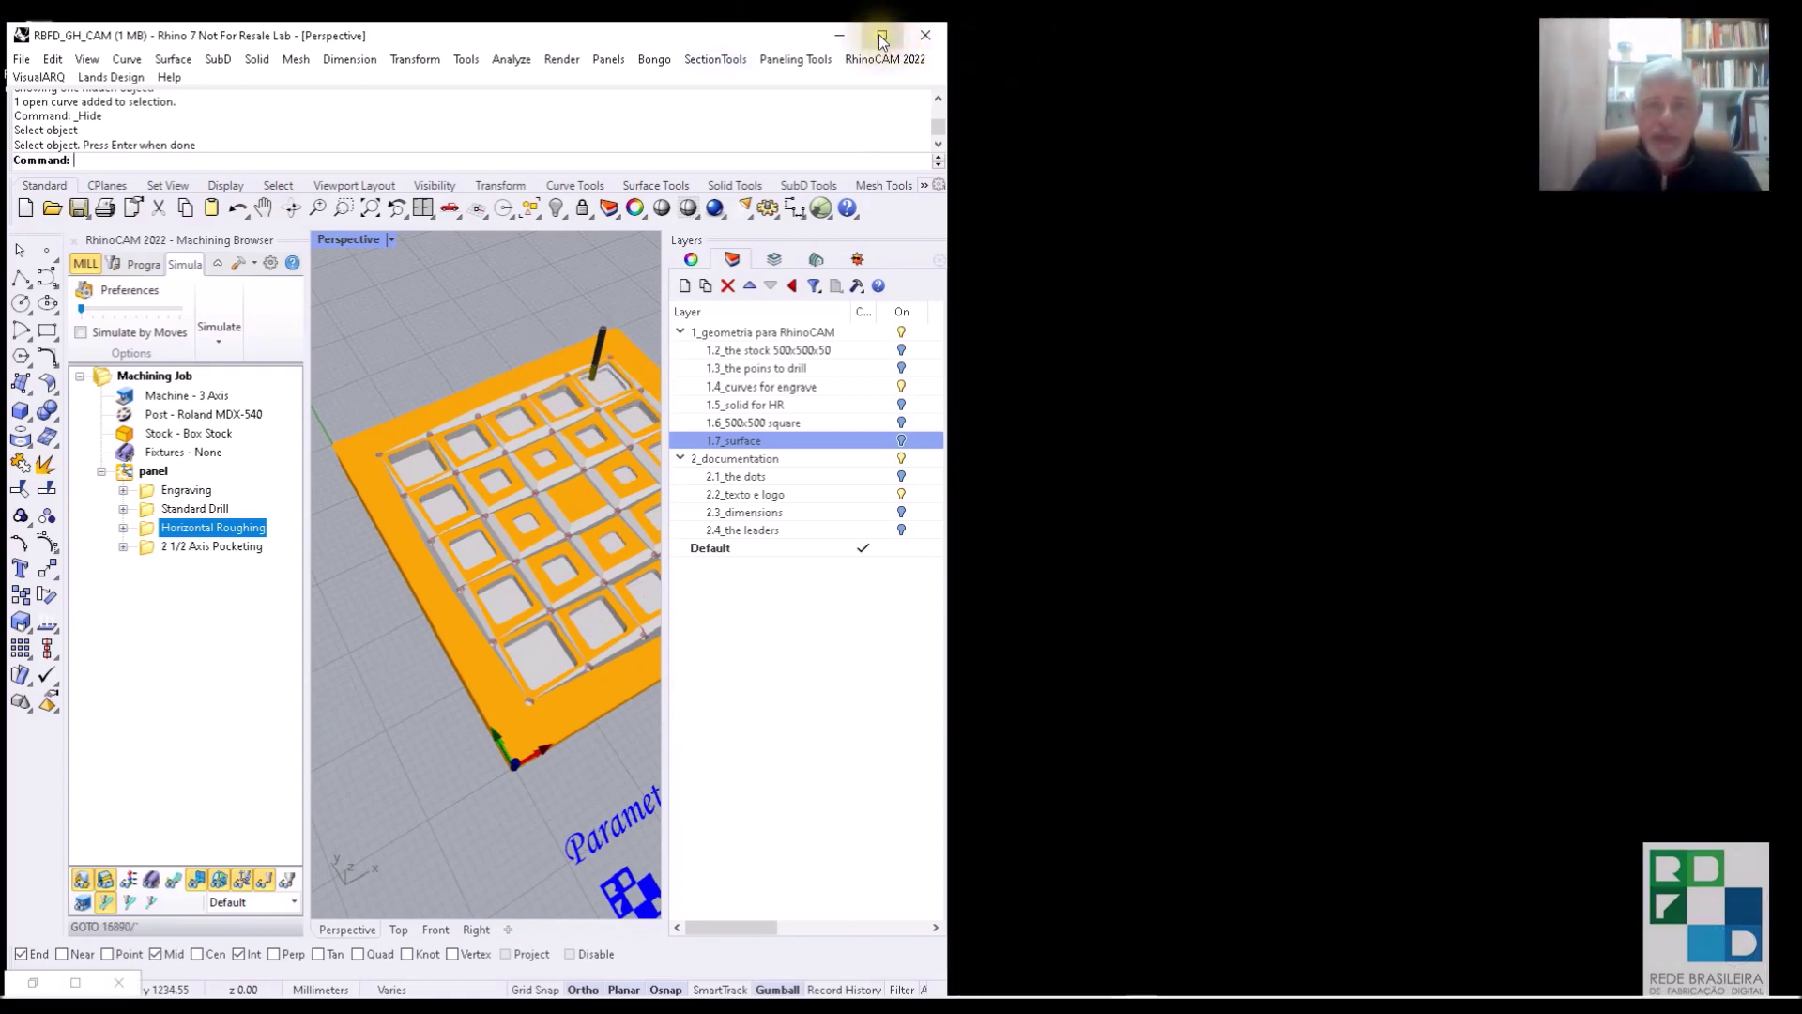
left_click(881, 35)
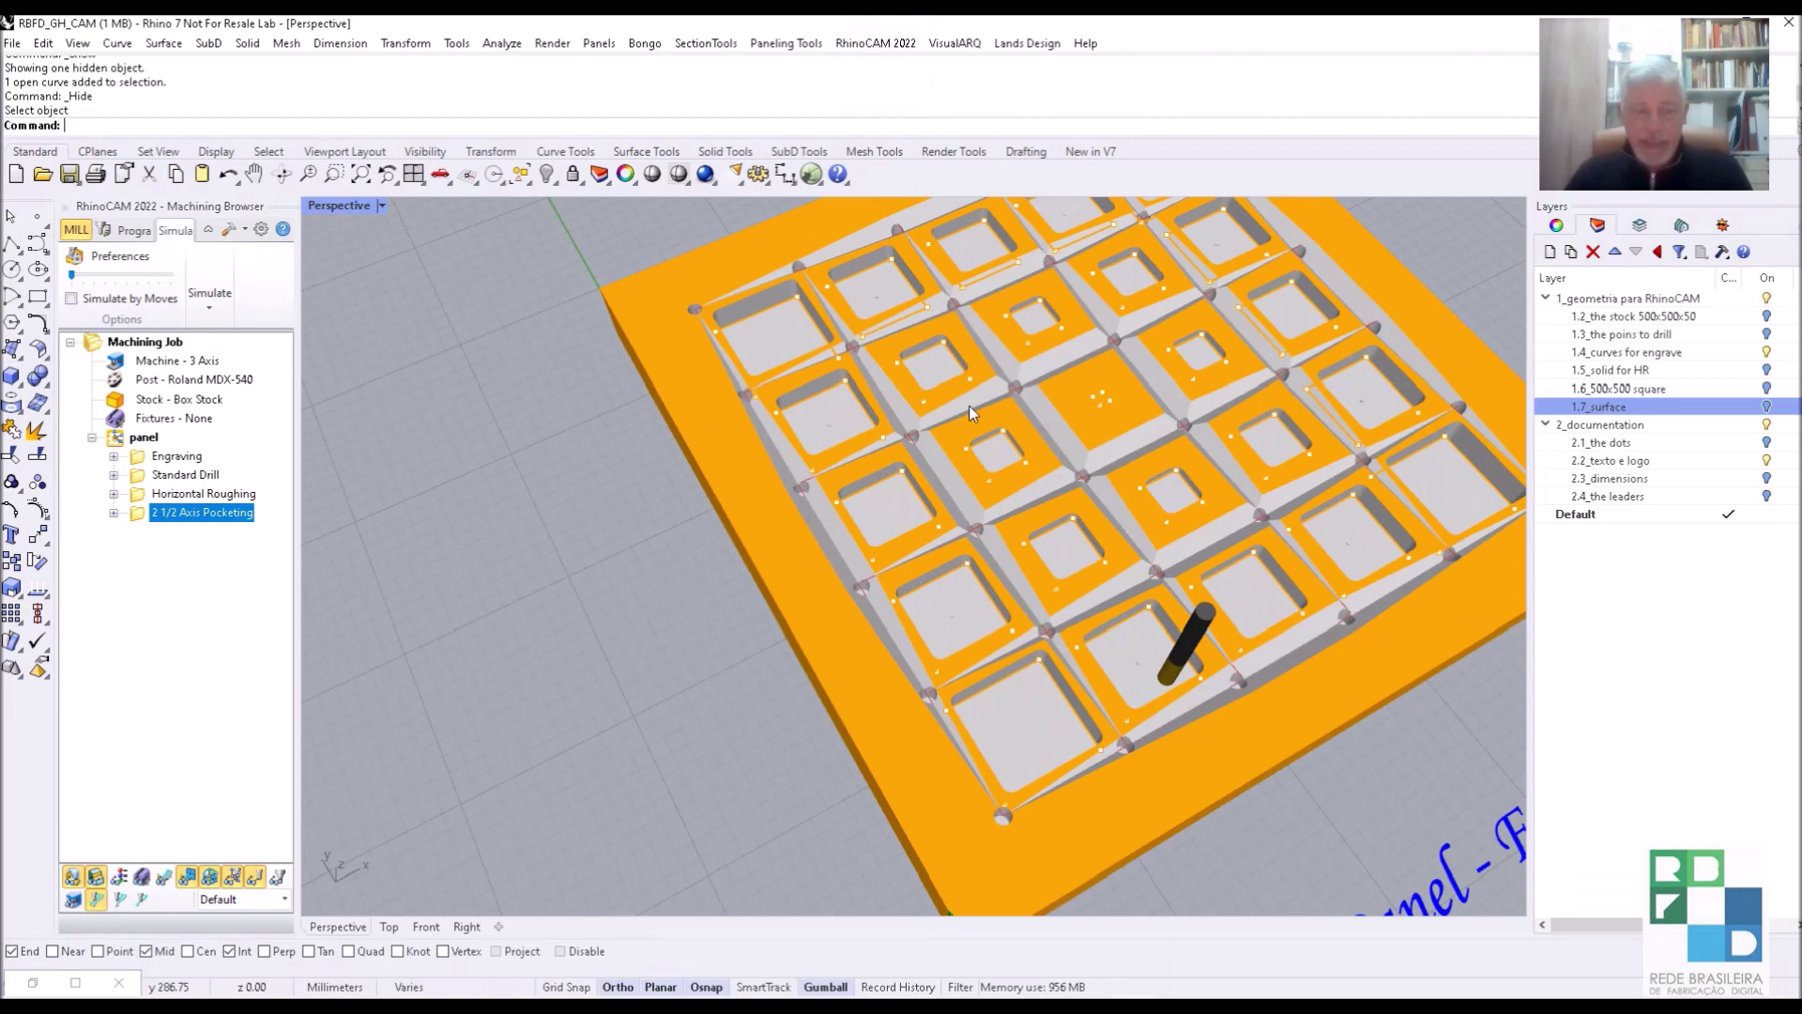
right_click_drag(1006, 486, 844, 522)
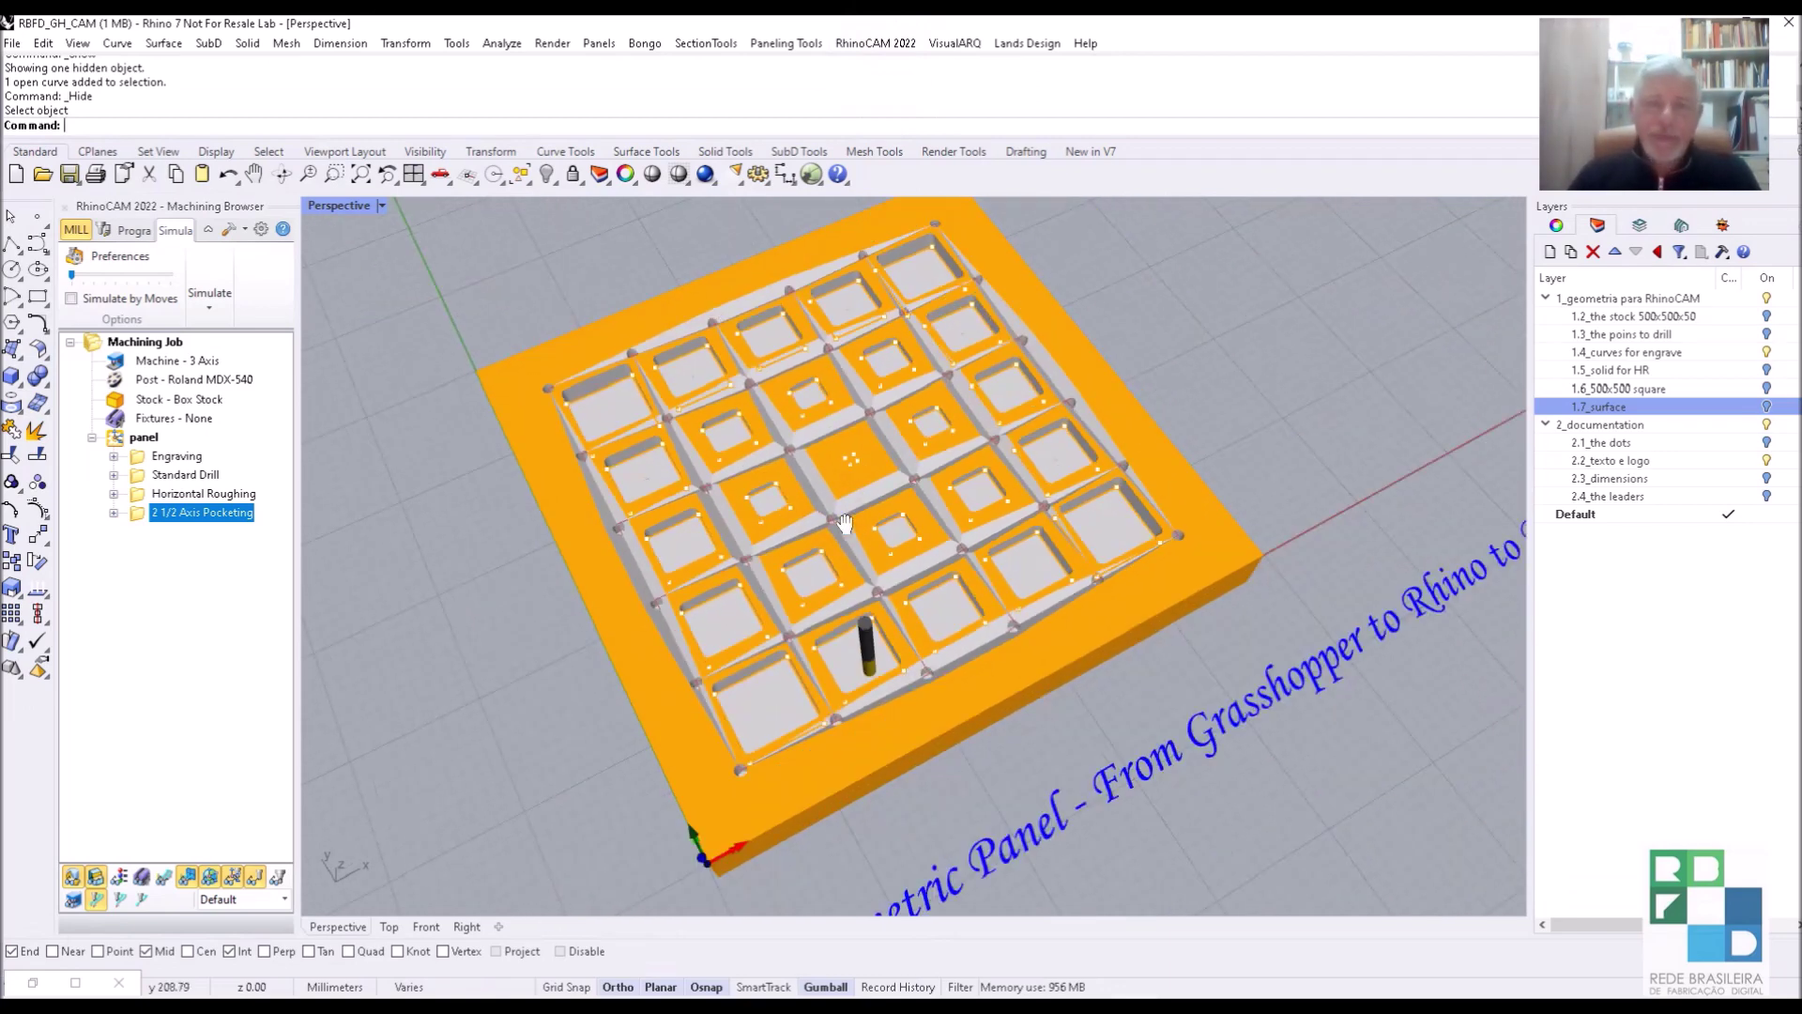
Show the machining operations information for the whole panel setup.
left_click(143, 438)
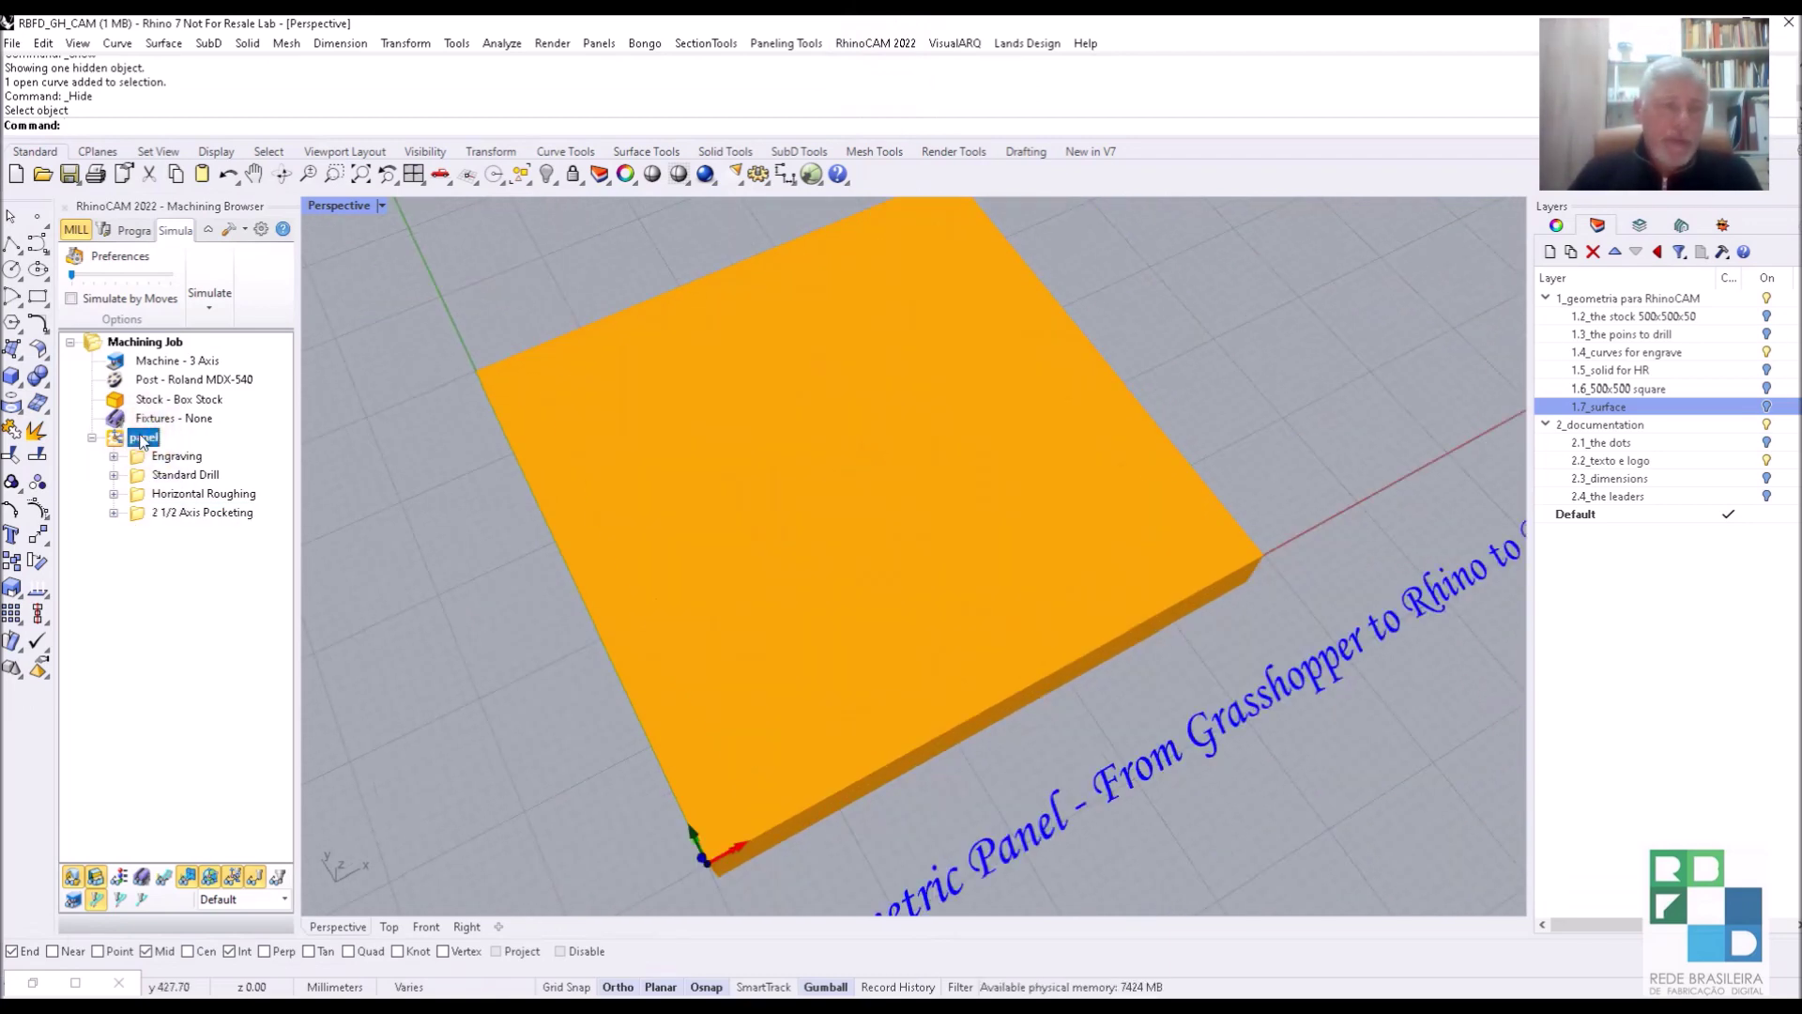
right_click(143, 439)
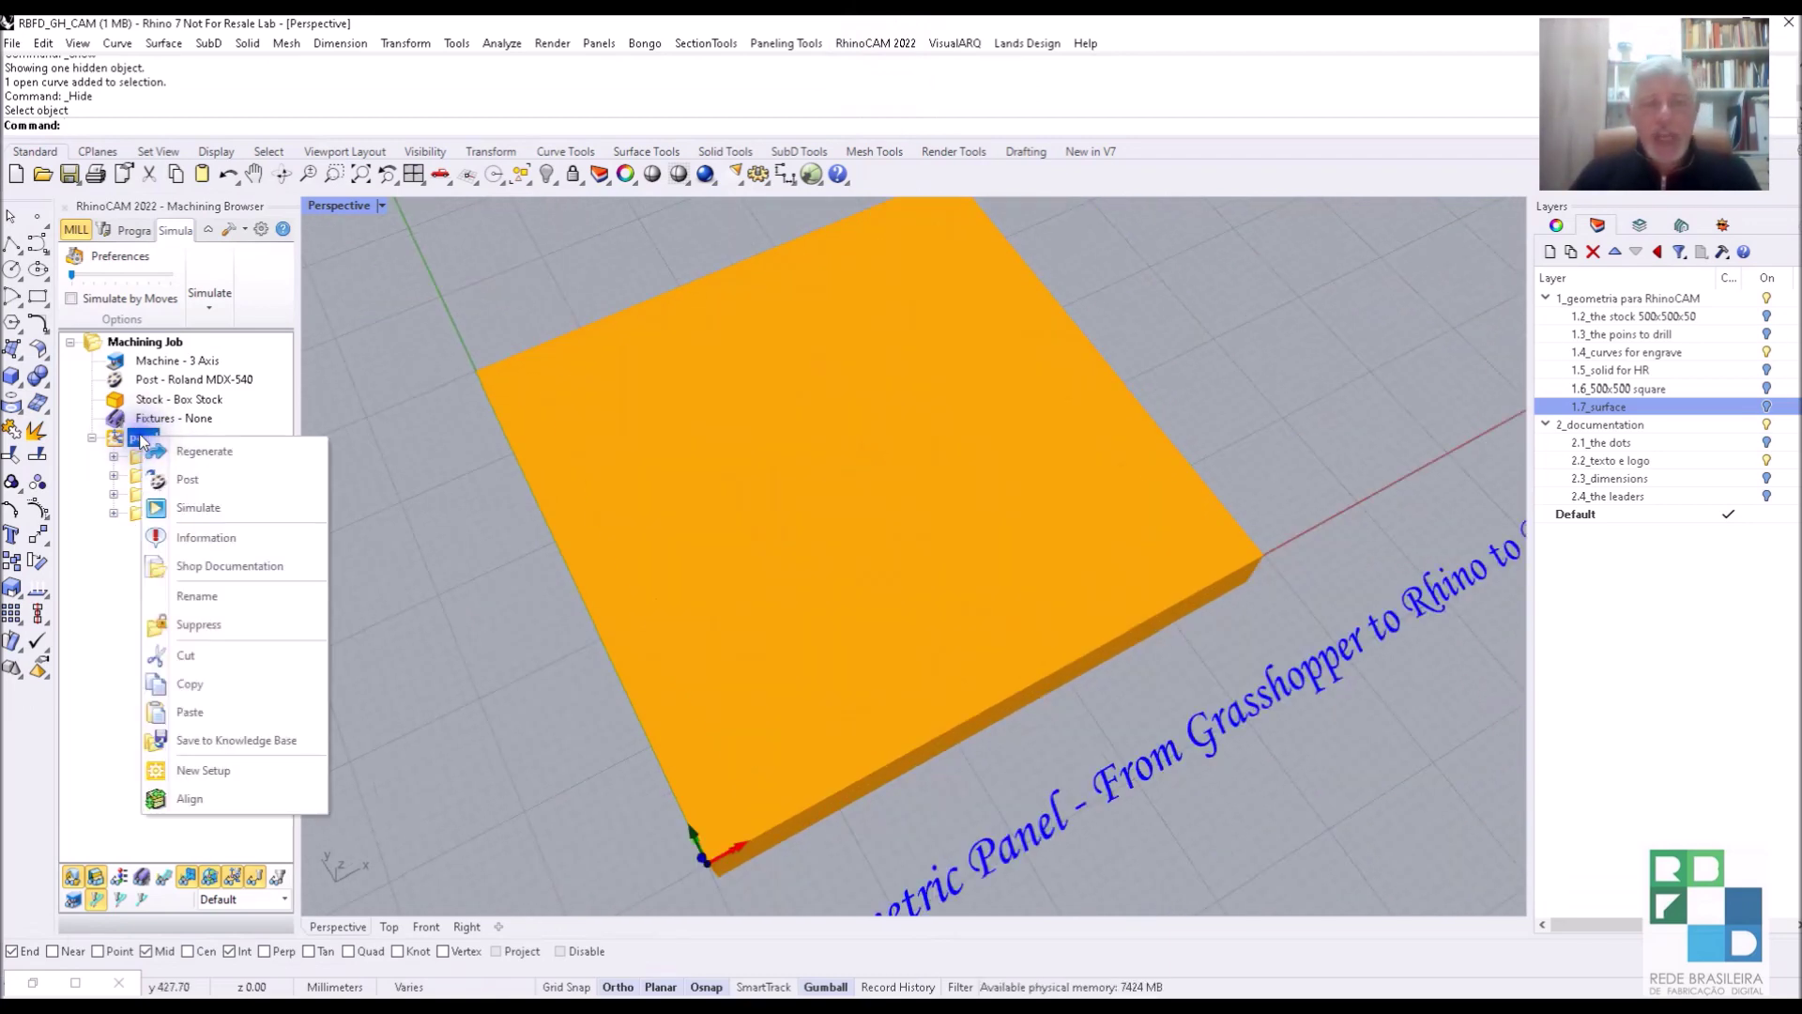
left_click(193, 541)
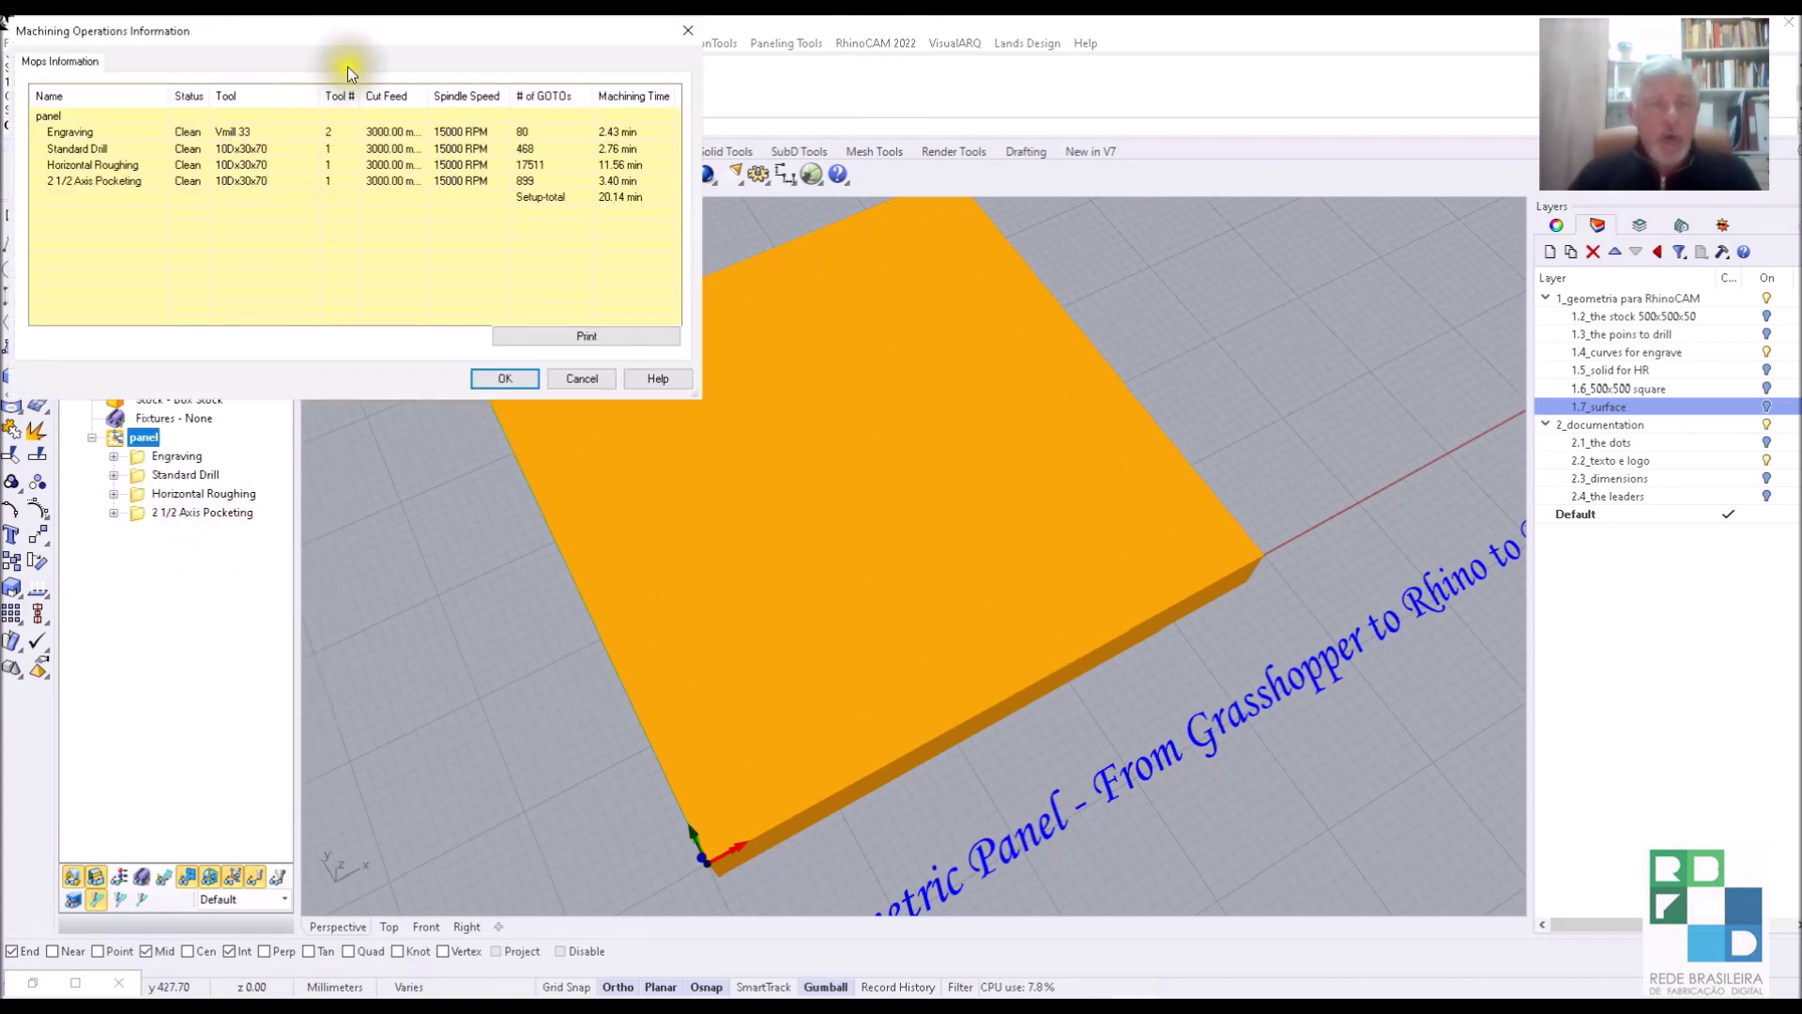
Close the machining operations information and save the panel setup's shop documentation as RBFD_GH_CAM using the Template1 output template.
left_click_drag(354, 30, 410, 106)
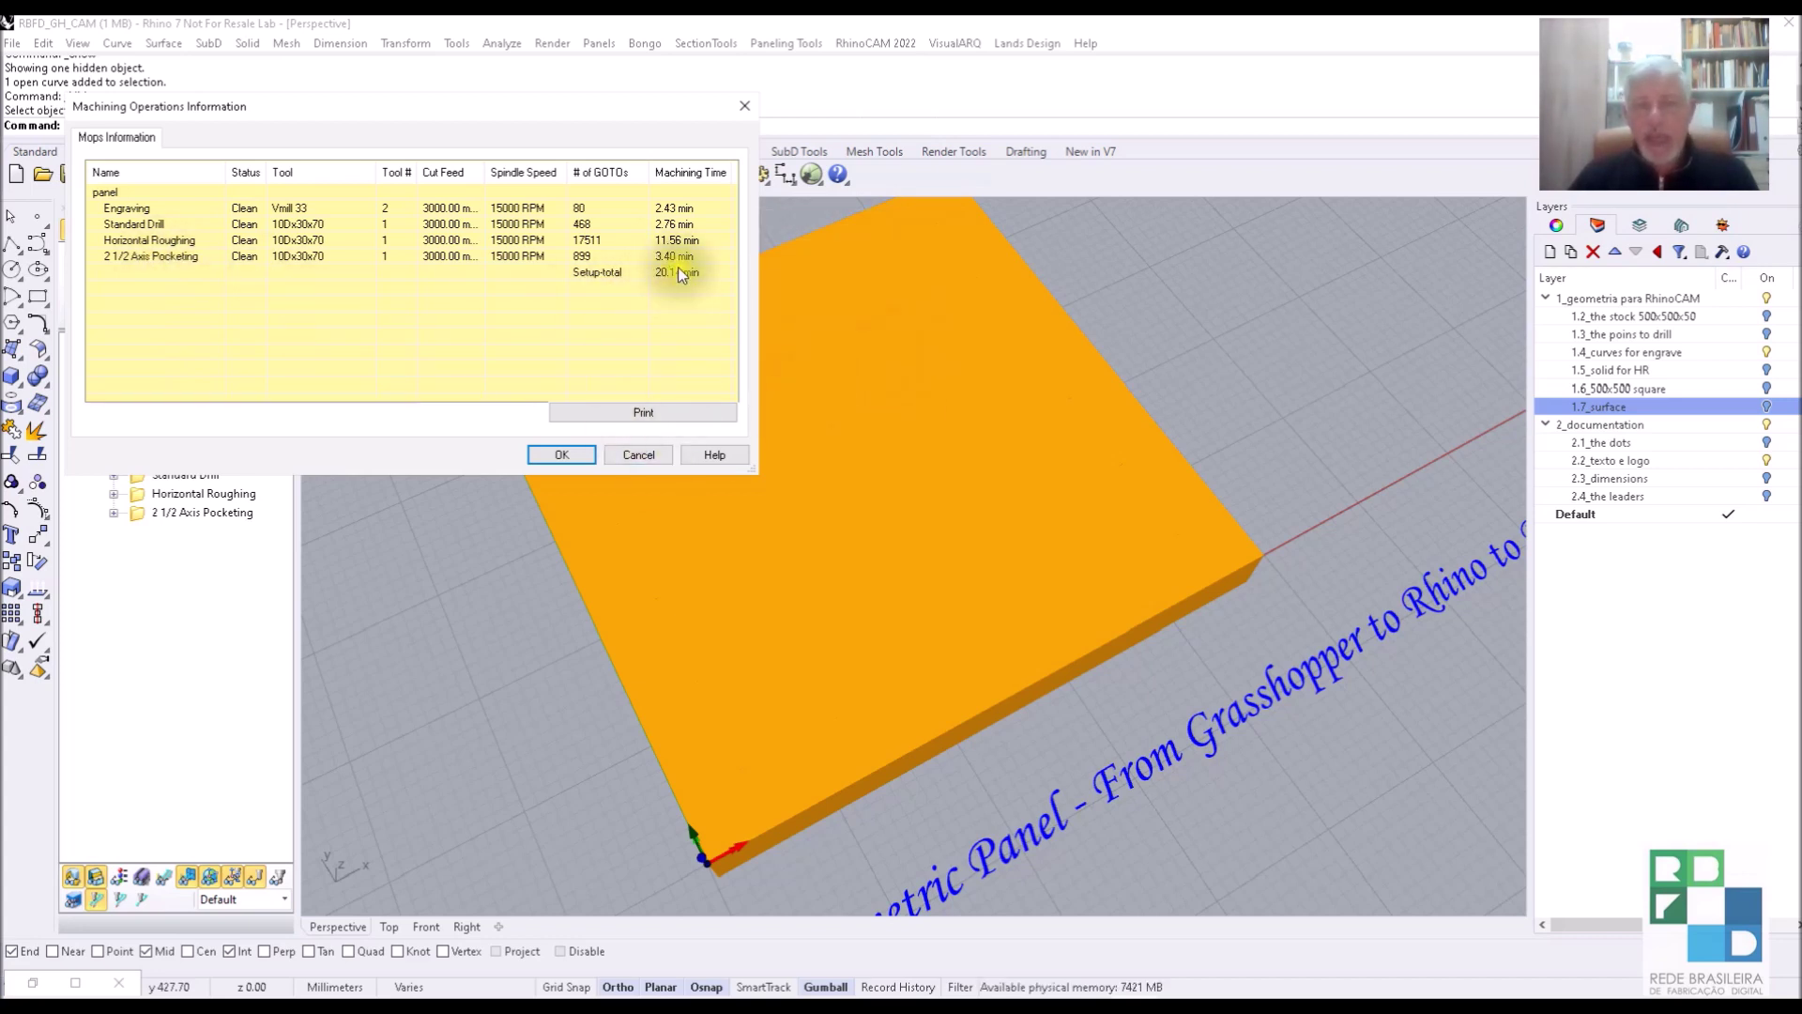
left_click(563, 454)
right_click(141, 439)
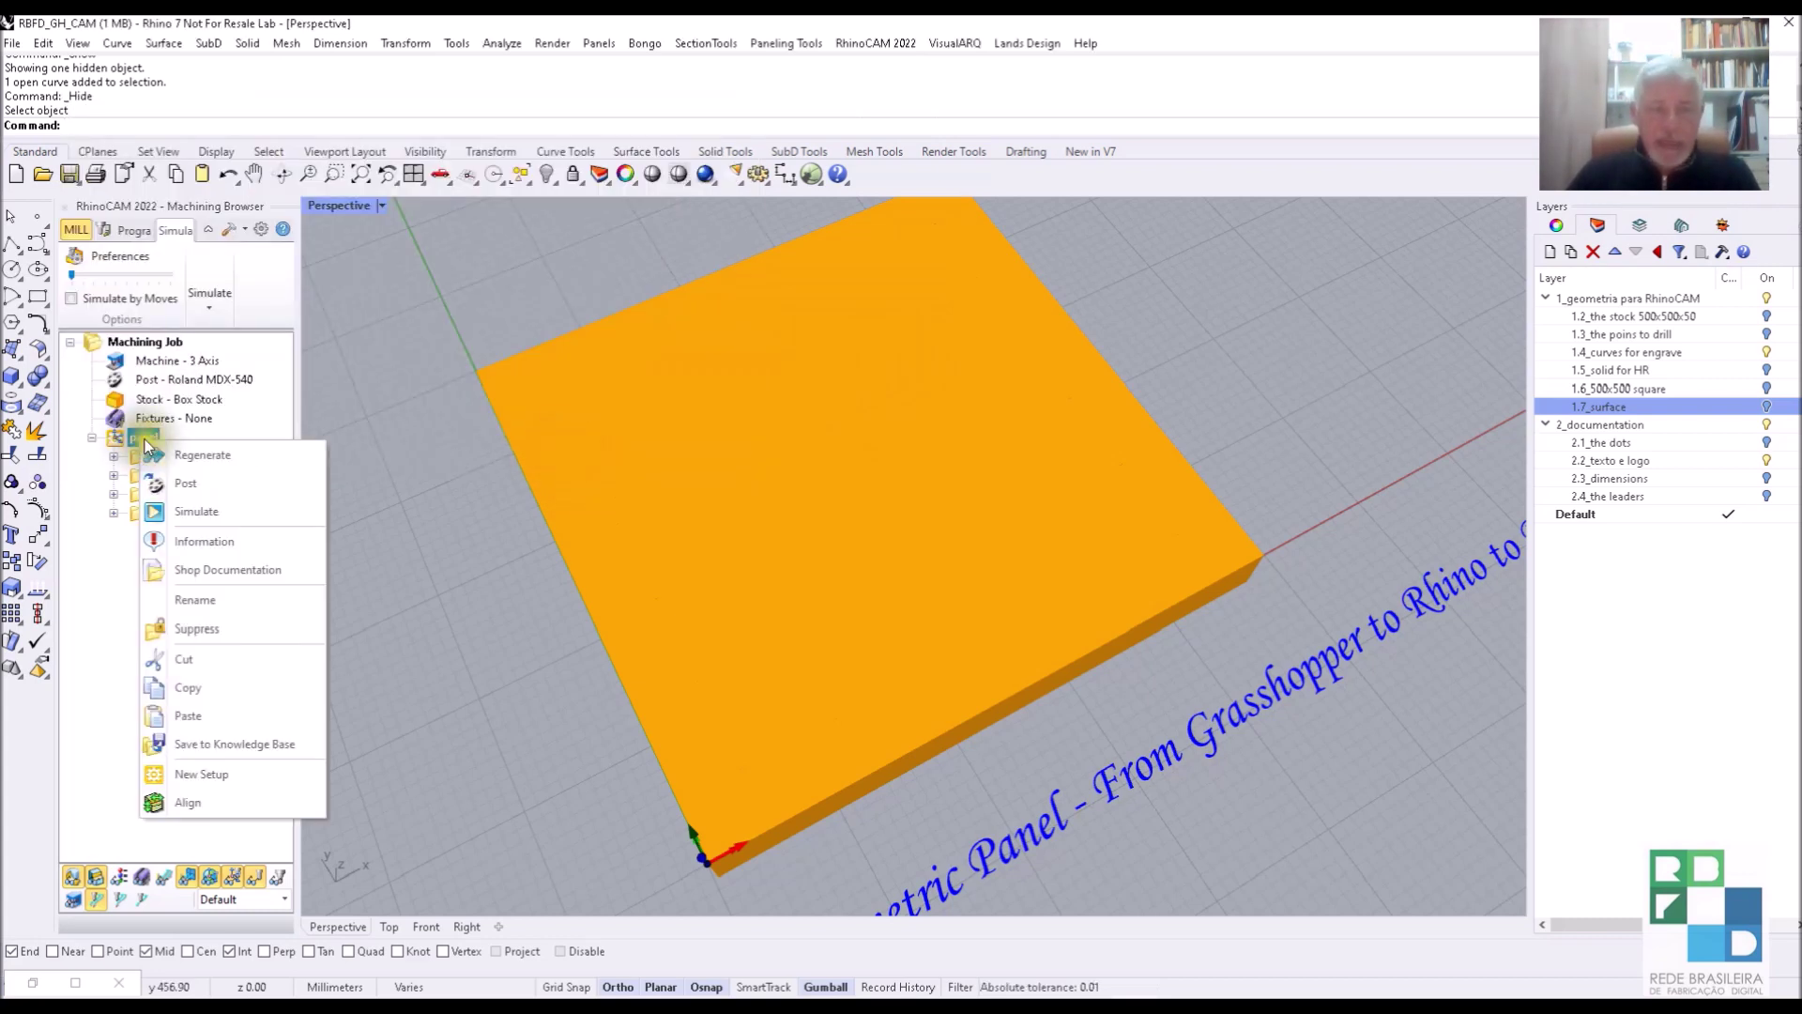
left_click(235, 569)
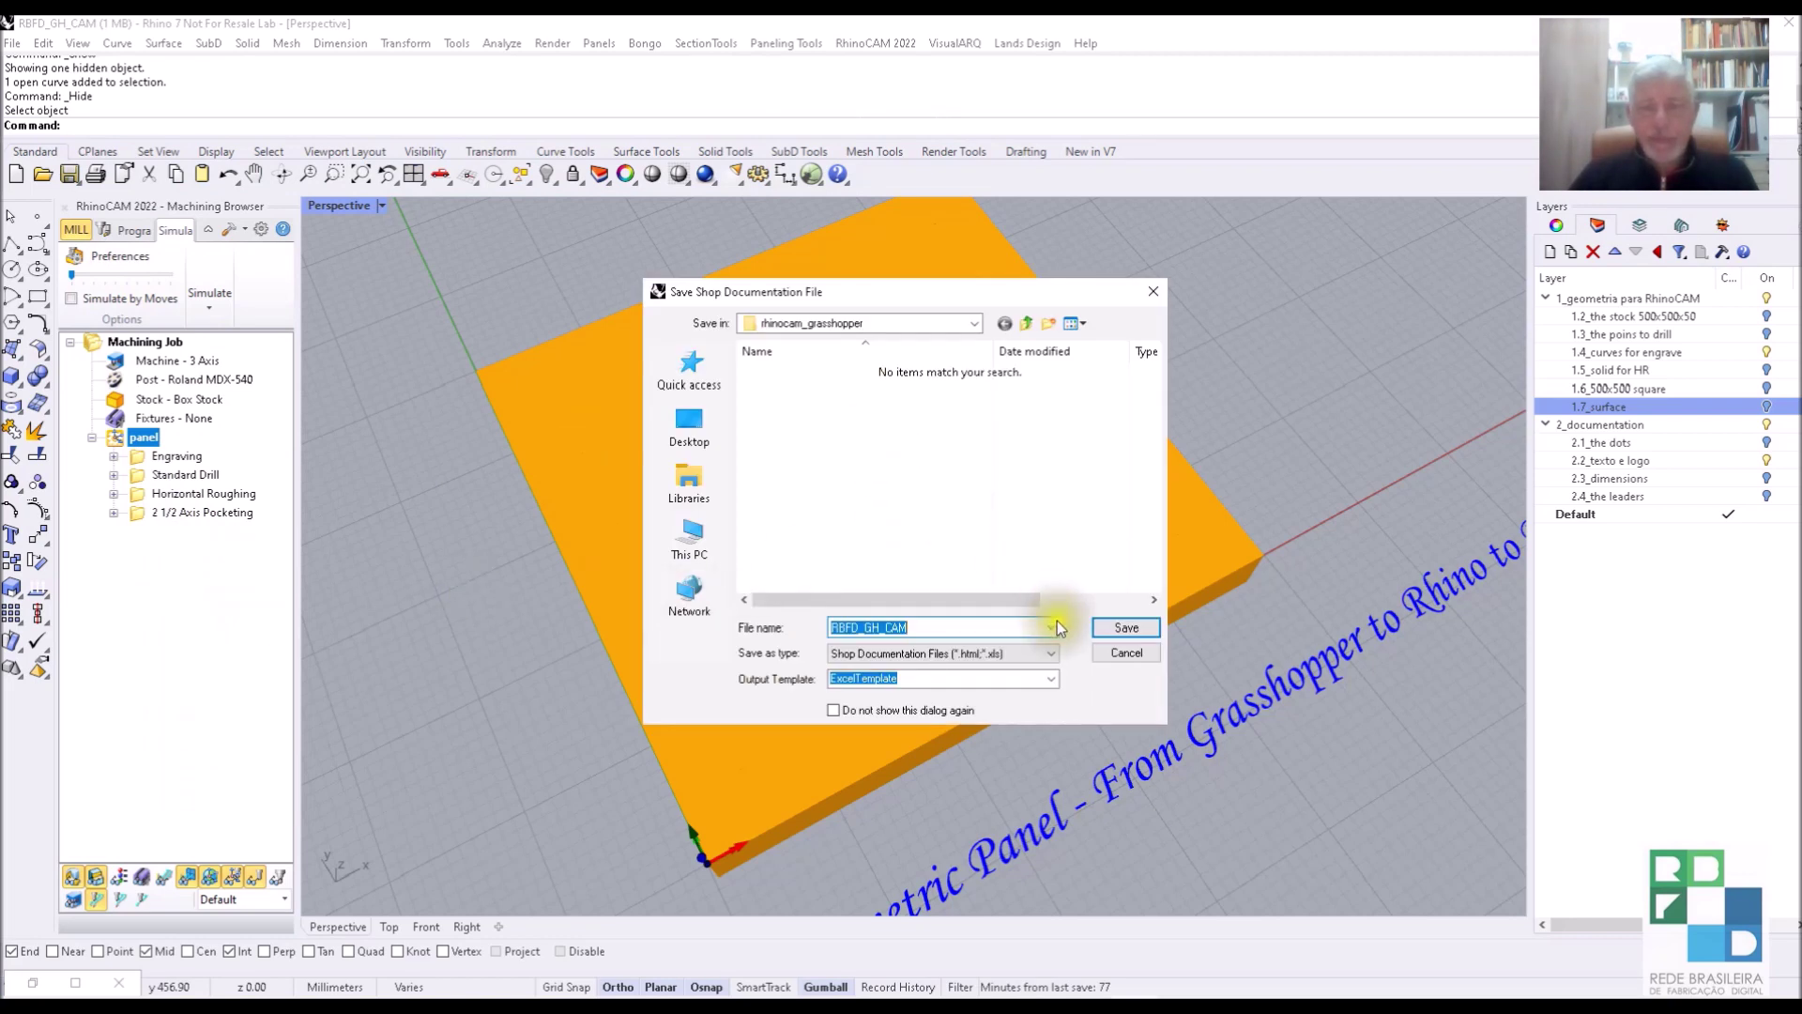
left_click(1040, 683)
left_click(1053, 679)
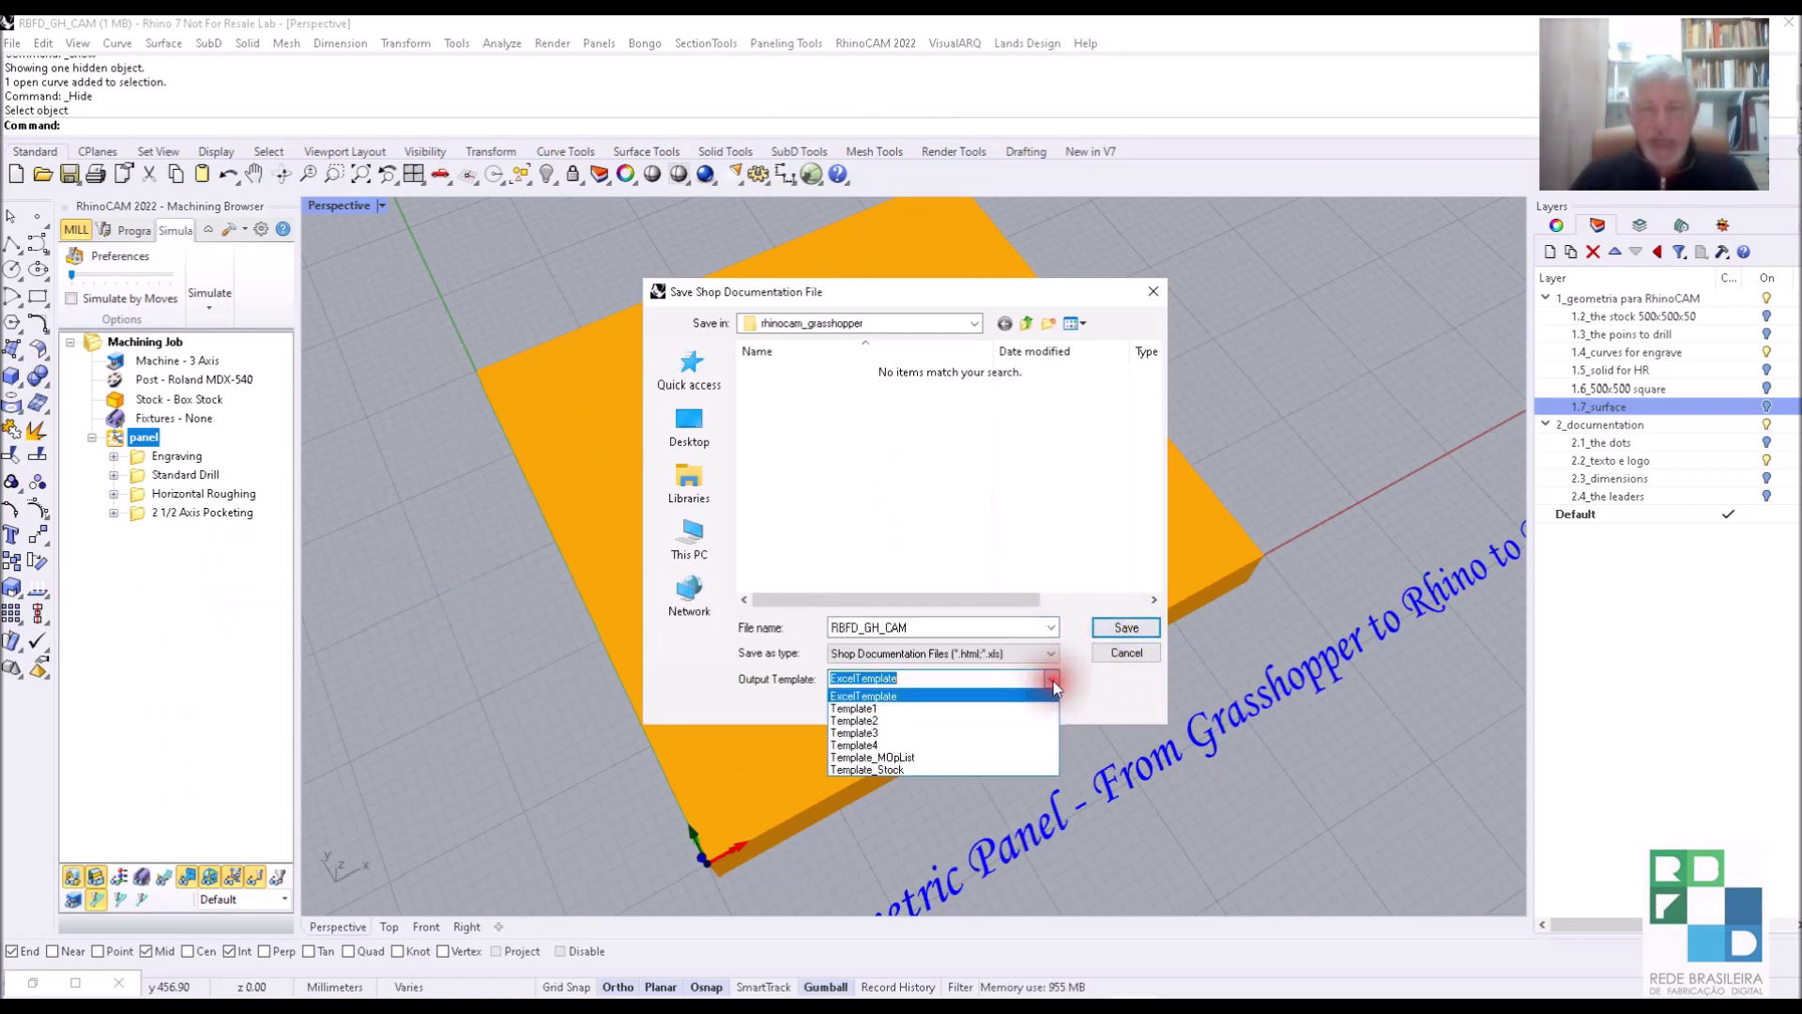
left_click(898, 710)
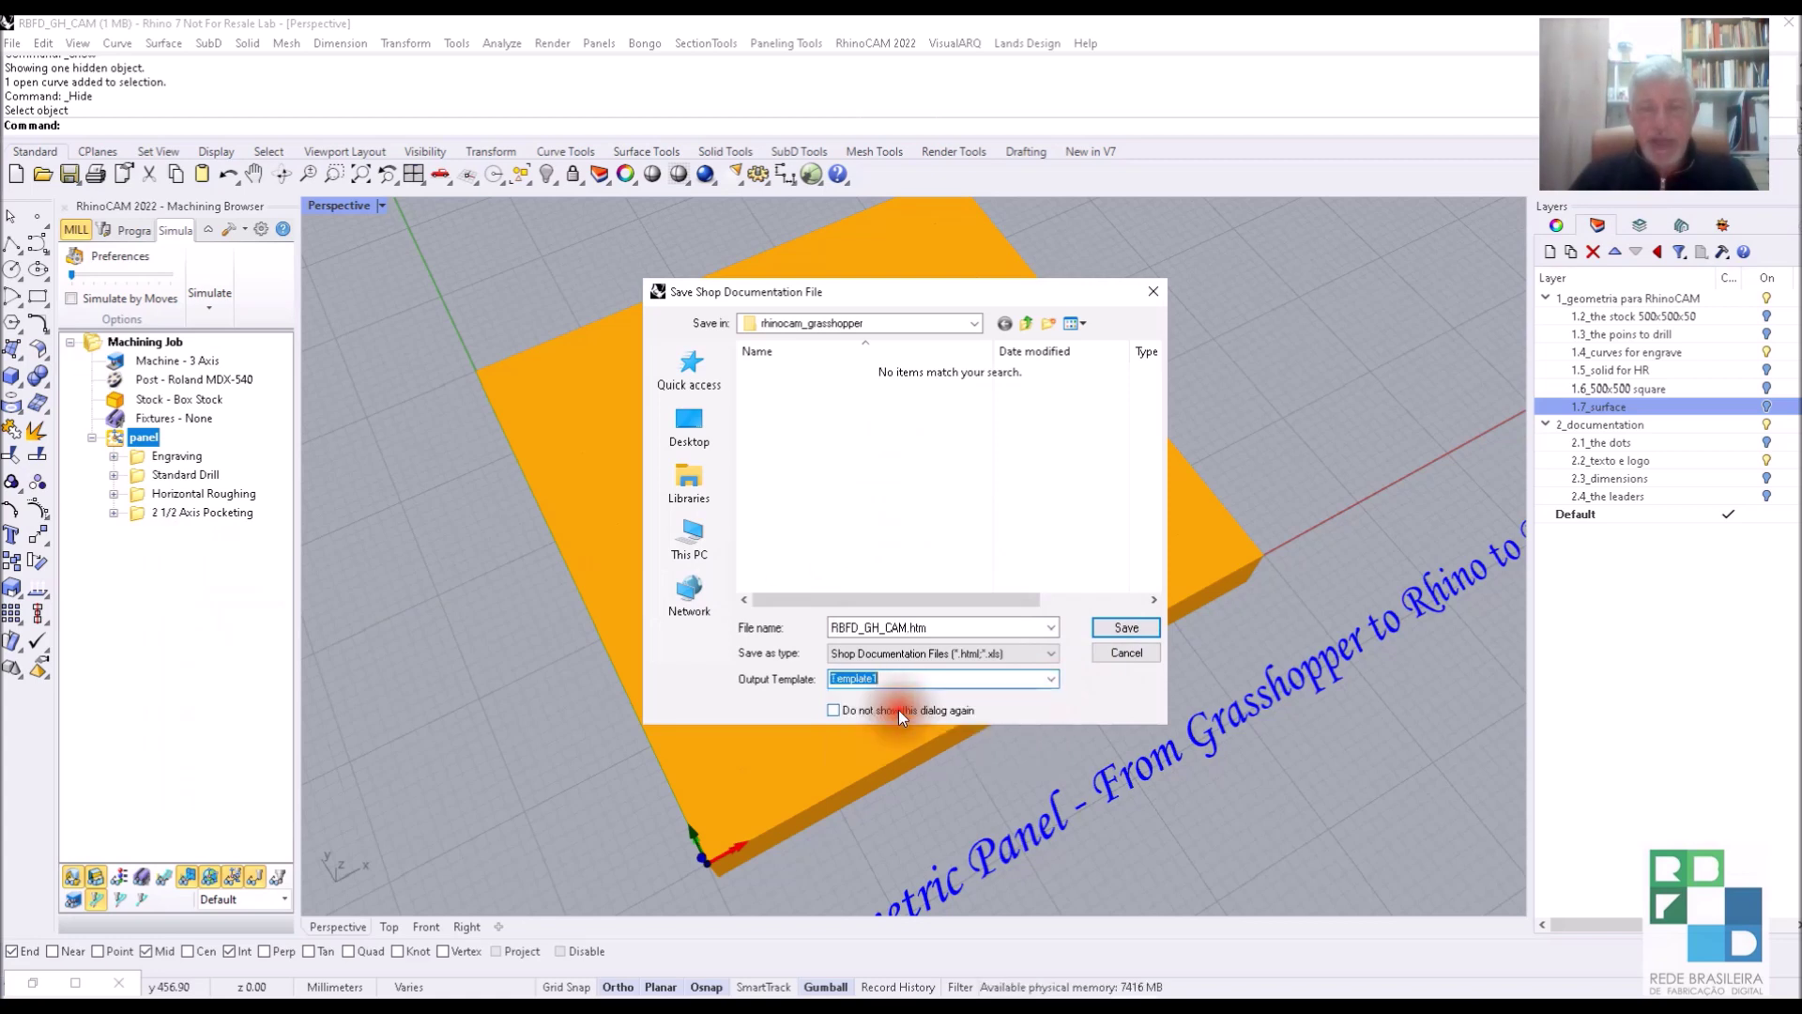
left_click(1107, 630)
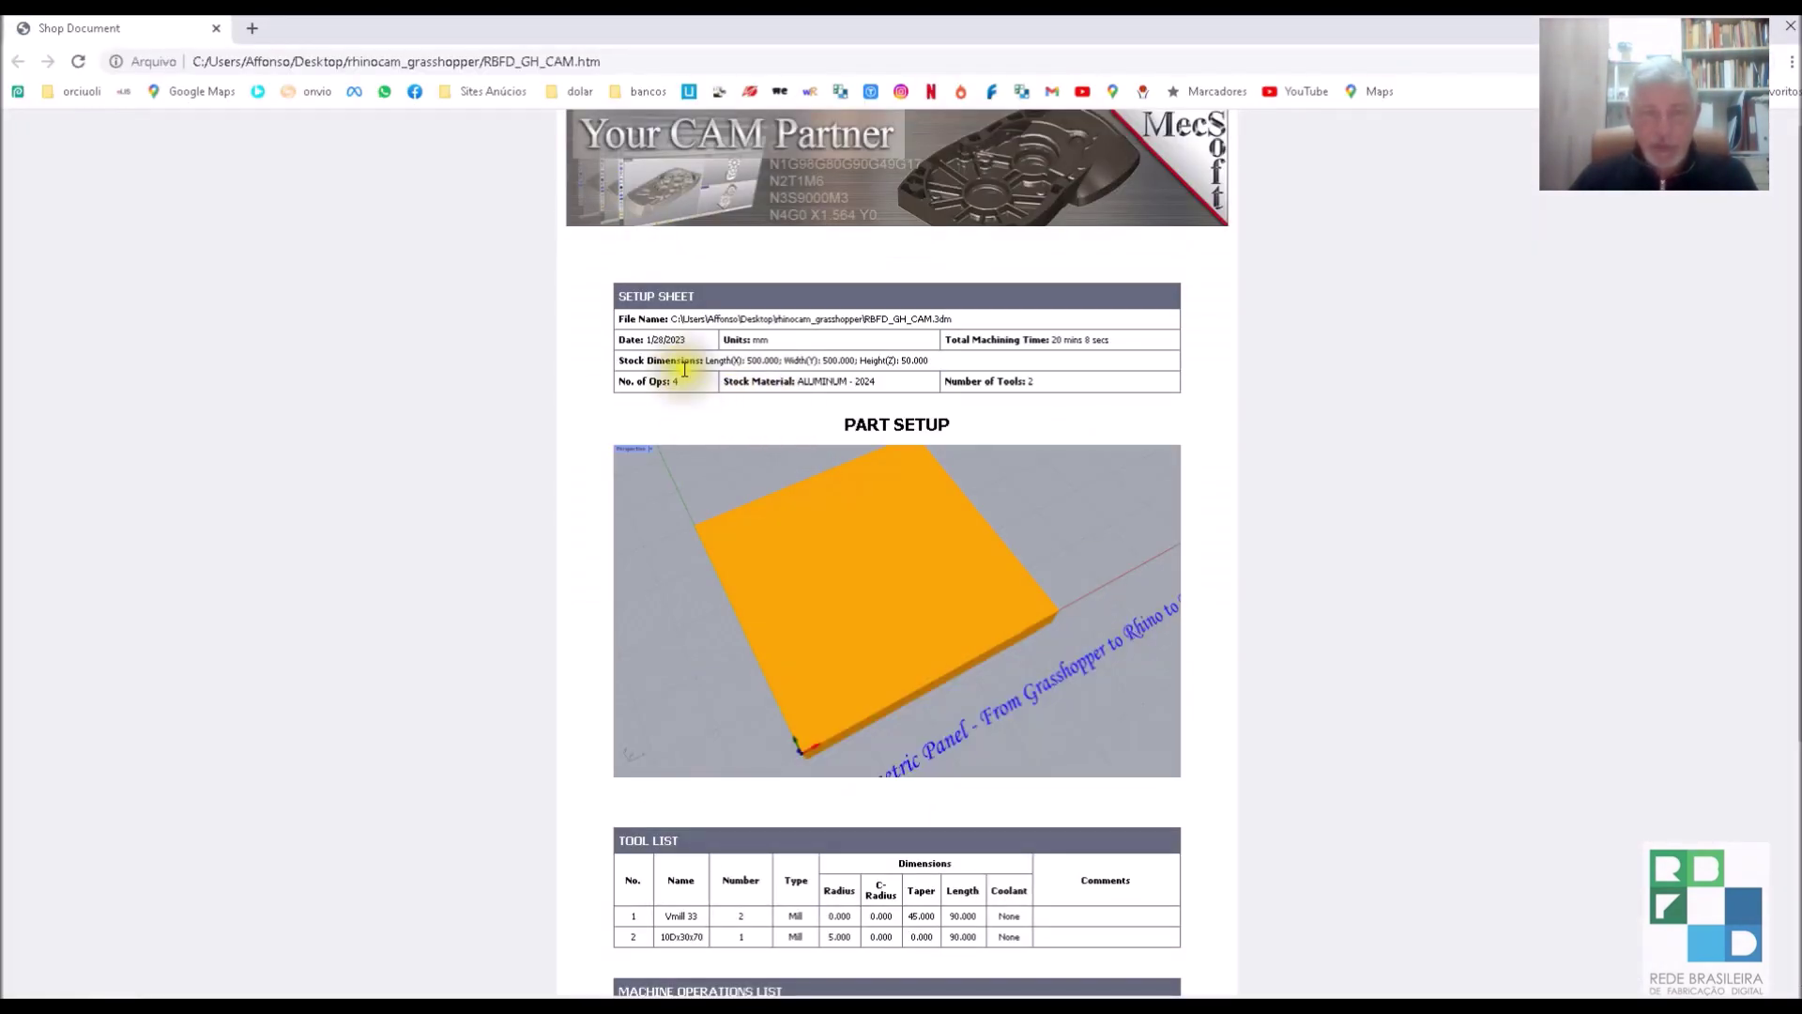
Review the shop document's stock dimensions, total machining time and tool list.
mouse_move(678, 319)
left_mouse_down()
mouse_move(901, 329)
mouse_move(824, 362)
mouse_move(664, 342)
left_mouse_up()
left_click(695, 347)
left_click_drag(786, 346, 909, 361)
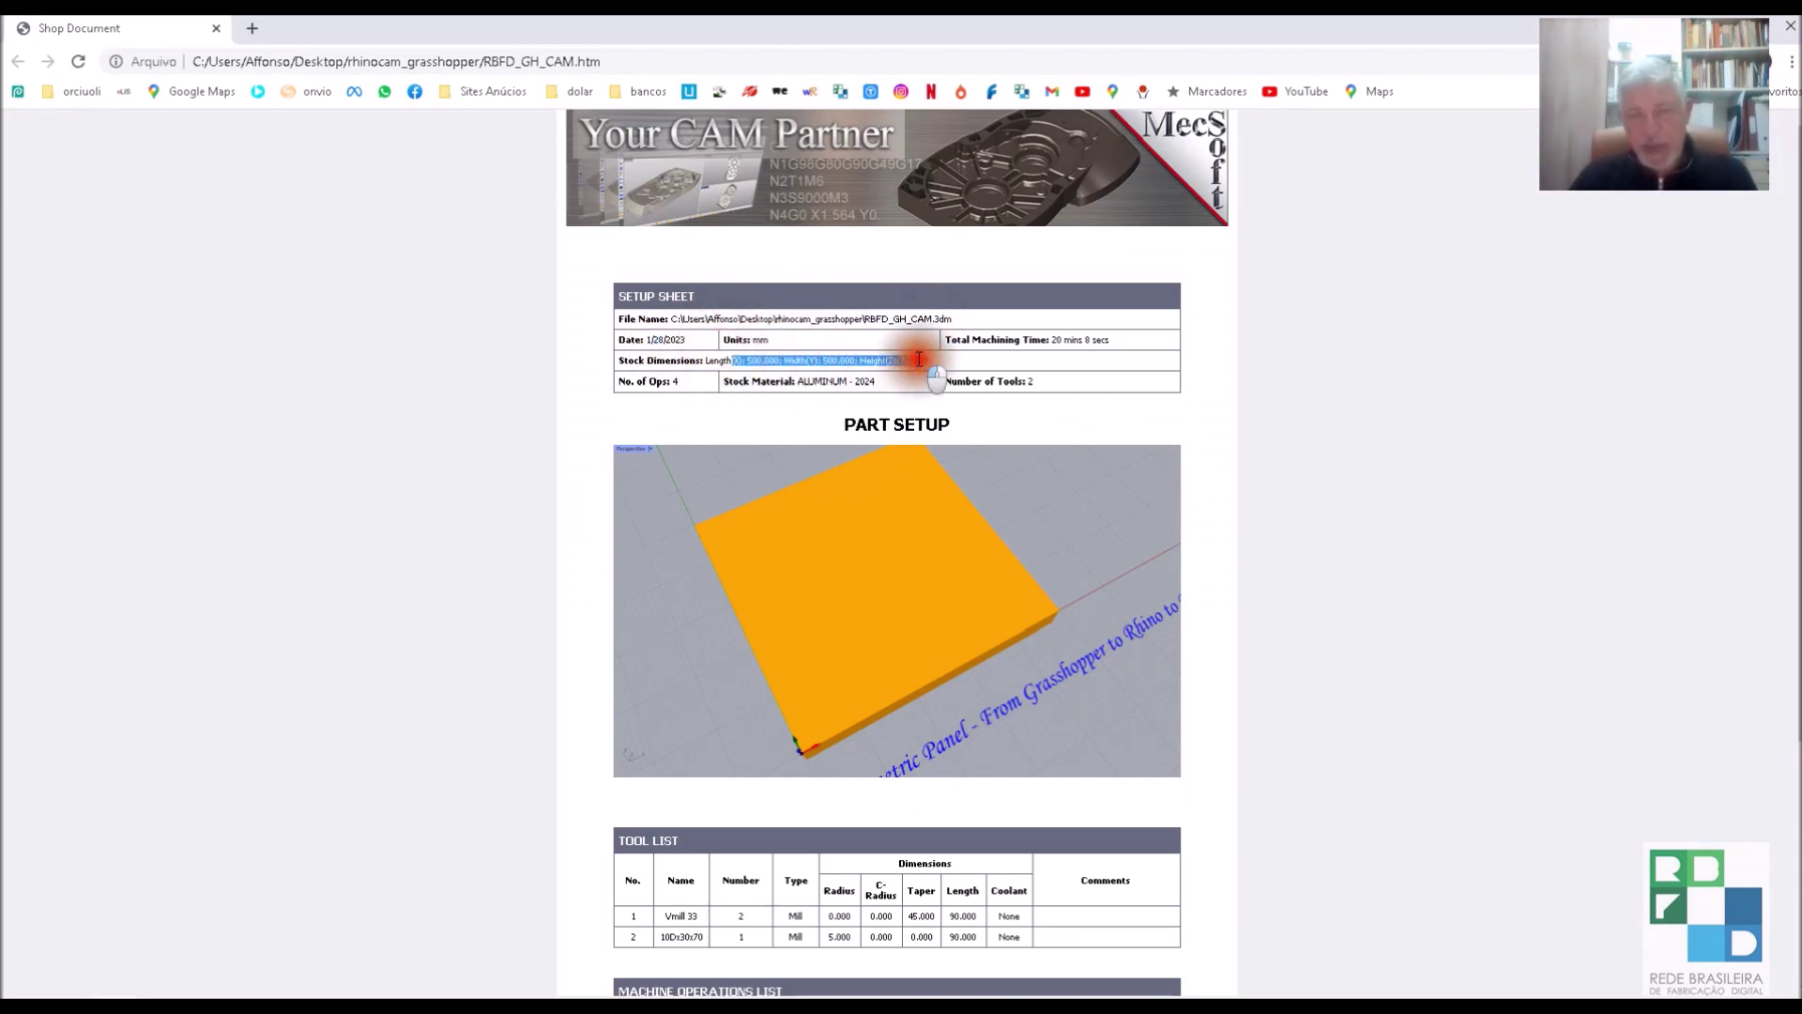
left_click_drag(1015, 340, 1124, 340)
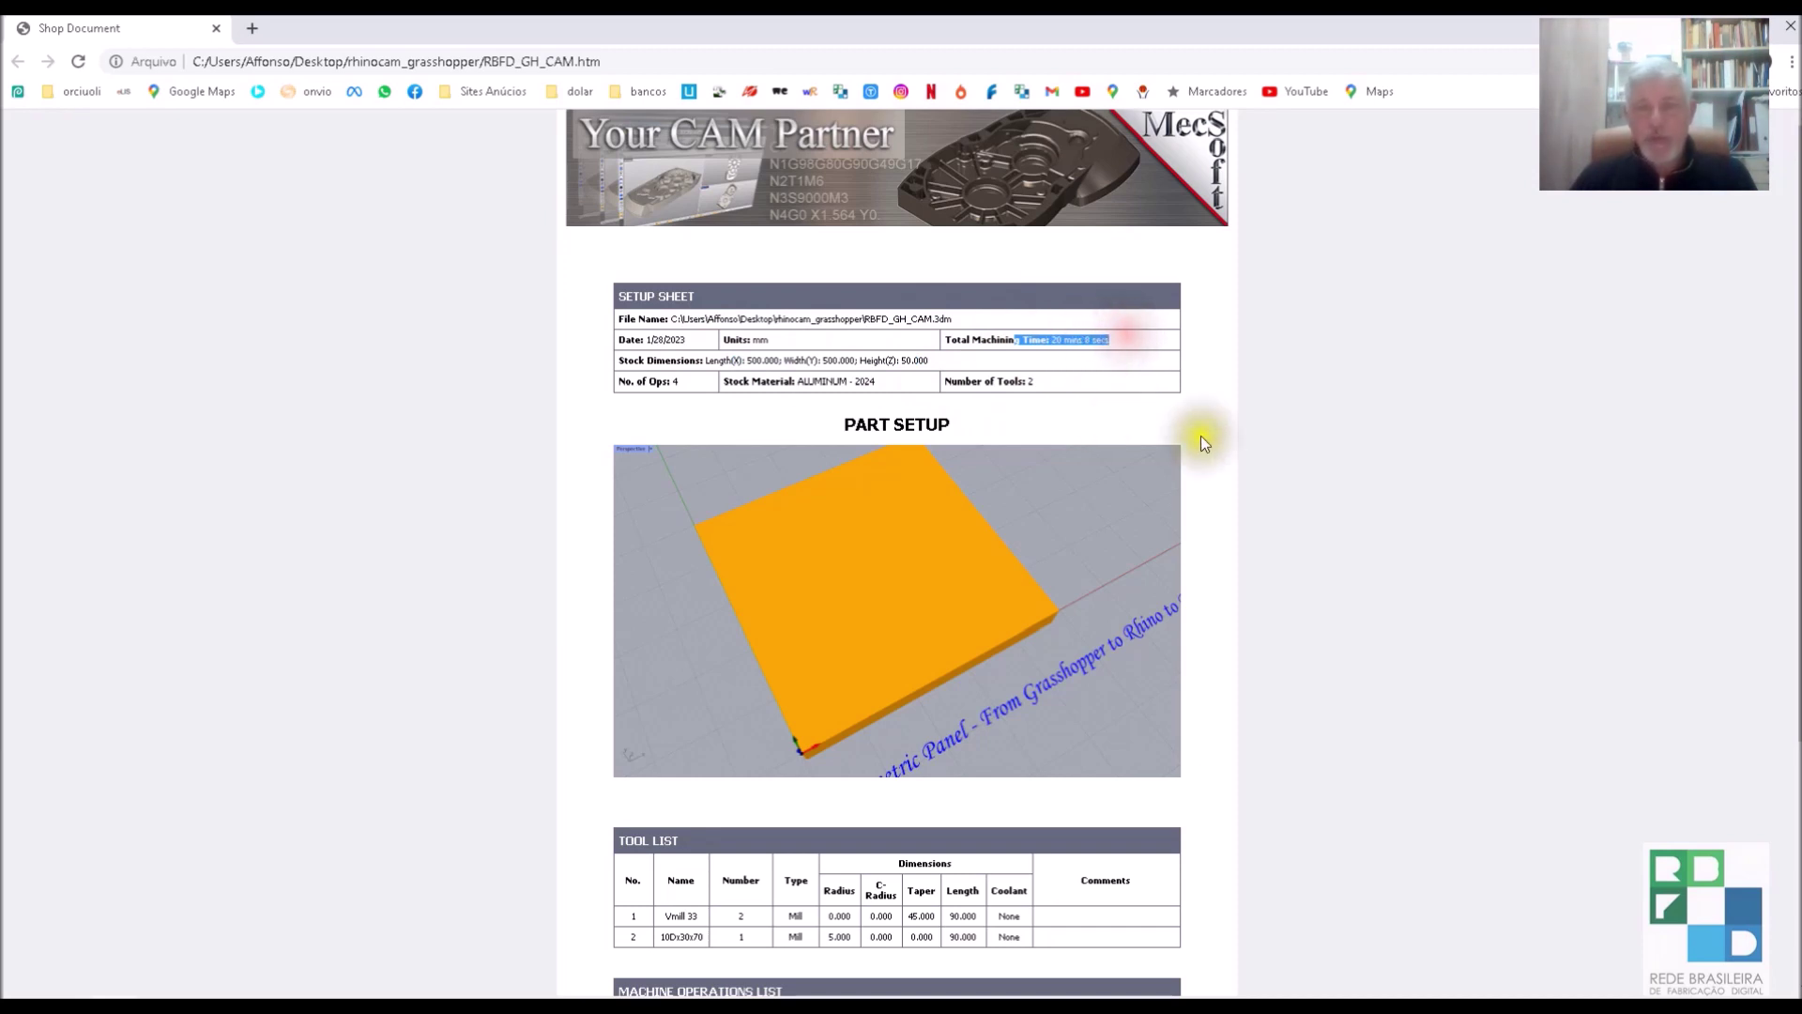
scroll(1211, 450, "down", 4)
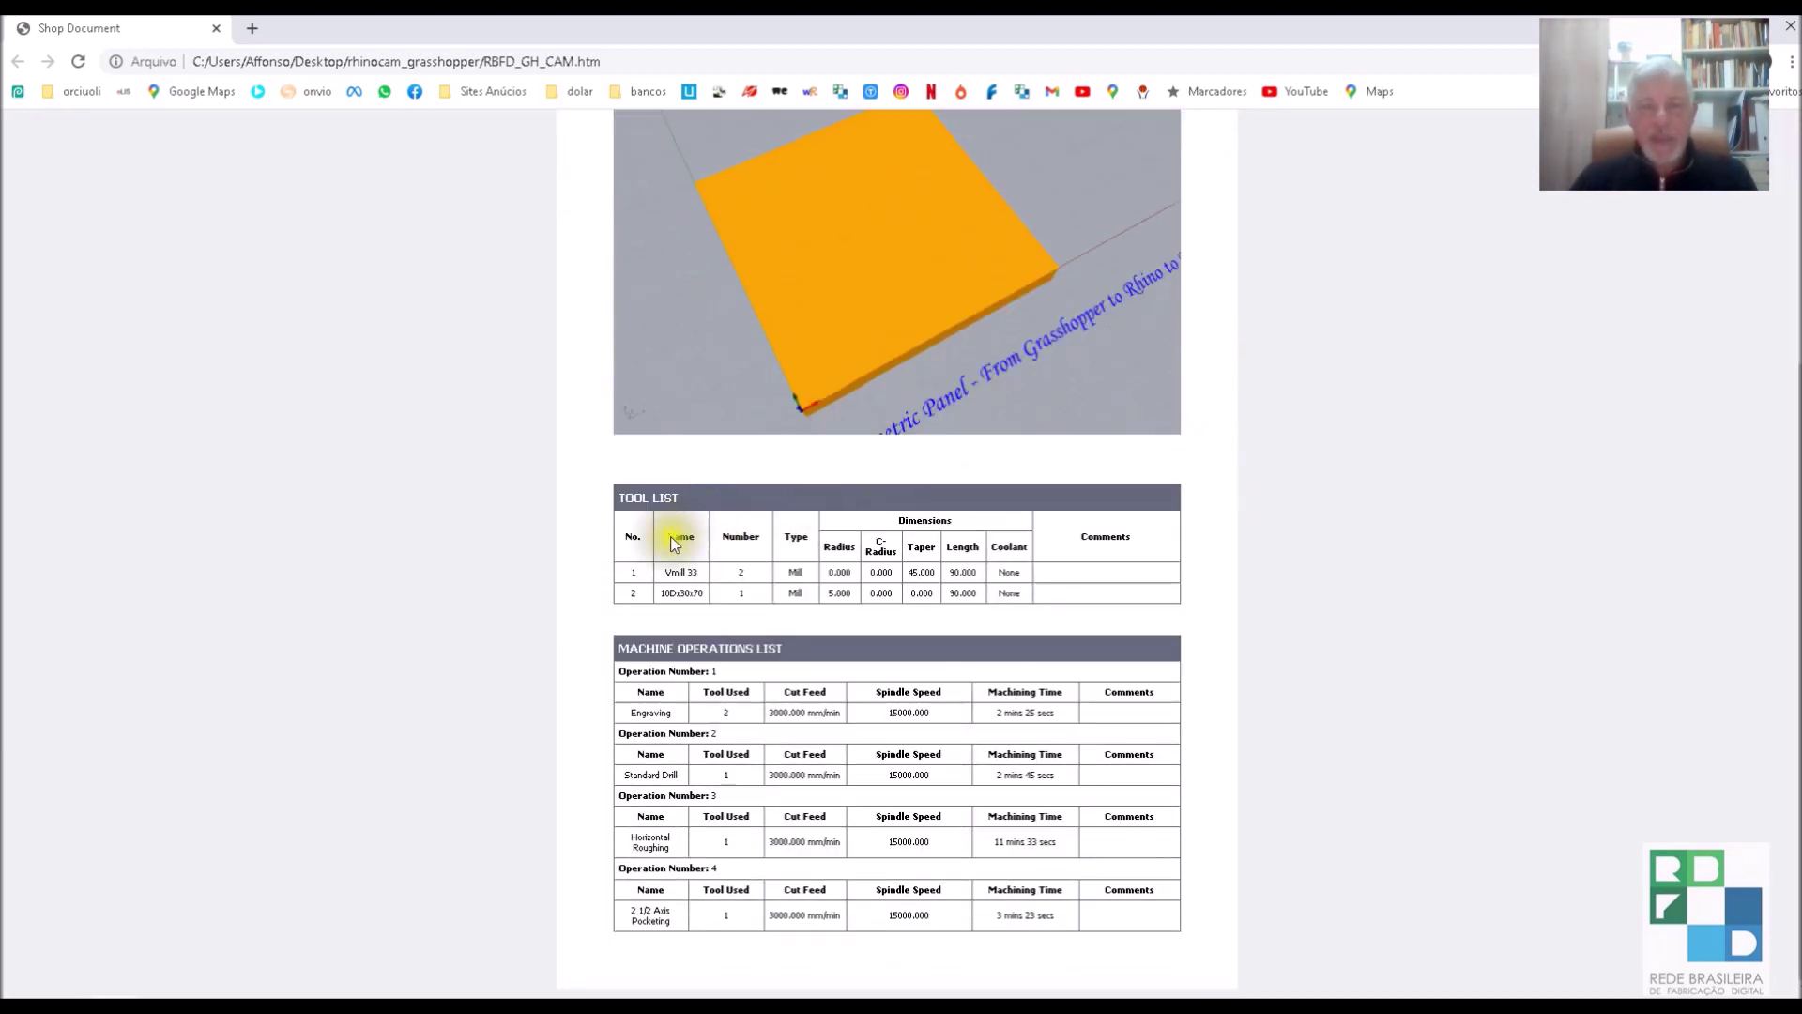
left_click_drag(620, 574, 1066, 593)
left_click(1279, 601)
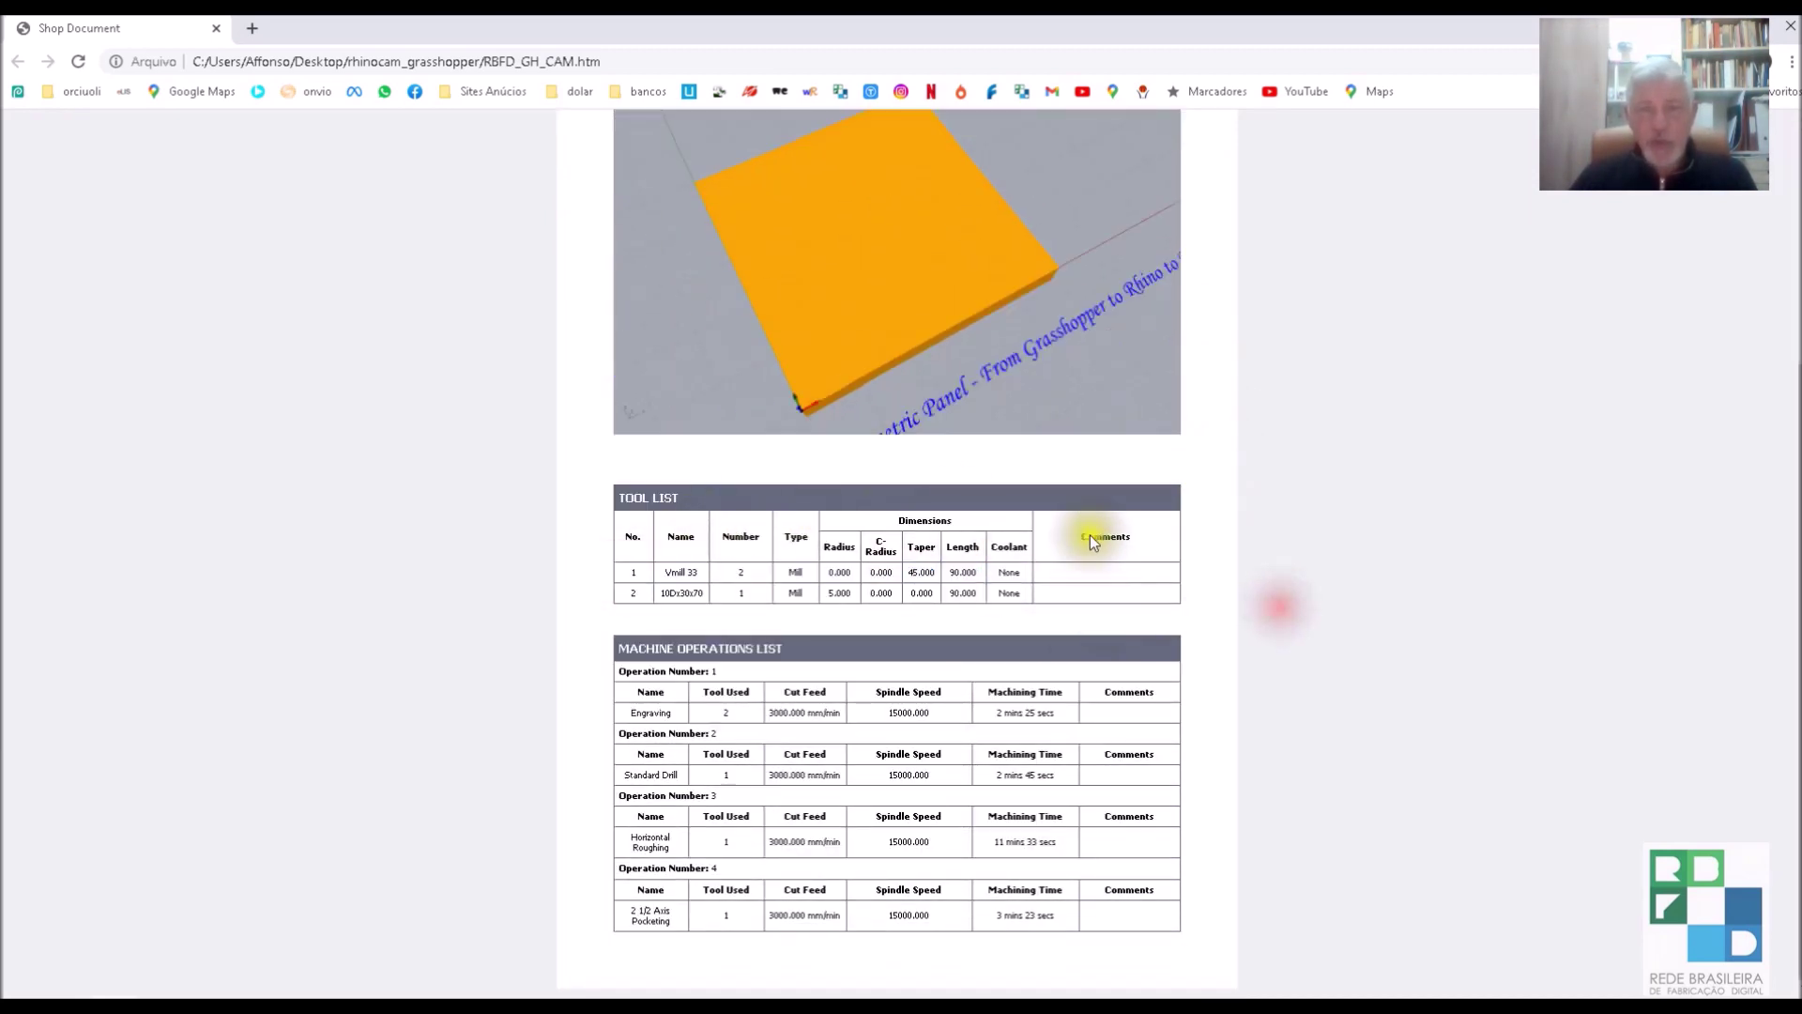
Enlarge the shop document to 175% to examine the tool and machine operations lists, and return to Rhino.
left_click(1792, 64)
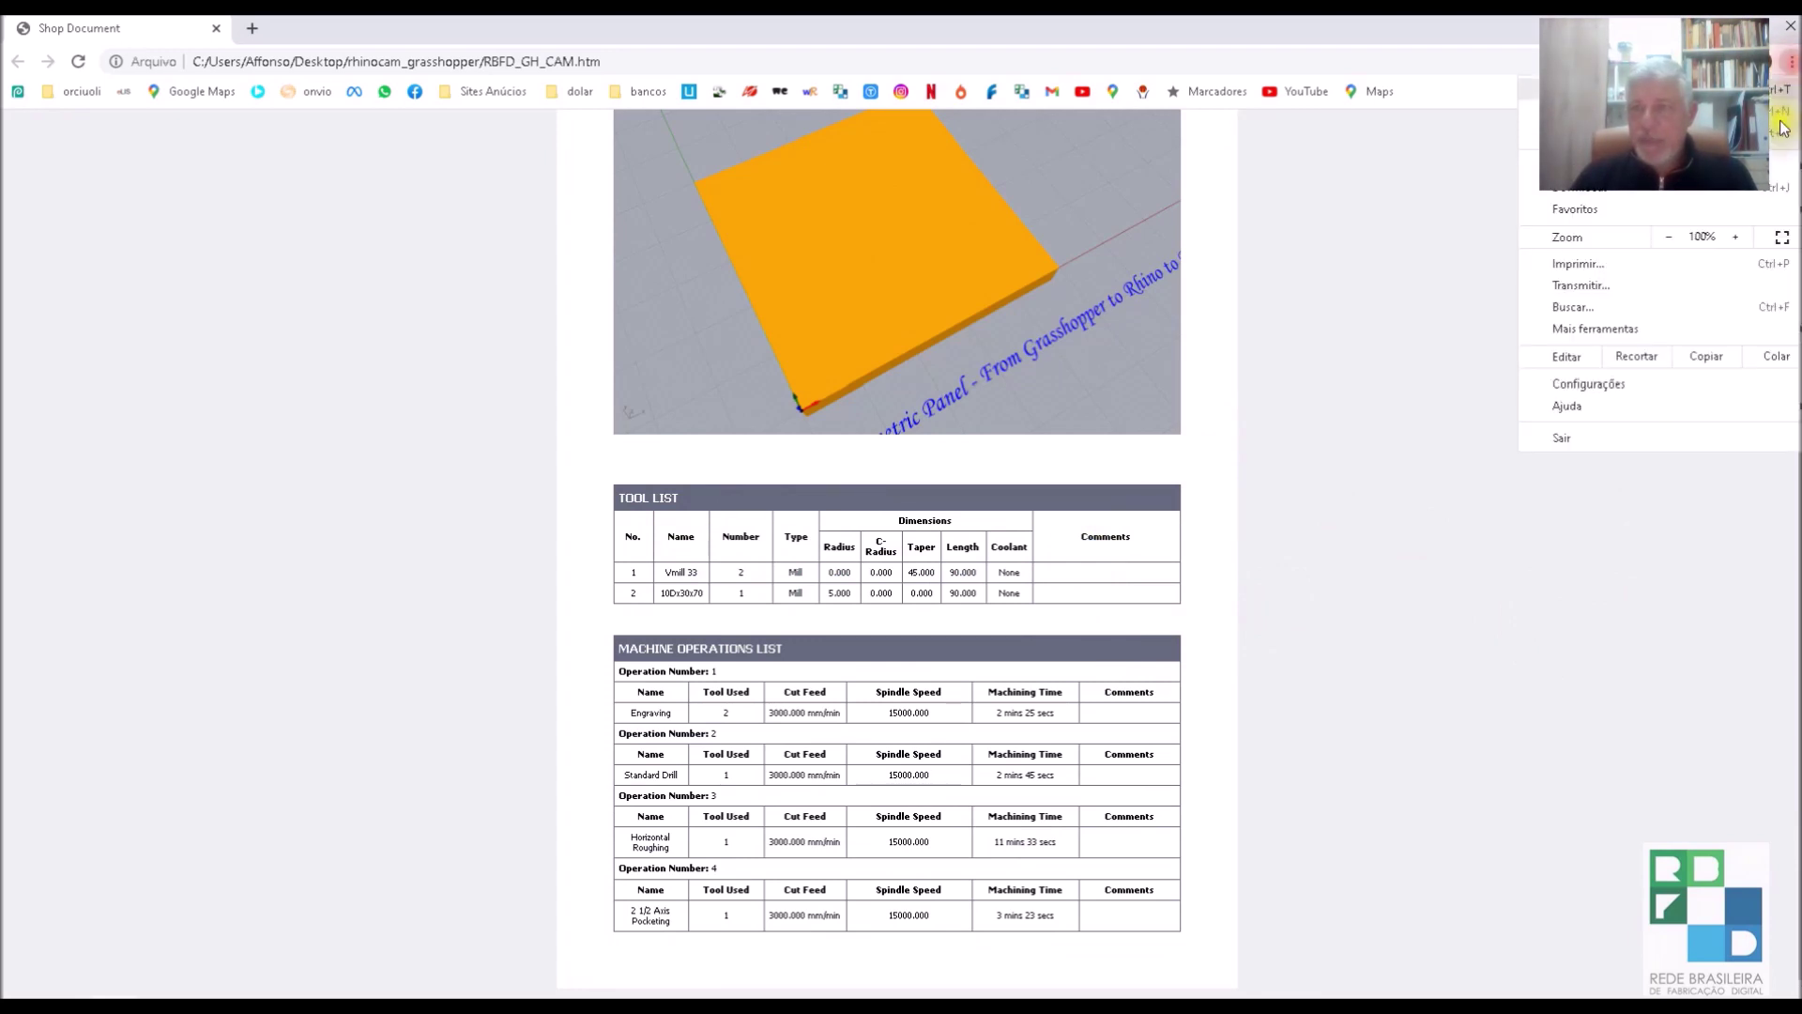
left_click(1735, 237)
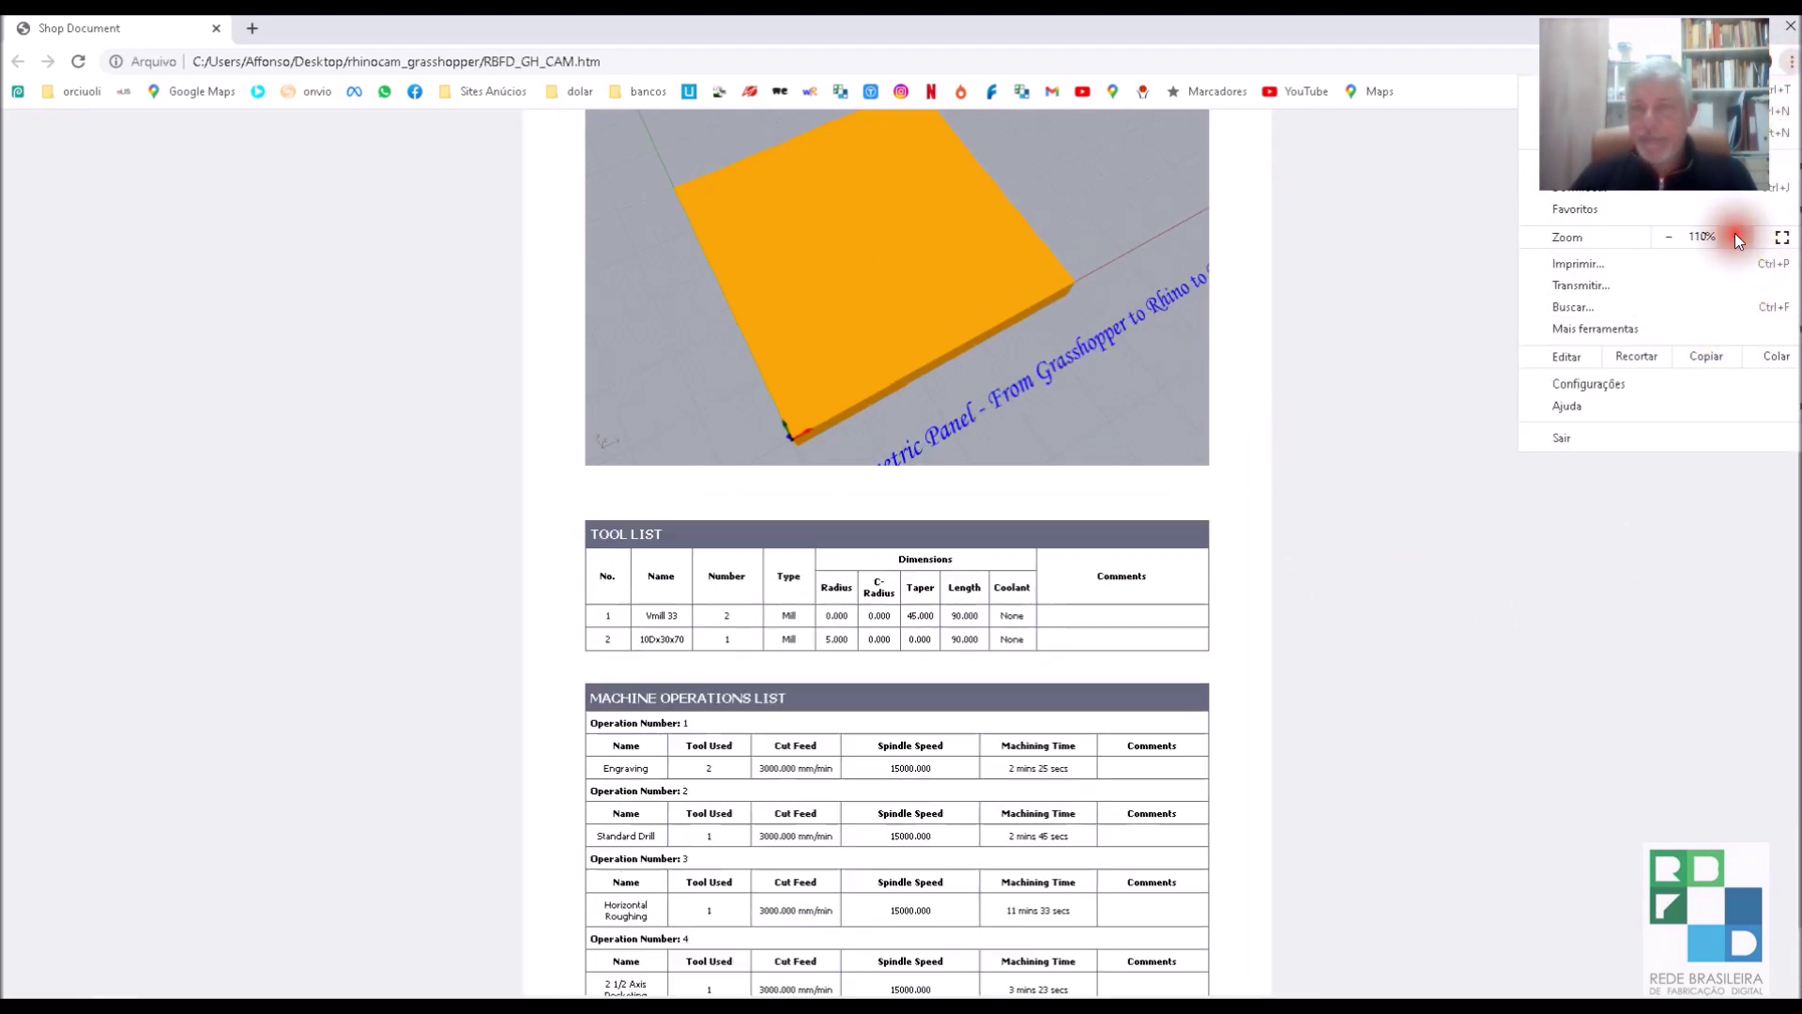
left_click(1735, 236)
left_click(1736, 237)
left_click(1735, 237)
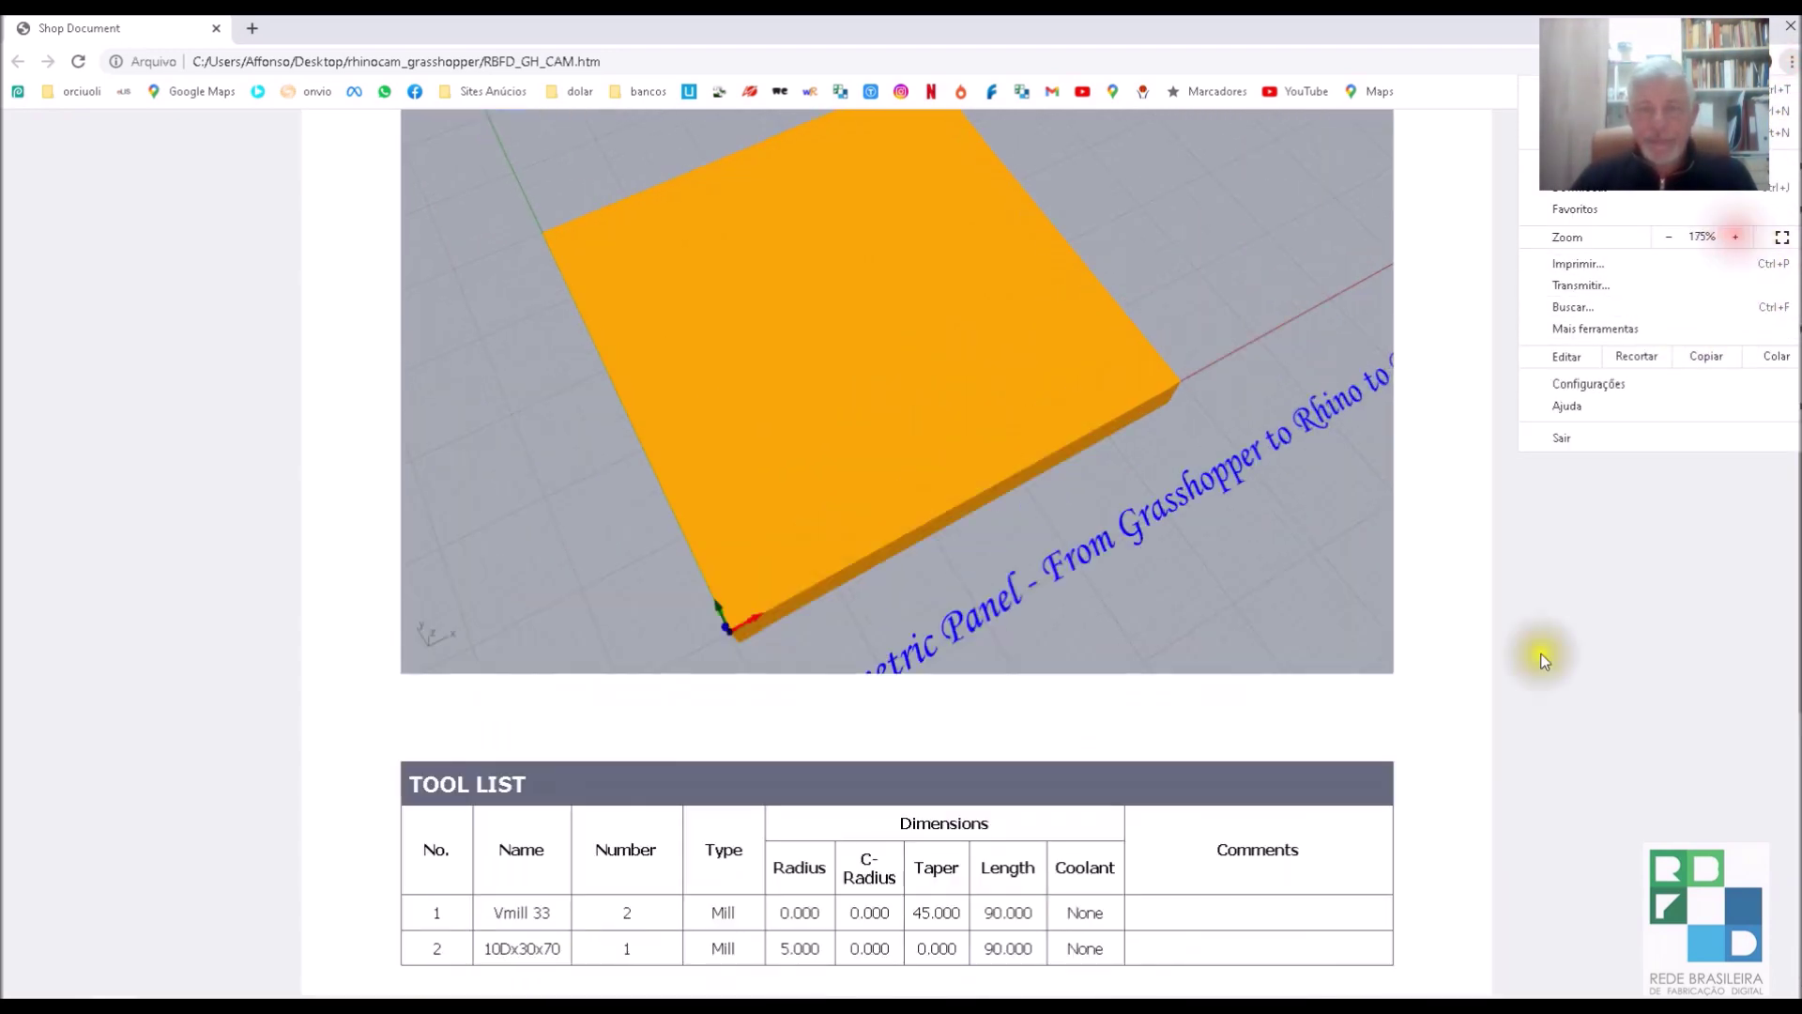
left_click(1581, 748)
left_click_drag(1797, 487, 1791, 805)
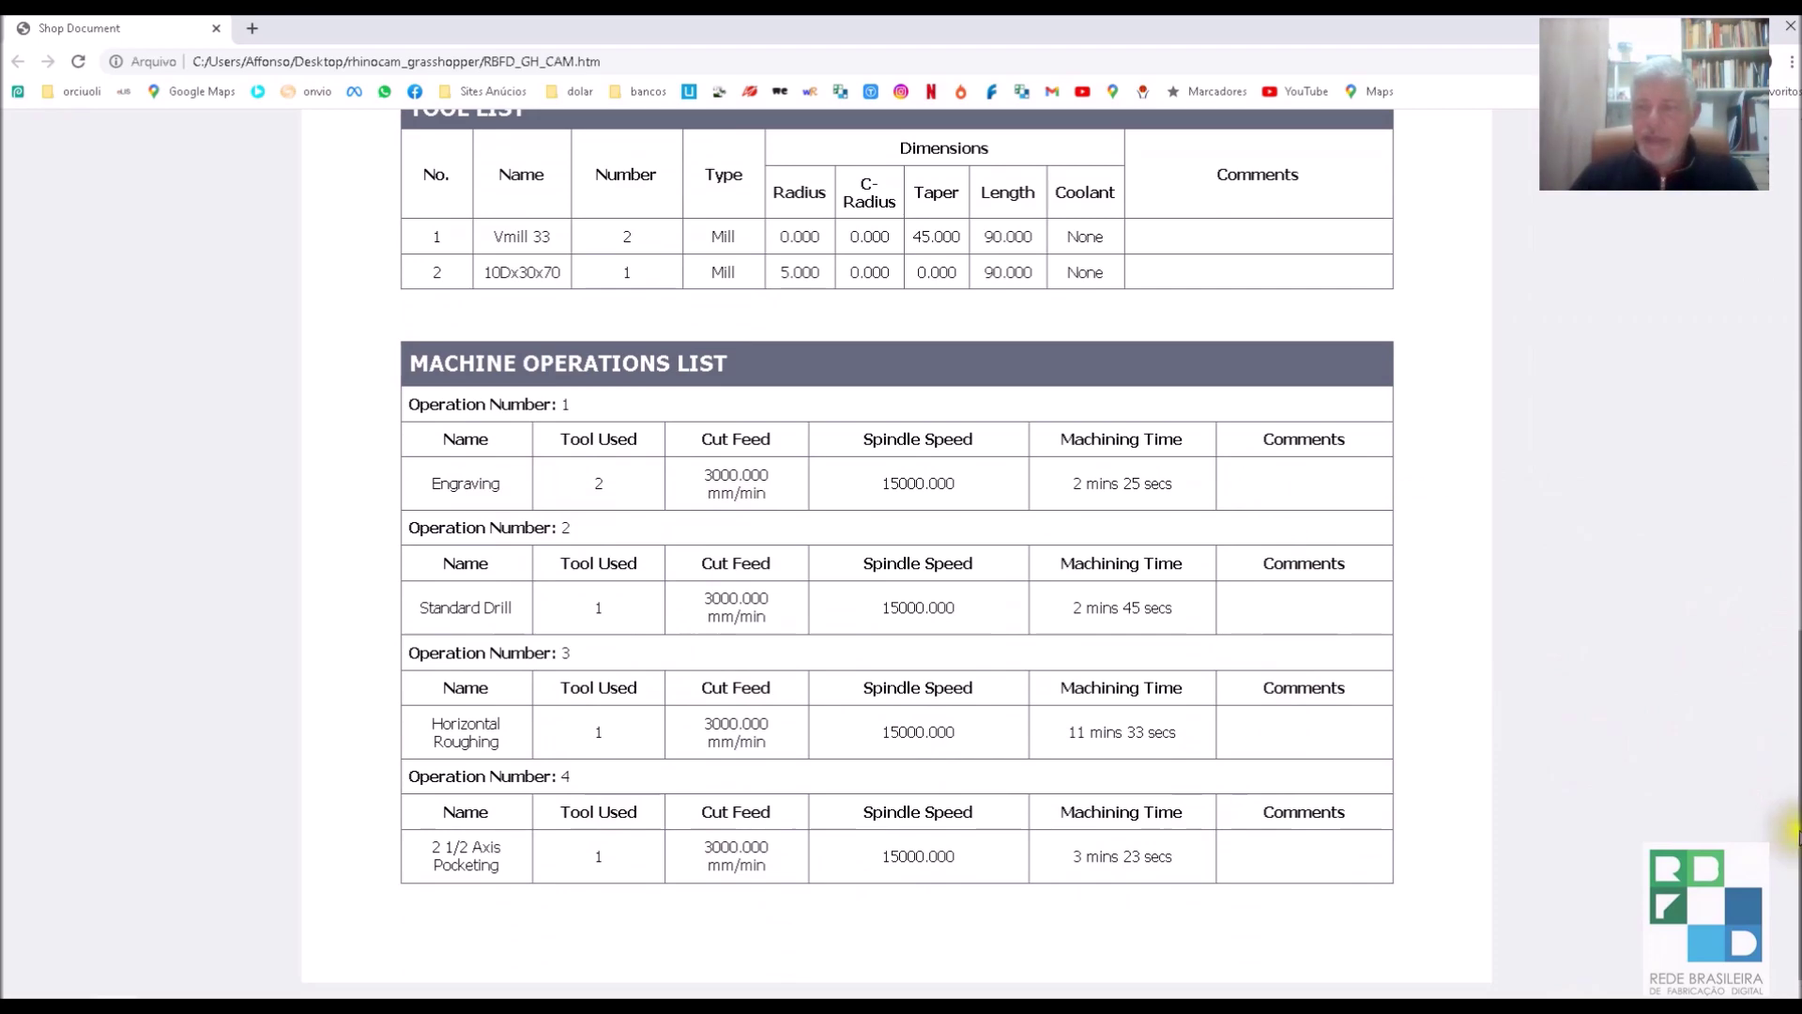
left_click_drag(1792, 831, 1780, 215)
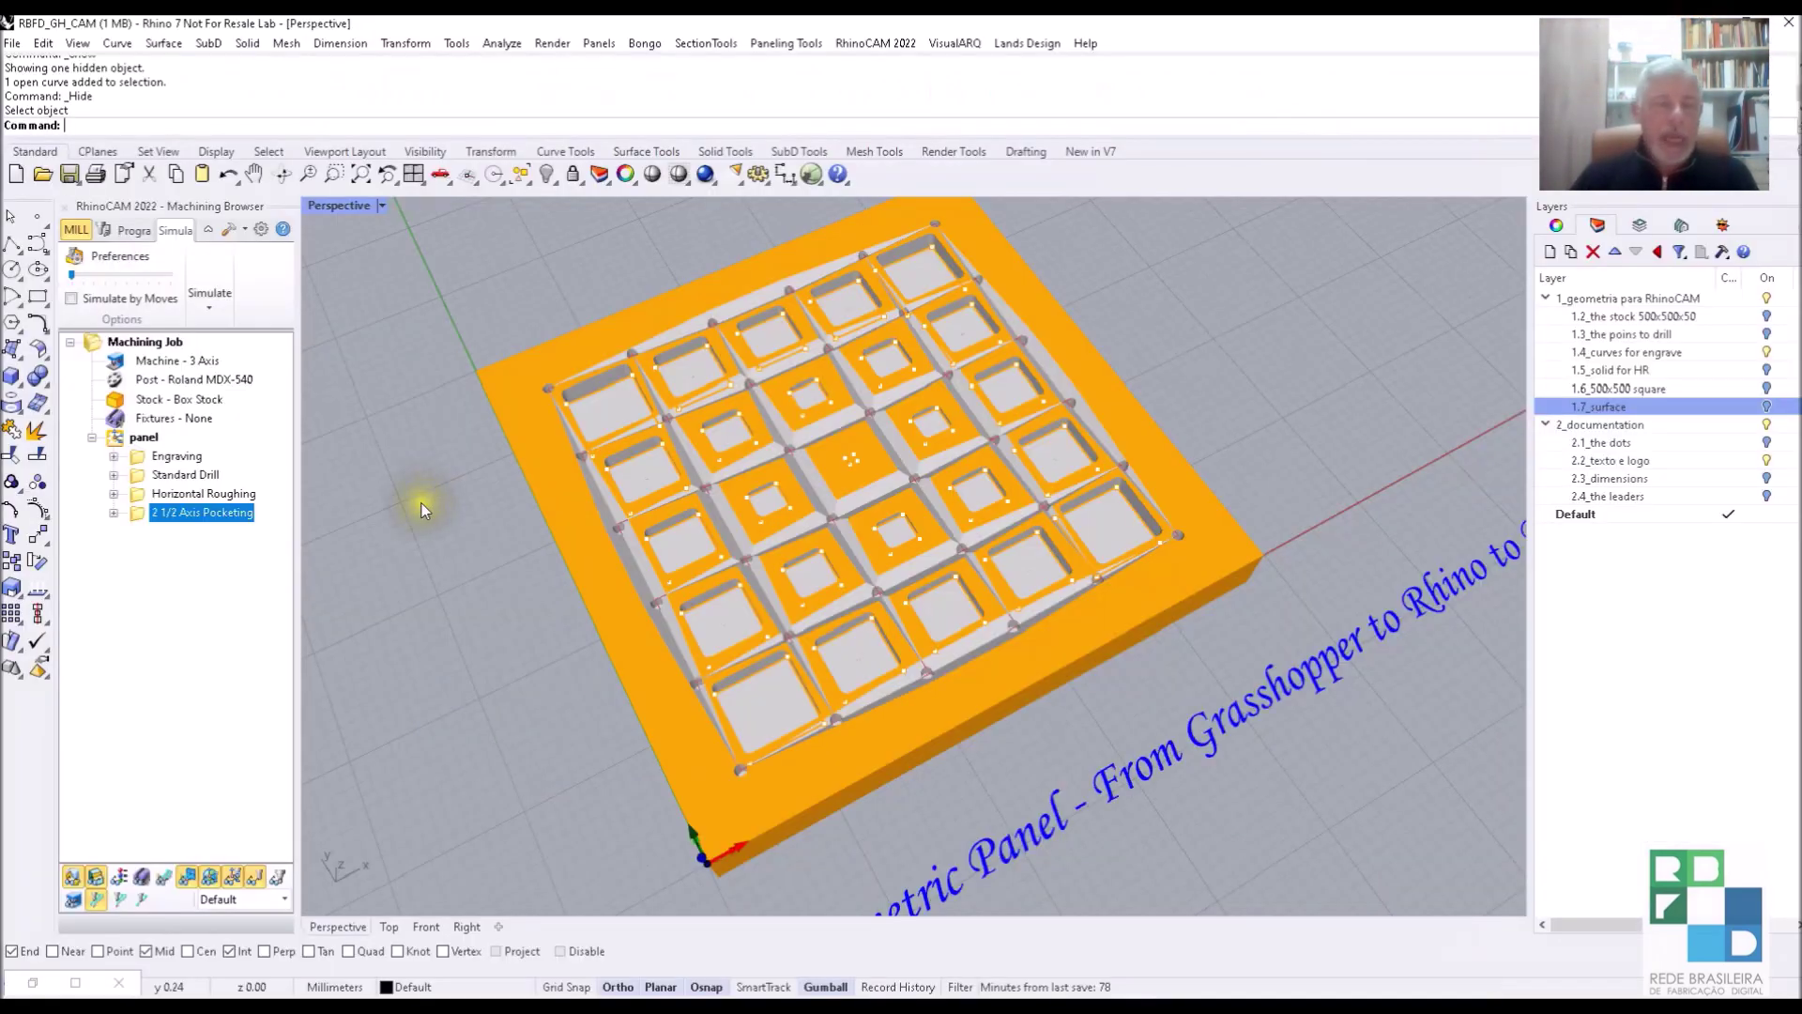
Start posting the Engraving operation as RBFD_GH_CAM_Engraving in the rhinocam_grasshopper folder.
left_click(141, 439)
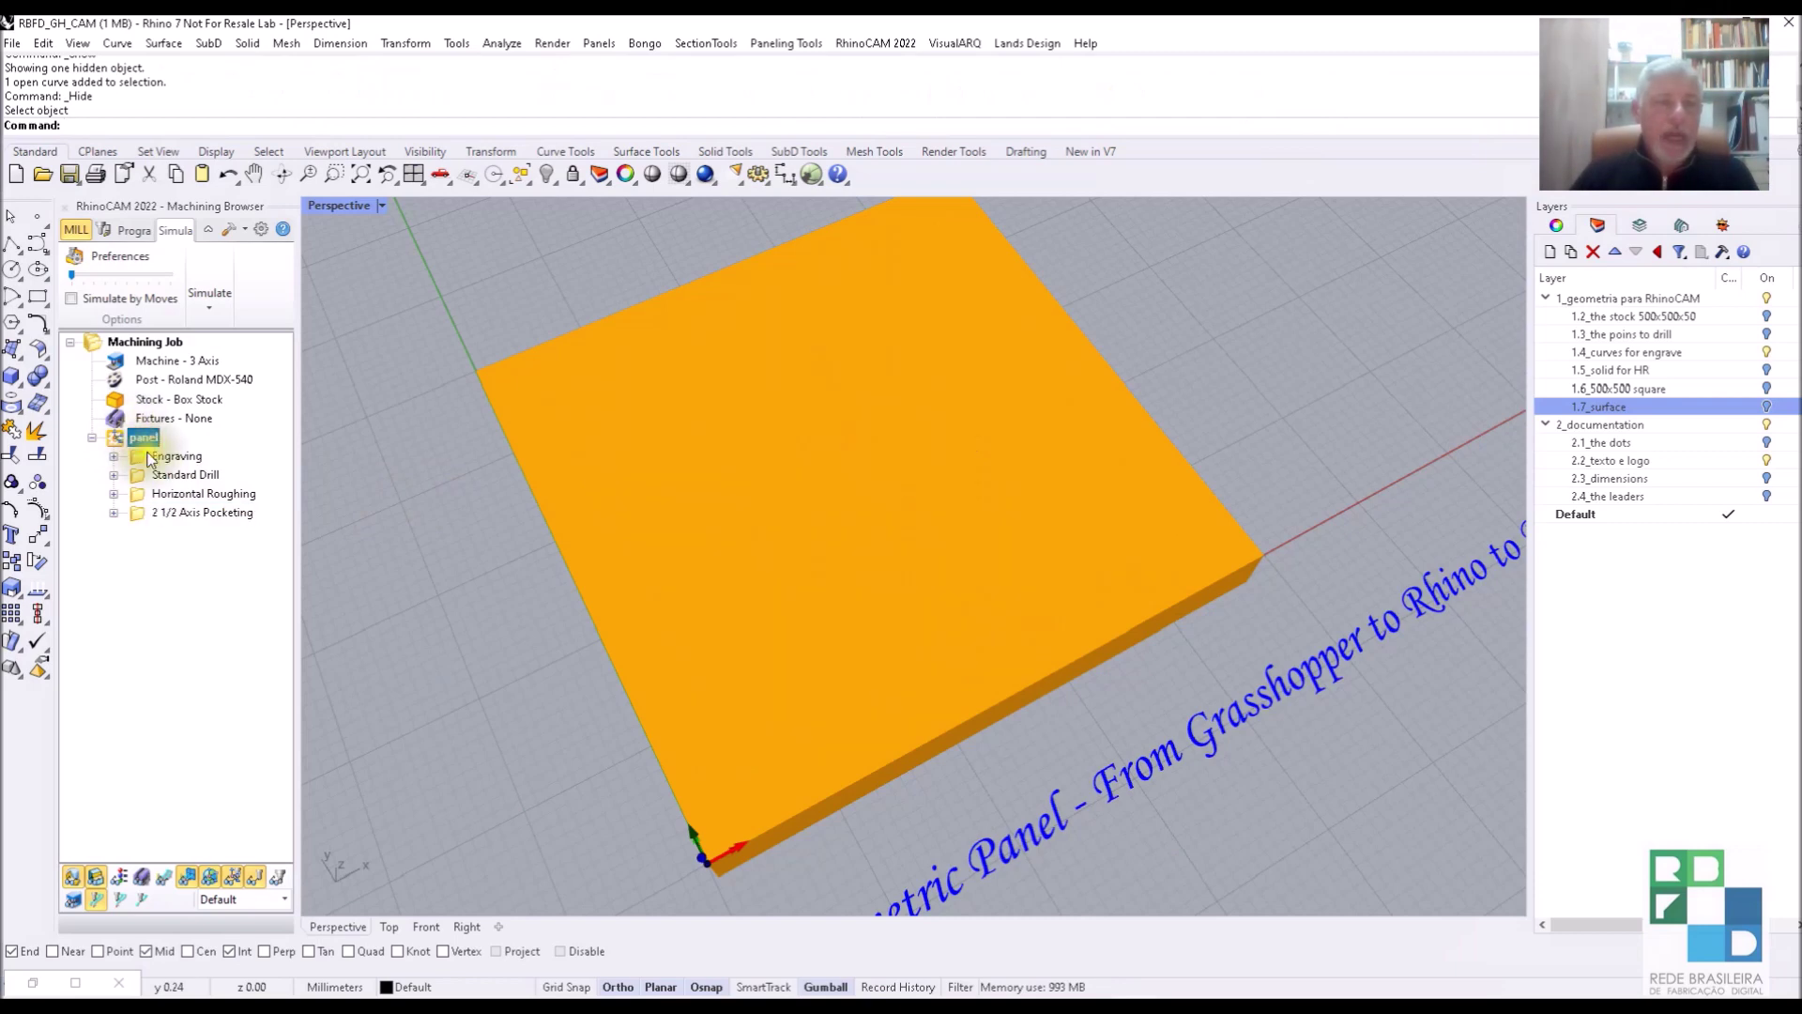
left_click(175, 456)
right_click(176, 457)
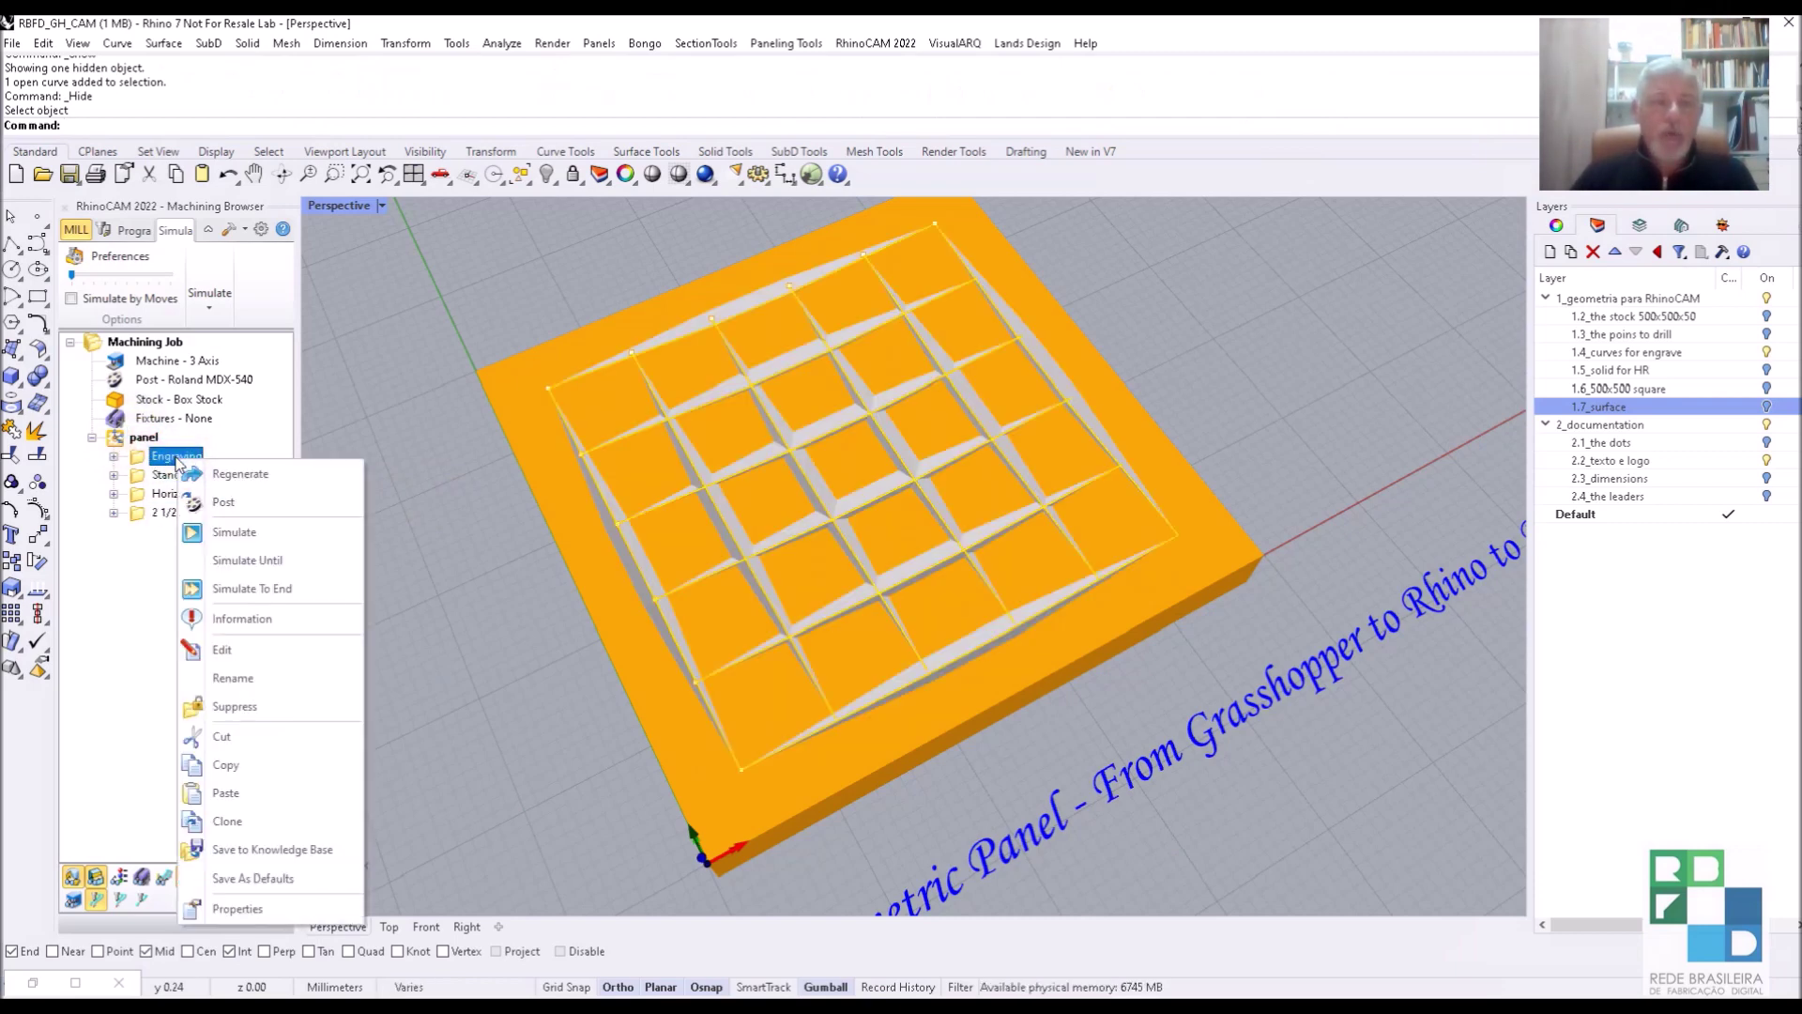
left_click(245, 502)
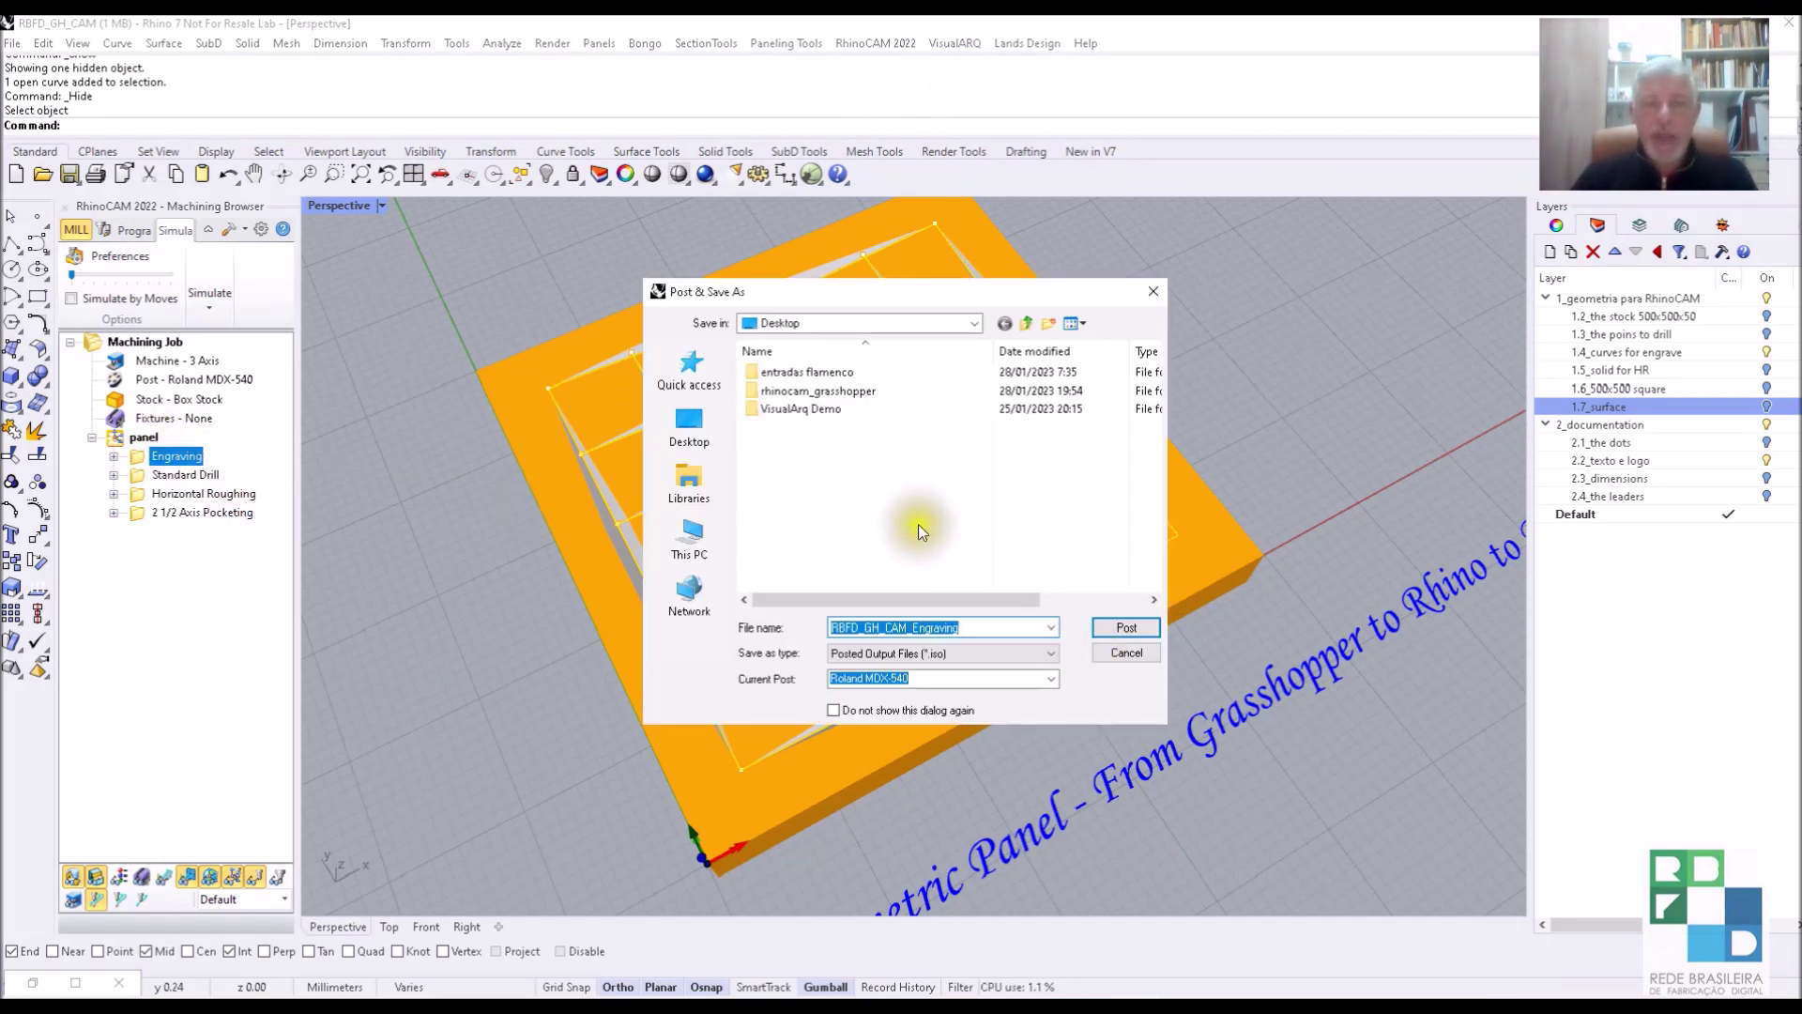
double_click(809, 390)
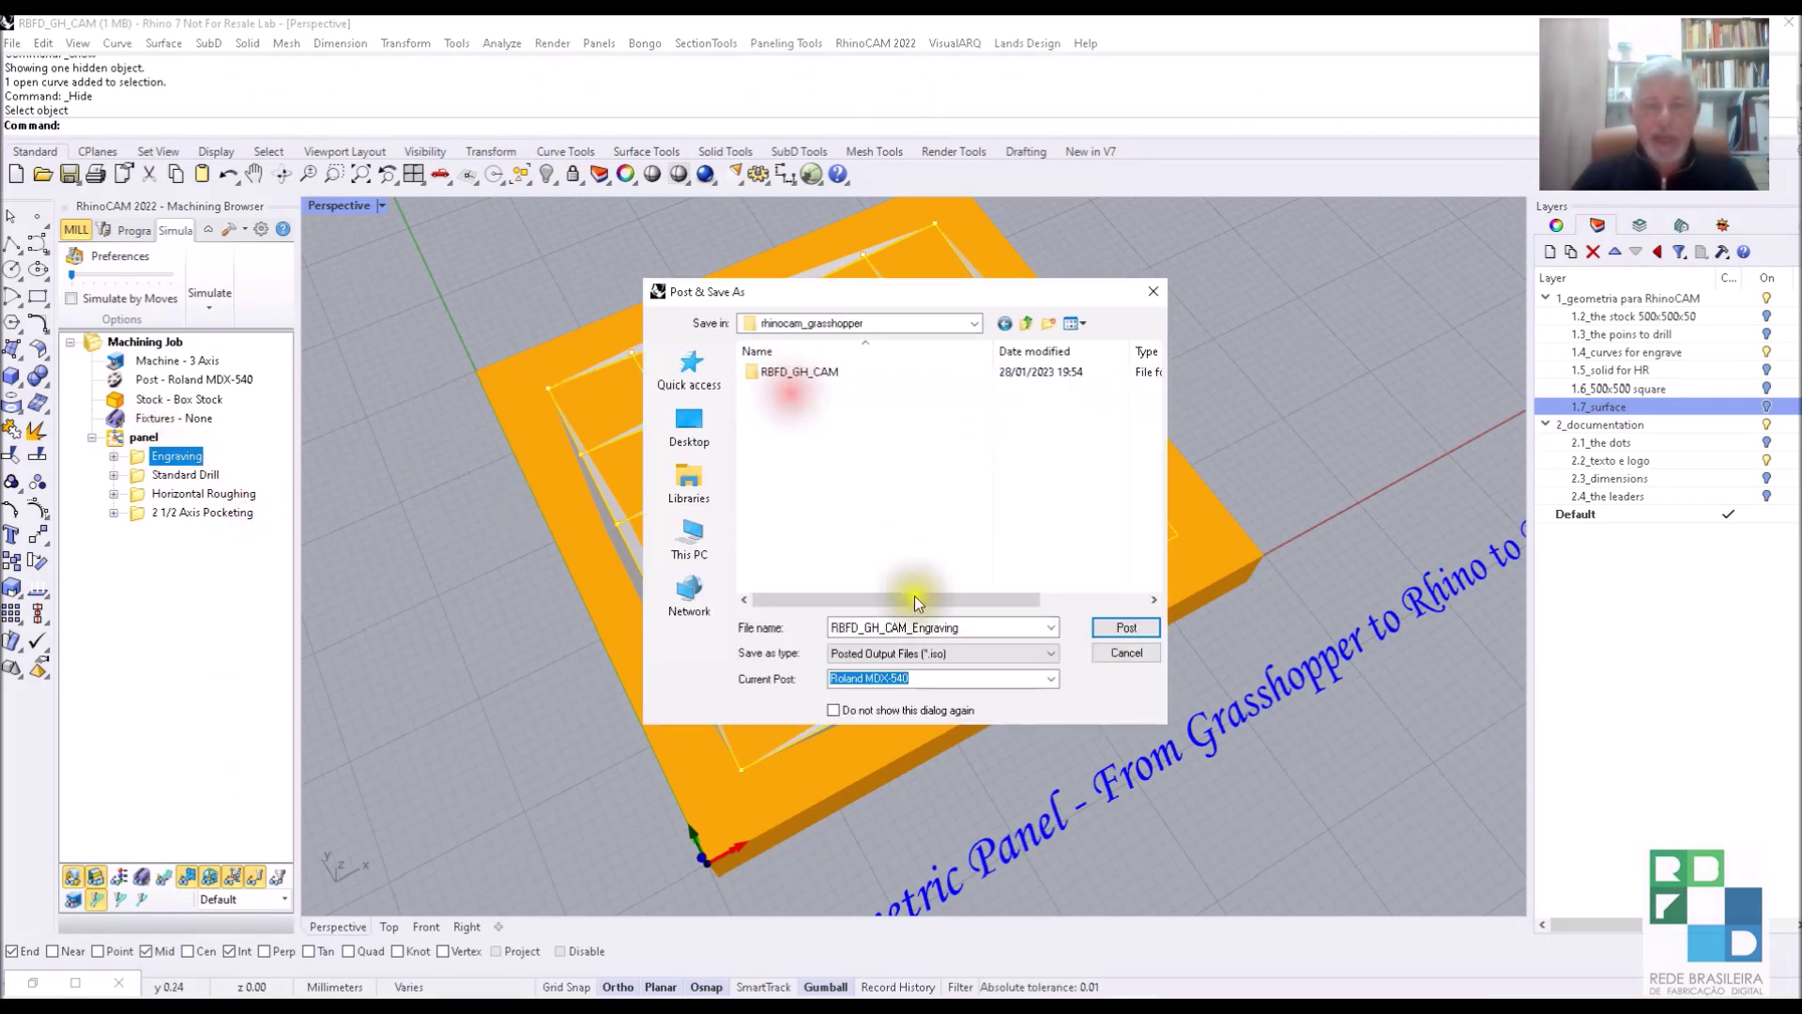
double_click(982, 627)
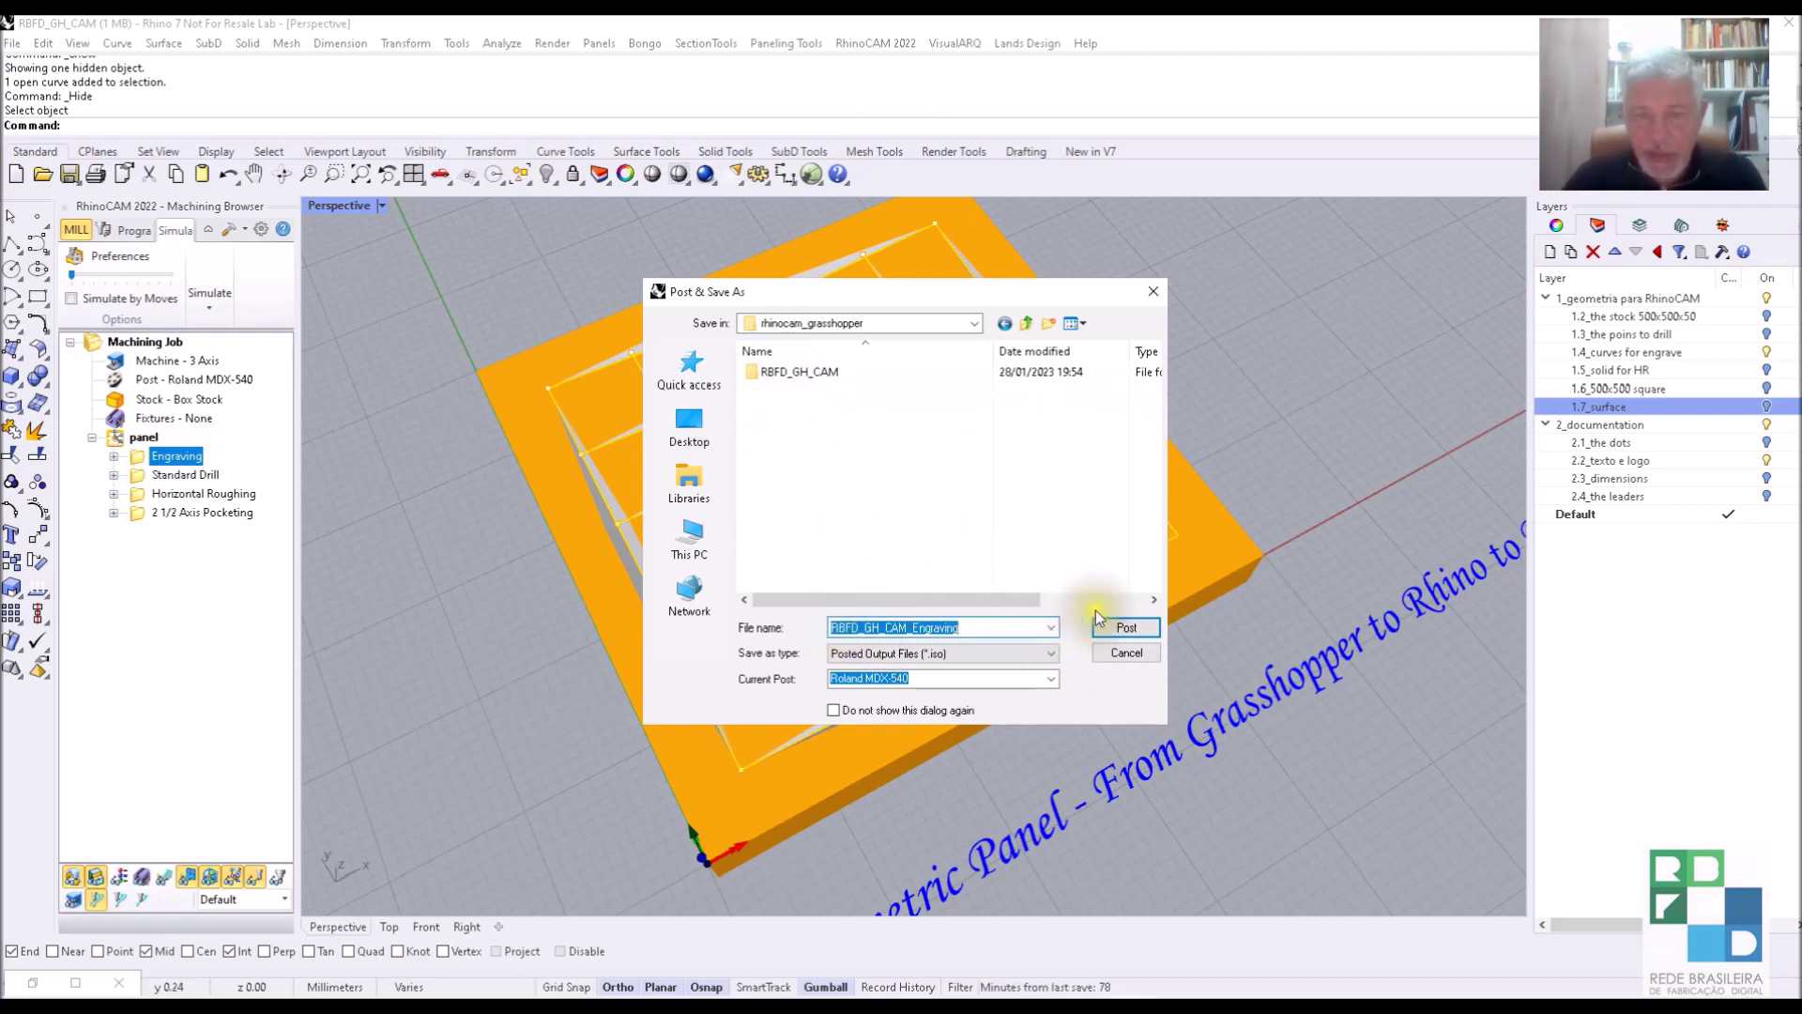
Post the engraving toolpath with the Mach3-MM post-processor, and view and close the generated code file.
left_click(1052, 678)
left_click_drag(1051, 586, 1010, 514)
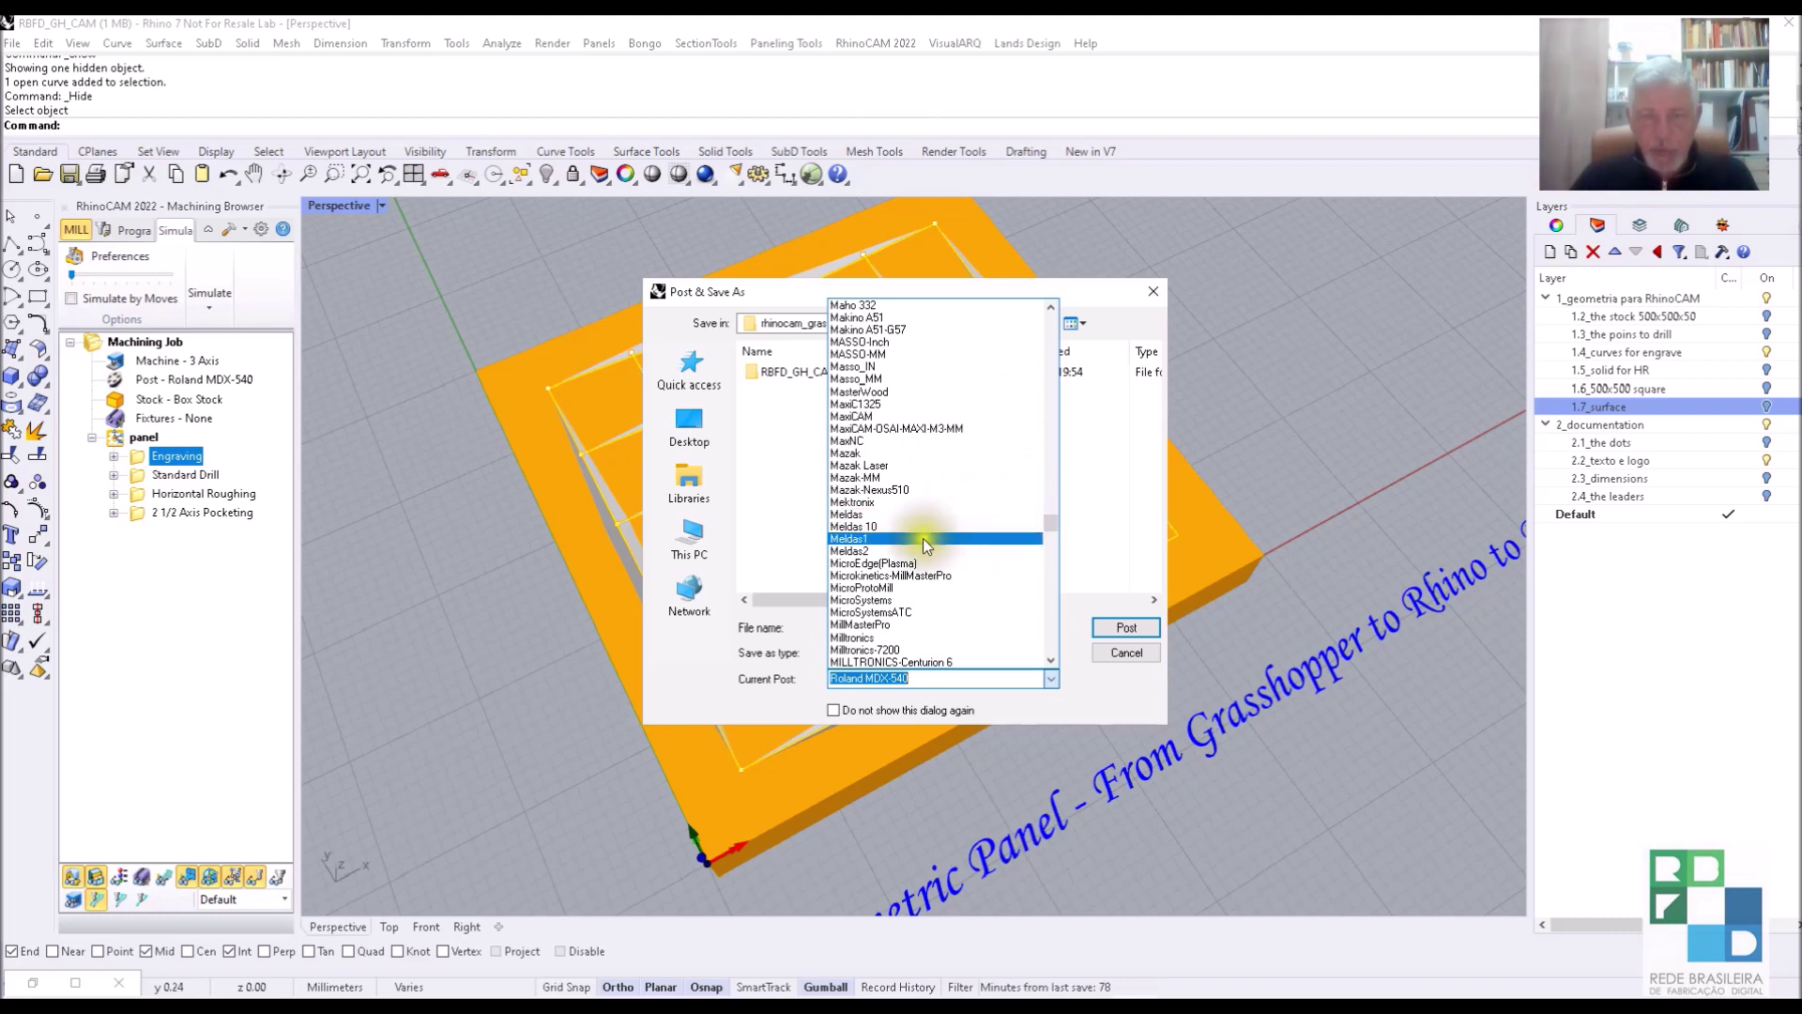
scroll(937, 563, "up", 4)
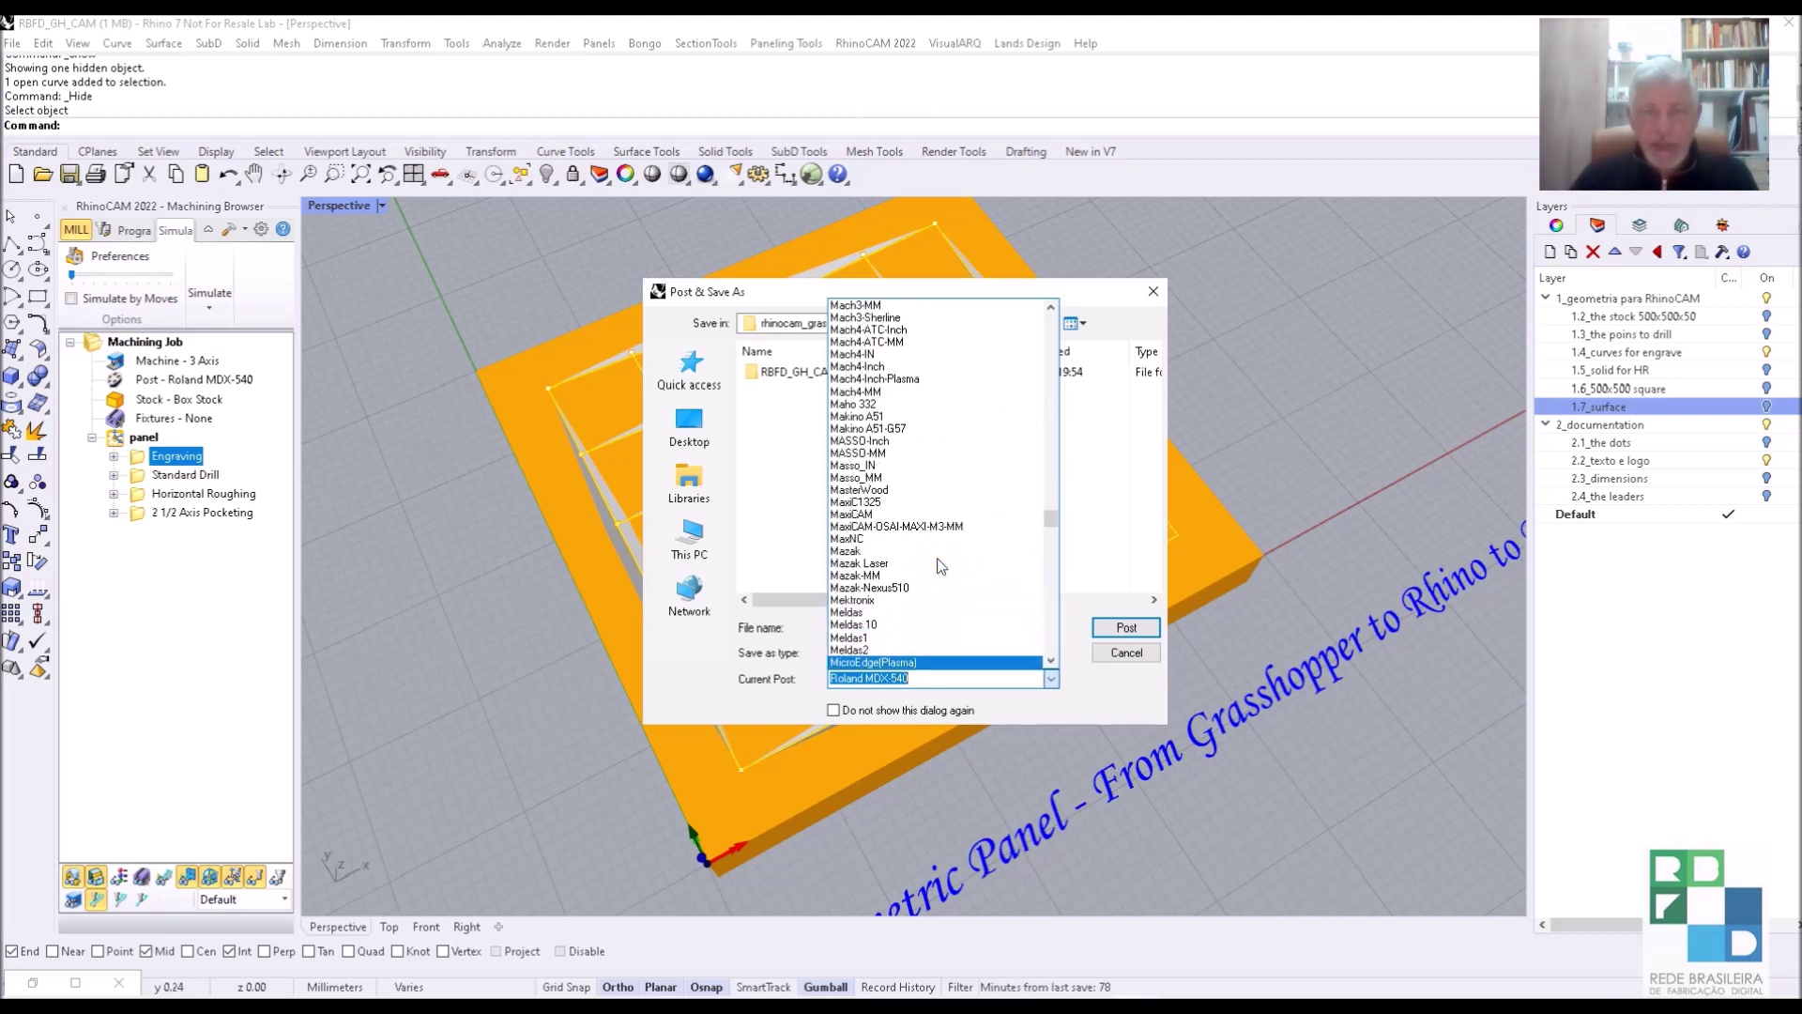
scroll(869, 349, "down", 1)
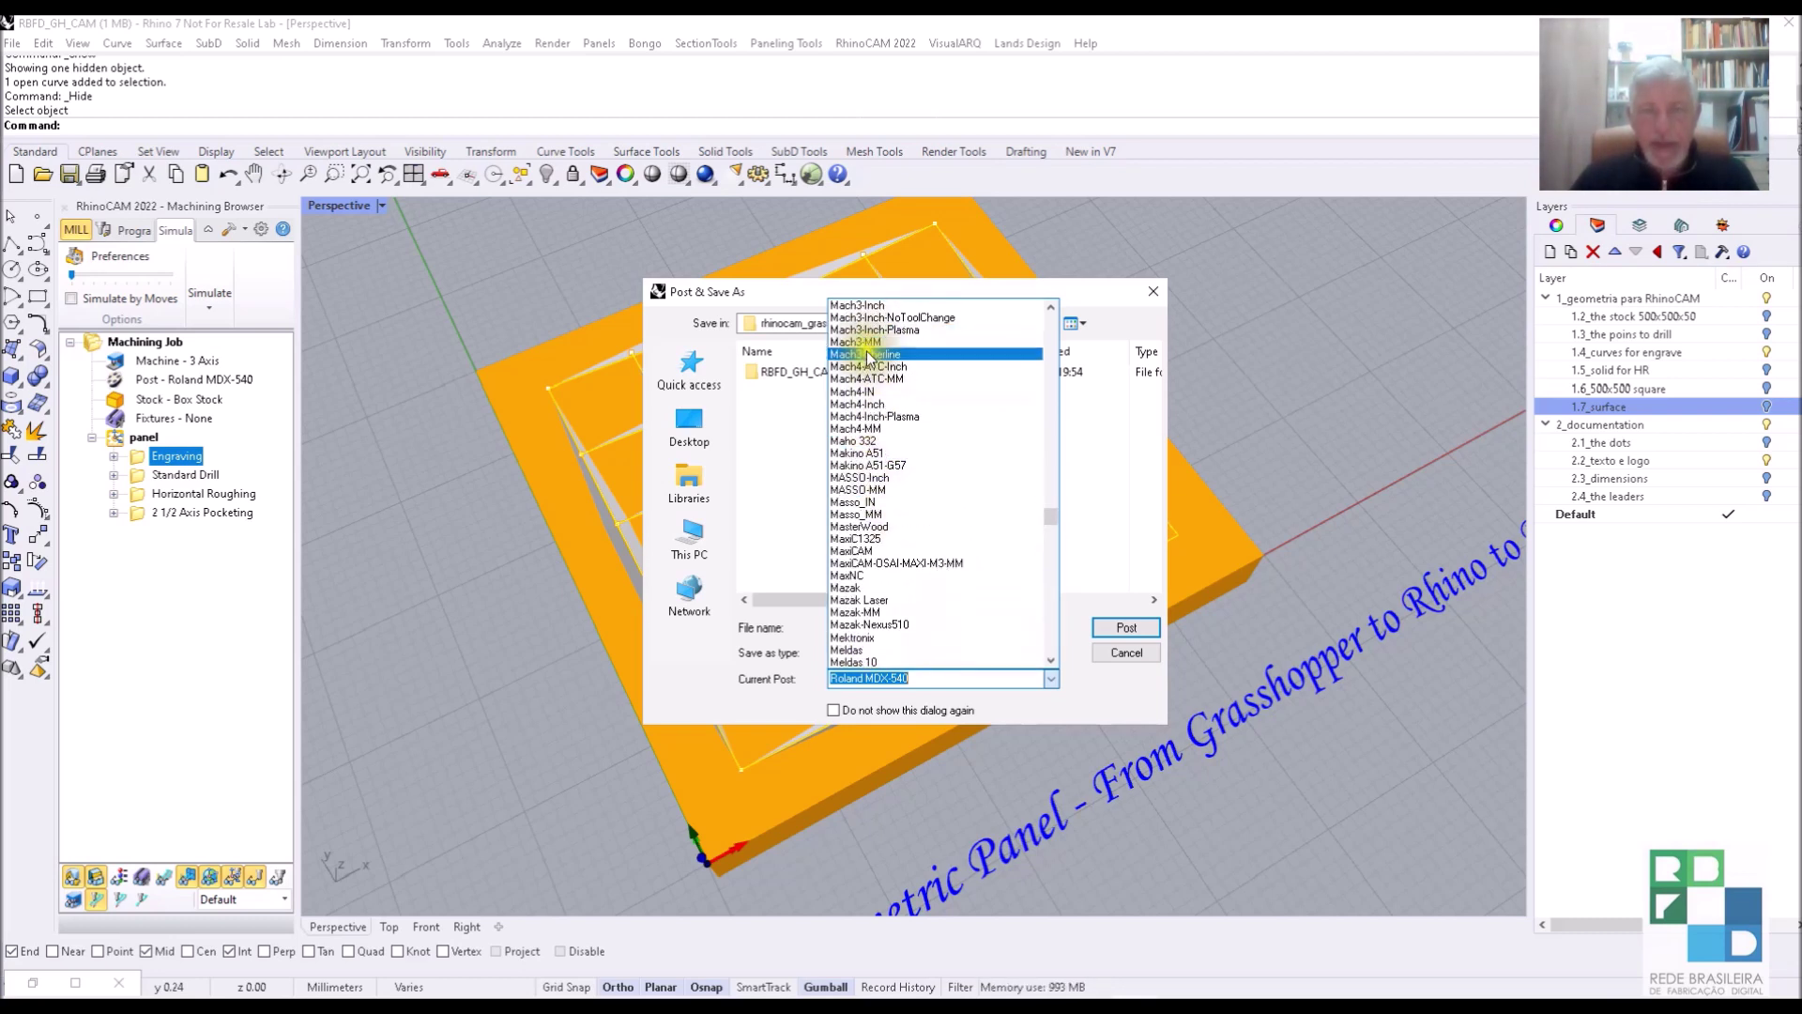
left_click(869, 343)
left_click(1124, 628)
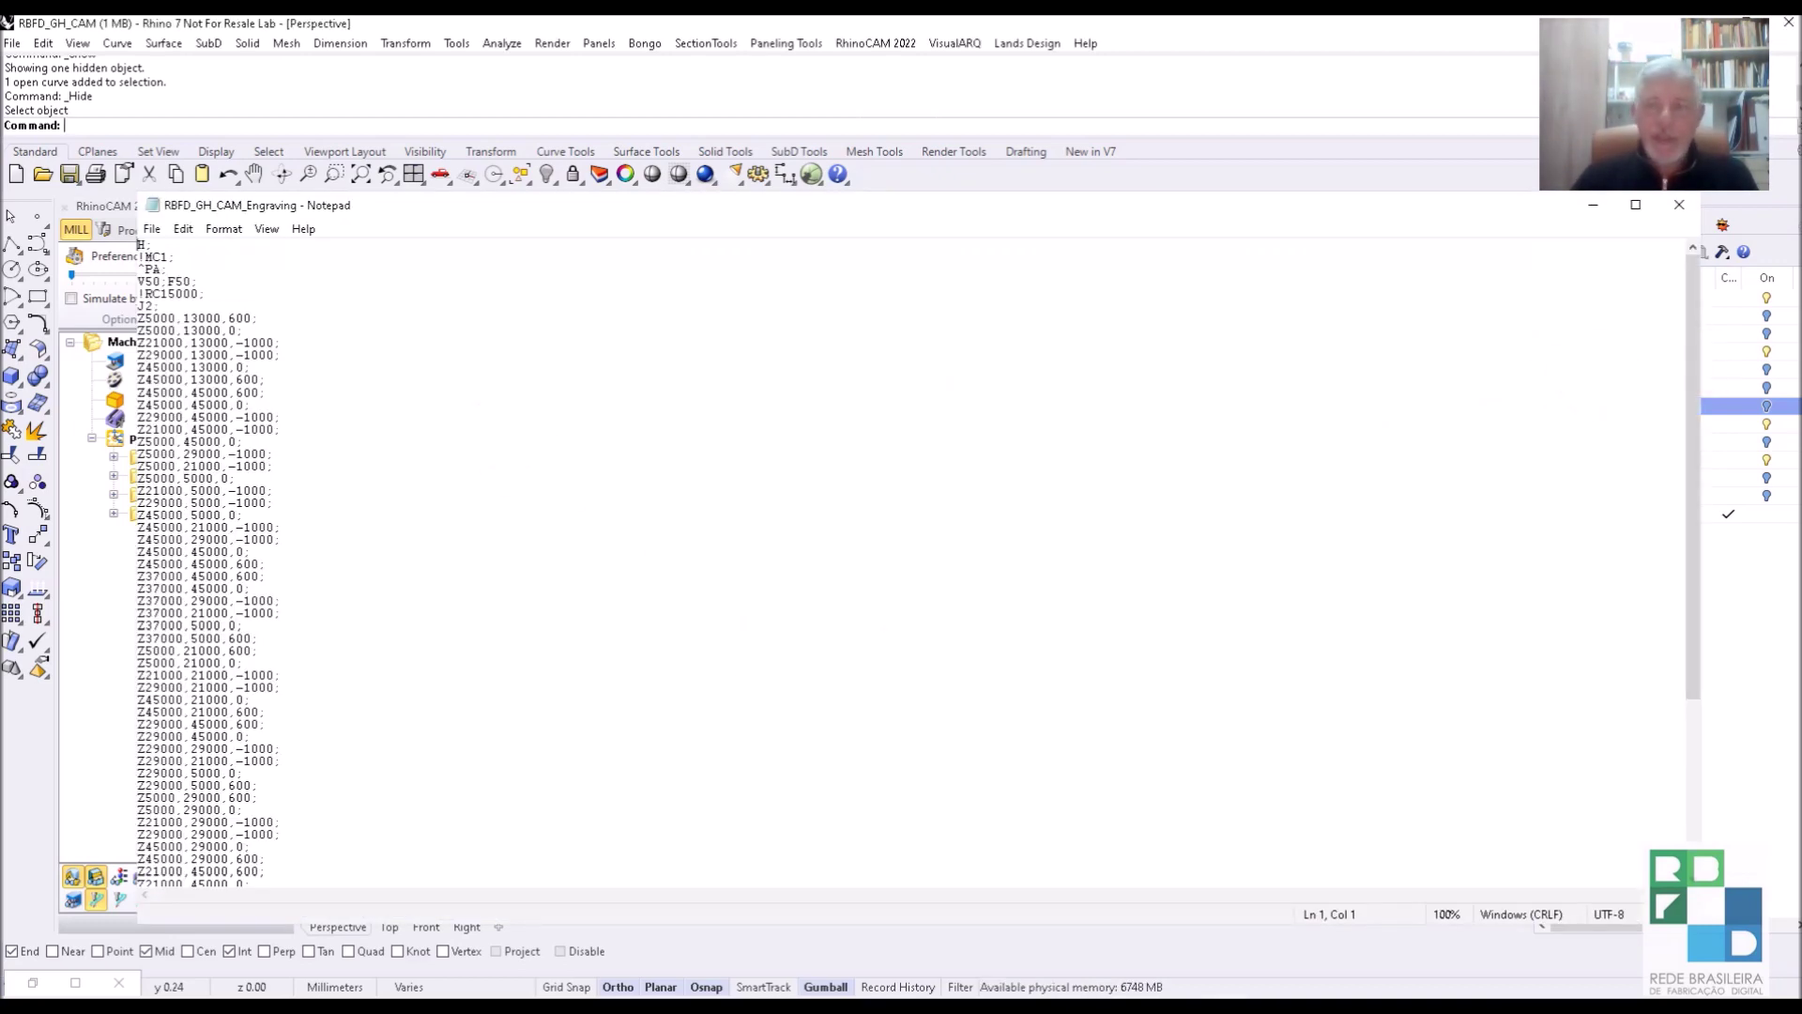
left_click_drag(1691, 389, 1655, 322)
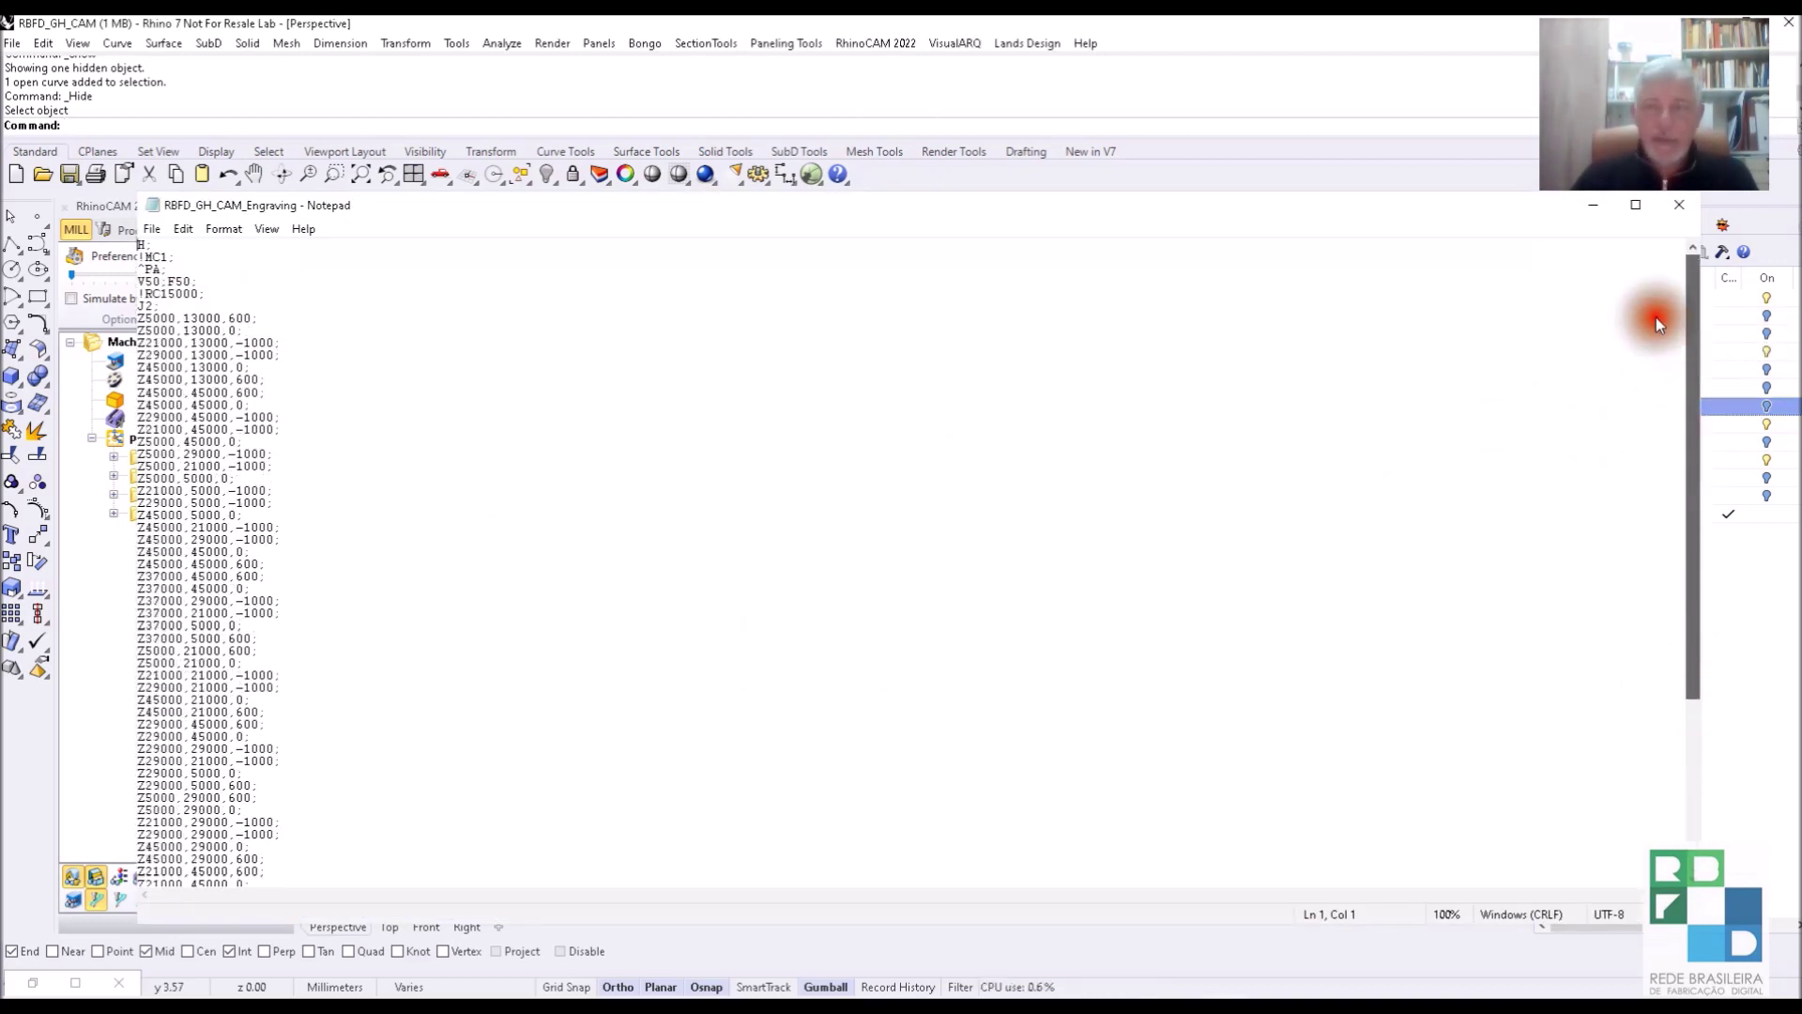
left_click(1679, 205)
Start posting the Standard Drill, Horizontal Roughing and 2 1/2 Axis Pocketing operations together.
left_click(182, 476)
left_click(172, 514, "shift")
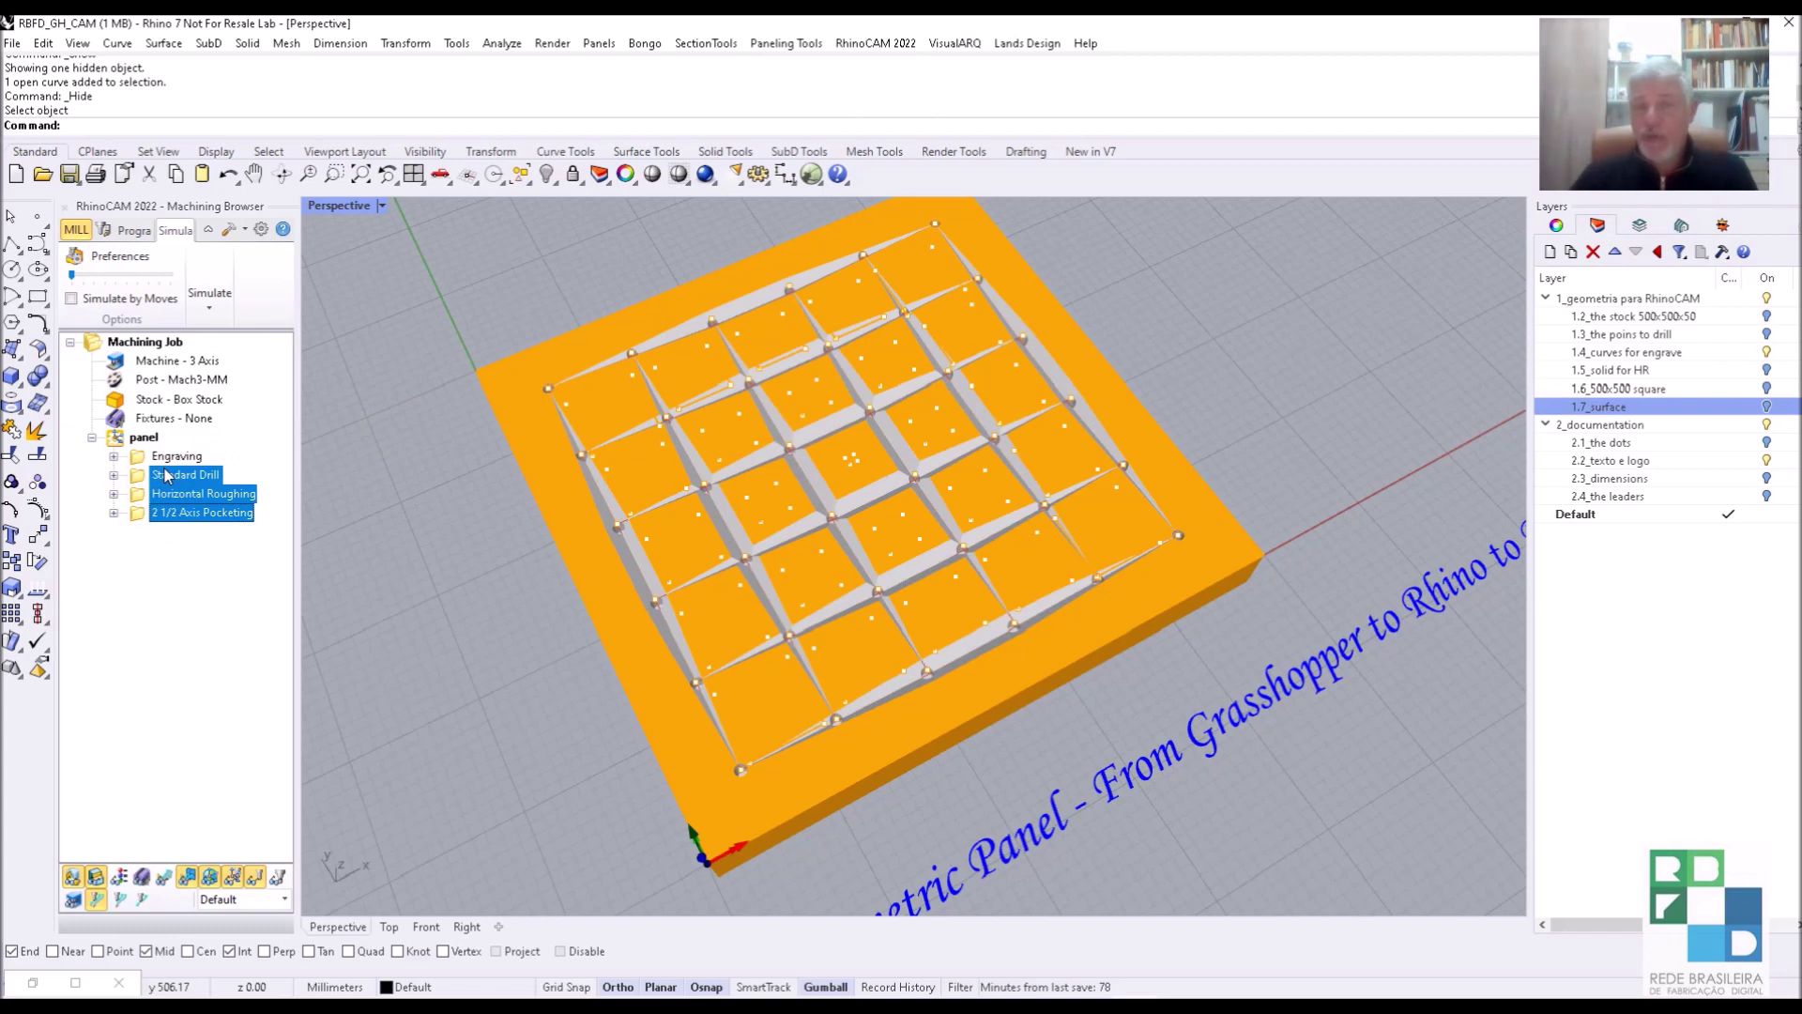
right_click(169, 474)
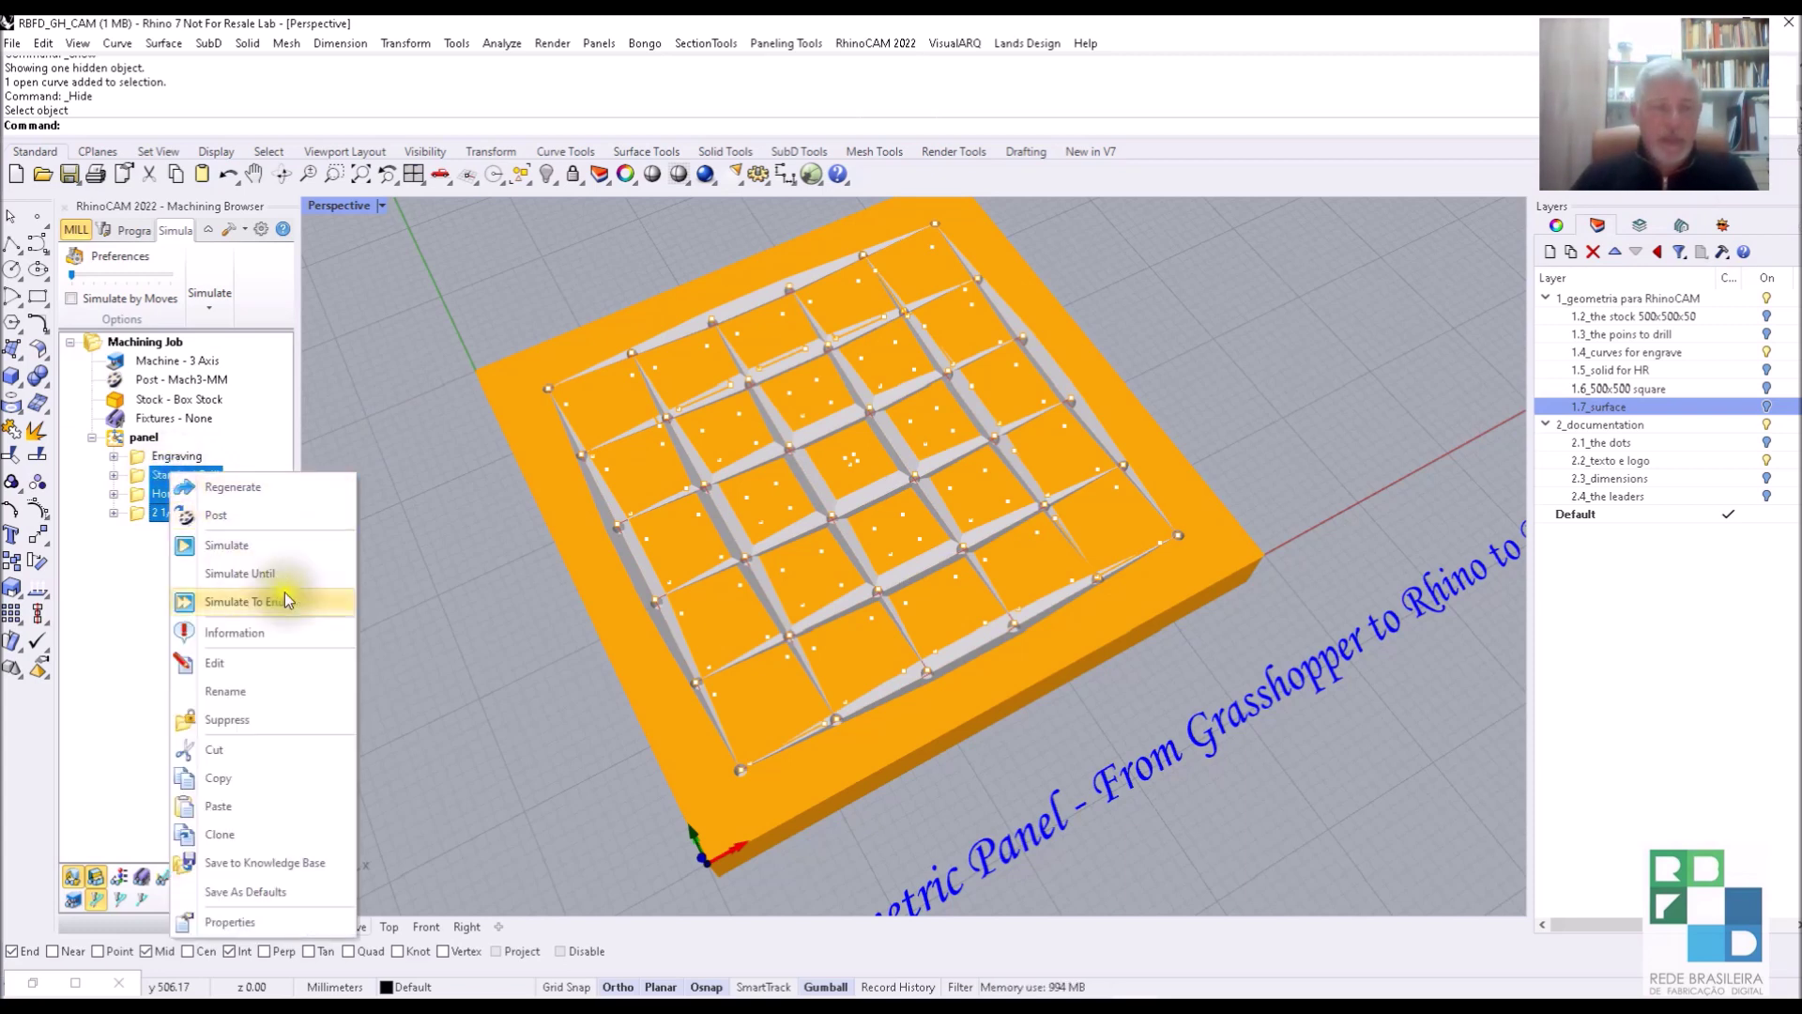
left_click(223, 522)
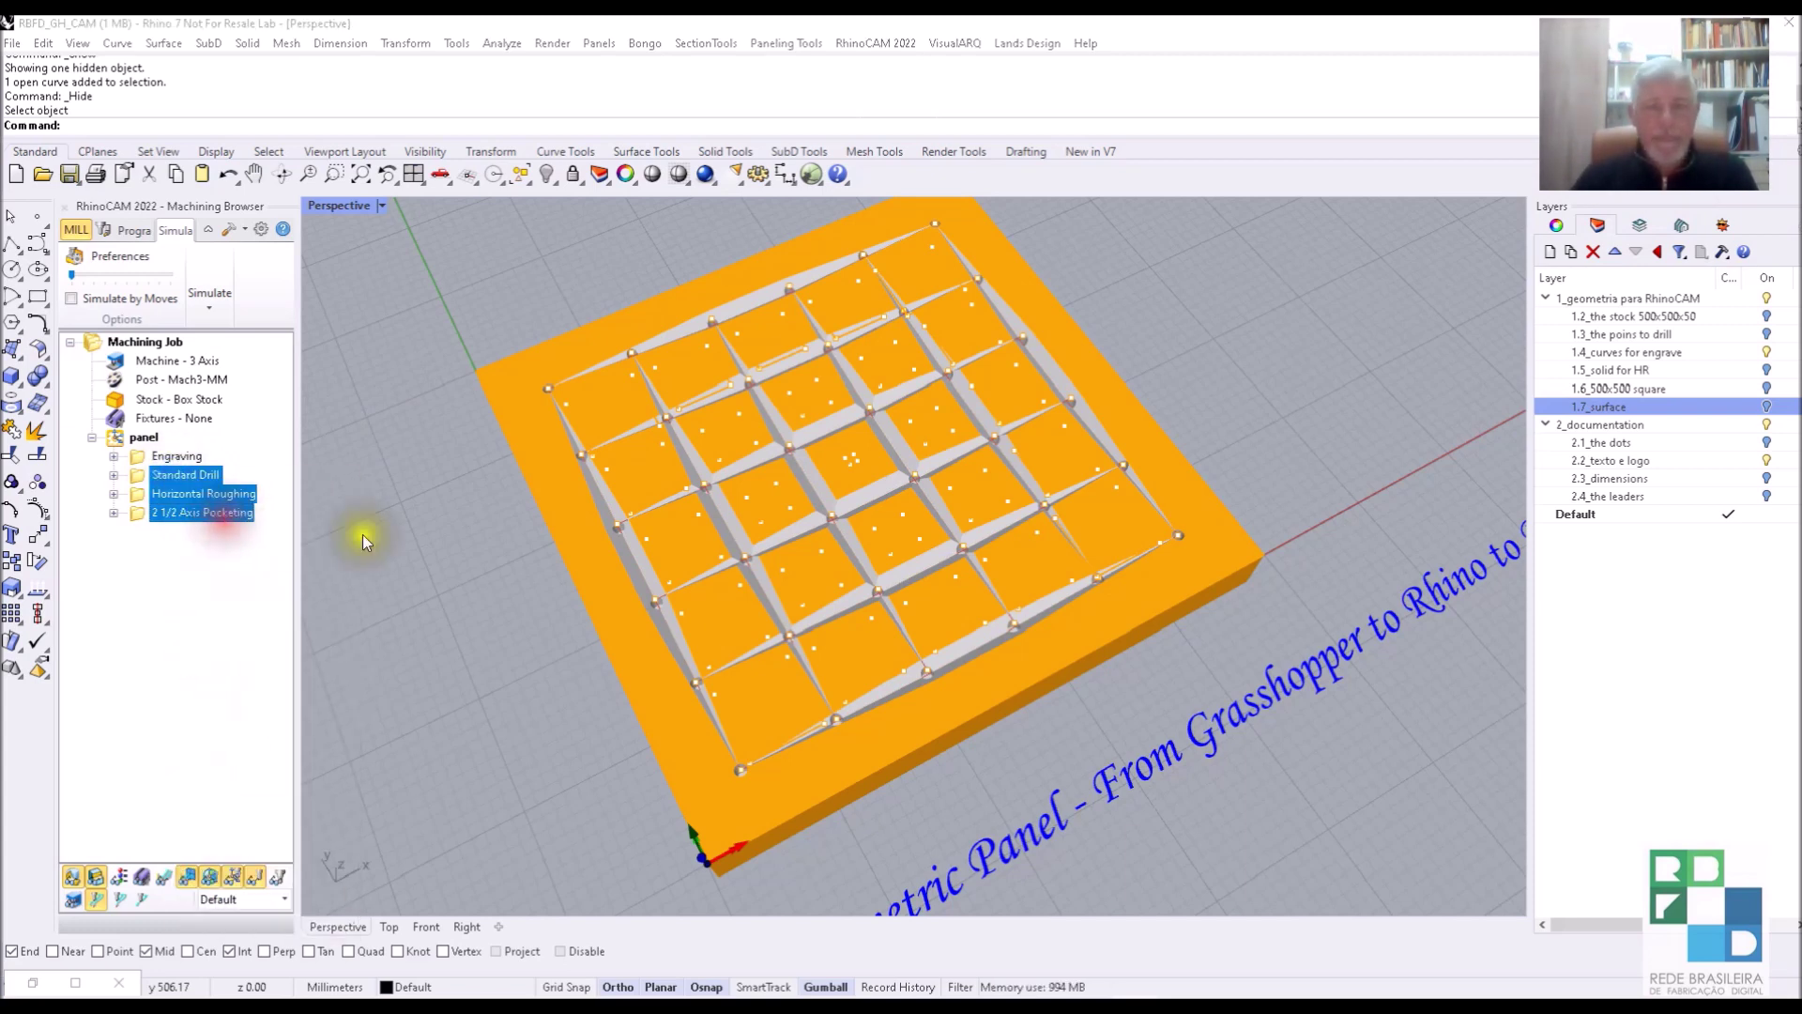
Choose Mach3-MM as the post-processor for the drilling, roughing and pocketing output.
left_click(1050, 678)
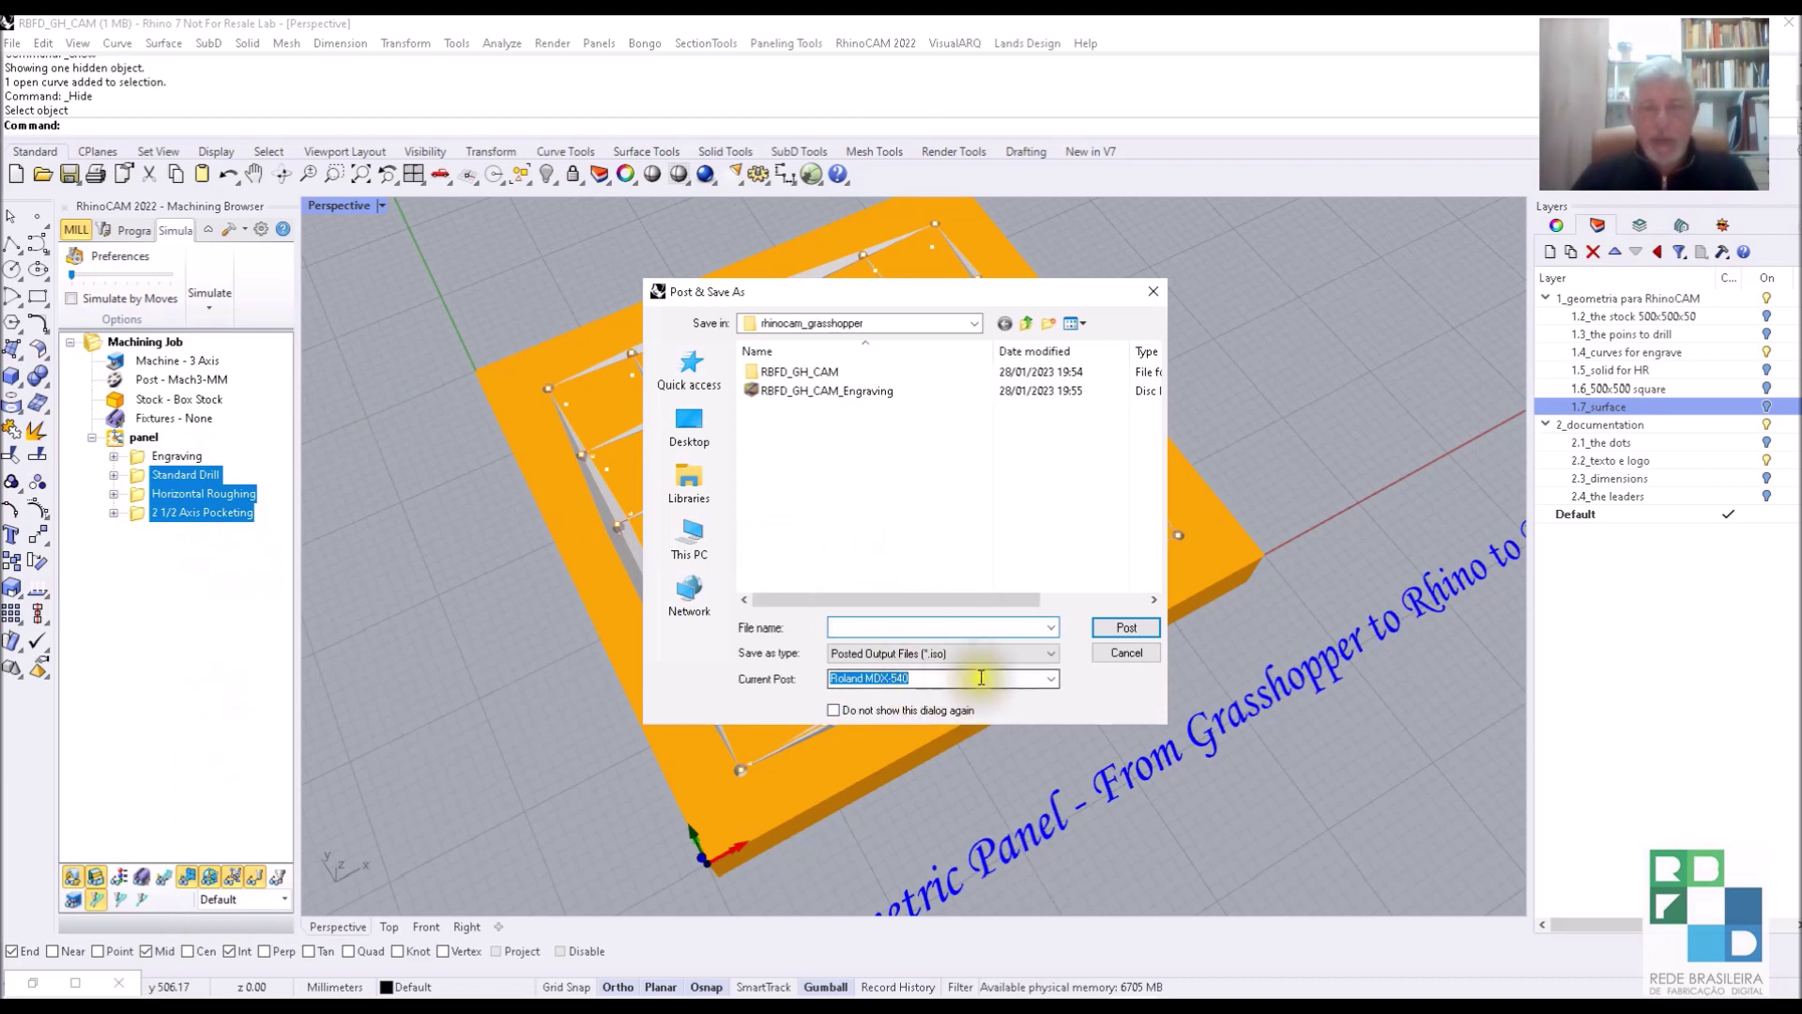
left_click(1055, 684)
scroll(946, 548, "up", 1)
scroll(946, 551, "up", 10)
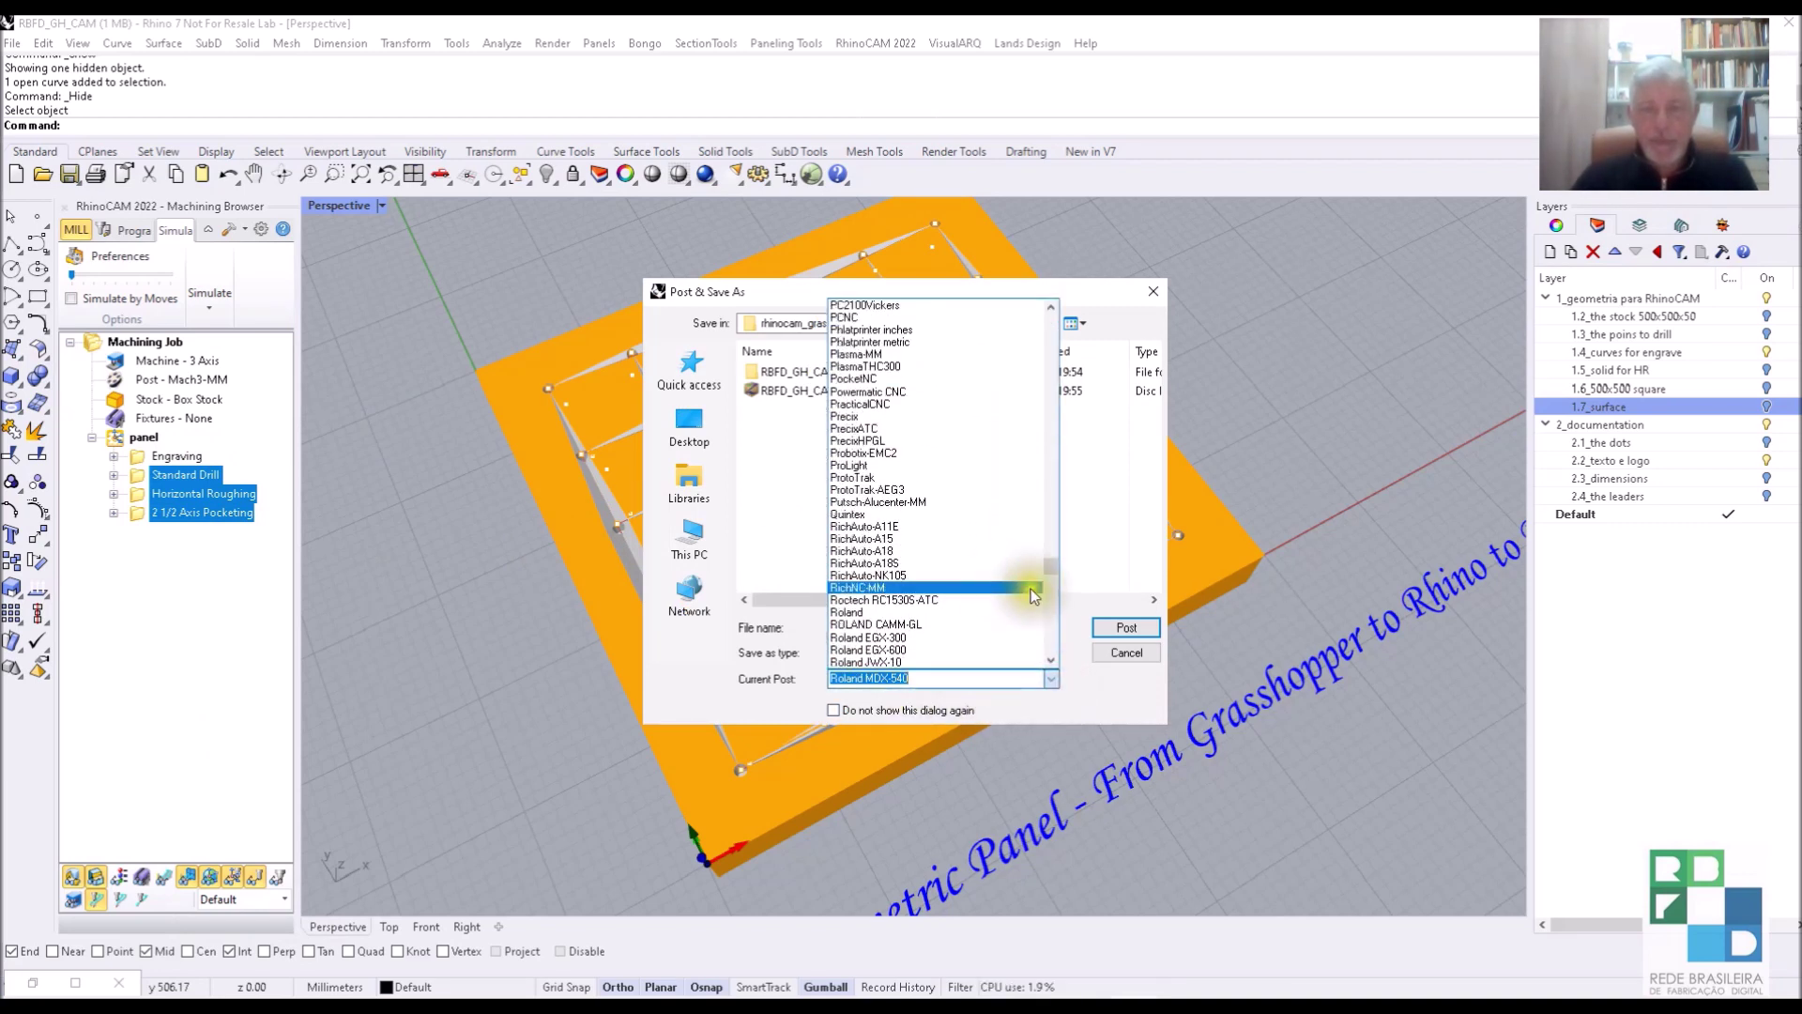
left_click_drag(1055, 565, 1050, 511)
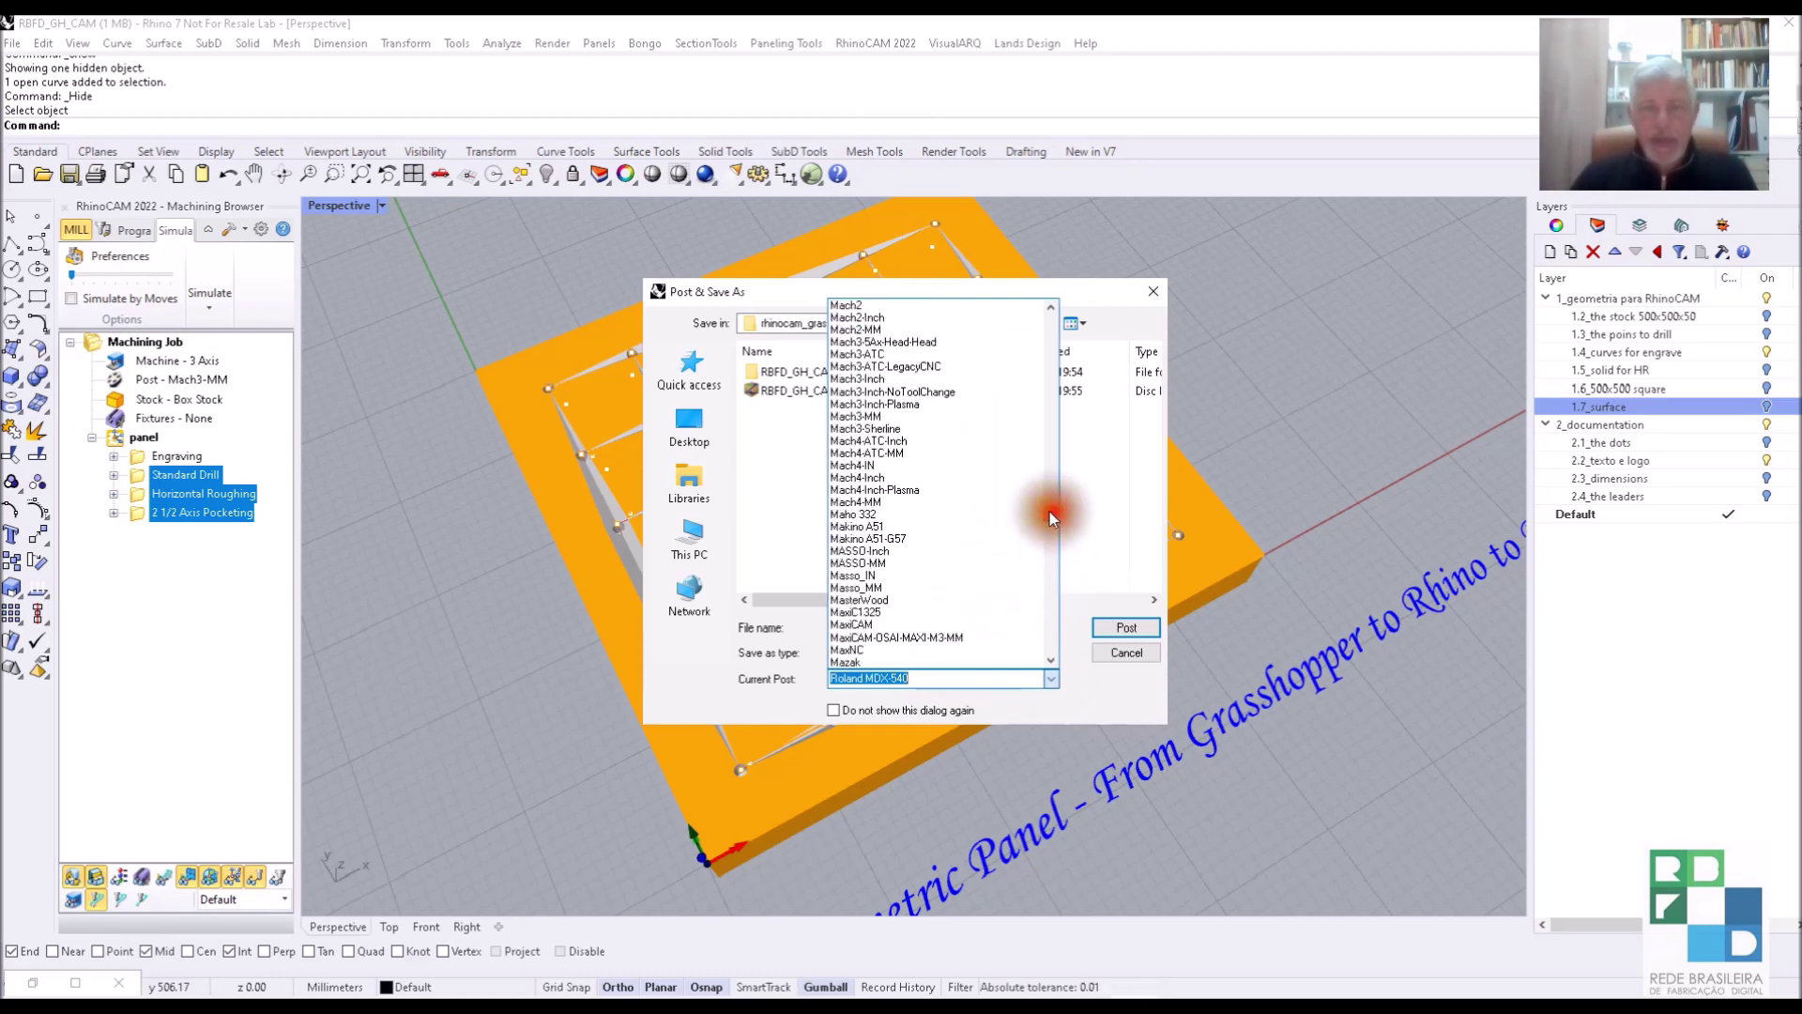
left_click(883, 419)
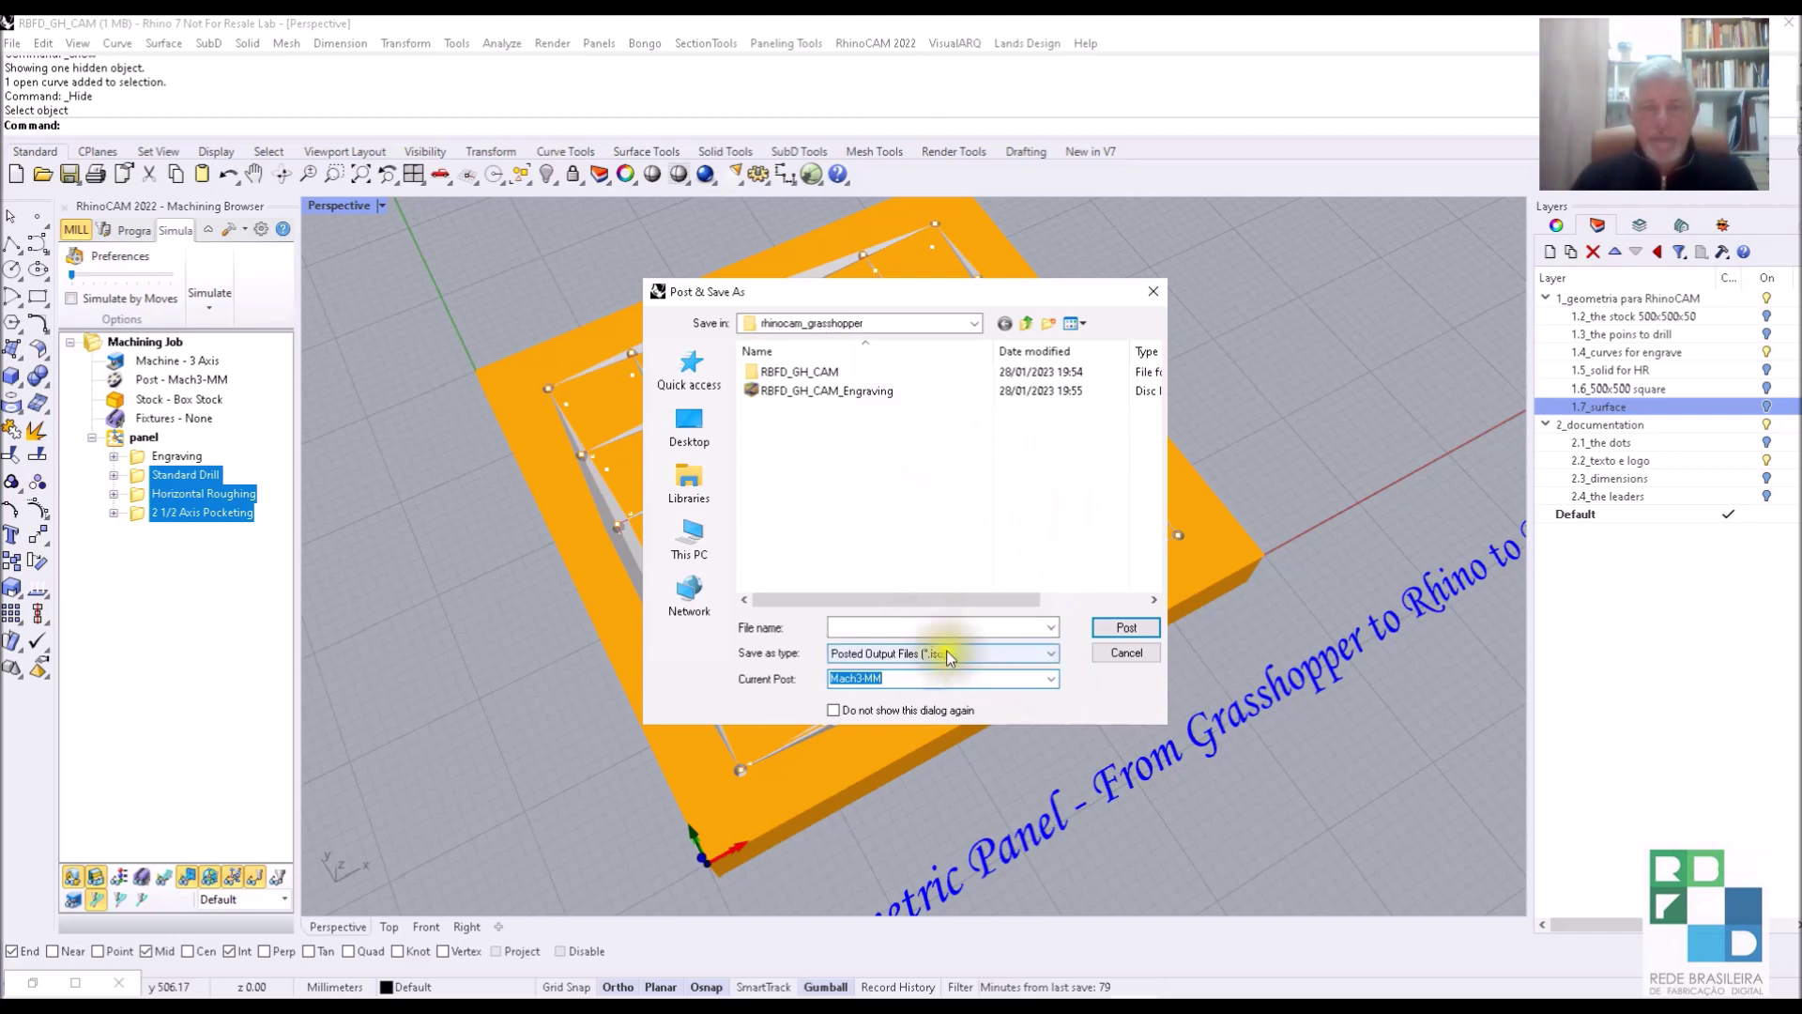
Name the posted output file RBFD_GH_CAM_flatmill10, basing the name on the existing engraving file.
left_click(985, 629)
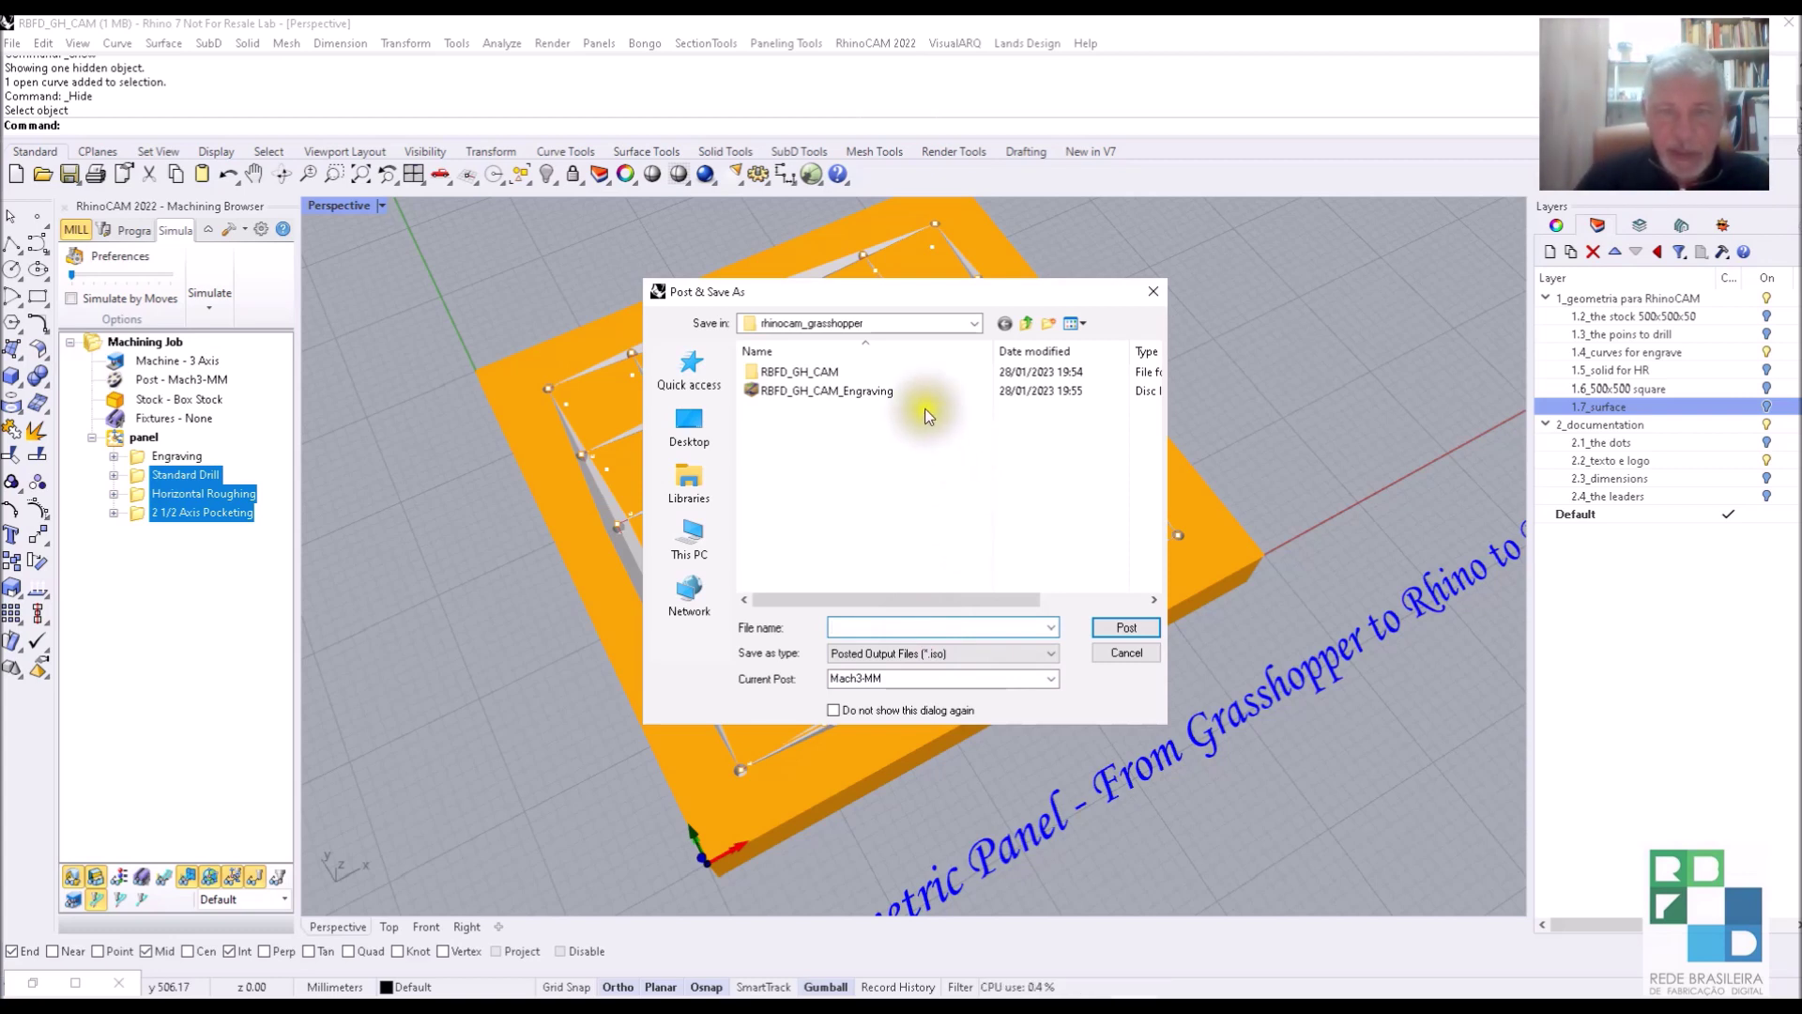
left_click(869, 392)
double_click(981, 625)
left_click(981, 625)
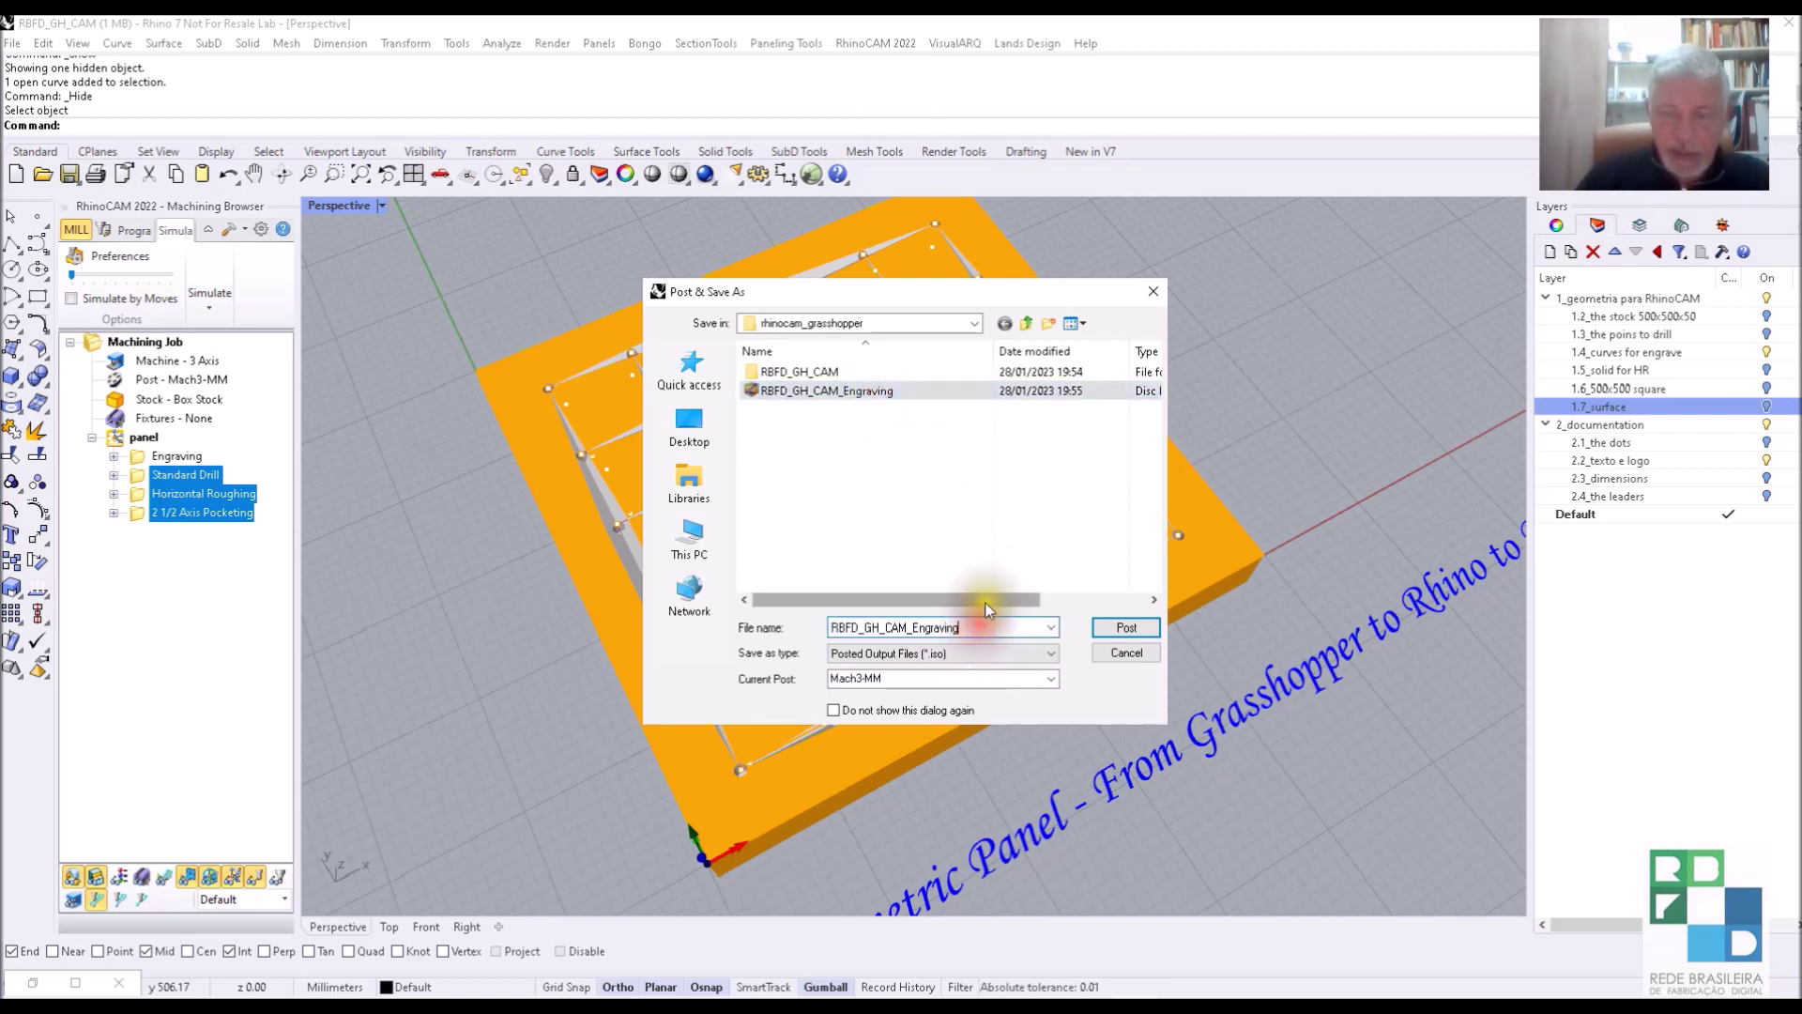
key("BackSpace")
key("BackSpace")
key("BackSpace")
key("BackSpace")
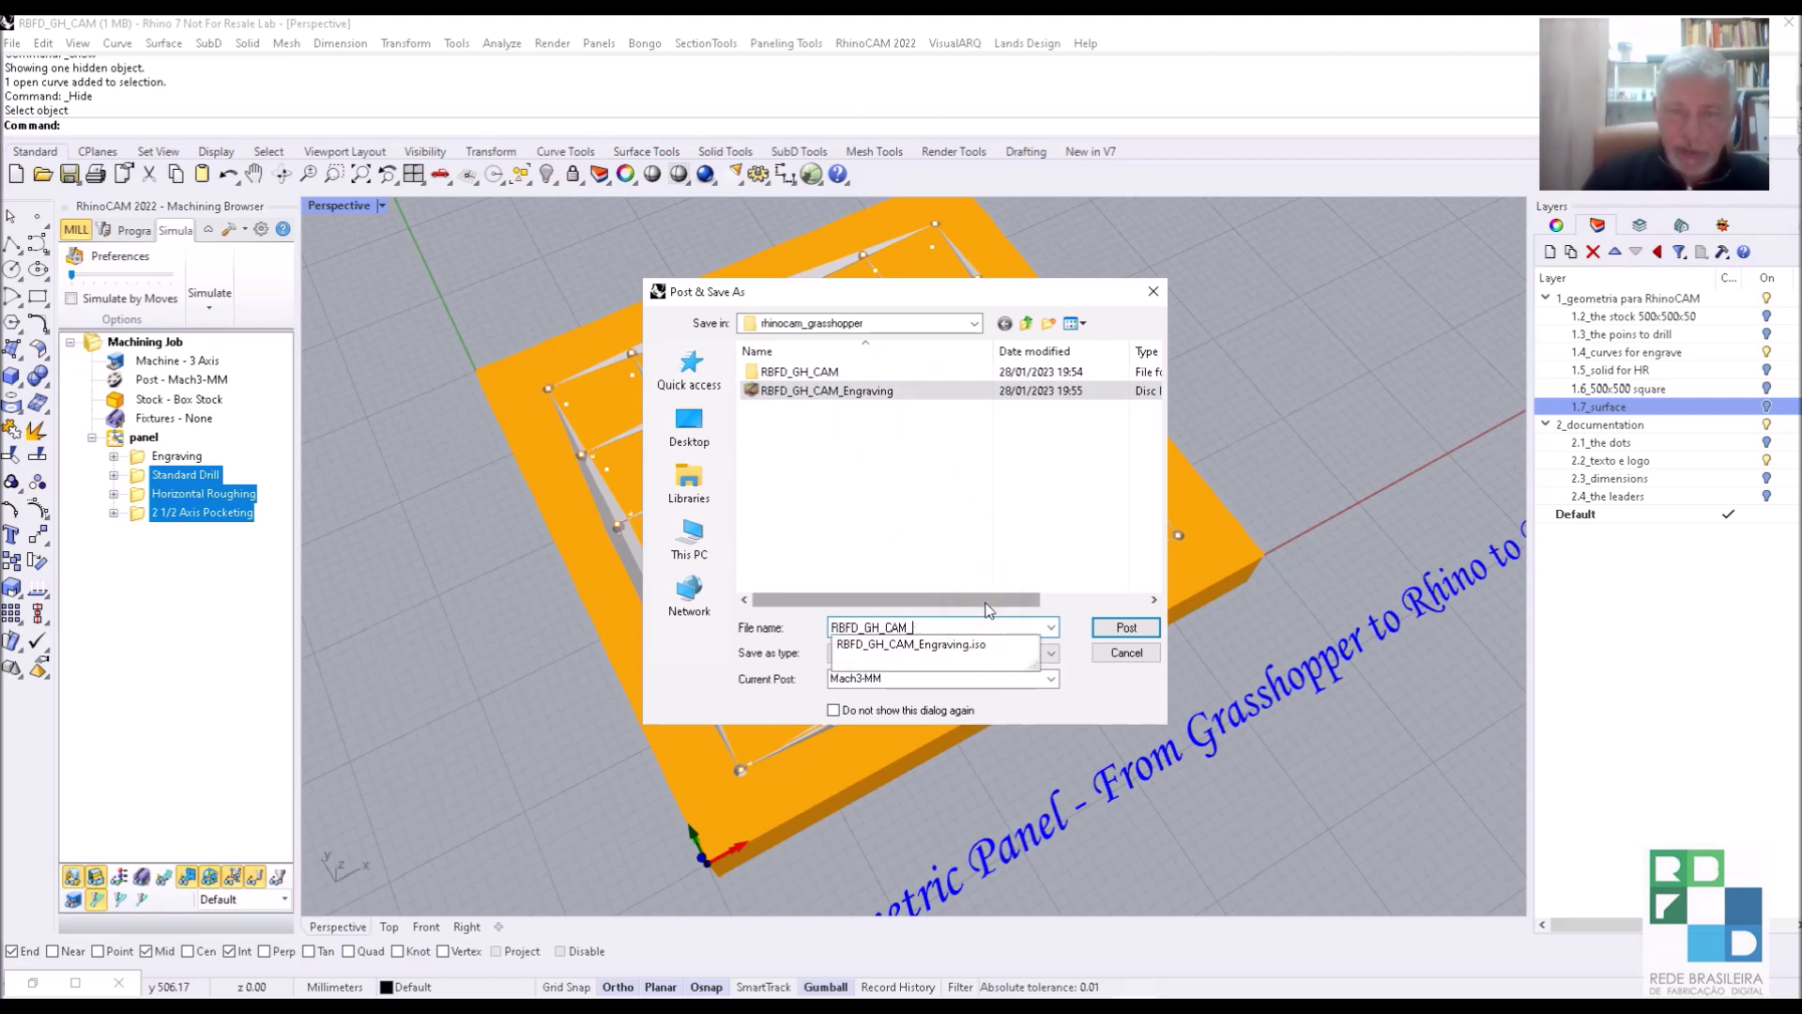
type("flat")
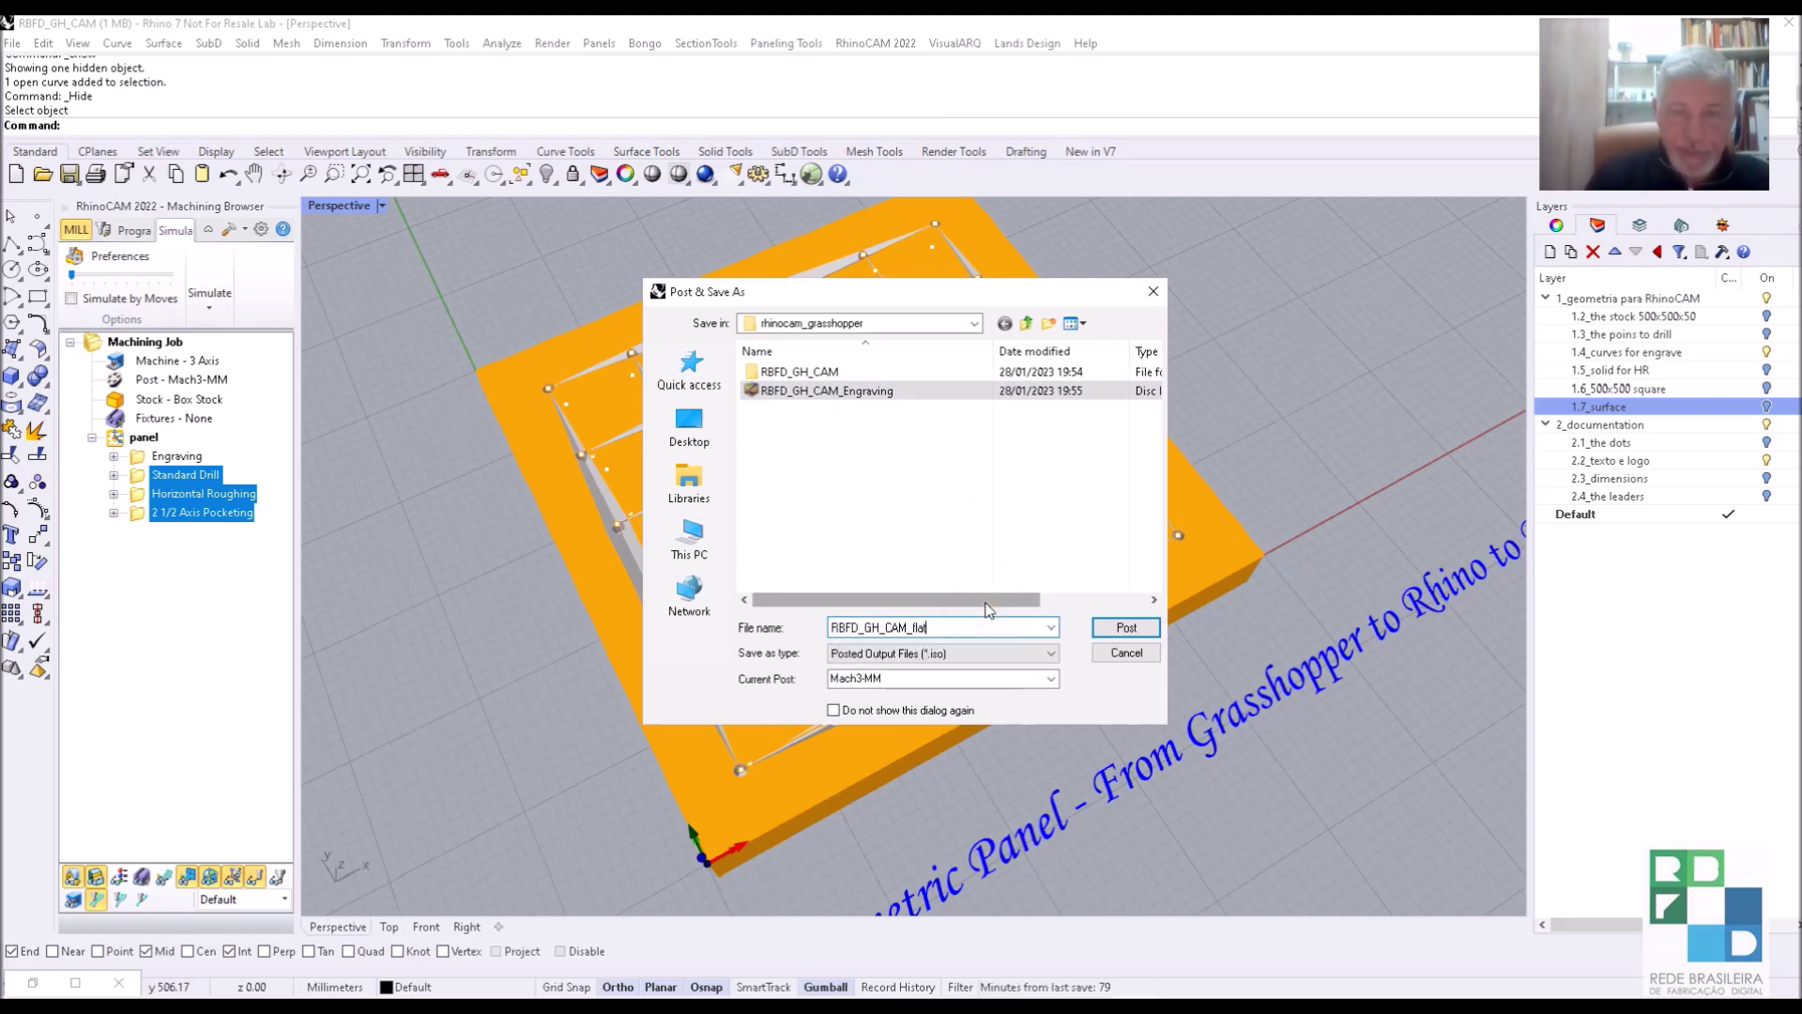
type("mill10")
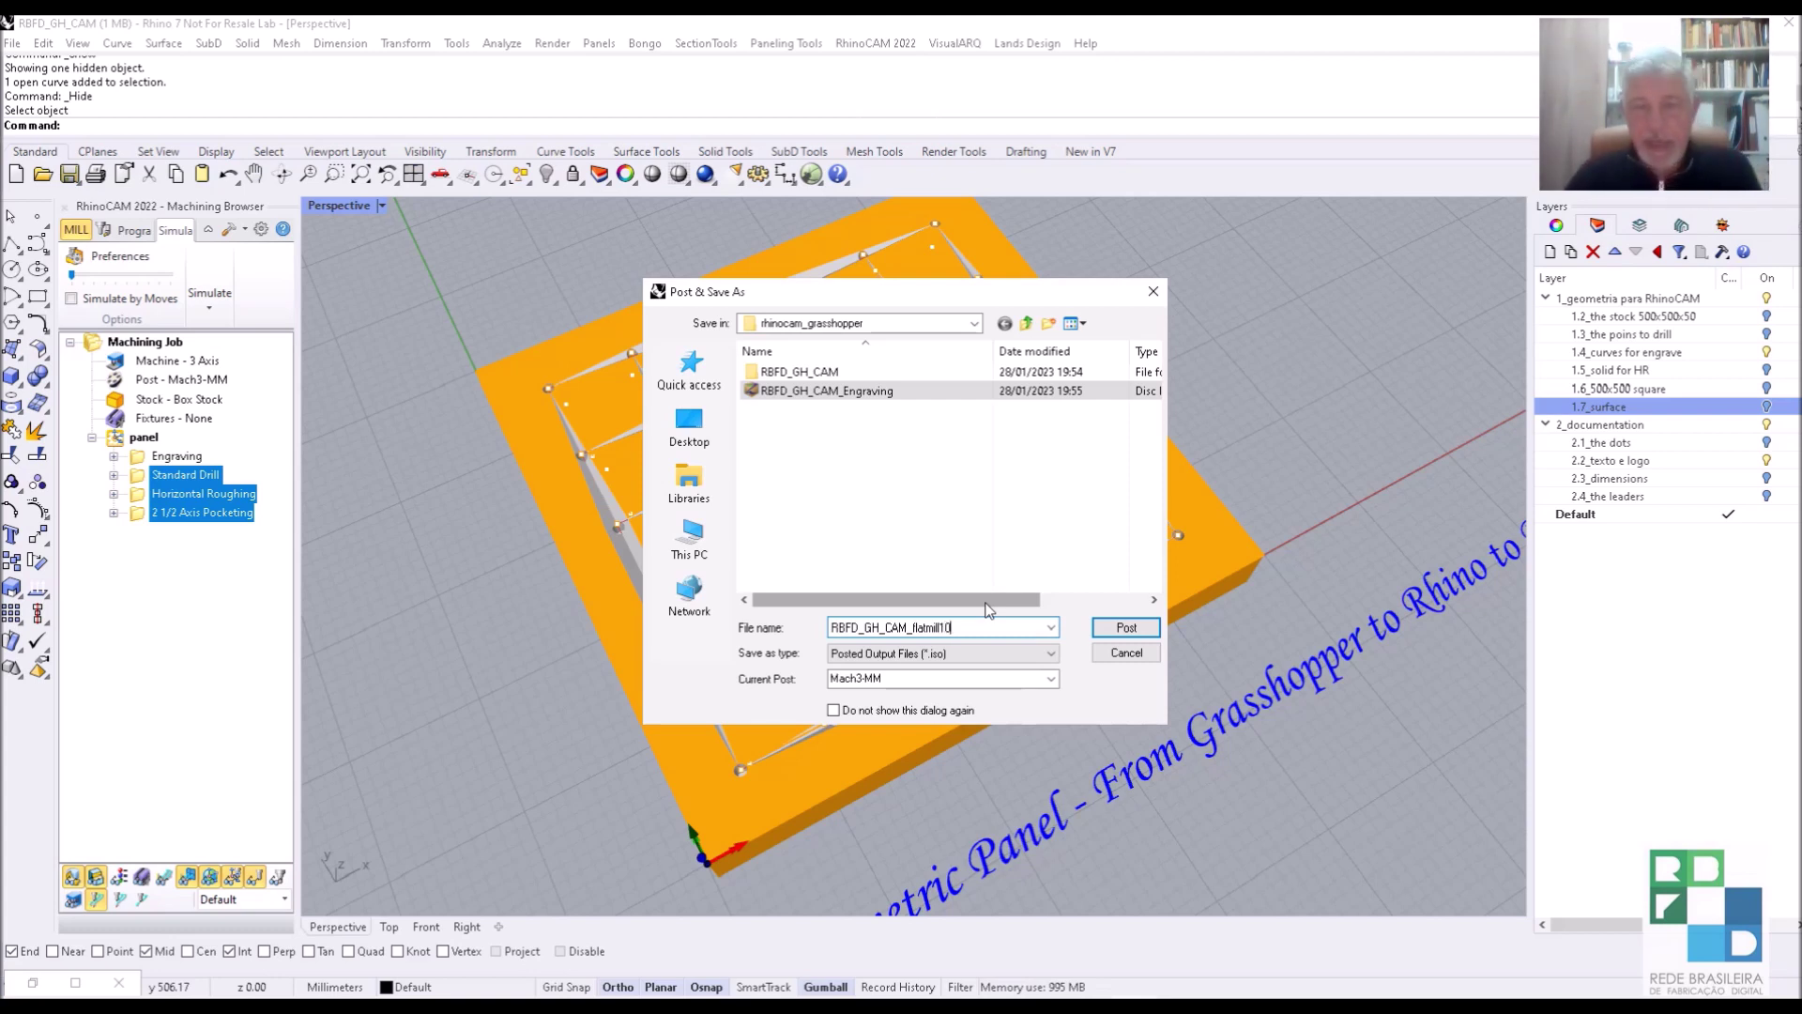
Post the drilling, roughing and pocketing toolpaths, and view and close the generated code file.
left_click(1124, 629)
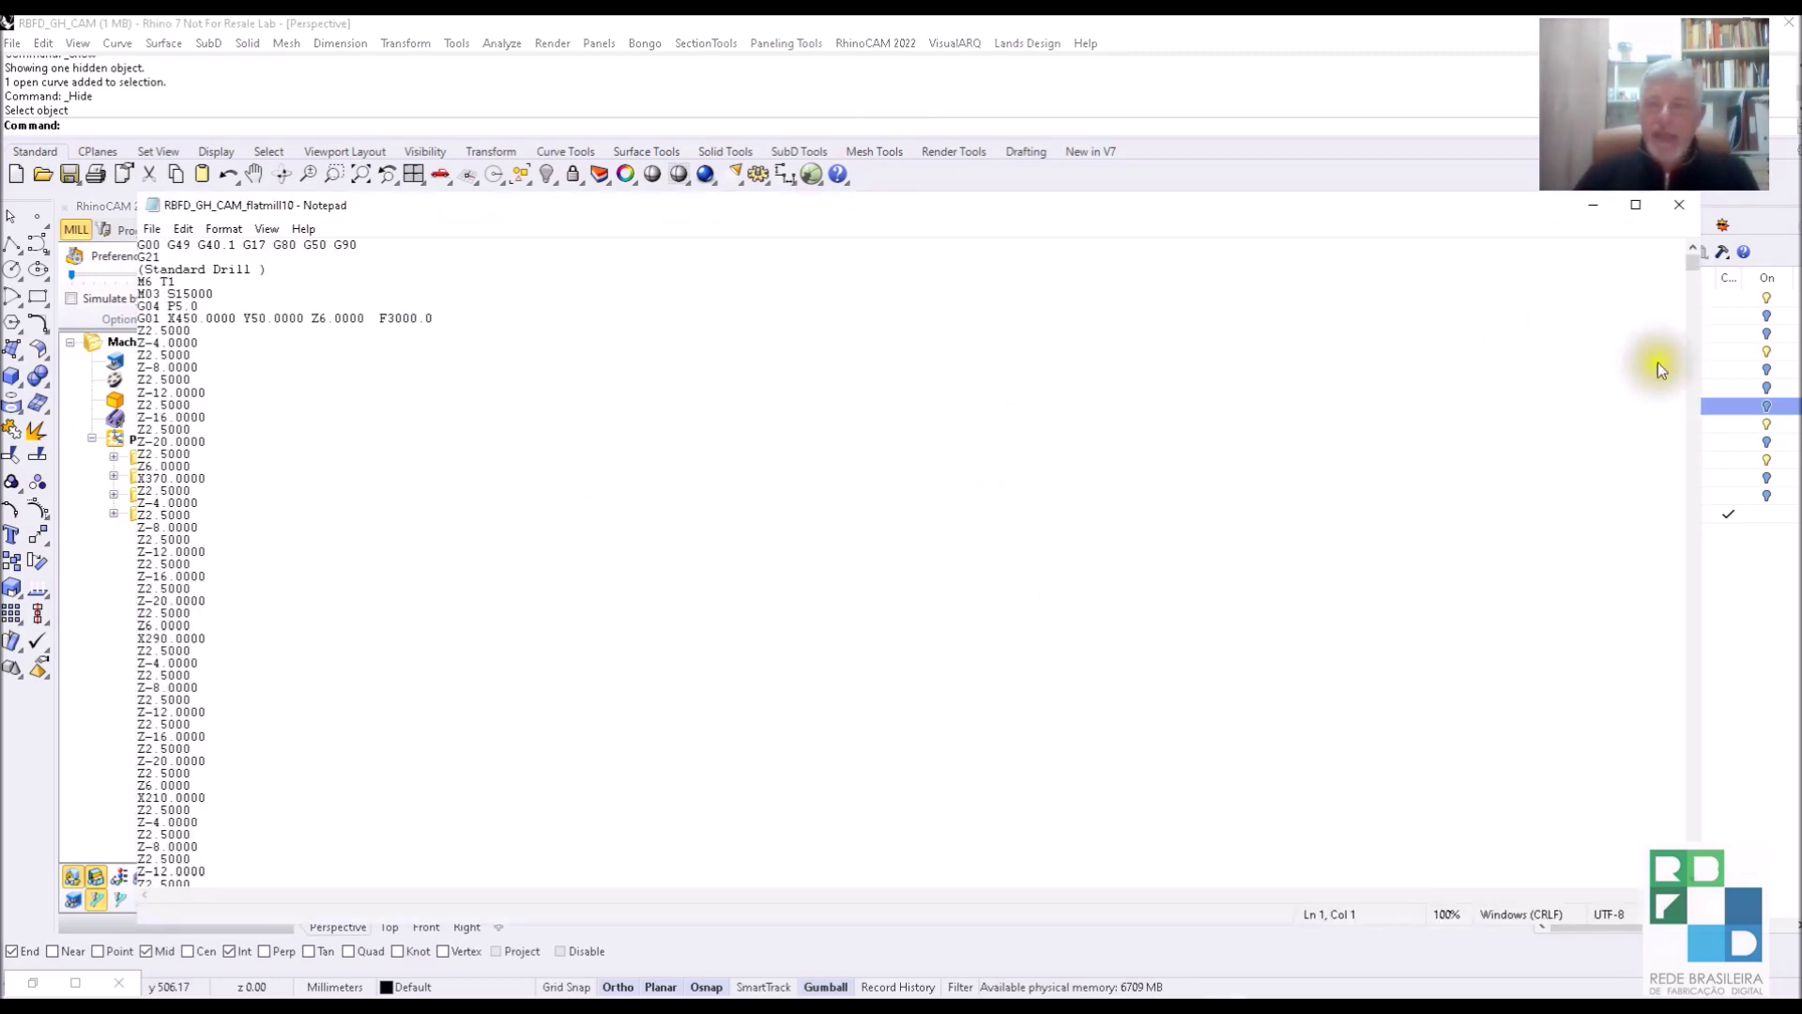
left_click_drag(1691, 257, 1712, 220)
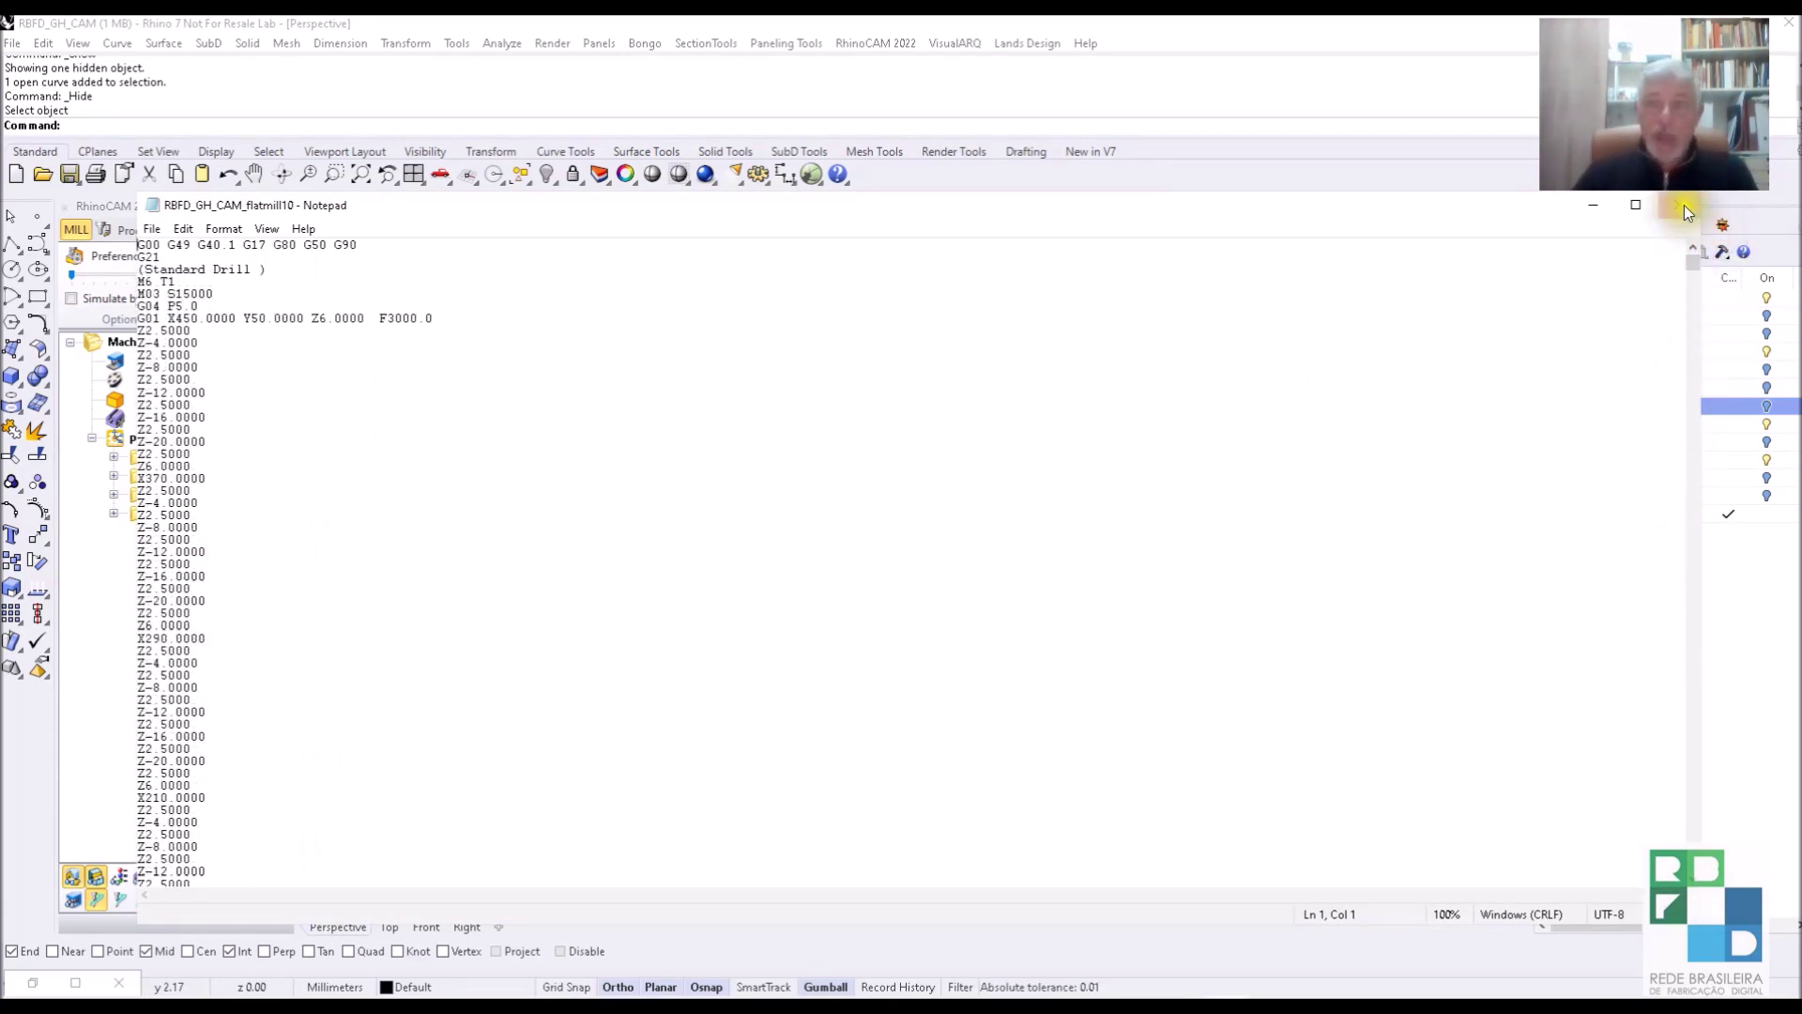
left_click(1679, 205)
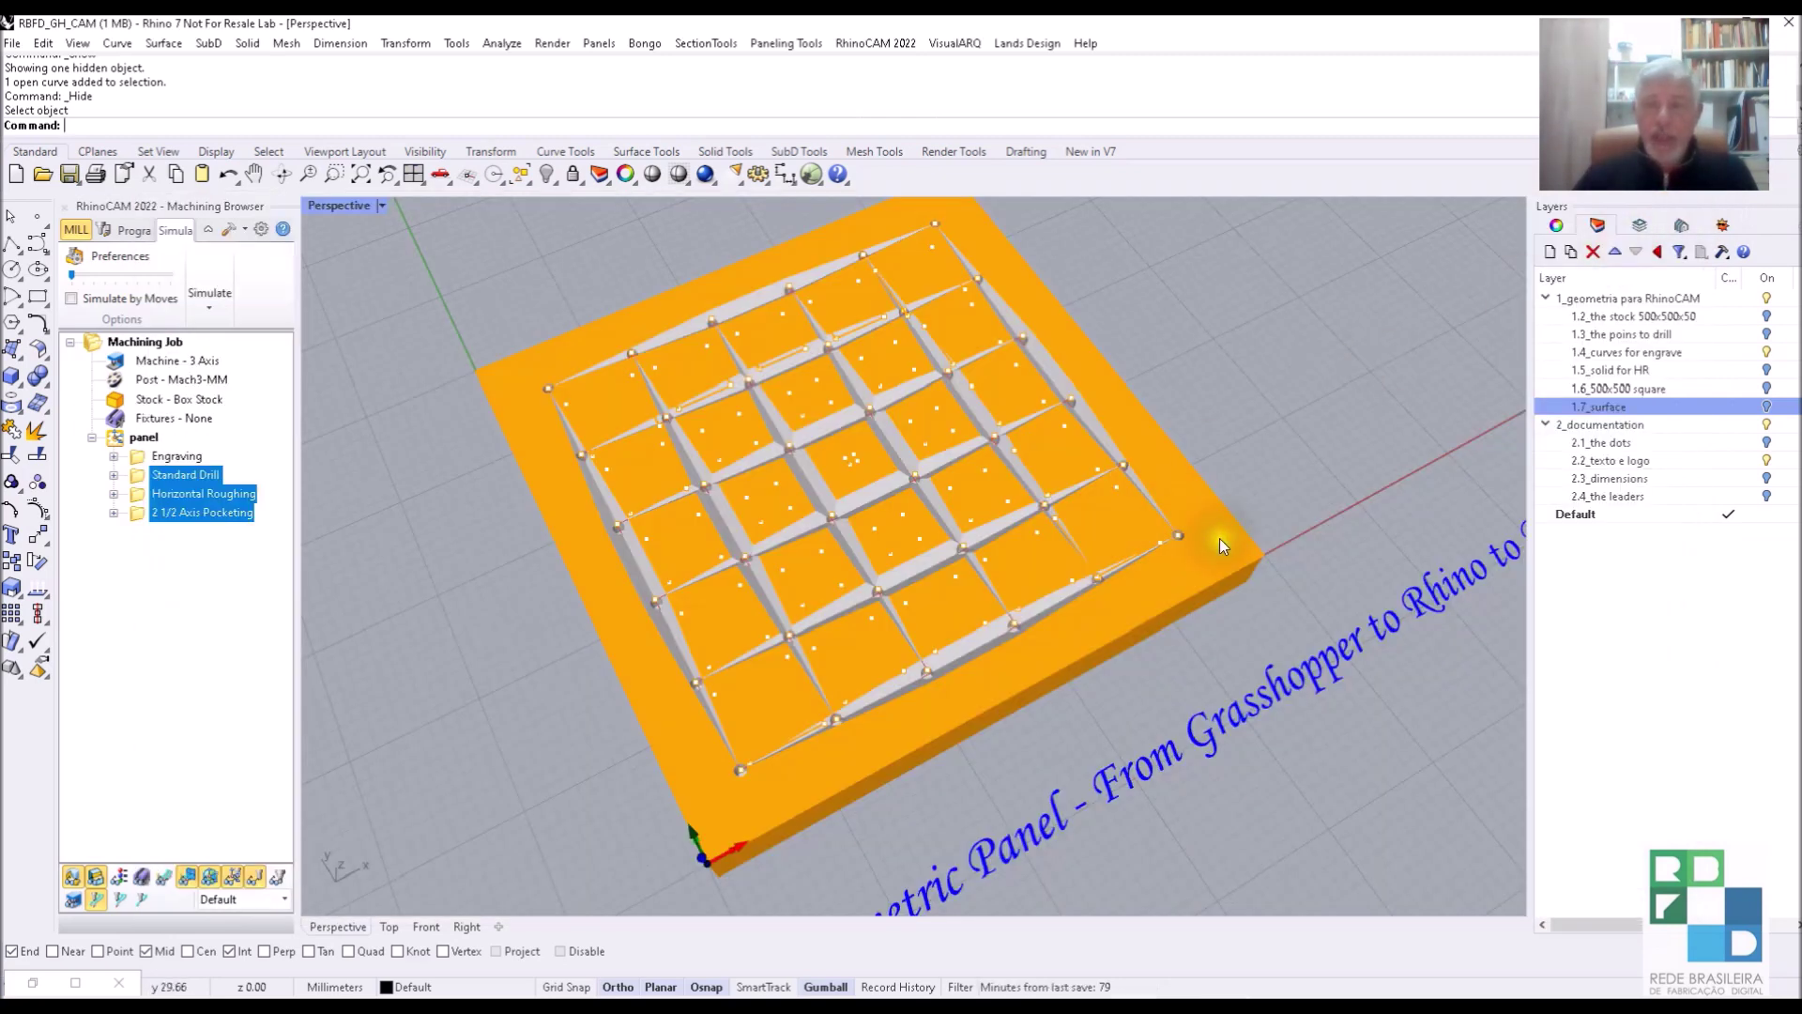
Switch to the Grasshopper definition attractor point_RBFD and review its component groups, from the engraving curves to the title block.
right_click_drag(1214, 535, 1781, 453)
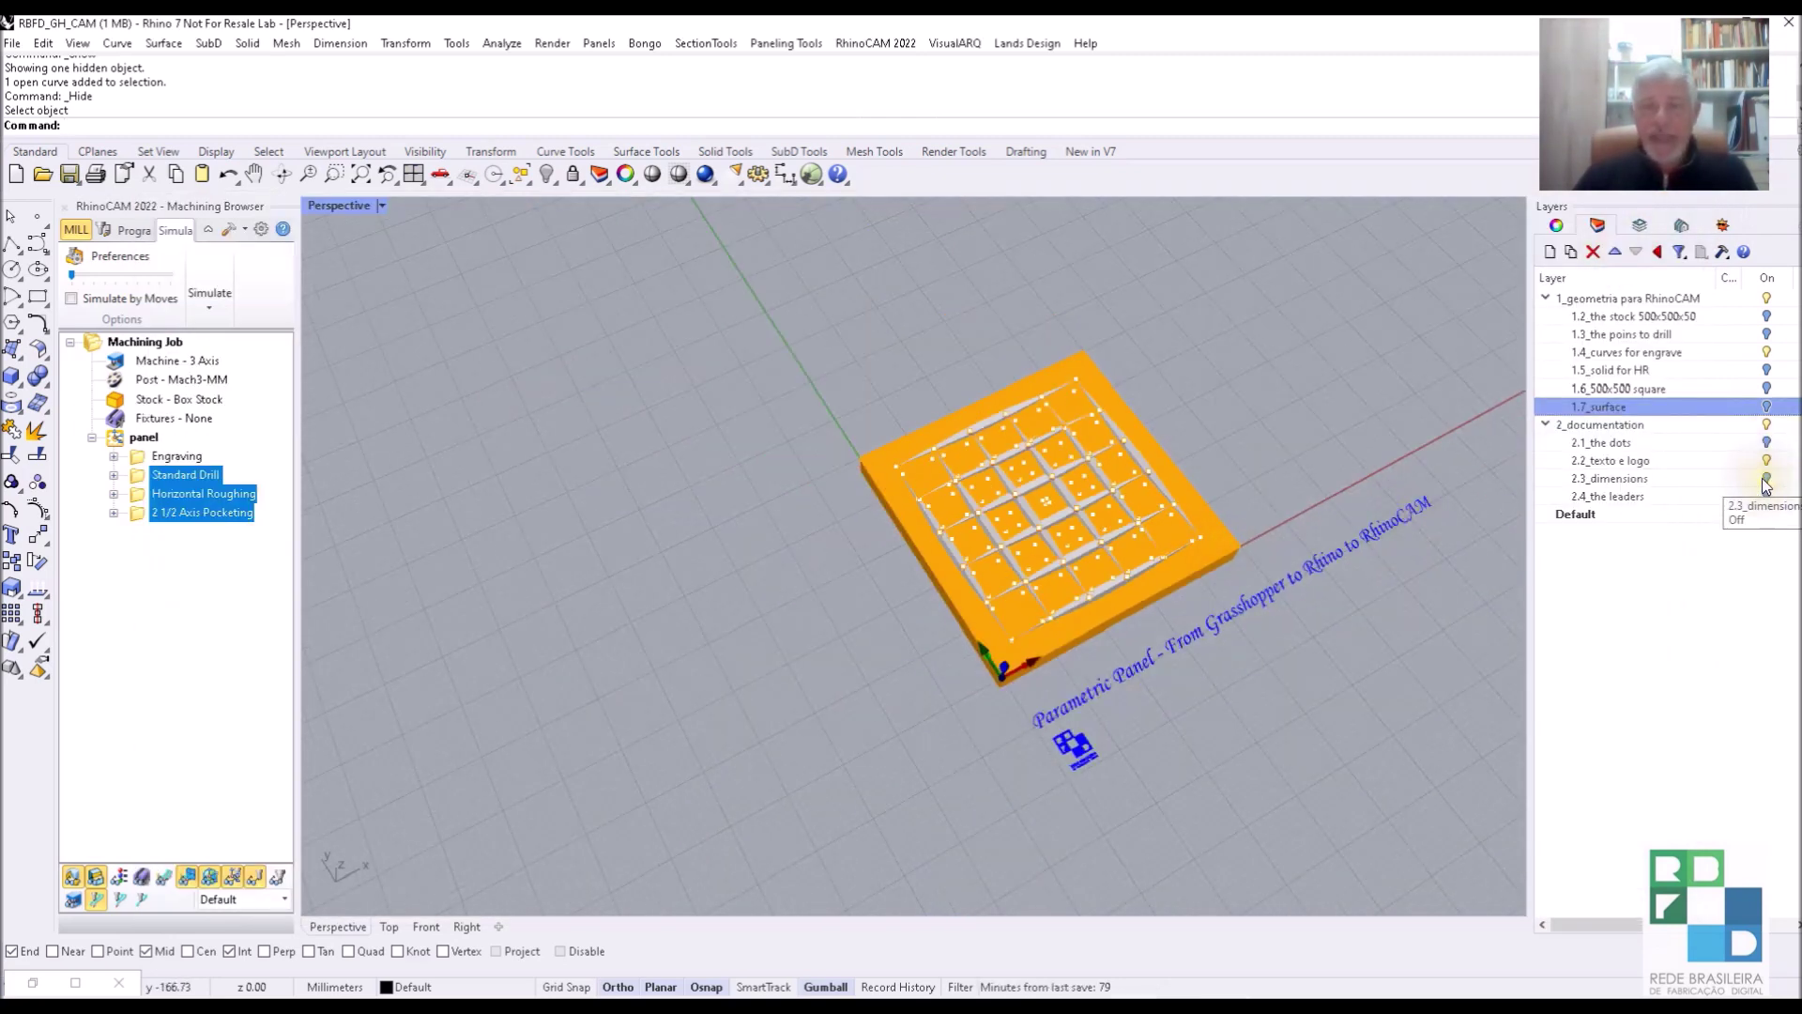
right_click_drag(1256, 484, 970, 494, "shift")
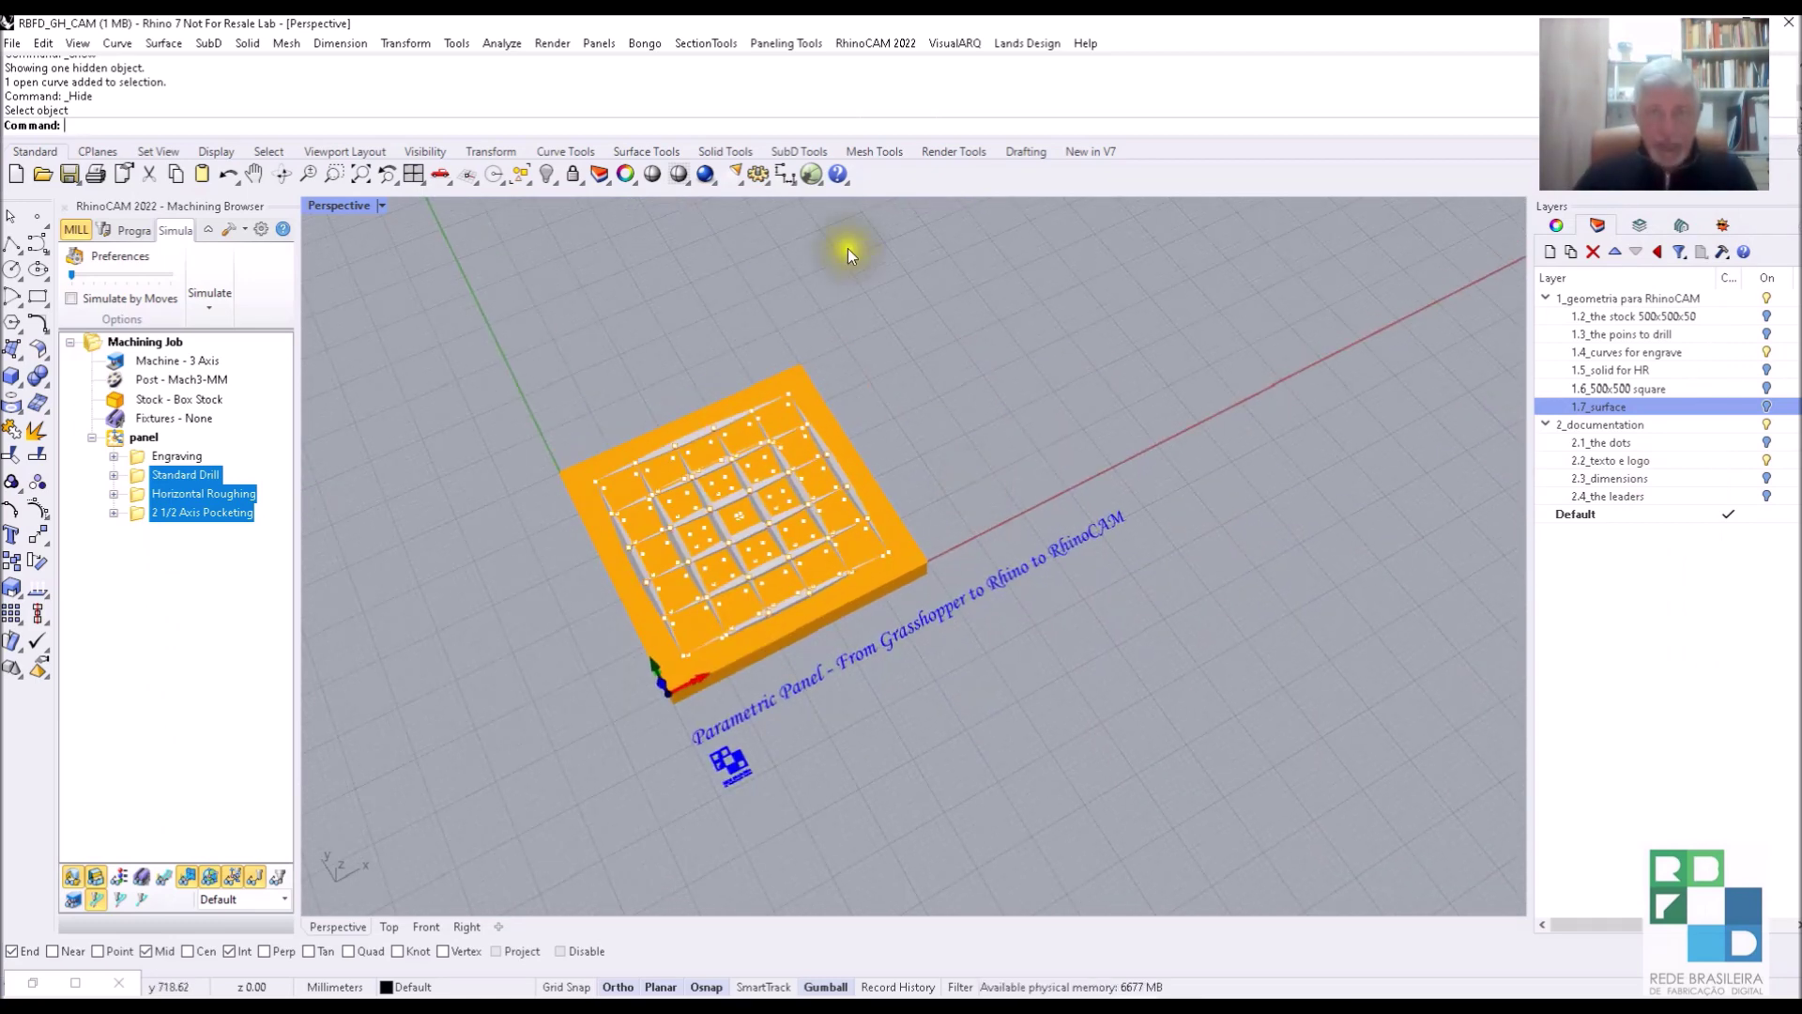
left_click(32, 982)
scroll(1291, 658, "down", 8)
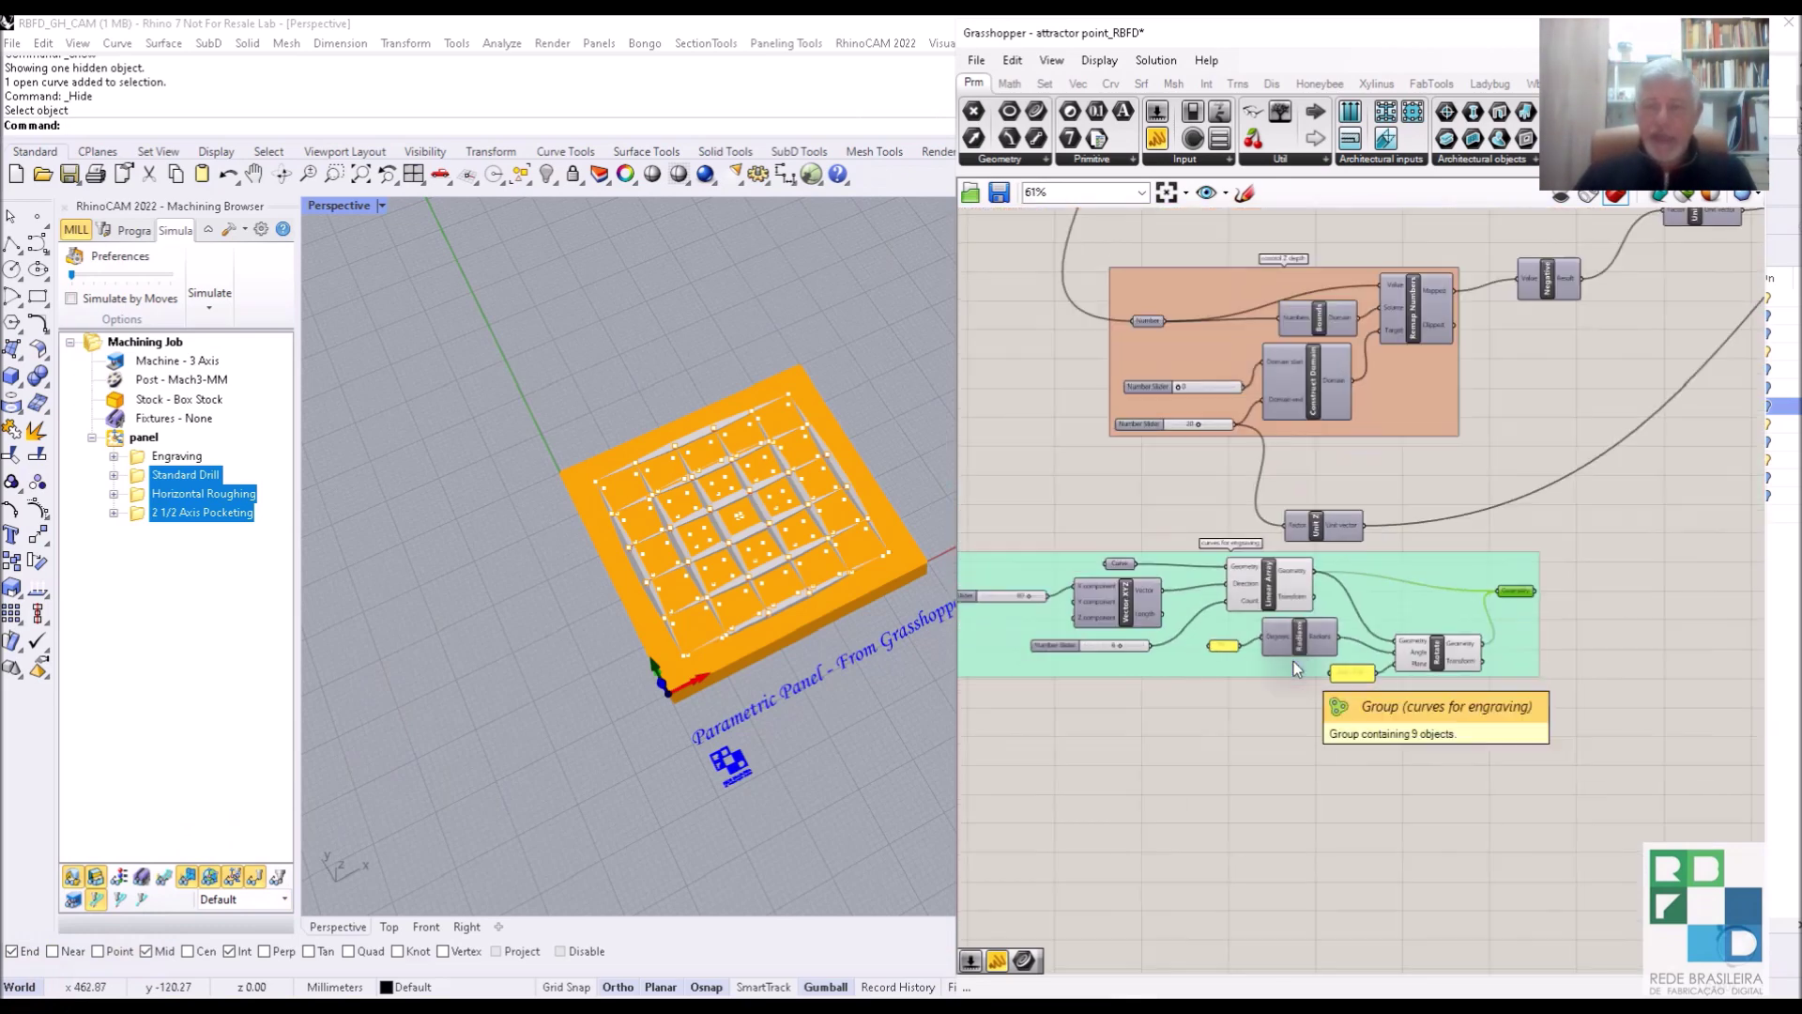
scroll(1190, 383, "up", 2)
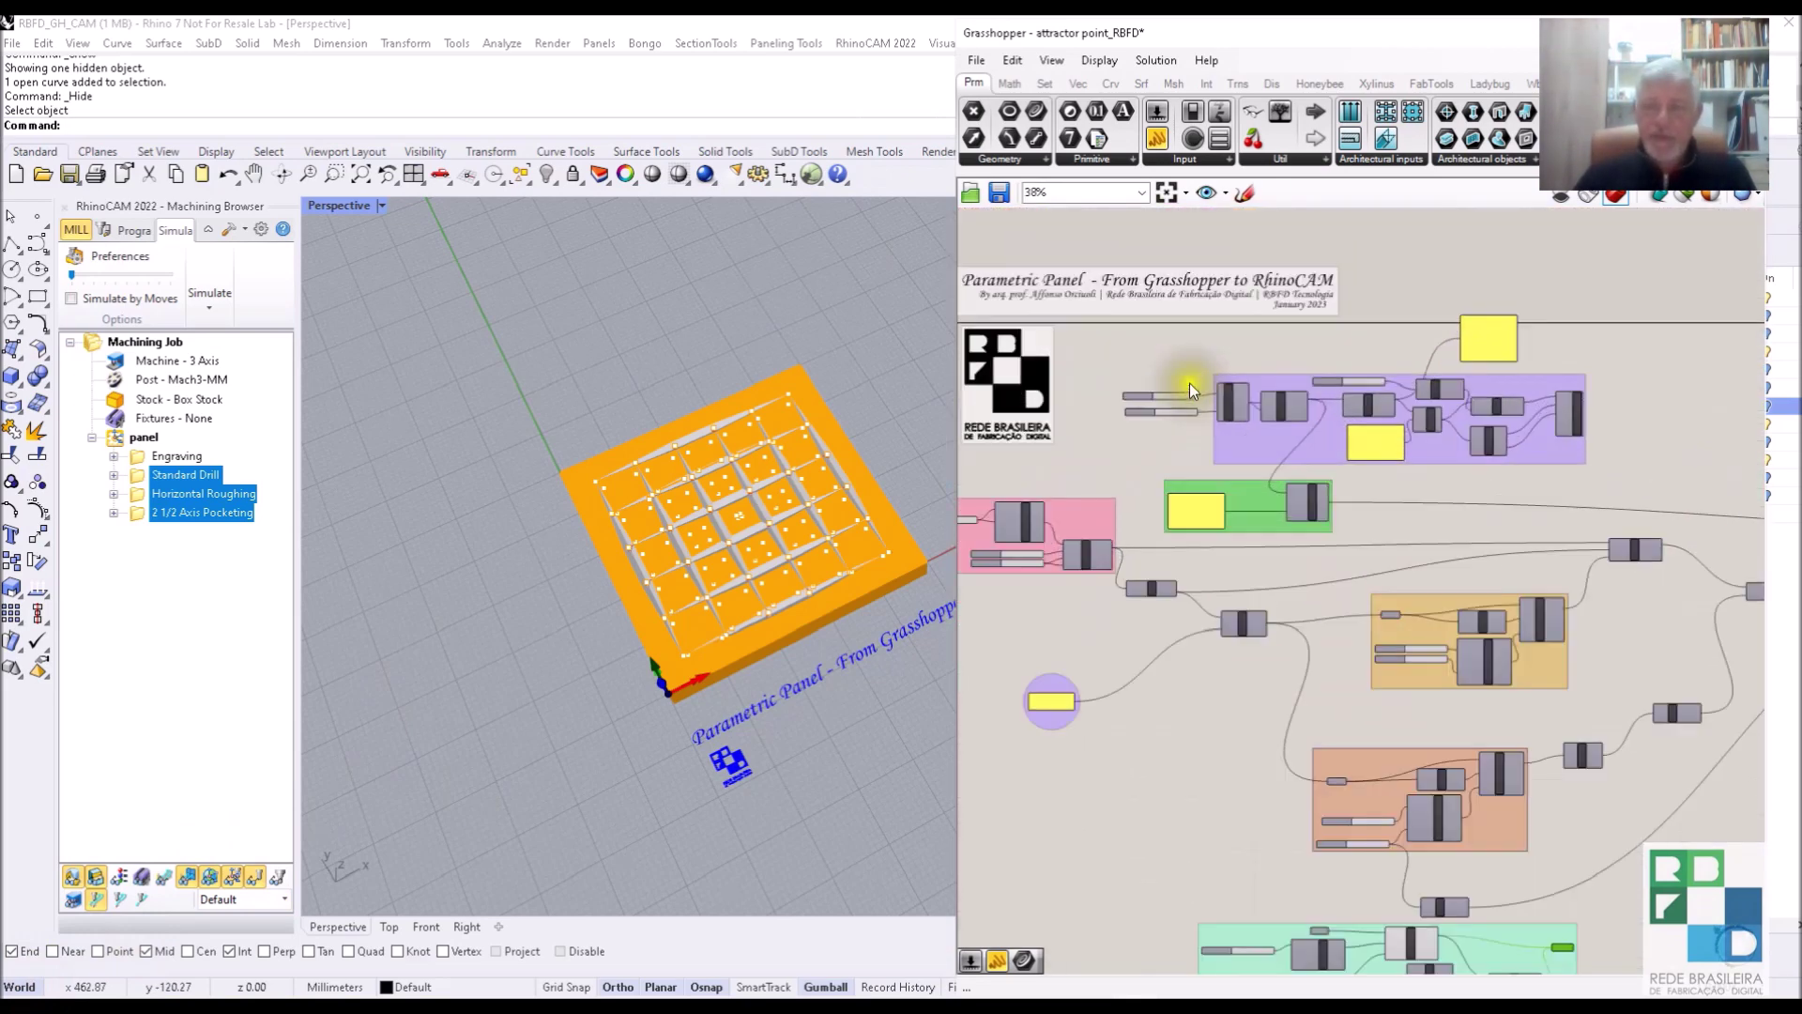
right_click_drag(1461, 586, 1550, 507)
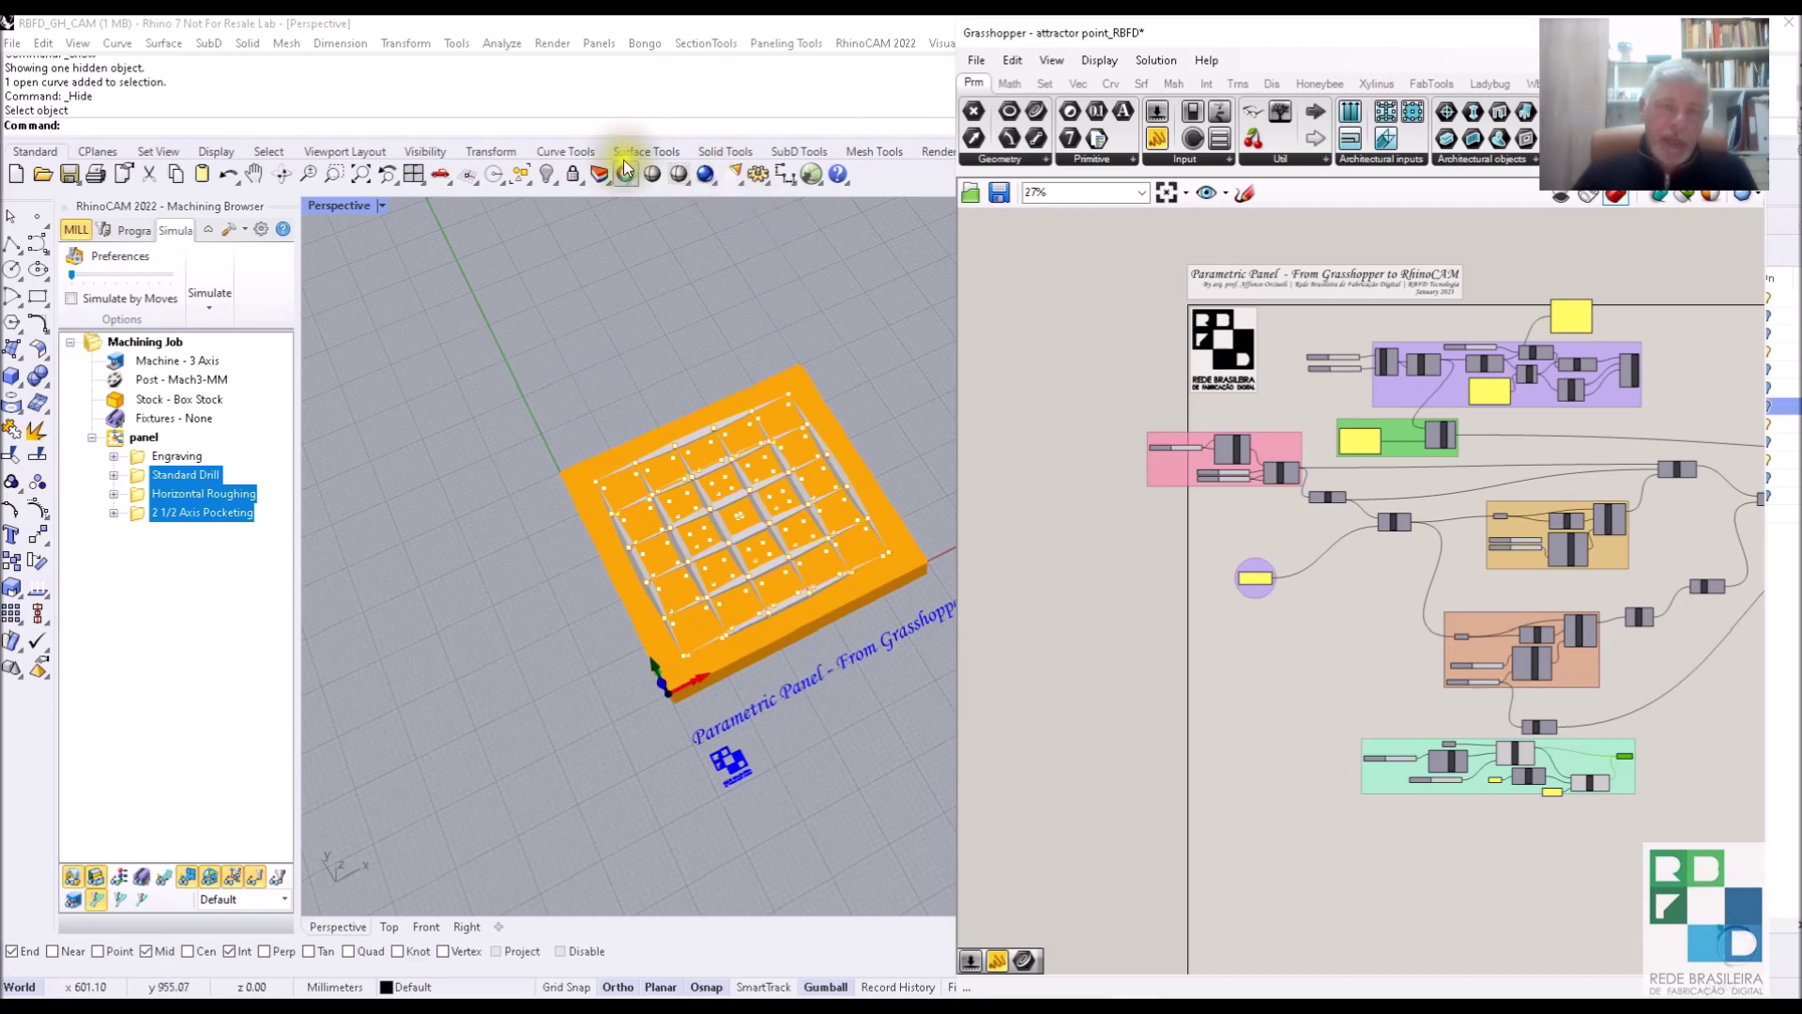
Move the Grasshopper window clear of the layer list, widen the list to show the lock and color columns, and minimize Grasshopper.
left_click_drag(1307, 28, 746, 507)
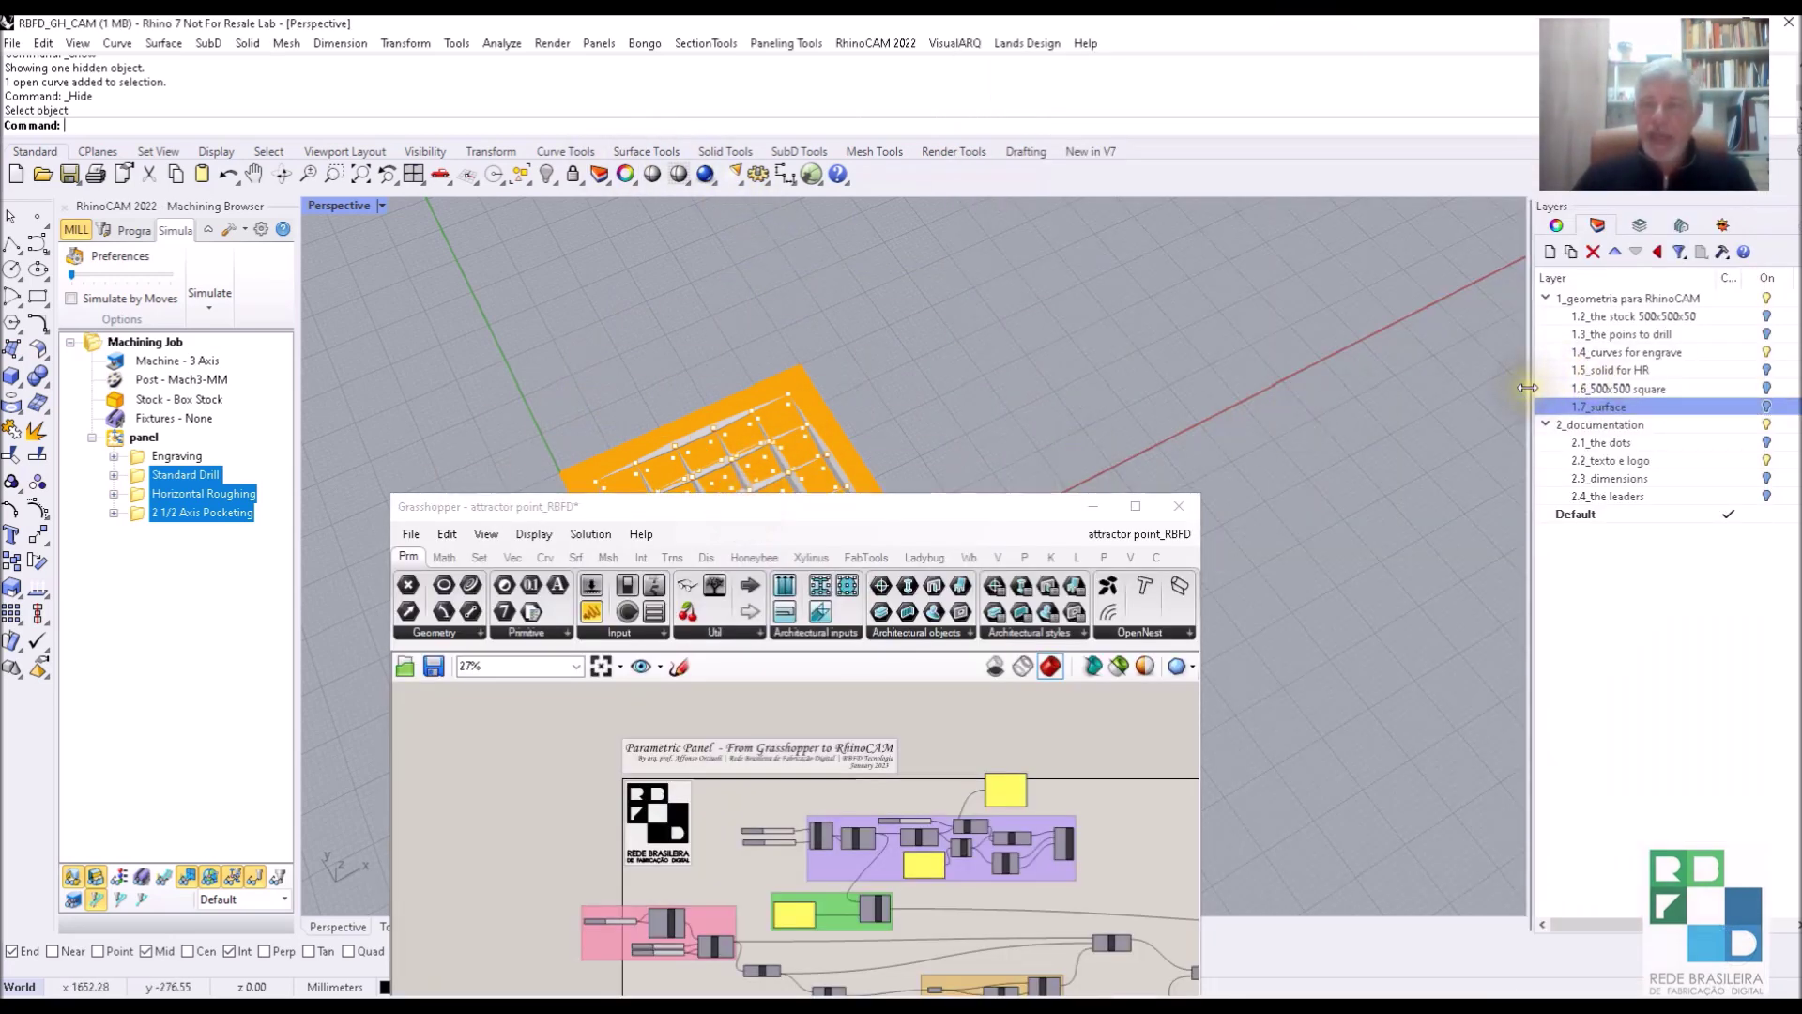
left_click_drag(1532, 383, 1284, 402)
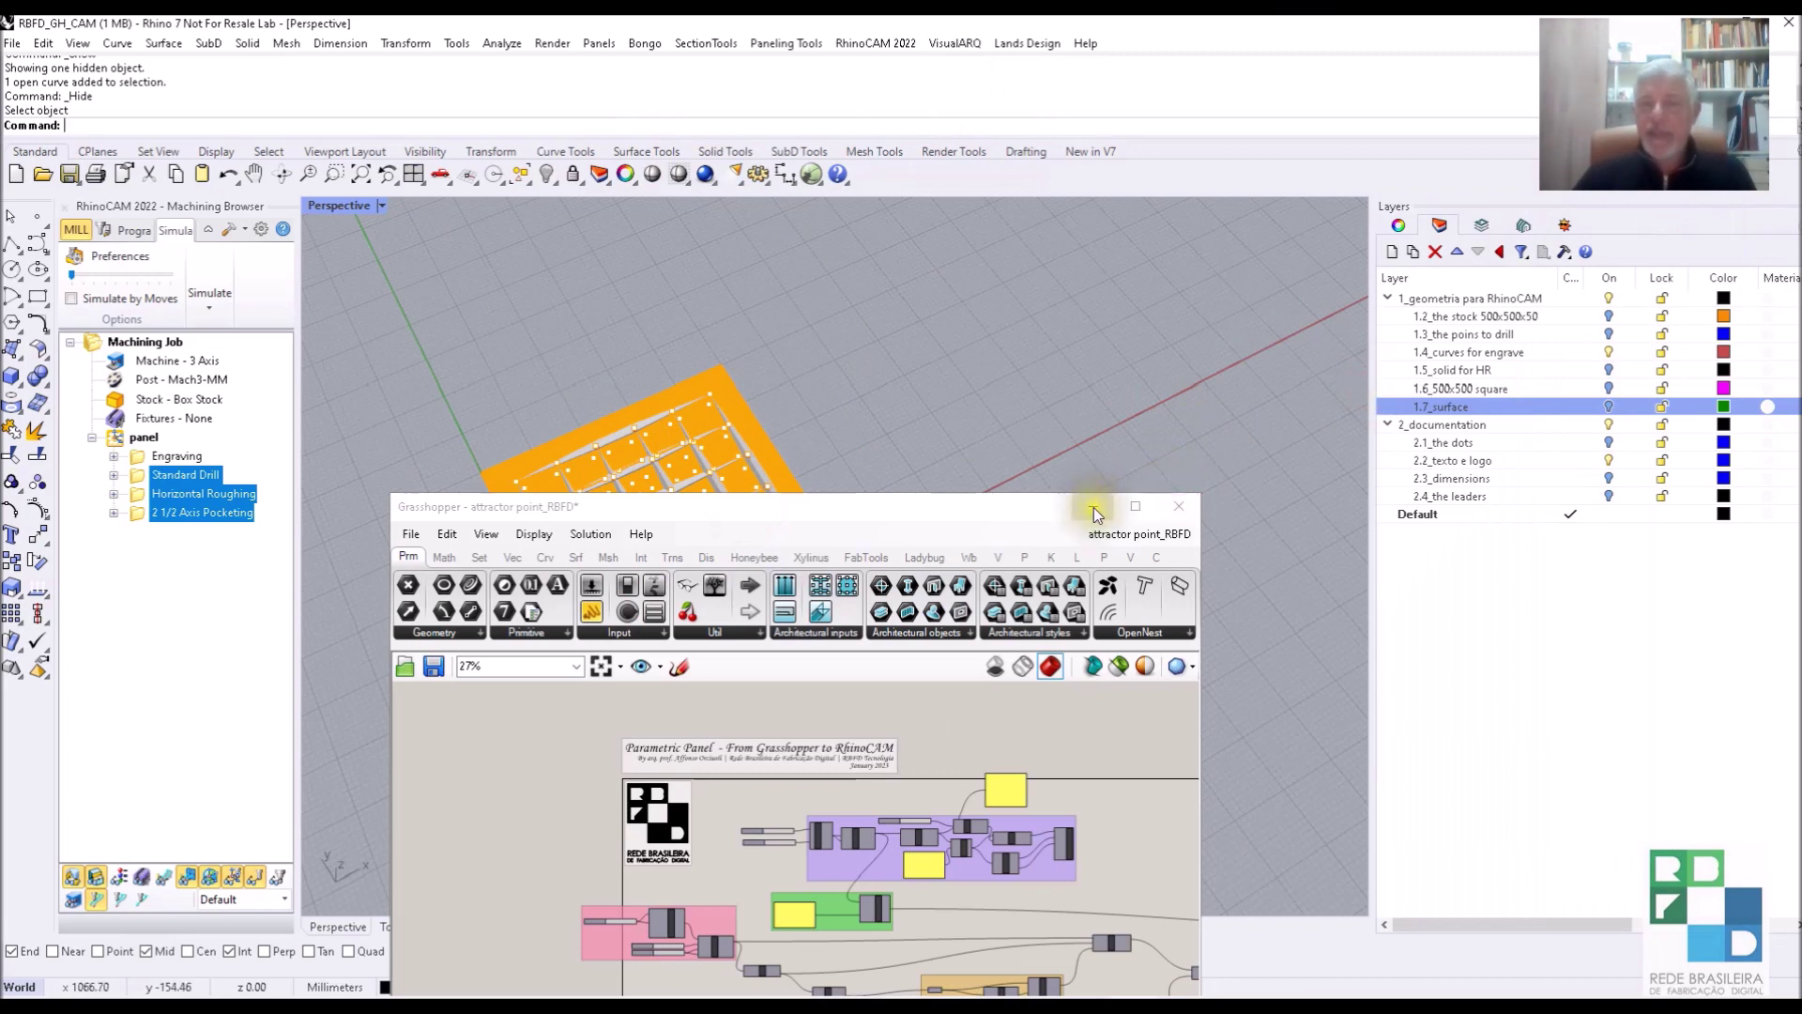
left_click(1094, 509)
scroll(637, 520, "up", 3)
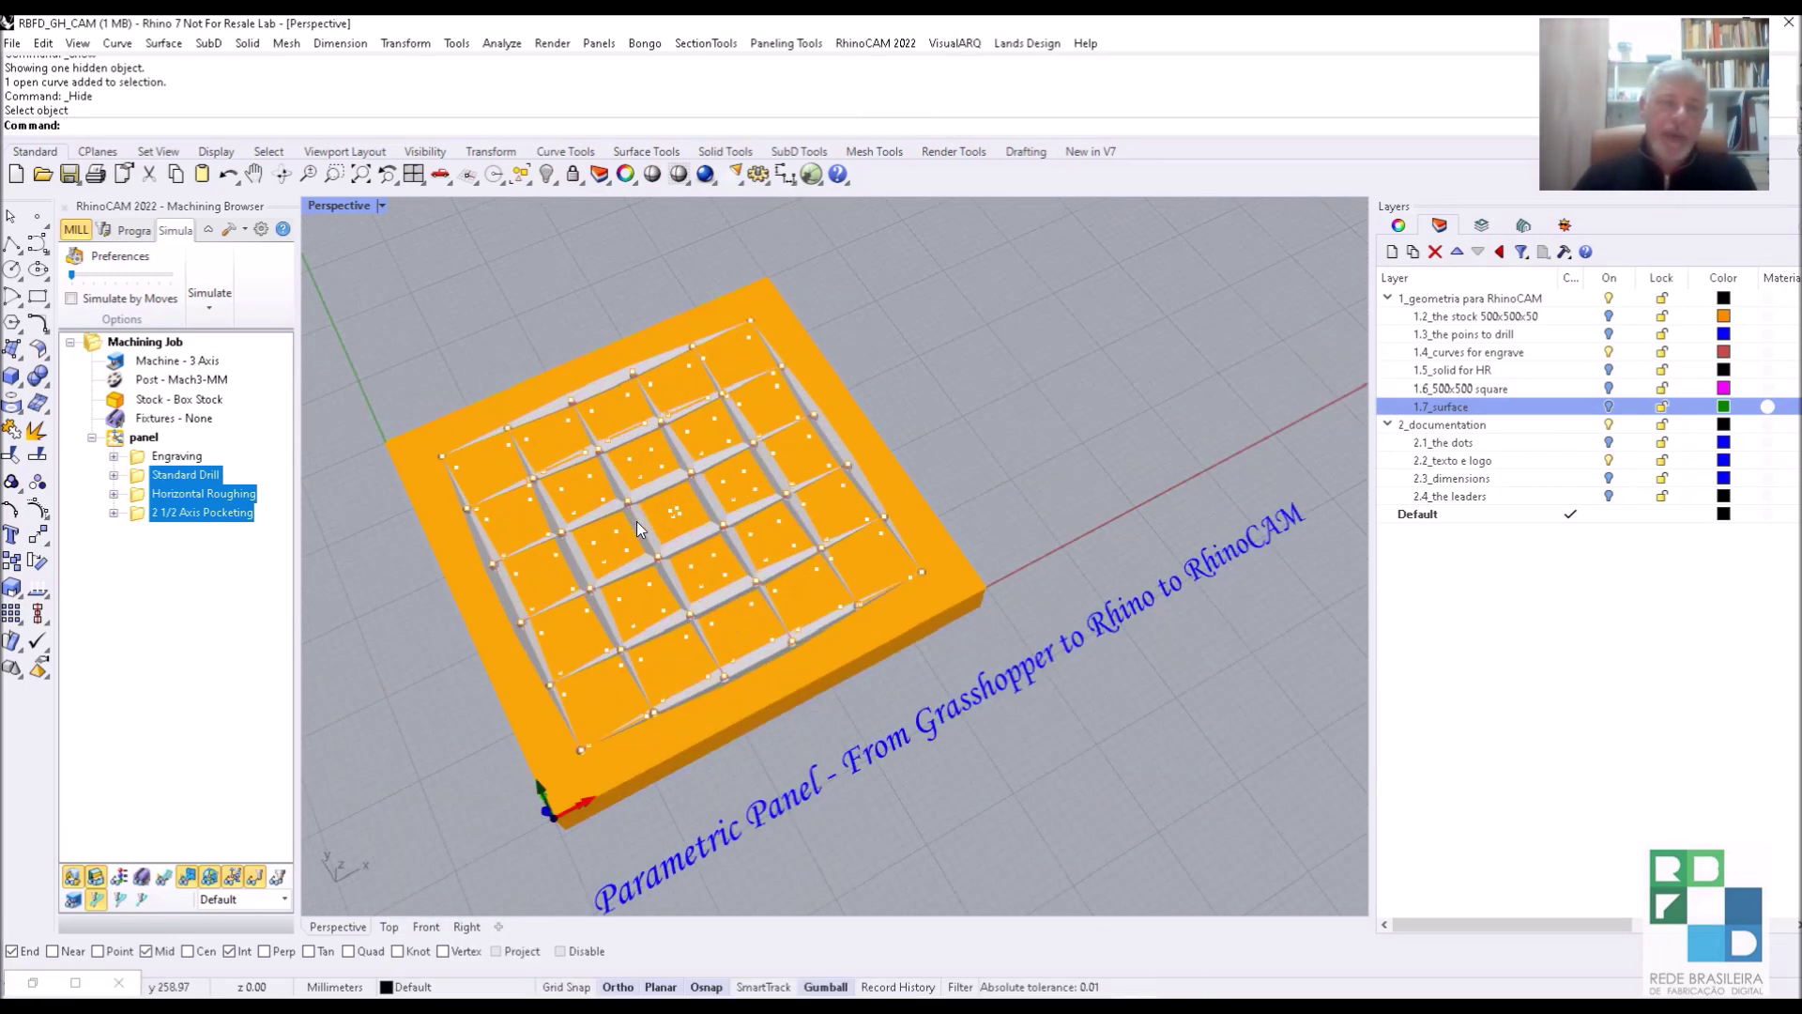
scroll(636, 521, "up", 5)
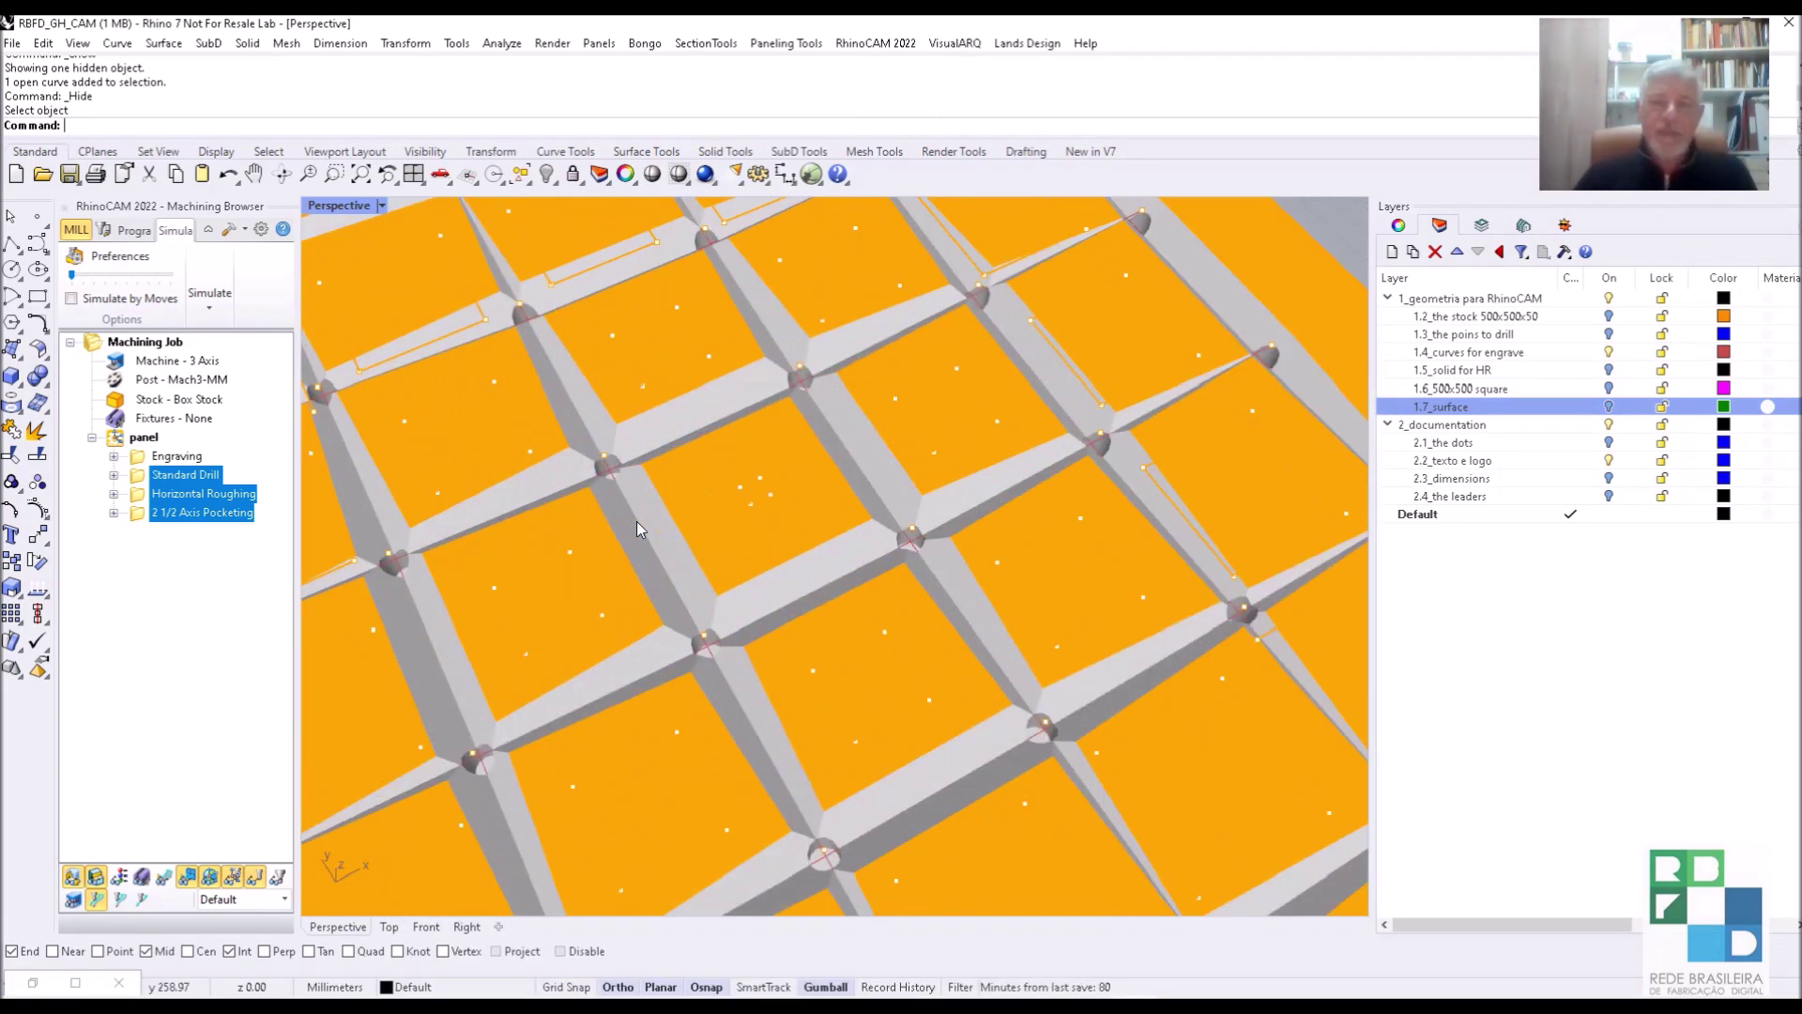
scroll(636, 525, "down", 8)
mouse_move(629, 518)
right_mouse_down()
mouse_move(635, 474)
mouse_move(641, 497)
right_mouse_up()
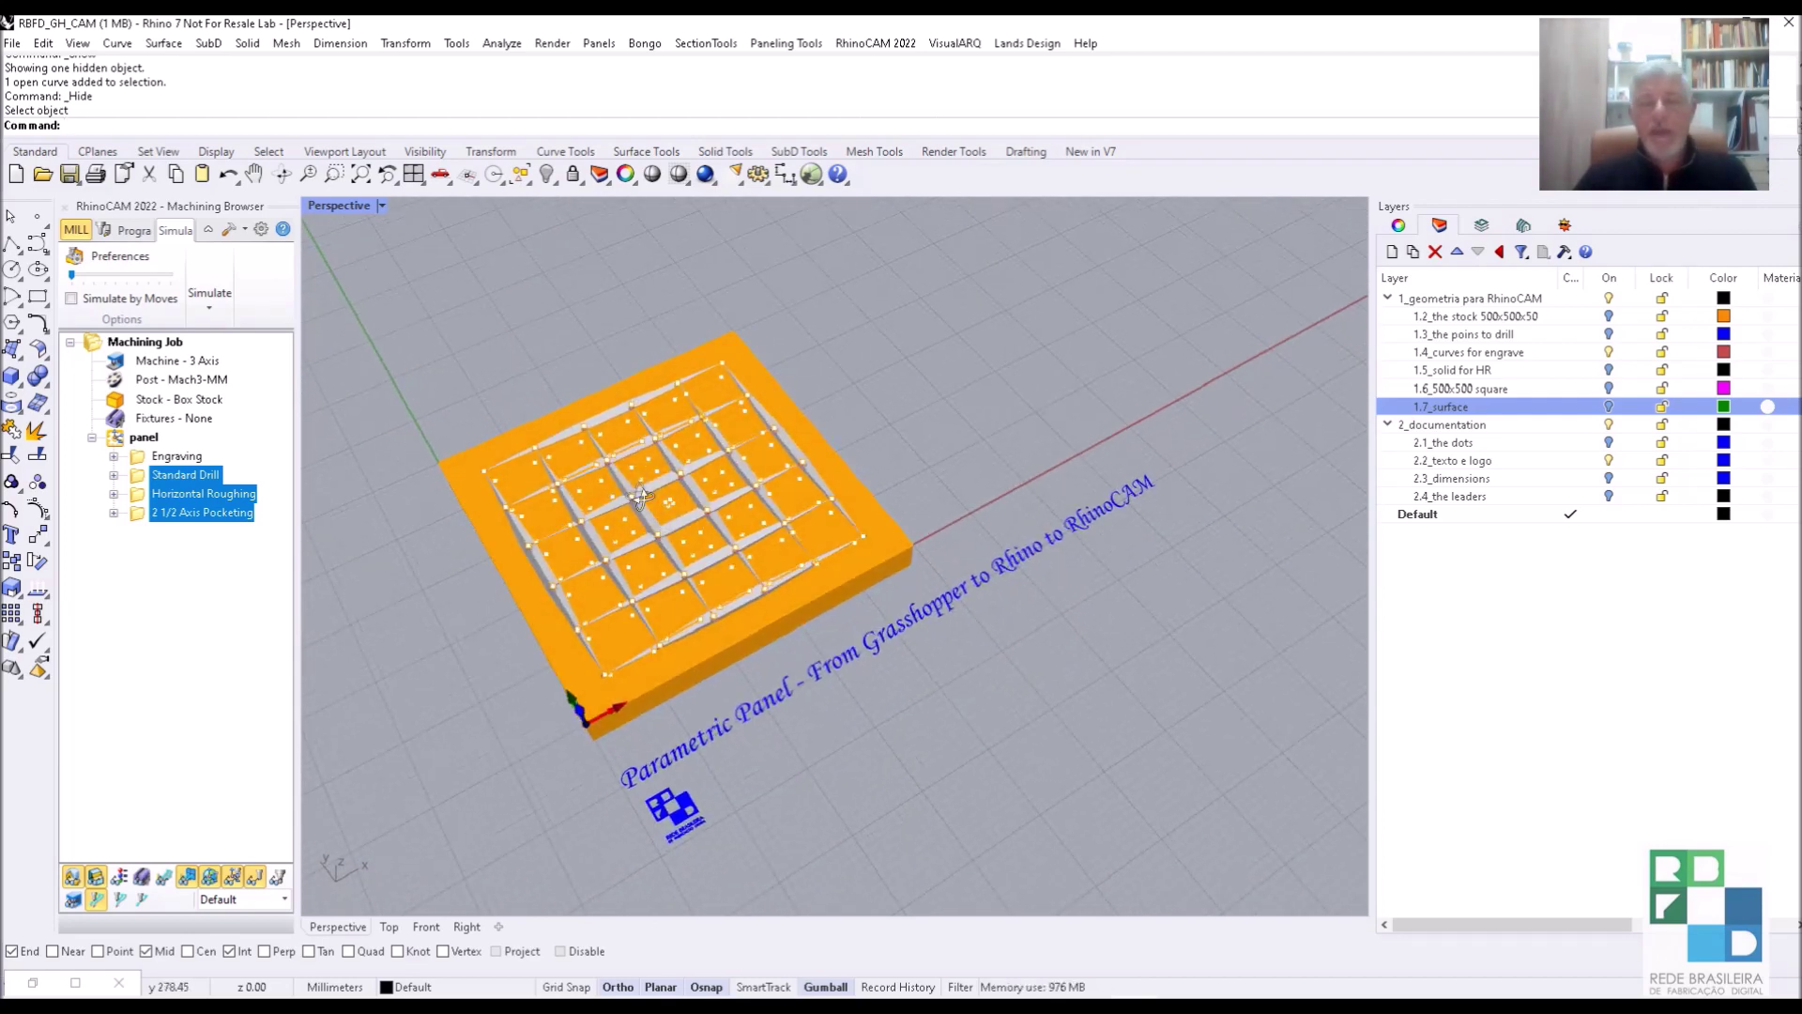